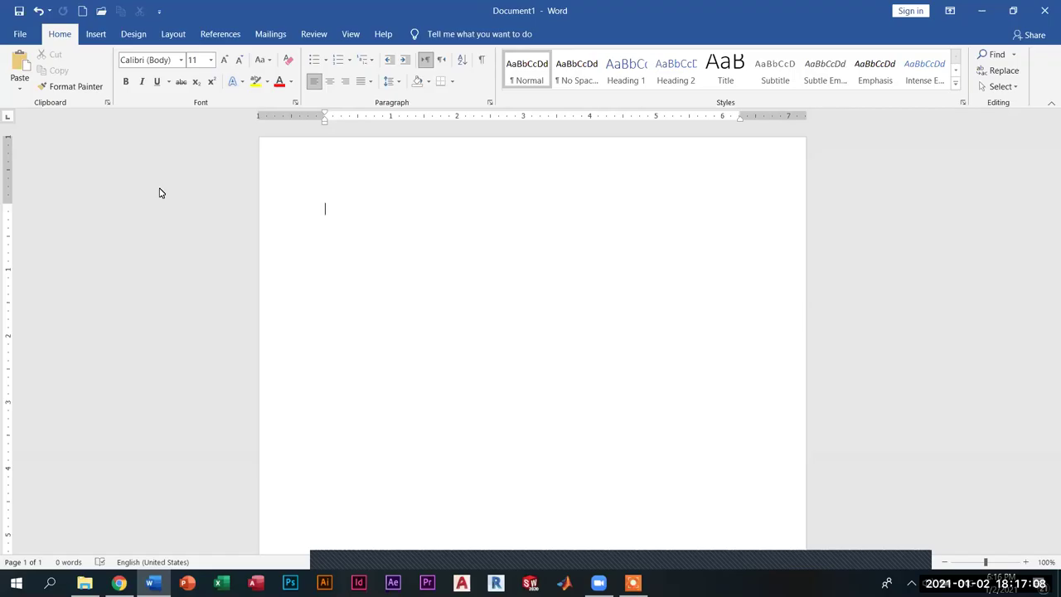
From File, open Word Options on the General page and select the user name under personalization
click(29, 34)
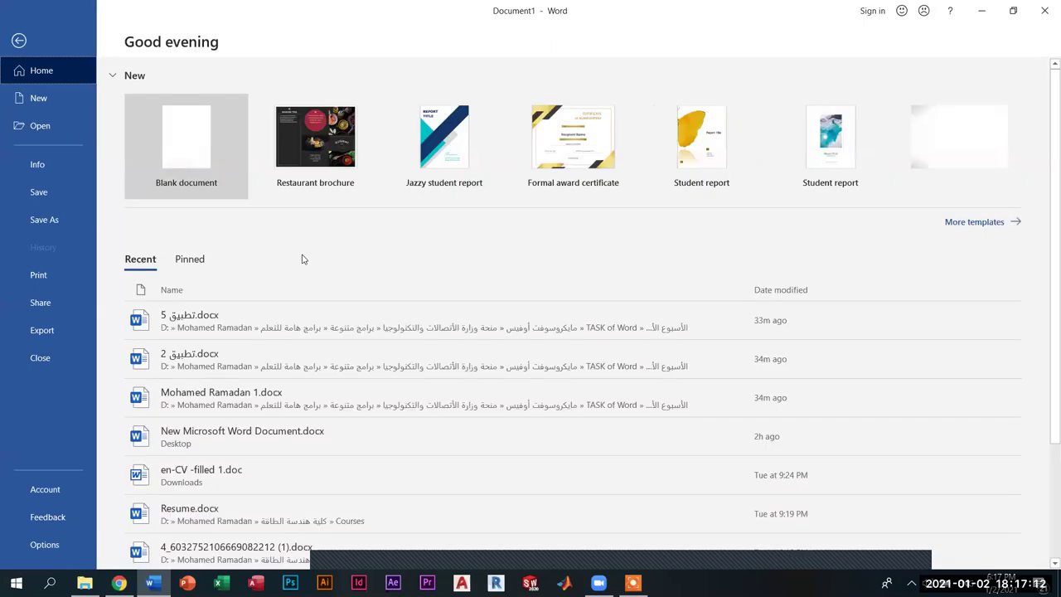
key(Escape)
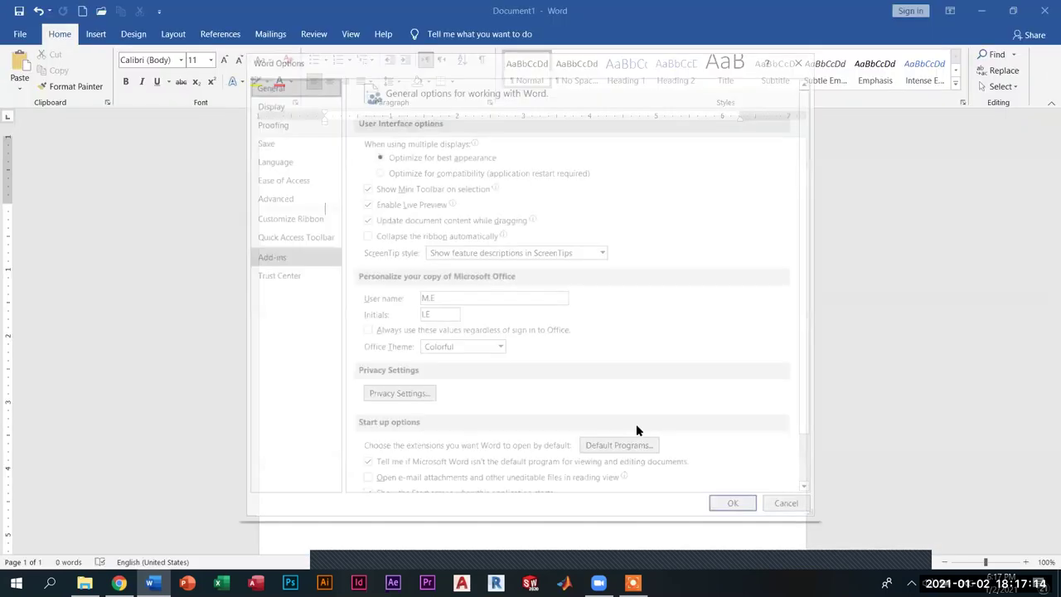
drag(420, 298, 562, 303)
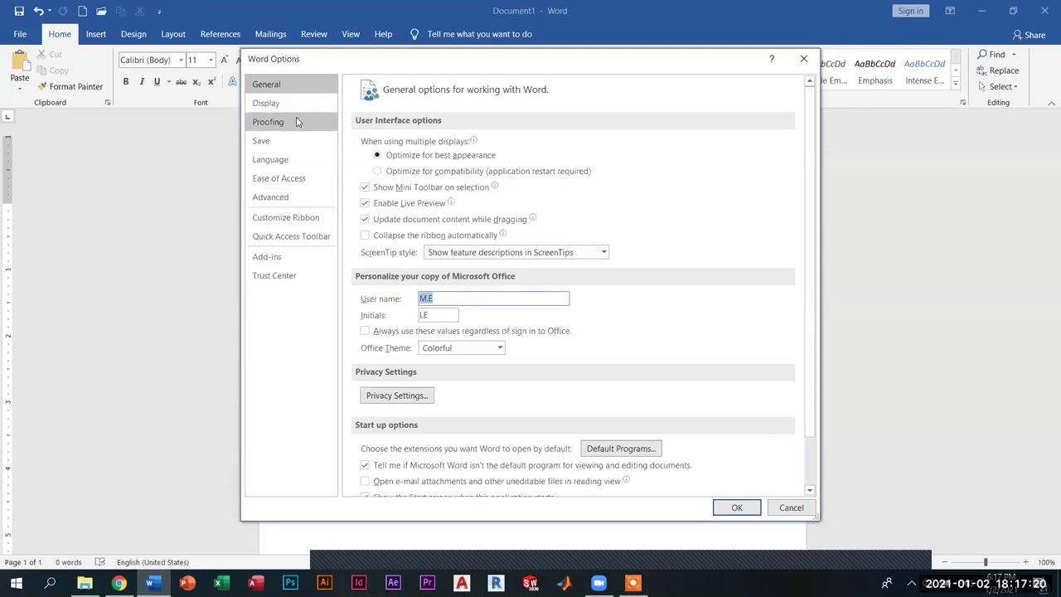
scroll(560, 349, down, 1)
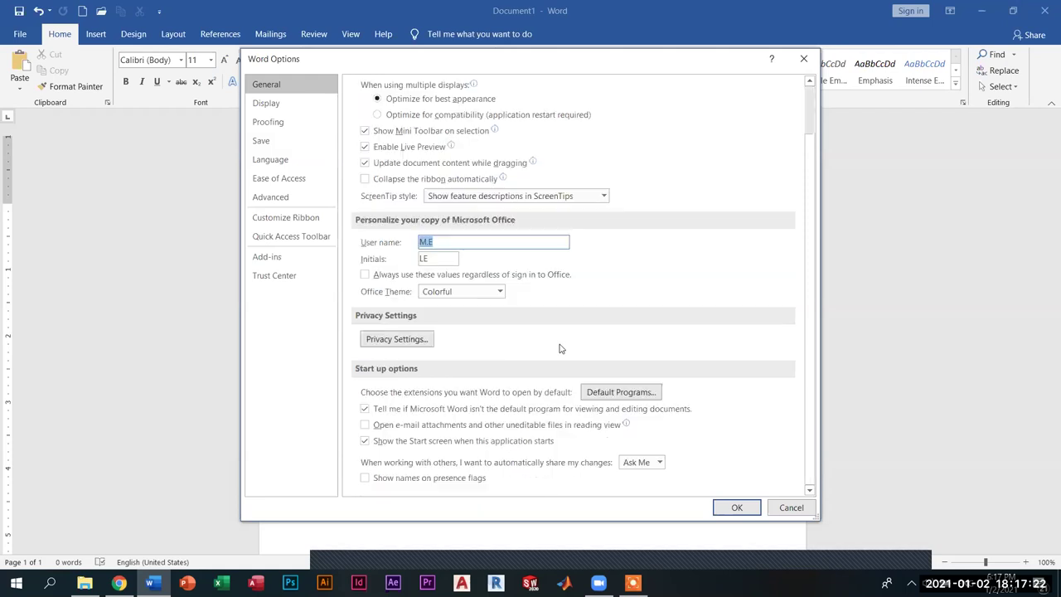
On the Save page, check the 10-minute AutoRecover interval, then browse for the AutoRecover file location
click(270, 142)
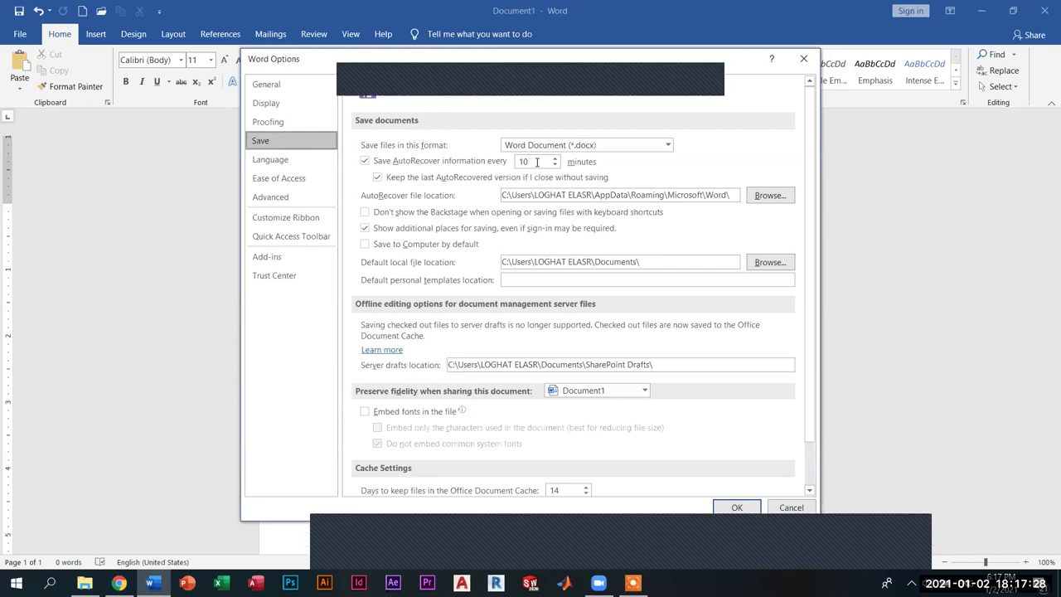
double_click(536, 162)
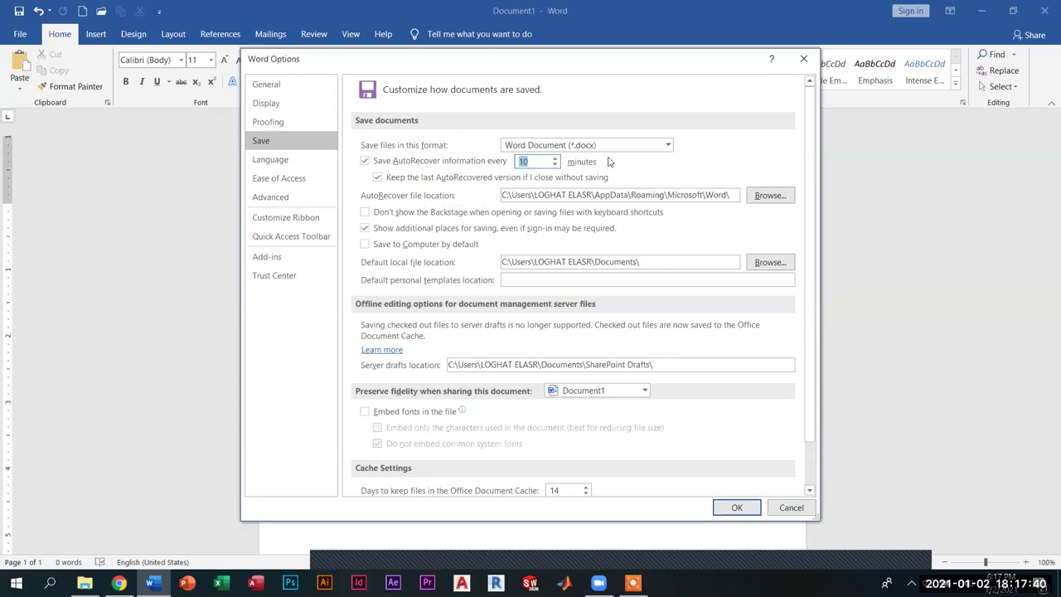
click(539, 162)
click(682, 195)
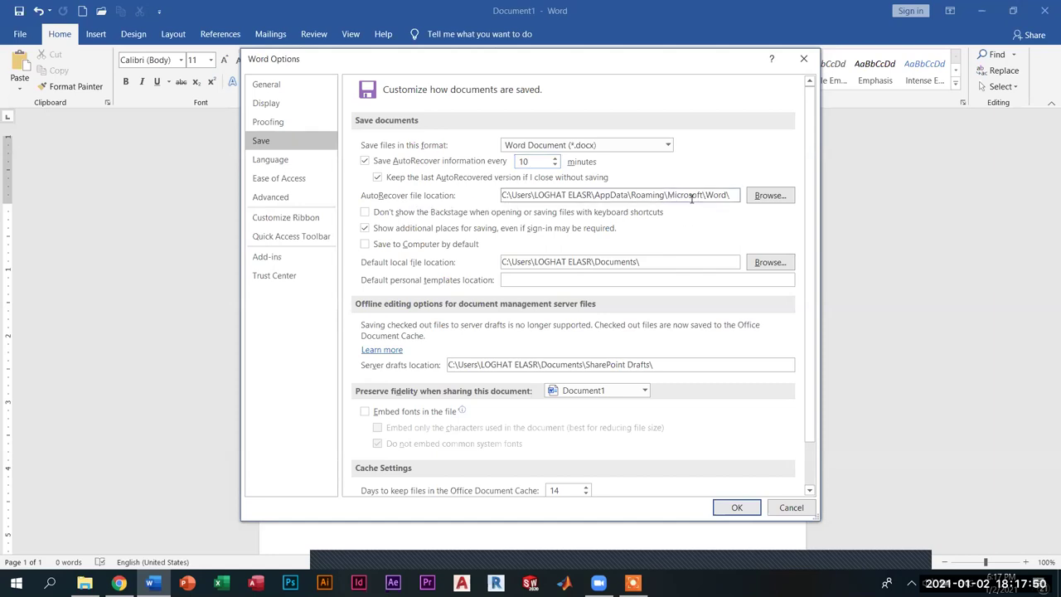
click(768, 197)
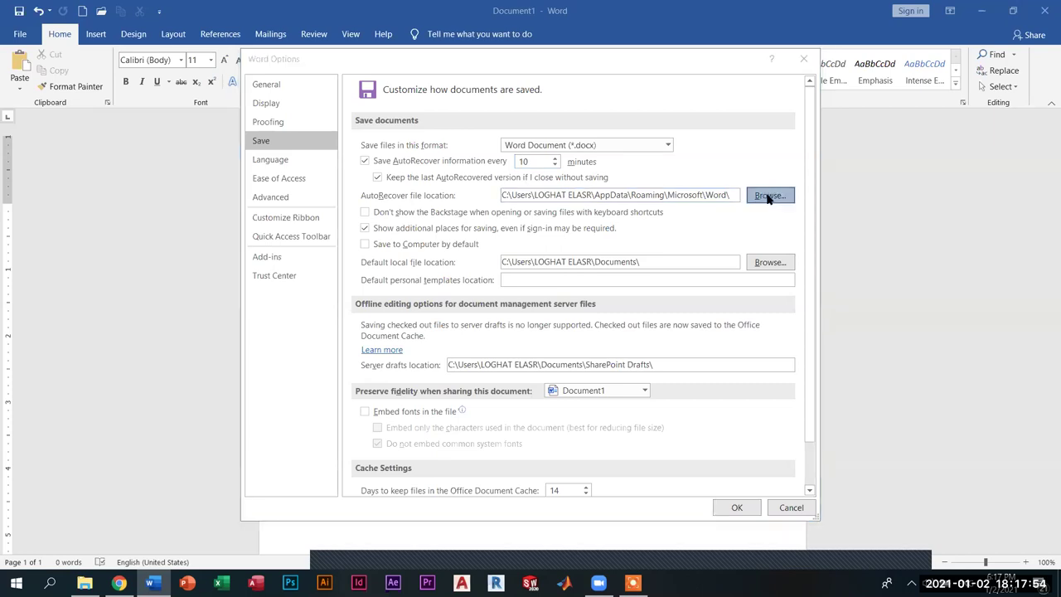
View the Desktop folder in Modify Location, then close it without changing the AutoRecover location
click(296, 183)
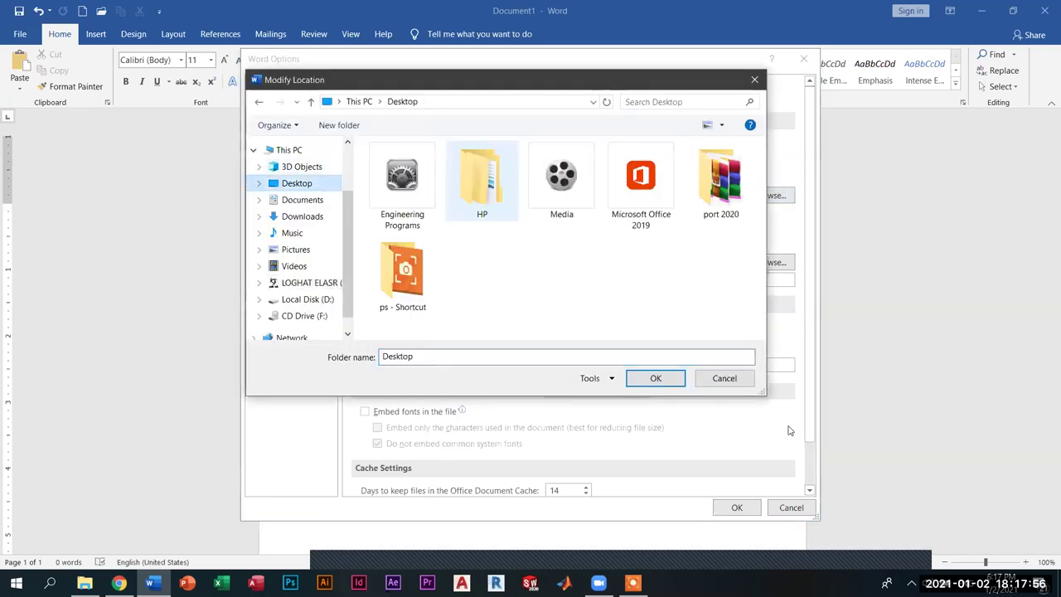
click(755, 80)
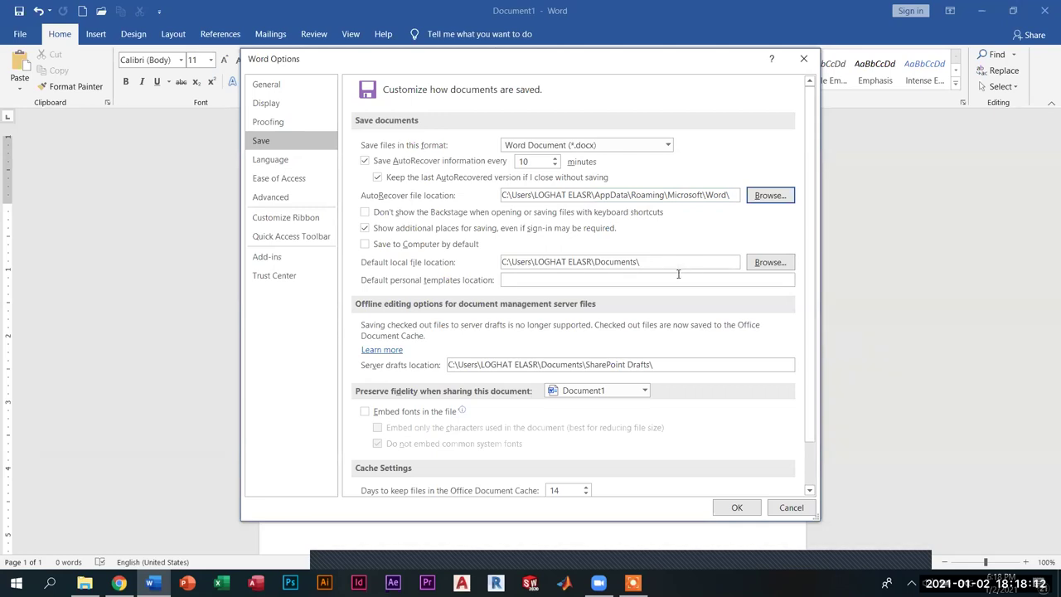
Check the default local file location and AutoRecover value, then show the Language preferences page
click(769, 263)
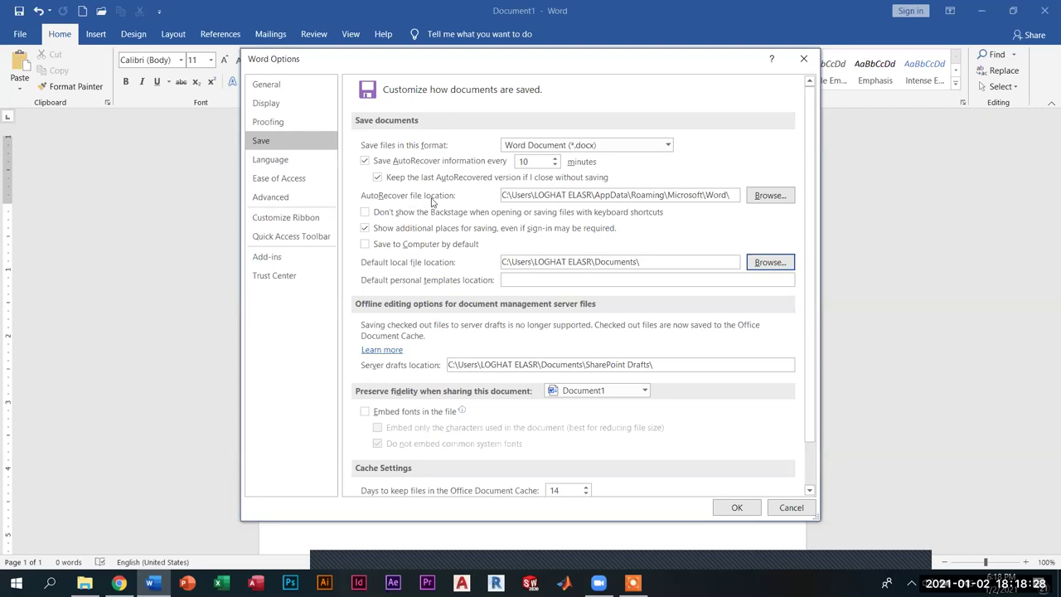
double_click(533, 164)
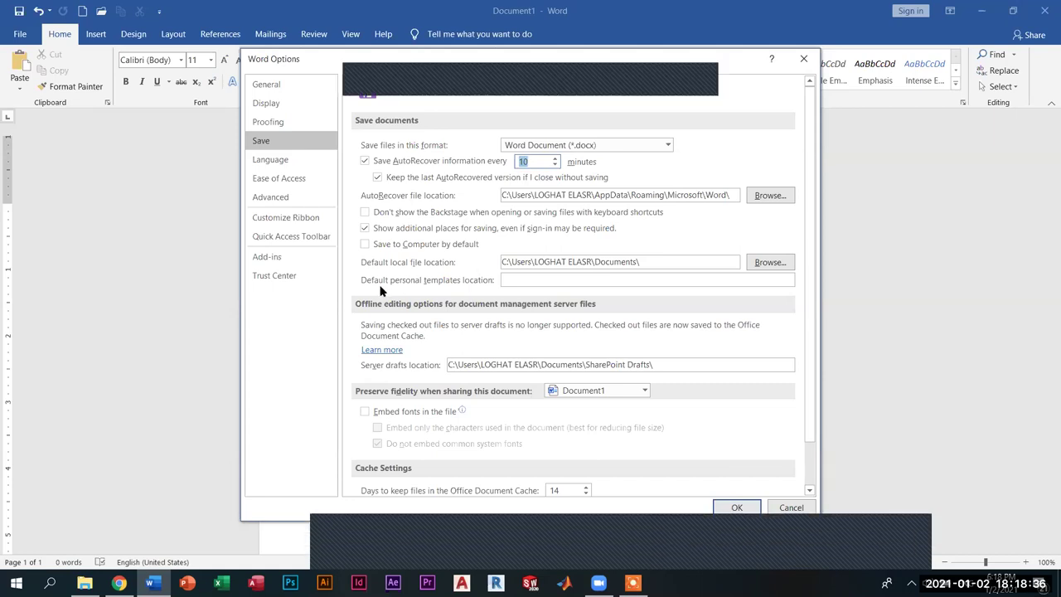
click(284, 164)
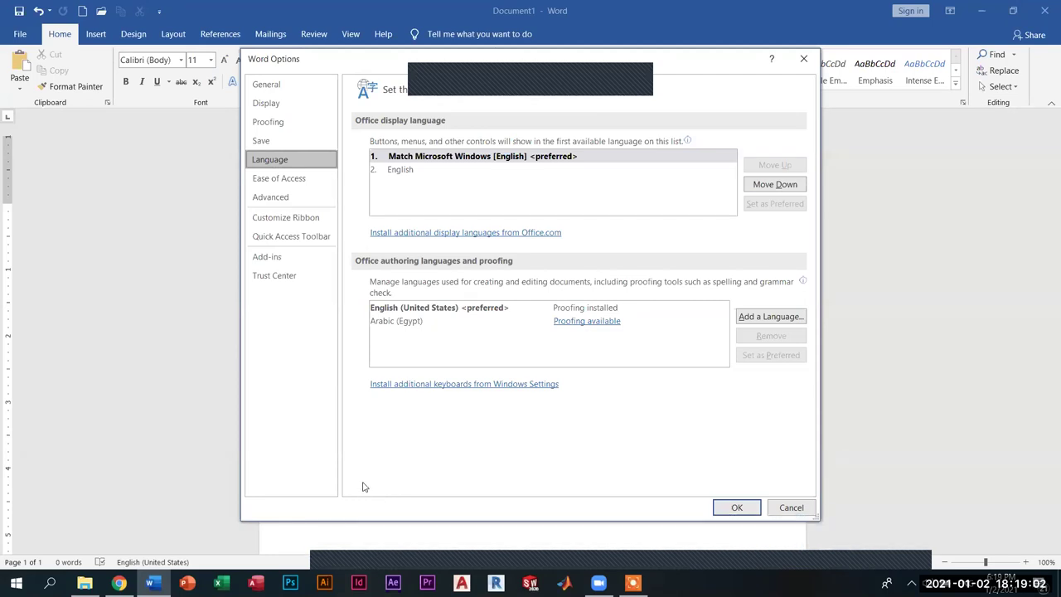
key(XF86AudioRaiseVolume)
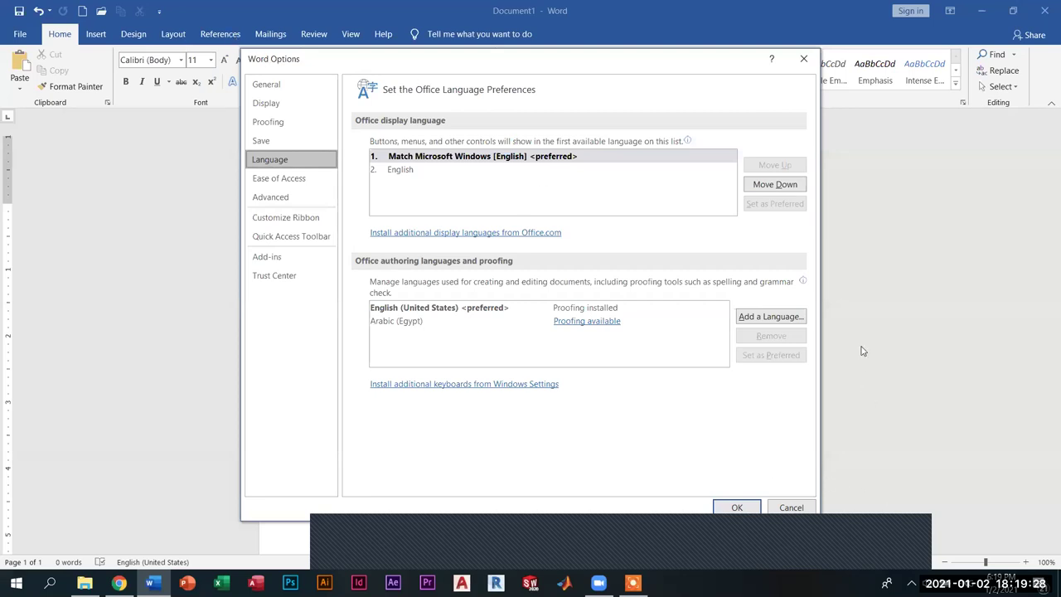
key(Down)
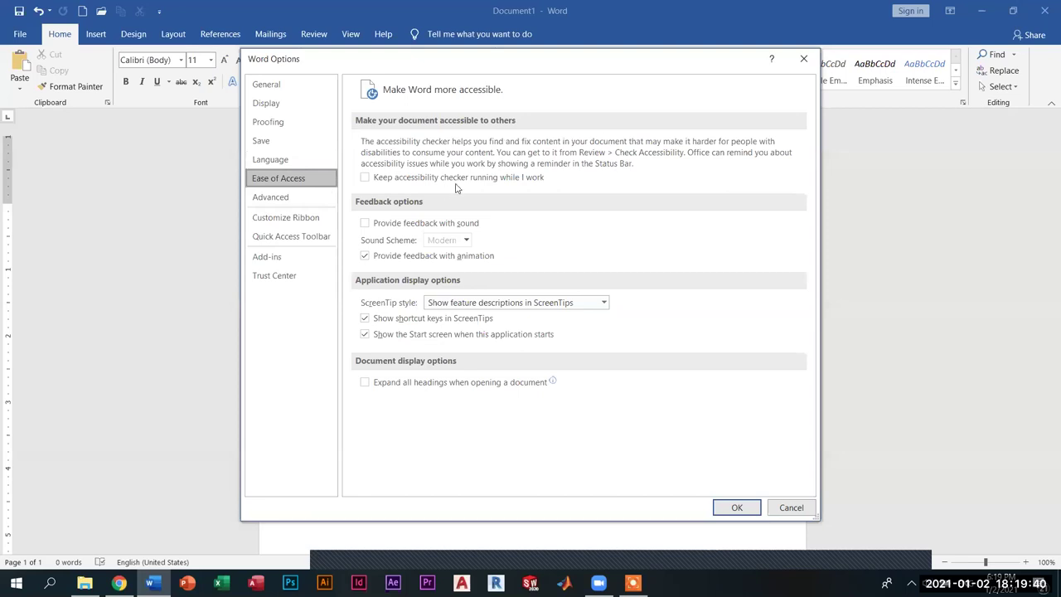
click(266, 257)
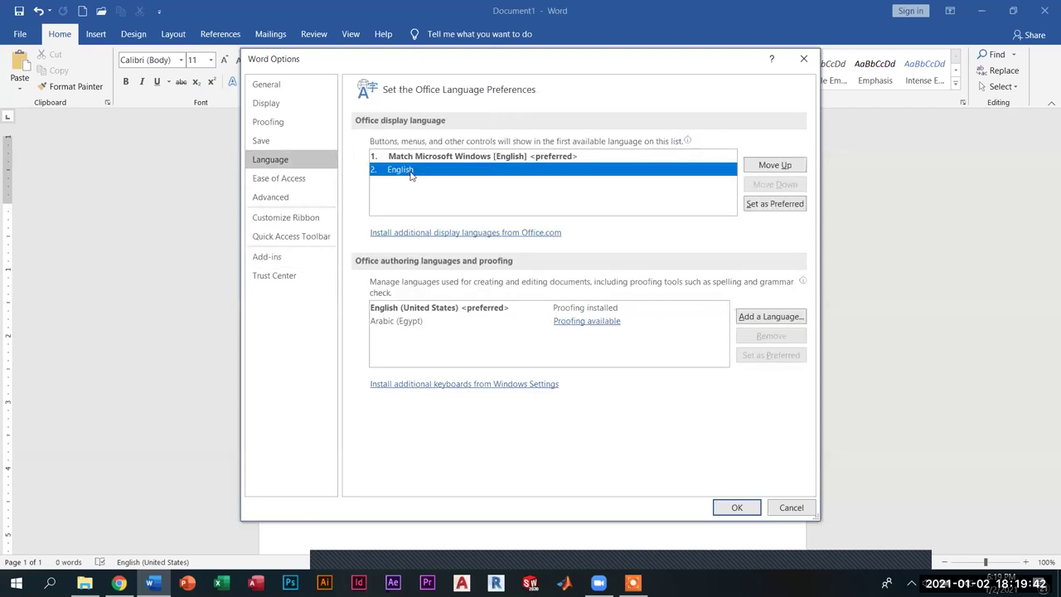
click(498, 308)
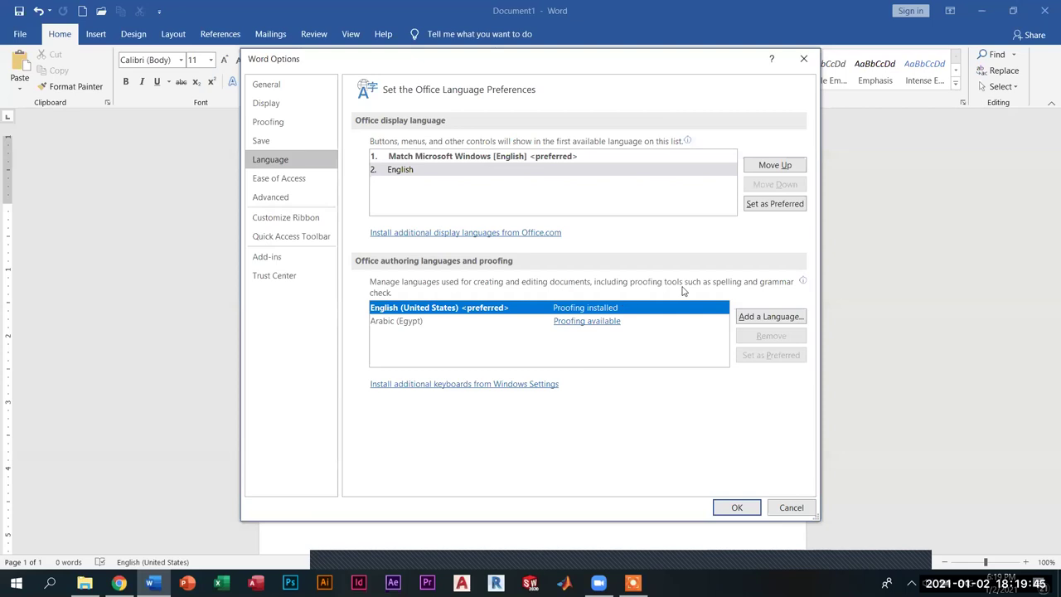
click(399, 170)
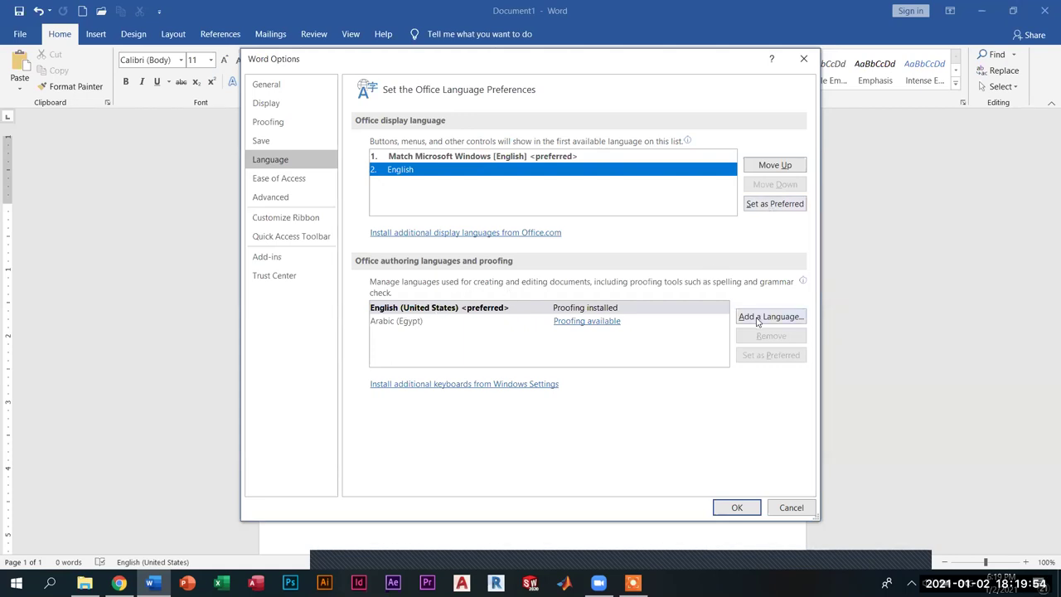
click(414, 321)
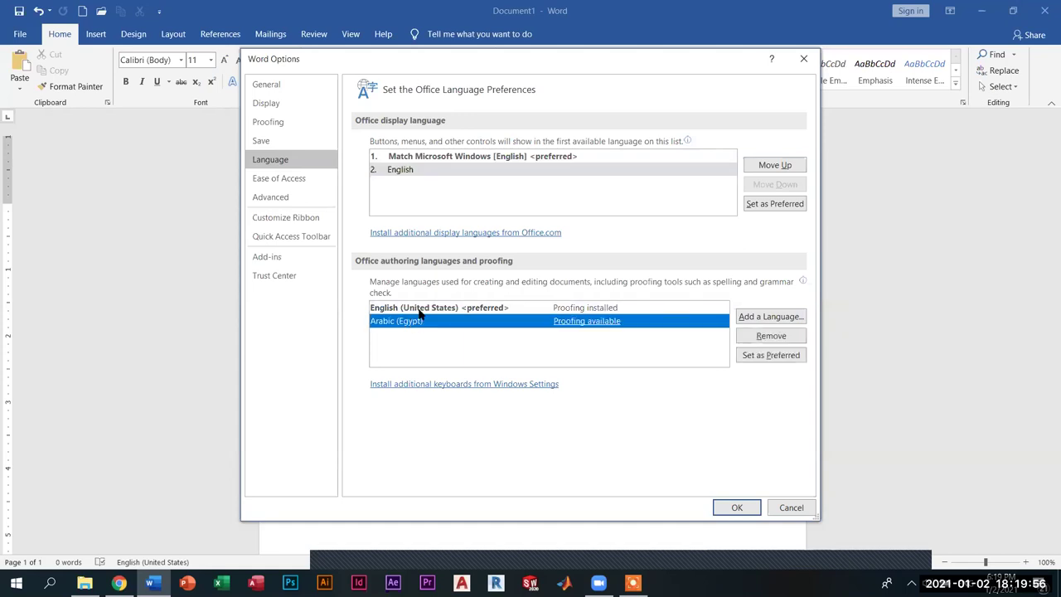
click(494, 309)
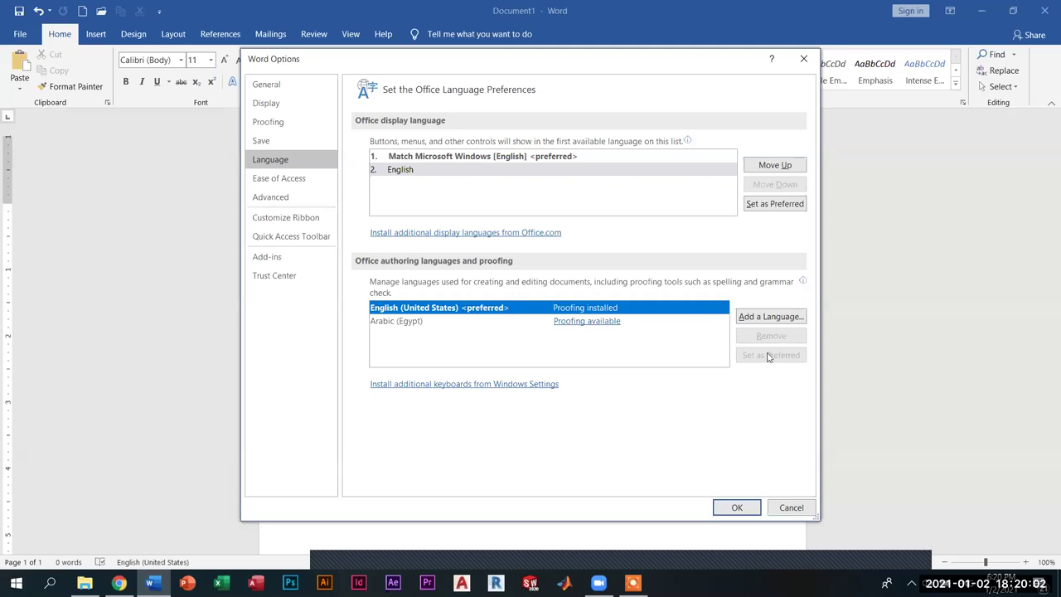
click(405, 172)
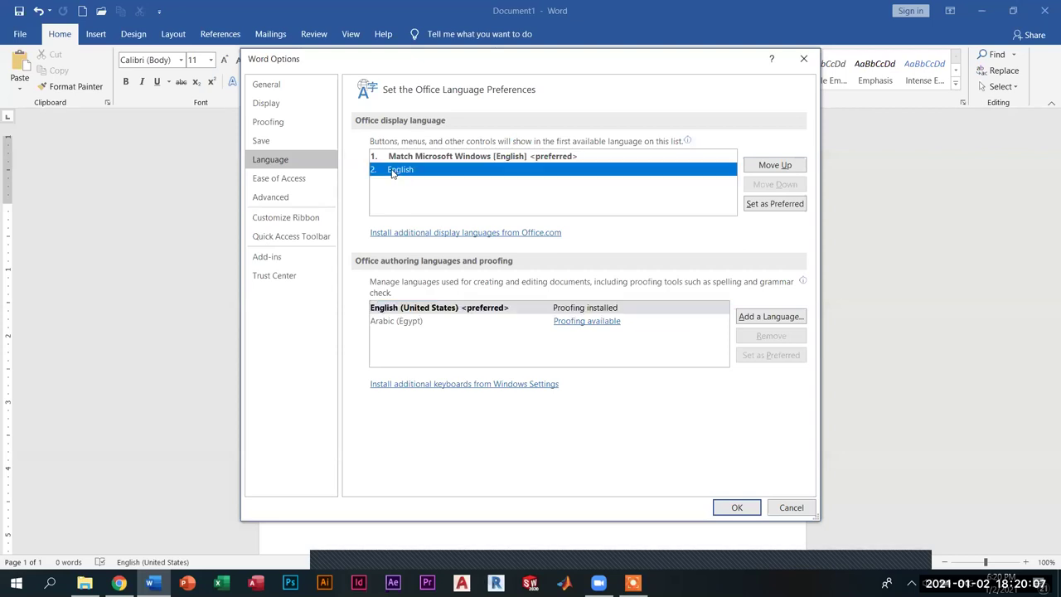
click(411, 313)
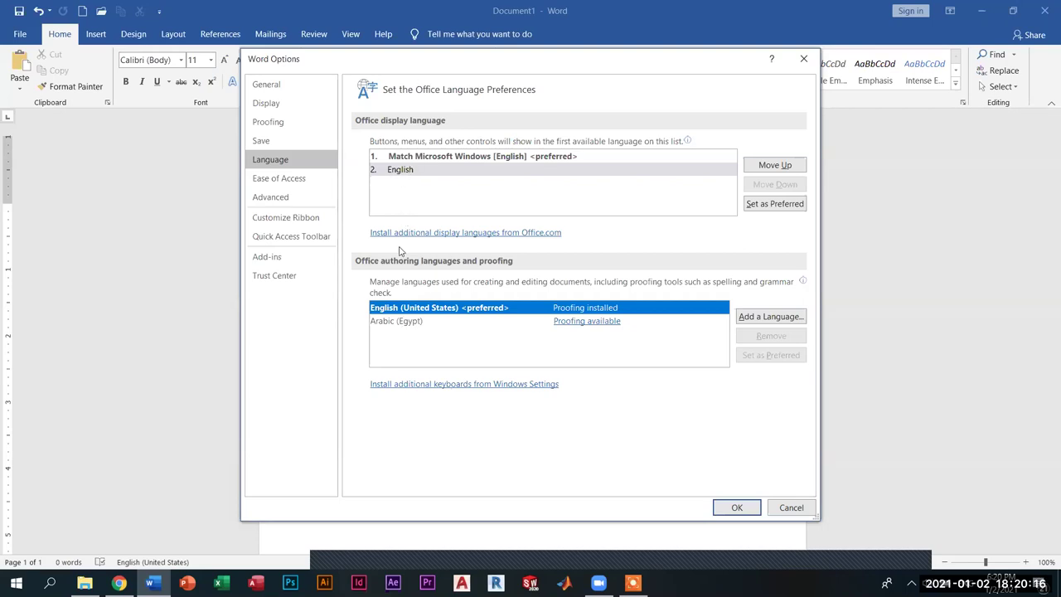
click(408, 324)
click(414, 171)
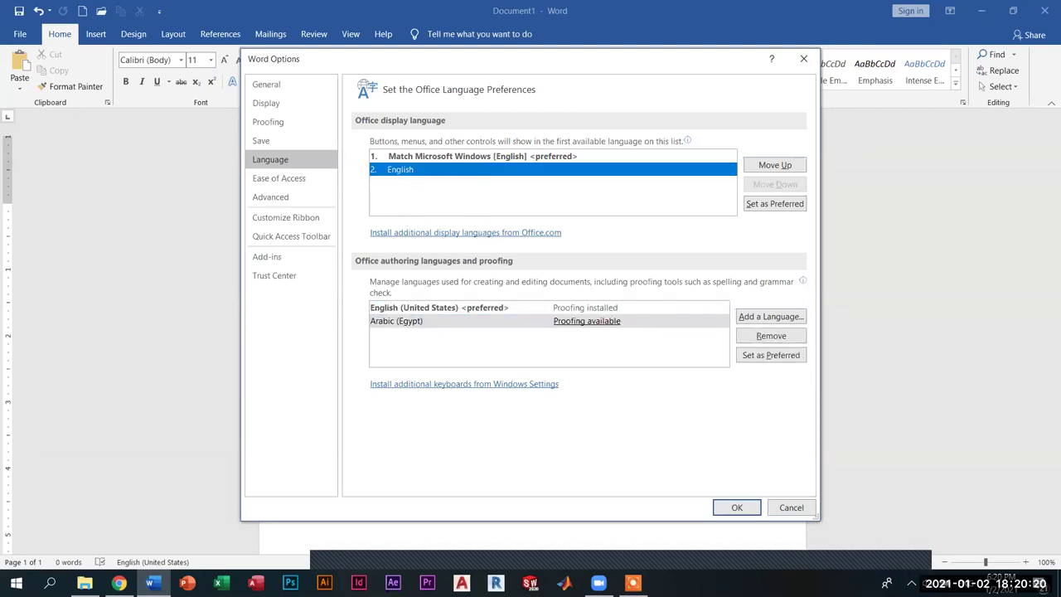
click(911, 583)
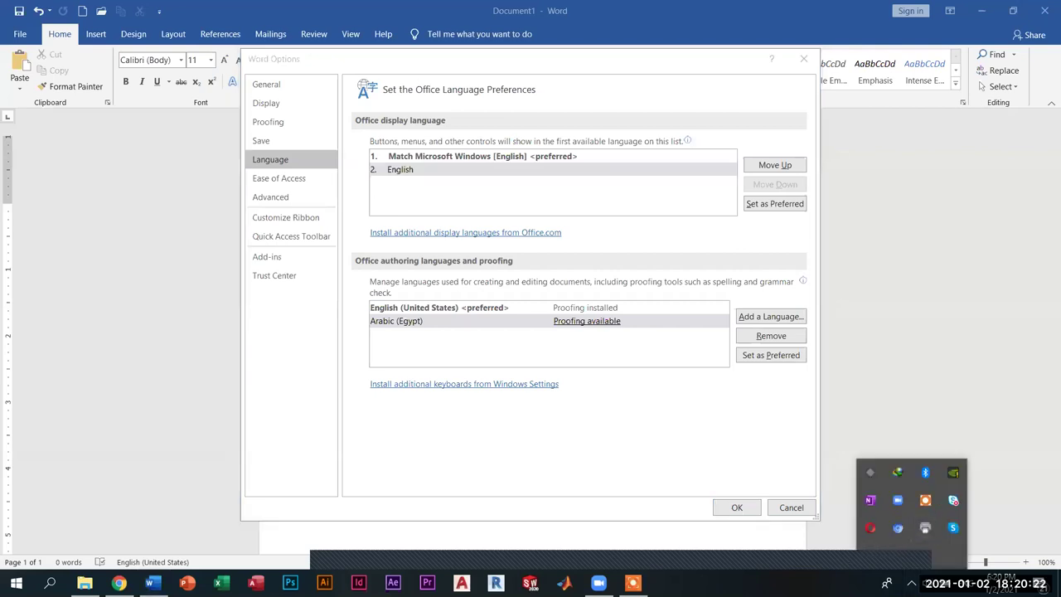
key(Escape)
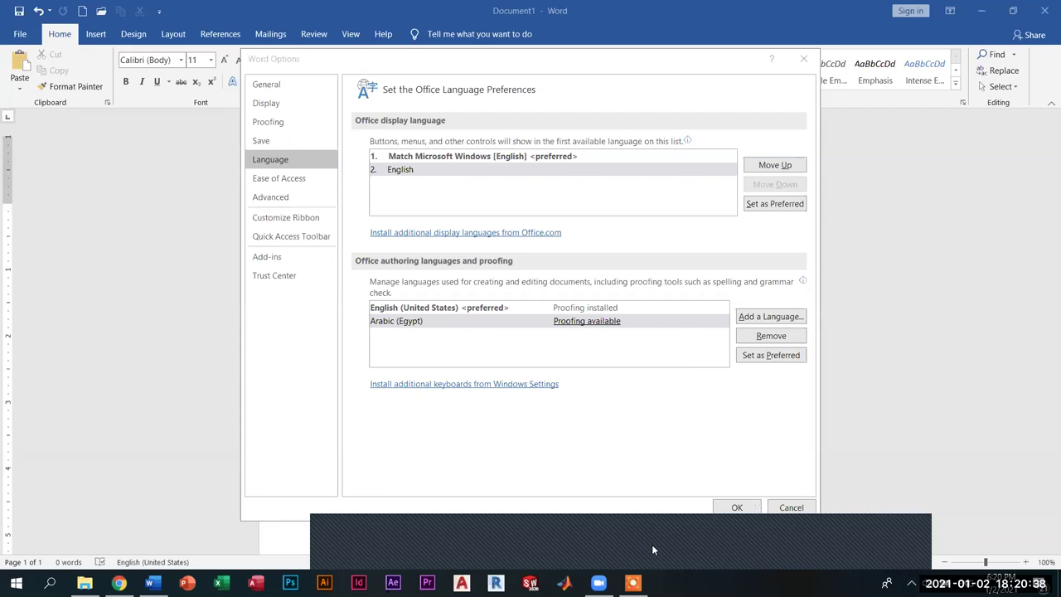
key(XF86AudioRaiseVolume)
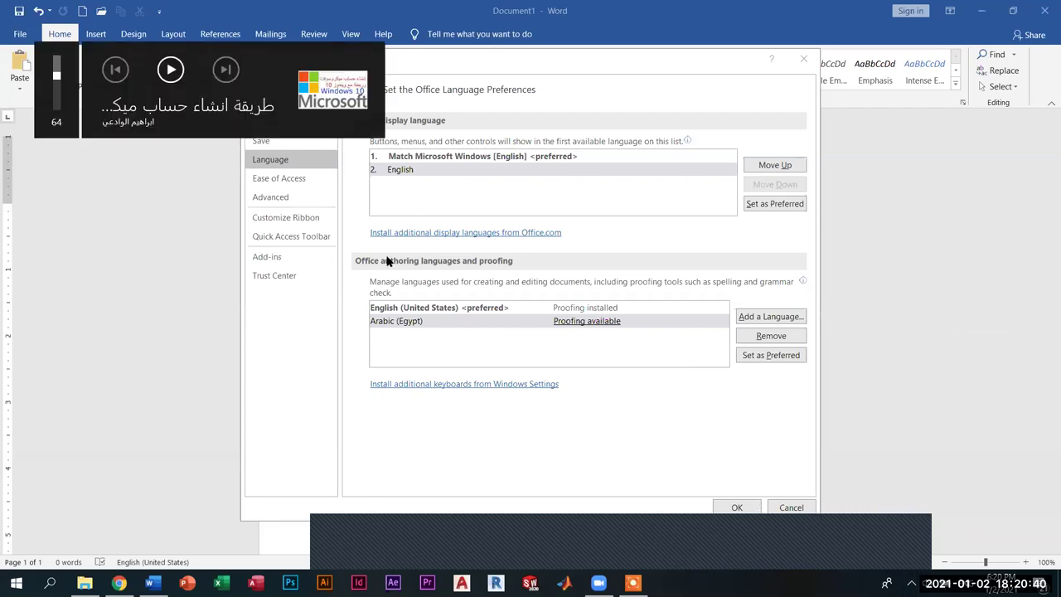
click(387, 261)
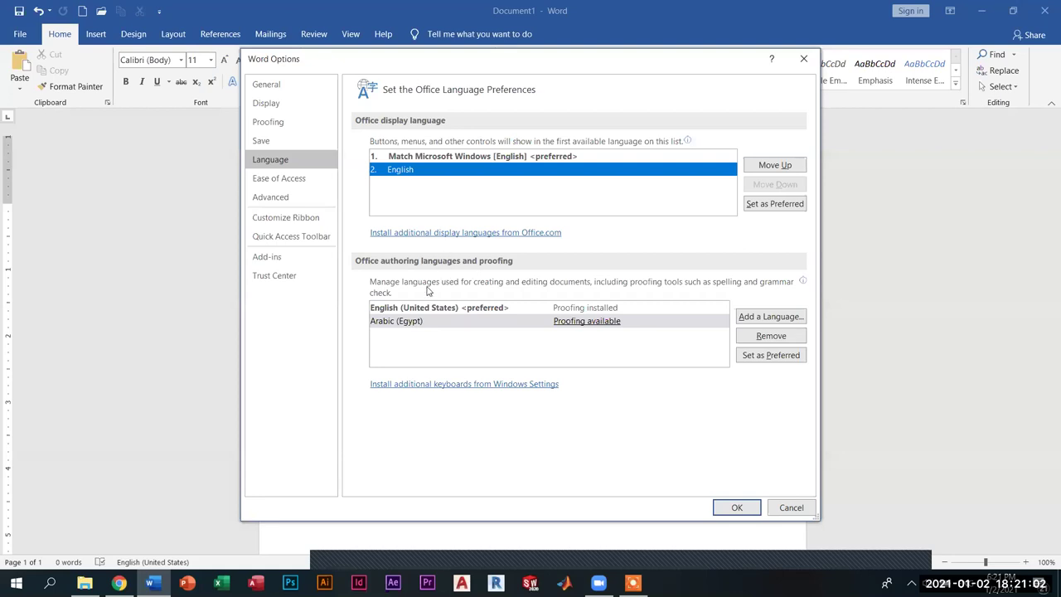
mouse_move(408, 291)
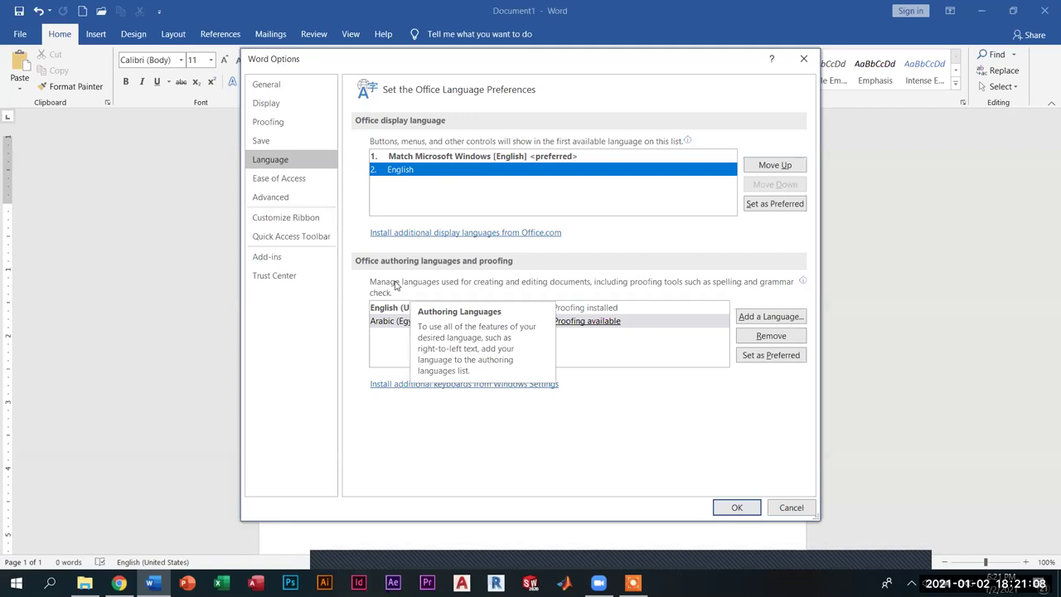
click(397, 322)
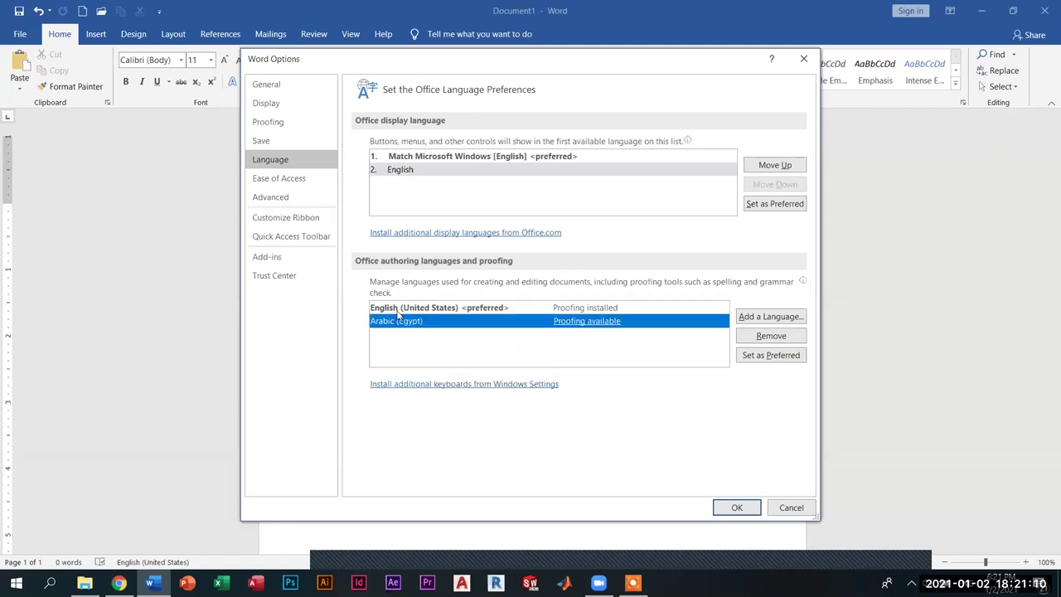
click(398, 309)
click(400, 169)
click(405, 157)
click(401, 169)
click(401, 157)
click(400, 170)
click(404, 157)
click(402, 171)
click(403, 158)
click(402, 170)
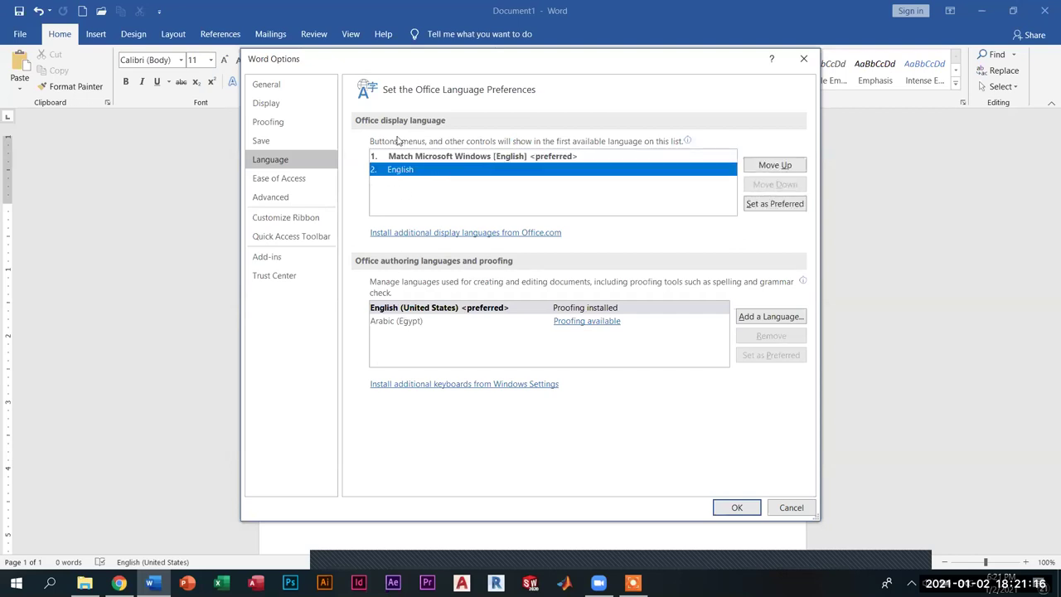
click(398, 321)
click(398, 311)
click(400, 323)
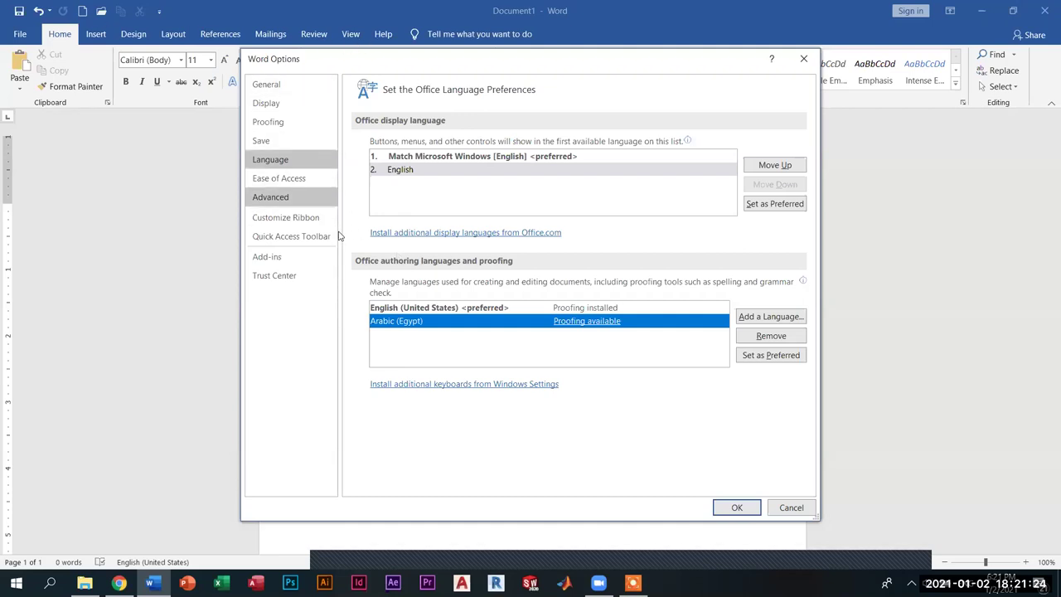
On the Advanced page under Show document content, keep Numeral set to Context and click OK
click(270, 199)
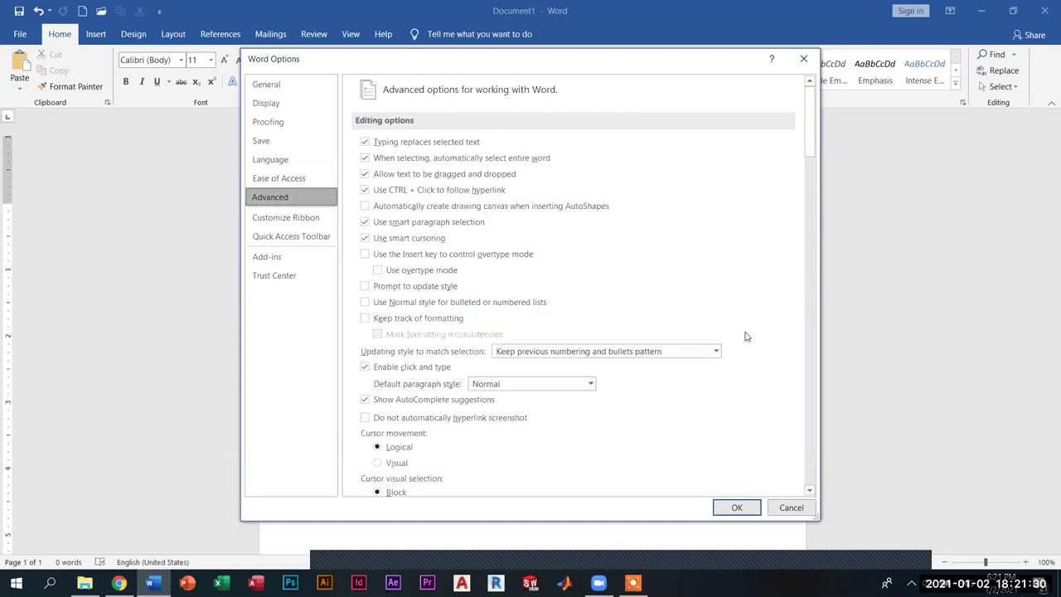
scroll(738, 318, down, 5)
scroll(742, 315, down, 4)
scroll(746, 315, up, 1)
scroll(746, 315, down, 1)
scroll(808, 168, down, 1)
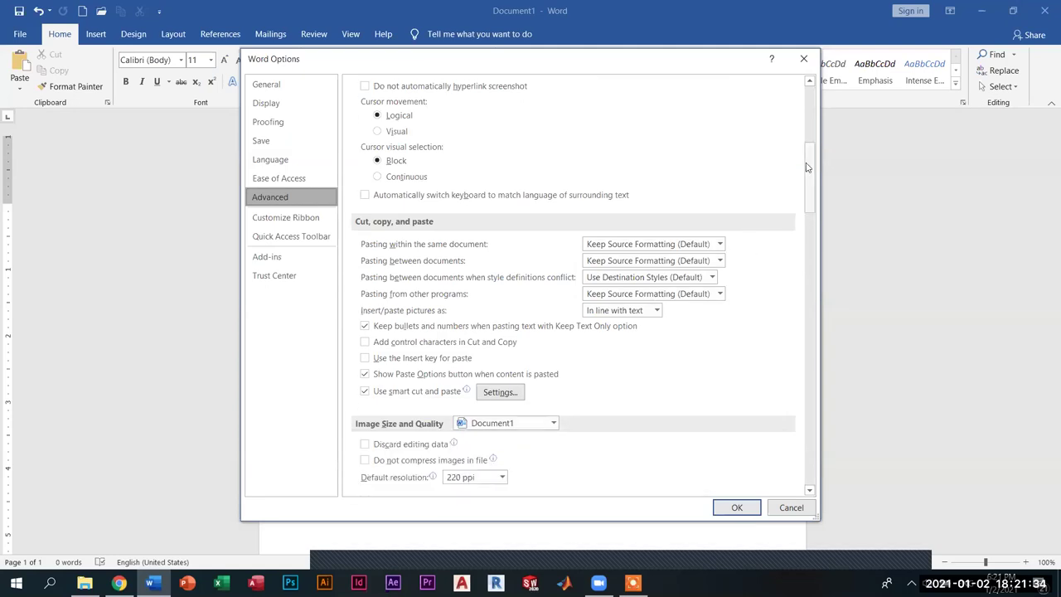
scroll(804, 186, down, 3)
scroll(794, 236, down, 6)
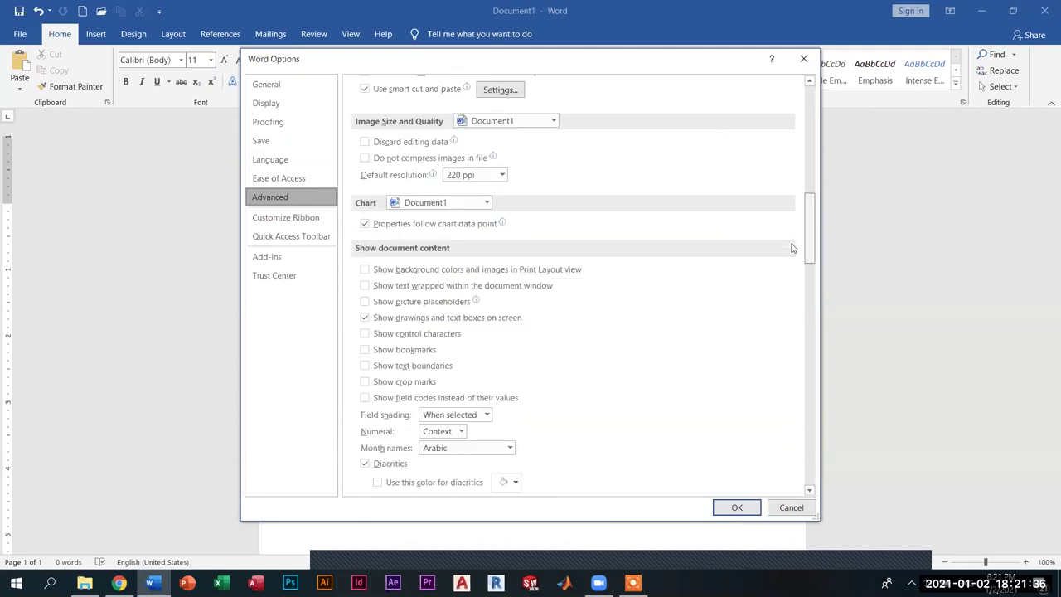
scroll(746, 245, down, 4)
scroll(485, 276, down, 1)
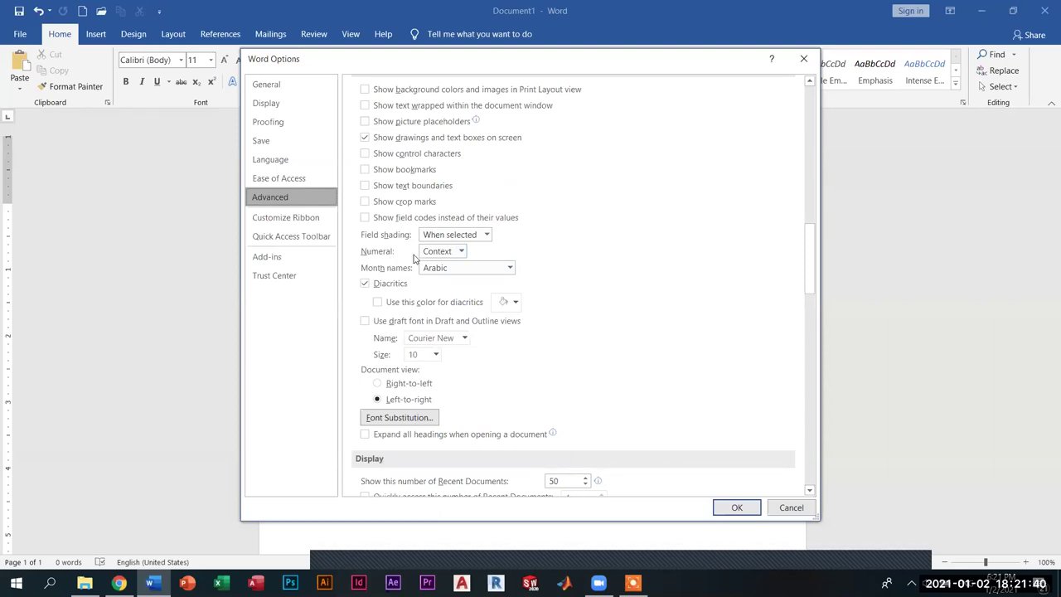
click(462, 252)
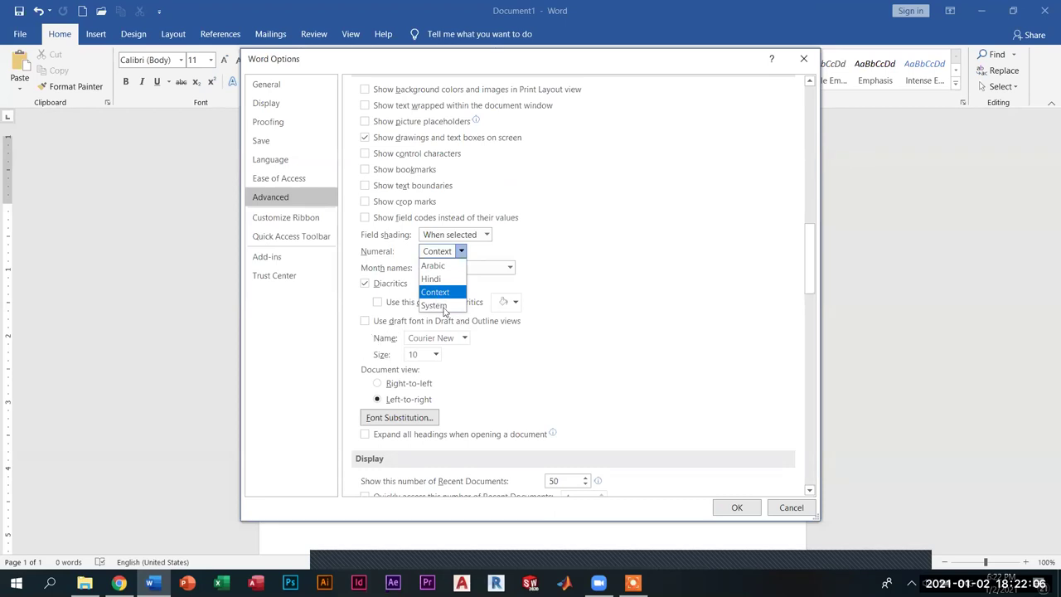
click(672, 469)
click(737, 508)
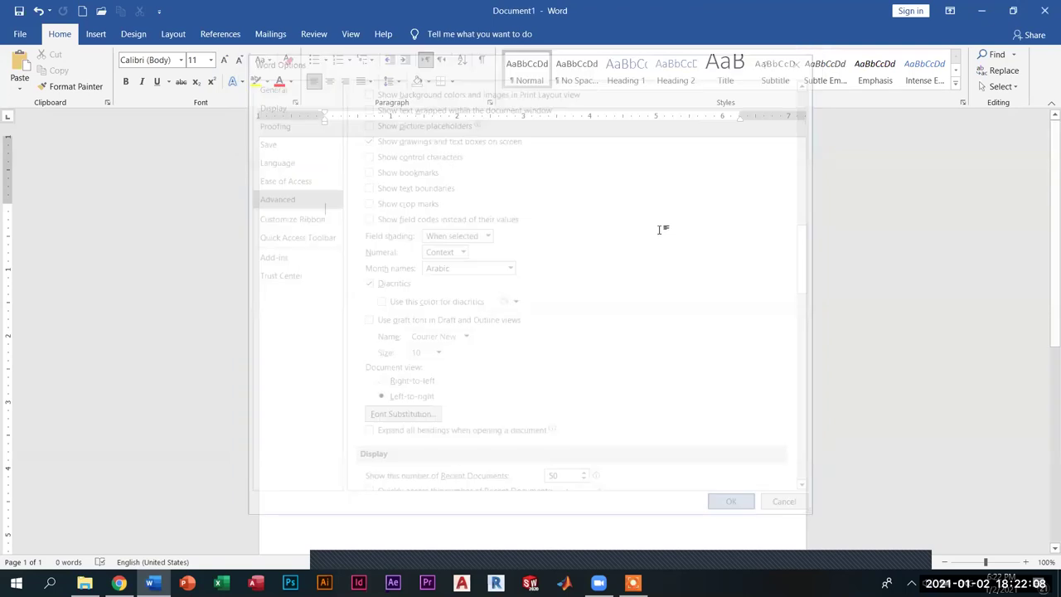
Right-align the line and type Arabic text 'اللغة العربية' with numerals ١, ٢, ٣ on separate lines
click(344, 83)
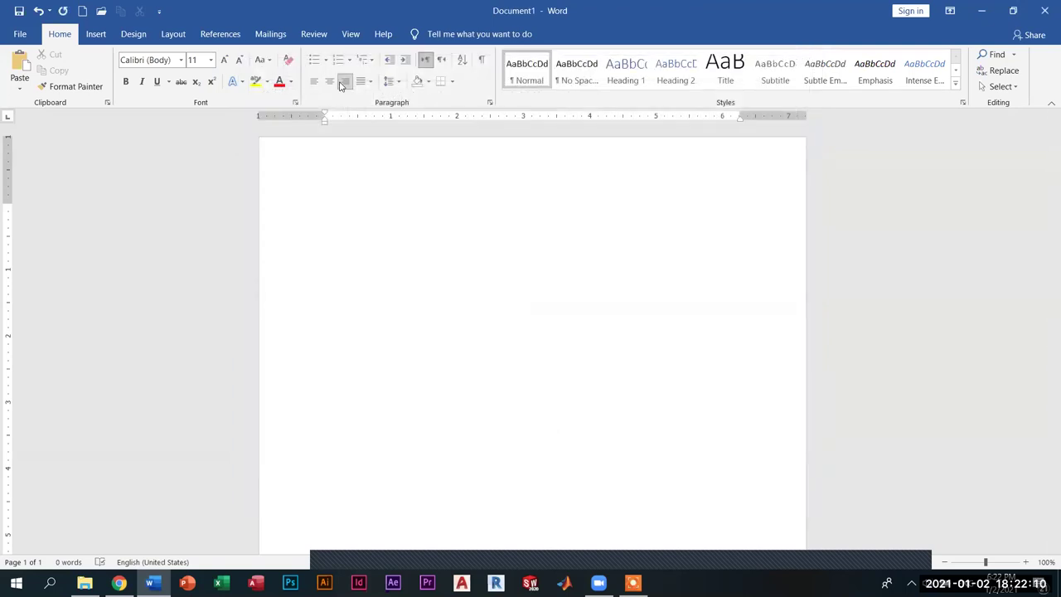
text(hgg)
key(BackSpace)
key(BackSpace)
key(BackSpace)
key(BackSpace)
key(alt+shift)
text(اللغ)
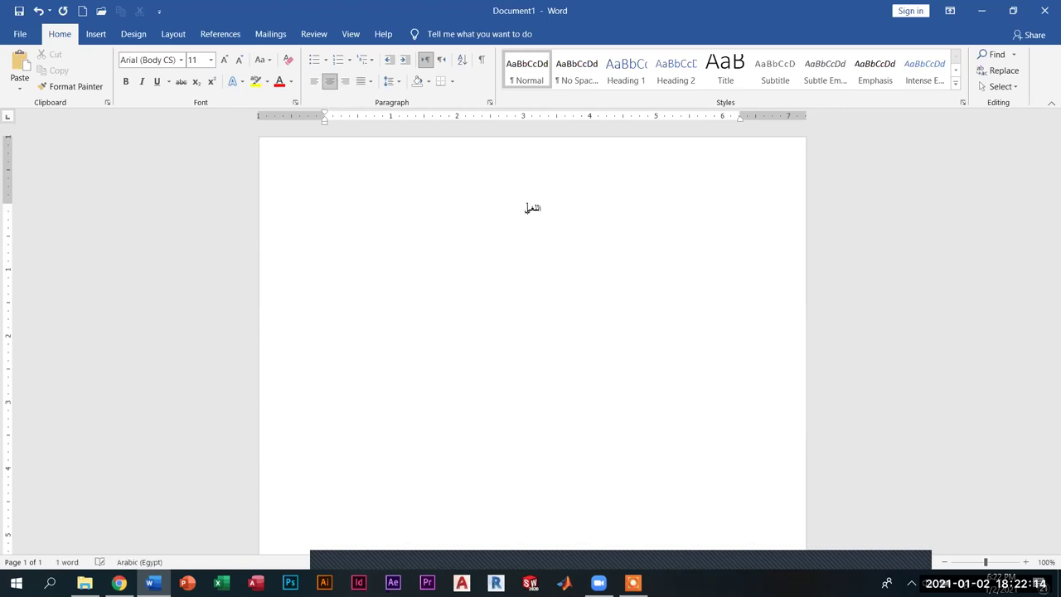
text(ة العرب)
text(ية)
key(Return)
text(١)
key(Return)
text(٢)
key(Return)
text(٣)
key(Return)
Switch input to English and type 'English' with the numbers 1, 2 and 3
key(alt+shift)
text(h)
key(BackSpace)
key(BackSpace)
key(BackSpace)
text(e  E)
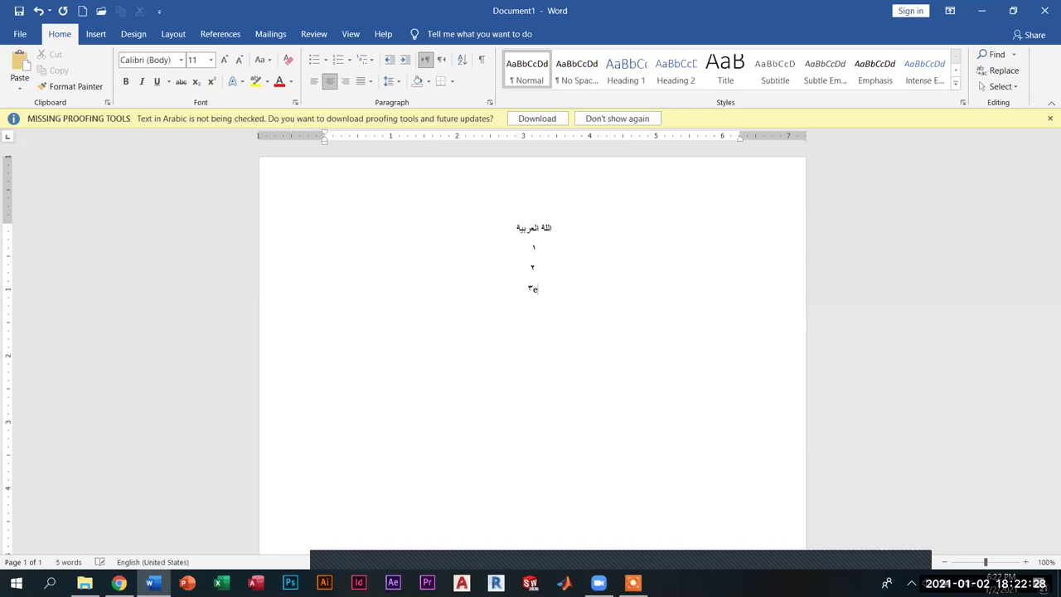
text(ngli)
text(sh 1 )
text(3)
key(BackSpace)
key(Return)
text(2)
key(Return)
text(3)
key(Return)
Delete all the sample lines, dismiss the missing proofing tools message, and open Word Options from File
double_click(546, 227)
drag(533, 424, 534, 240)
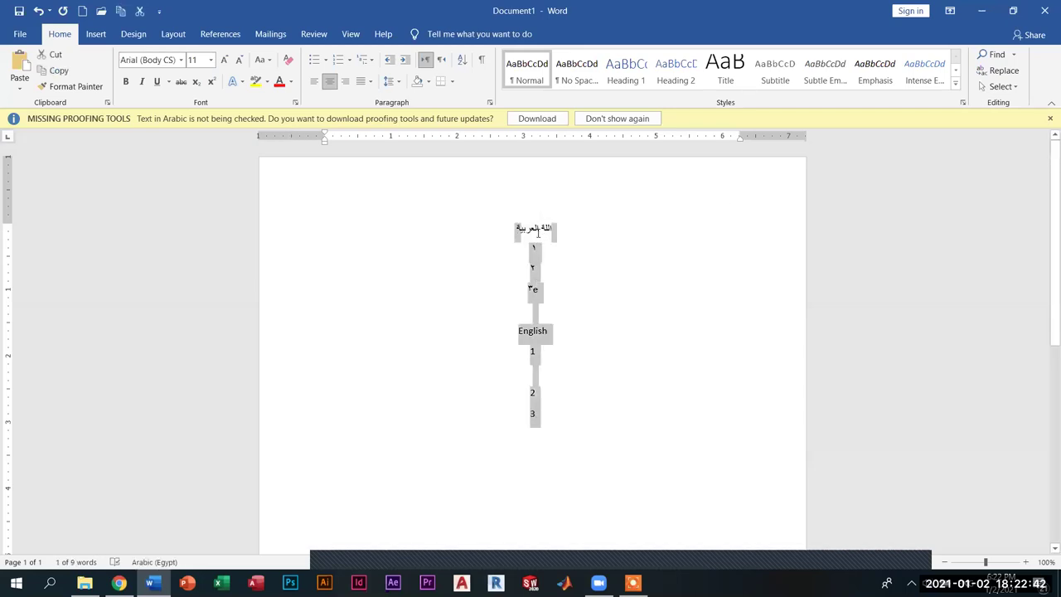
key(BackSpace)
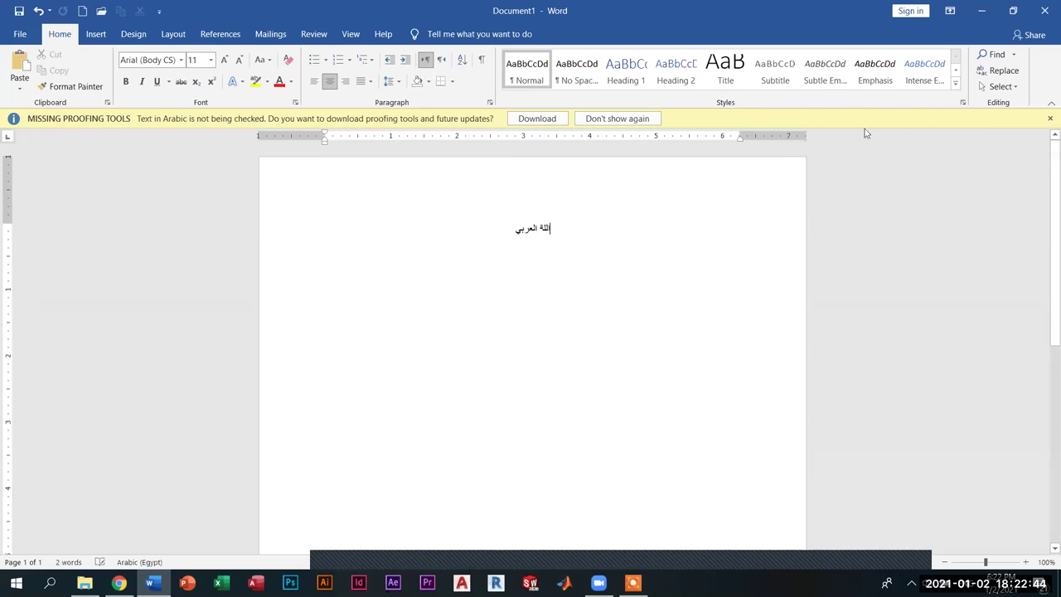
key(BackSpace)
key(BackSpace)
key(BackSpace)
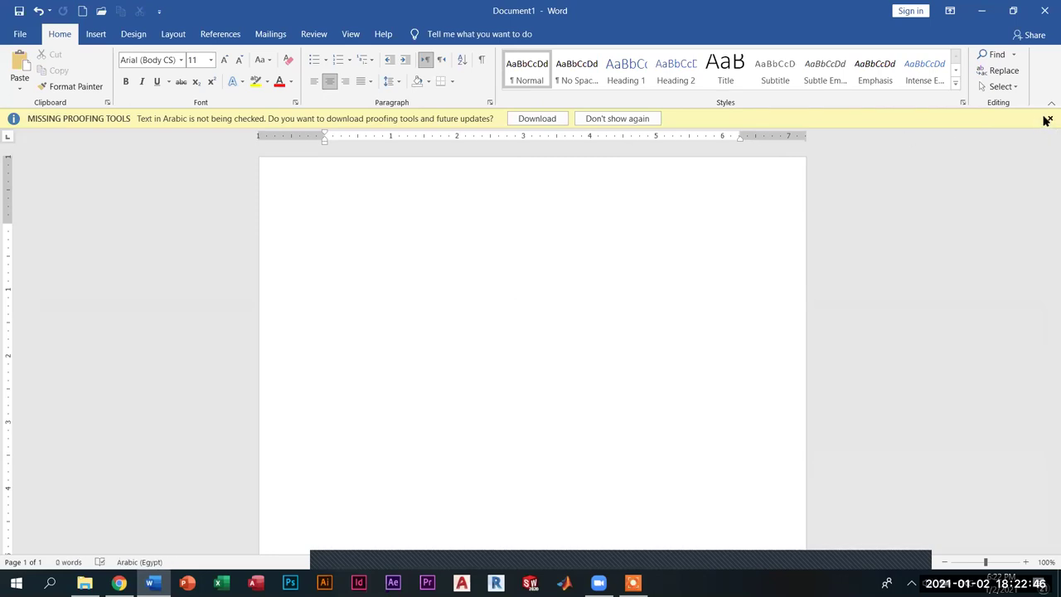
click(1047, 121)
click(20, 34)
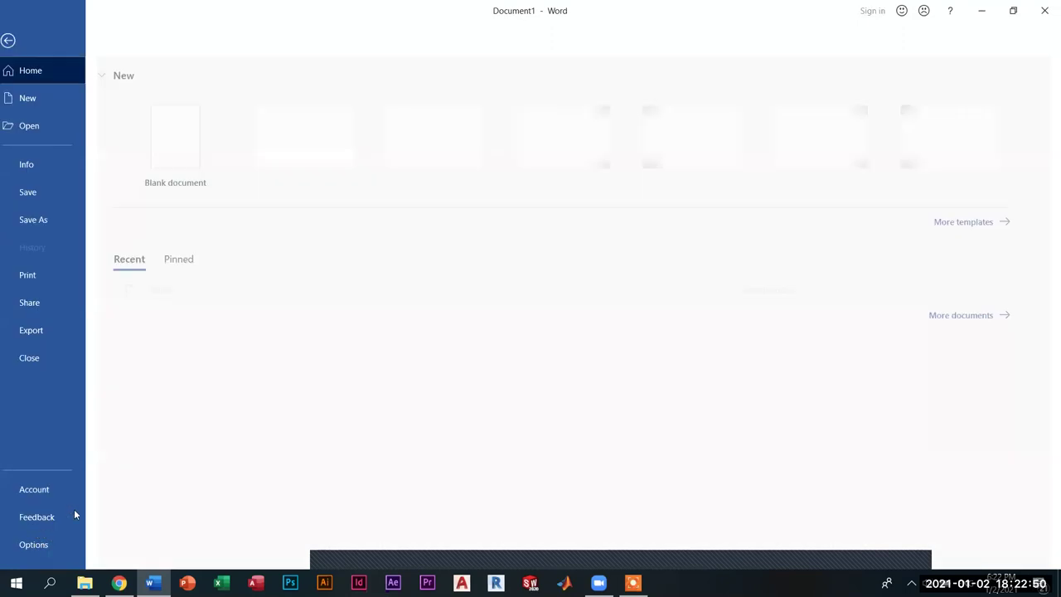
click(73, 541)
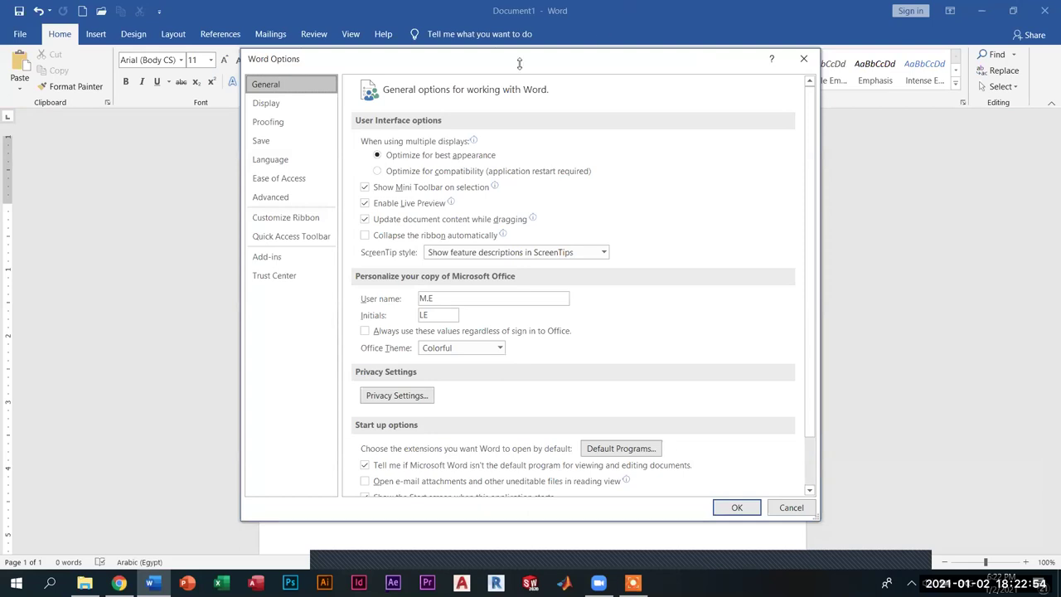
In Quick Access Toolbar settings, remove Cut and Copy, then add Copy and Cut back after New File
click(323, 242)
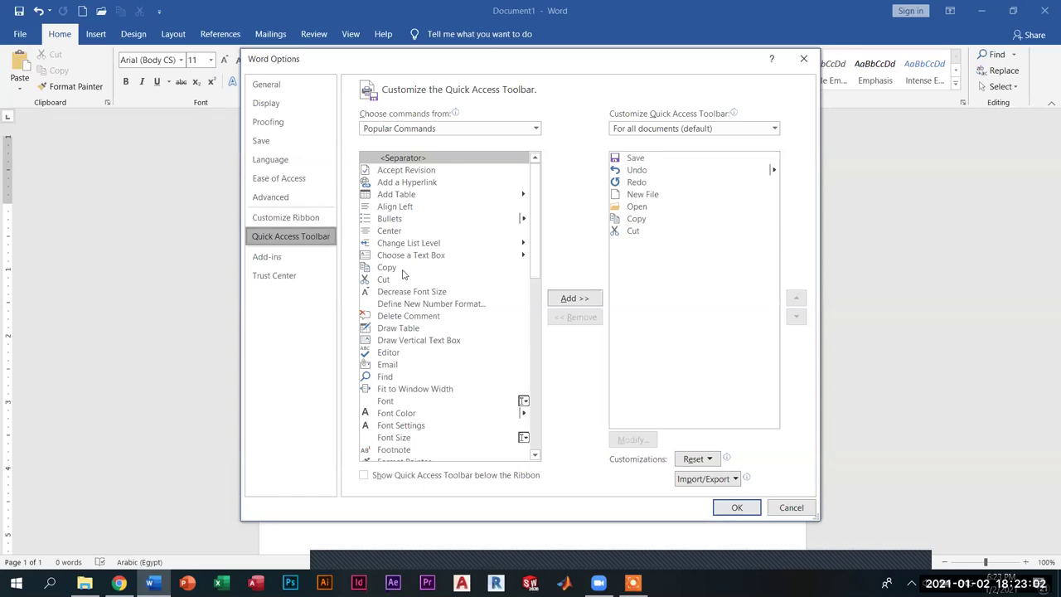
click(647, 234)
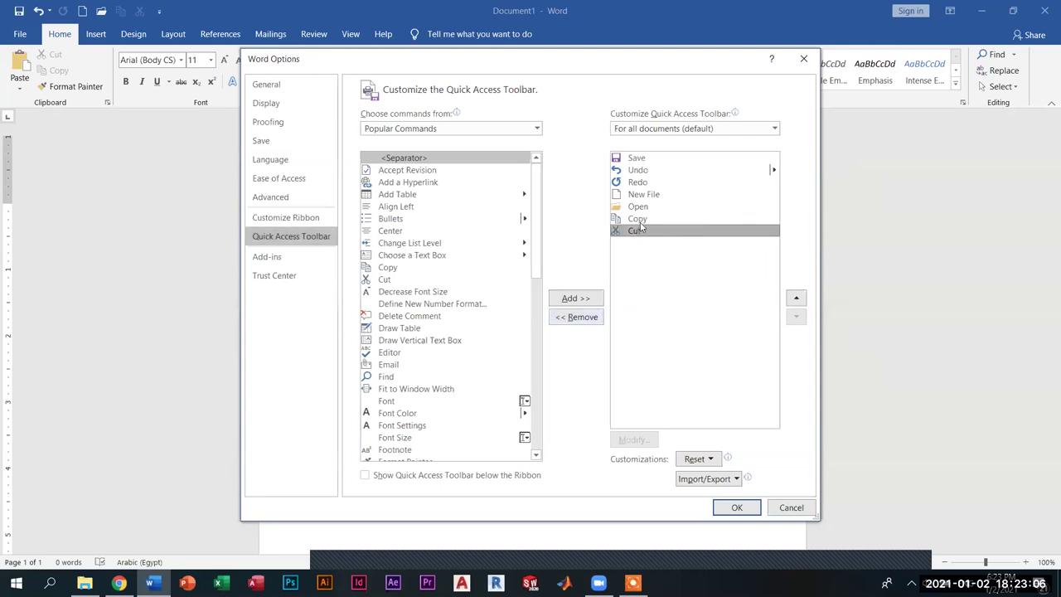
click(580, 316)
click(581, 317)
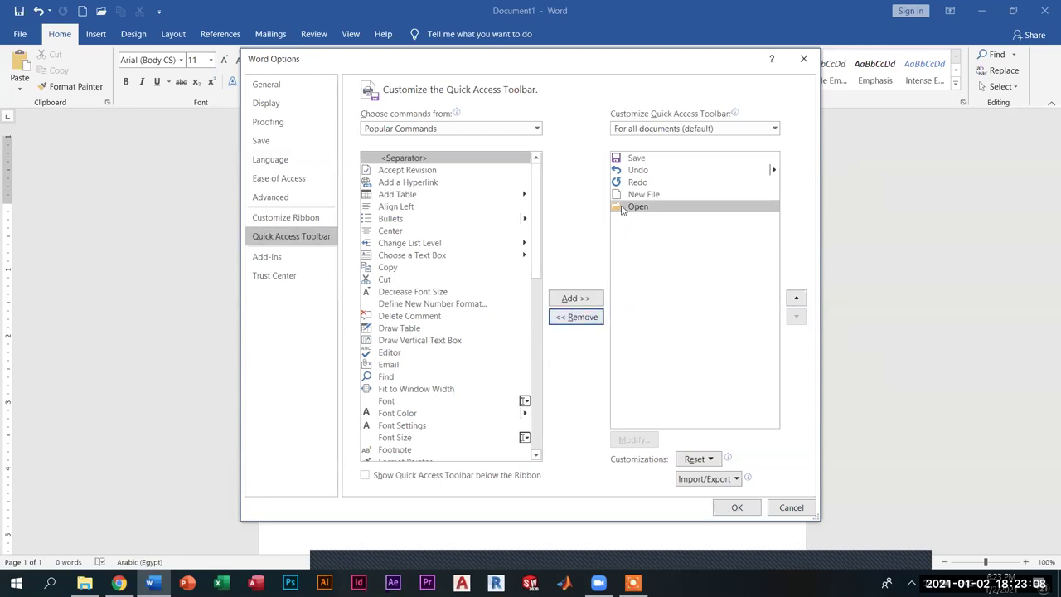
click(675, 197)
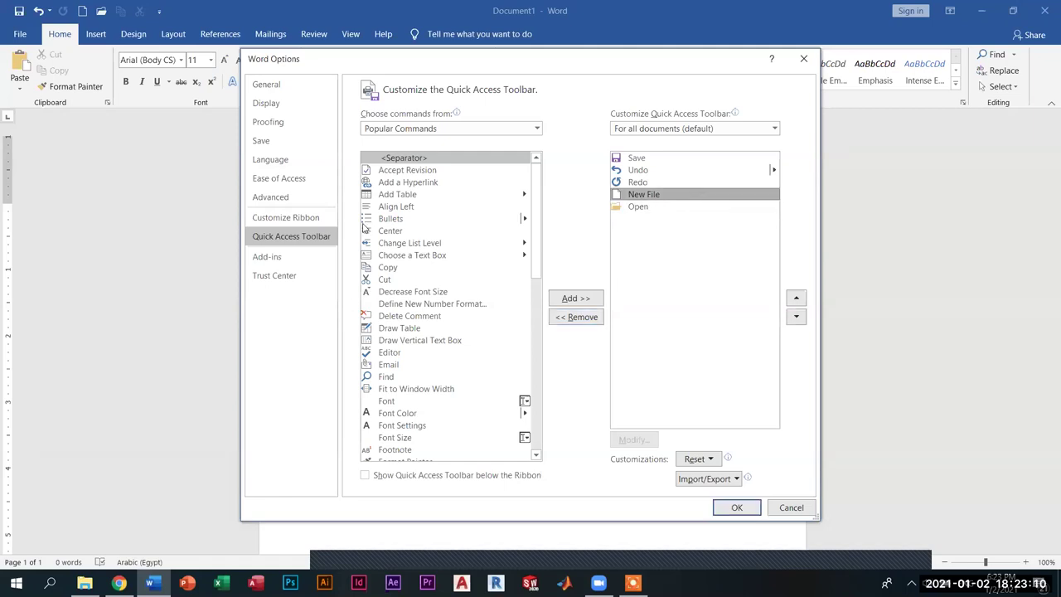
click(388, 269)
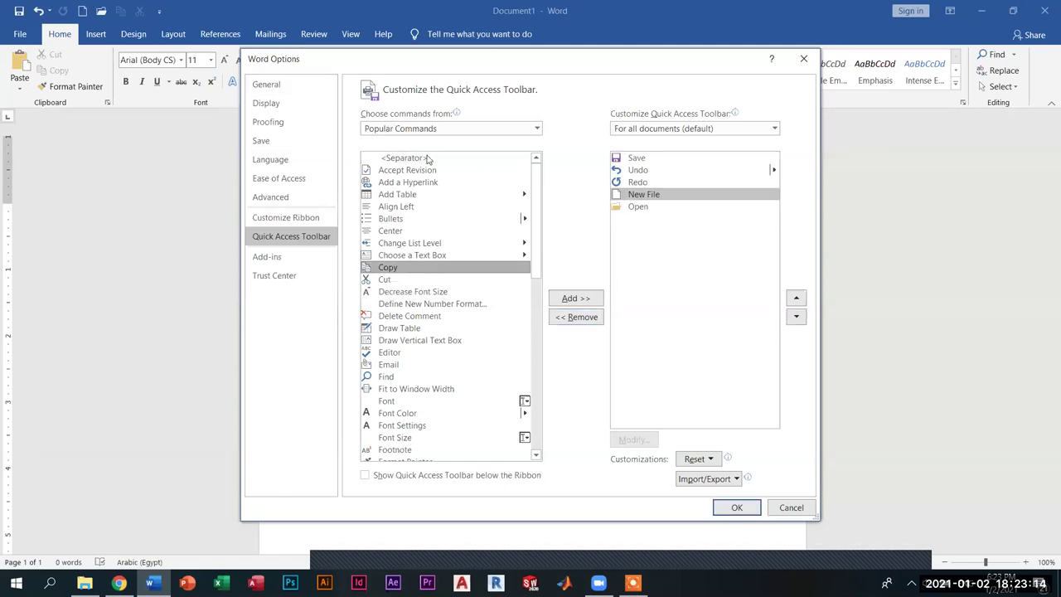
click(580, 302)
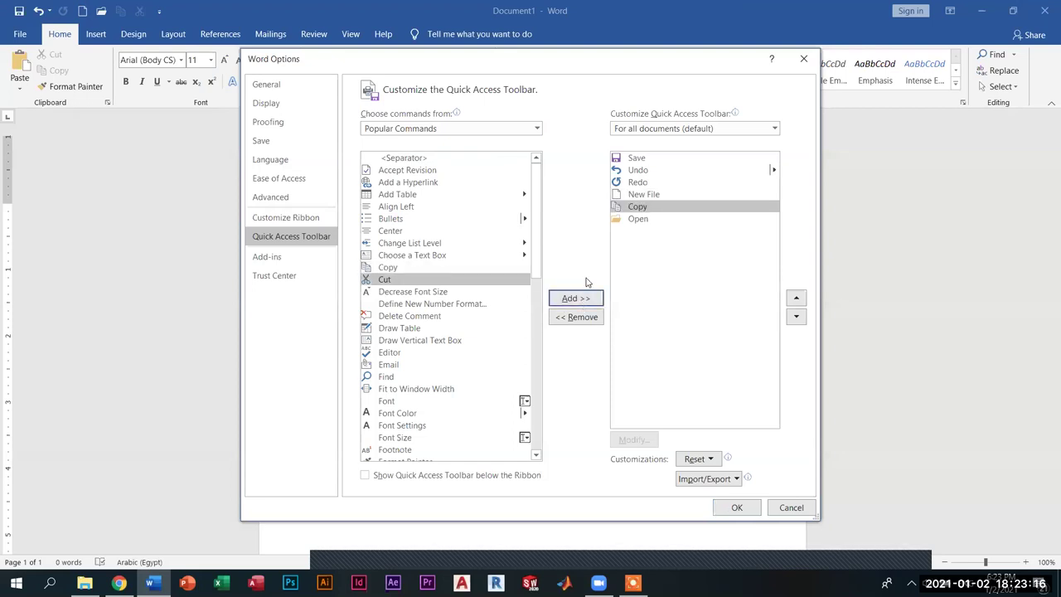
click(584, 319)
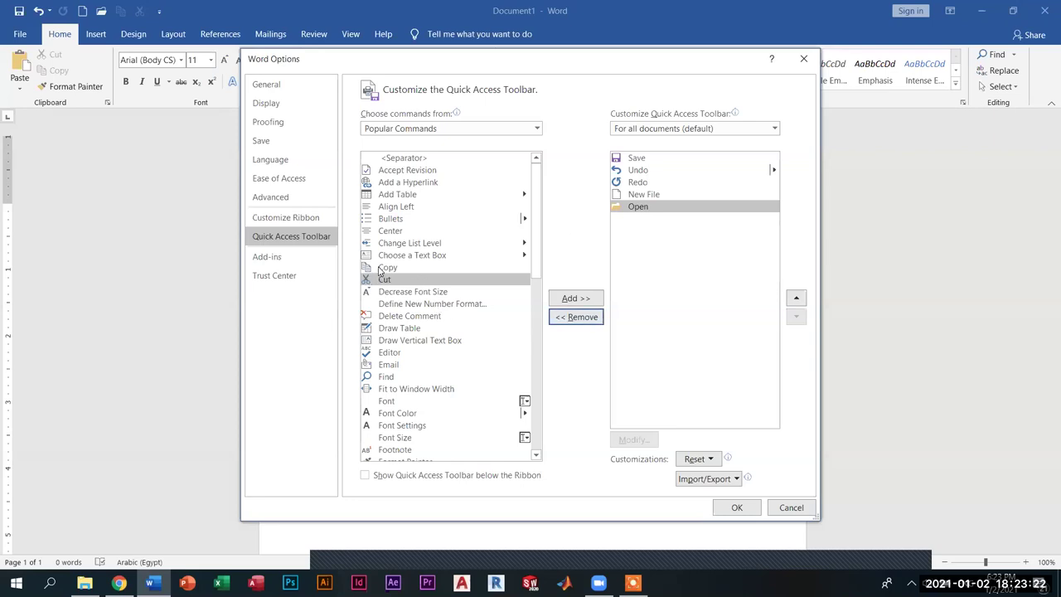
click(409, 269)
click(577, 299)
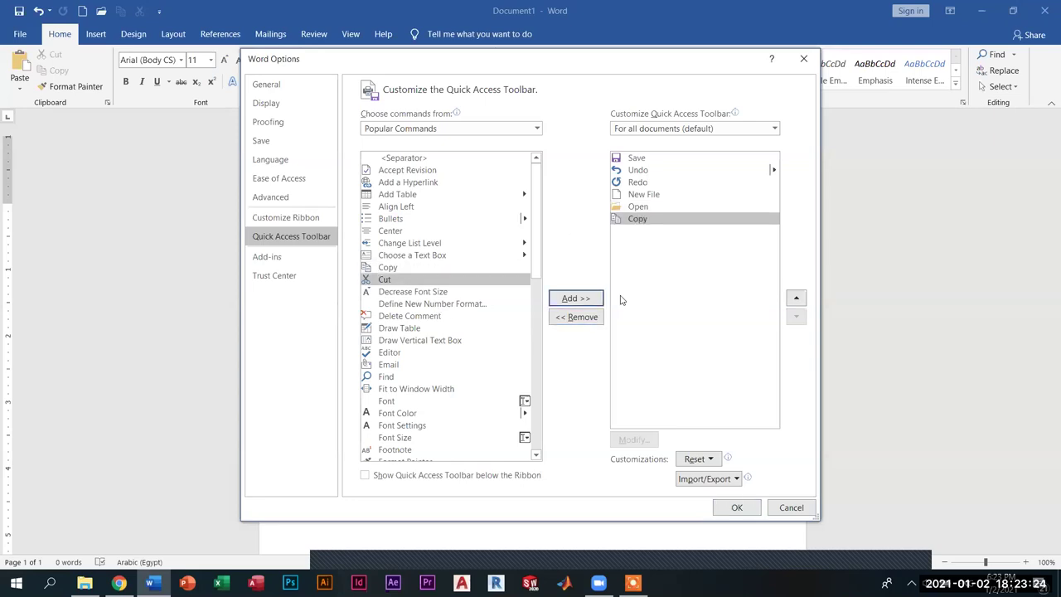
click(580, 298)
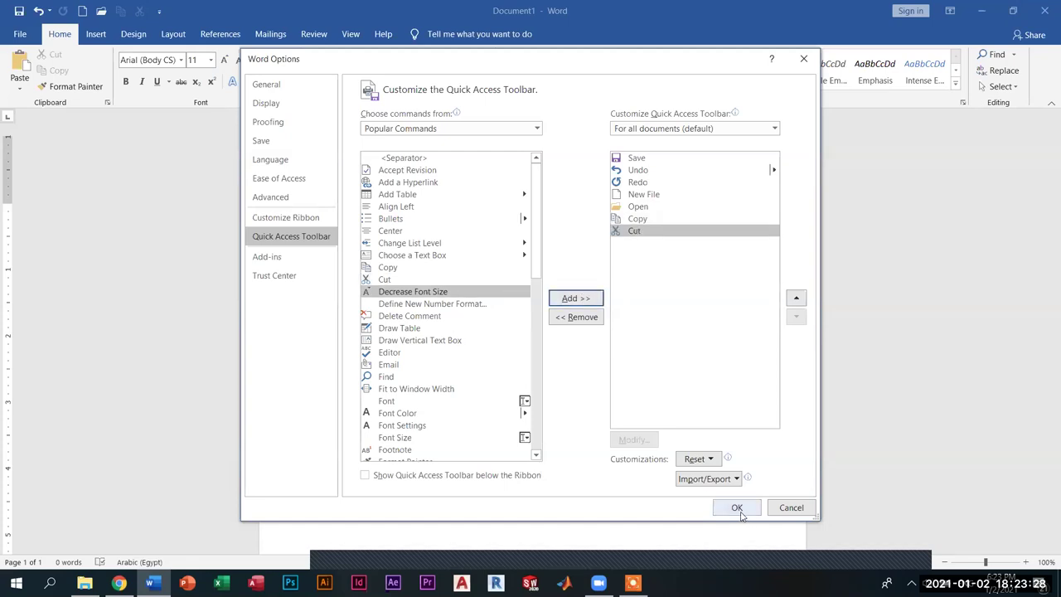
Uncheck Save in the Customize Quick Access Toolbar list, then check it again to re-add it
click(160, 12)
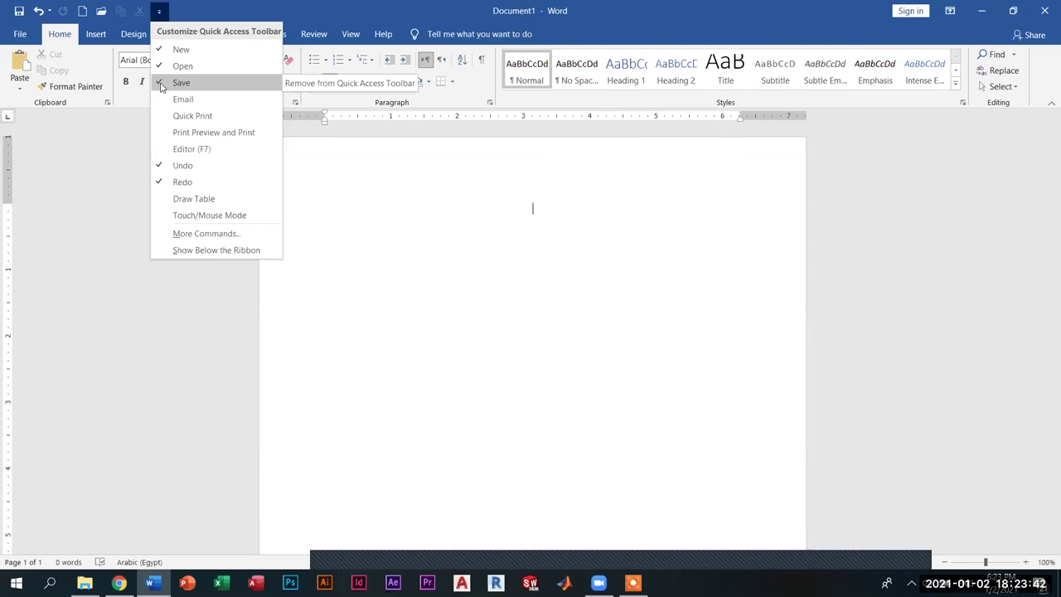
click(161, 87)
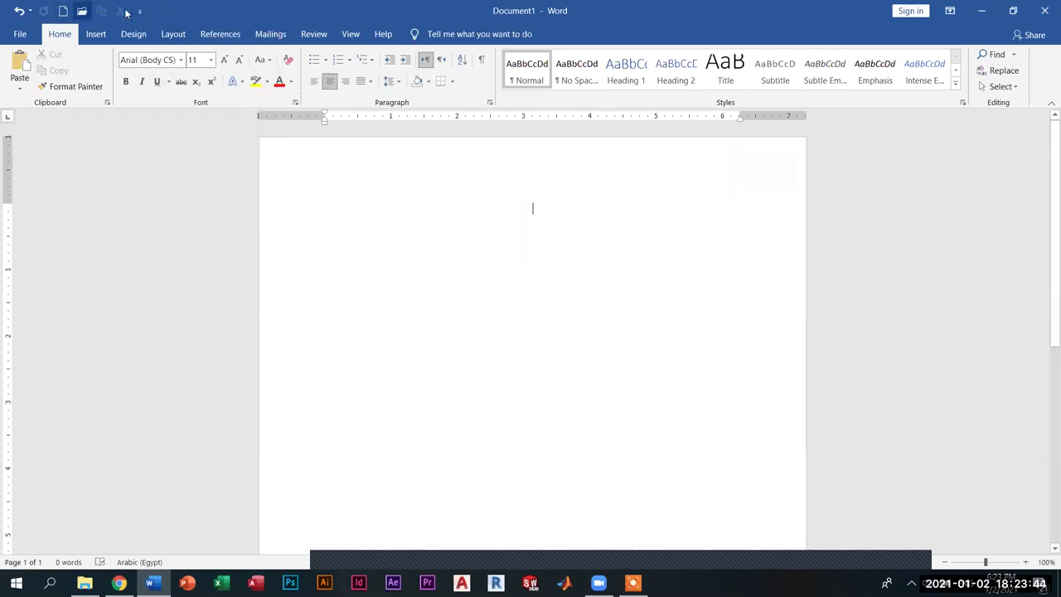
click(139, 14)
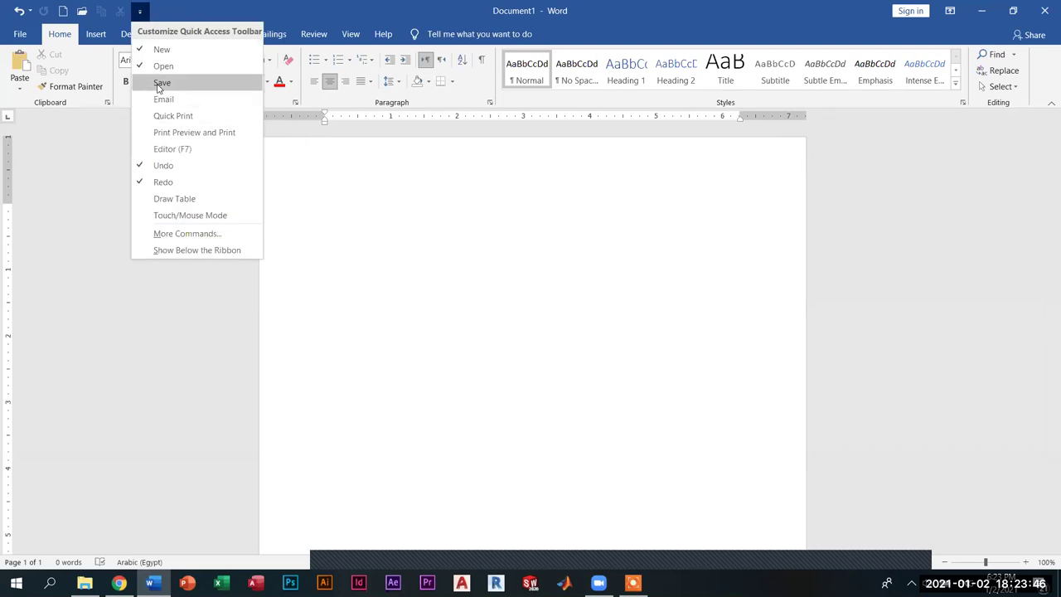
click(161, 83)
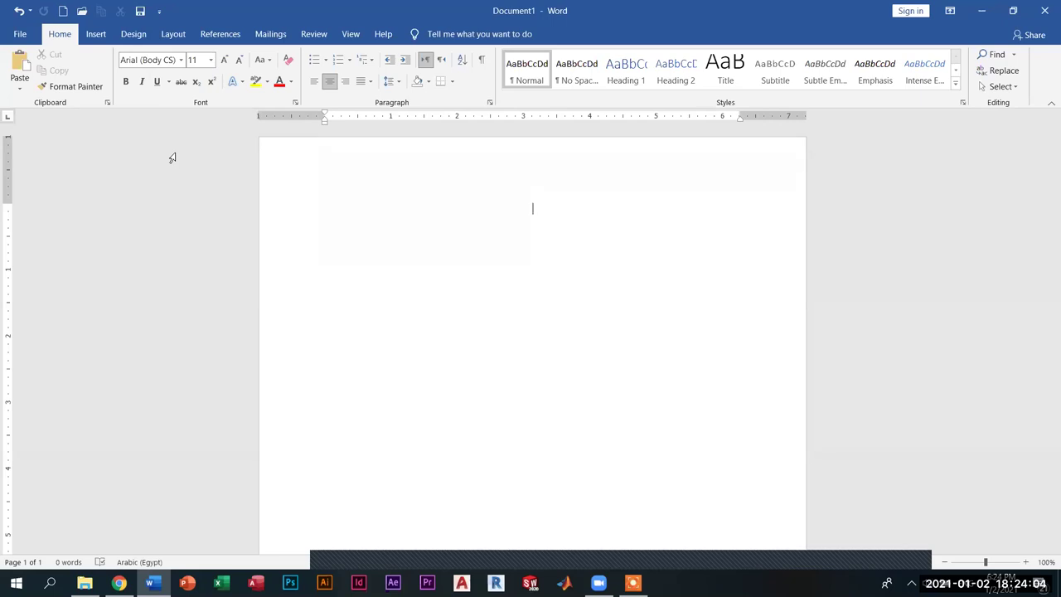
drag(981, 18, 739, 105)
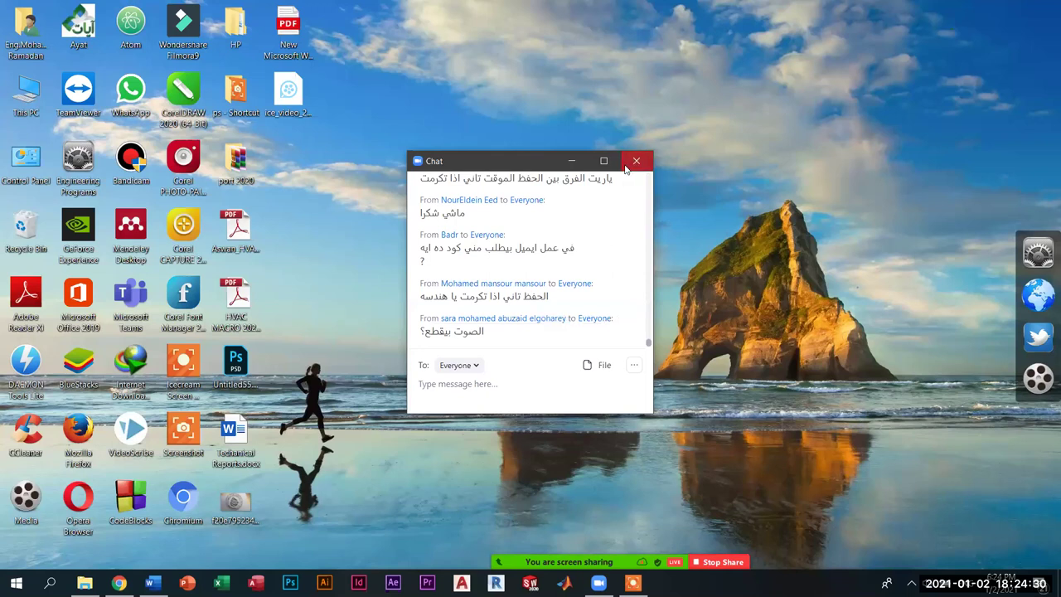
click(627, 168)
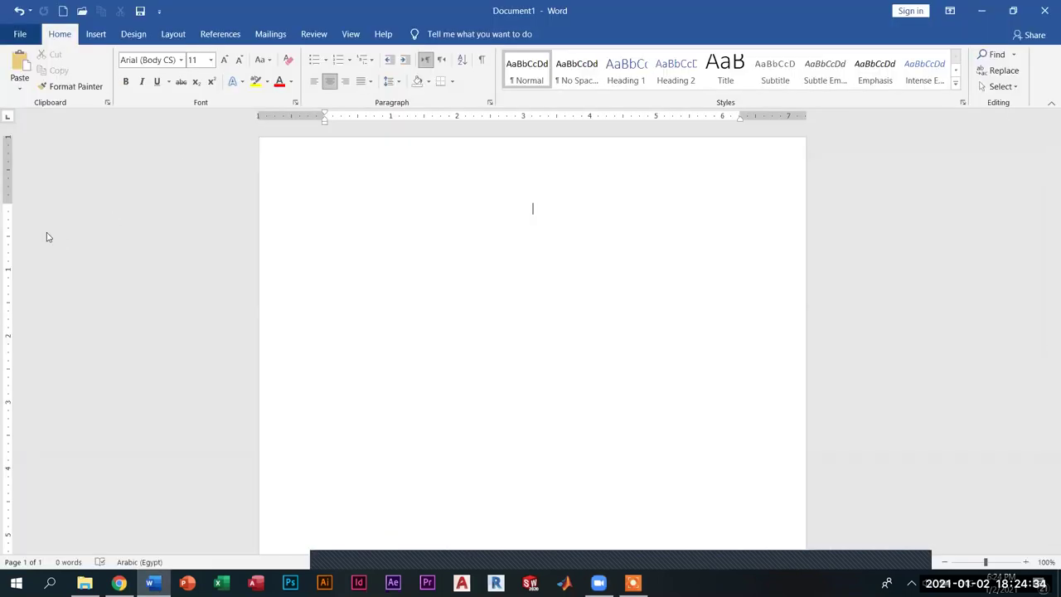
Open Word Options with Alt+F, T and show the Save settings
key(alt+f)
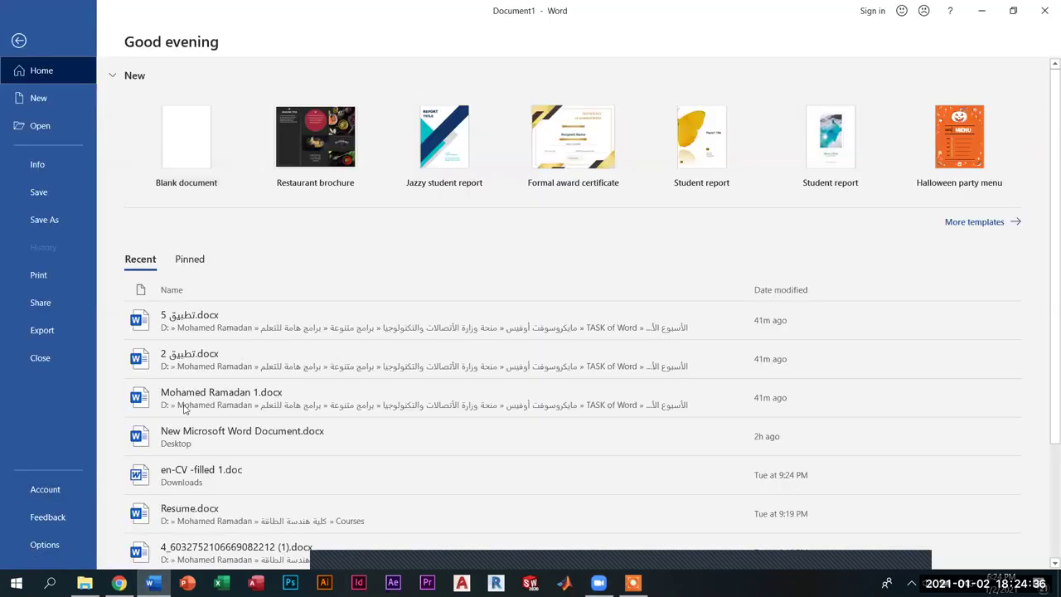
key(alt+f)
key(t)
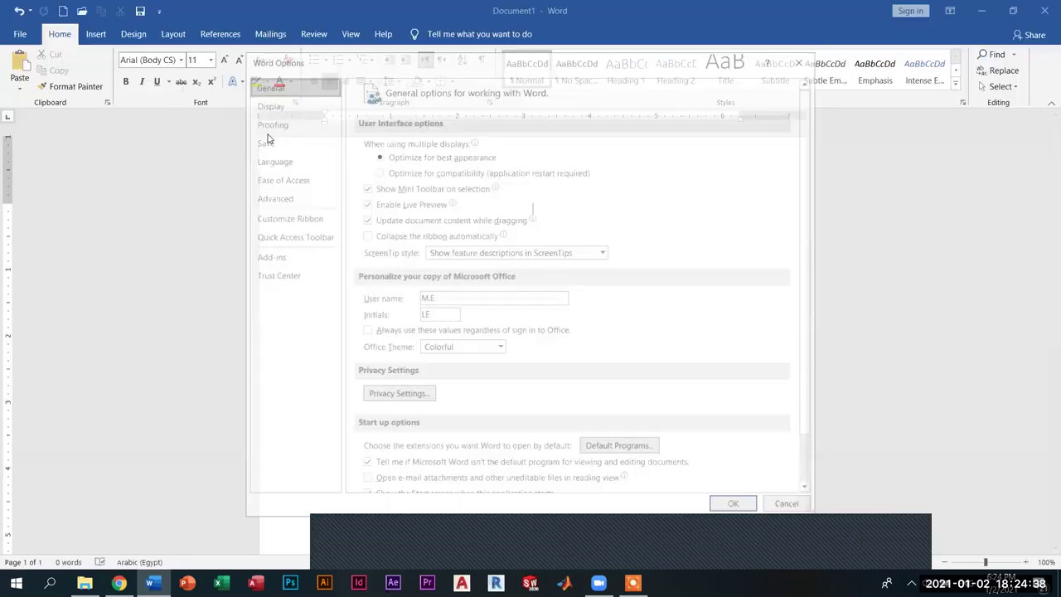
click(265, 141)
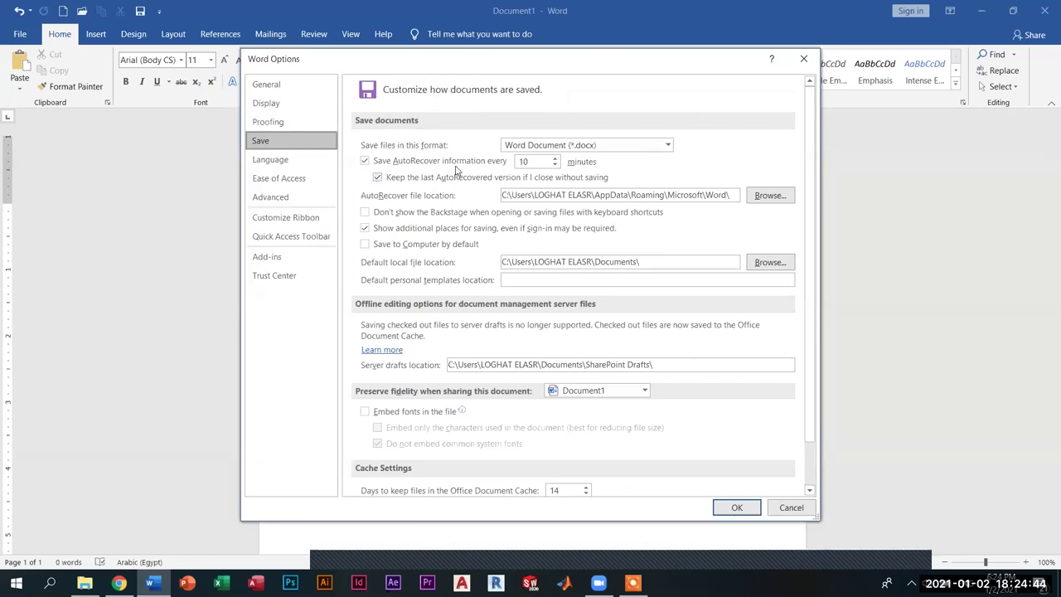
Set the AutoRecover interval to 5 minutes with the spin box, then browse for the AutoRecover location
double_click(529, 162)
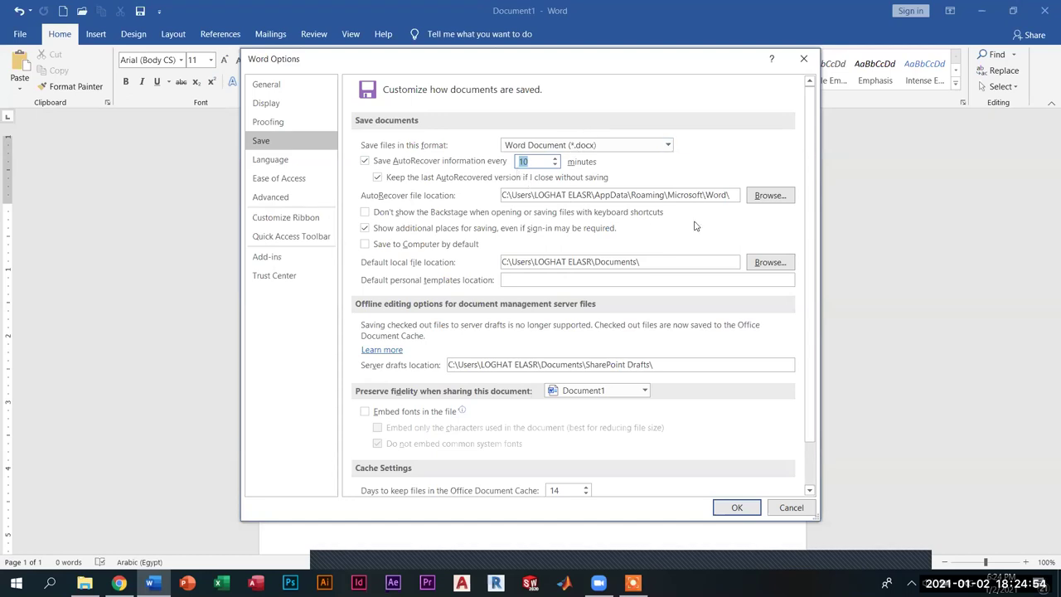
click(542, 165)
click(554, 158)
click(556, 165)
click(556, 165)
click(556, 165)
click(555, 165)
click(556, 165)
click(555, 165)
key(Down)
key(Down)
click(554, 164)
click(555, 159)
click(556, 159)
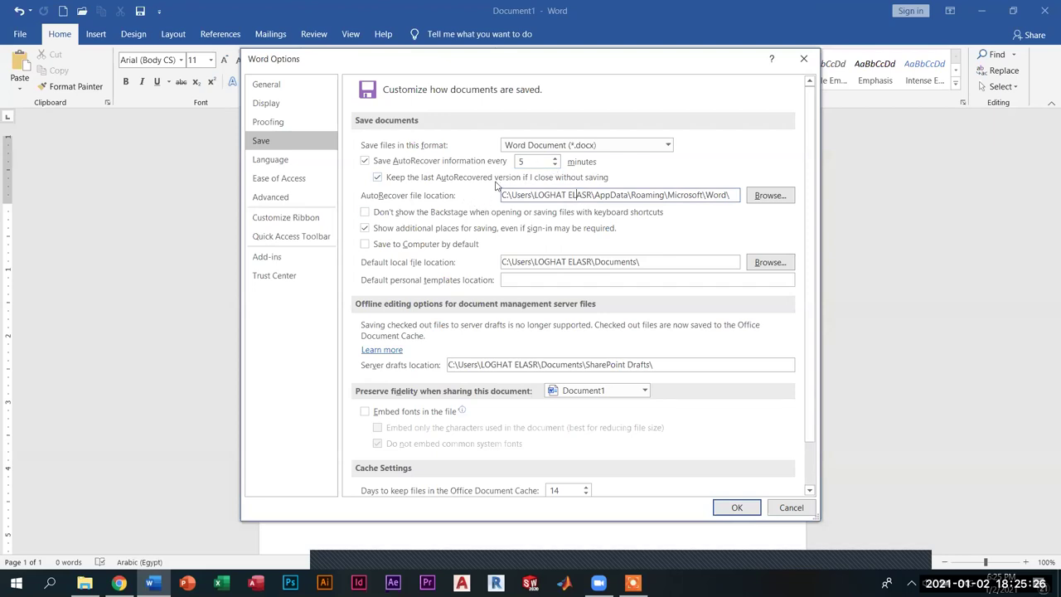
key(Tab)
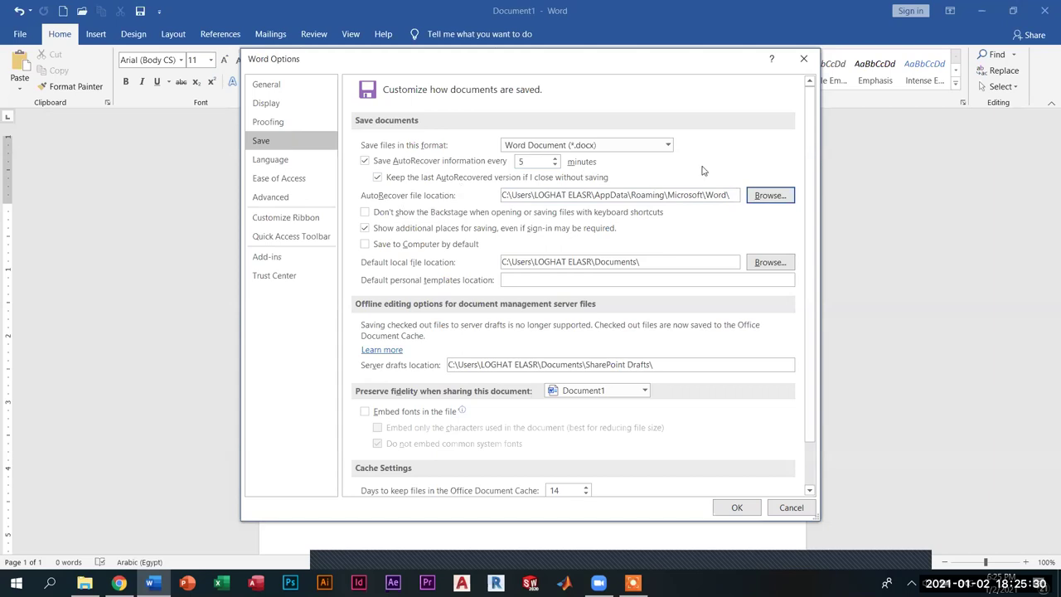
click(759, 195)
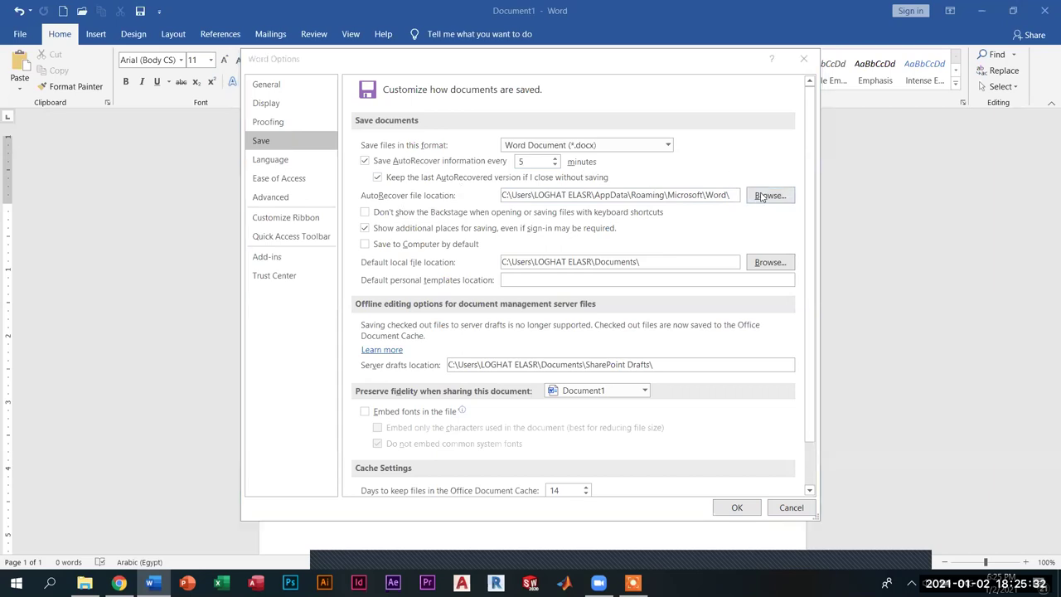
Cancel the AutoRecover folder picker after viewing Desktop, and move to the default local file location
click(303, 187)
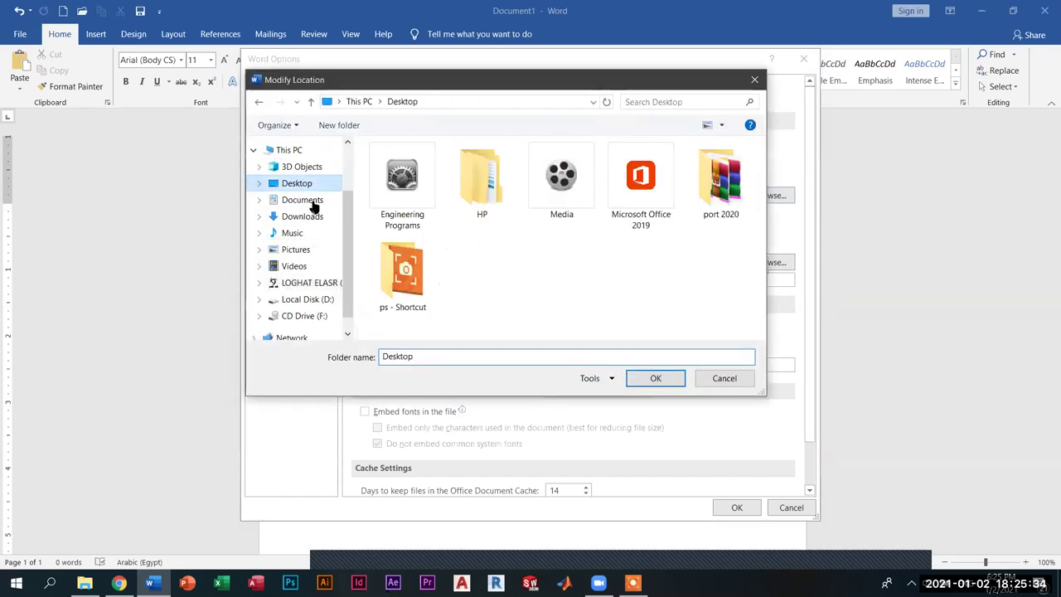
click(725, 379)
key(Tab)
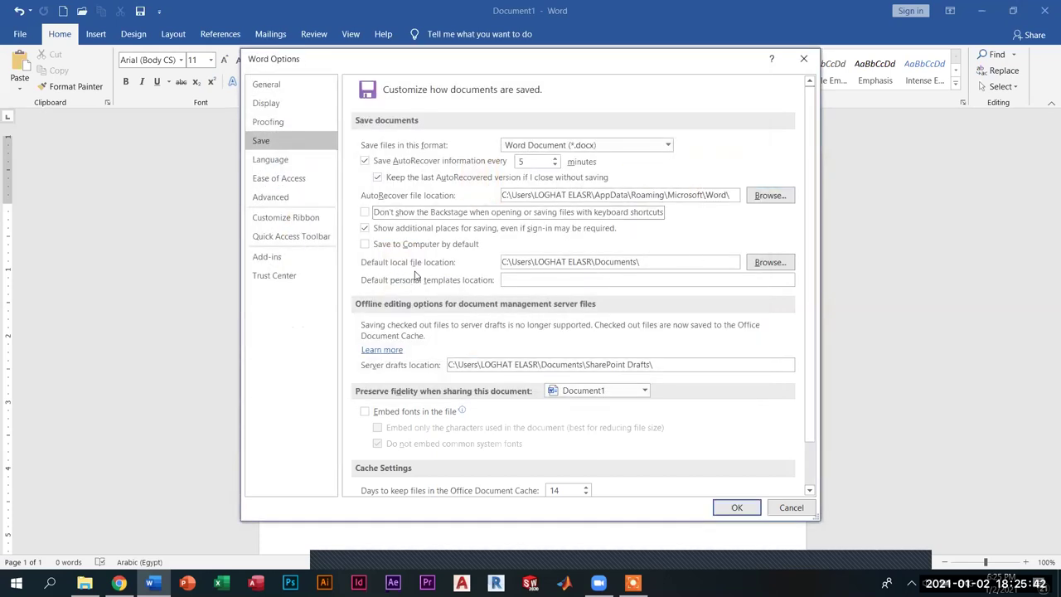
key(Tab)
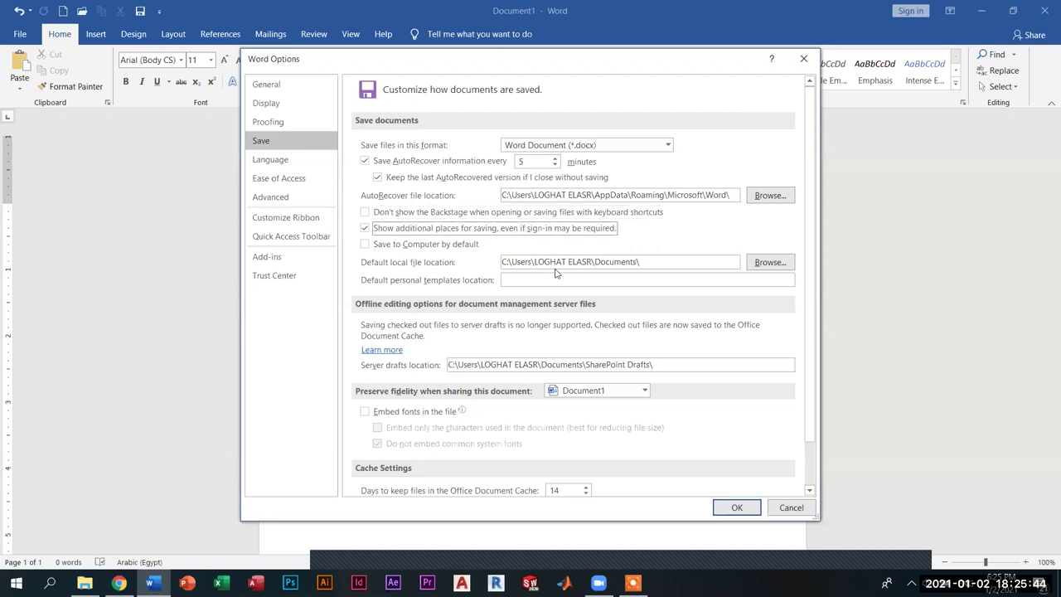
key(Tab)
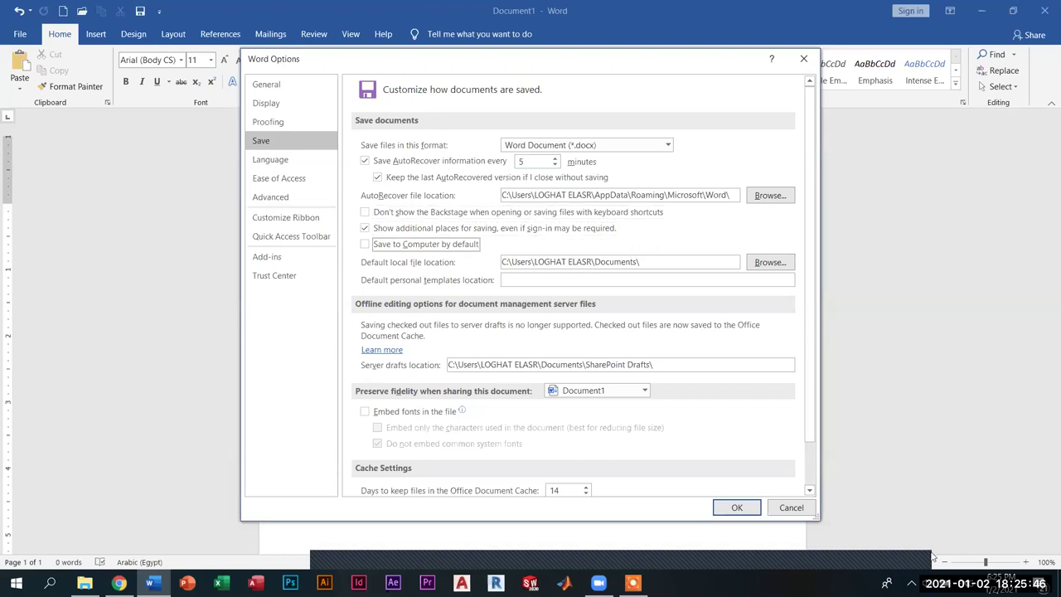
key(Tab)
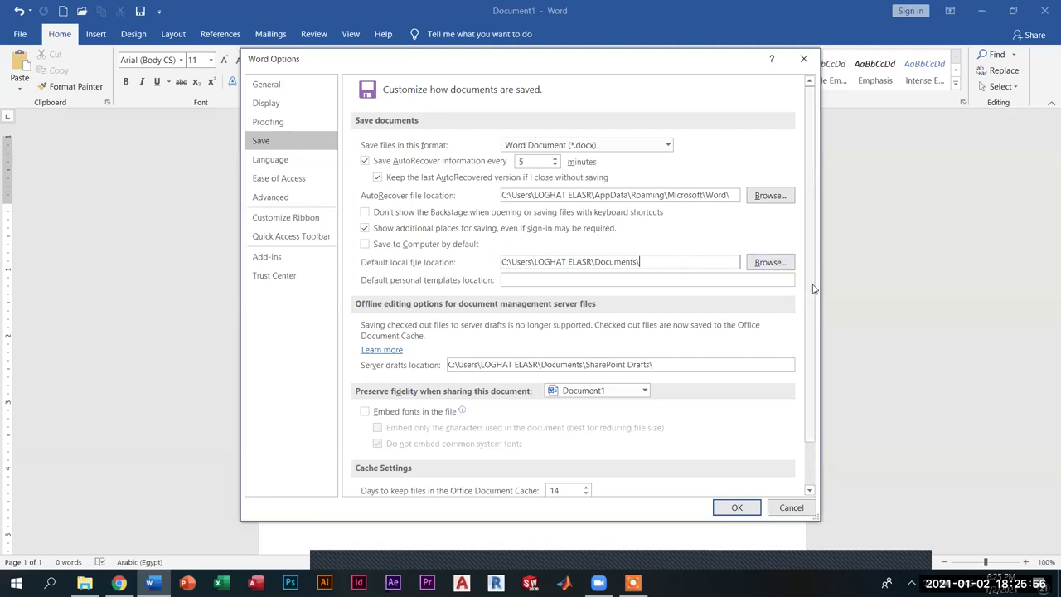
Browse the default local file location, cancel it unchanged, and close Word Options
click(760, 264)
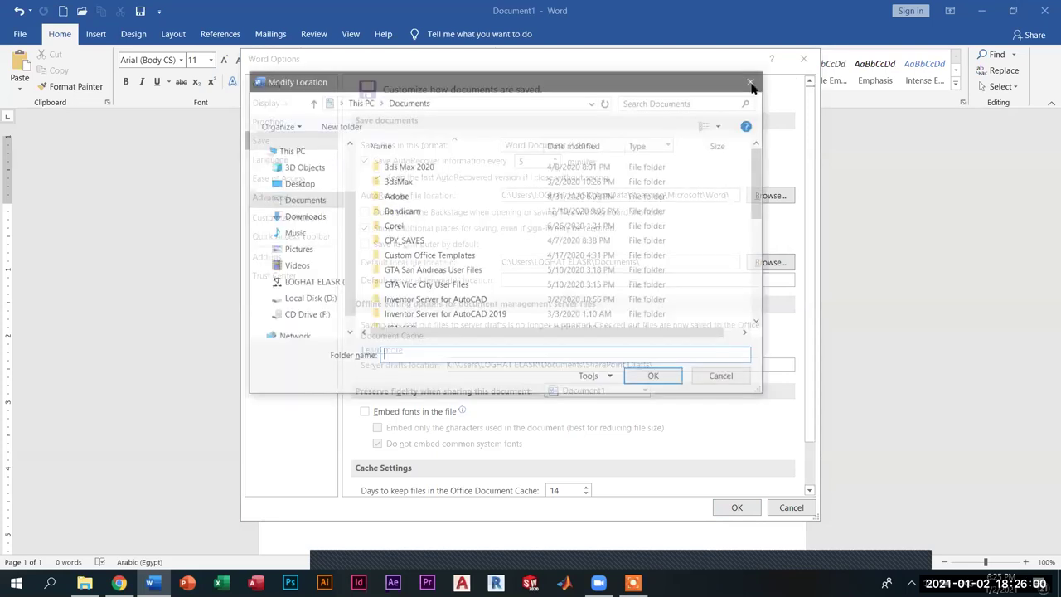
key(Escape)
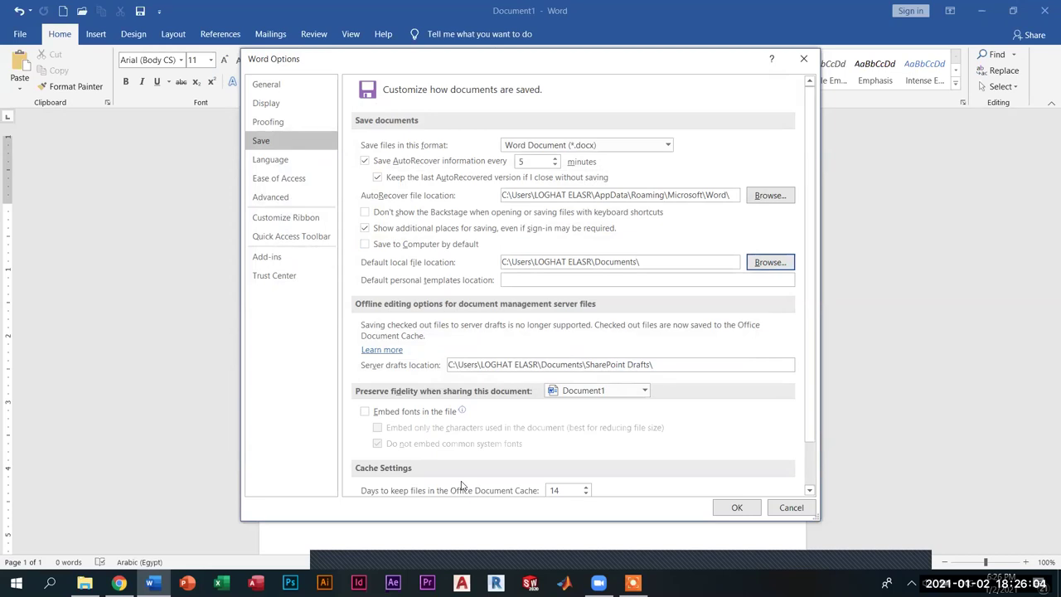
key(Escape)
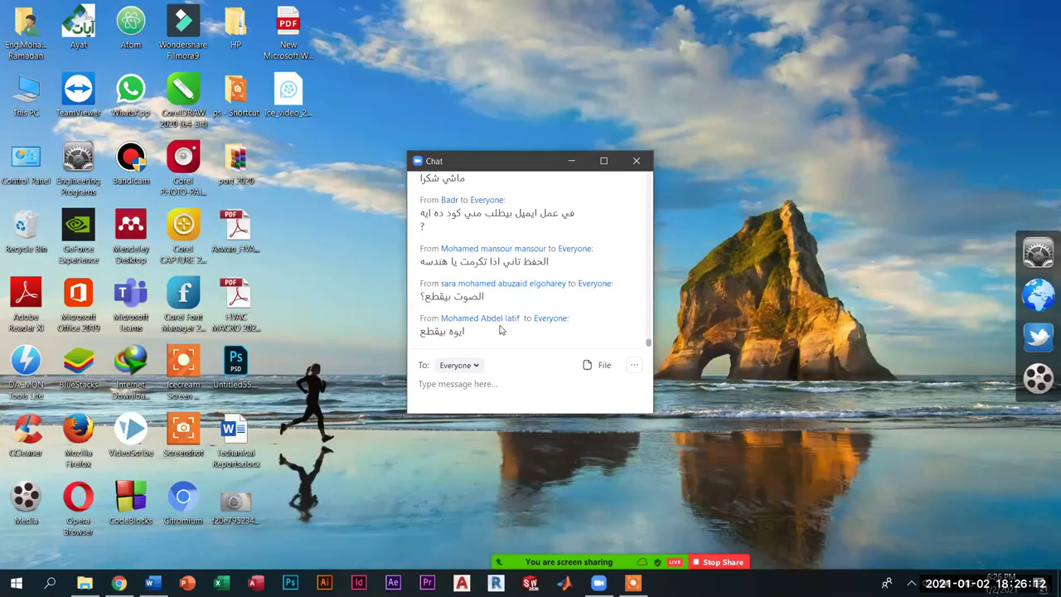
Scroll back through the latest meeting chat replies, then close the Zoom chat window
scroll(501, 328, up, 2)
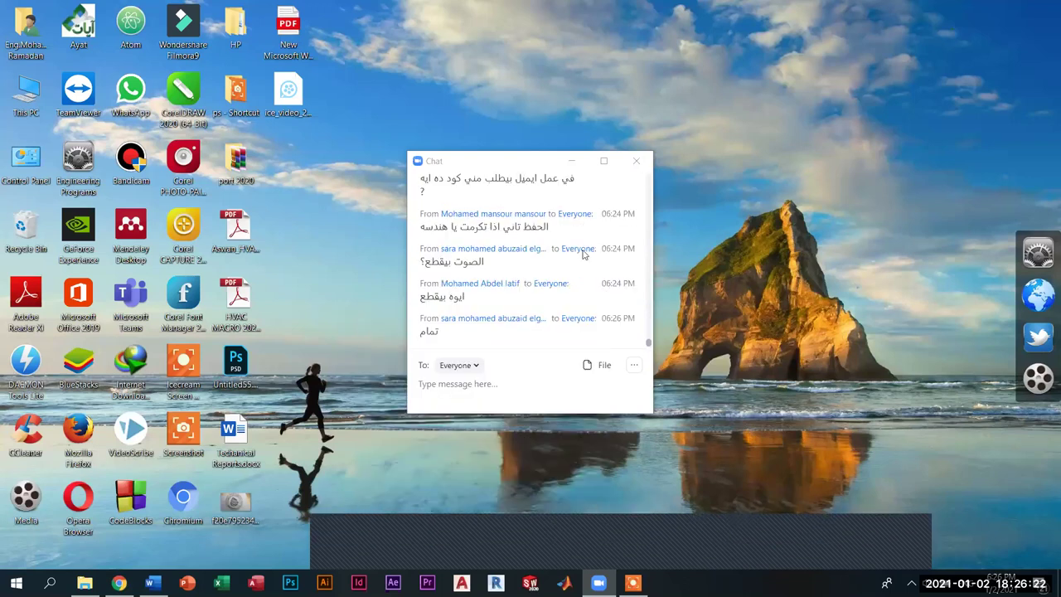
click(636, 160)
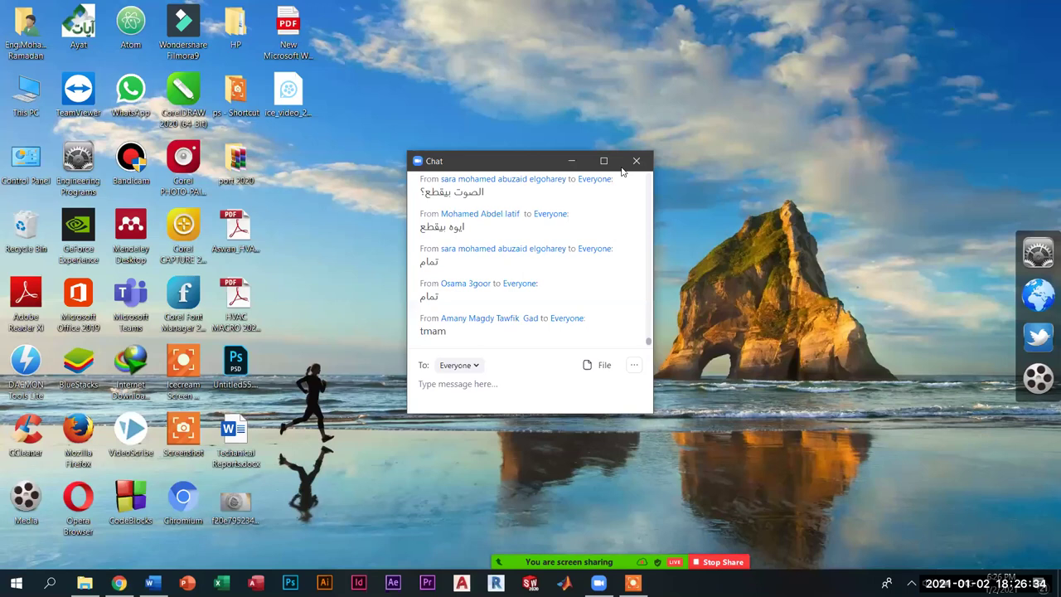
click(624, 169)
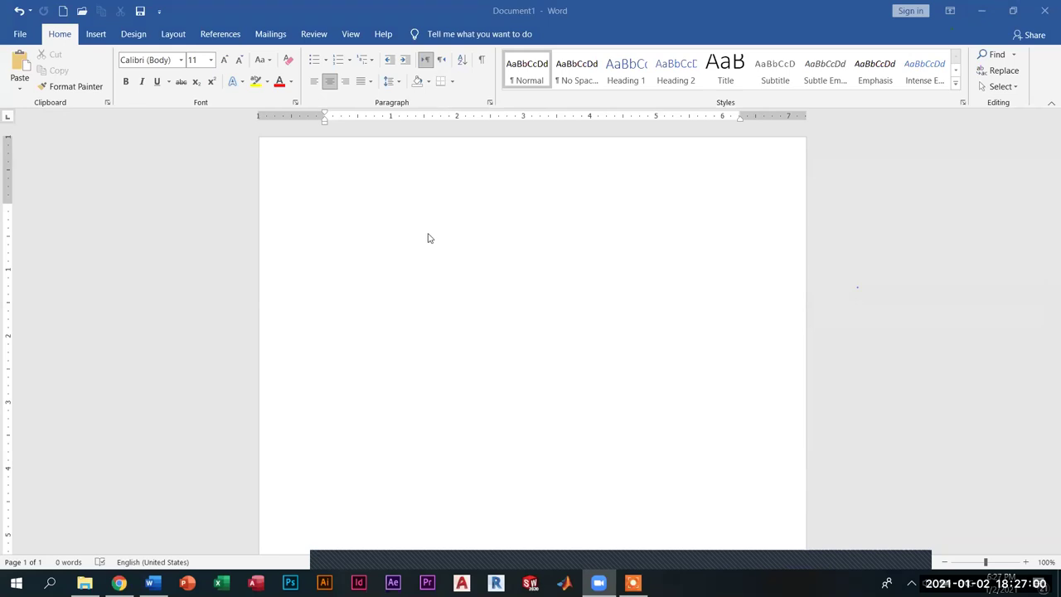
Back in Word, generate sample paragraphs with =rand() and enlarge all the text to 16 pt
click(444, 228)
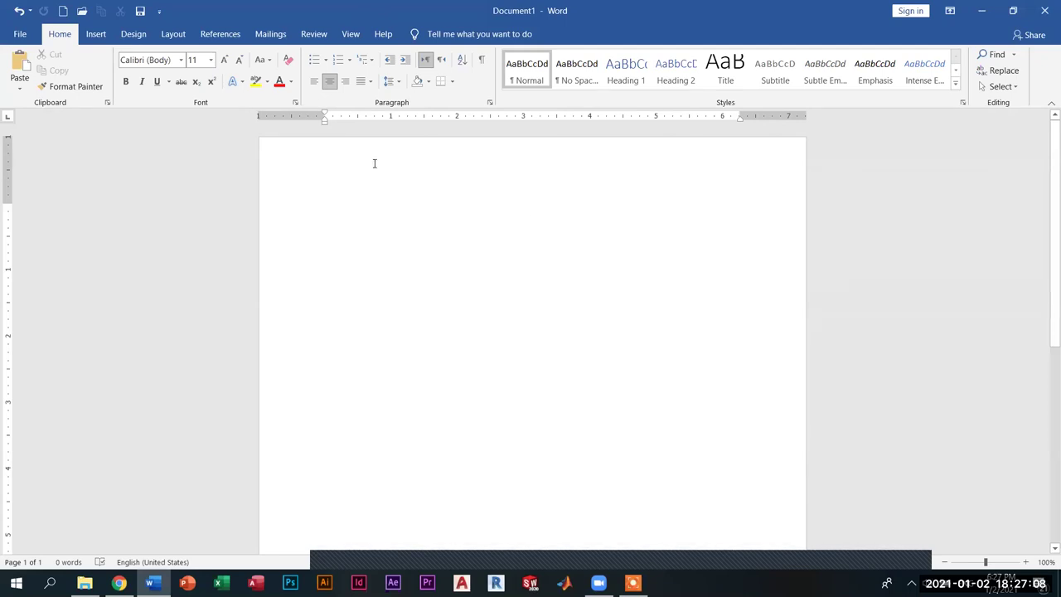
text(=ra)
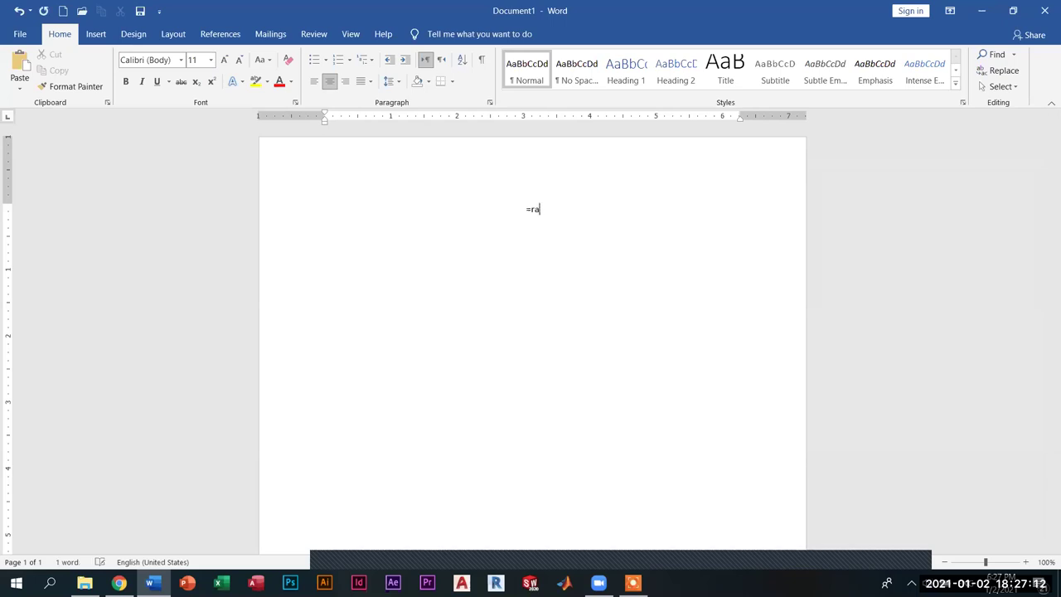
text(nd())
key(Return)
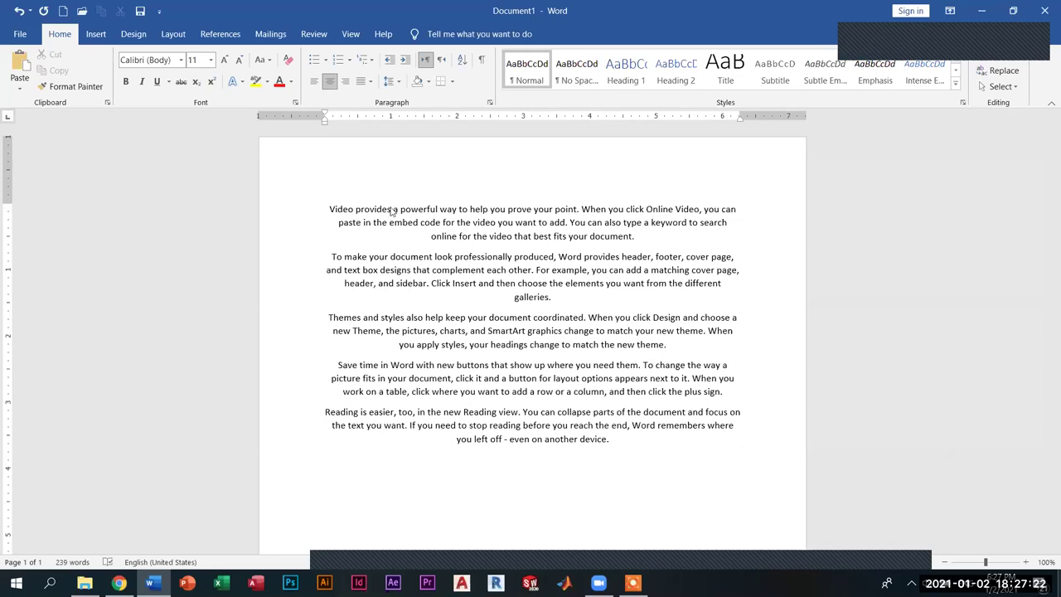
key(ctrl+a)
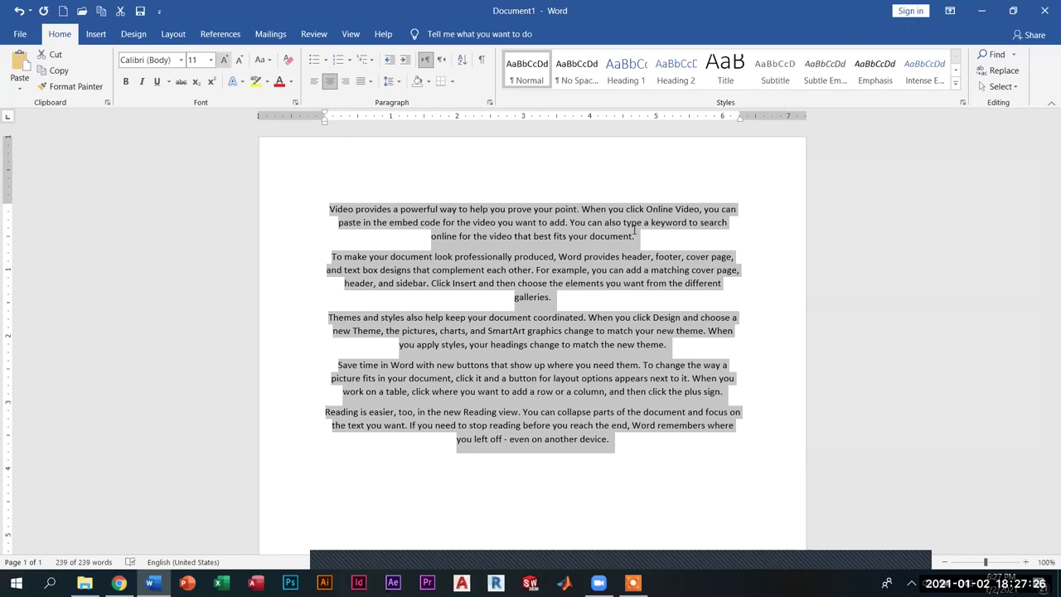
key(ctrl+shift+period)
key(ctrl+shift+period)
key(ctrl+shift+period)
Close the Zoom meeting chat and replace the Word sample text with a single '=' character
click(846, 330)
scroll(846, 330, down, 5)
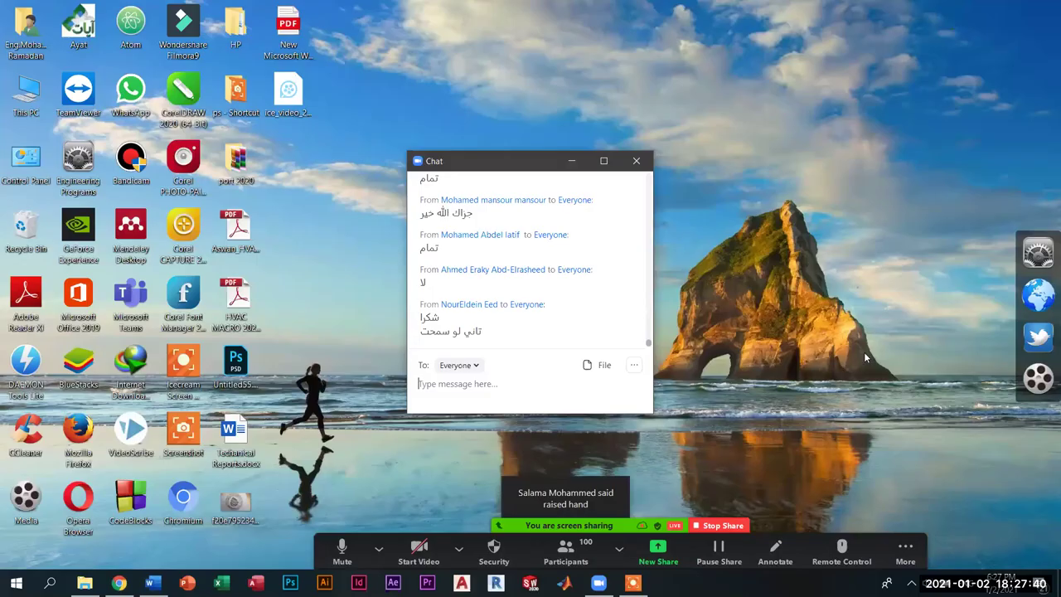
click(636, 166)
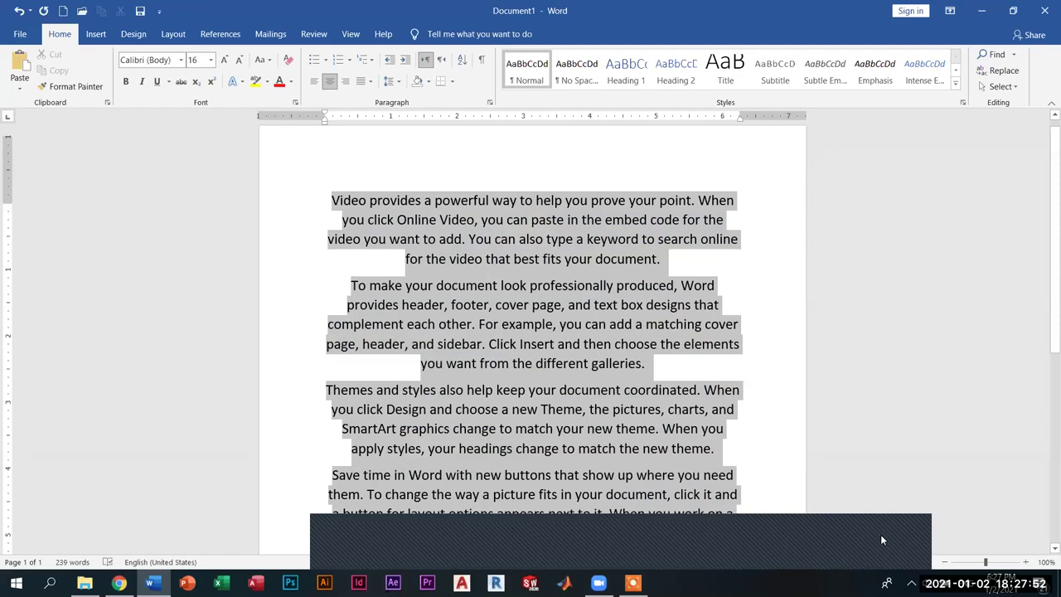
text(=)
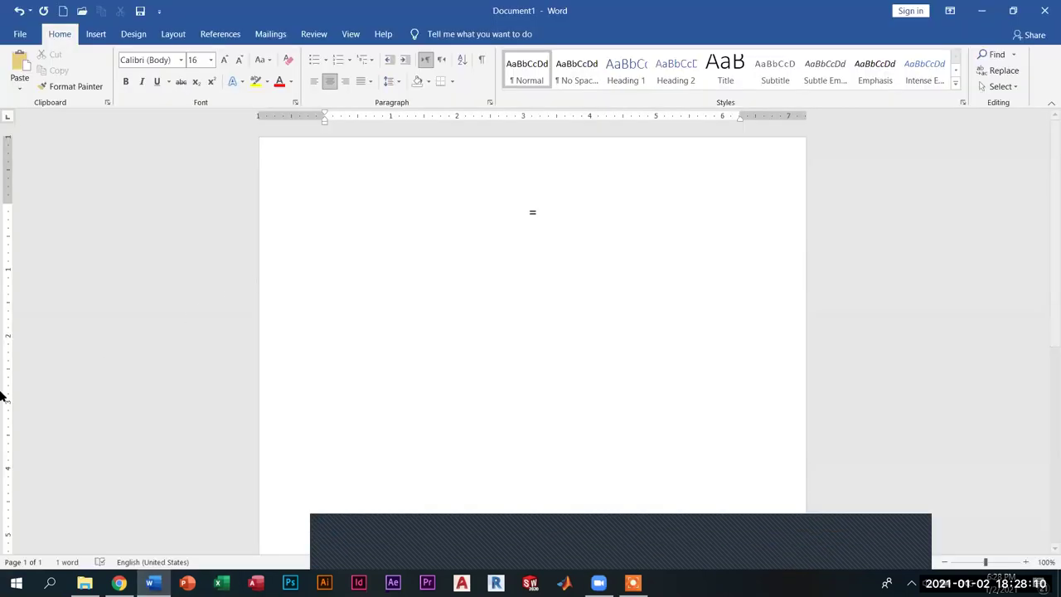
Complete the formula by typing rand() after the equals sign
text(rand)
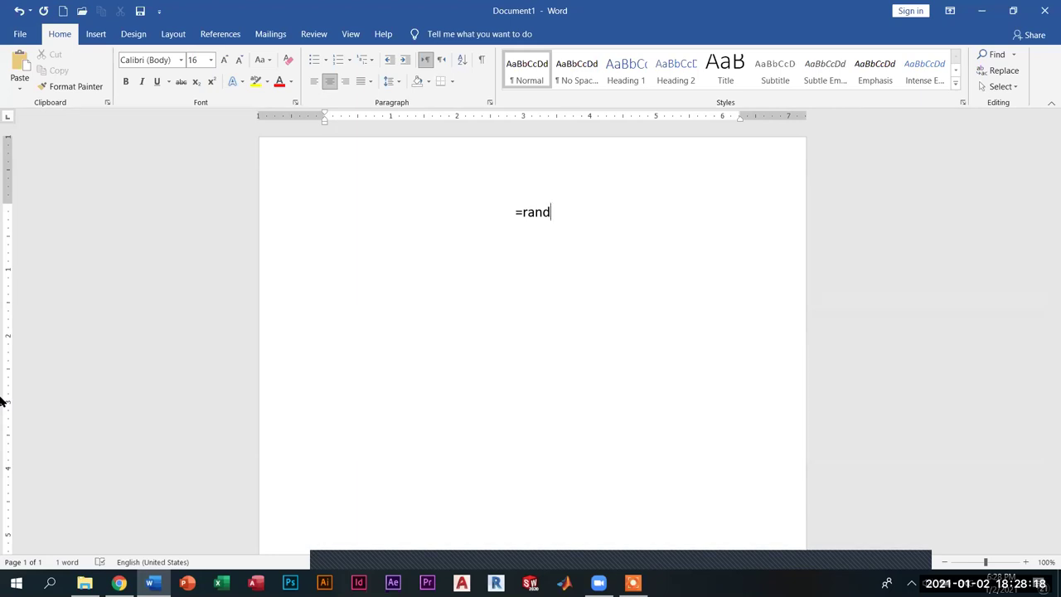
text(()
text())
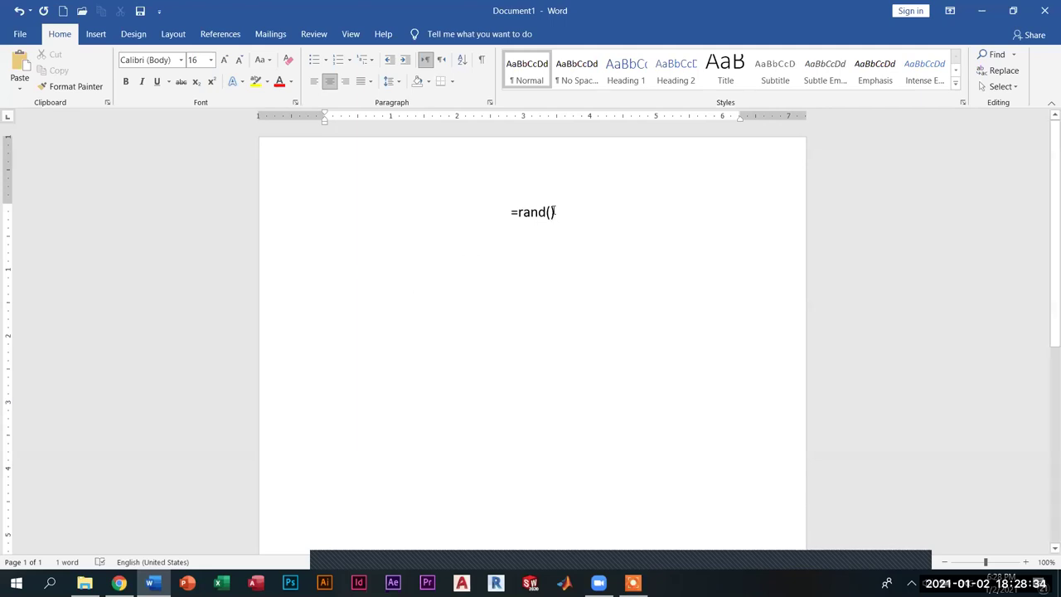
Select =rand() and grow its font step by step up to 130 pt
key(ctrl+a)
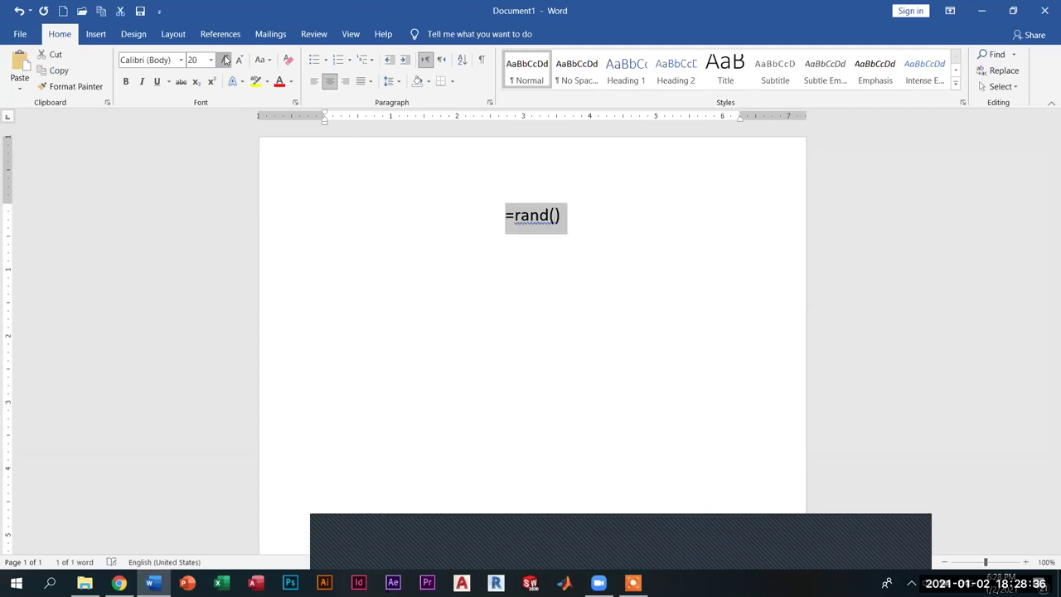
click(226, 60)
click(226, 59)
click(226, 59)
click(226, 60)
click(225, 60)
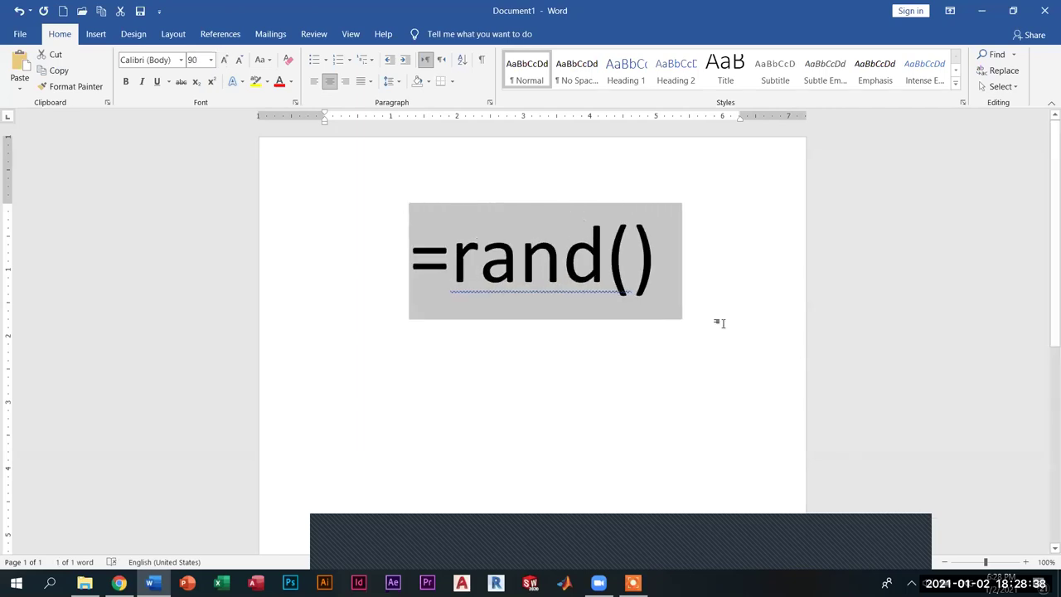
click(883, 495)
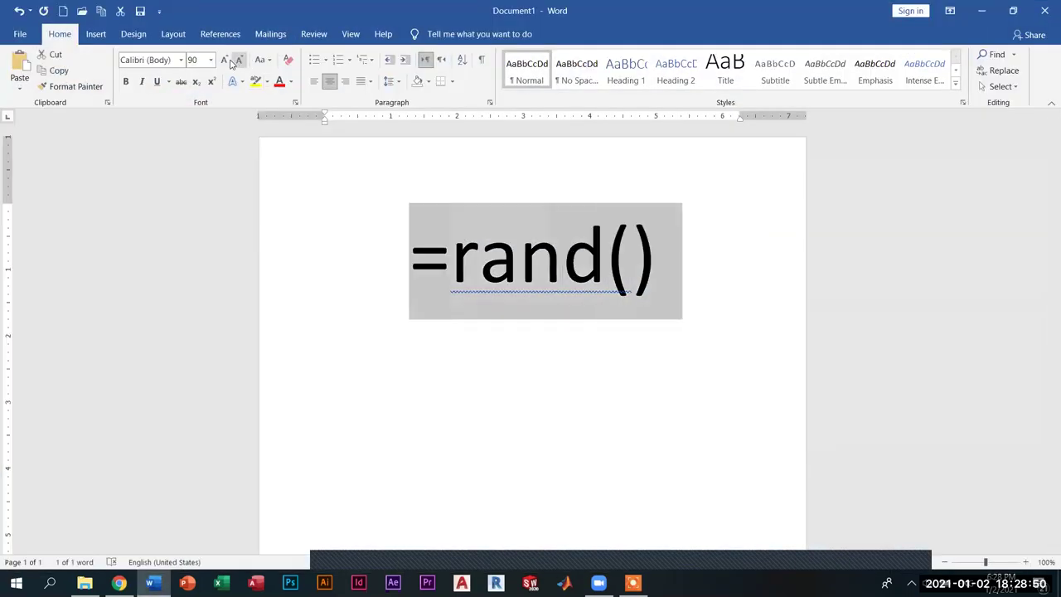
click(225, 60)
click(225, 60)
click(225, 60)
click(224, 60)
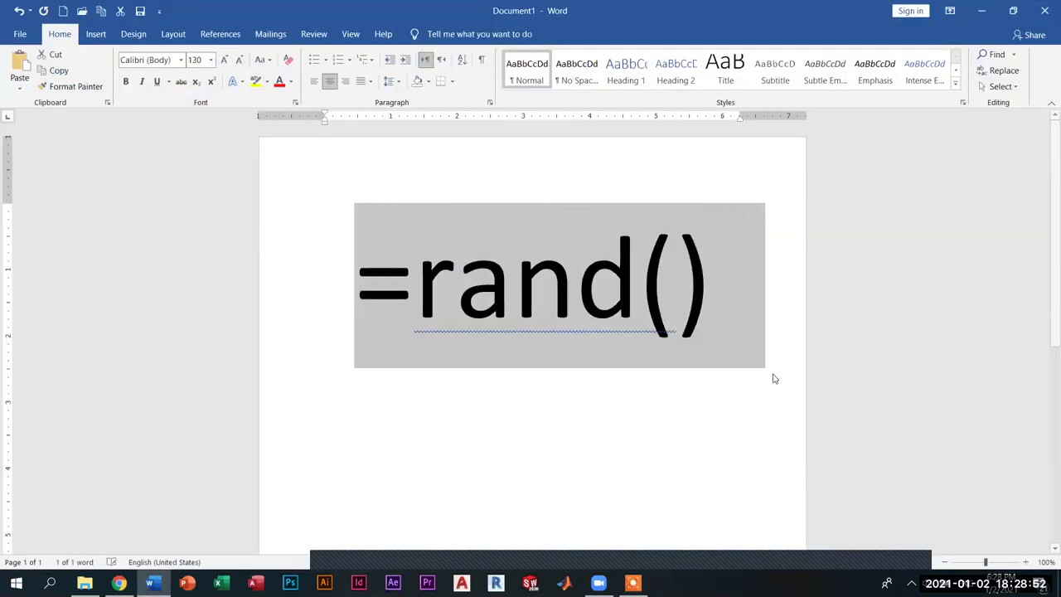
click(678, 291)
click(723, 303)
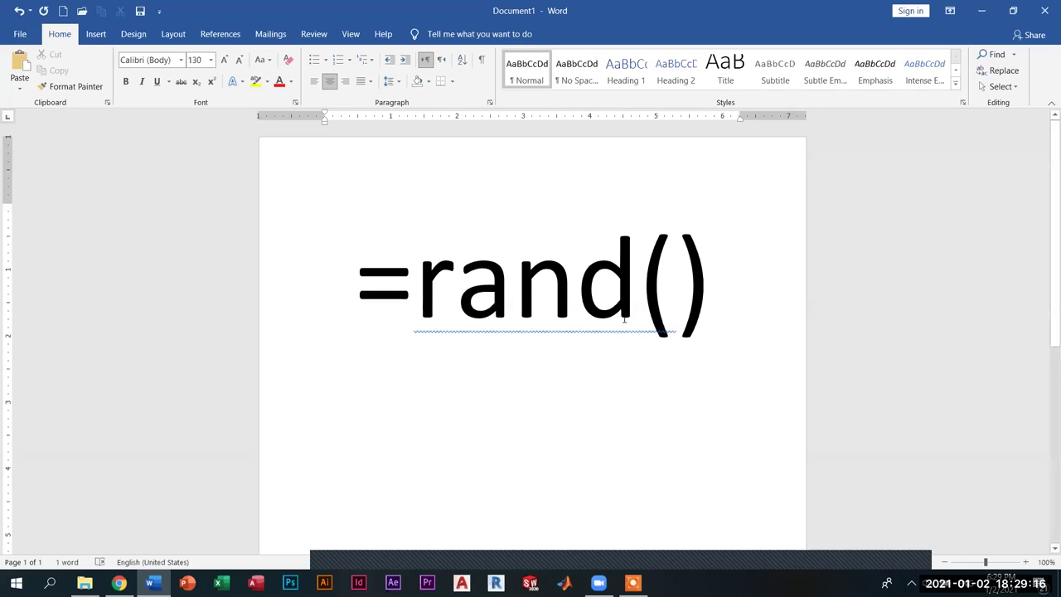
Undo the premature expansion and shrink the =rand() line down to 20 pt
key(Return)
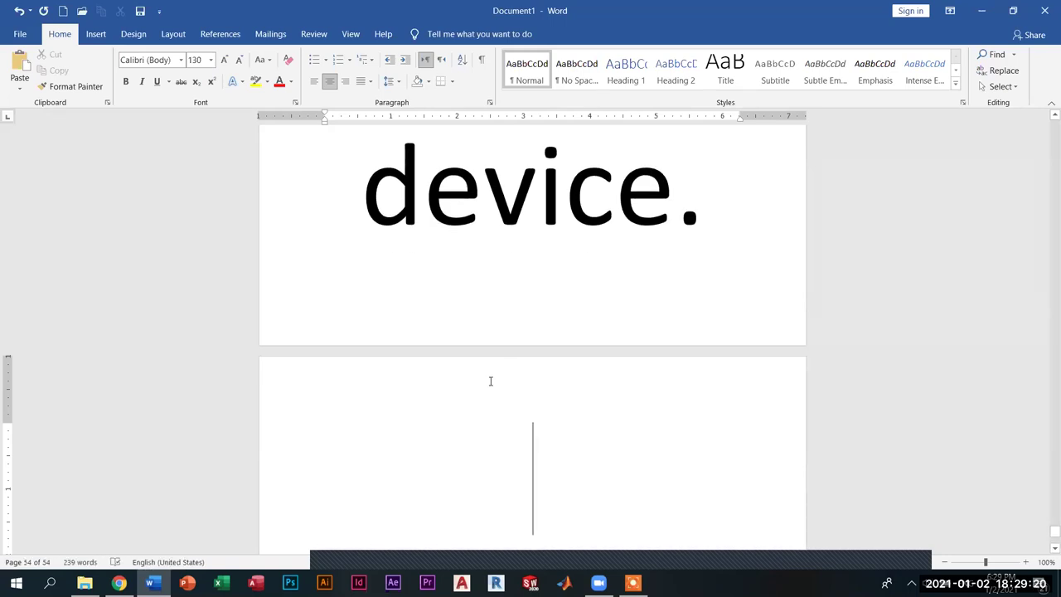
key(ctrl+z)
scroll(572, 323, up, 5)
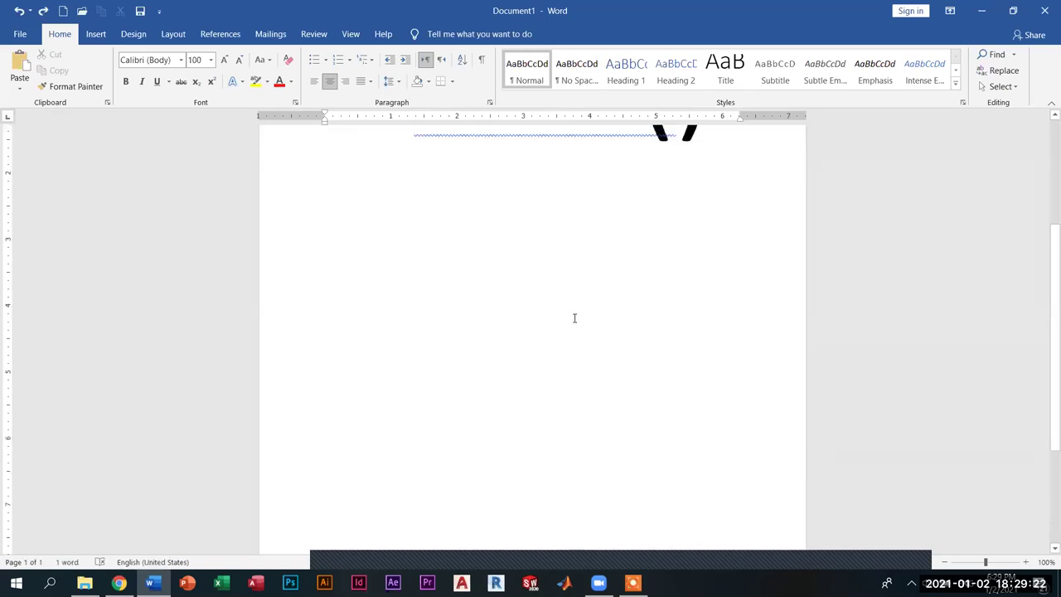
triple_click(594, 247)
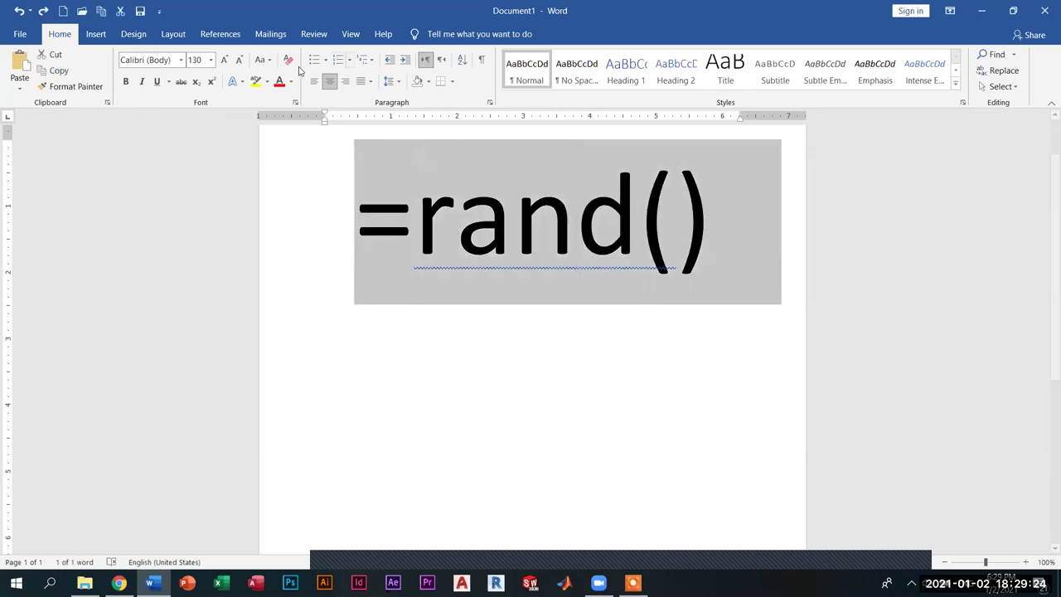
click(239, 63)
click(239, 63)
double_click(238, 63)
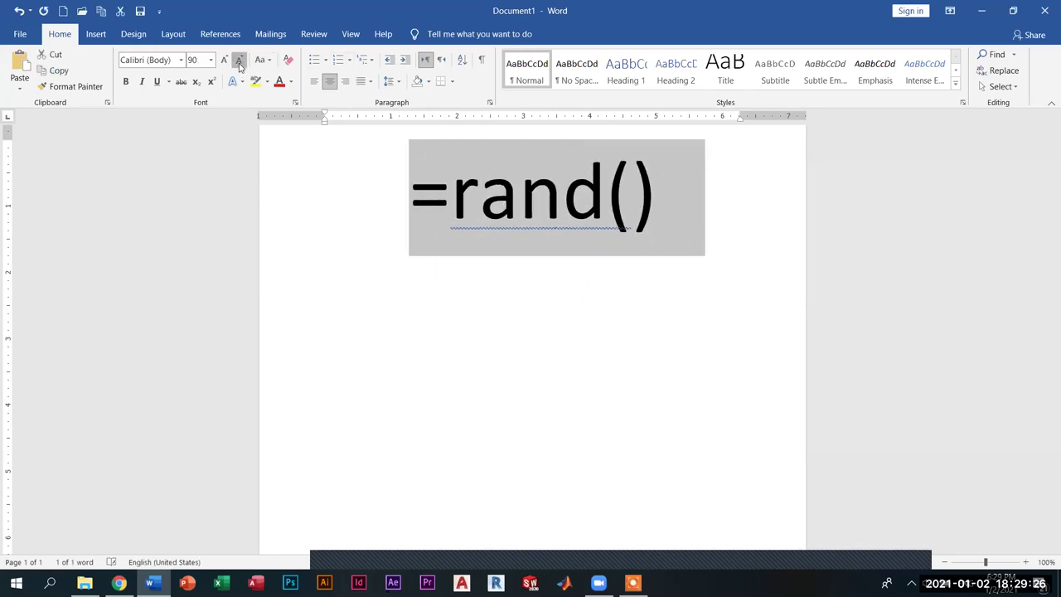
triple_click(239, 63)
double_click(239, 63)
double_click(239, 63)
double_click(239, 63)
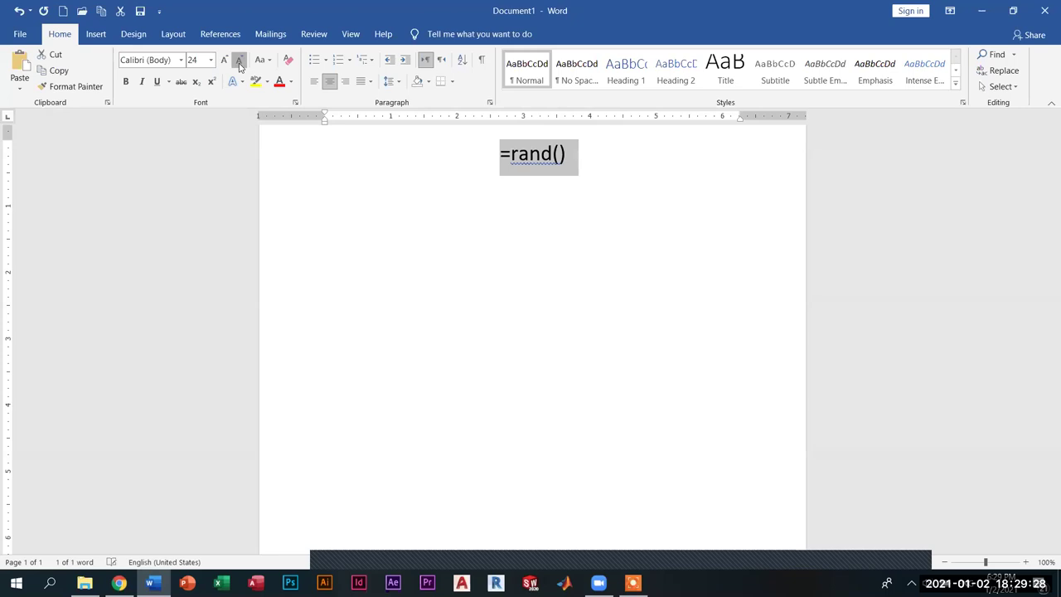
click(584, 160)
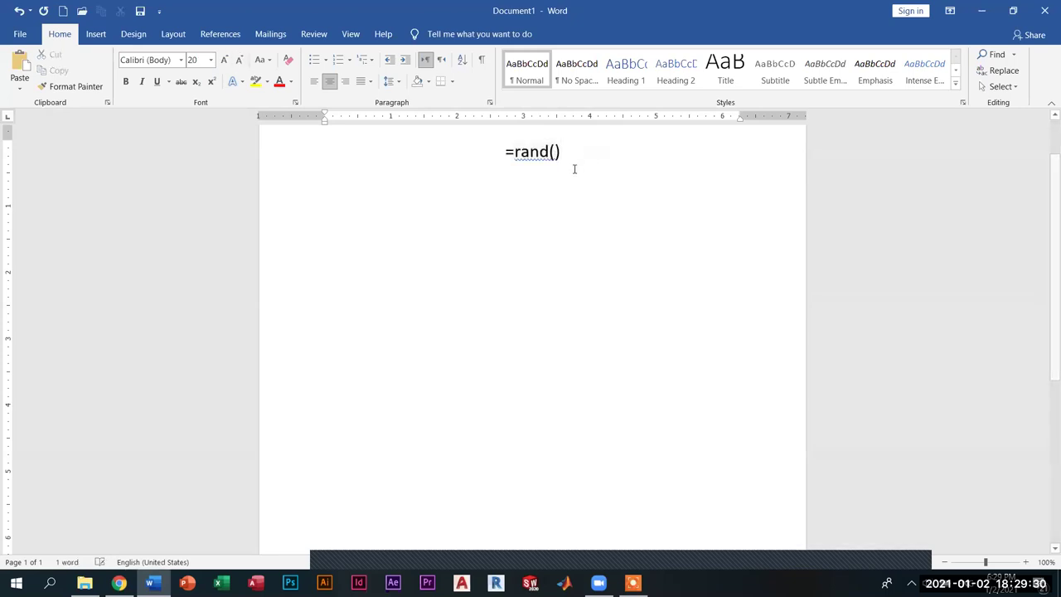
Expand =rand() into sample paragraphs and reduce all the text to 16 pt
key(Return)
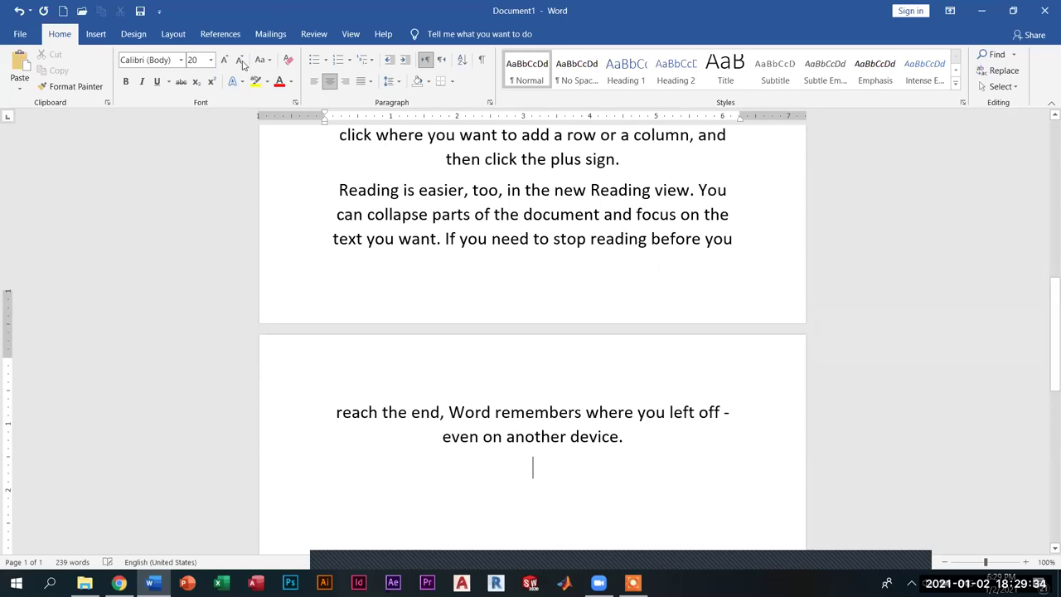
key(ctrl+a)
scroll(444, 214, up, 7)
scroll(445, 213, up, 2)
key(ctrl+shift+comma)
key(ctrl+shift+comma)
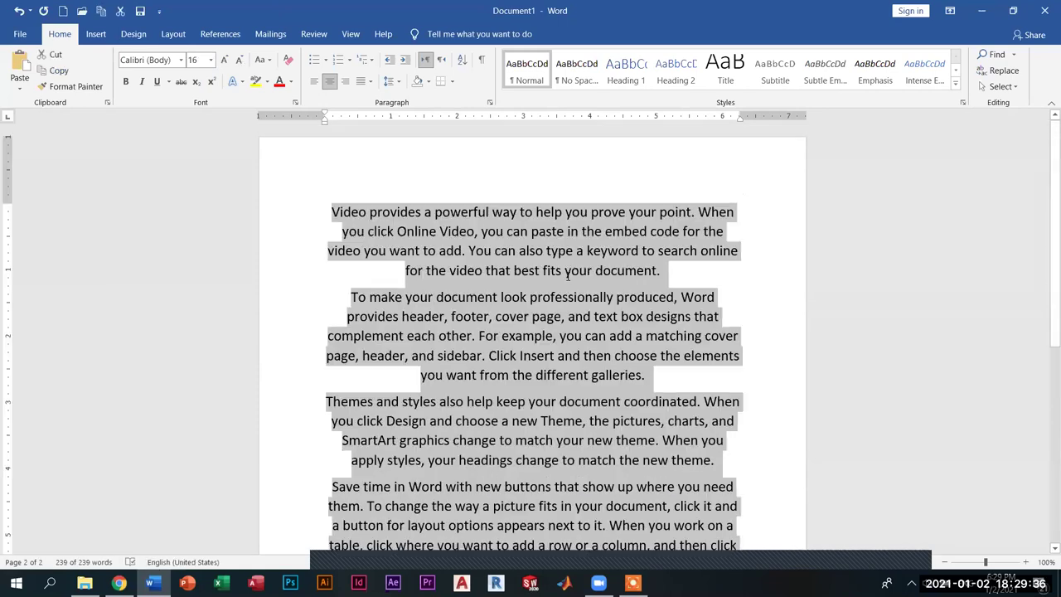
click(441, 185)
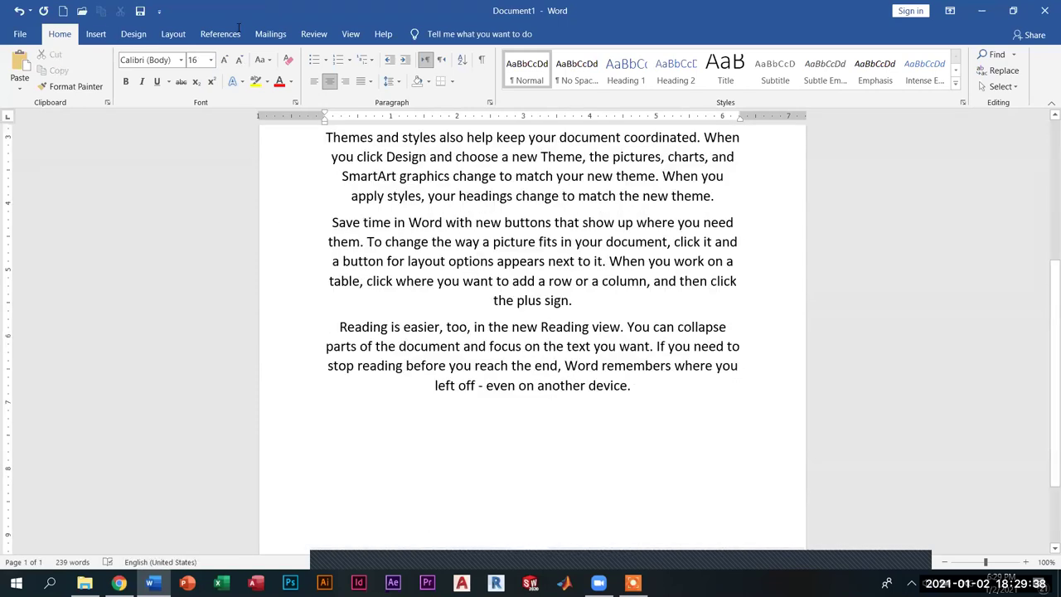
Practise selecting the whole document, then just the first paragraph
key(ctrl+a)
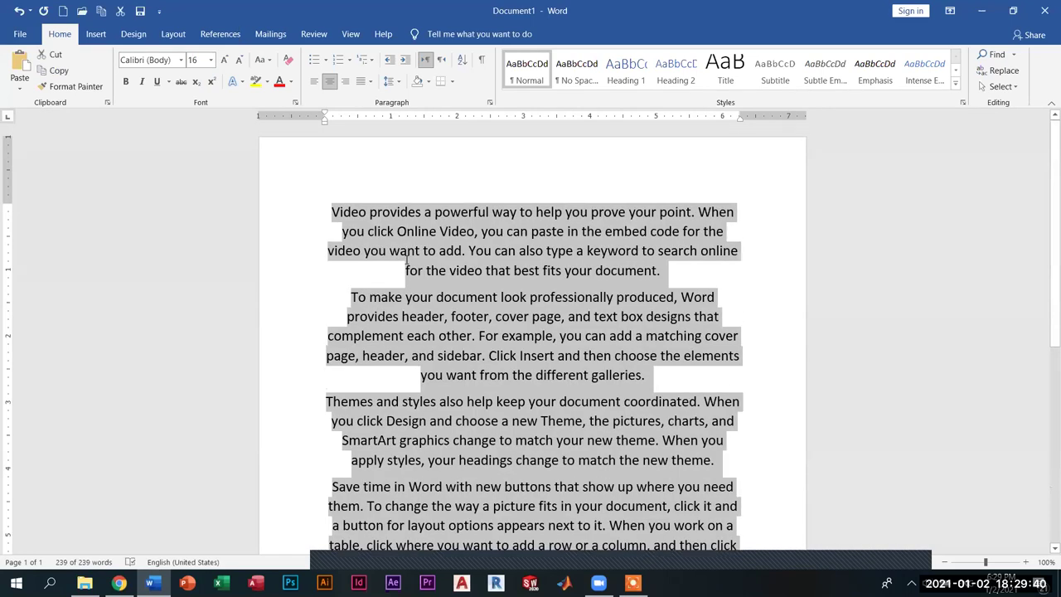
click(440, 268)
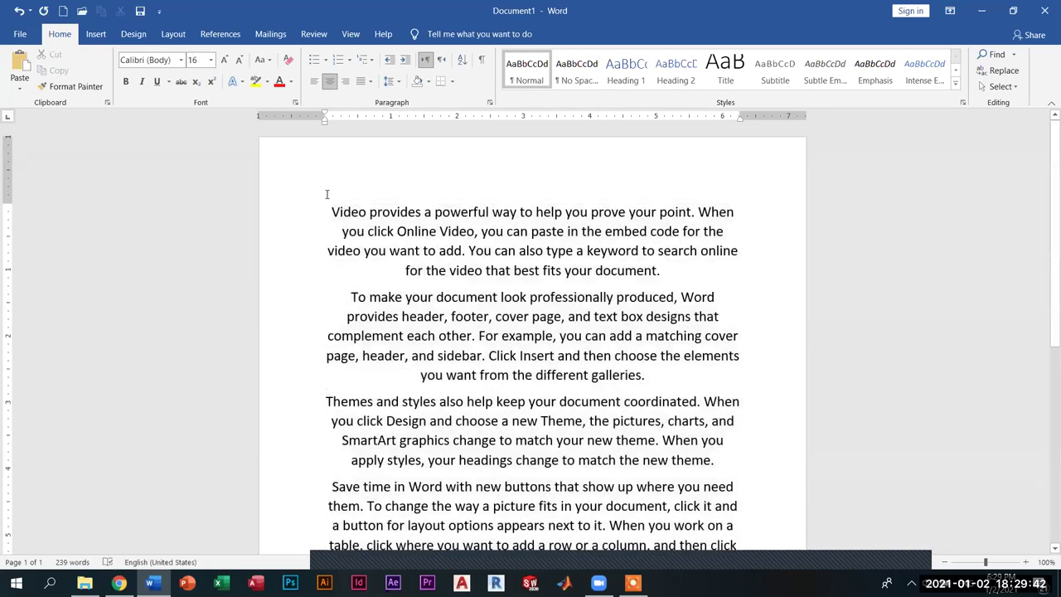
key(ctrl+Up)
key(ctrl+shift+Down)
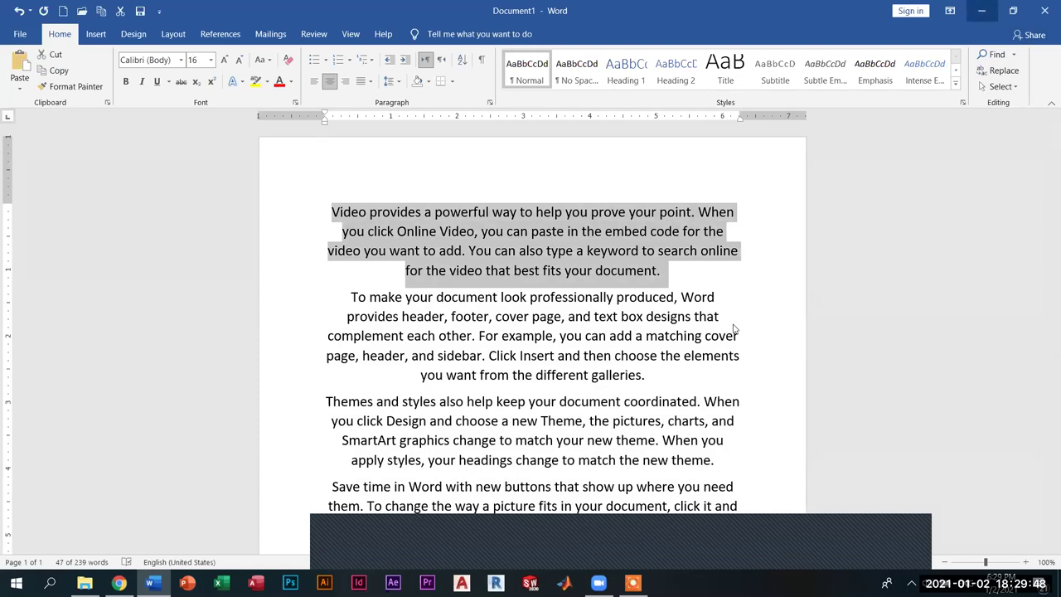
key(super+d)
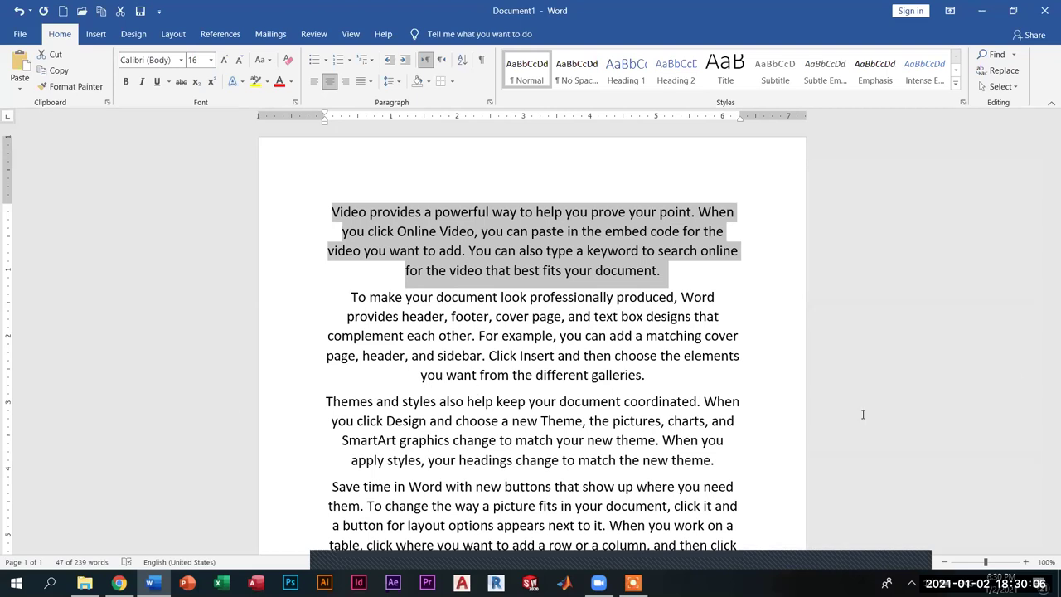
click(673, 273)
double_click(257, 194)
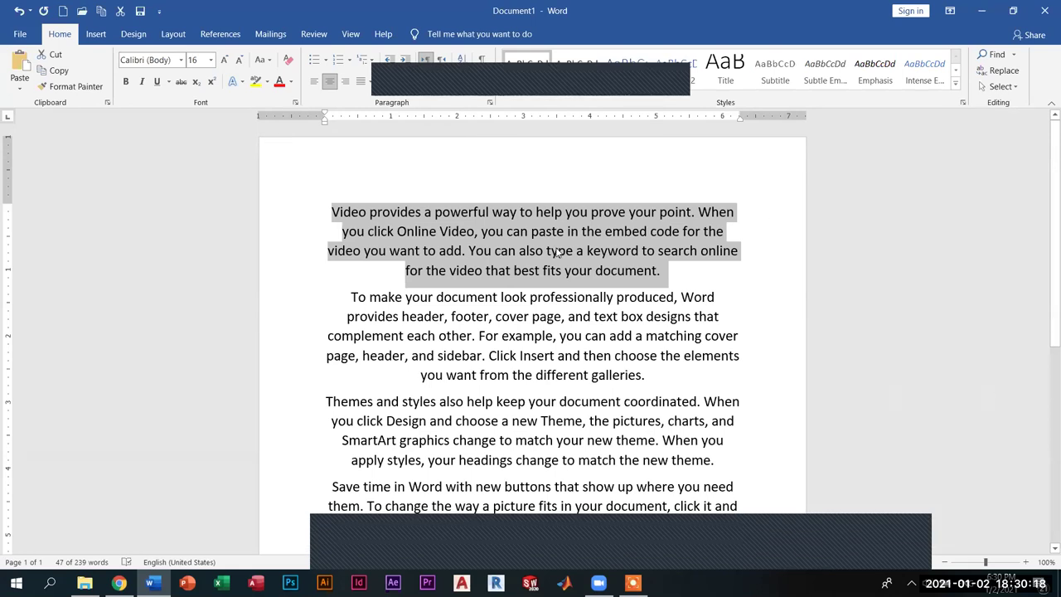
key(Right)
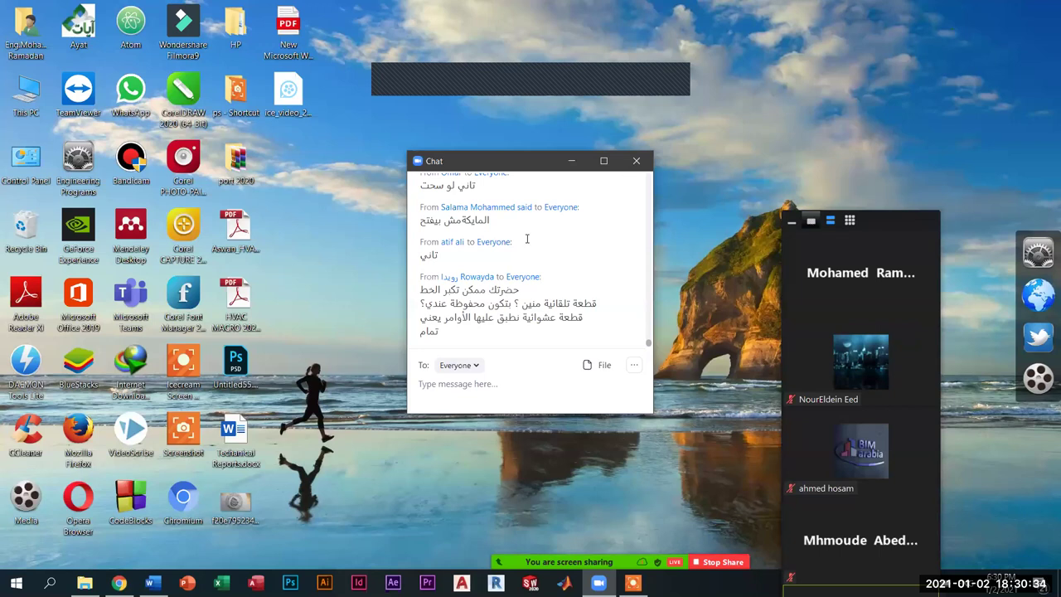
key(ctrl+alt+shift+h)
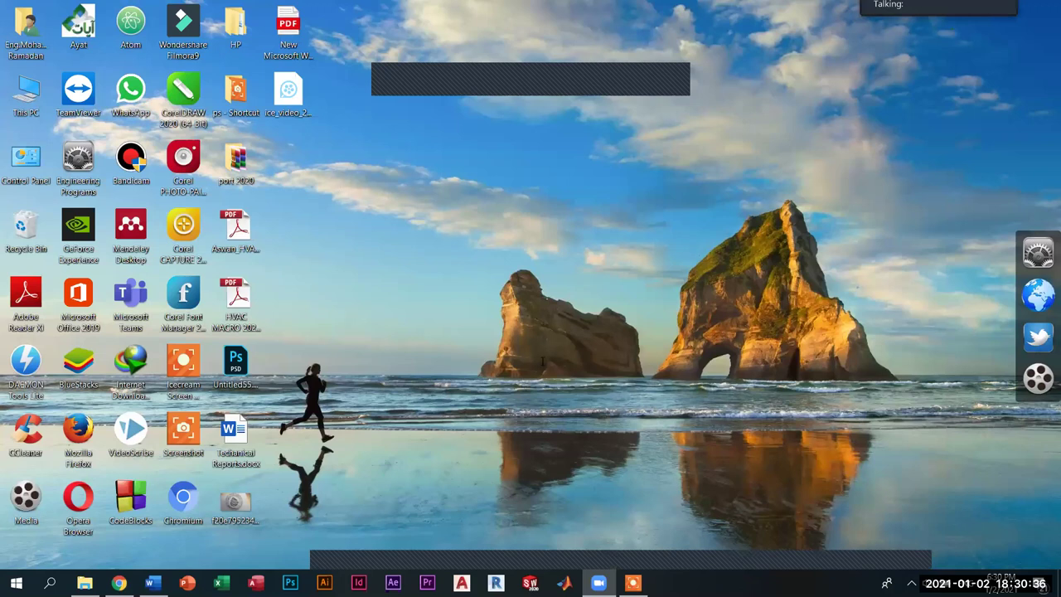
key(alt+Tab)
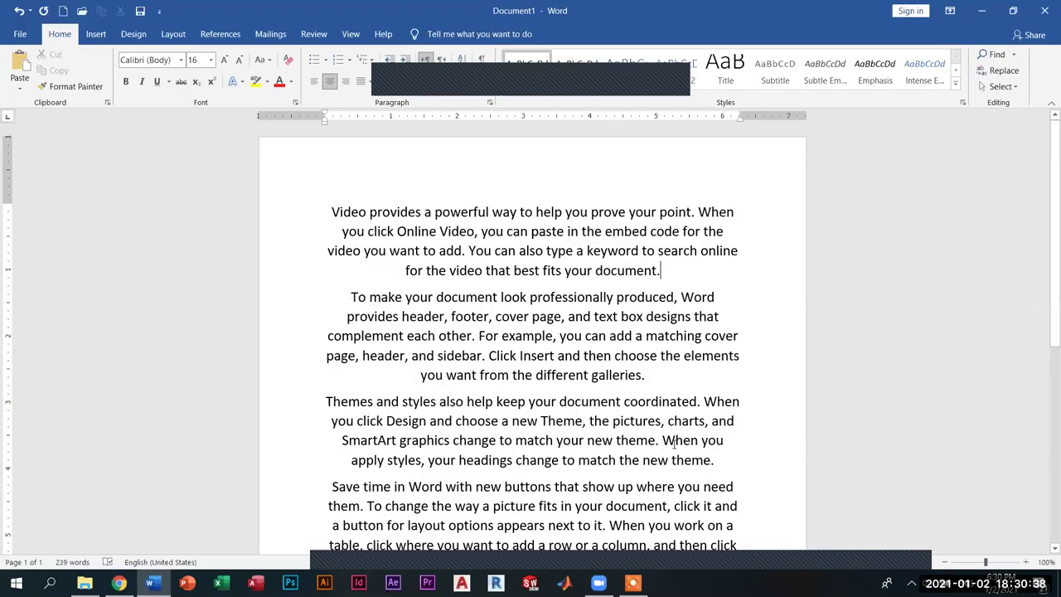
Select each sample paragraph in turn, from the first through 'Reading is easier'
key(ctrl+shift+Up)
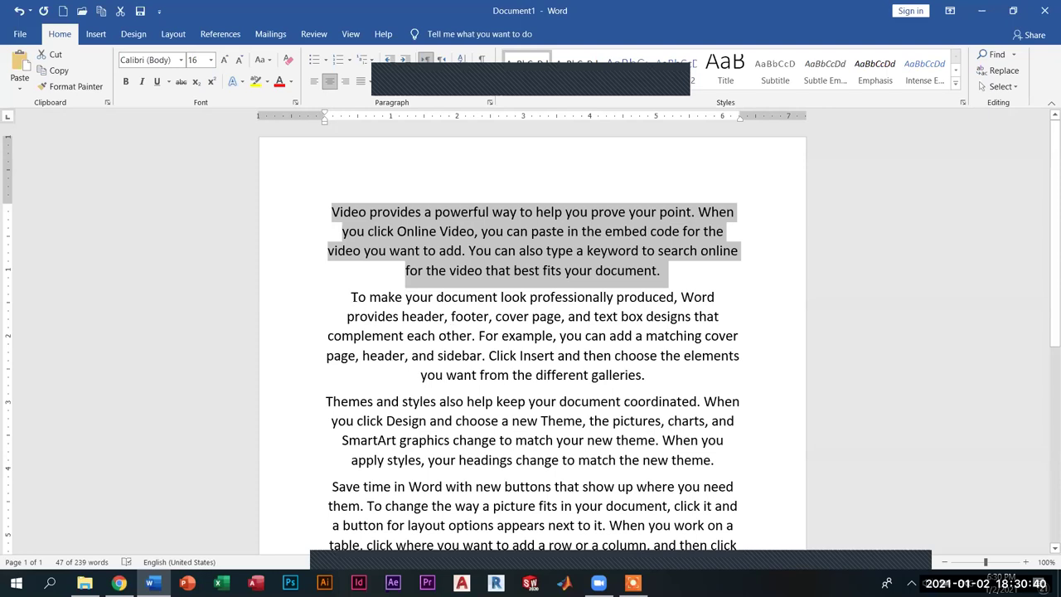
triple_click(349, 296)
scroll(350, 296, down, 1)
triple_click(460, 340)
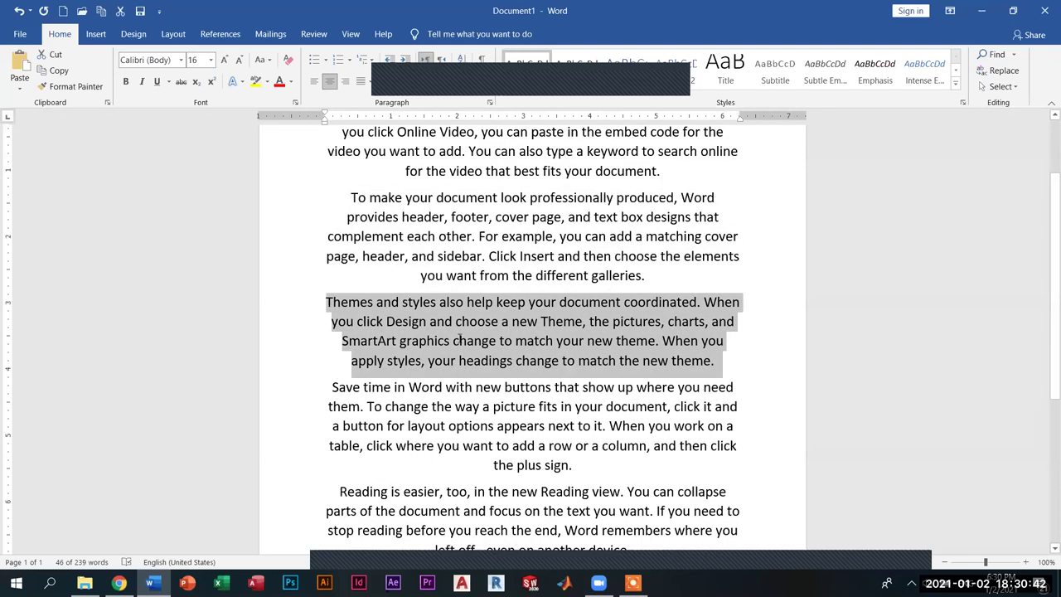
scroll(460, 340, down, 1)
triple_click(362, 295)
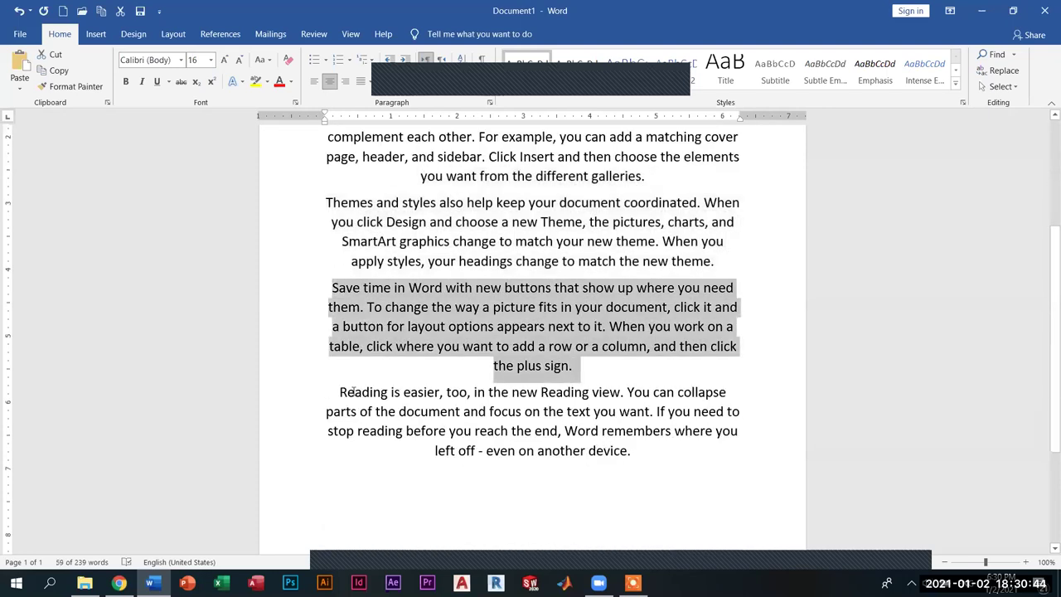
drag(353, 391, 363, 396)
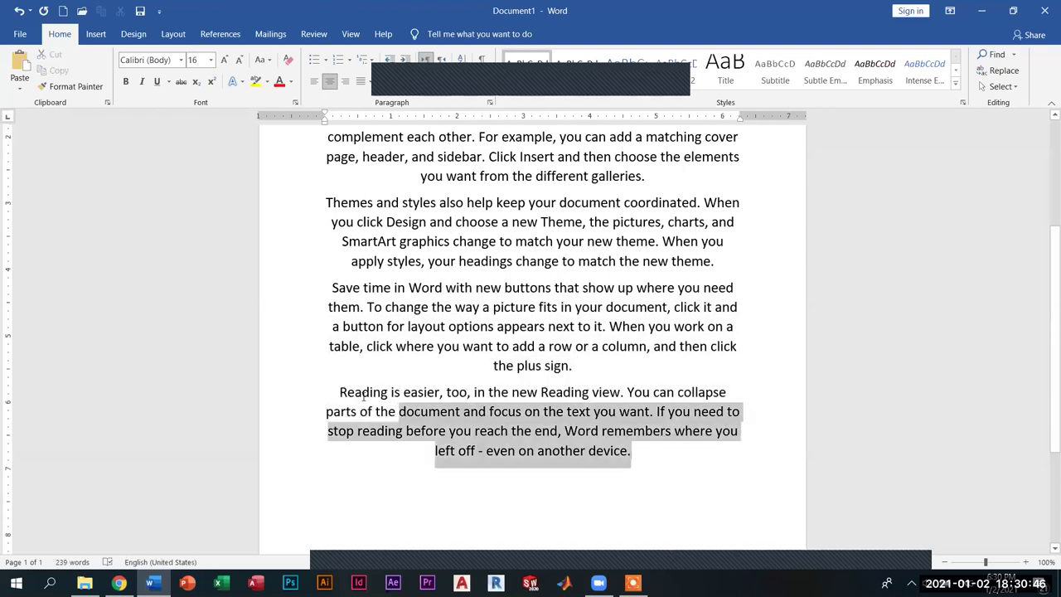
triple_click(363, 397)
scroll(703, 464, down, 1)
scroll(706, 466, down, 1)
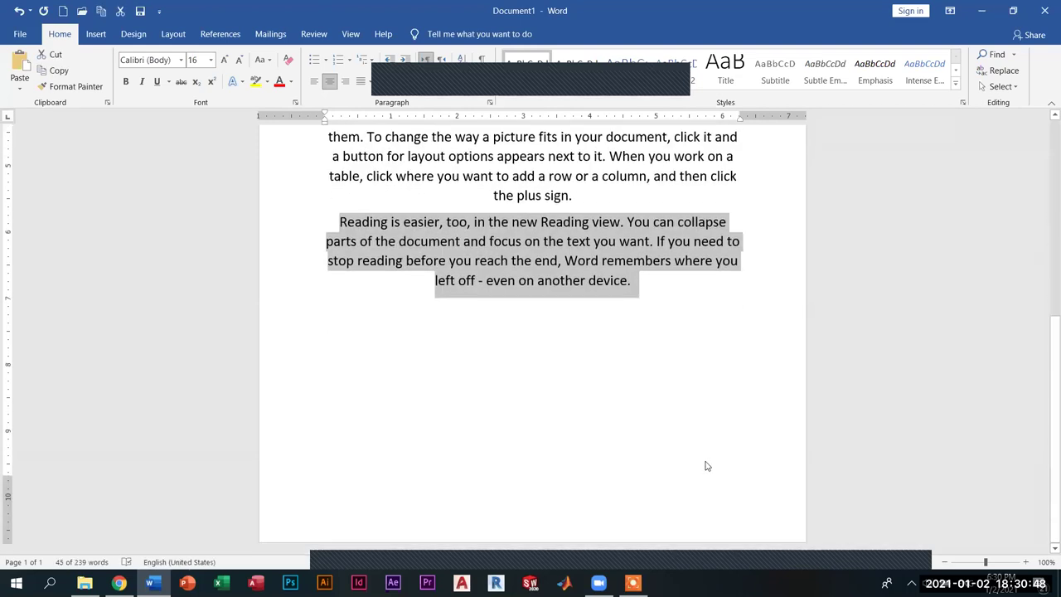
scroll(706, 462, up, 1)
scroll(705, 463, up, 1)
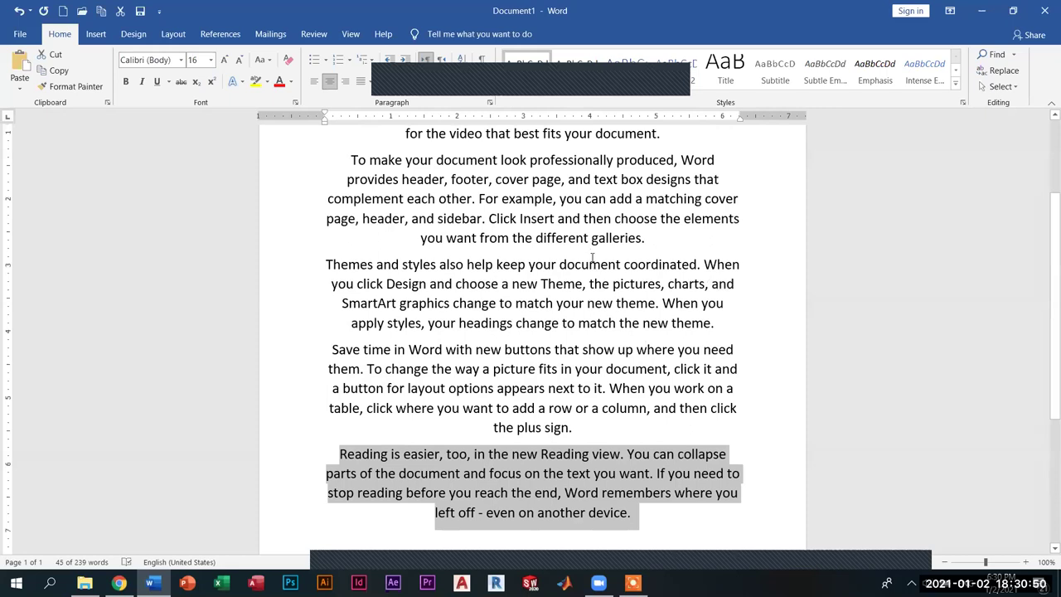
scroll(528, 255, up, 1)
Practise drag-selecting parts of the first and second paragraphs
click(526, 251)
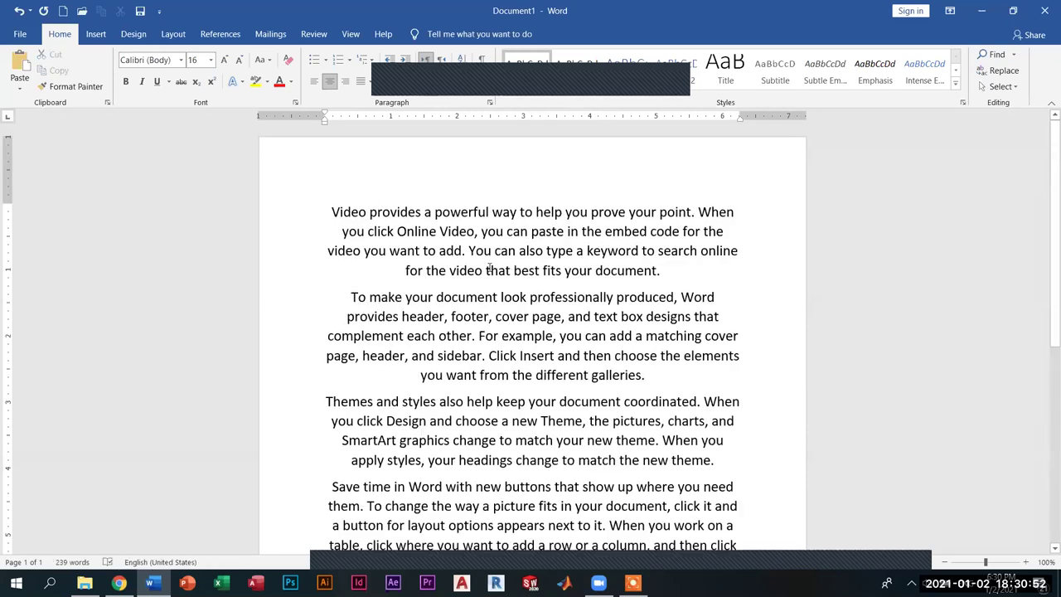
drag(463, 251, 331, 212)
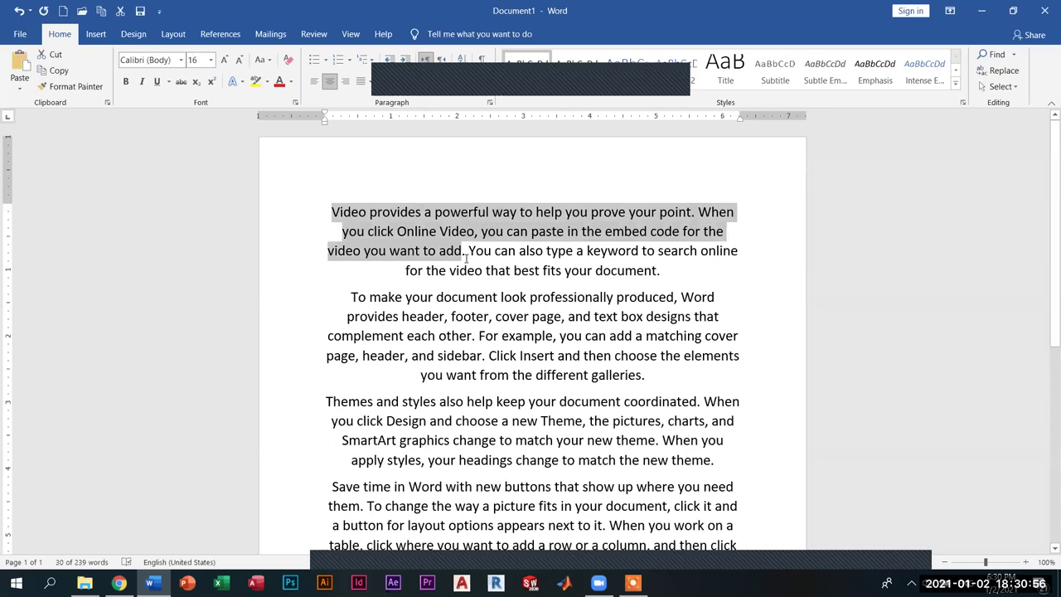
drag(667, 279, 471, 250)
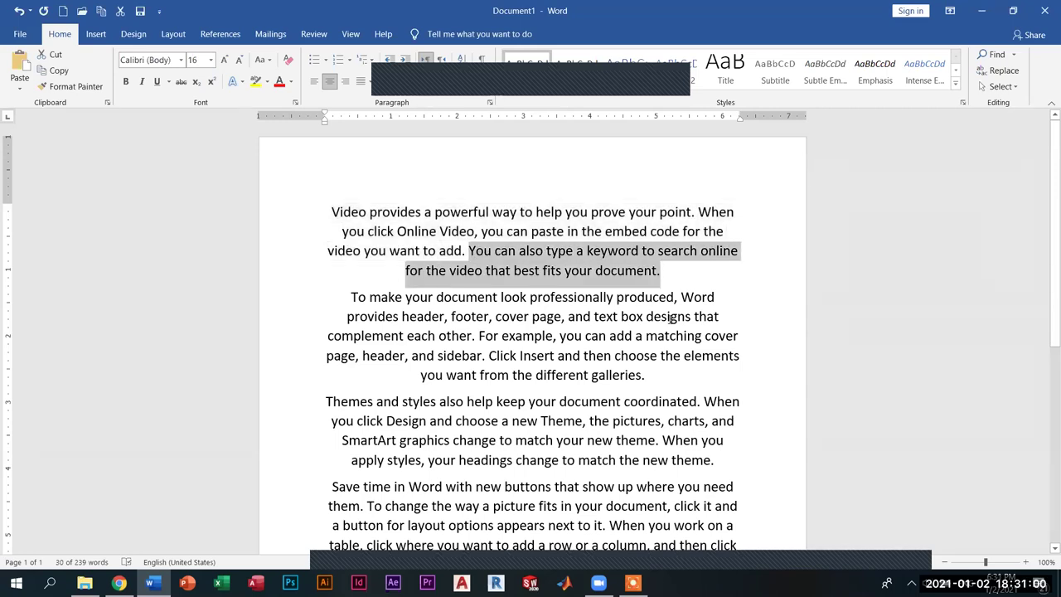
scroll(695, 352, down, 1)
click(645, 282)
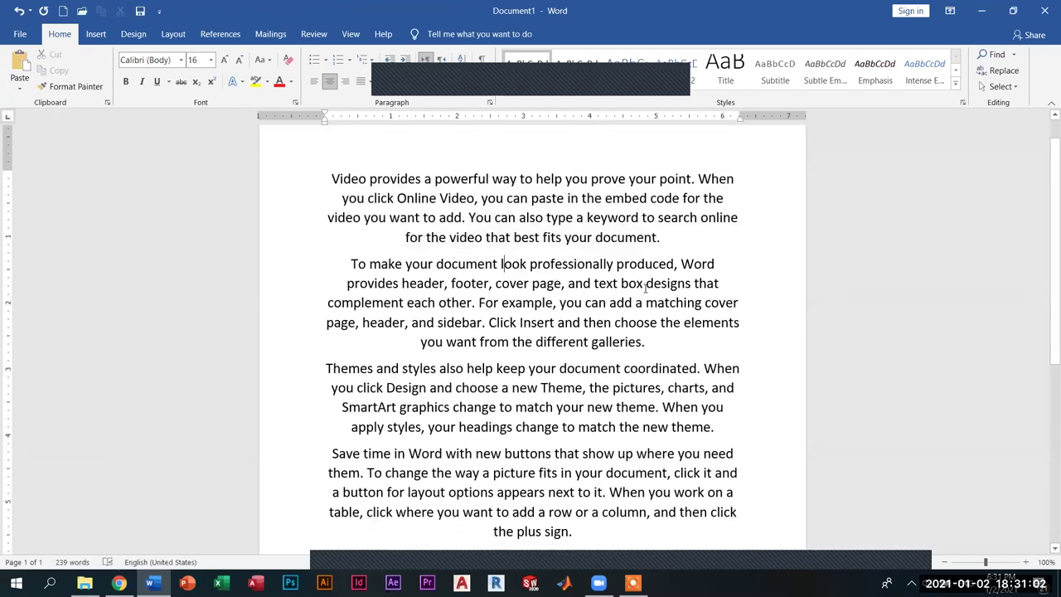
drag(476, 303, 369, 264)
key(shift+Home)
click(595, 401)
scroll(594, 402, down, 1)
scroll(595, 401, down, 2)
scroll(156, 106, down, 2)
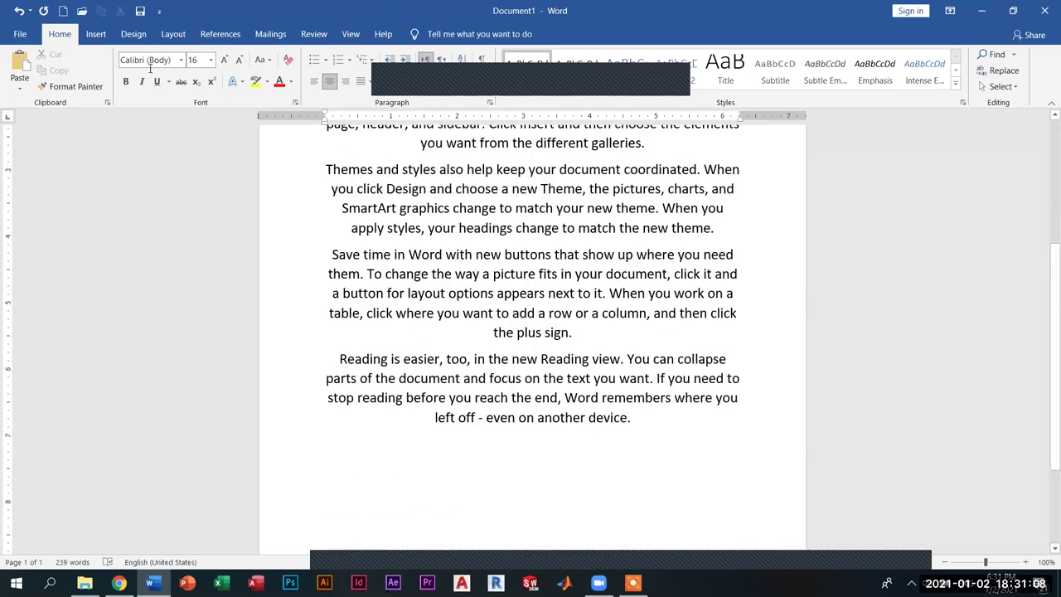
Select the whole document and delete all the text
key(ctrl+shift+End)
key(ctrl+a)
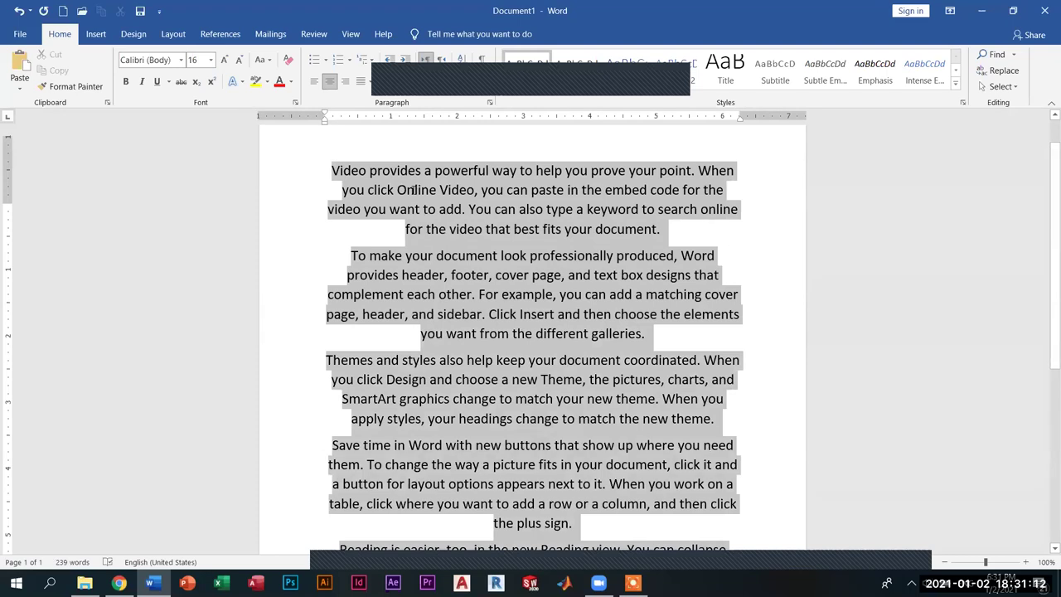
key(Delete)
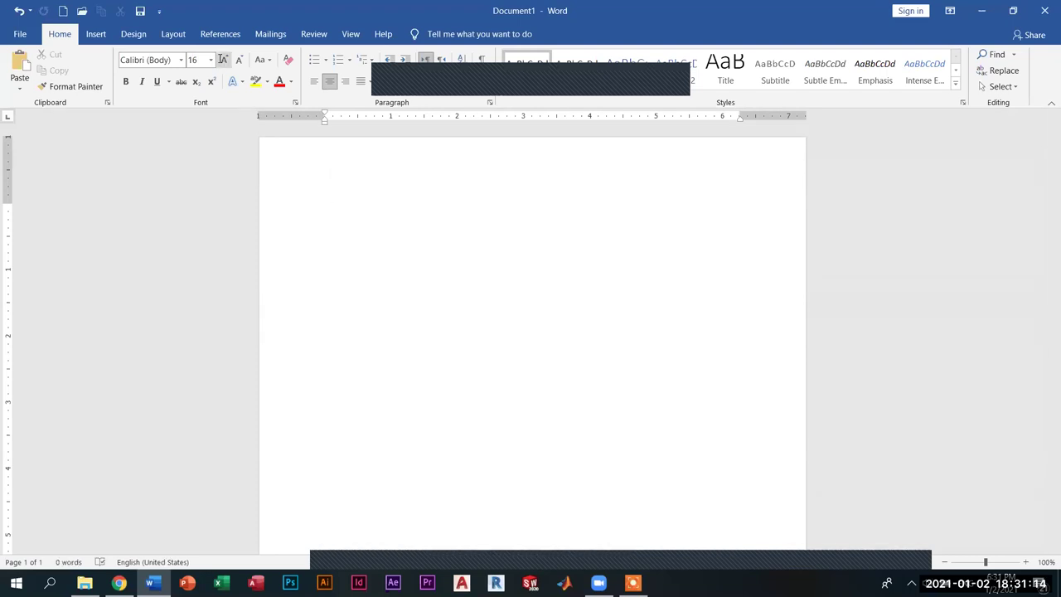
Raise the font size to 90 and type the formula =rand(4,6)
click(220, 61)
double_click(220, 61)
text(=ra)
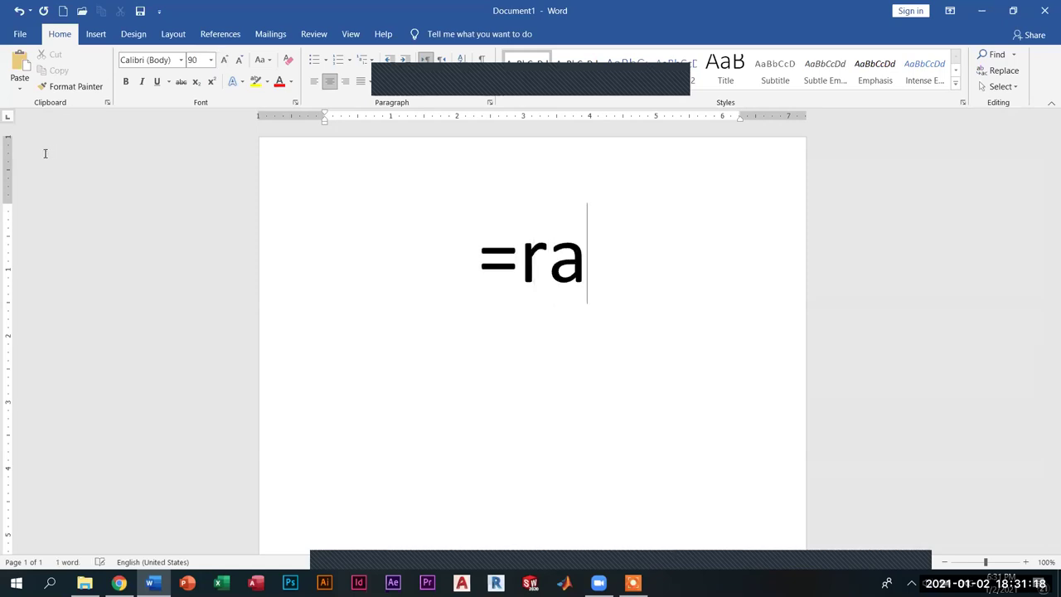
text(nd(4)
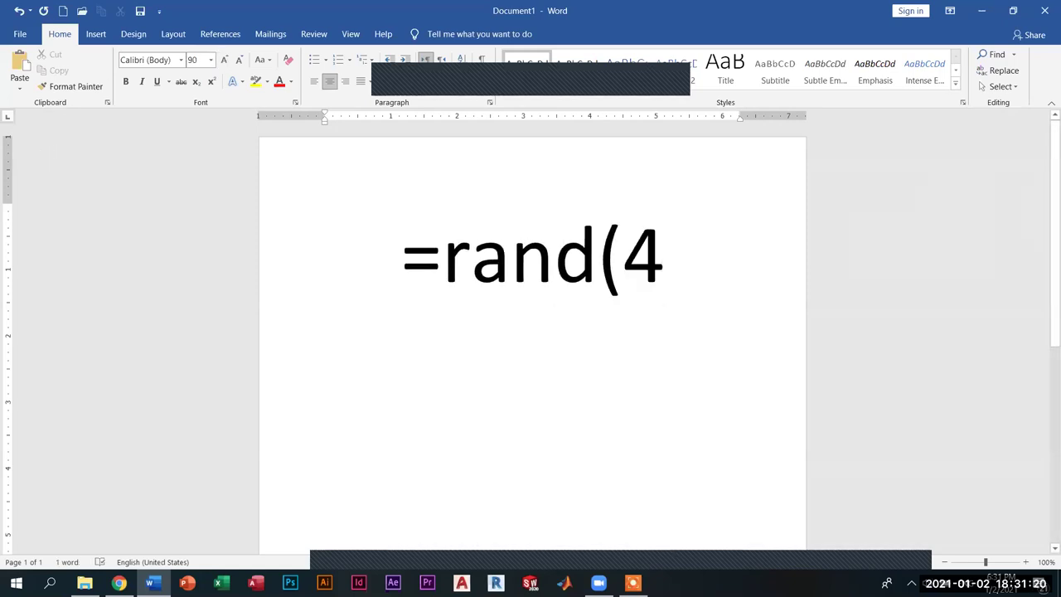
text(,6)
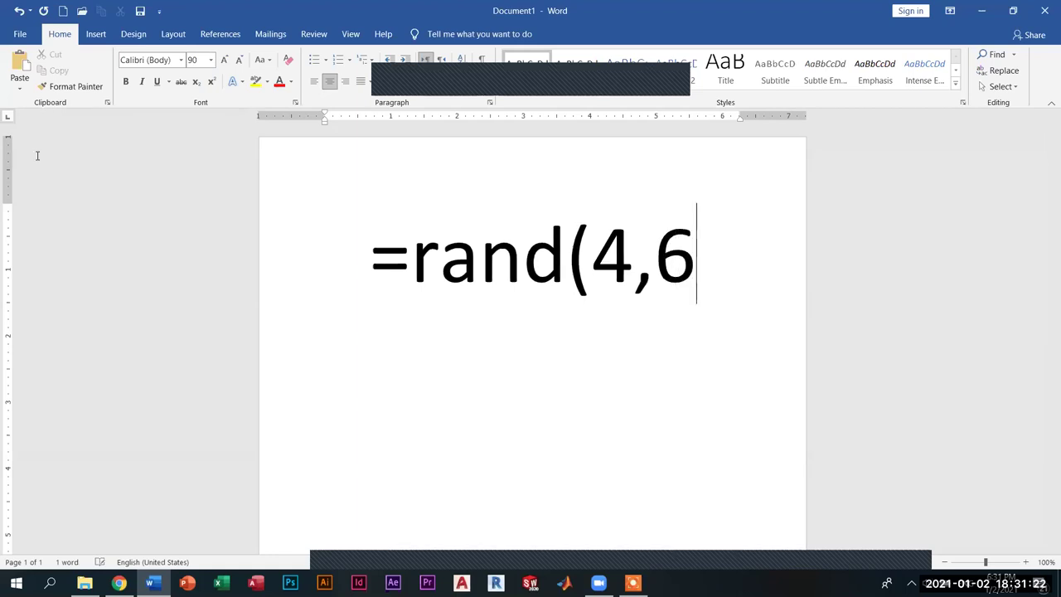
text())
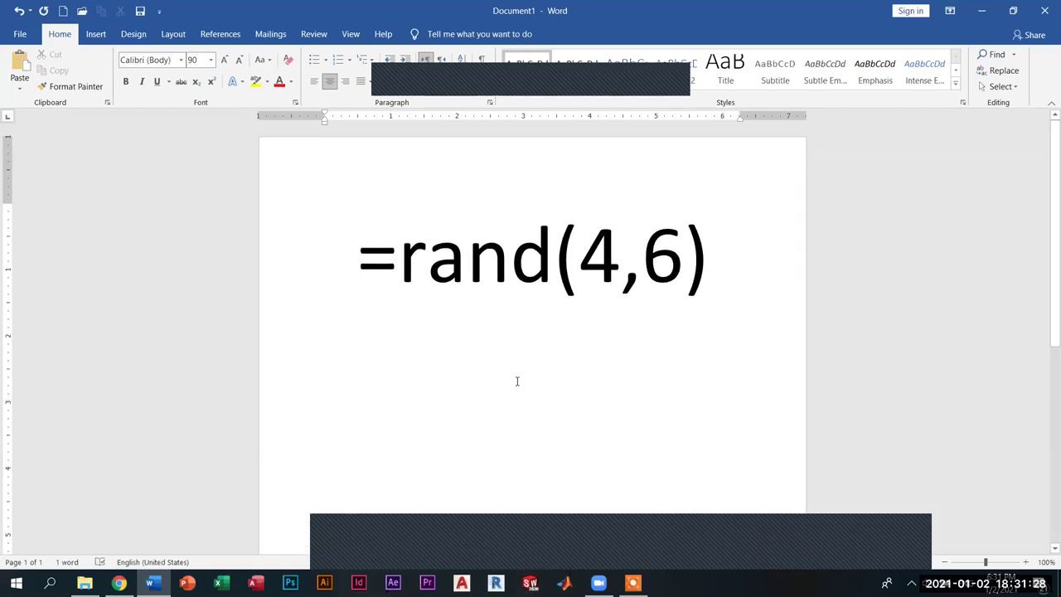
key(Return)
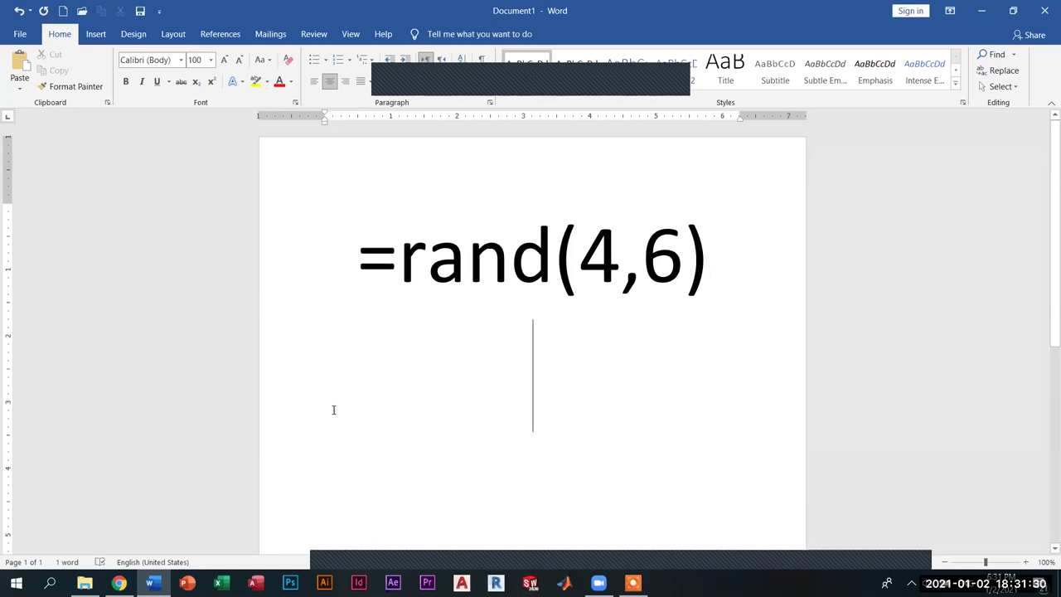
text(4)
key(ctrl+z)
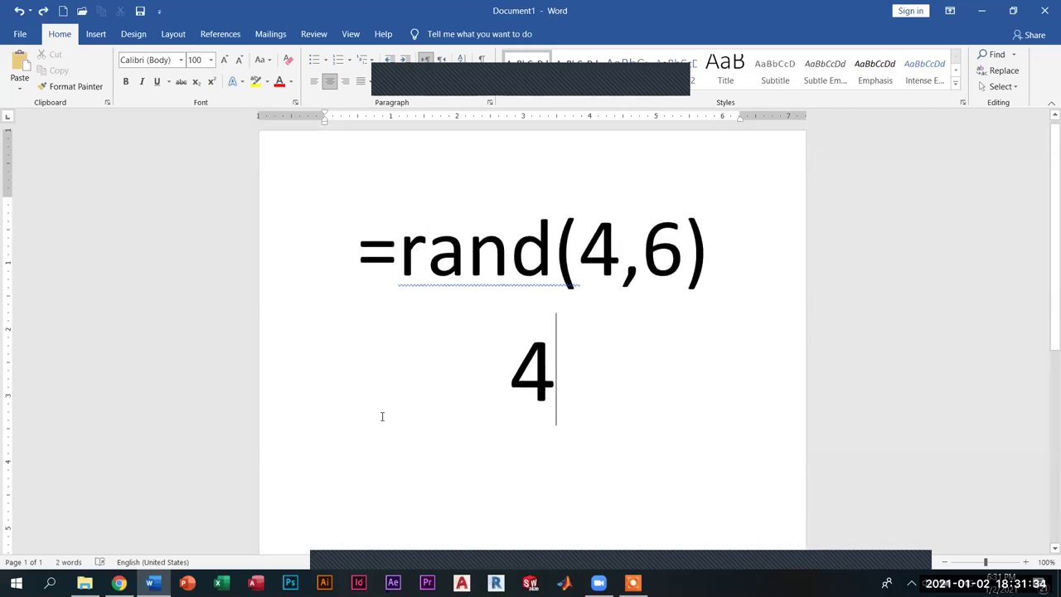
key(ctrl+z)
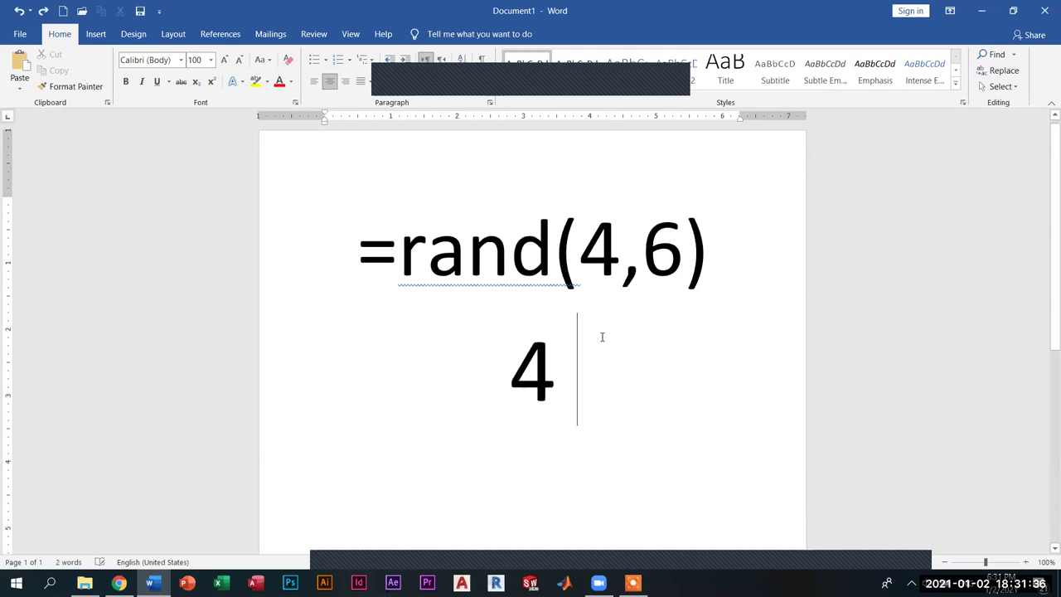
key(BackSpace)
key(BackSpace)
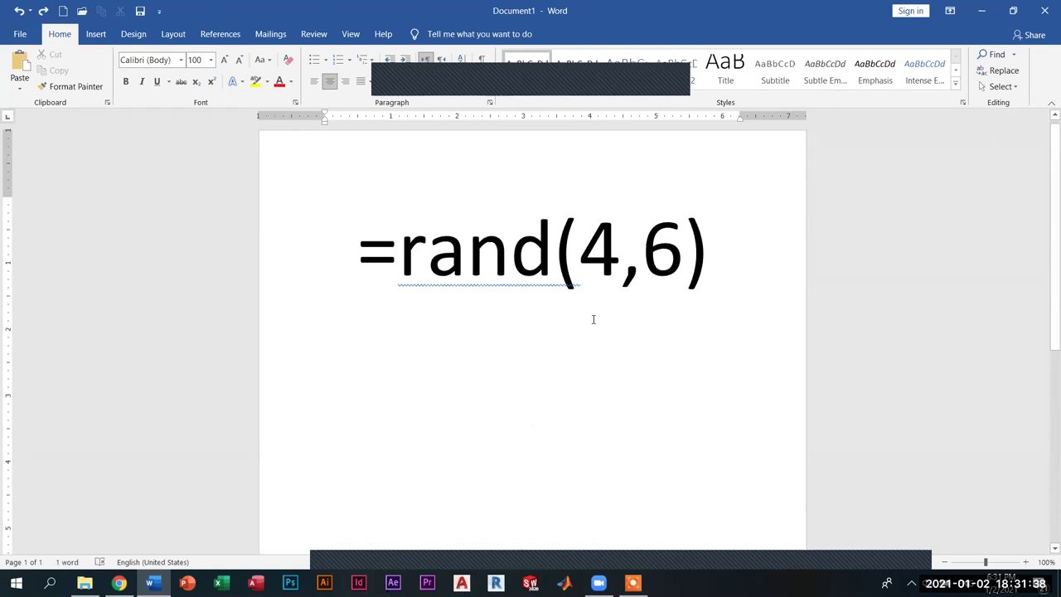
Resize the =rand(4,6) line to 100 pt, then minimize Word
triple_click(595, 249)
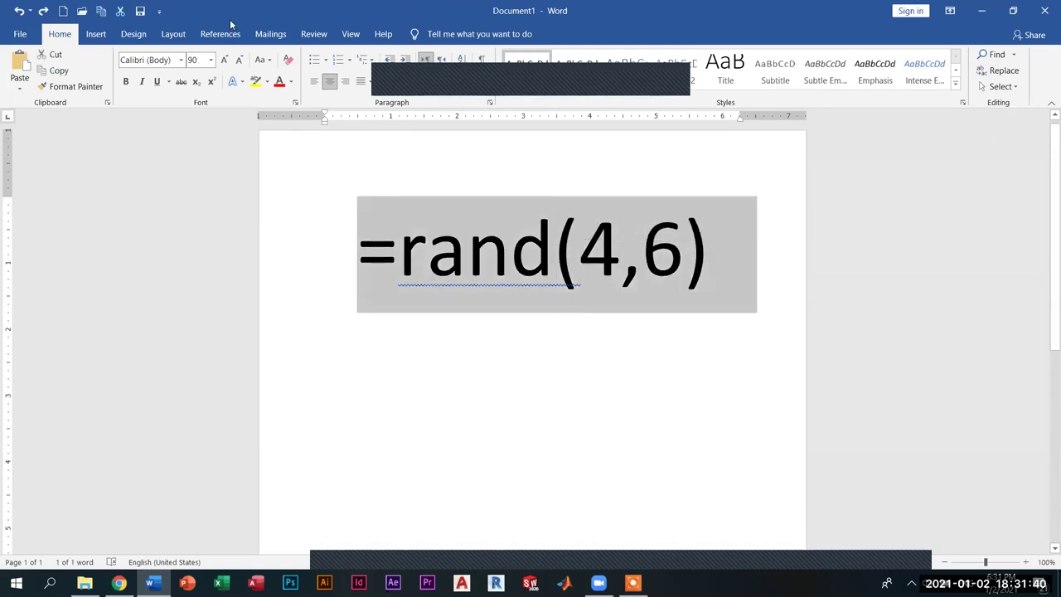
click(225, 61)
click(225, 62)
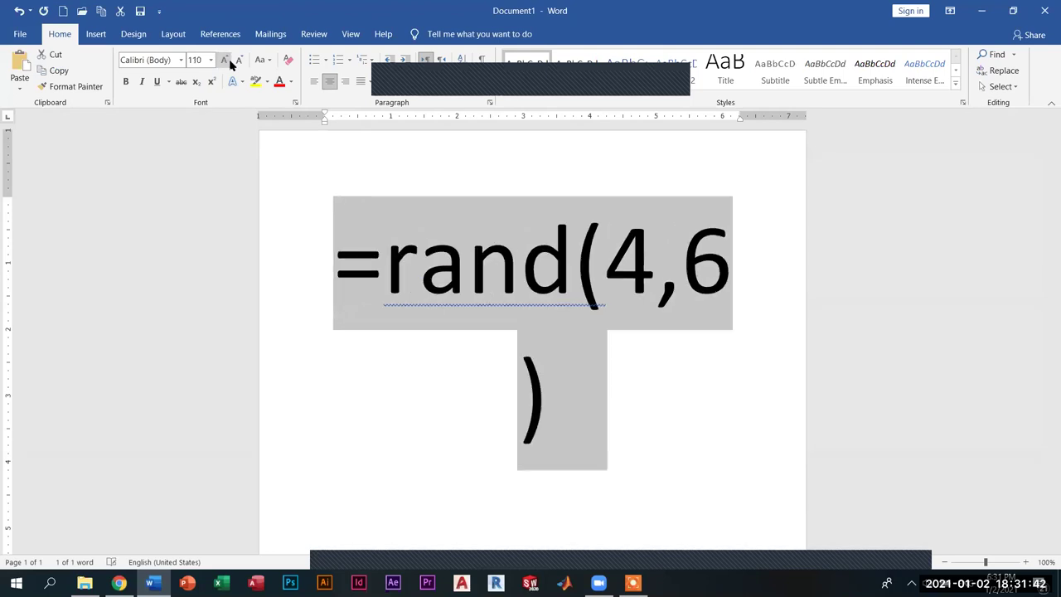
click(239, 61)
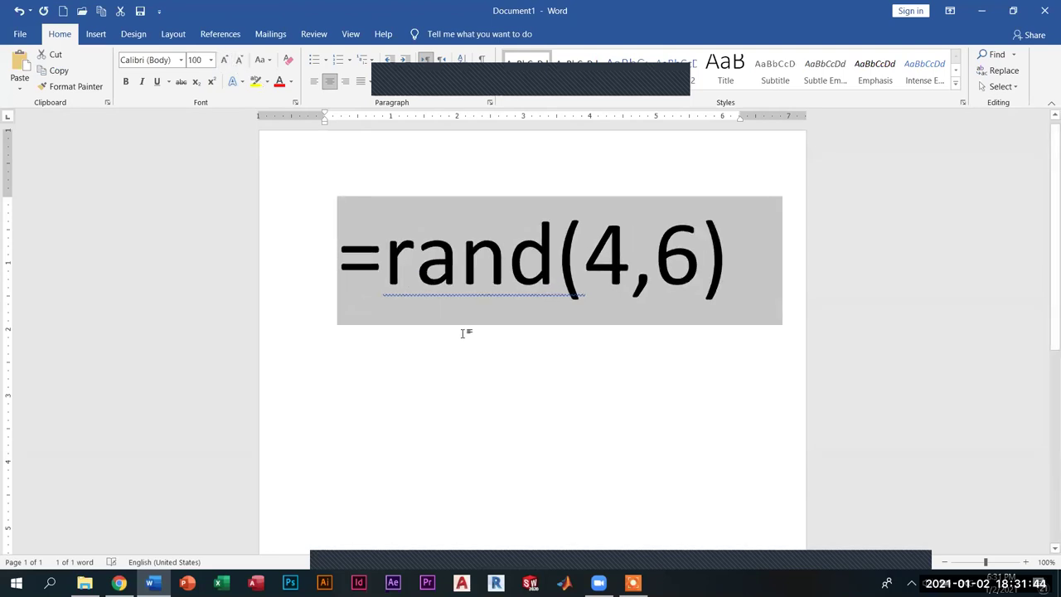
click(463, 332)
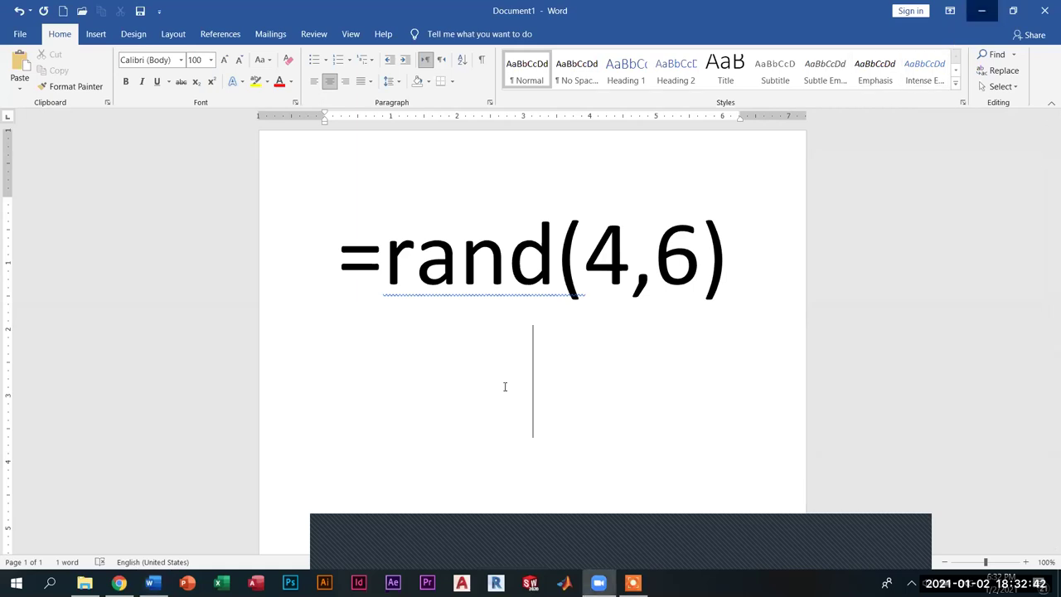
key(super+d)
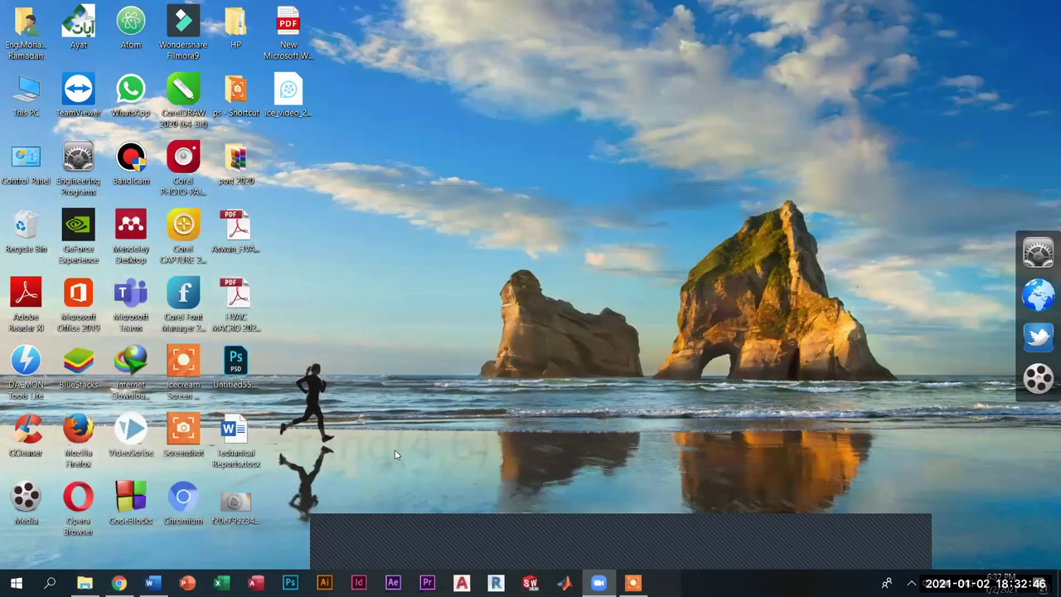
Send 'هنطبط المواعيد مع بعض ان شاء الله في نهاية المحاضرة' to Everyone, then return to Word
key(alt+h)
text(هنطبط الموا)
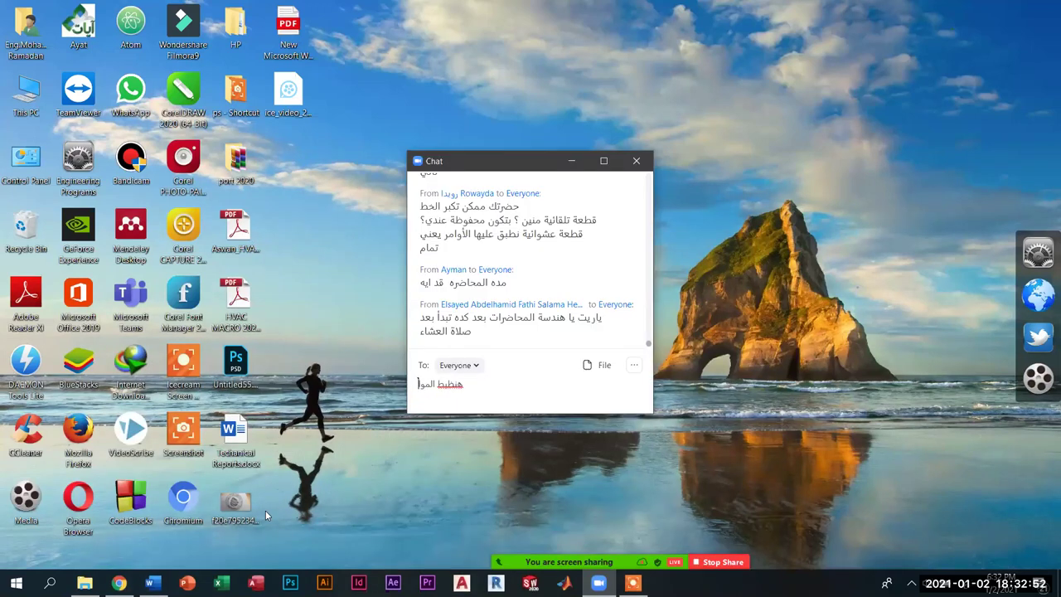
text(عيد مع بعض ان)
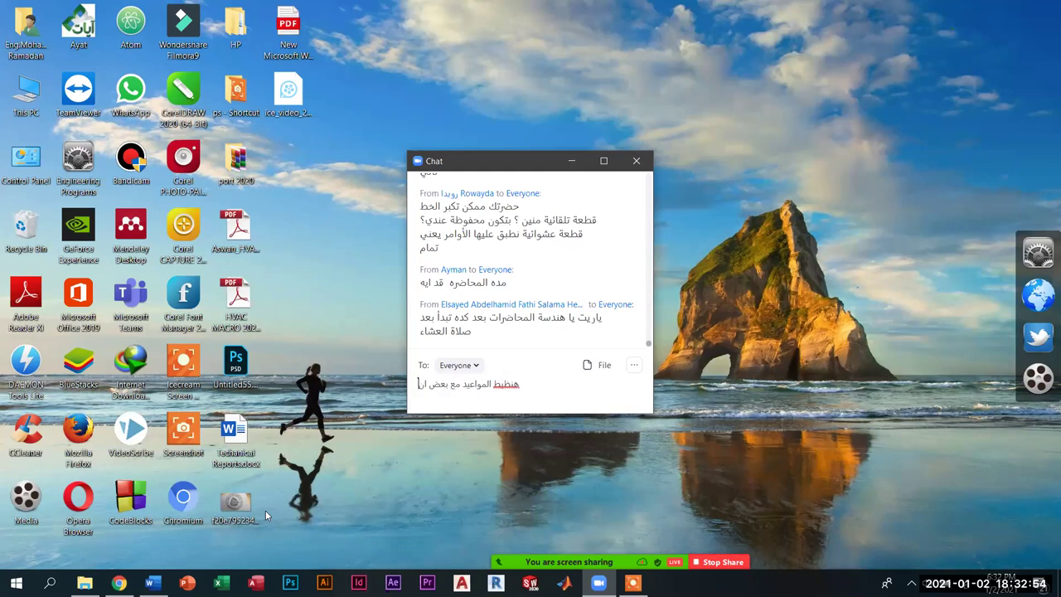
text( شاء الله)
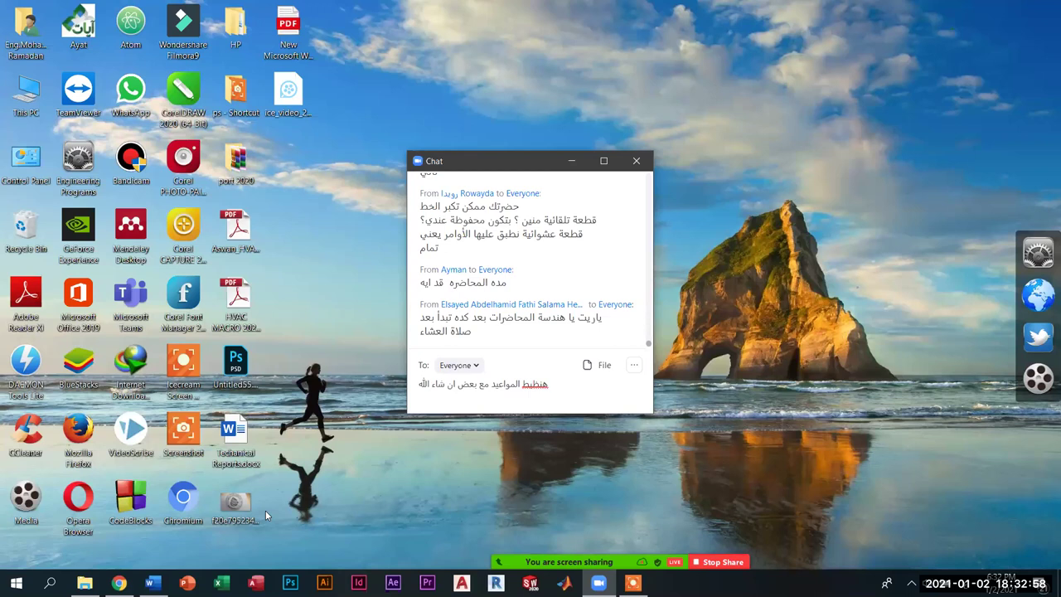
text( ف)
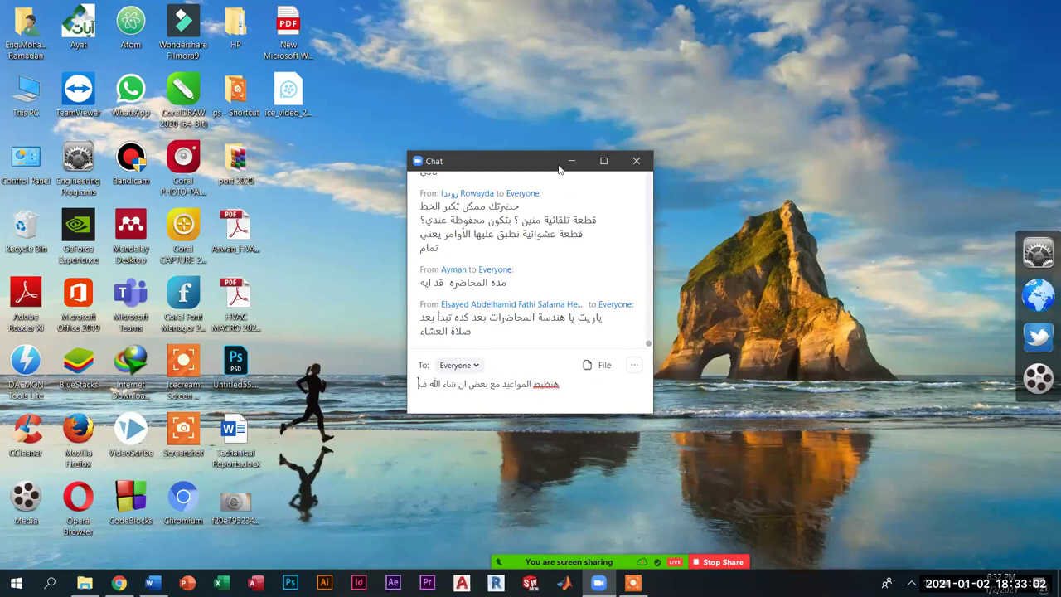
text(ي نهاية المحاضرة)
key(Return)
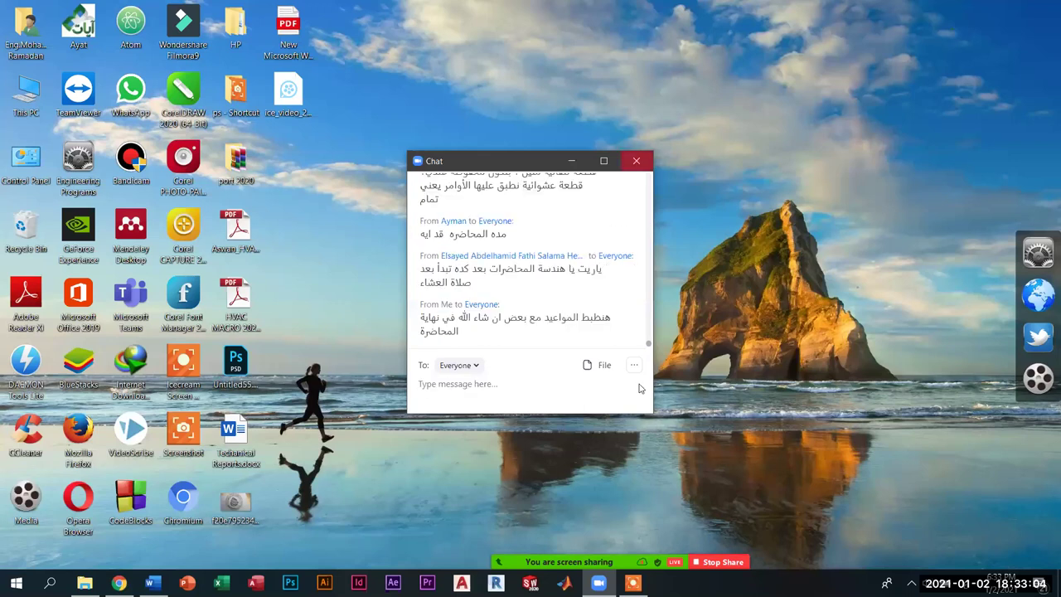
key(alt+s)
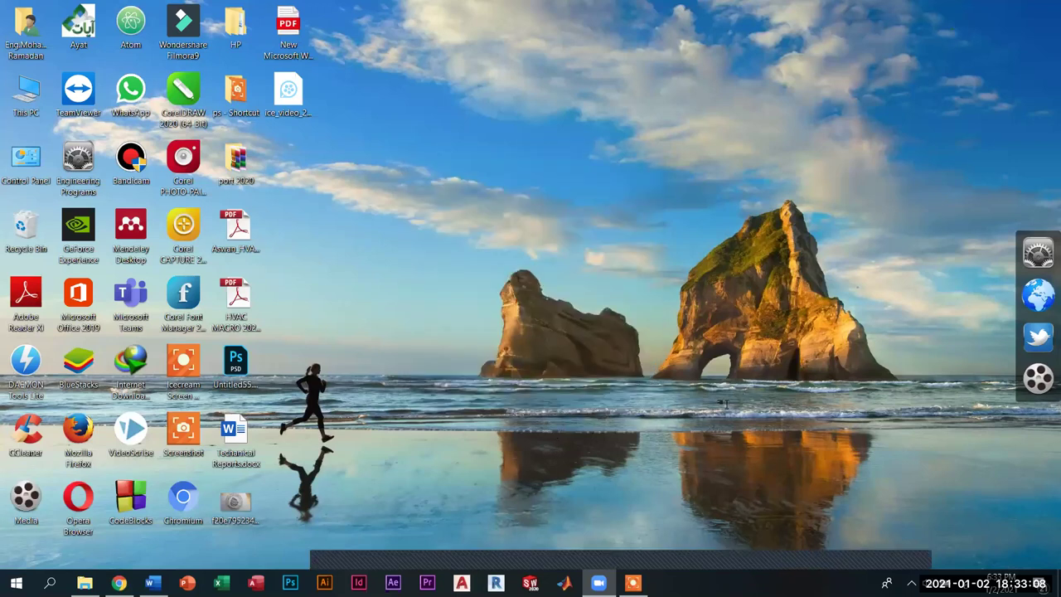
key(alt+Tab)
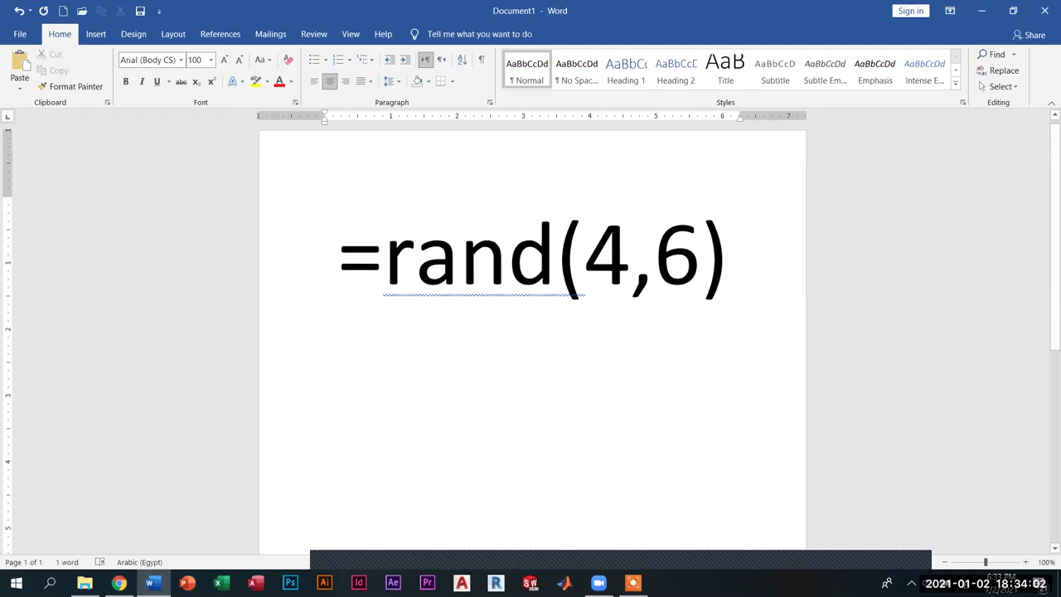
Colour the 4 in =rand(4,6) red
drag(631, 257, 584, 257)
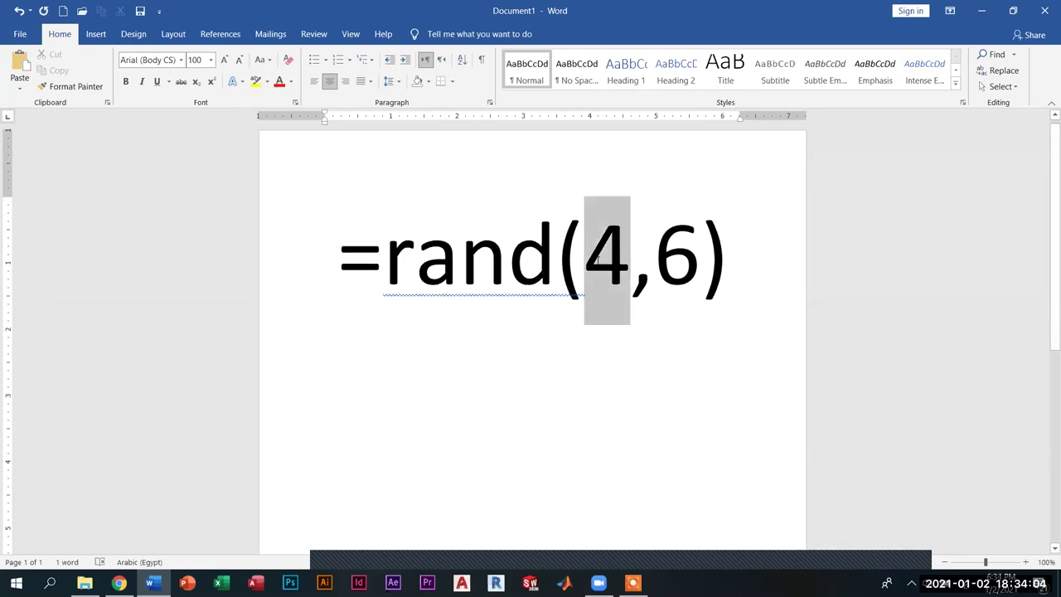
drag(701, 278, 620, 275)
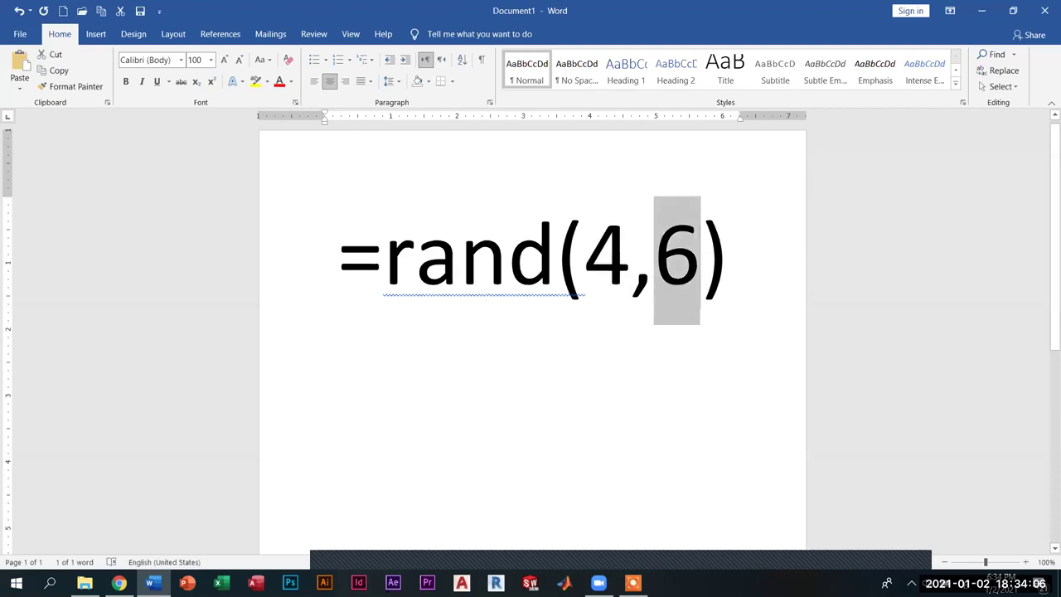
click(628, 264)
key(Right)
key(Right)
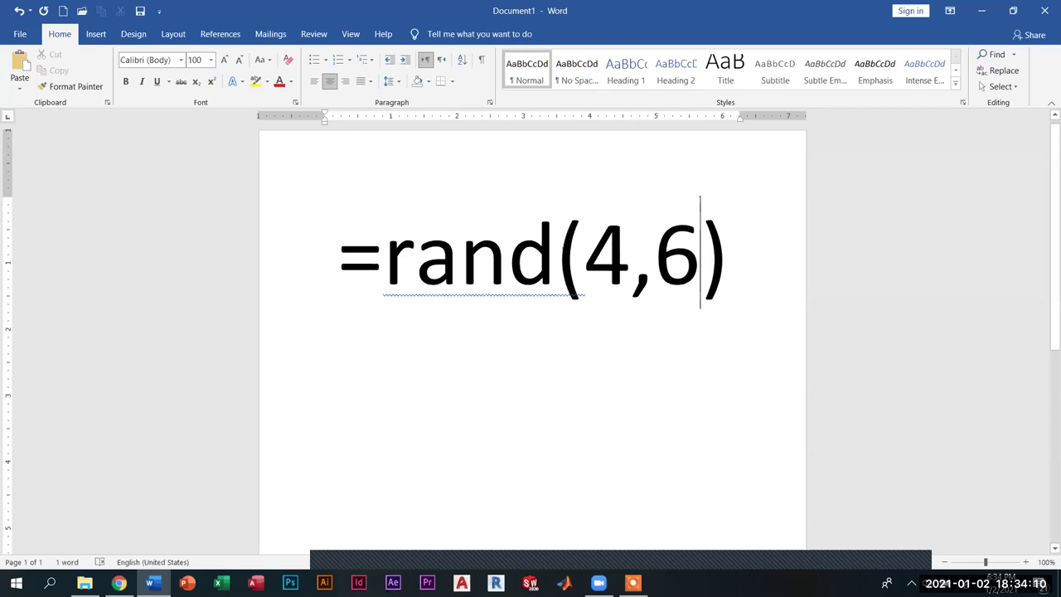
double_click(610, 242)
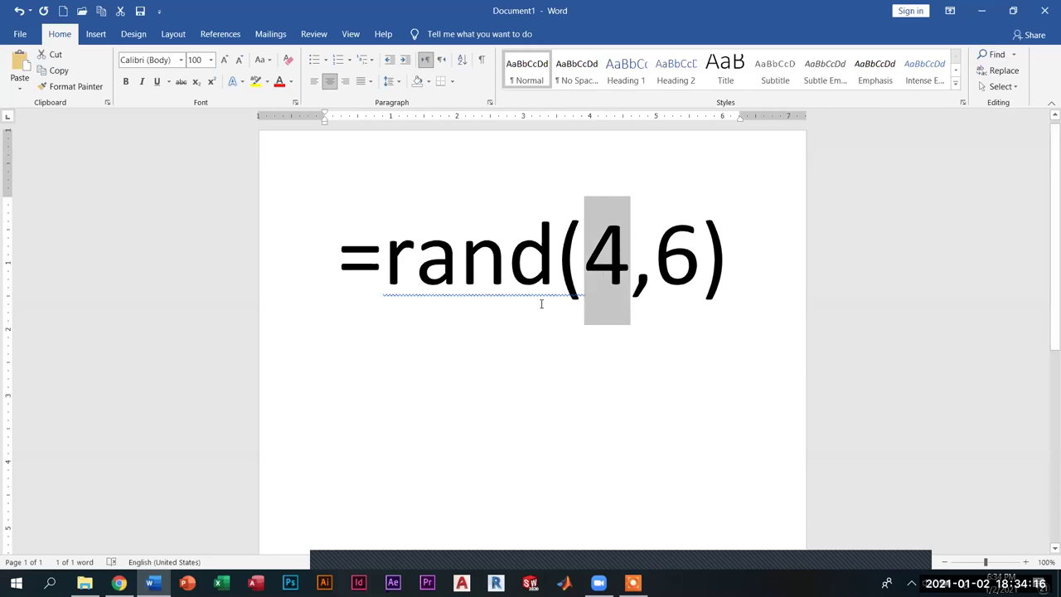
double_click(688, 267)
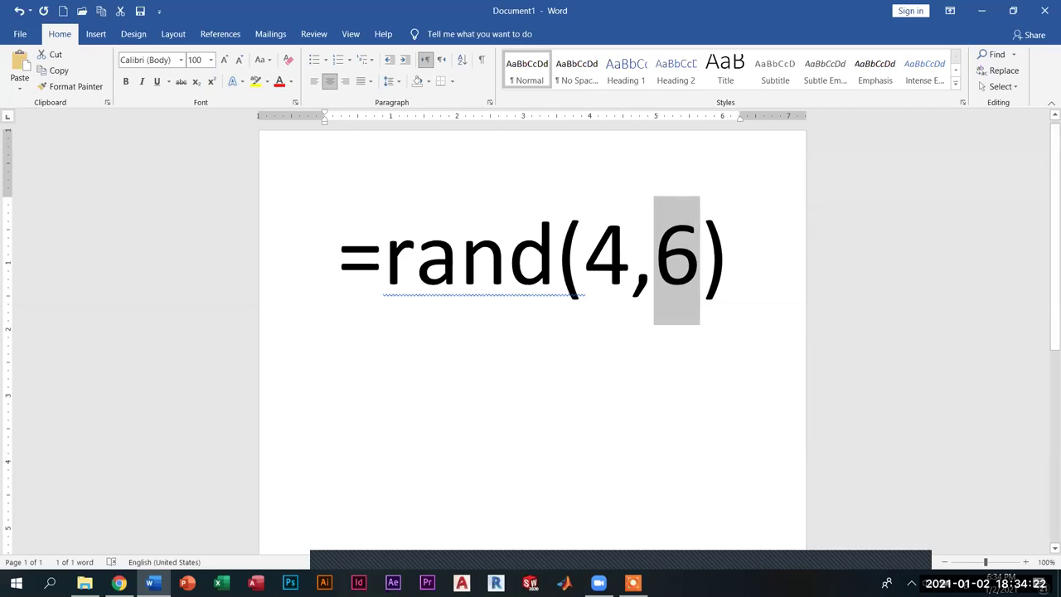
click(613, 271)
double_click(612, 274)
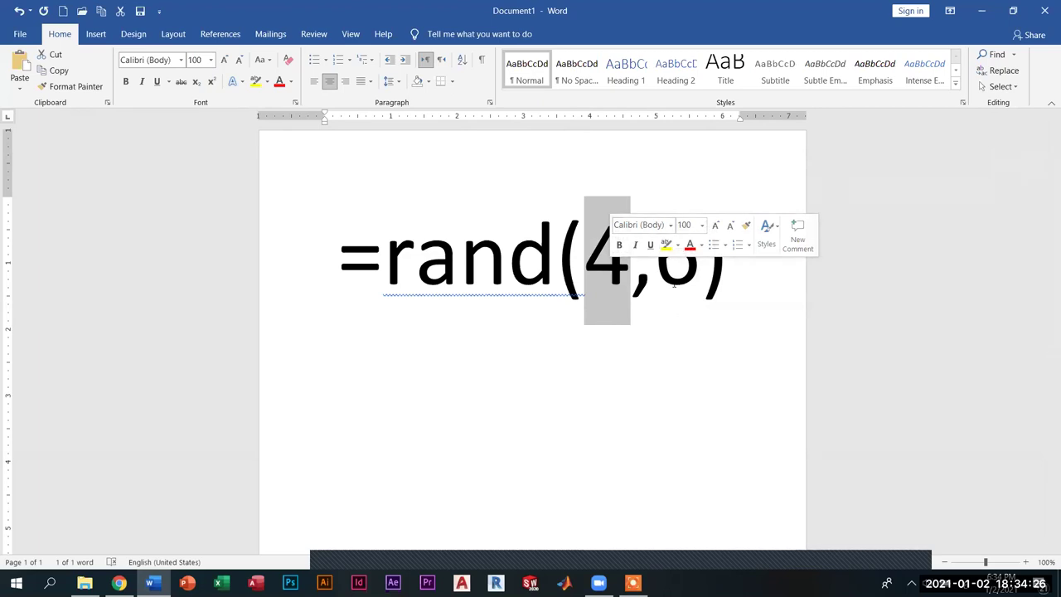
click(690, 245)
click(671, 264)
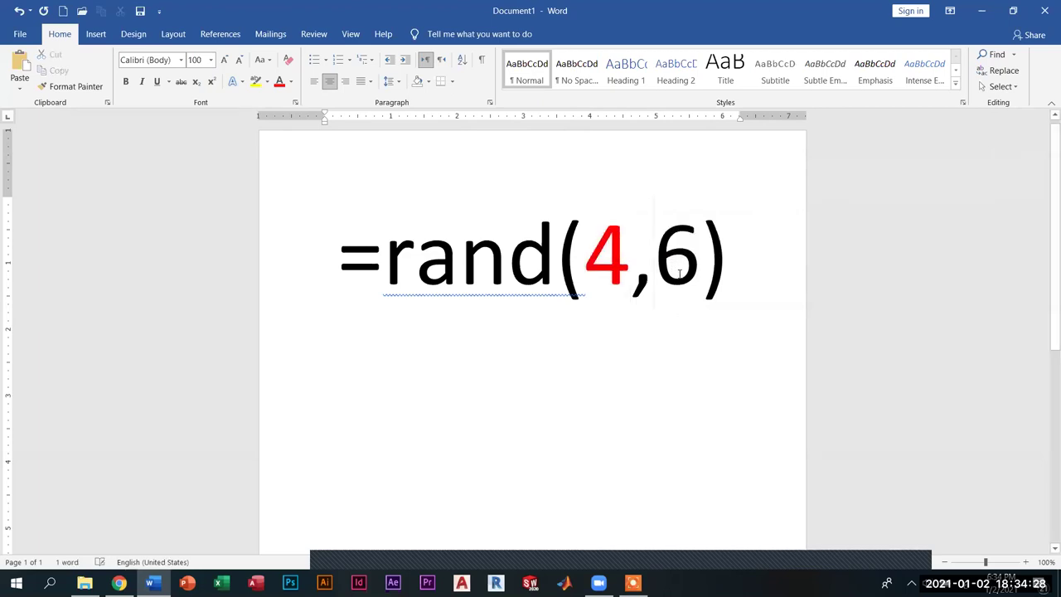
Colour the 6 blue and expand the formula into sample text
double_click(680, 276)
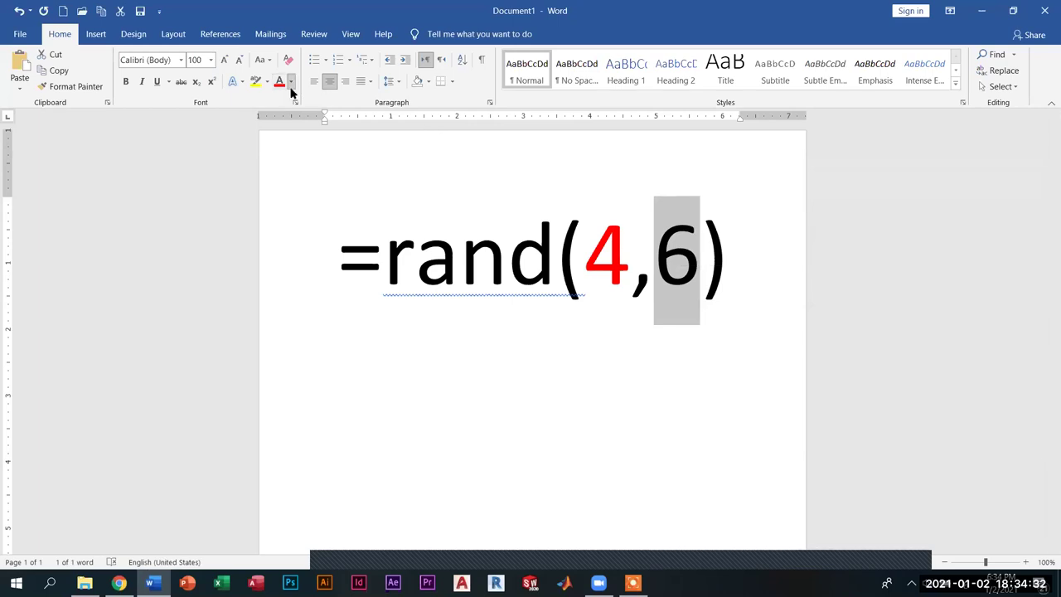
click(291, 82)
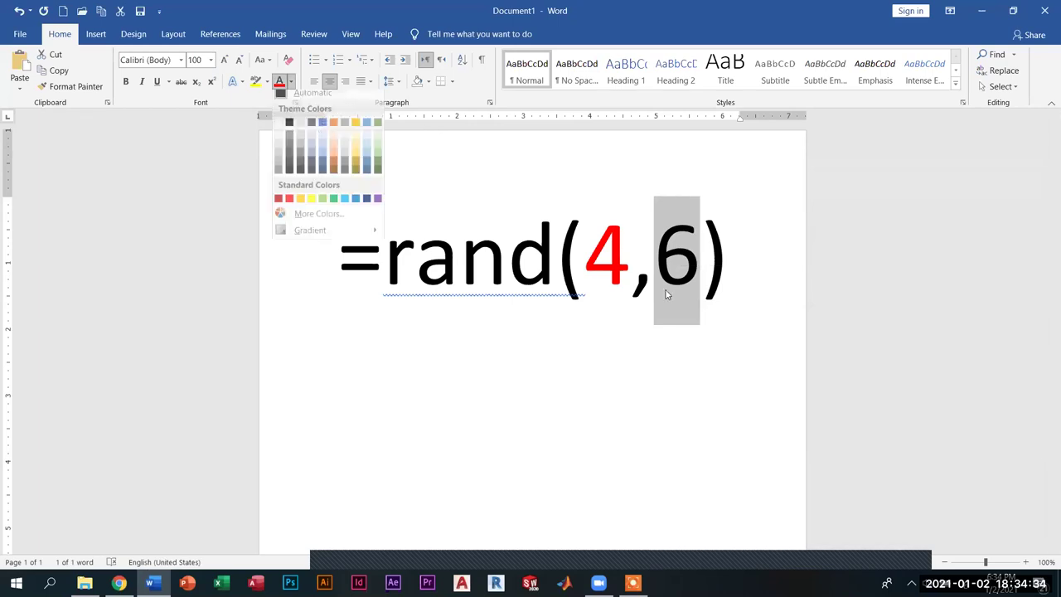
click(323, 128)
key(Left)
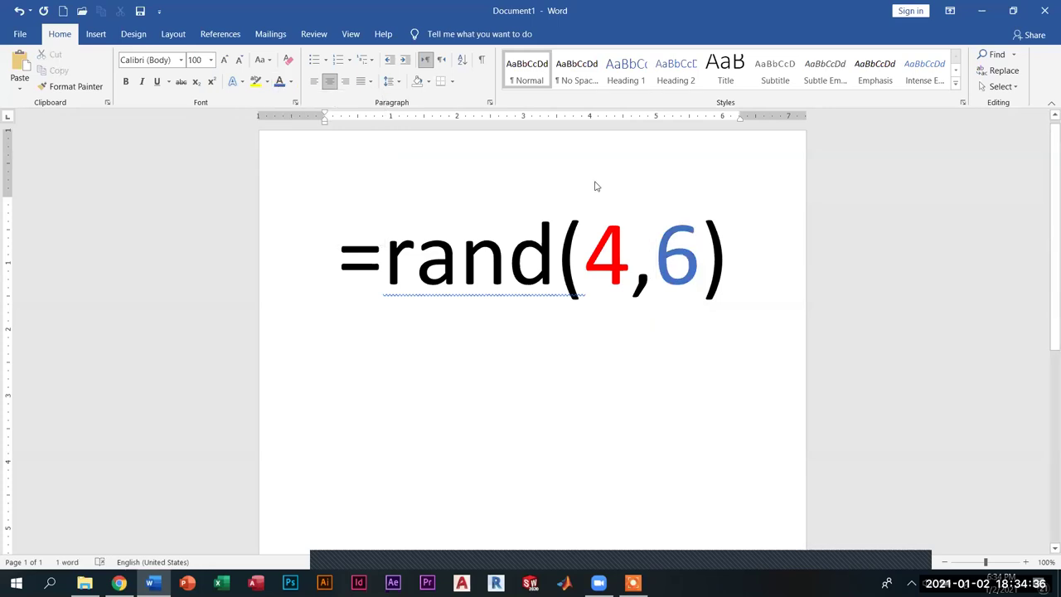
key(End)
key(Return)
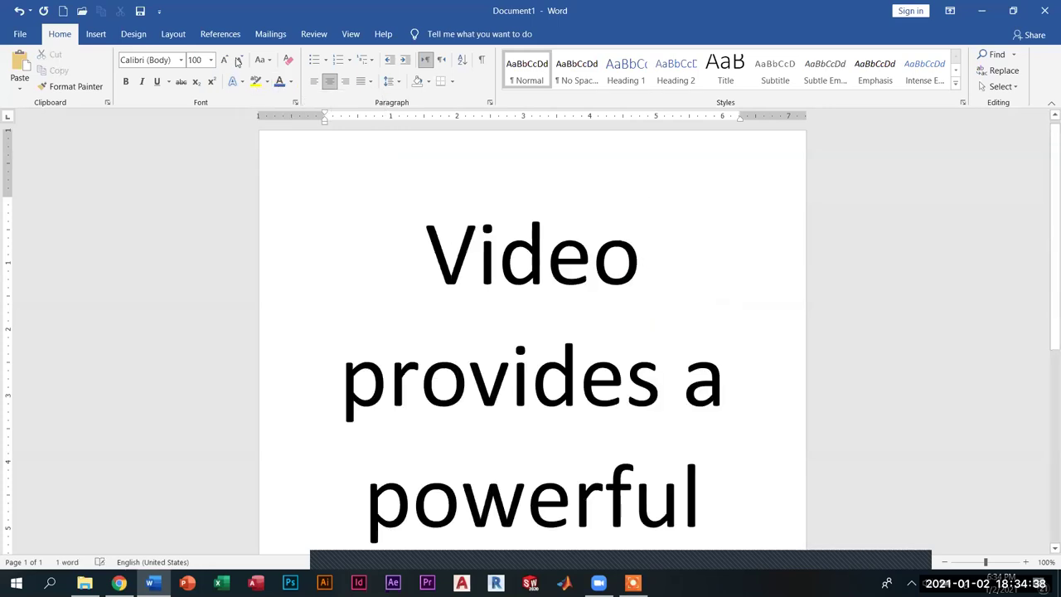
Undo the expansion and shrink the =rand(4,6) formula down to size 20
key(ctrl+z)
key(ctrl+a)
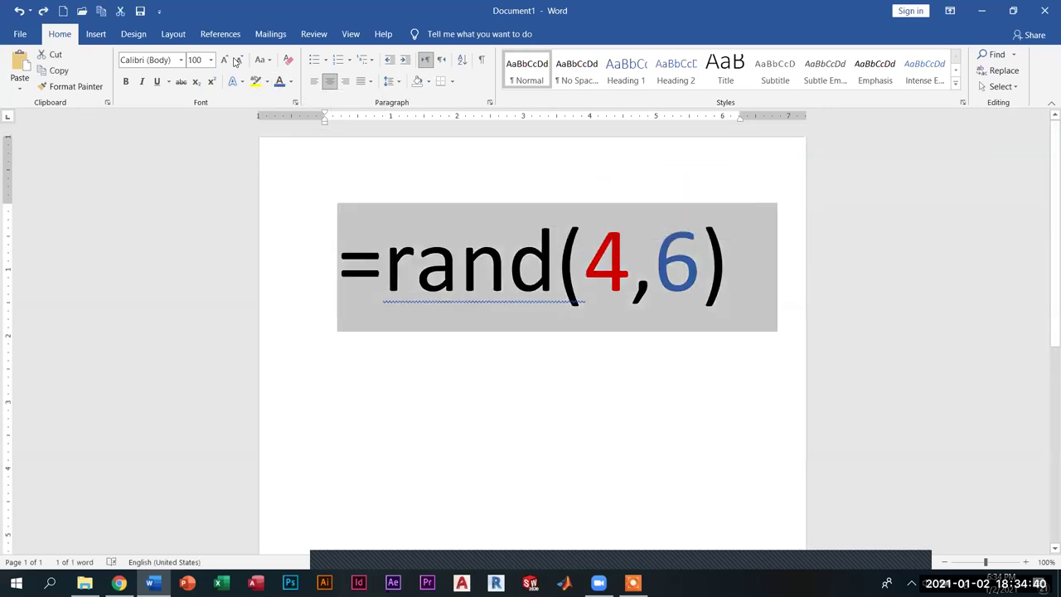
click(236, 62)
click(236, 62)
click(237, 62)
click(236, 62)
click(236, 62)
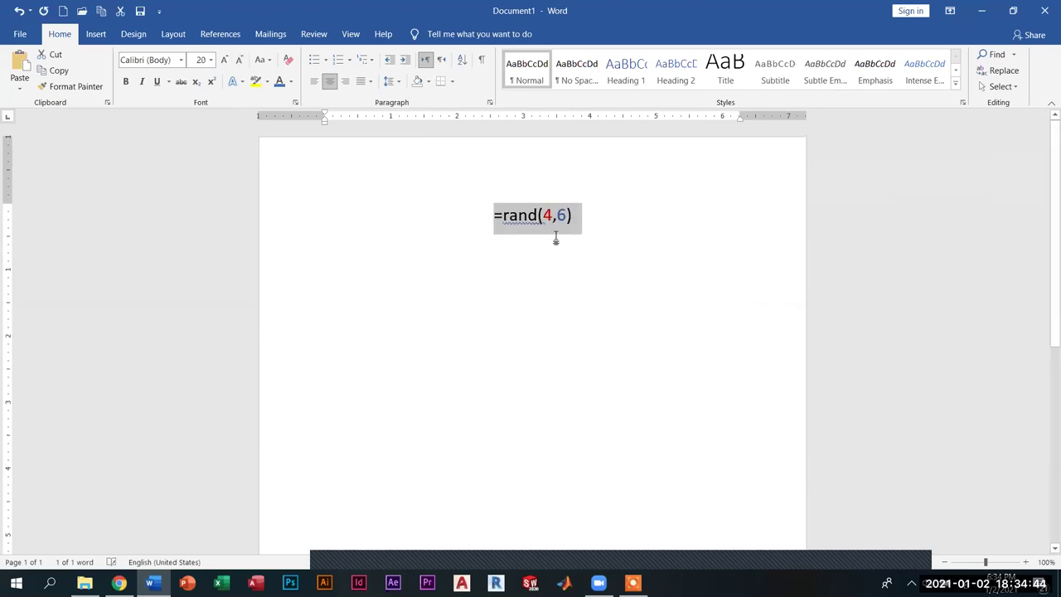
Regenerate the sample paragraphs, return all text to plain 14 pt Calibri, and minimize Word
key(ctrl+Return)
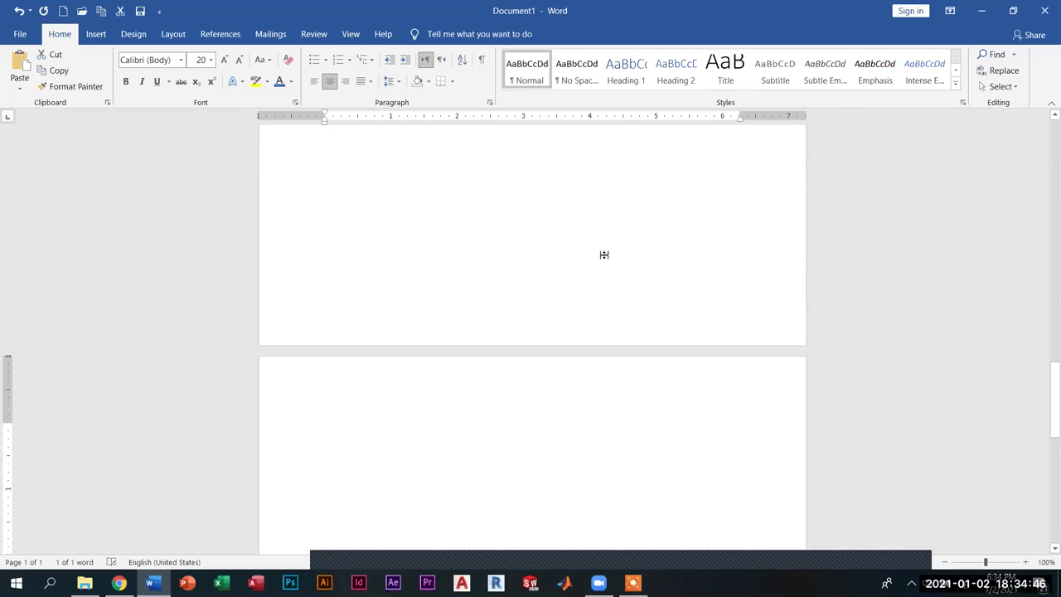
key(ctrl+z)
key(ctrl+z)
key(ctrl+z)
key(ctrl+z)
key(ctrl+z)
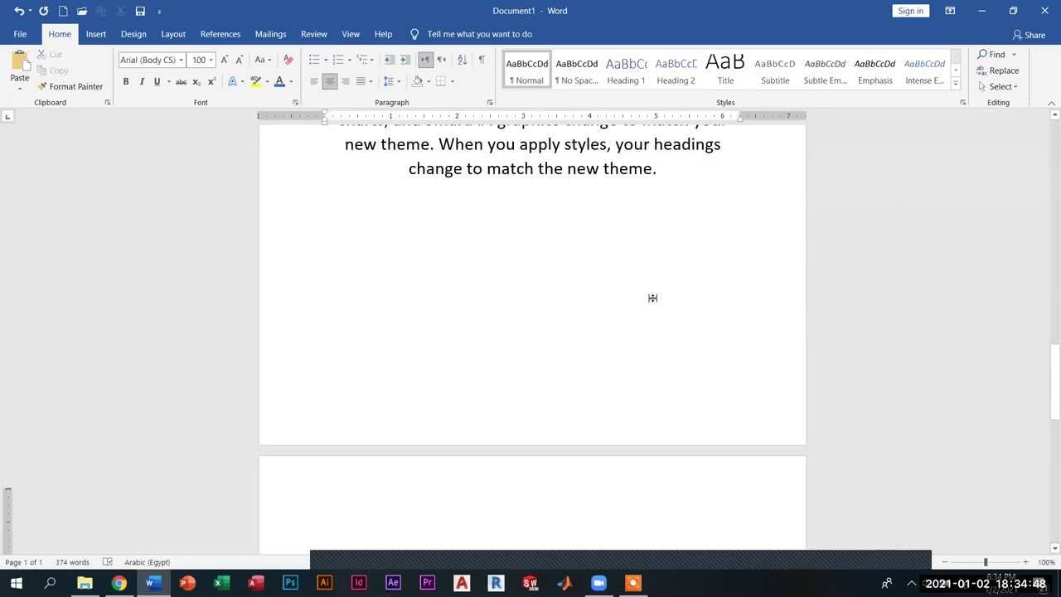
scroll(652, 298, up, 3)
key(ctrl+a)
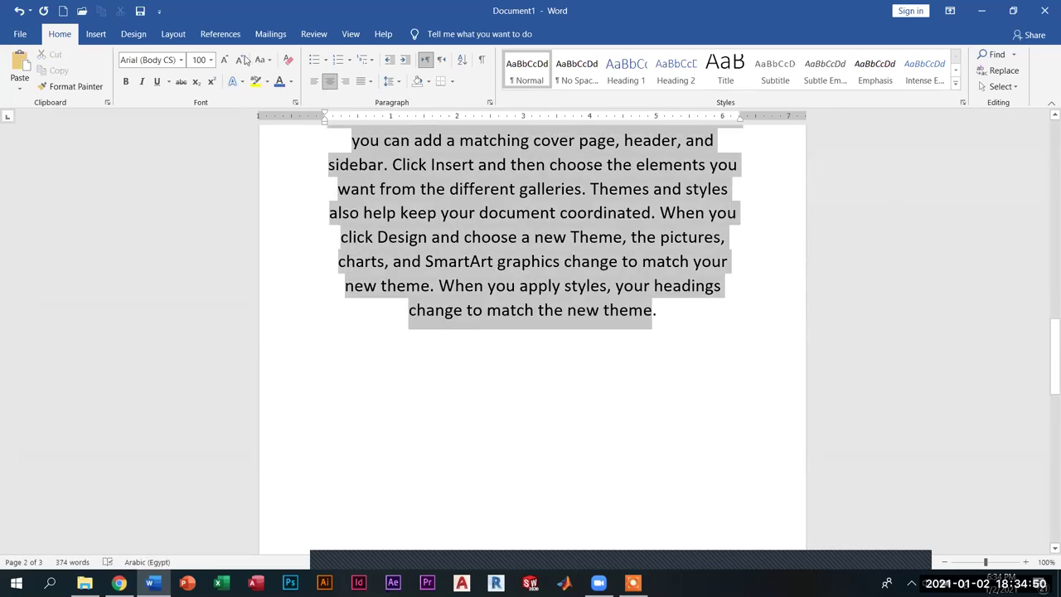
click(241, 62)
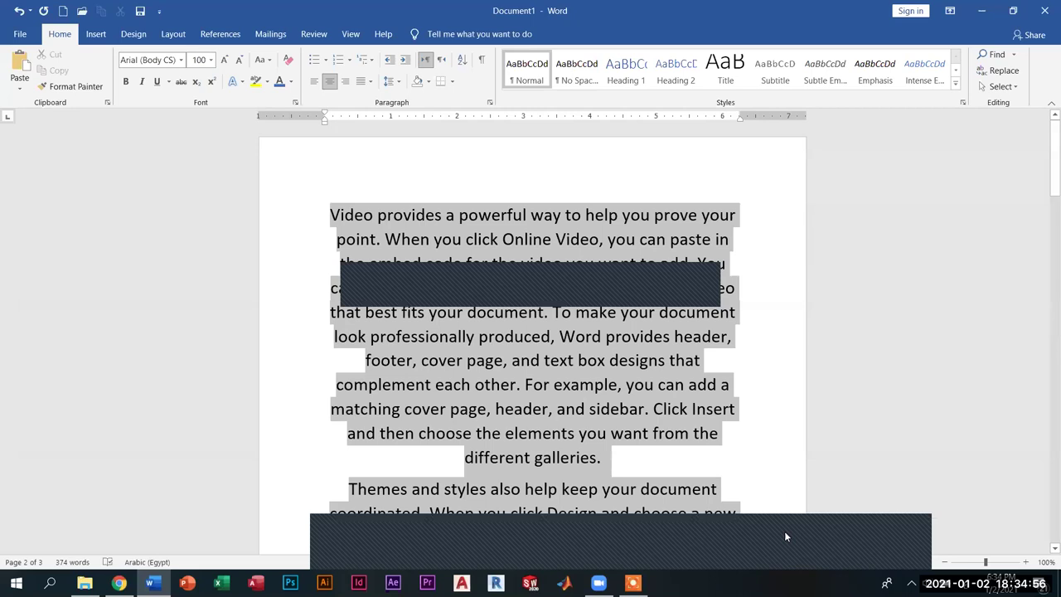
key(ctrl+z)
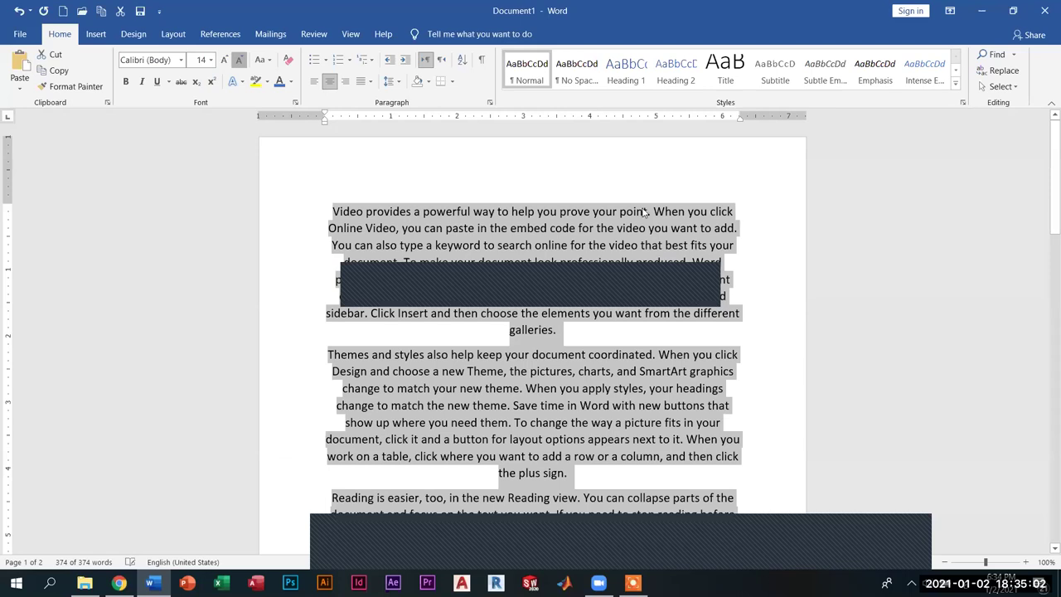
key(super+d)
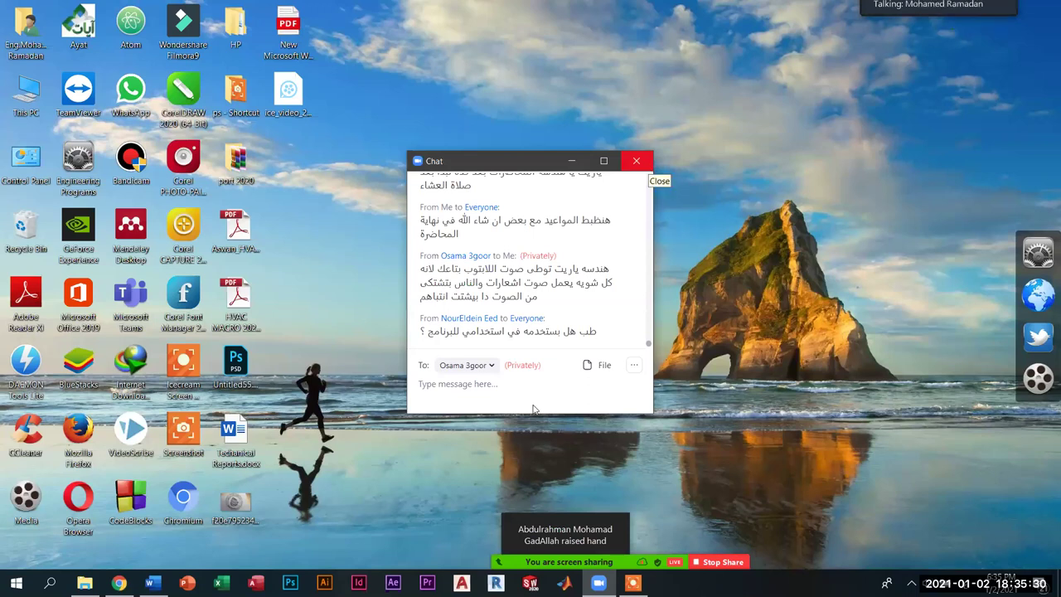
Close the Zoom meeting chat and switch back to the empty Word Document1
key(alt+shift+h)
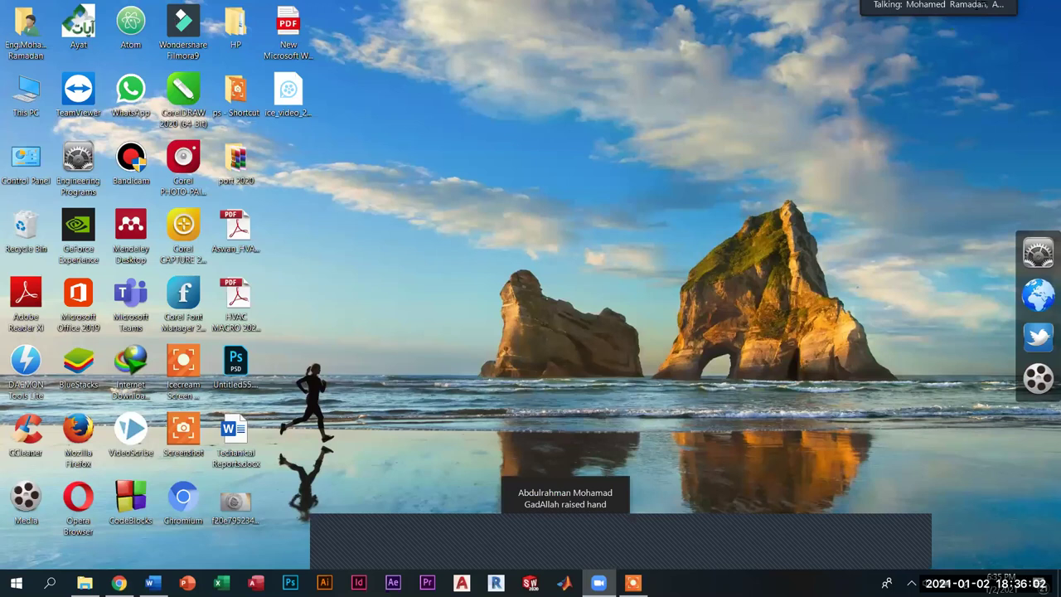
key(alt+Tab)
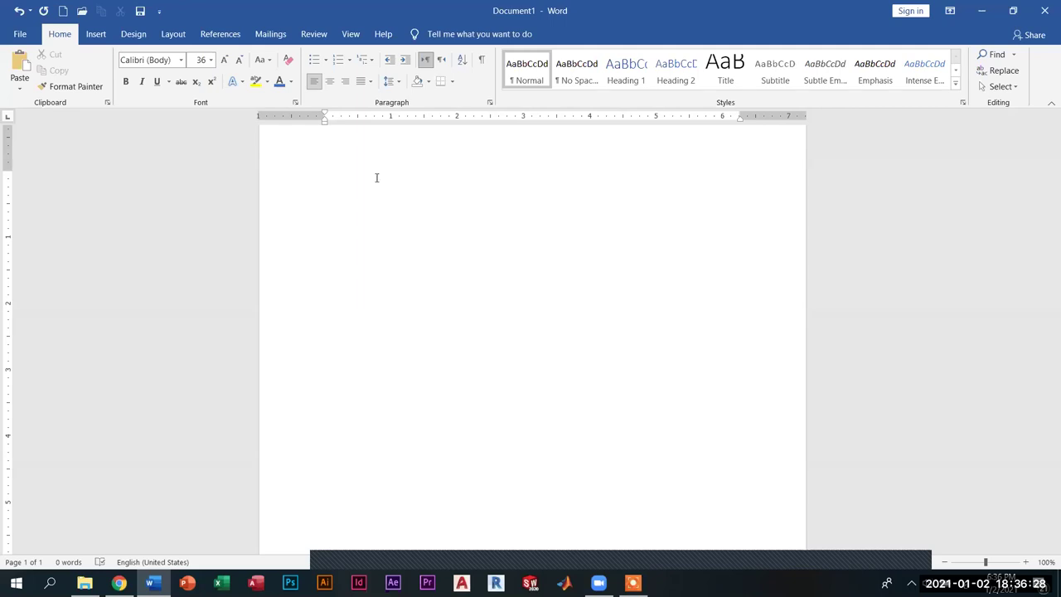
Reduce the font size to 24 pt and enter =rand() to generate sample paragraphs
click(240, 59)
click(240, 60)
click(241, 59)
click(241, 60)
click(241, 59)
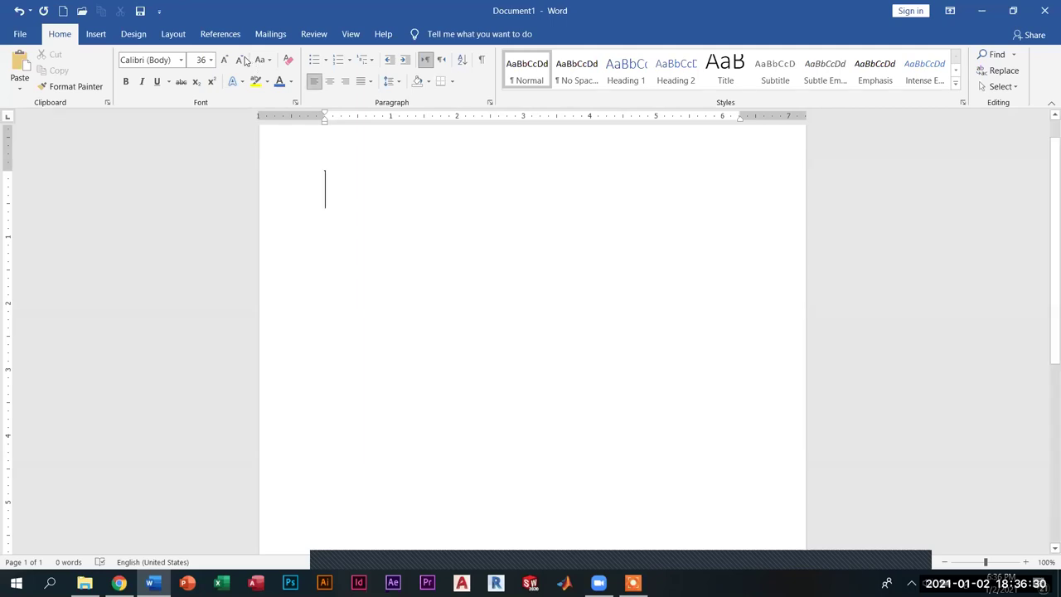
text(=)
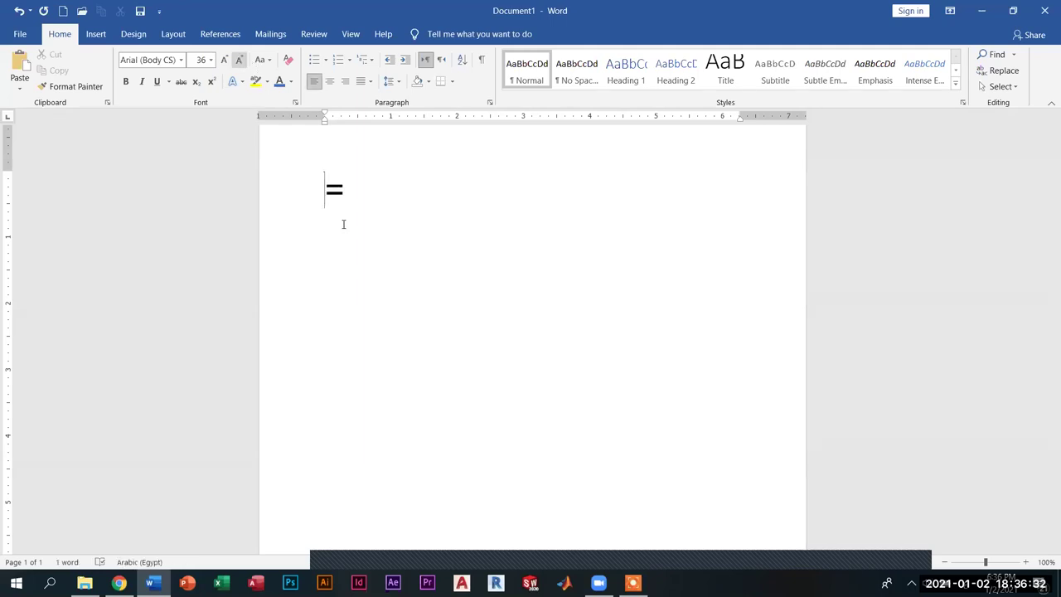
key(ctrl+shift+comma)
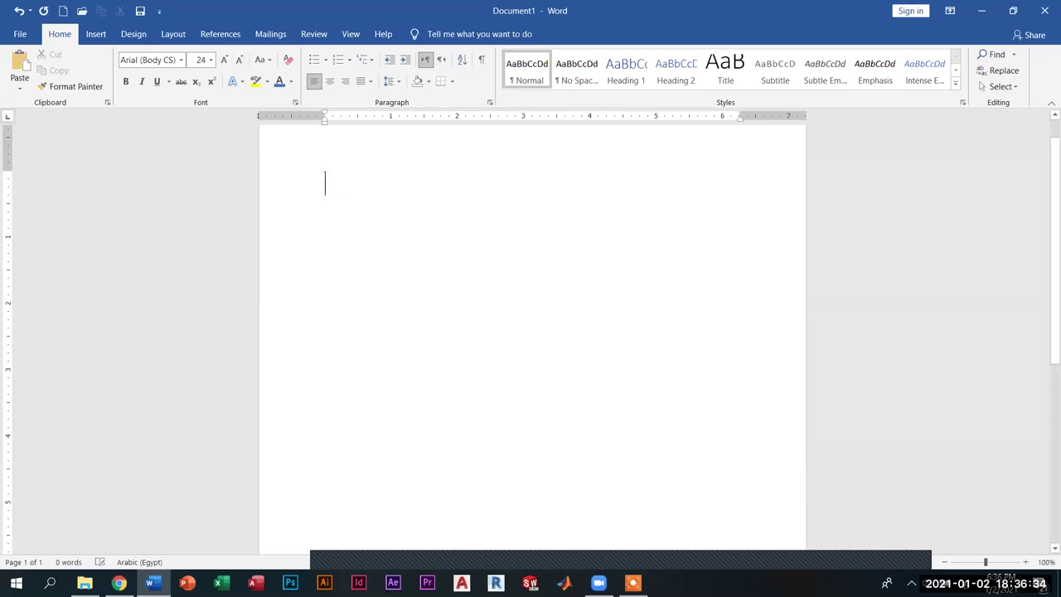
key(ctrl+shift+comma)
text(قل)
key(BackSpace)
key(BackSpace)
key(alt+shift)
text(rand())
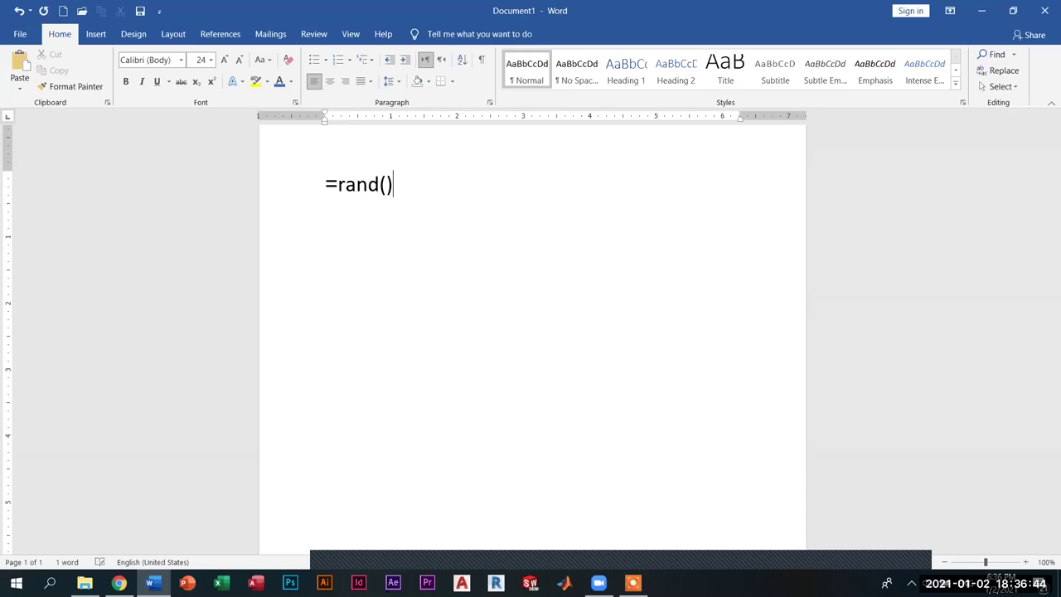
key(Return)
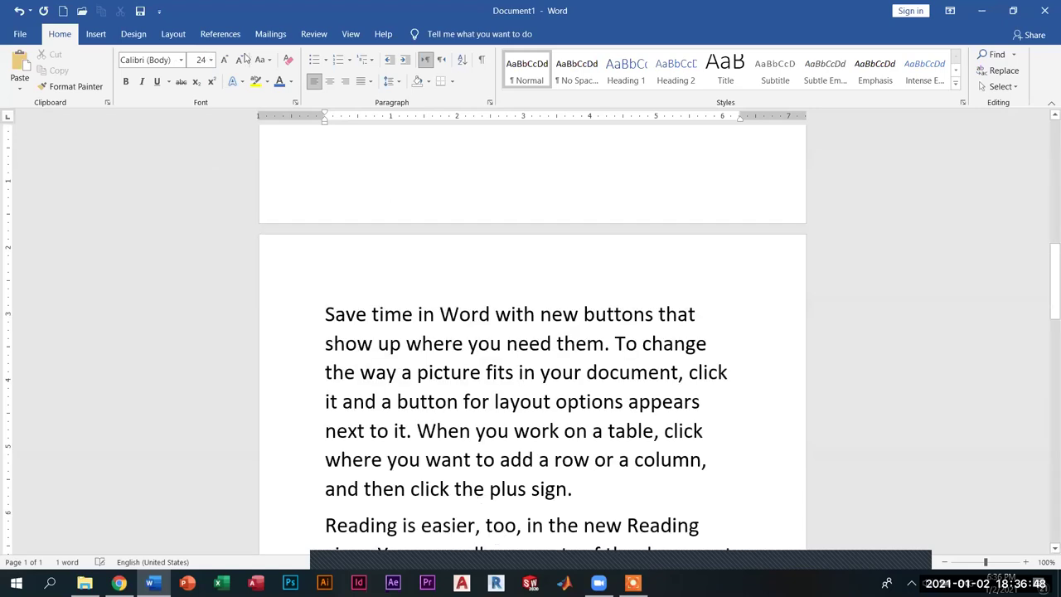
scroll(615, 313, down, 3)
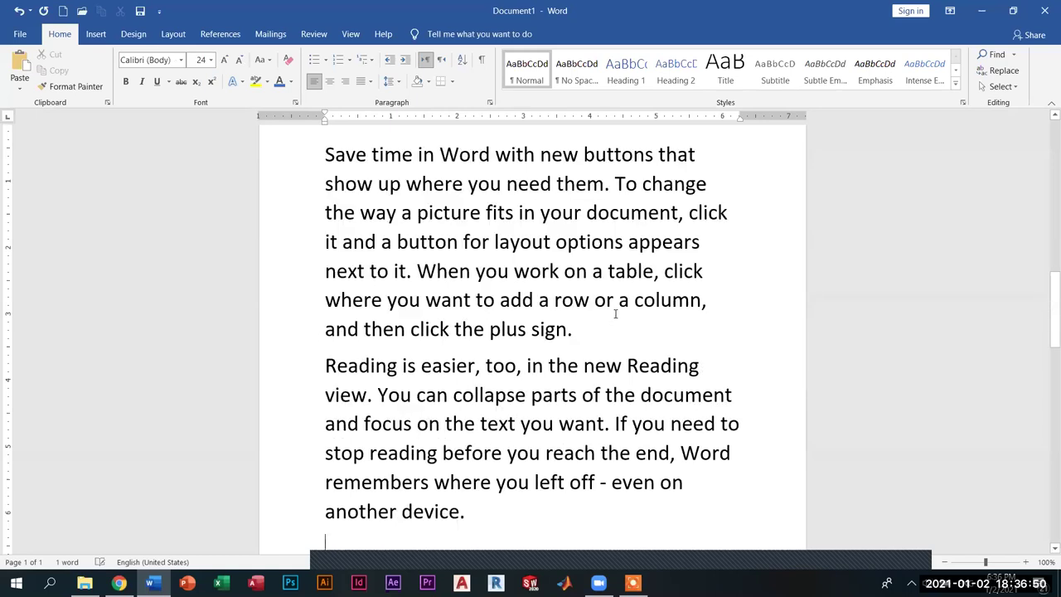
key(ctrl+z)
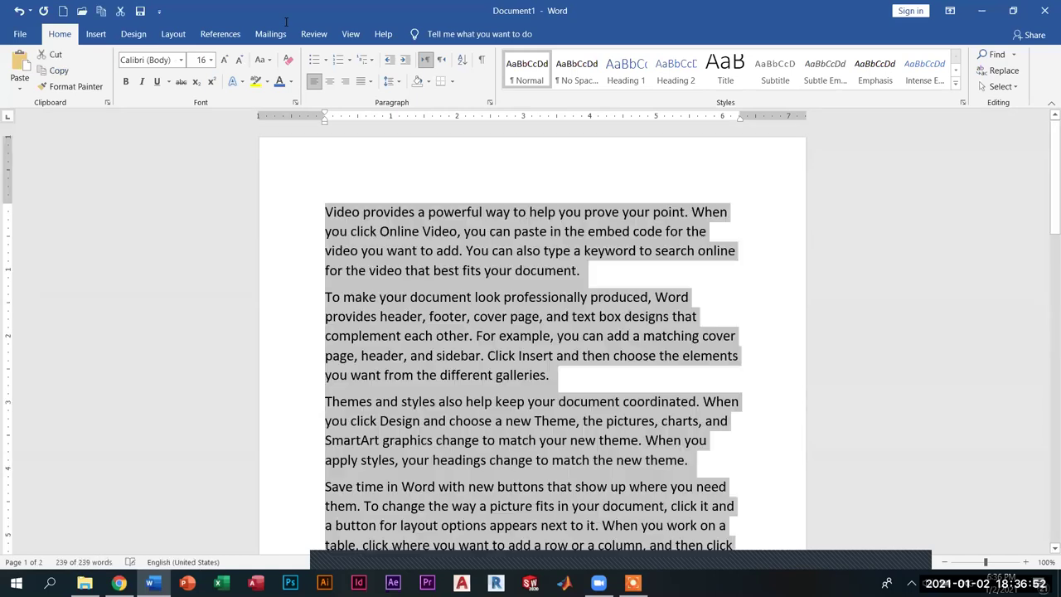
click(388, 318)
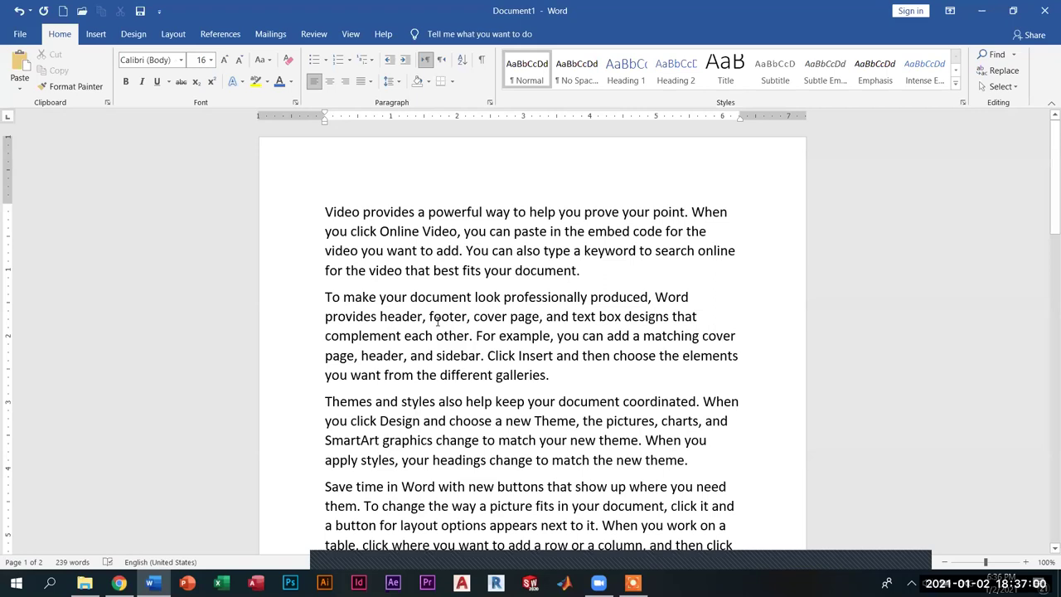
key(ctrl+shift+Right)
key(ctrl+shift+Right)
key(ctrl+shift+Right)
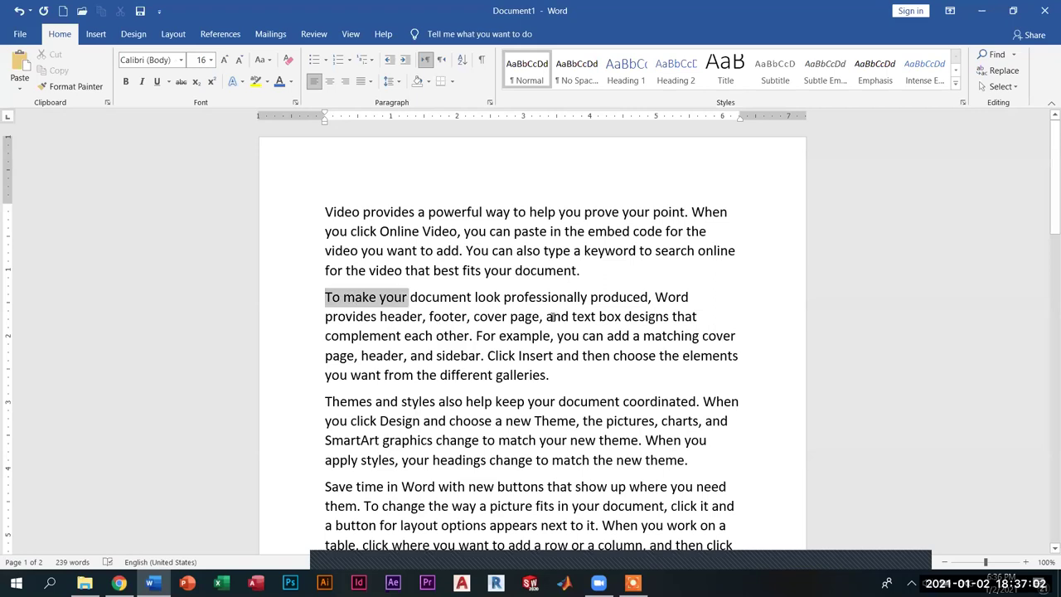
double_click(401, 317)
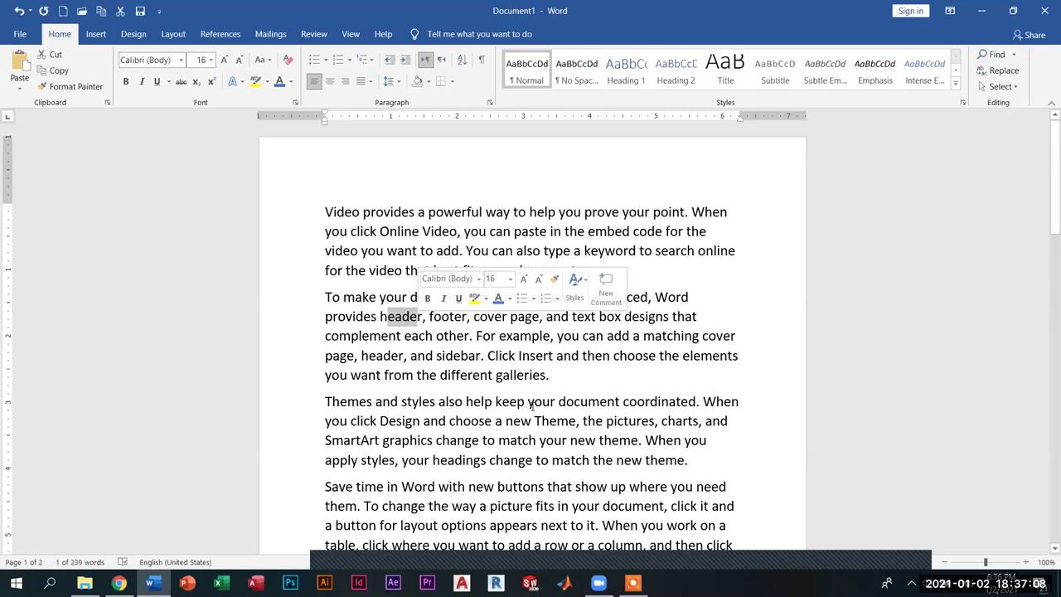
scroll(654, 432, down, 1)
click(677, 461)
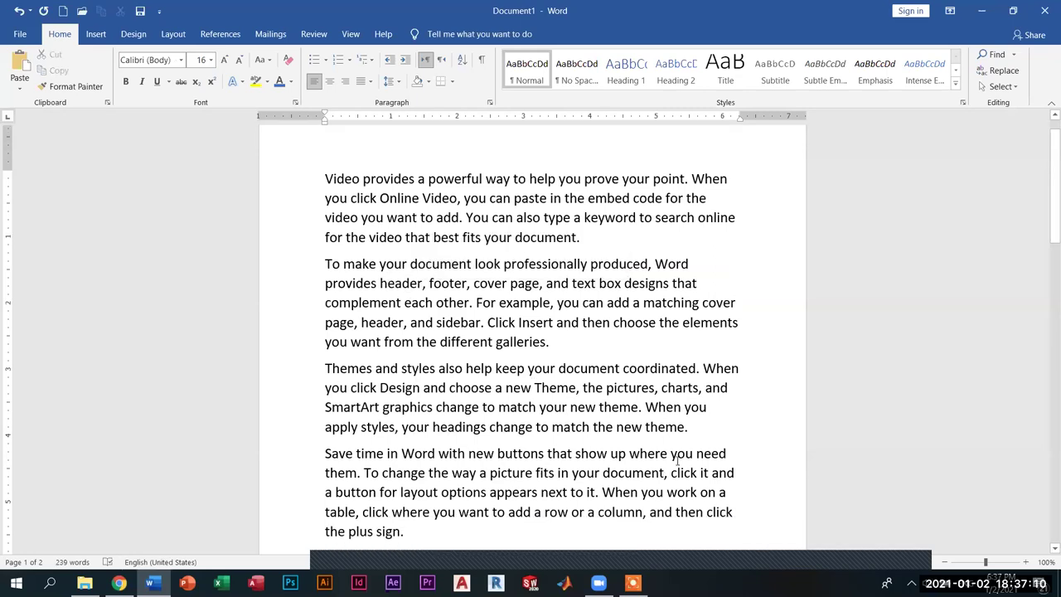
scroll(638, 481, down, 3)
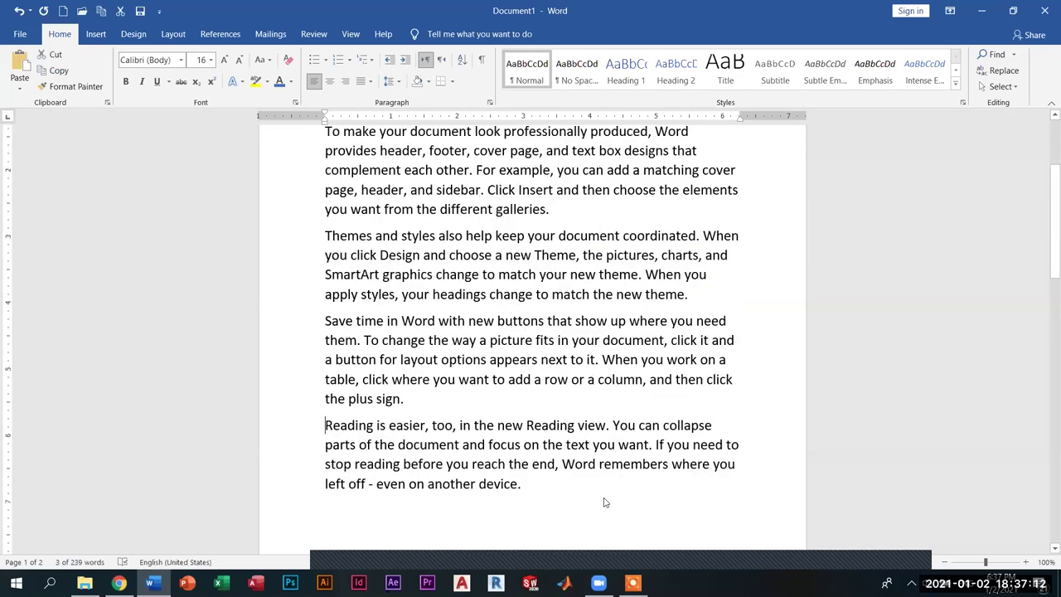
key(ctrl+shift+Right)
key(ctrl+shift+Right)
key(ctrl+shift+Right)
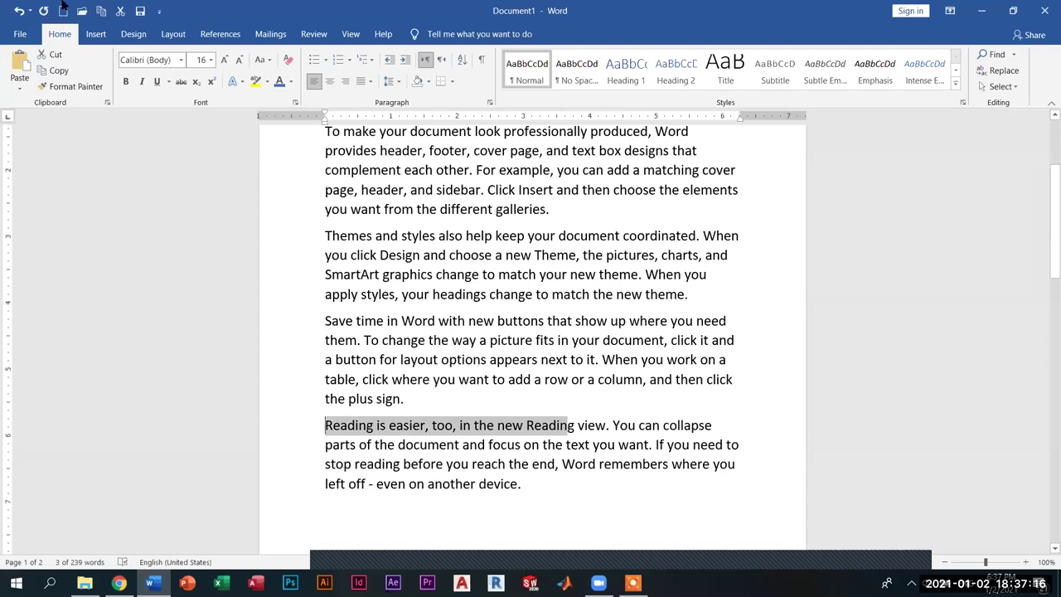
key(ctrl+shift+Down)
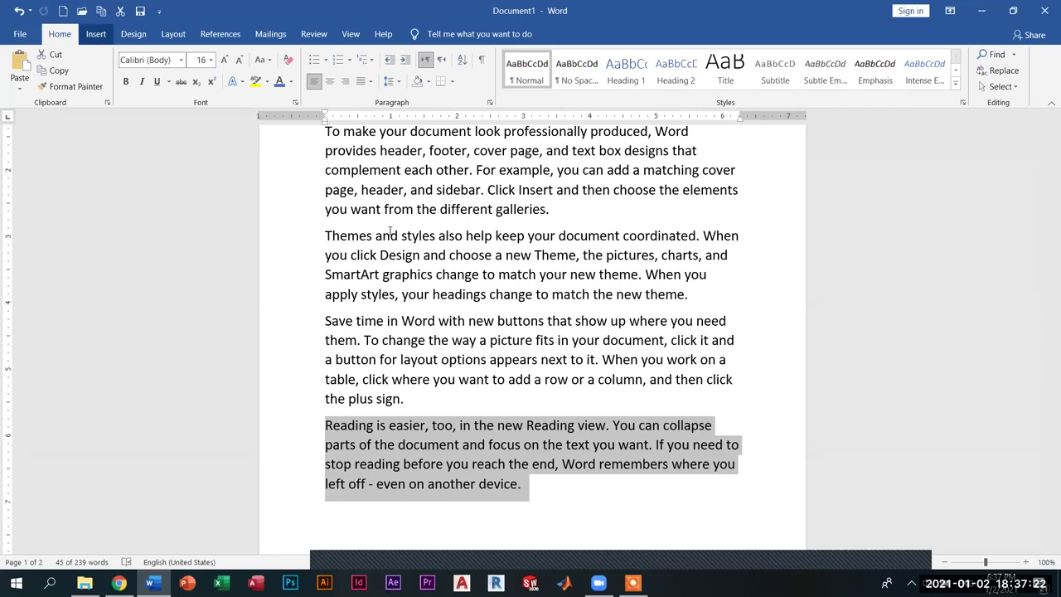
key(alt+n)
scroll(400, 228, up, 3)
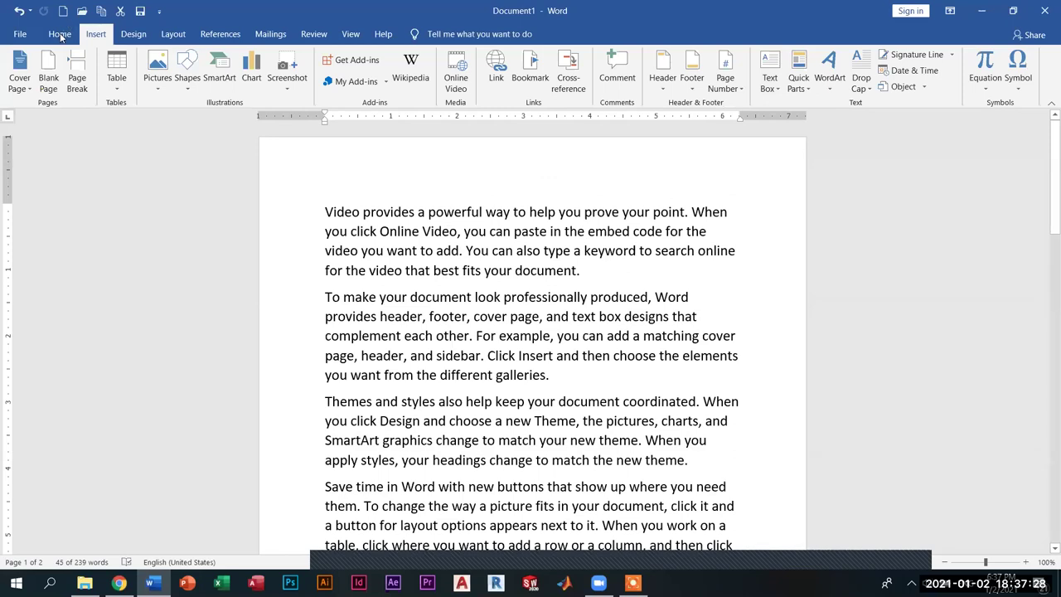
scroll(302, 208, down, 2)
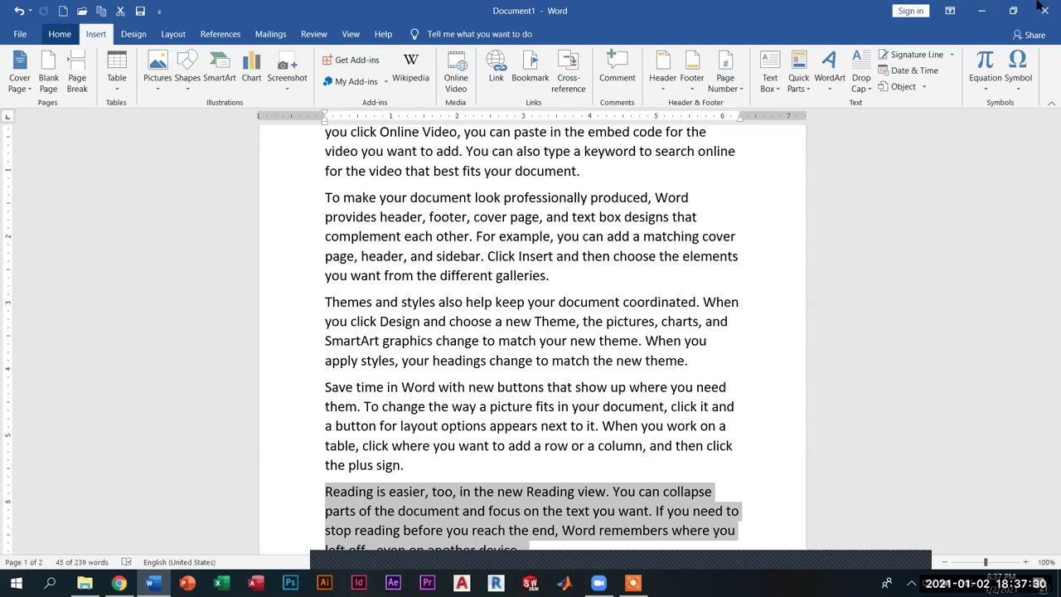
scroll(778, 306, down, 3)
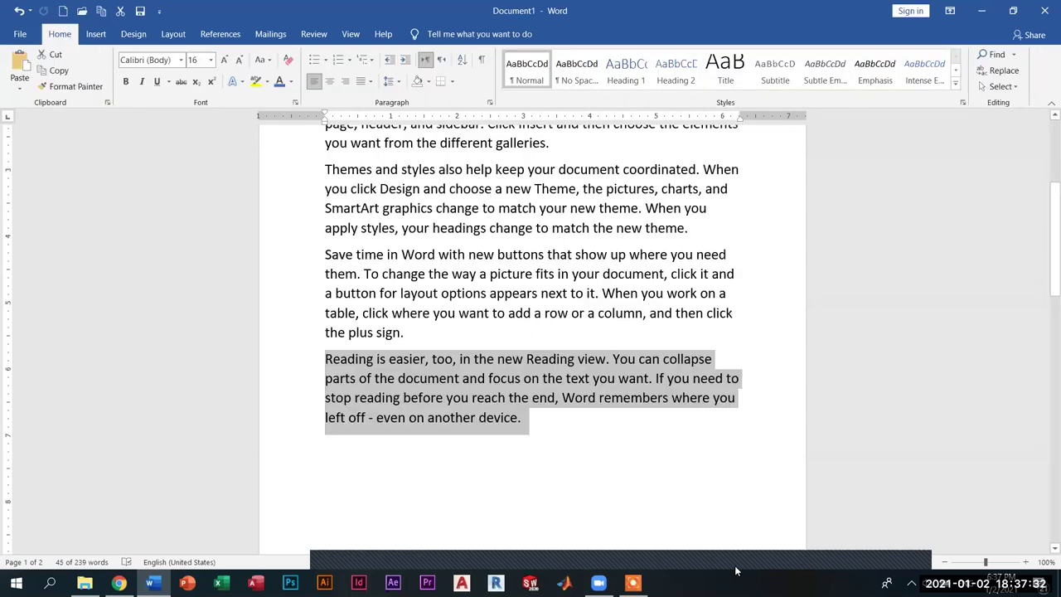
key(ctrl+a)
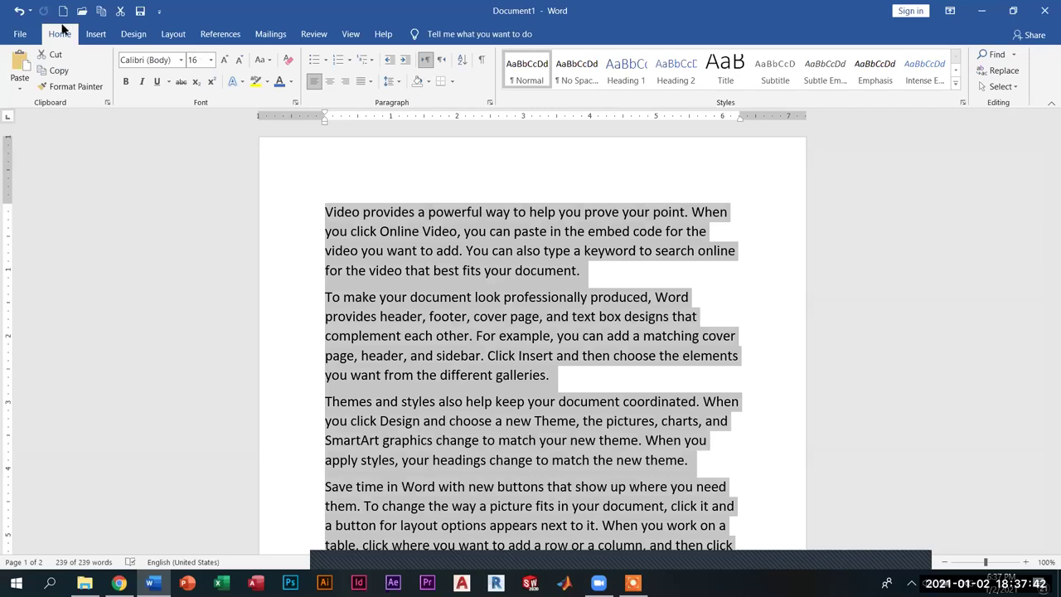
key(super+d)
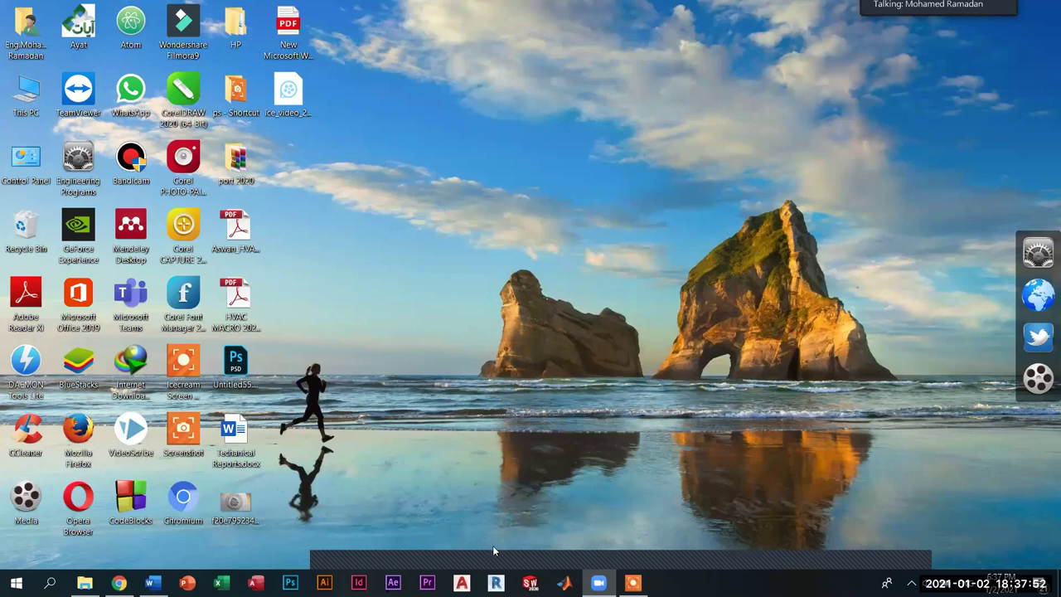
key(super+d)
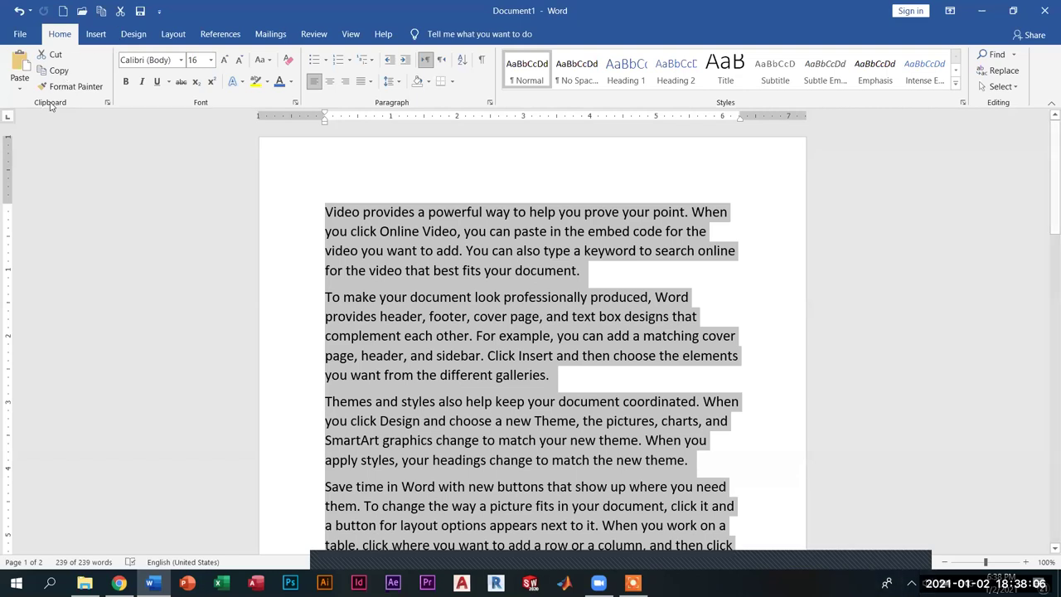
key(Left)
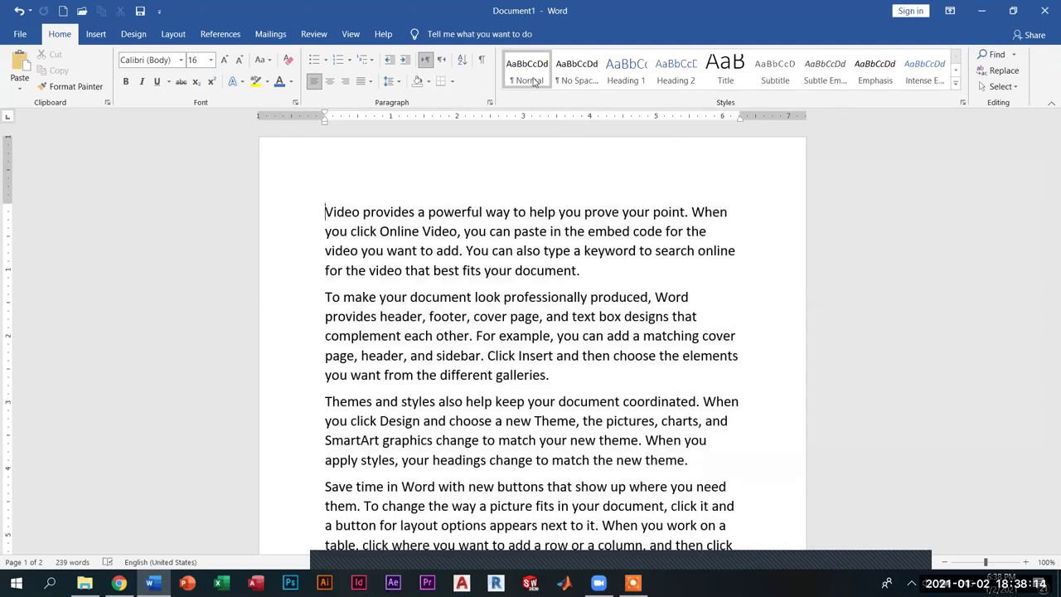
Move the cursor down a line and minimize Word to reveal the Zoom chat
scroll(139, 60, down, 1)
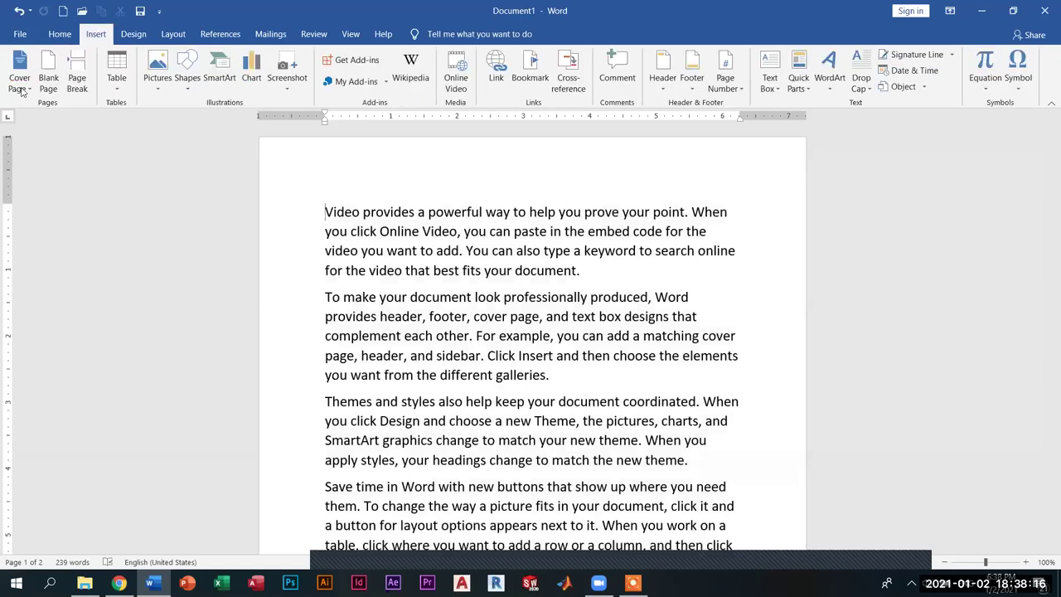
scroll(138, 60, up, 1)
key(Down)
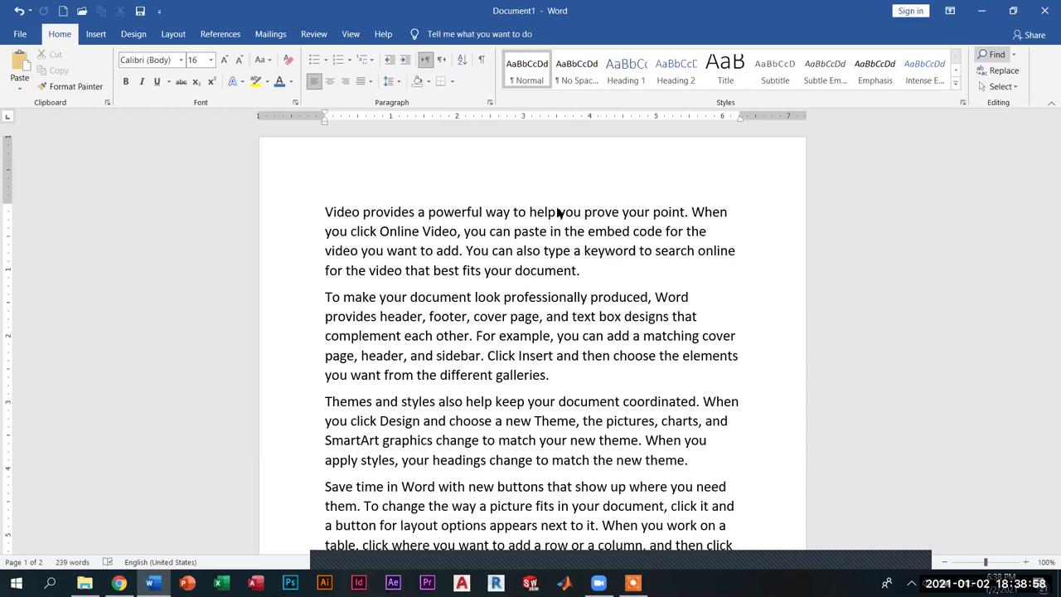
key(super+d)
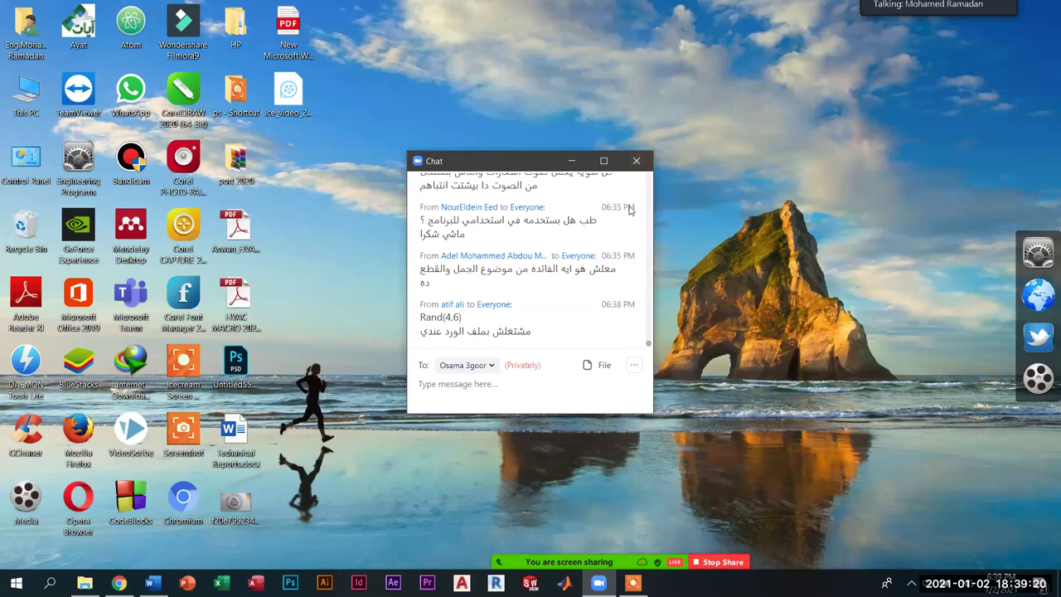
Close the Zoom chat, return to Word and select the first sample paragraph
click(648, 161)
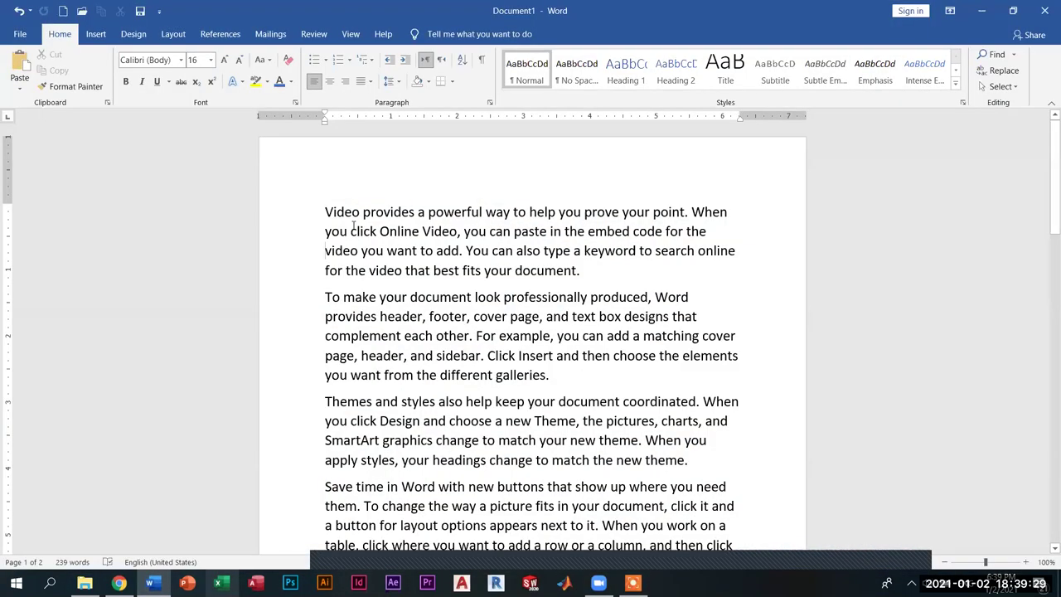
click(325, 214)
key(ctrl+shift+Down)
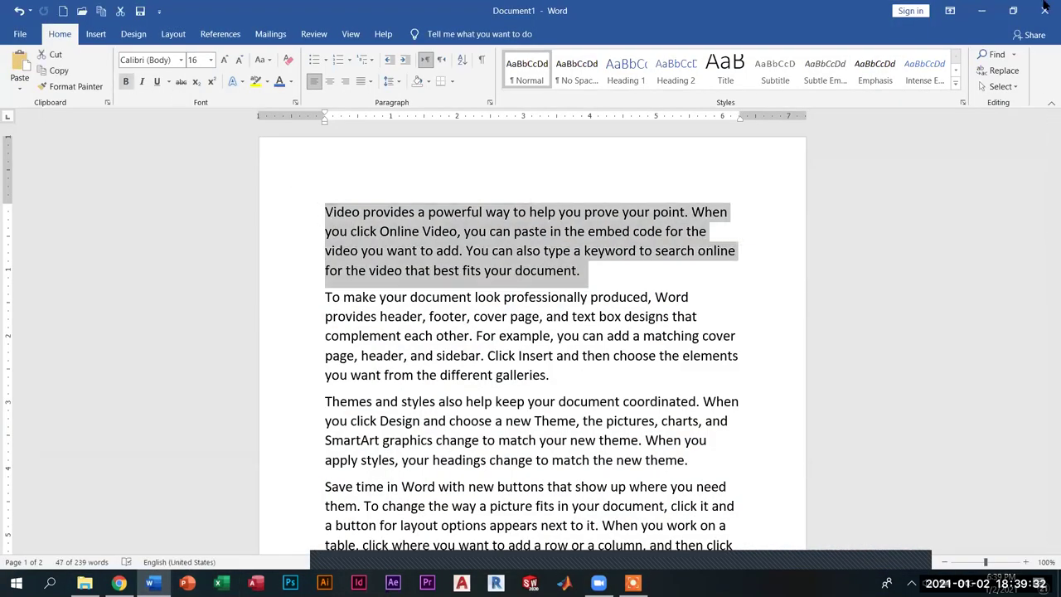
Make the whole first paragraph bold, italic and underlined
click(127, 83)
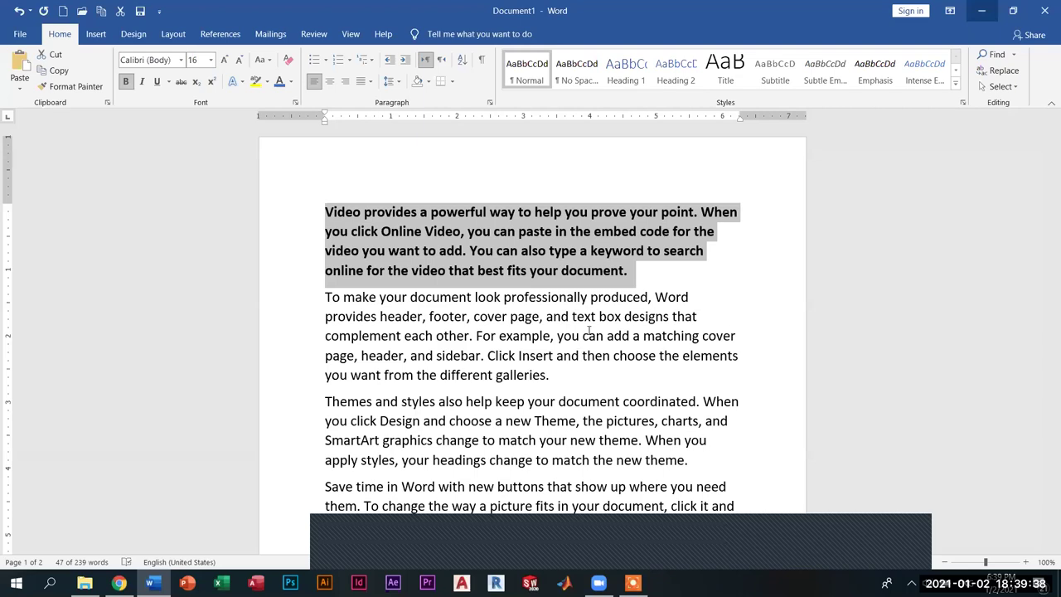
key(super+d)
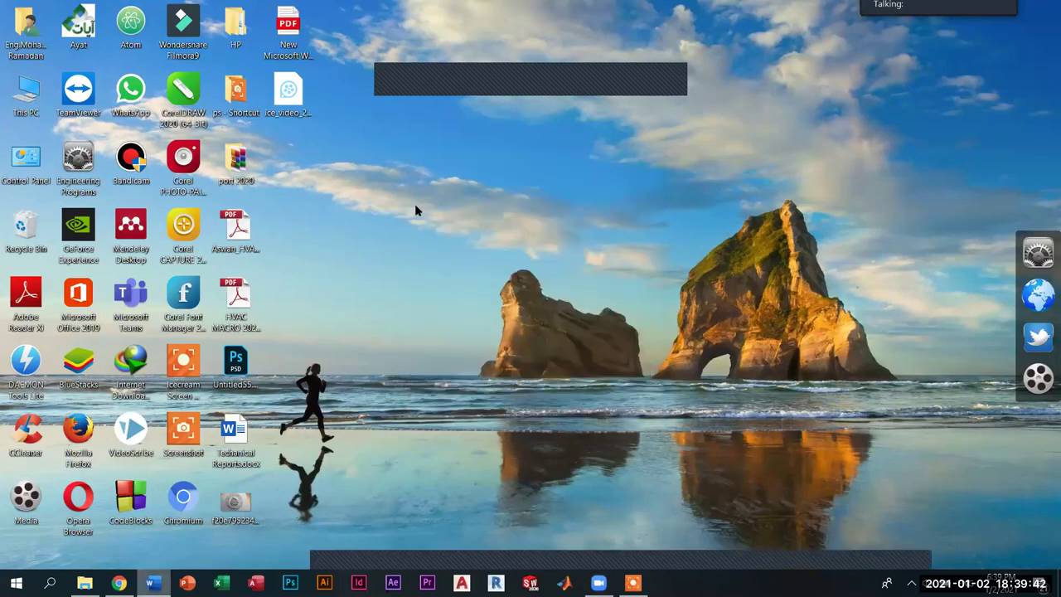
key(super+d)
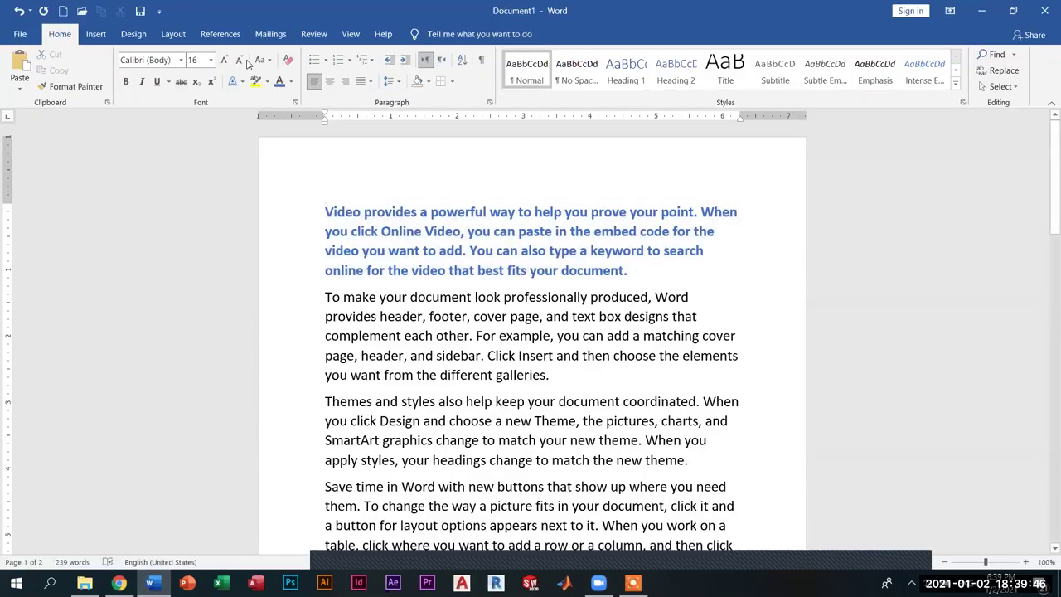
click(142, 83)
click(143, 86)
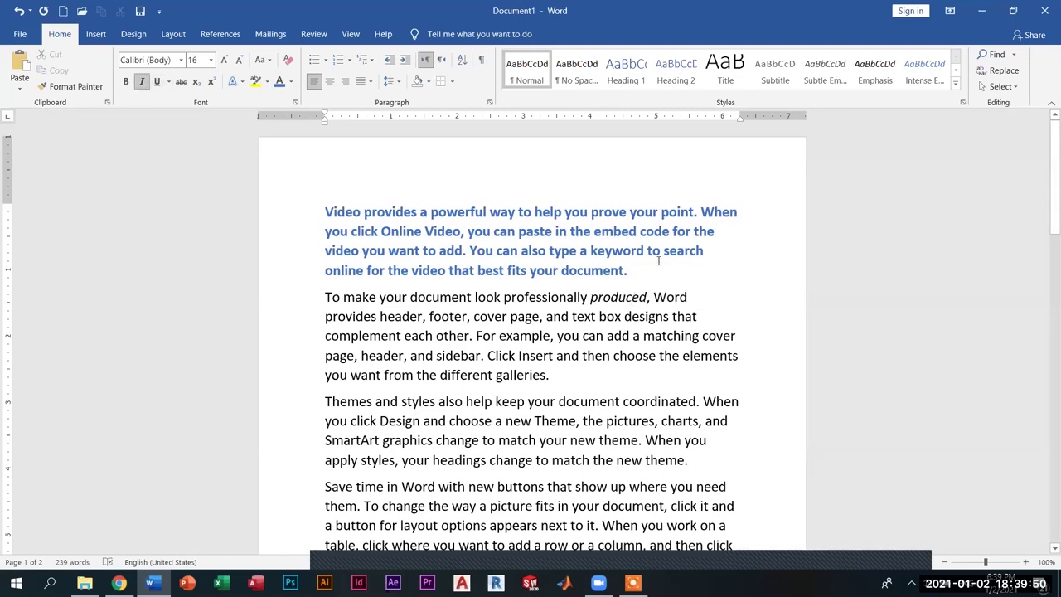
drag(628, 270, 273, 161)
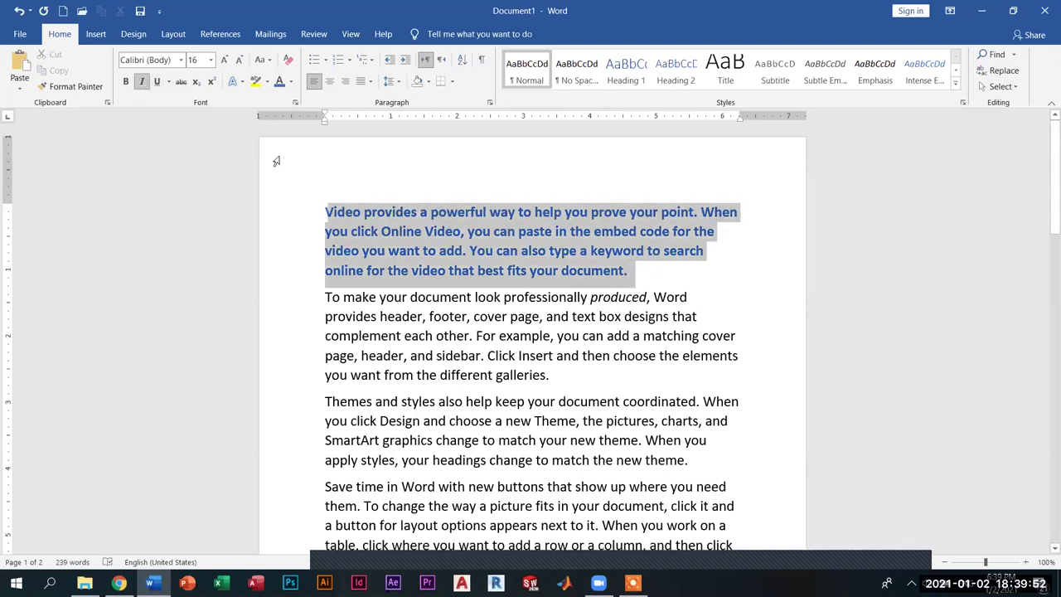
click(143, 83)
click(157, 81)
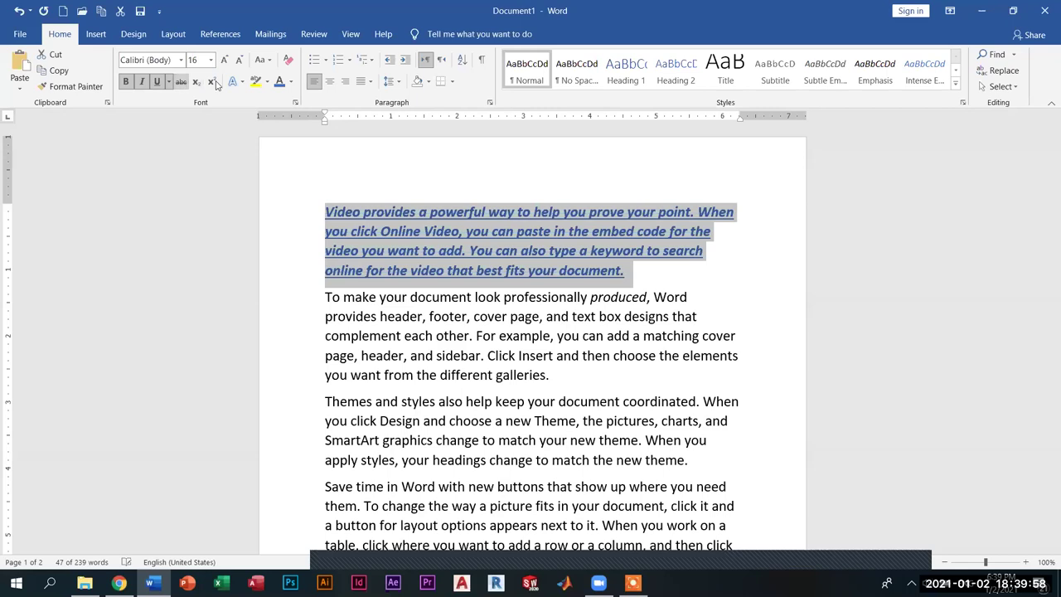
Give the first paragraph an orange text effect, undoing a blue preset, then select second-paragraph text
click(241, 82)
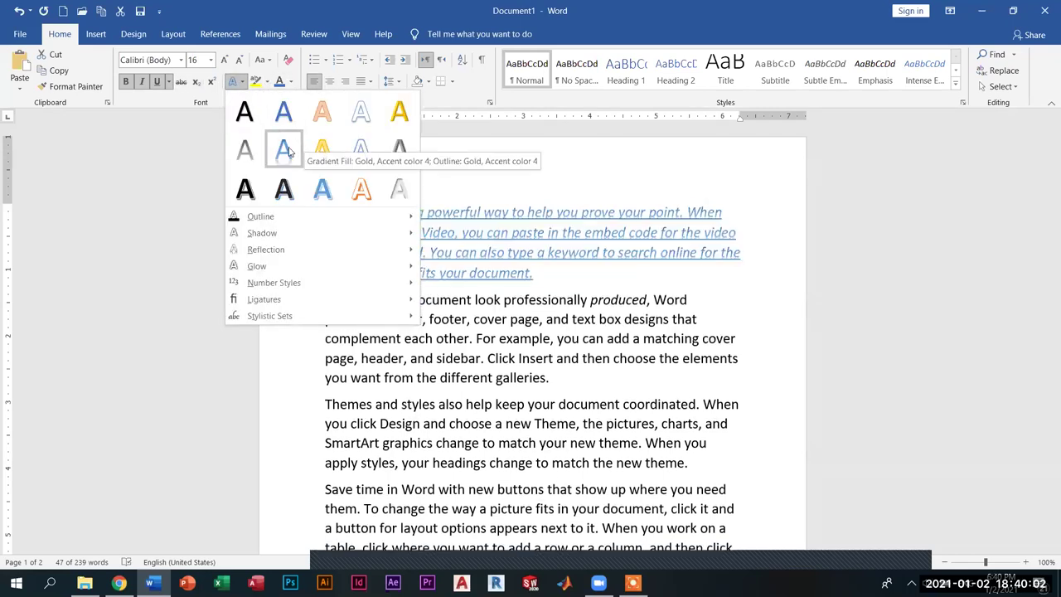
click(455, 236)
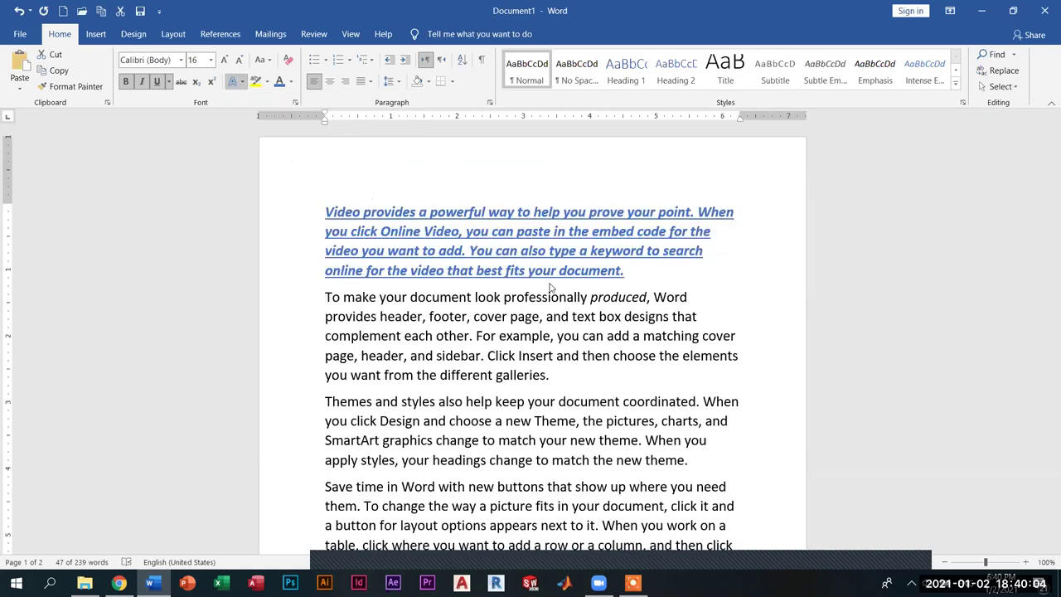
key(ctrl+z)
click(257, 213)
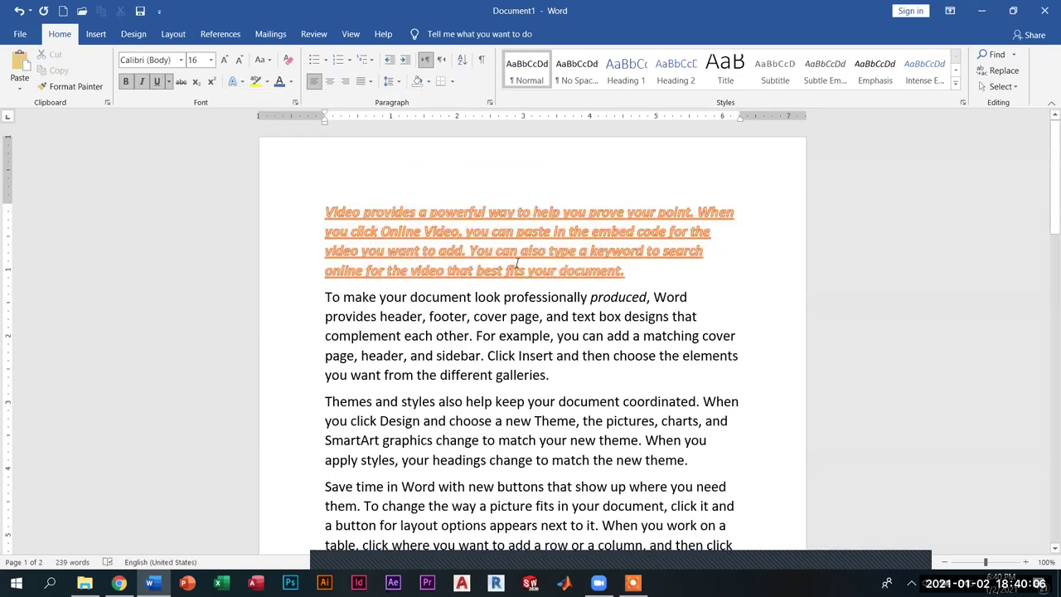
double_click(257, 213)
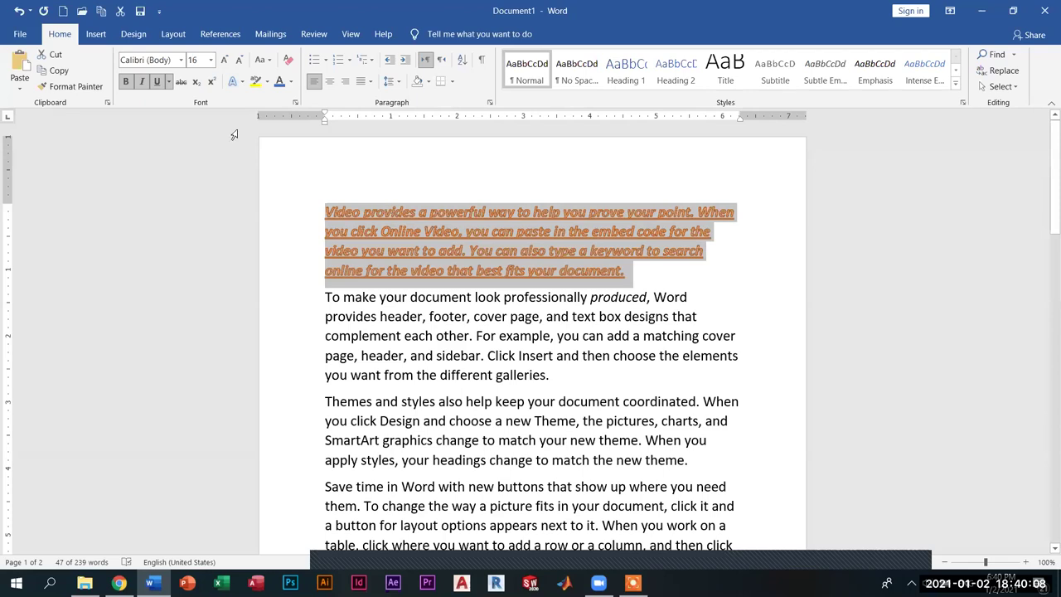
click(654, 275)
drag(573, 383, 317, 275)
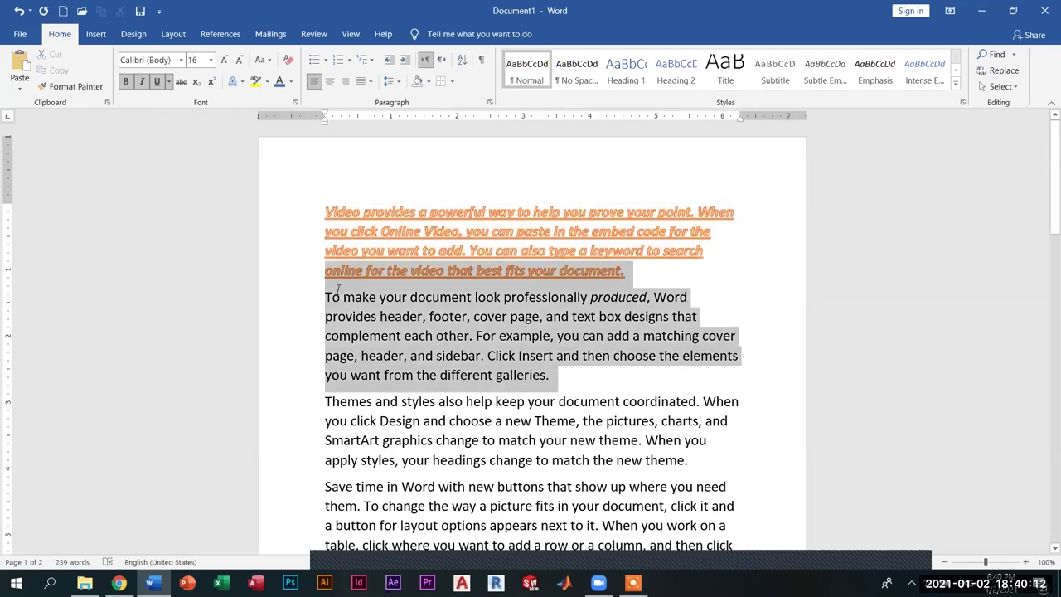
Copy the first paragraph's formatting onto the second paragraph using Format Painter
drag(568, 383, 315, 300)
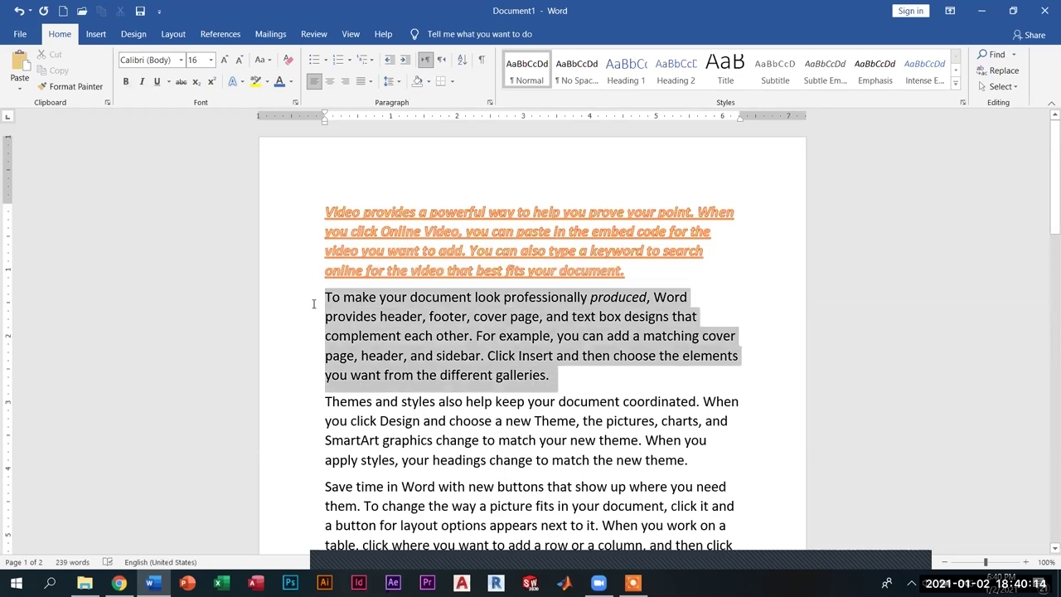
drag(629, 277, 322, 208)
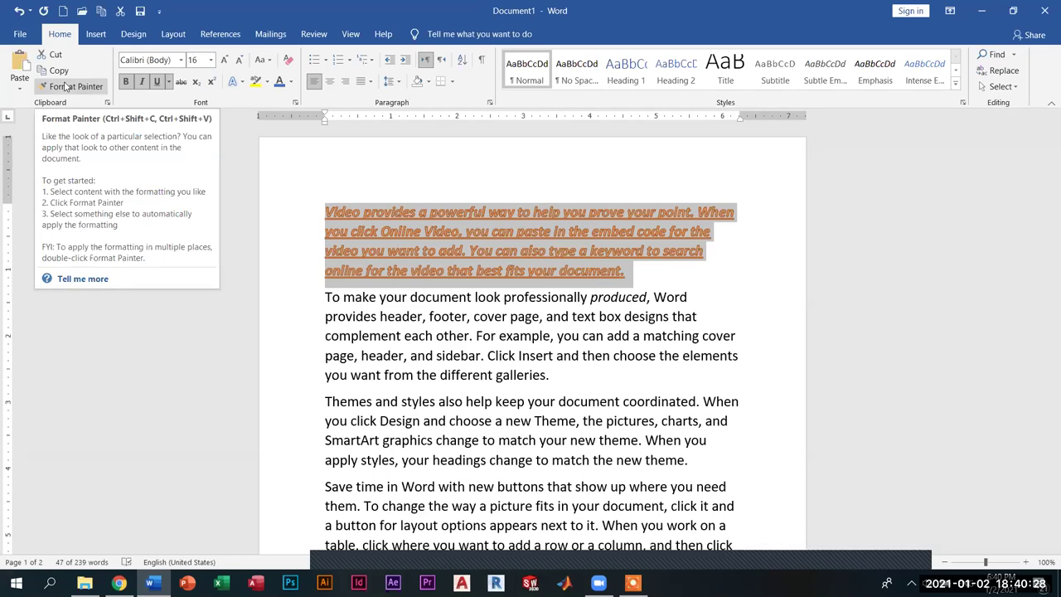
click(65, 87)
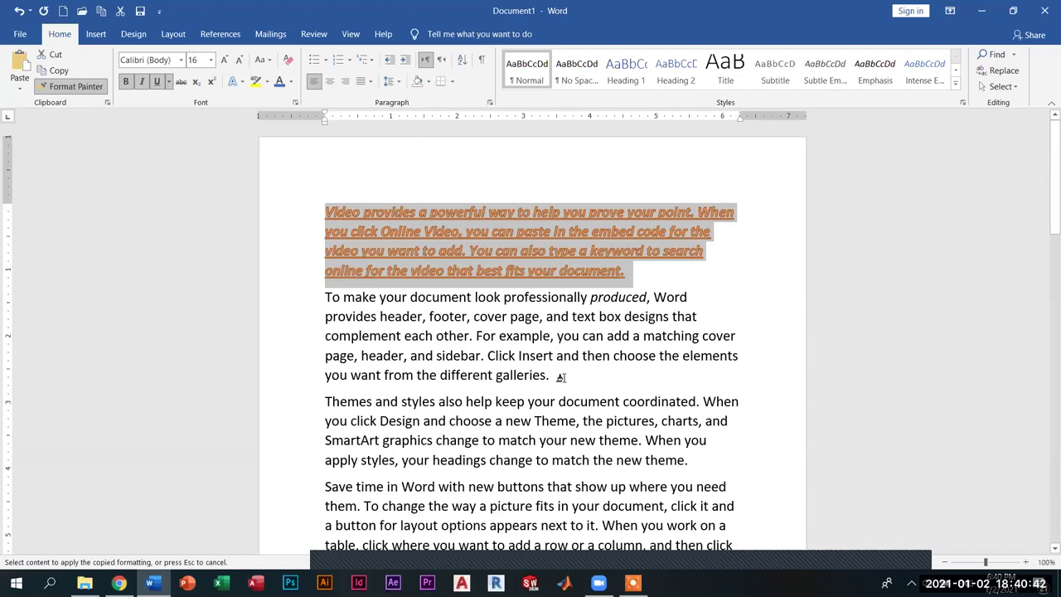
drag(559, 377, 335, 306)
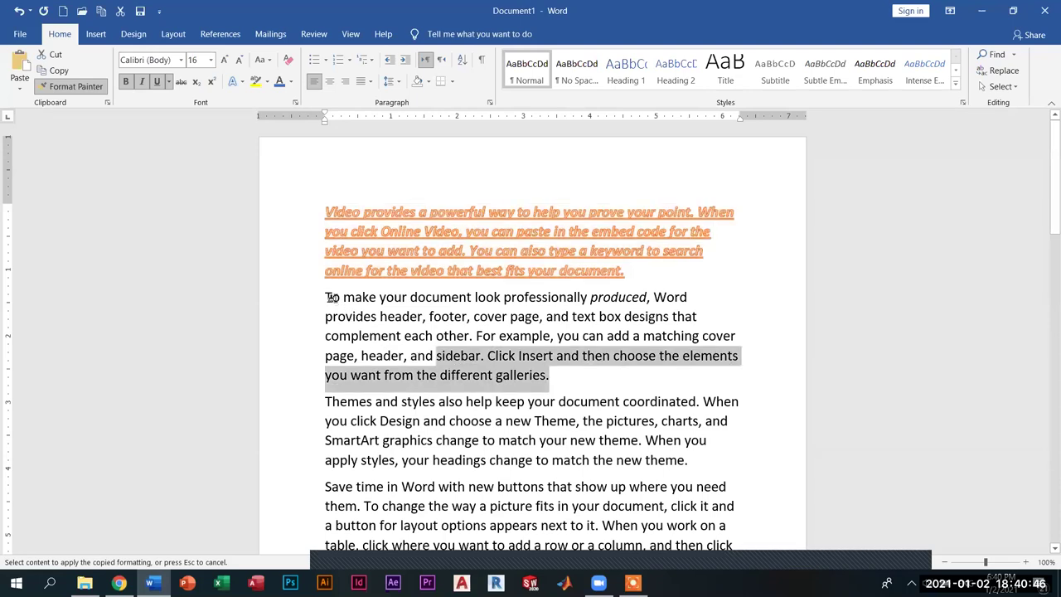
drag(331, 298, 352, 325)
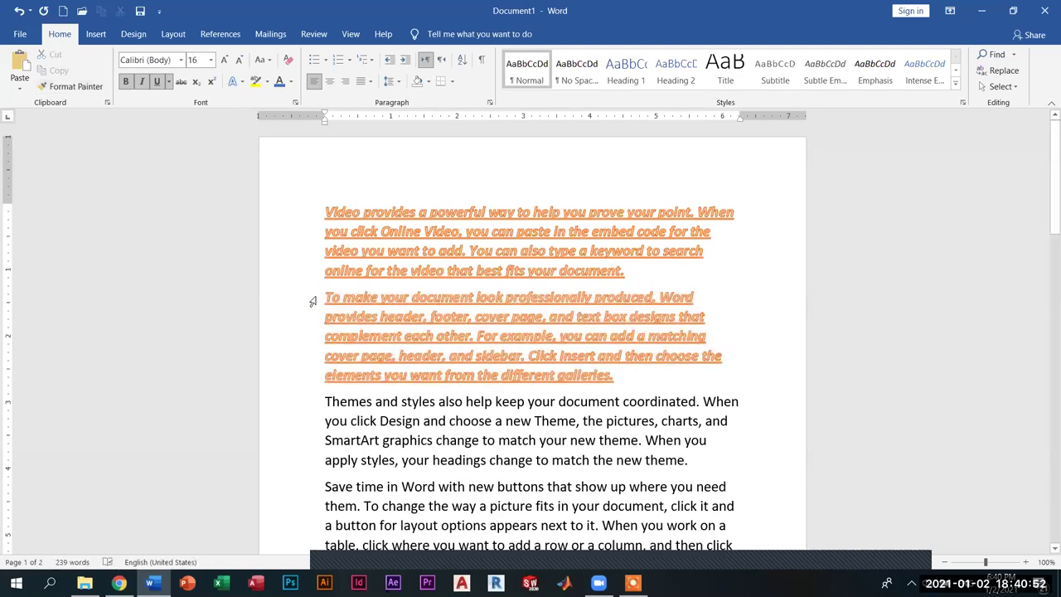
scroll(60, 83, down, 1)
scroll(62, 88, down, 1)
click(62, 88)
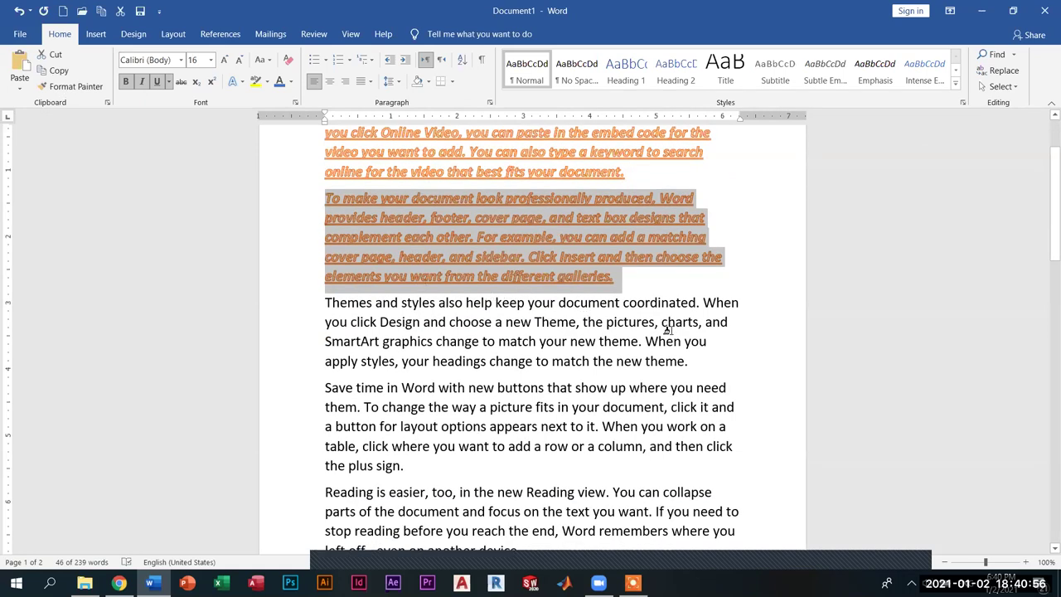
Undo the painted formatting so the second paragraph is plain, then minimize Word
scroll(707, 330, down, 1)
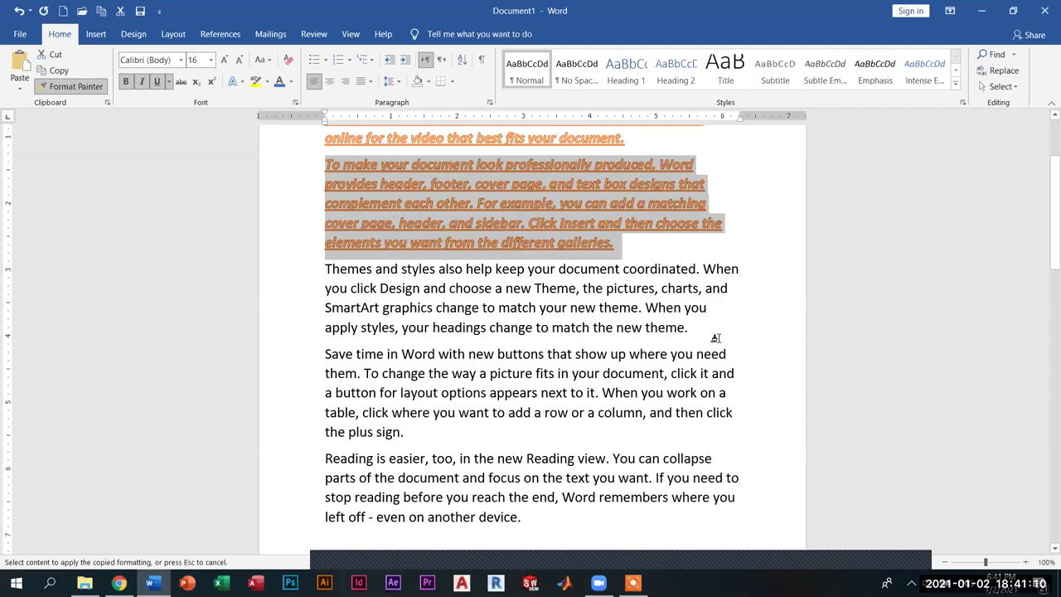
click(715, 338)
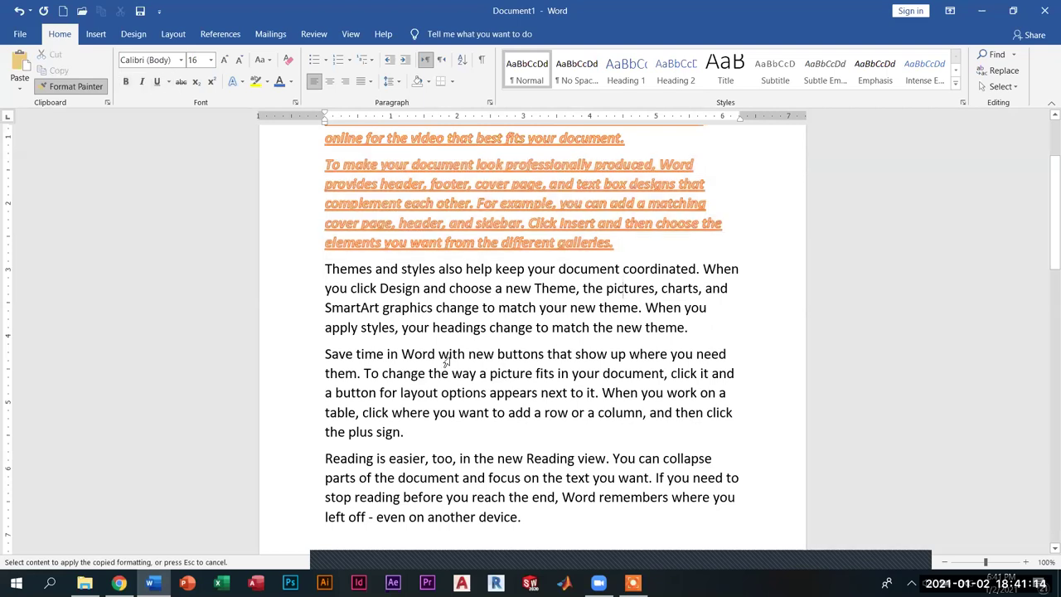
scroll(550, 322, down, 5)
click(548, 316)
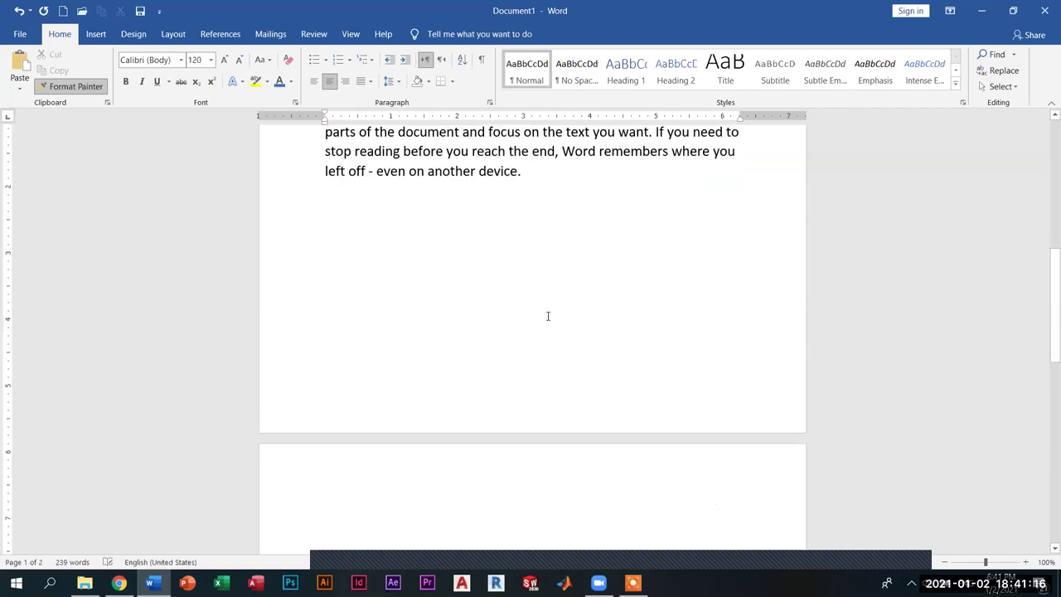
key(ctrl+z)
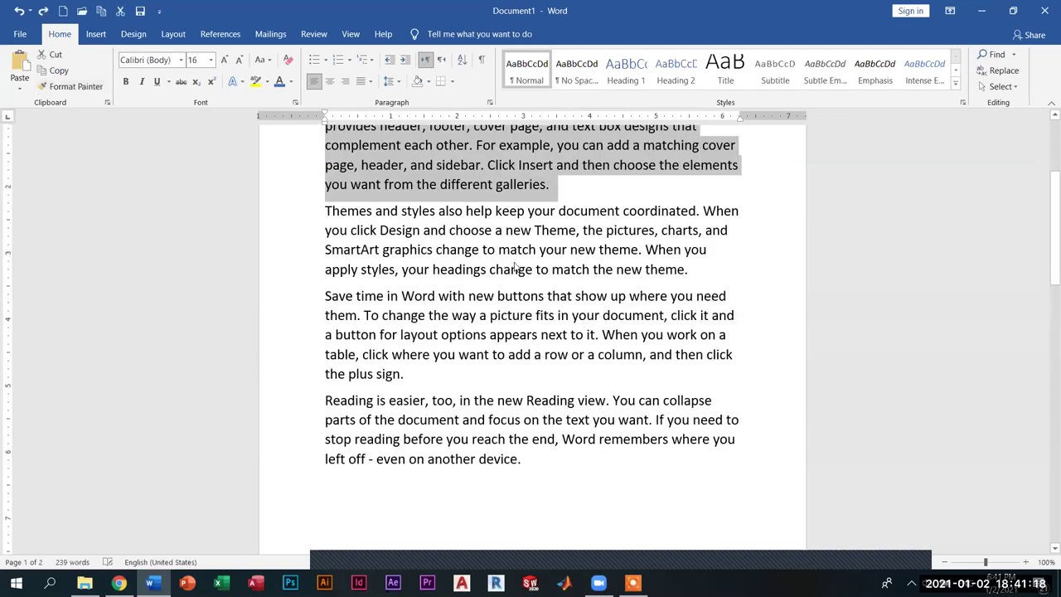
scroll(514, 266, up, 2)
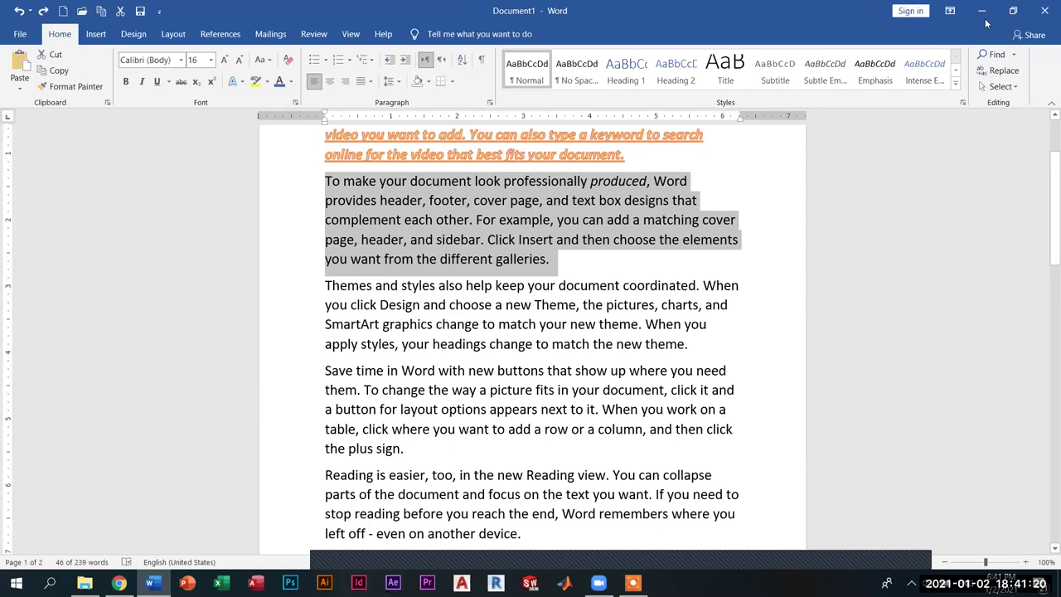
key(ctrl+z)
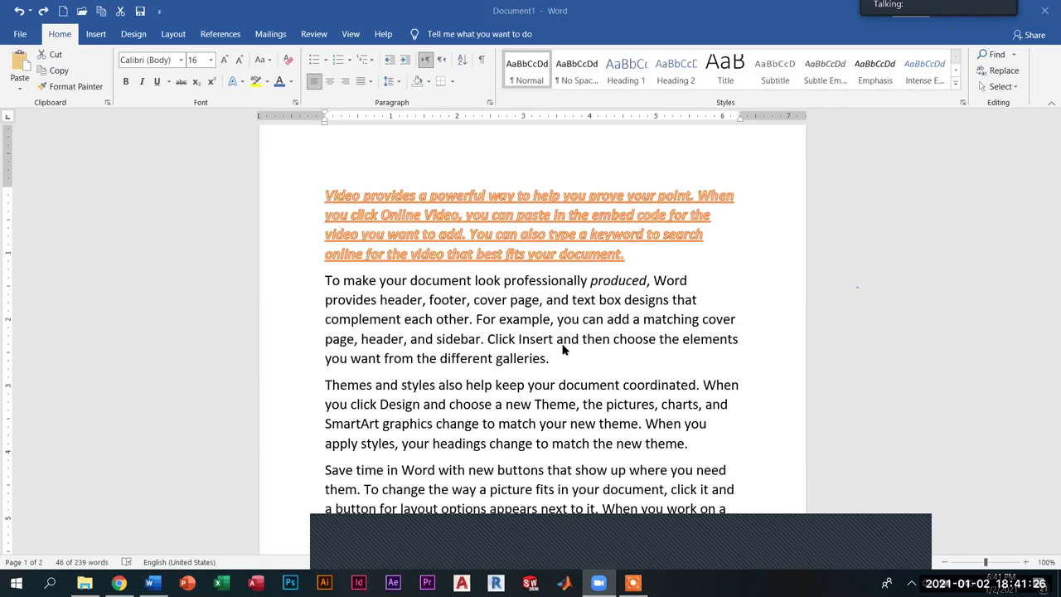
key(super+d)
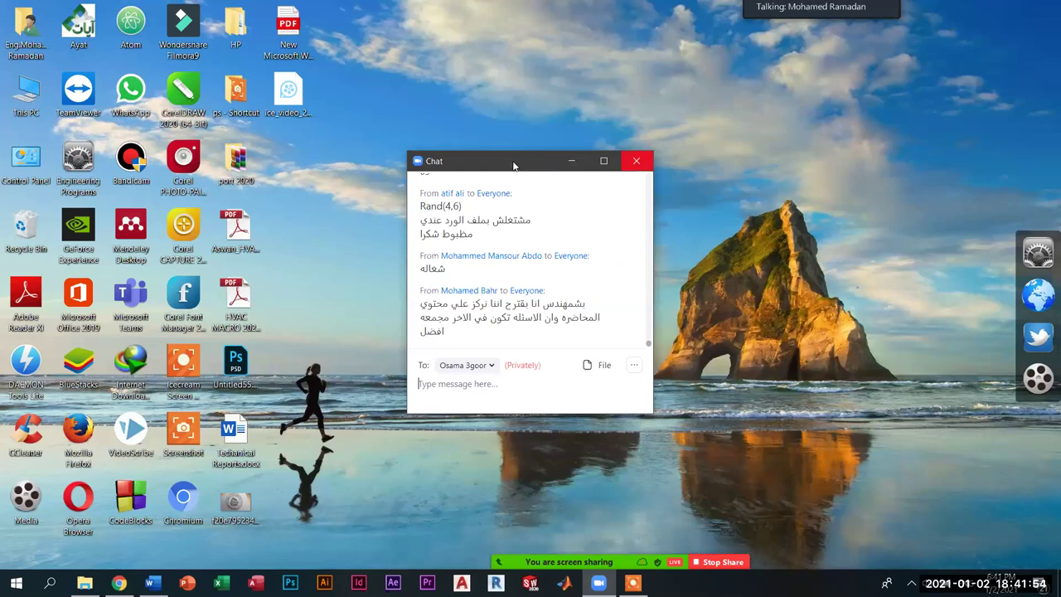
Close the Zoom meeting chat window to get back to the Word document
click(636, 161)
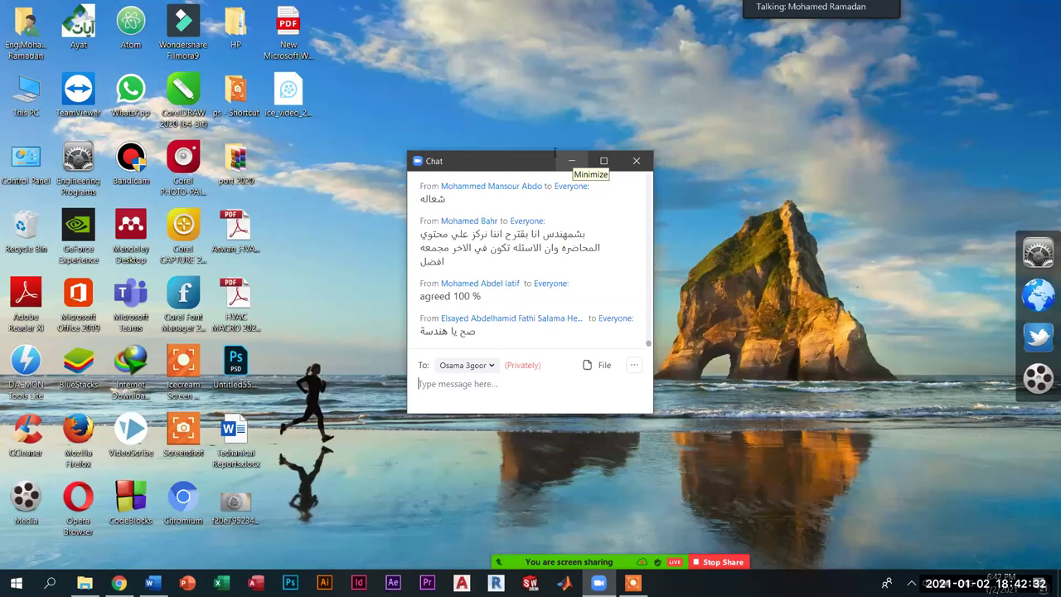
click(633, 560)
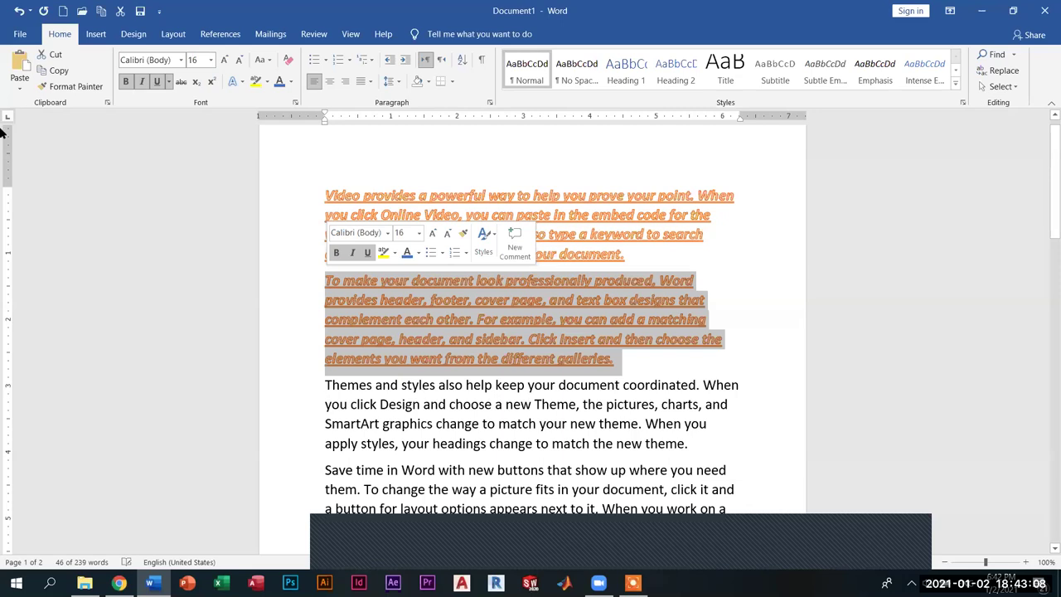
key(super+d)
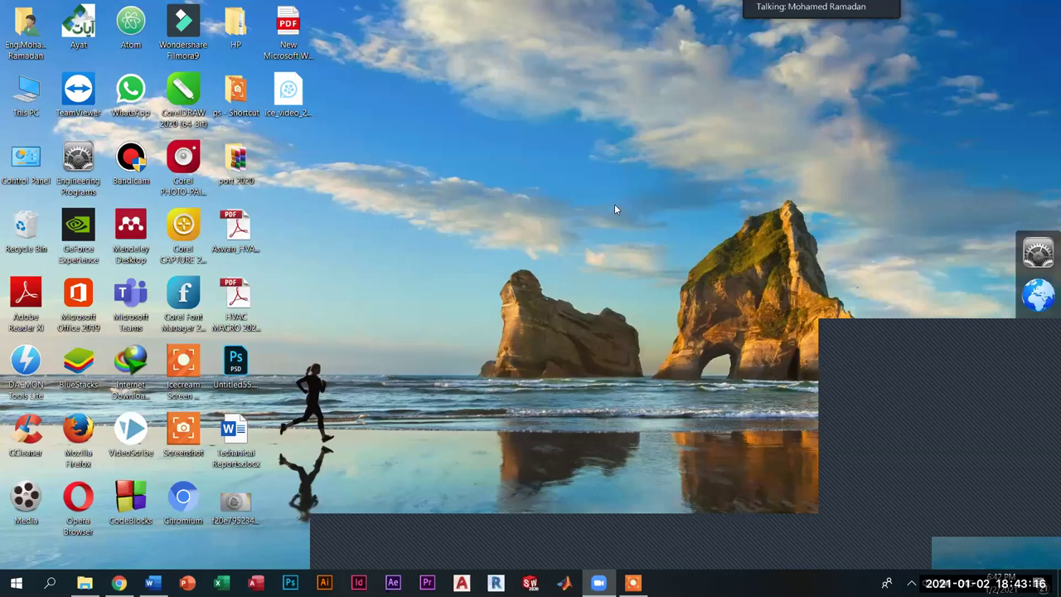
key(alt+Tab)
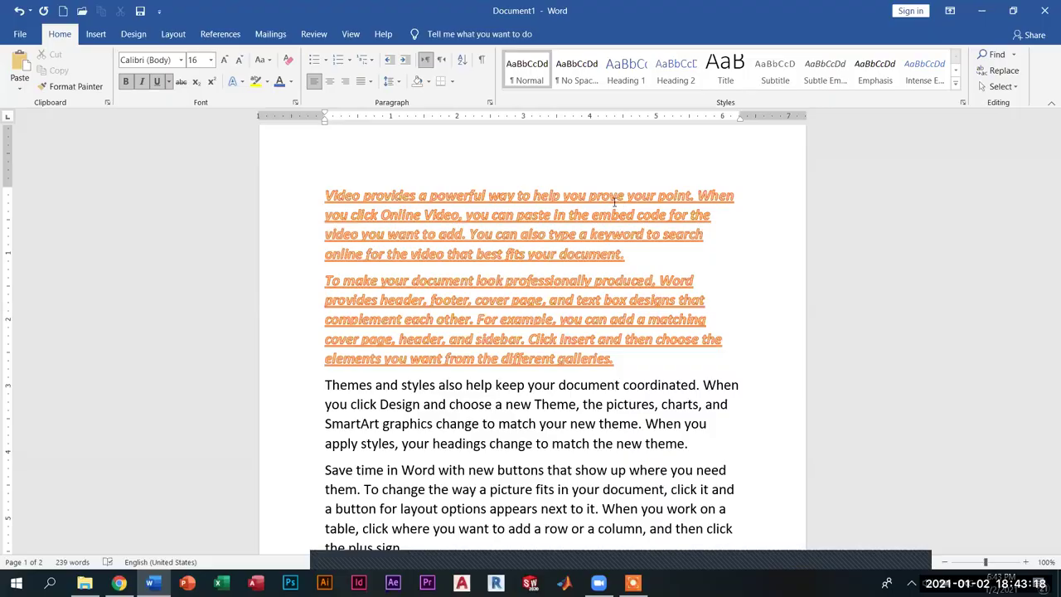
key(alt+Tab)
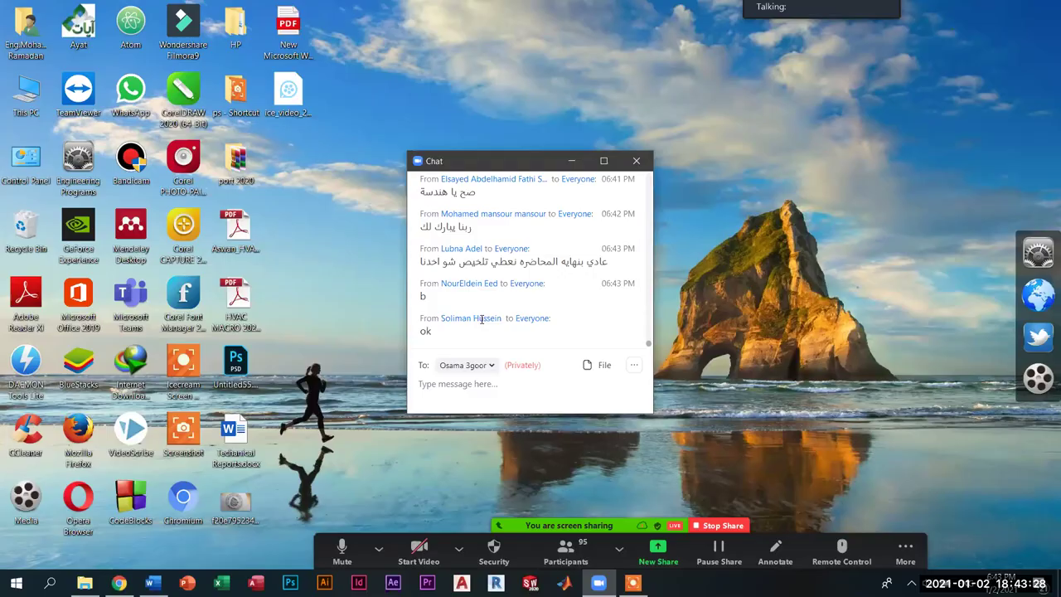
key(alt+Tab)
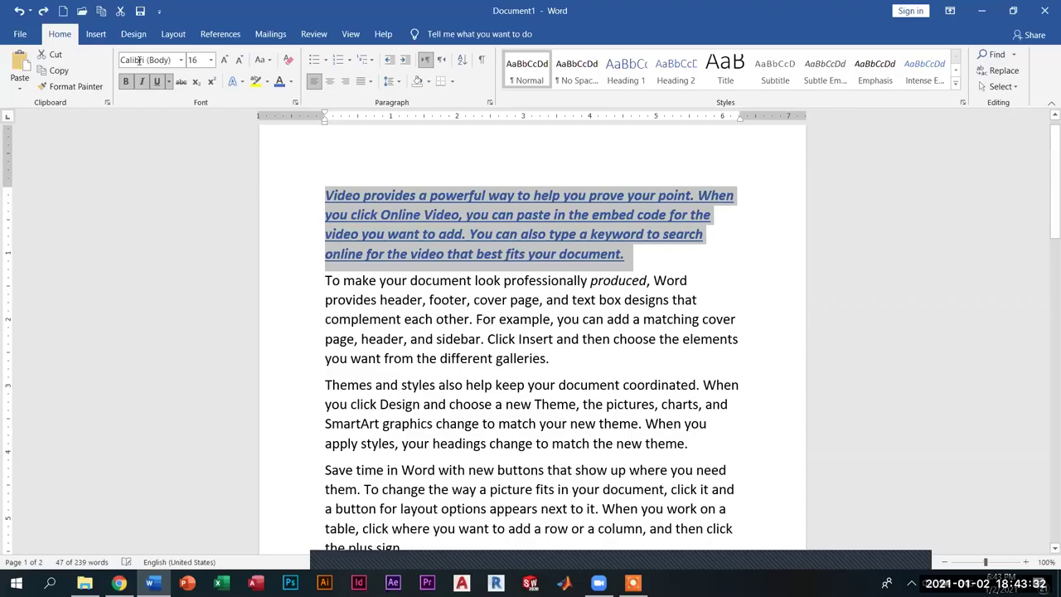
Undo twice to remove italic, underline, bold and the orange effect from the first paragraph
key(ctrl+z)
key(ctrl+z)
key(ctrl+z)
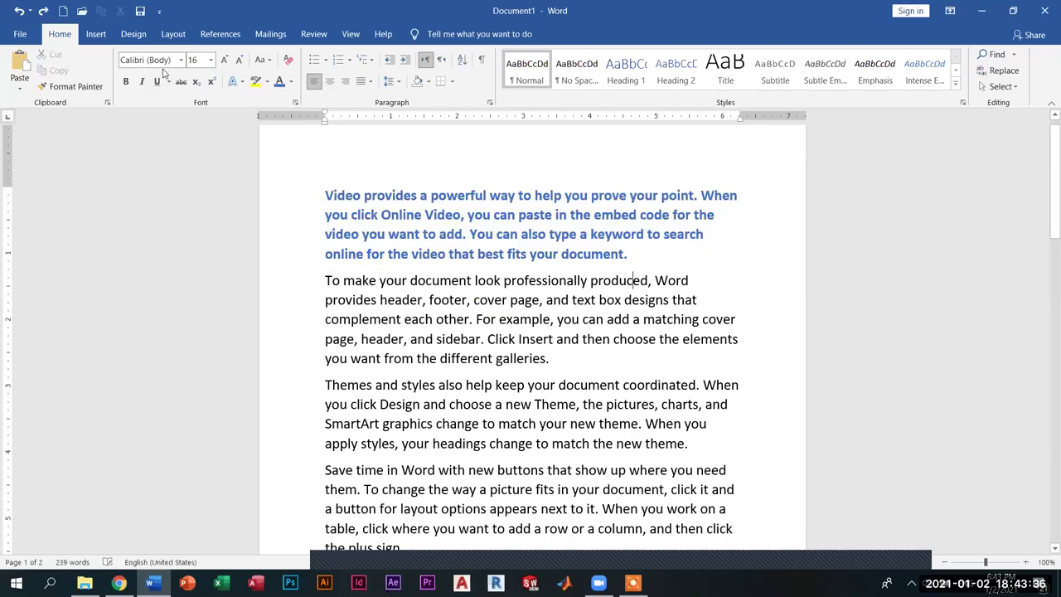
key(ctrl+z)
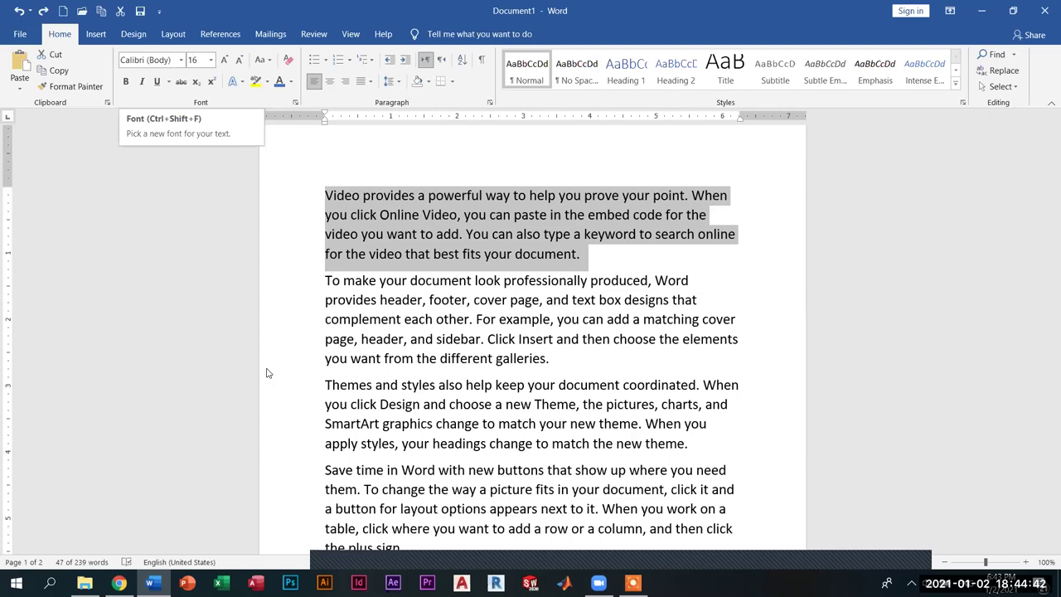
Set the first paragraph in the Algerian font and scroll the font list toward Aldhabi
click(181, 60)
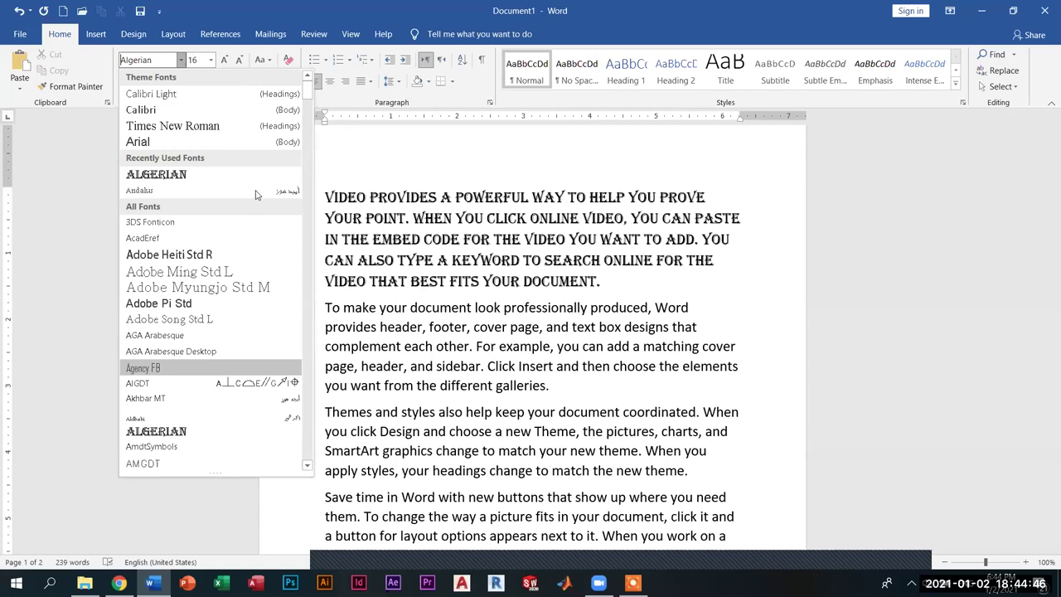
scroll(267, 263, down, 5)
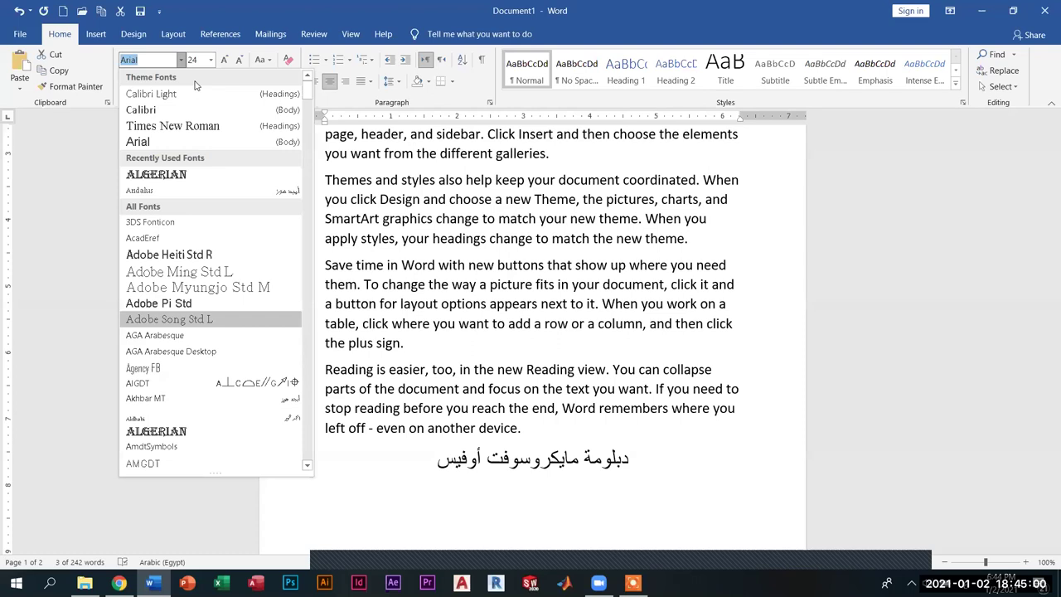
Apply Diwani Letter to the 24 pt Arabic line at the end of the document
scroll(228, 369, down, 2)
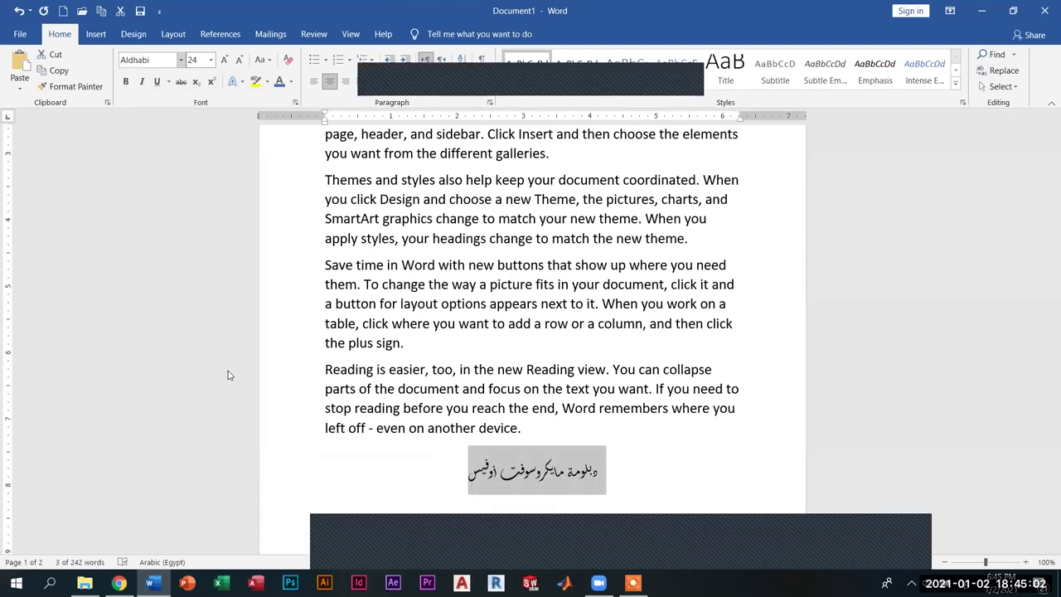
scroll(229, 376, down, 3)
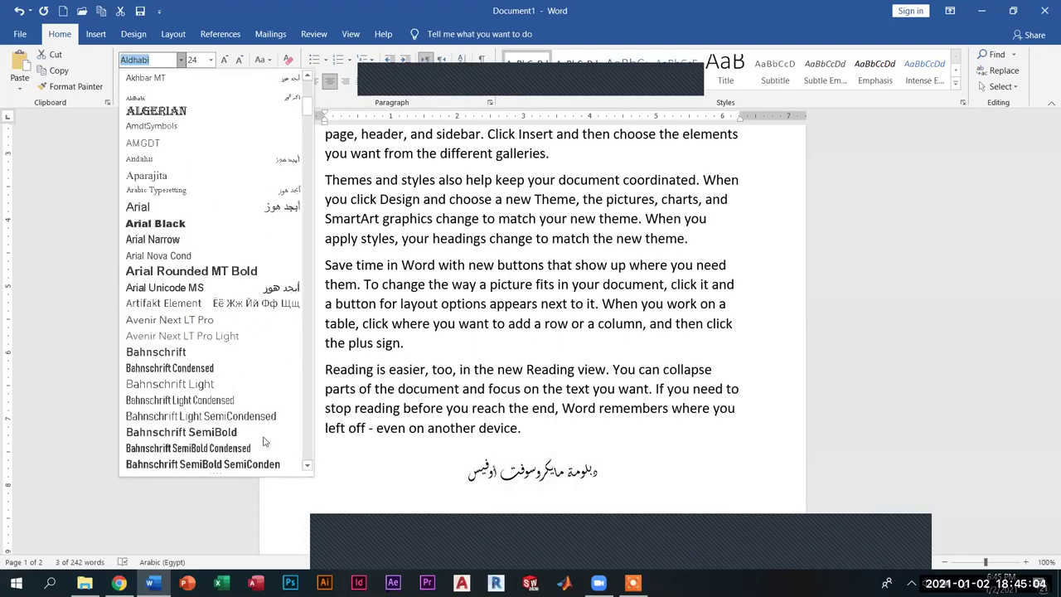
scroll(266, 443, down, 5)
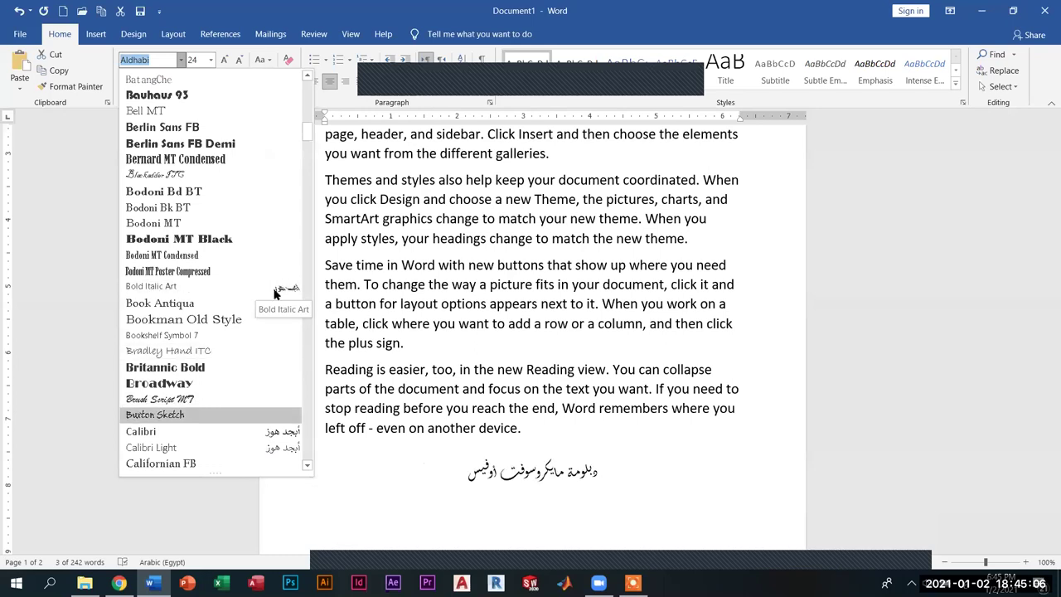
scroll(268, 396, down, 3)
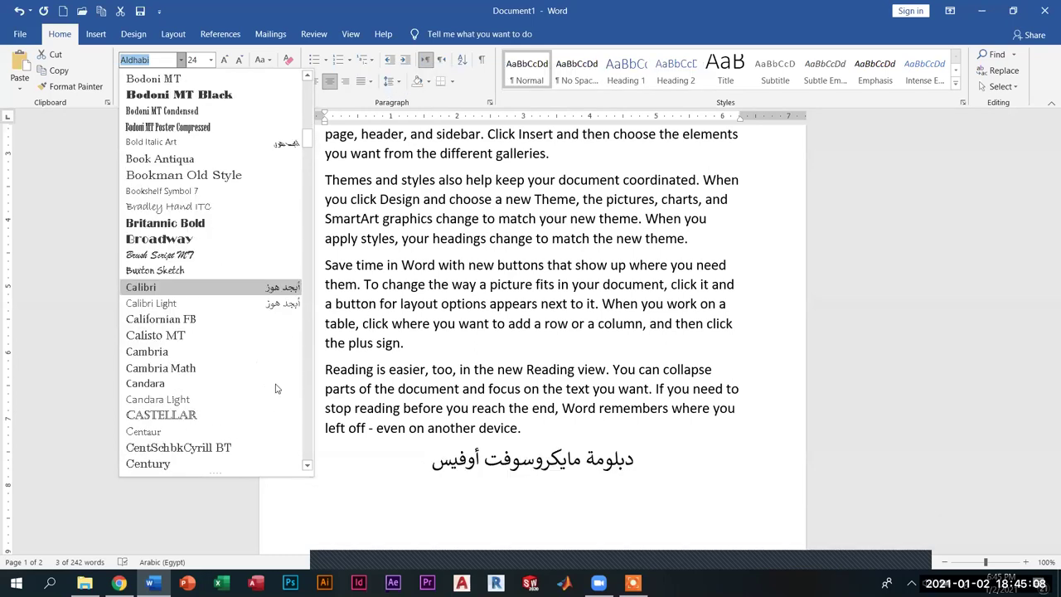
scroll(276, 387, down, 7)
scroll(276, 387, down, 4)
scroll(276, 387, down, 2)
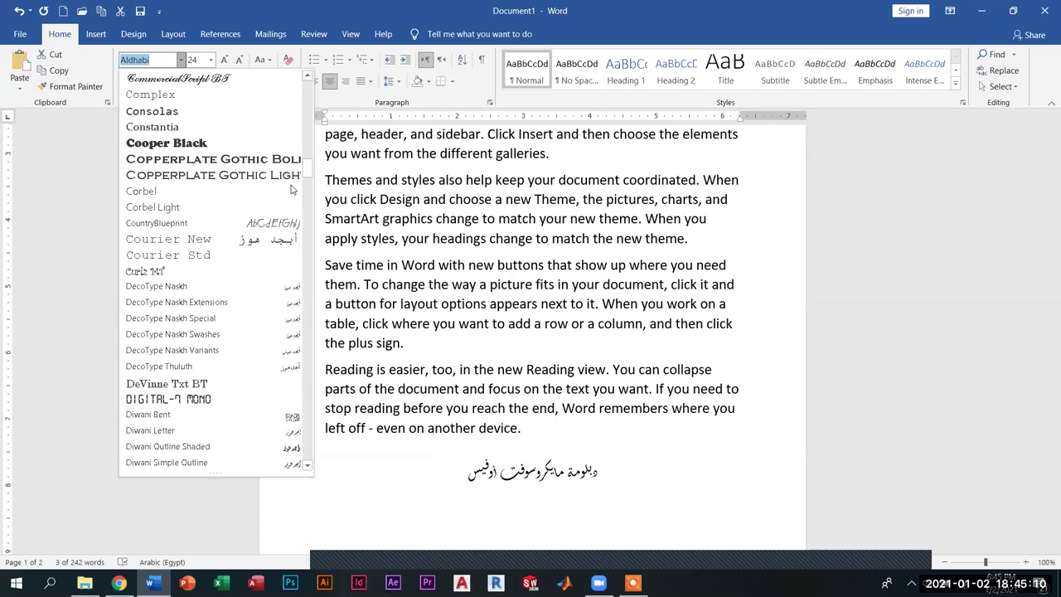
scroll(276, 388, down, 5)
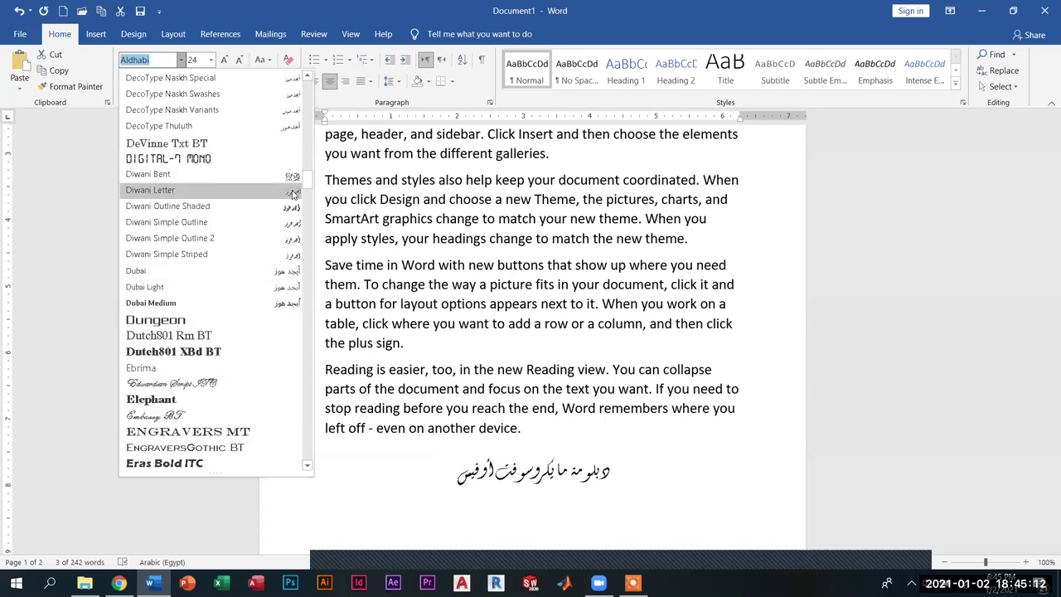
key(Return)
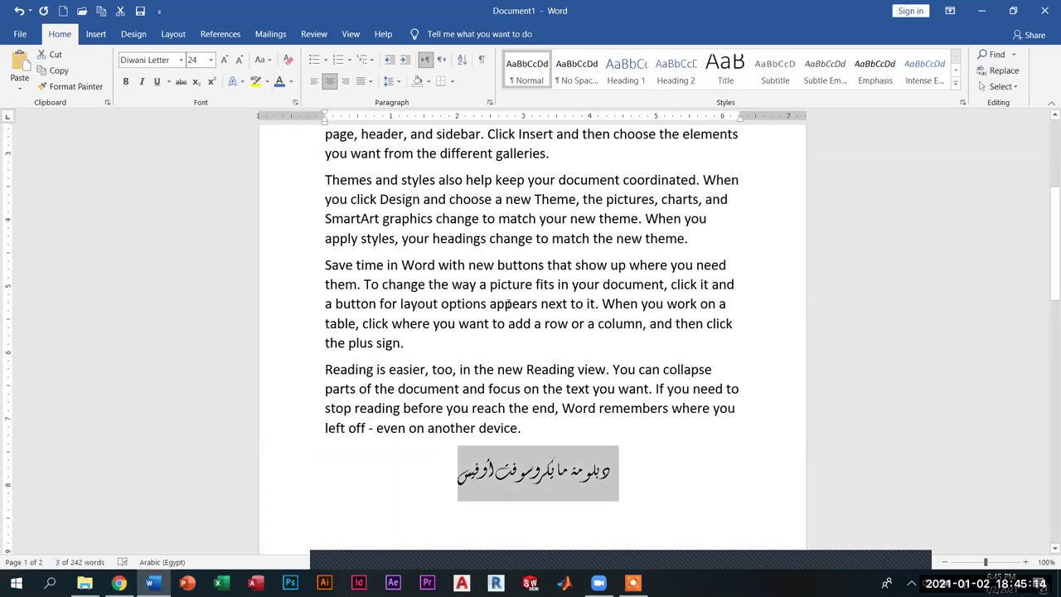
scroll(509, 304, up, 1)
scroll(508, 304, up, 1)
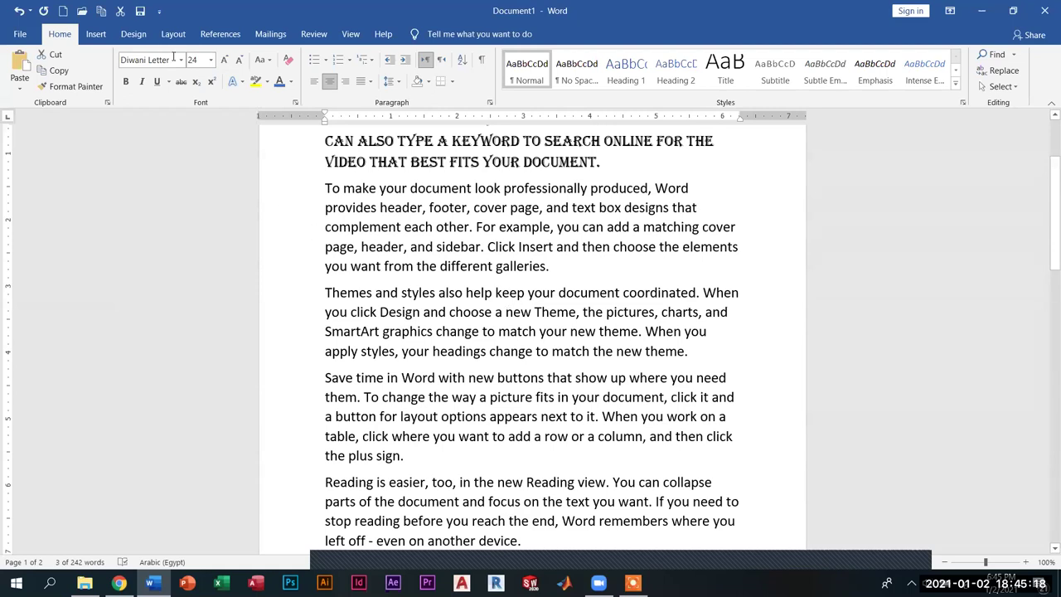
Set the first paragraph in Bahnschrift SemiBold Condensed
scroll(179, 61, up, 2)
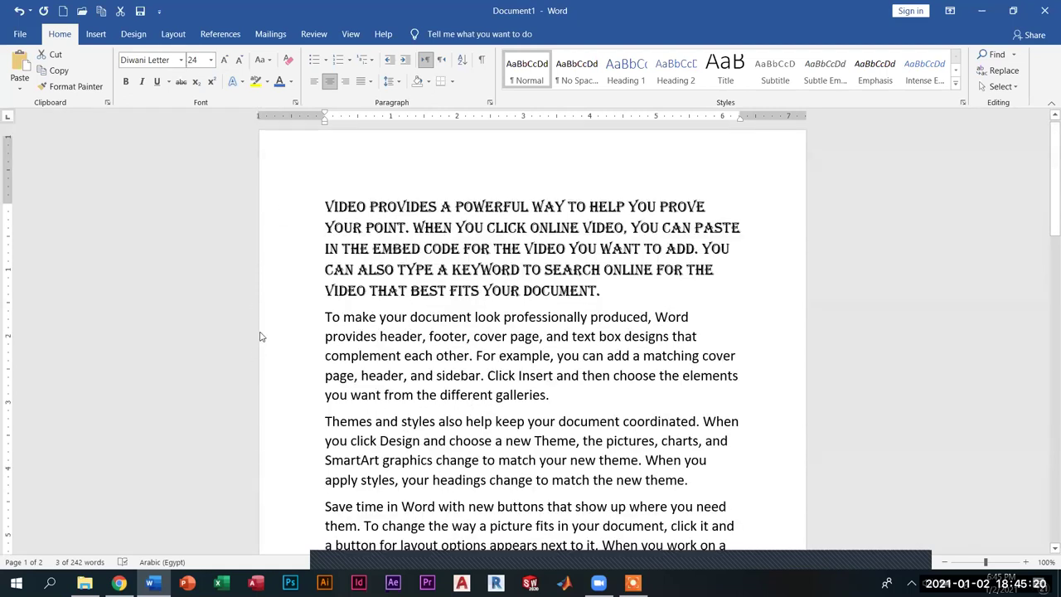
double_click(264, 326)
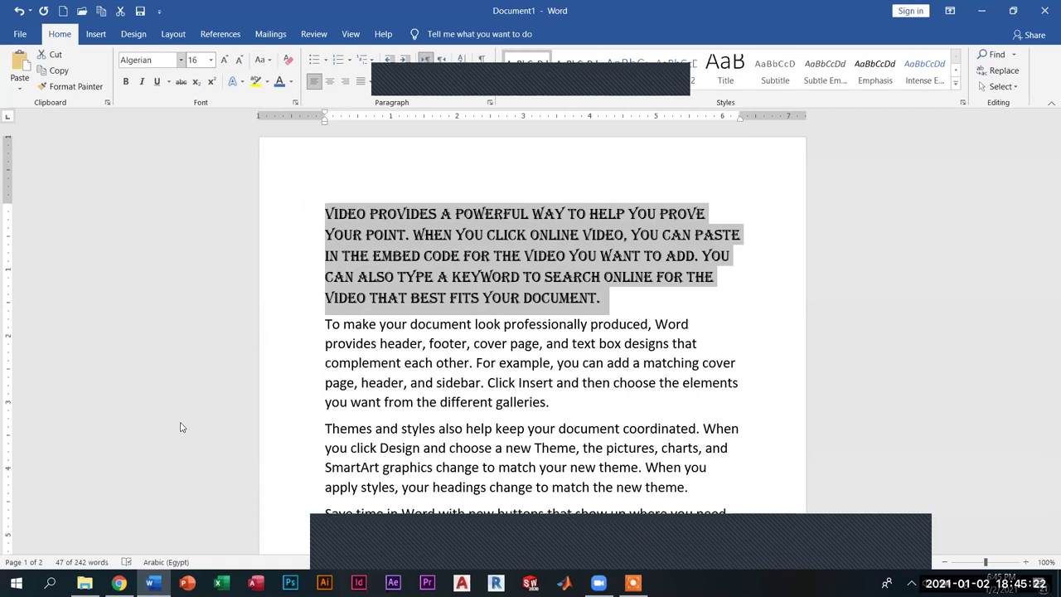
key(alt+h)
key(f)
key(f)
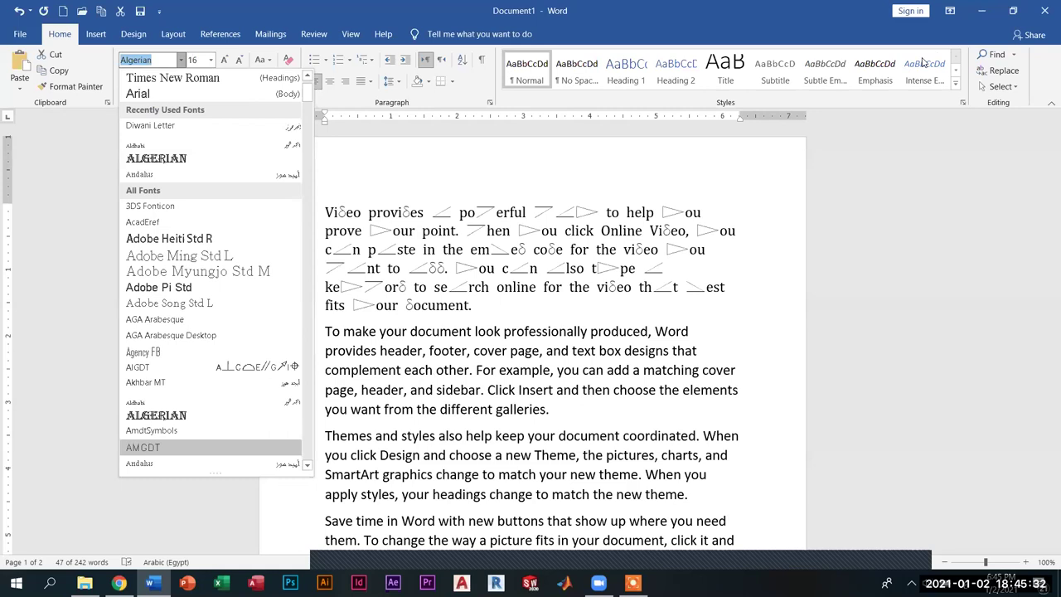
click(923, 64)
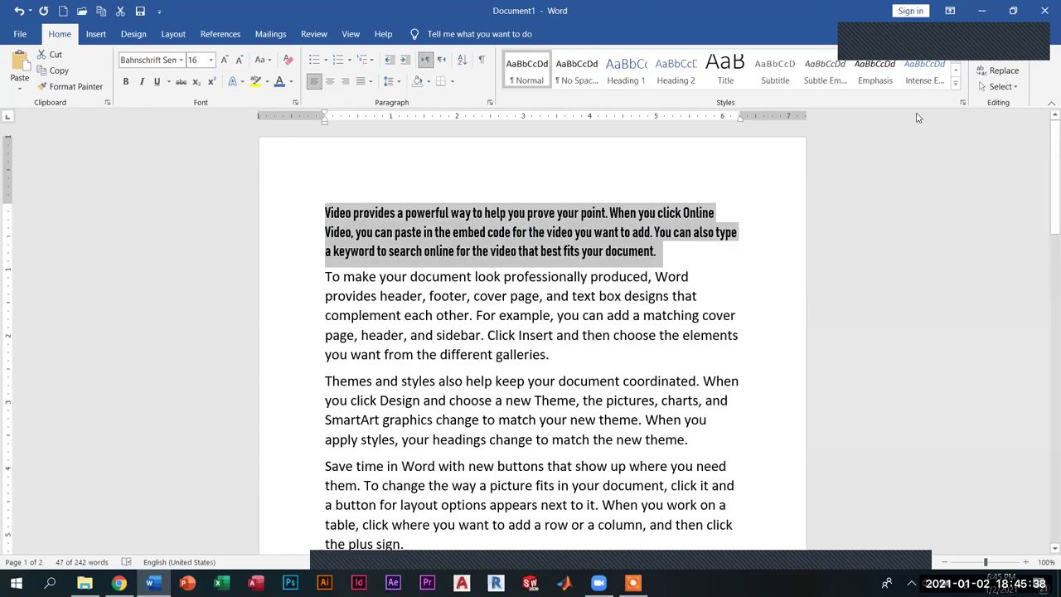
key(Right)
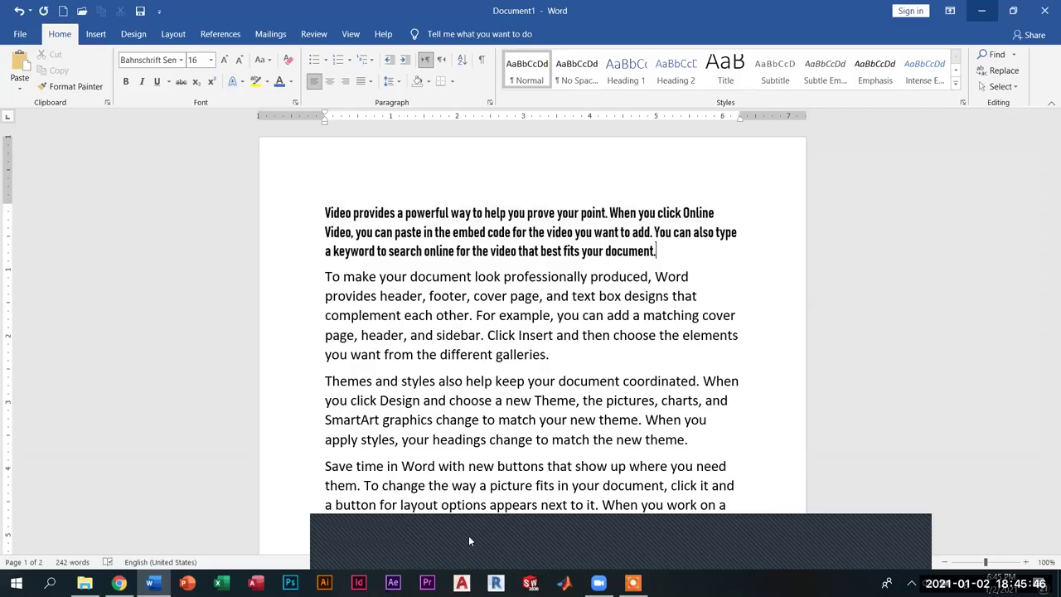
Browse the font list again without changing anything, then switch to the Chrome window
key(super+d)
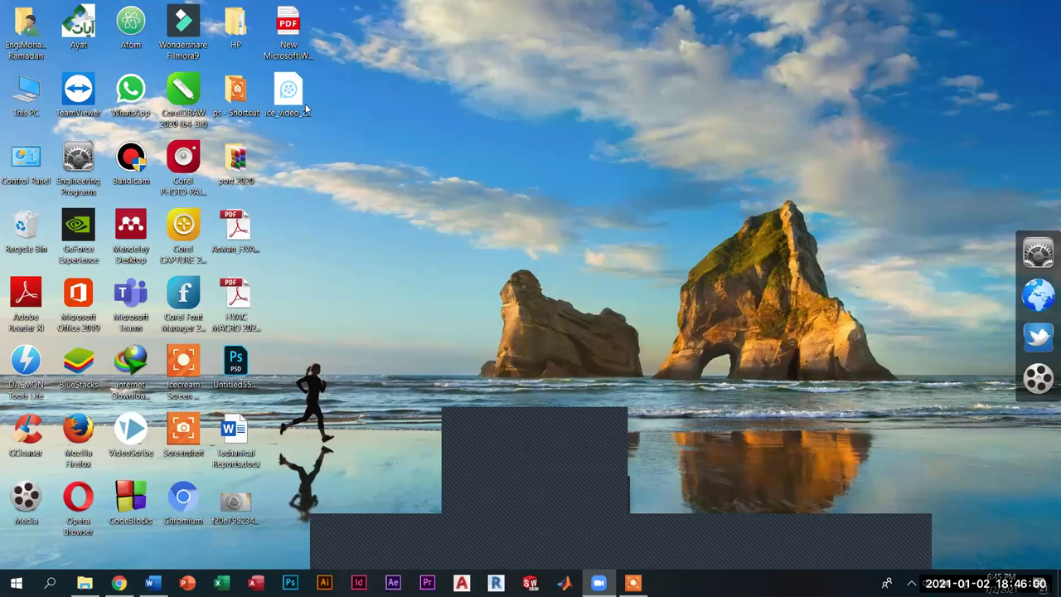
key(alt+Tab)
key(ctrl+shift+f)
scroll(306, 249, down, 15)
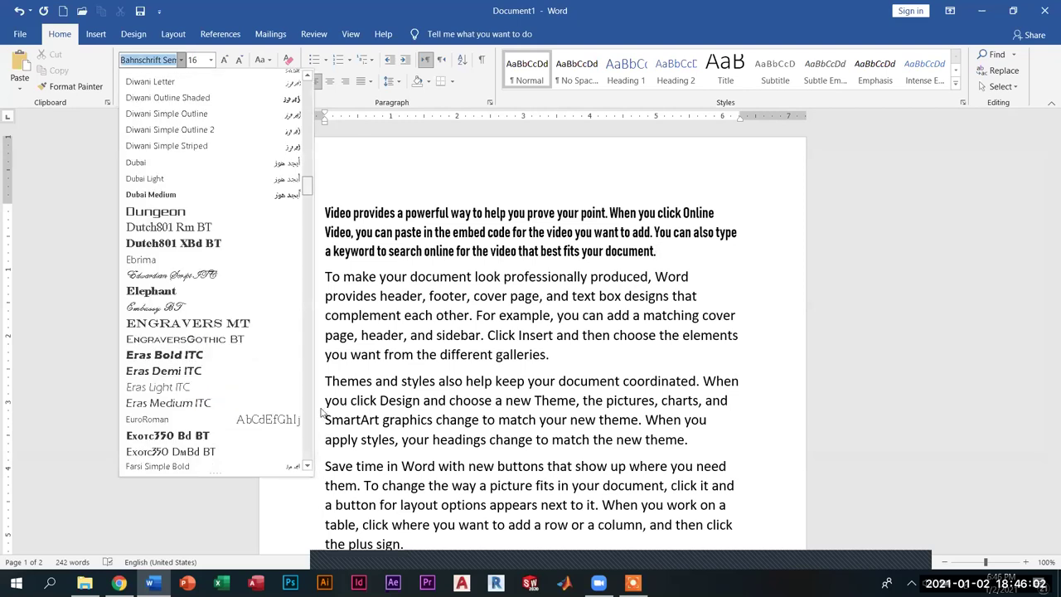
scroll(306, 167, down, 3)
scroll(311, 104, up, 3)
scroll(307, 99, up, 3)
scroll(255, 122, up, 15)
scroll(255, 122, up, 4)
scroll(256, 122, up, 1)
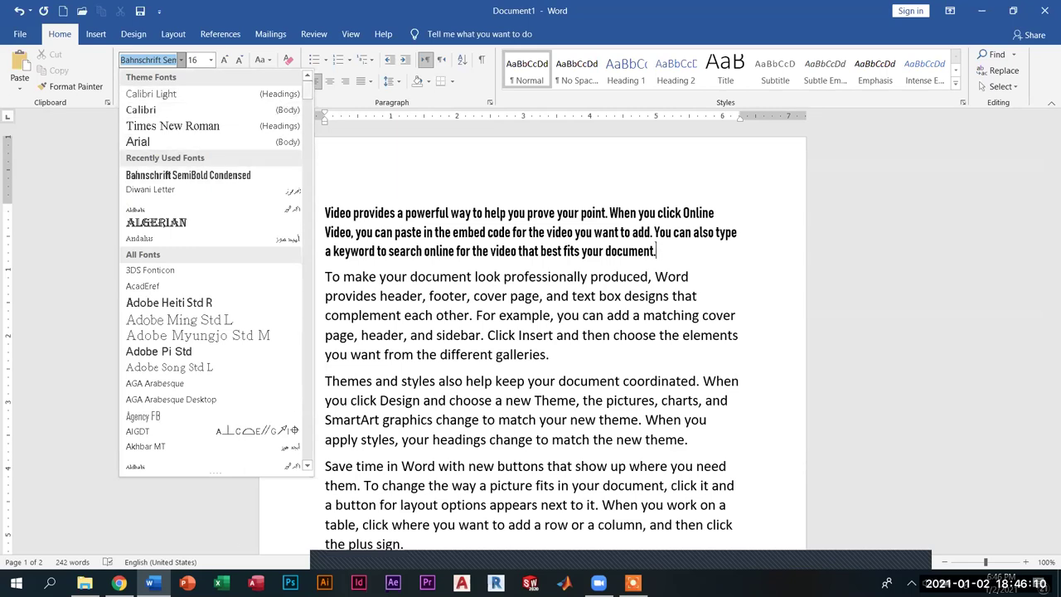
click(355, 15)
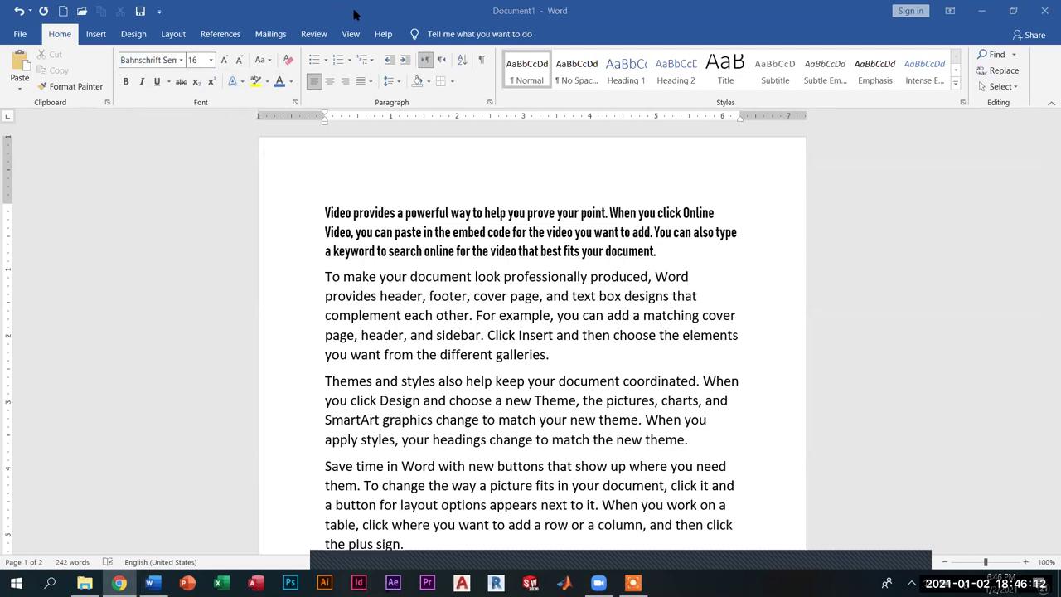
key(alt+Tab)
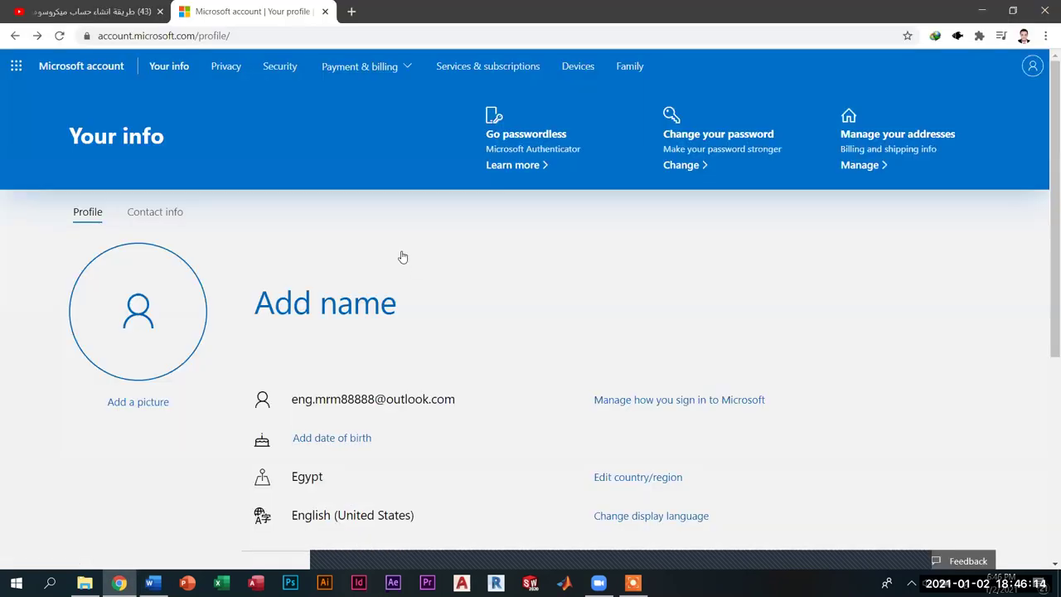
Google 'تحميل خطوط برنامج الوورد' in a new tab, then return to Word
key(ctrl+t)
click(398, 257)
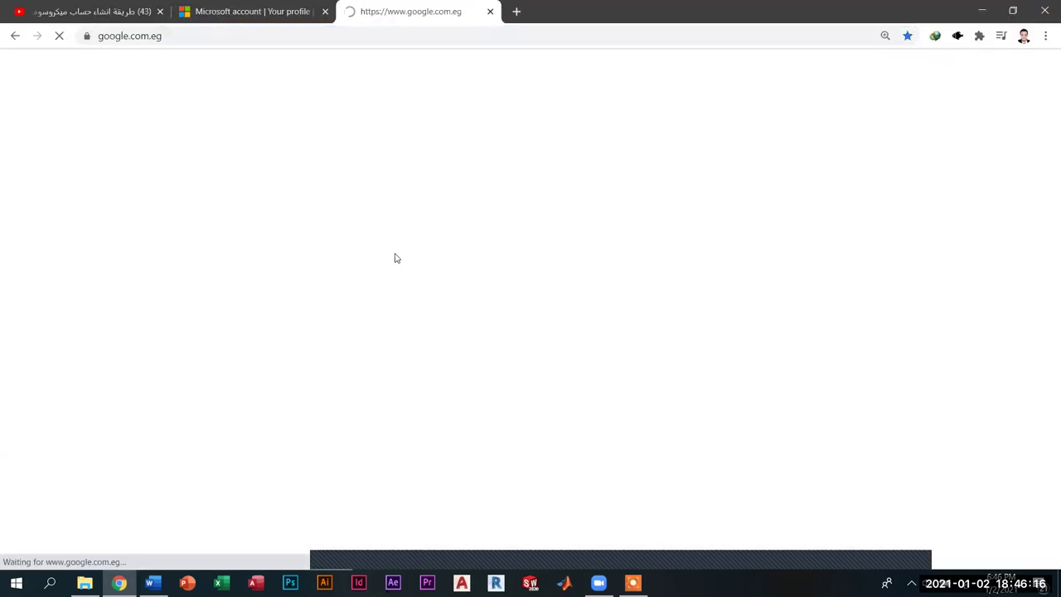
text(تحميل خطوط )
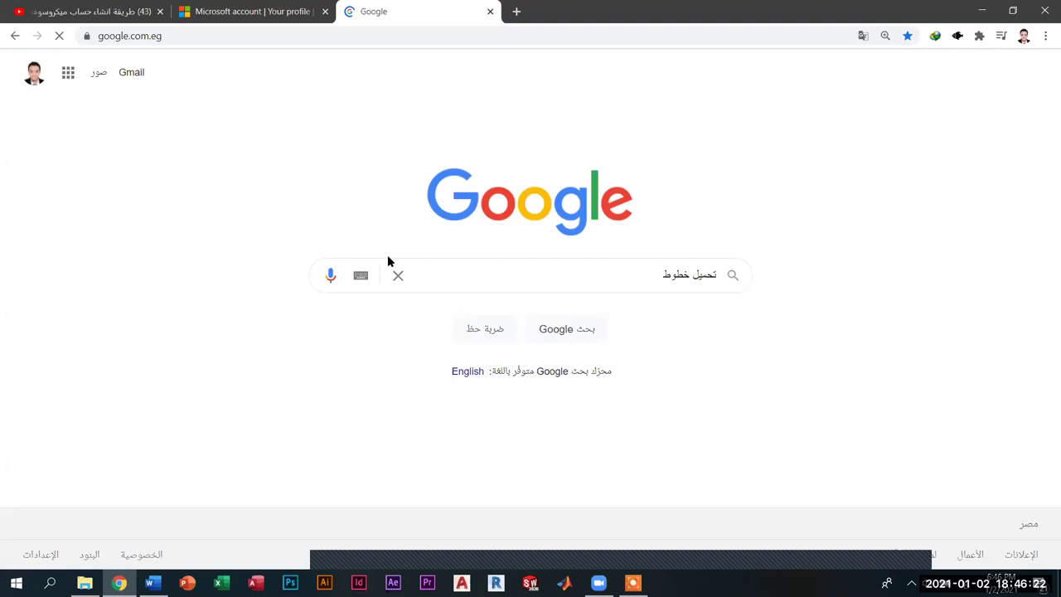
text(برنامج الوورد)
key(Return)
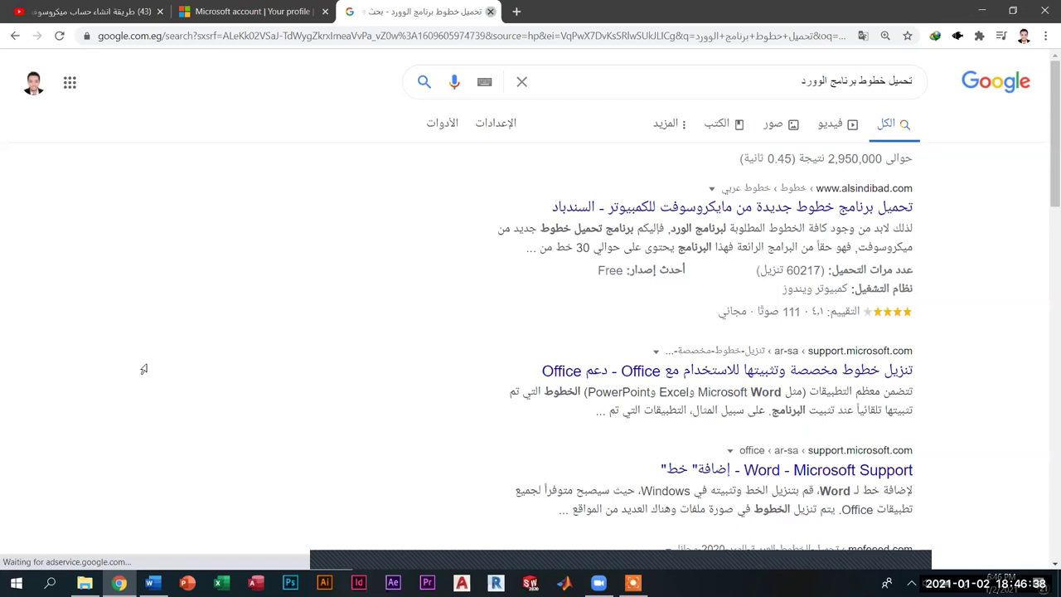
key(ctrl+shift+Tab)
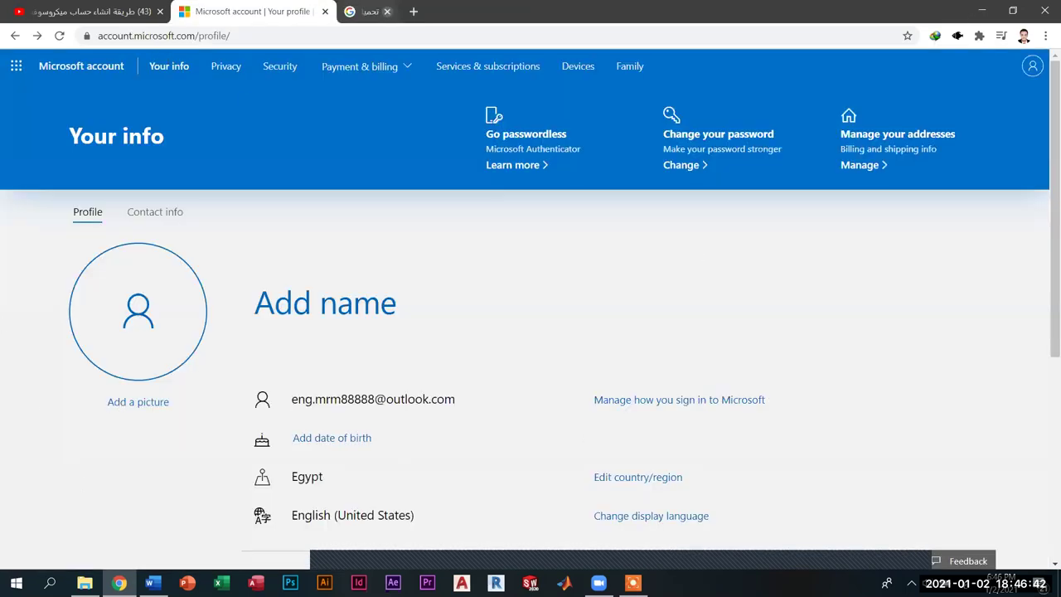
key(alt+Tab)
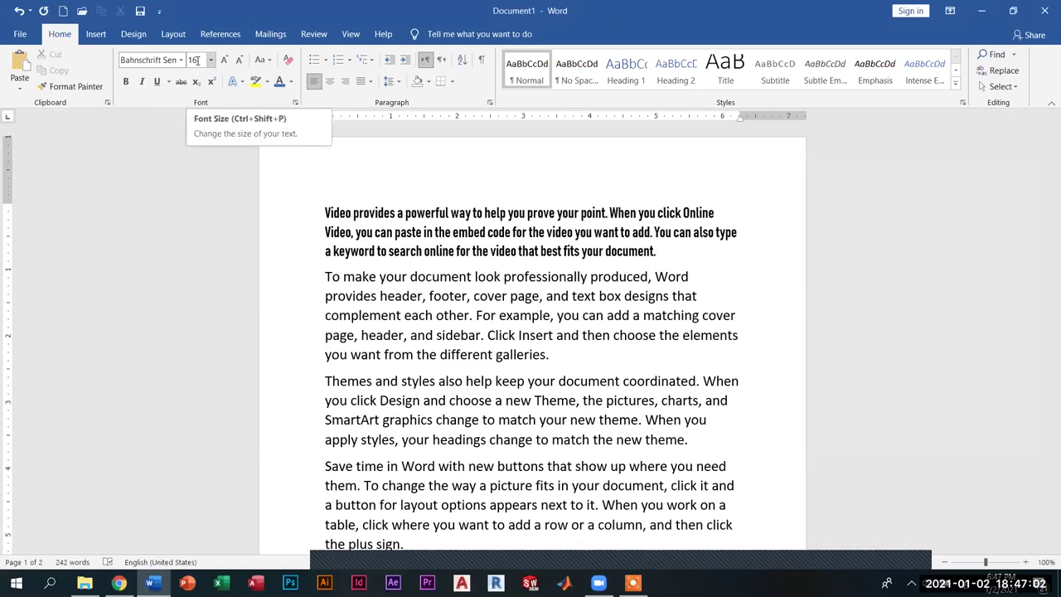
Select the first paragraph and set its font size to 13.5
double_click(617, 245)
drag(258, 233, 251, 205)
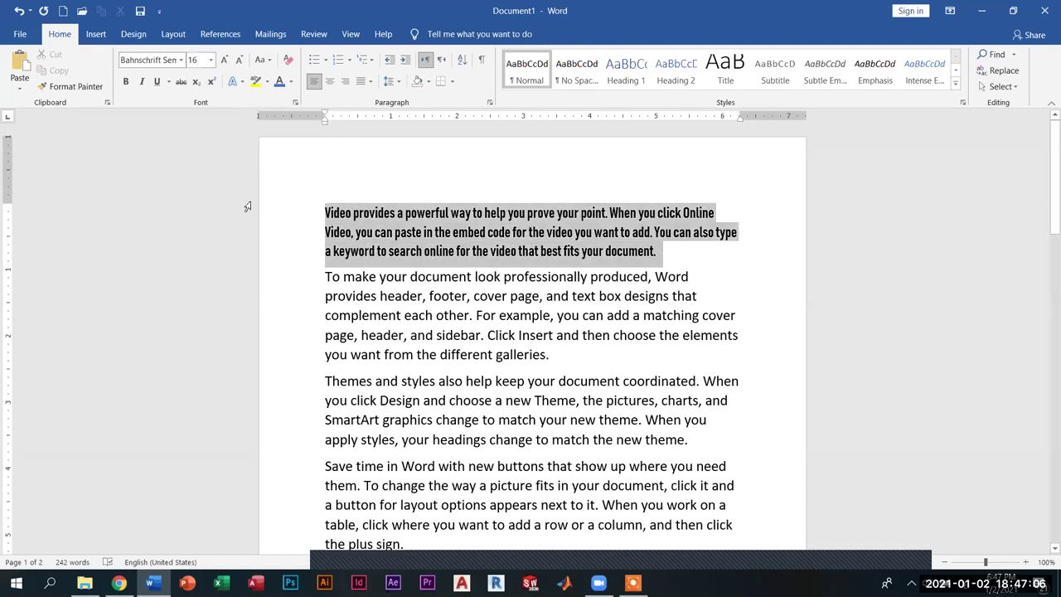
click(210, 60)
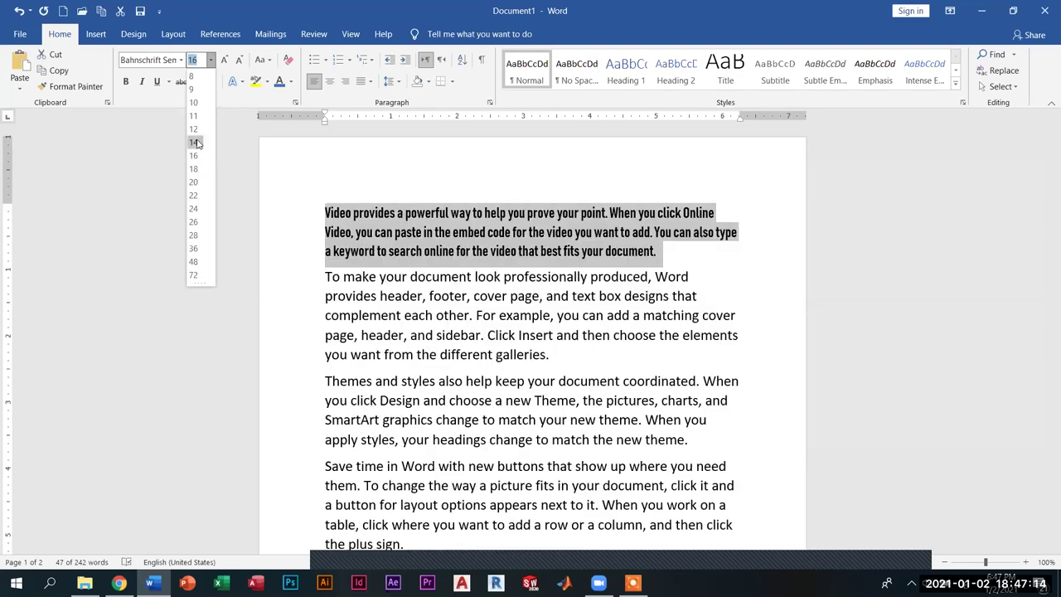
key(Return)
click(196, 61)
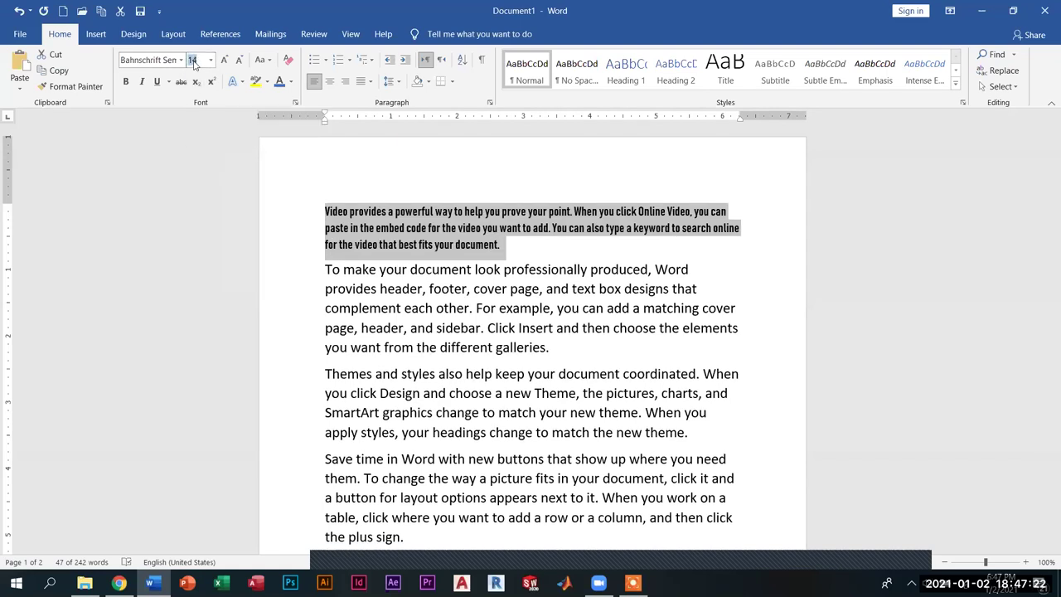
text(13)
click(224, 62)
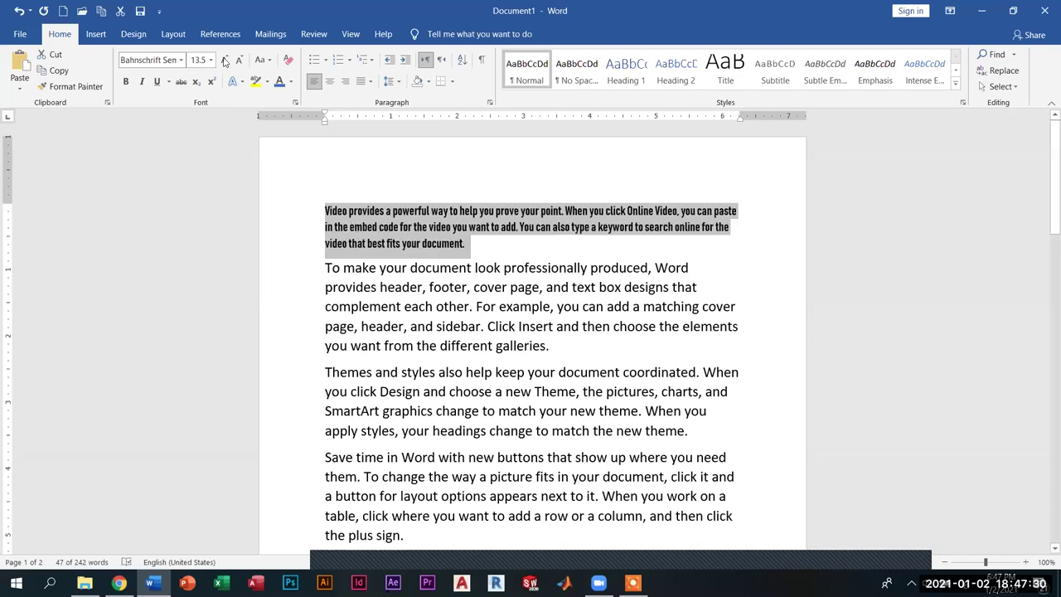
Enlarge the first paragraph's text to 18 pt and reselect it
click(223, 61)
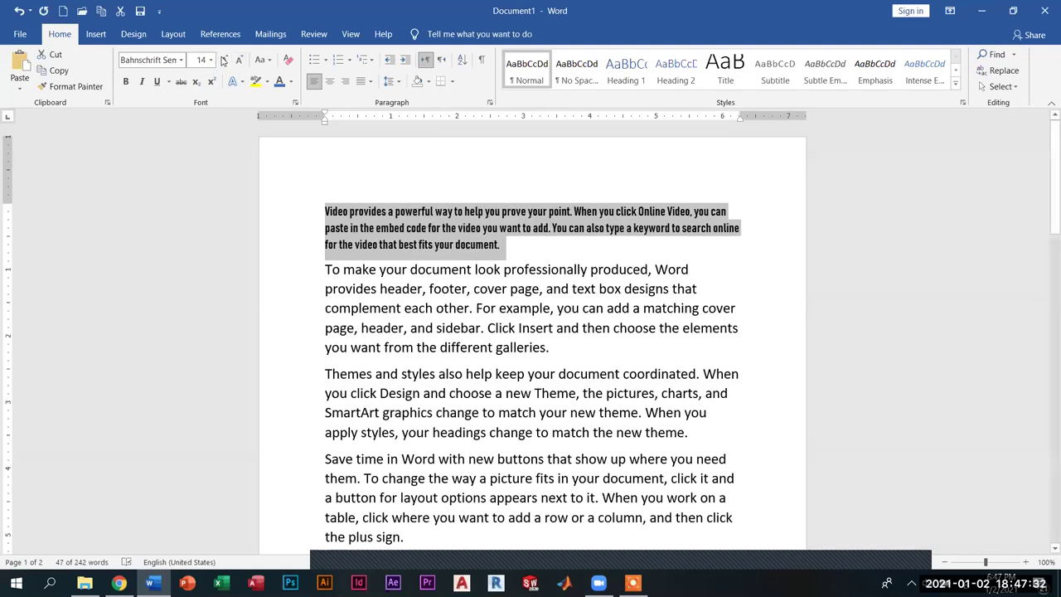
key(ctrl+shift+period)
key(ctrl+shift+period)
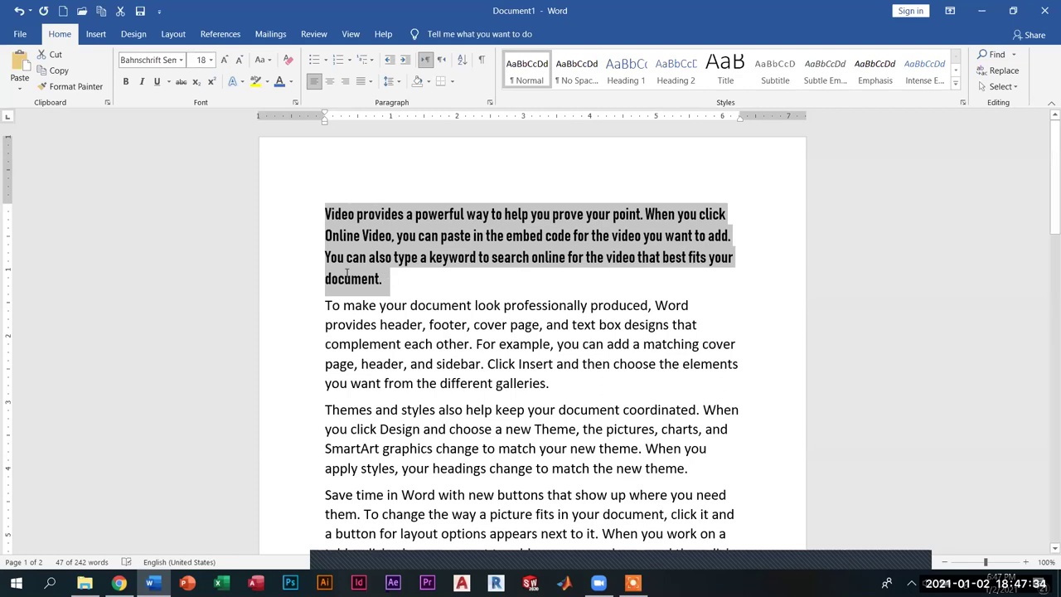
key(End)
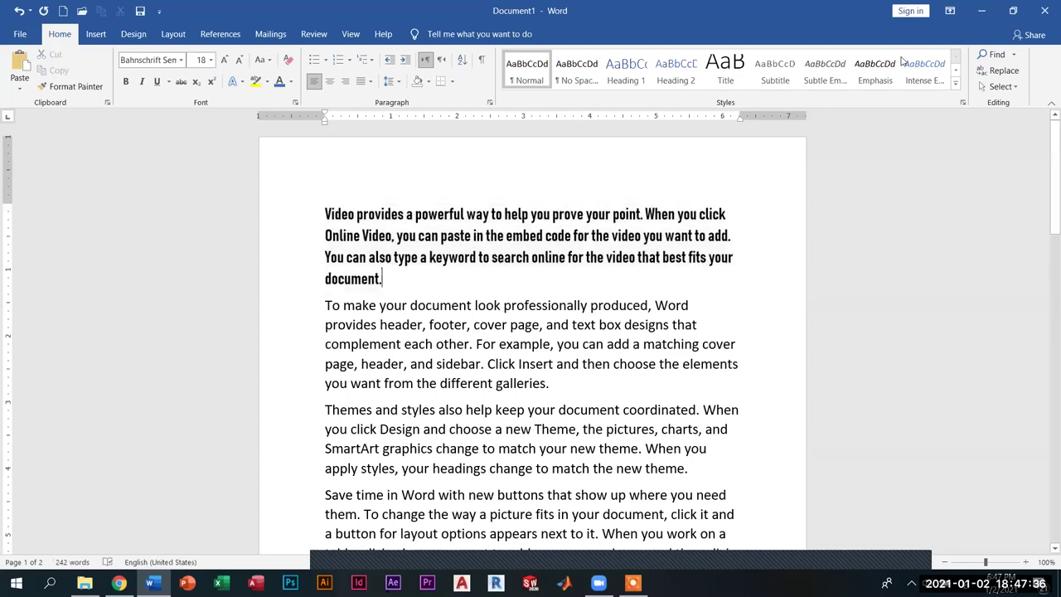
key(ctrl+shift+Up)
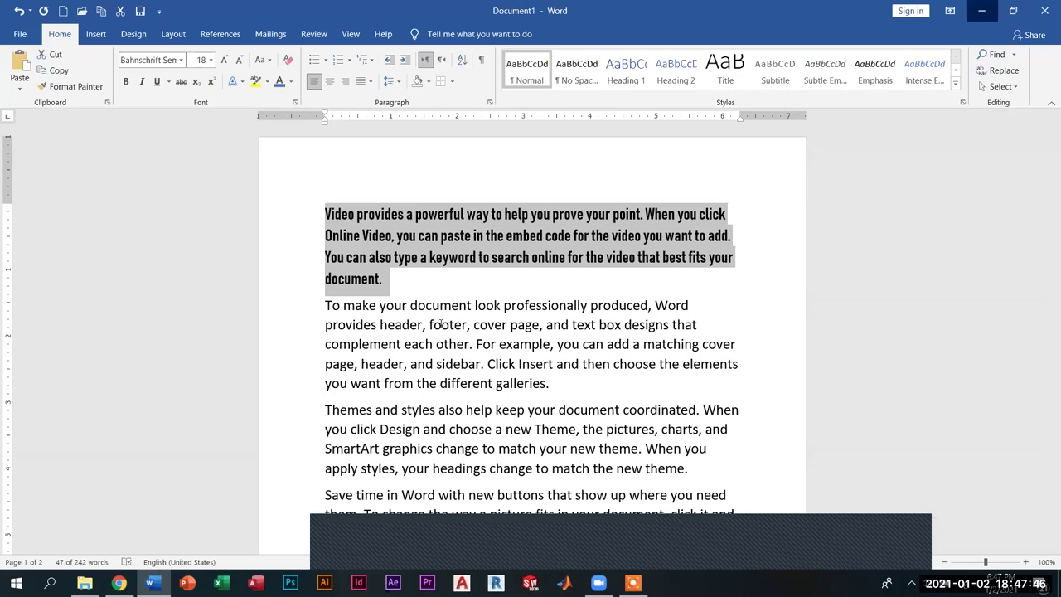
scroll(471, 324, down, 1)
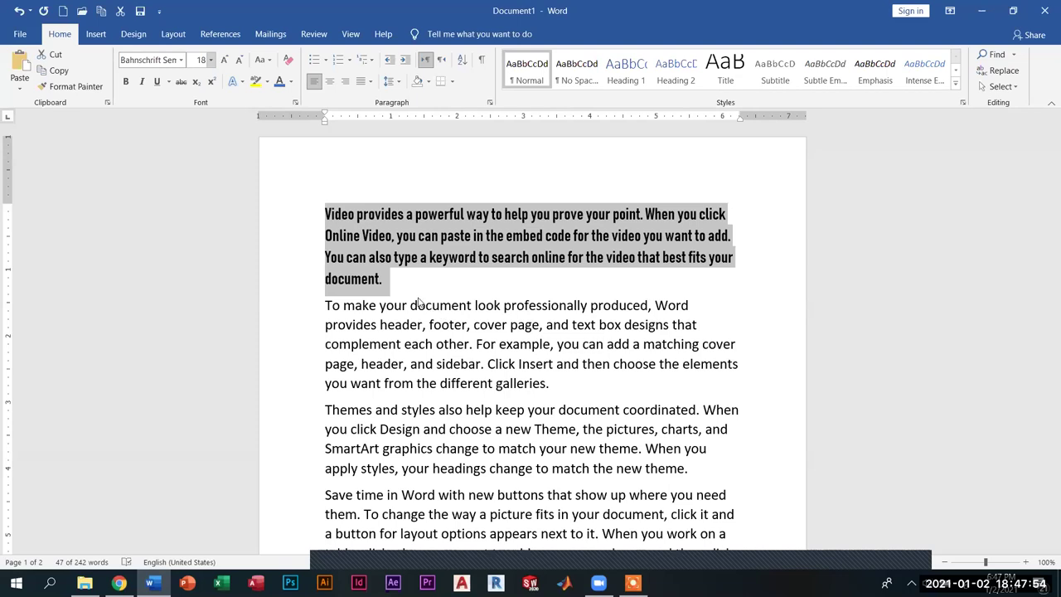
key(alt+h)
key(f)
key(f)
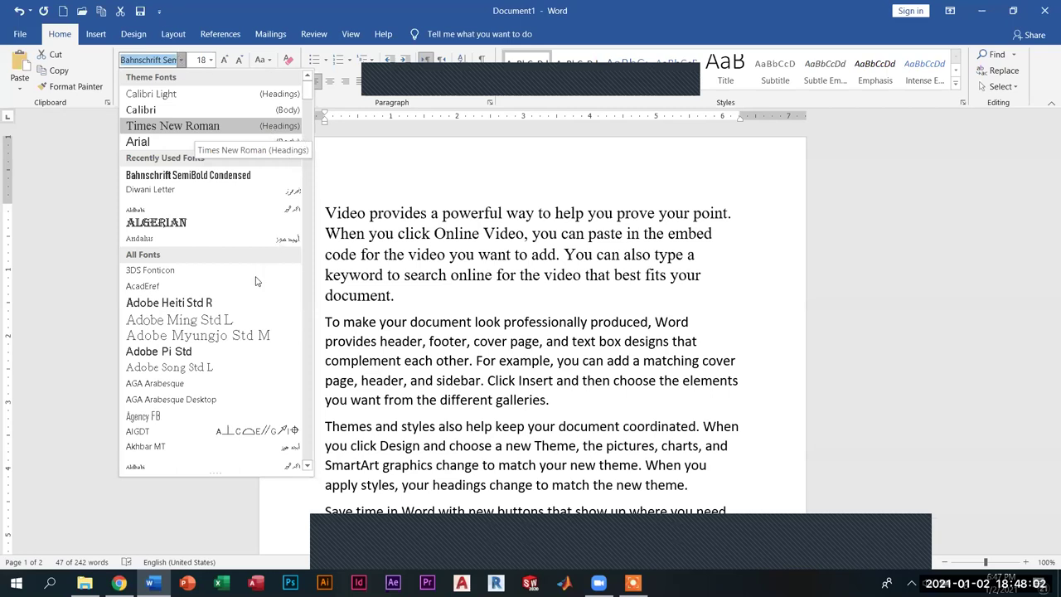
Set the first paragraph in Times New Roman, then minimize Word to show the desktop
key(Return)
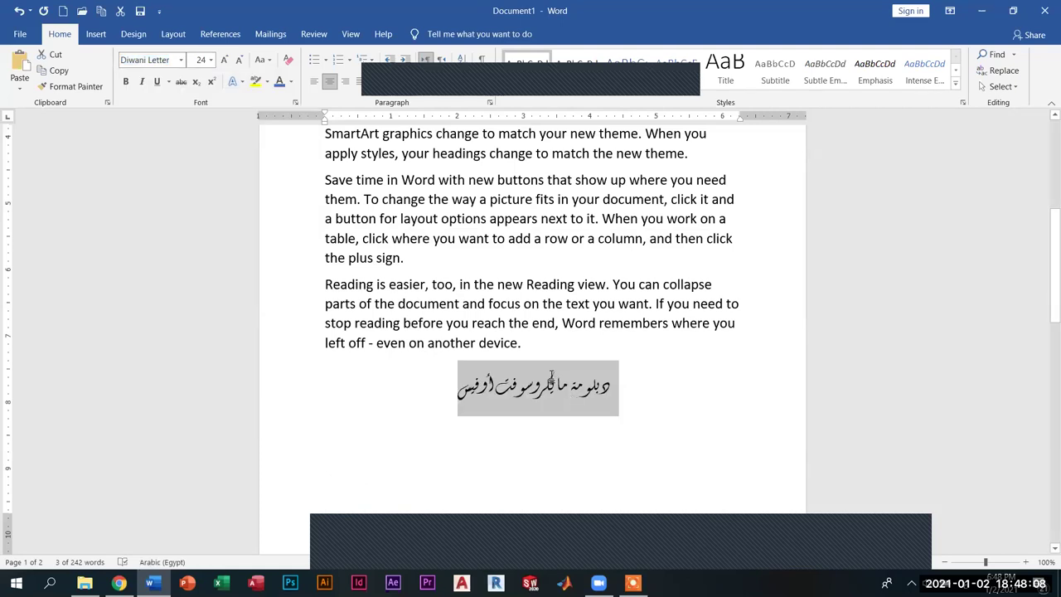
text(تغف)
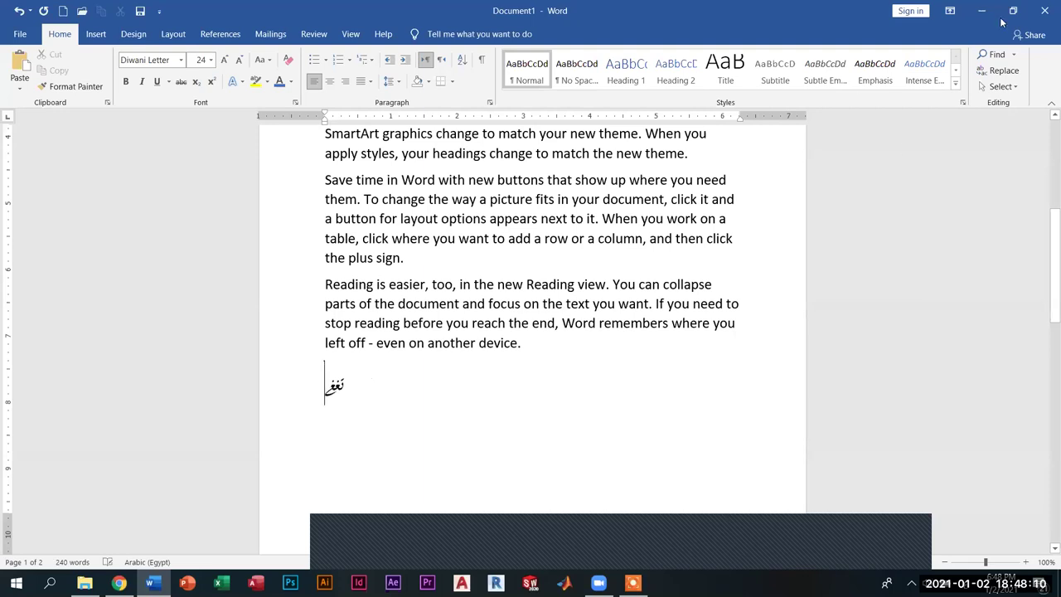
key(BackSpace)
key(BackSpace)
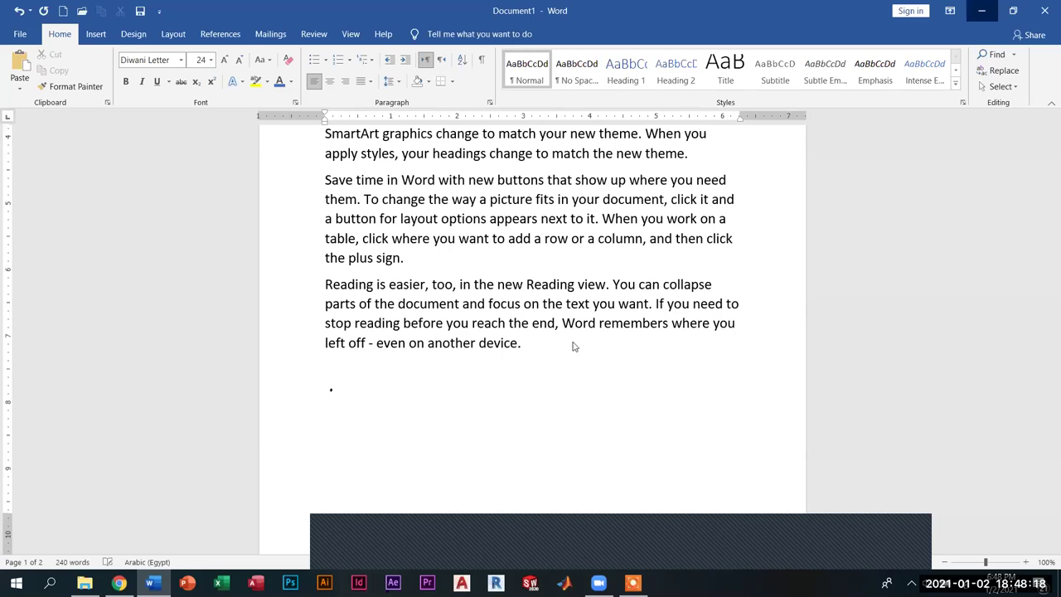
key(super+d)
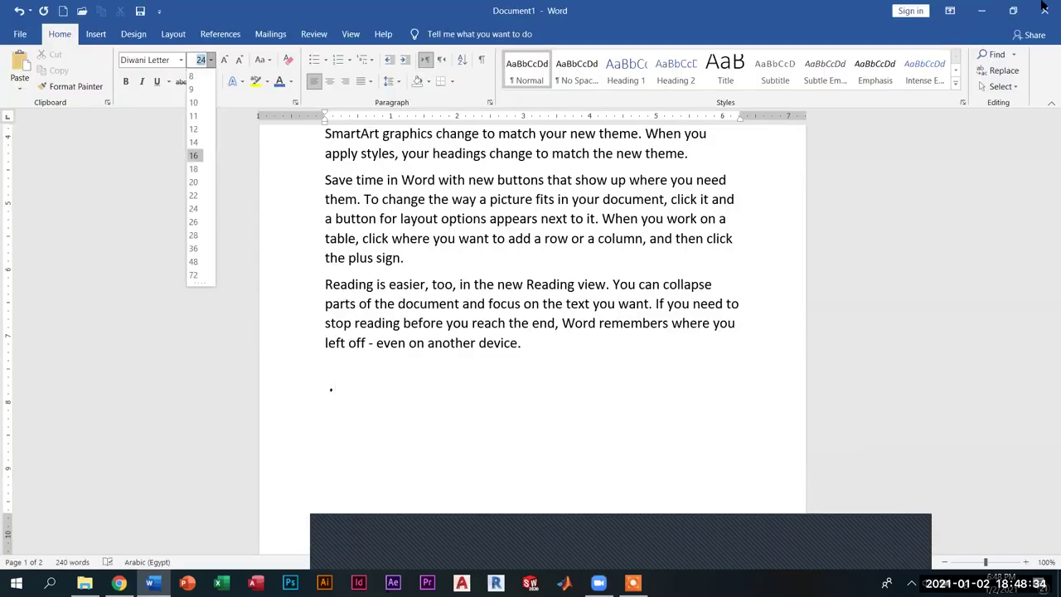
key(Escape)
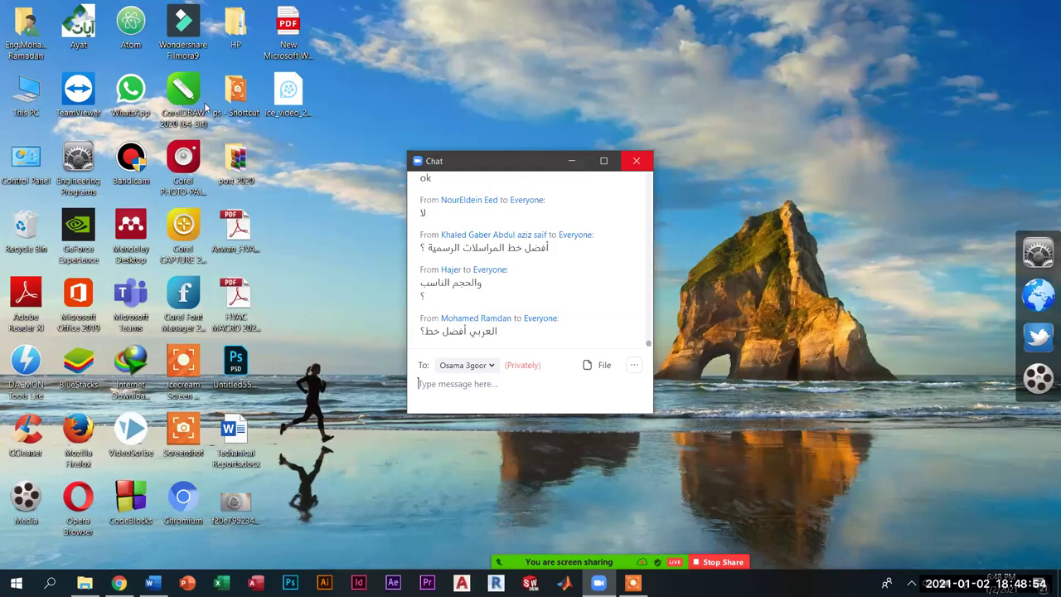
Switch from the Zoom chat back to the Word document
key(alt+Tab)
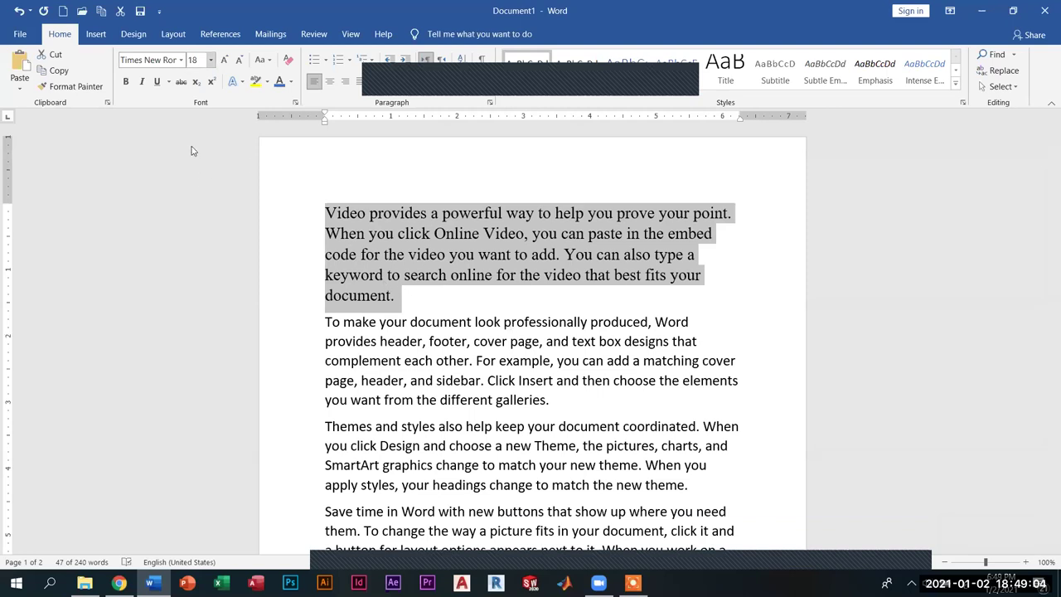
Set the Arabic line at the bottom of page 1 in Akhbar MT
key(alt+h)
key(f)
key(s)
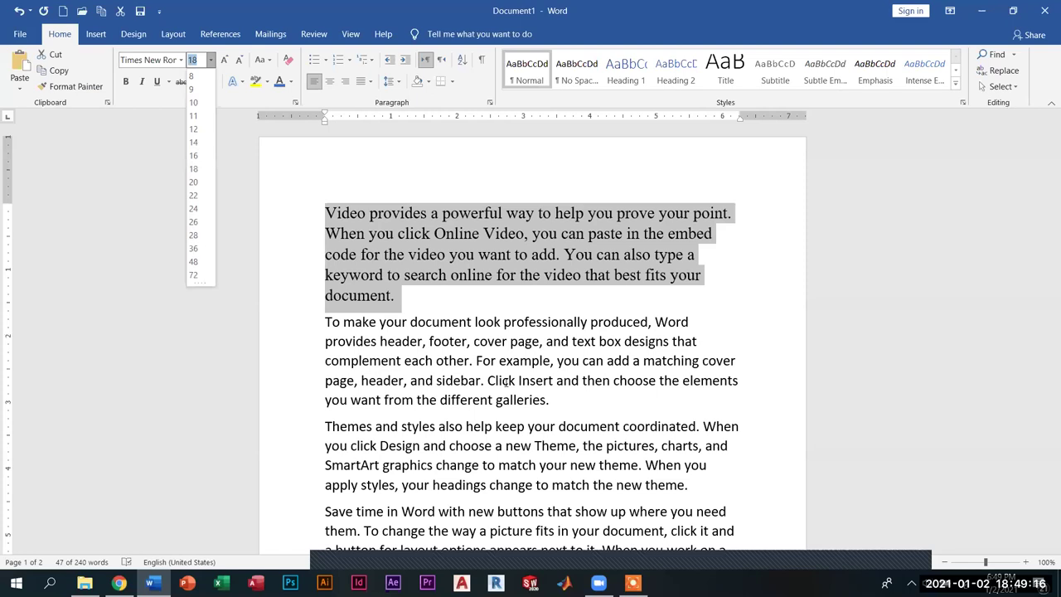
scroll(399, 205, down, 5)
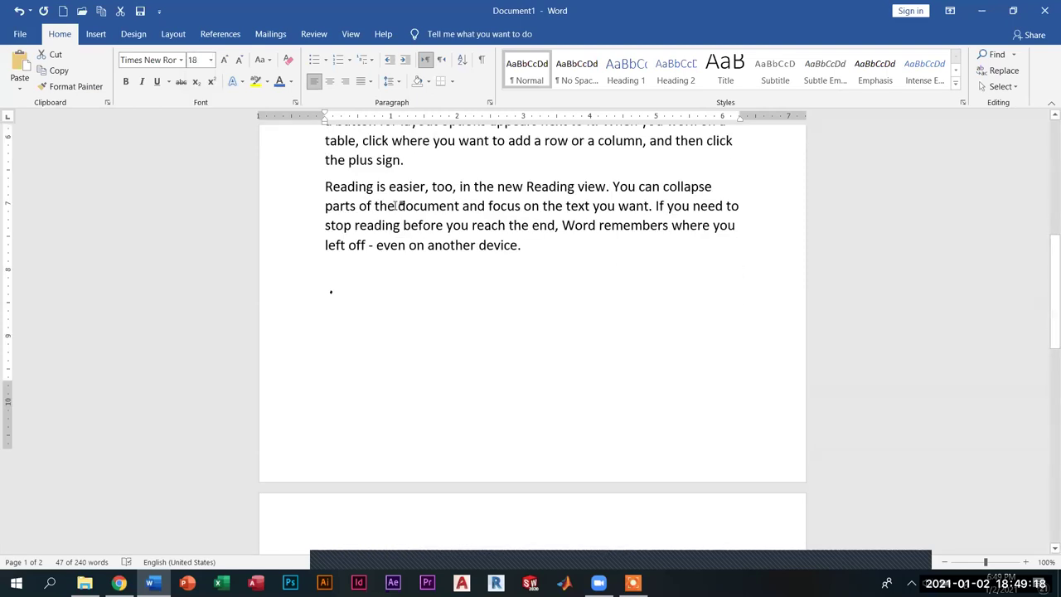
text(نغ)
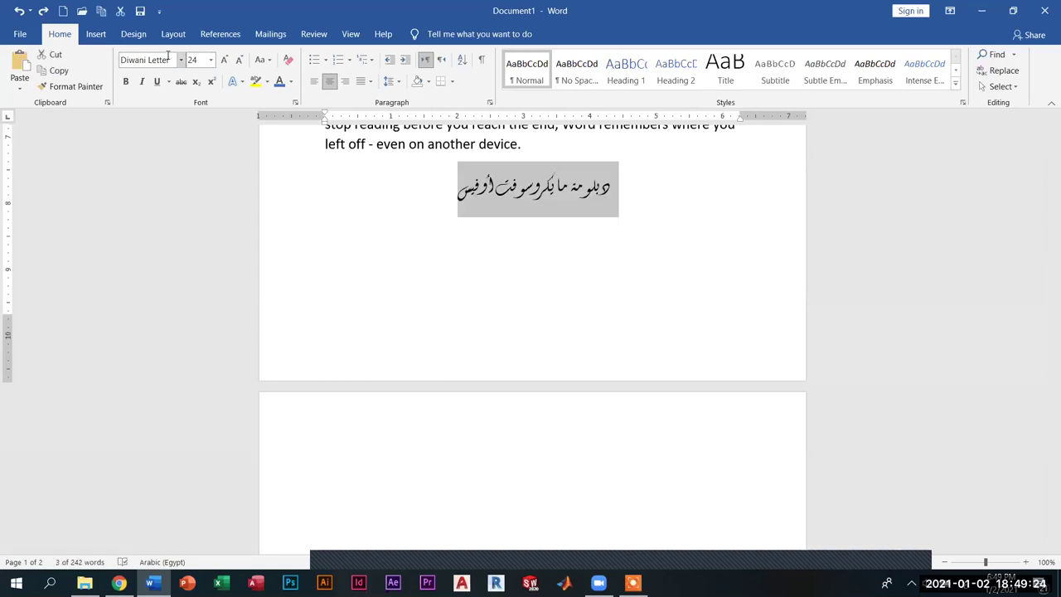
click(182, 60)
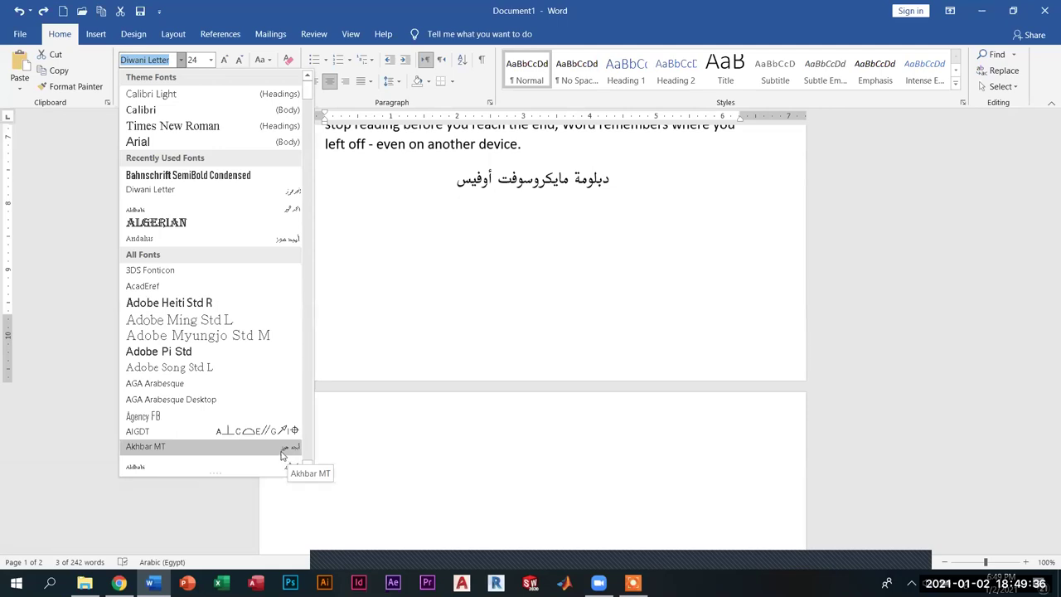
click(277, 452)
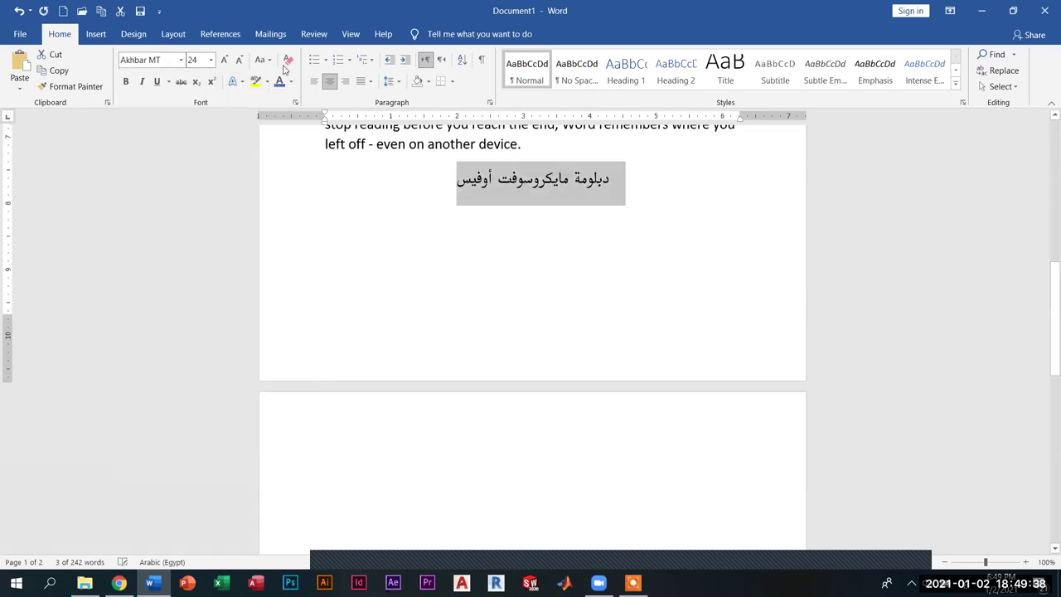
Browse other fonts in the list, then close it keeping Akhbar MT
click(174, 60)
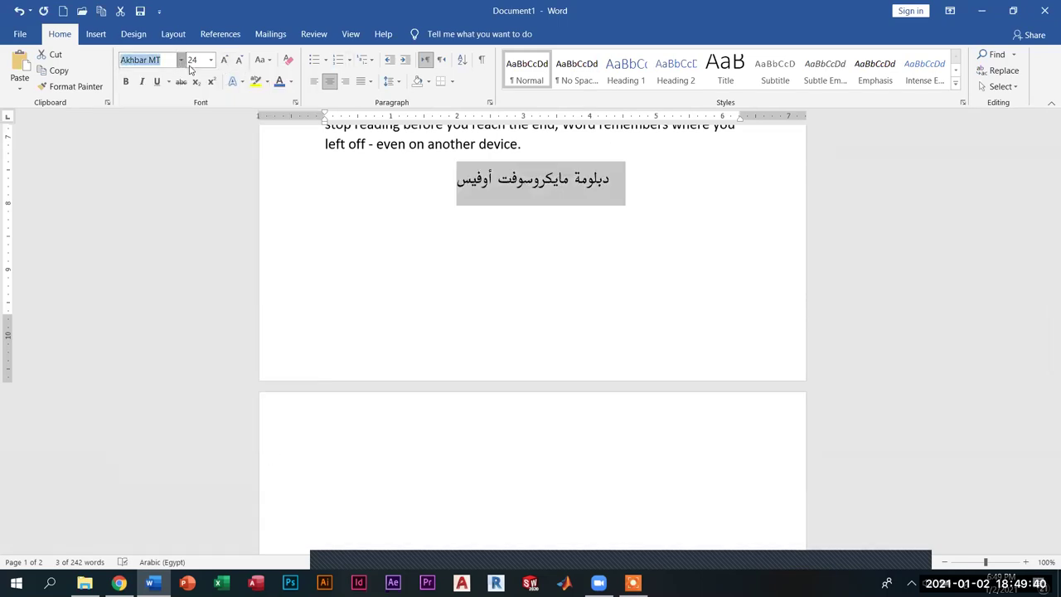
click(181, 61)
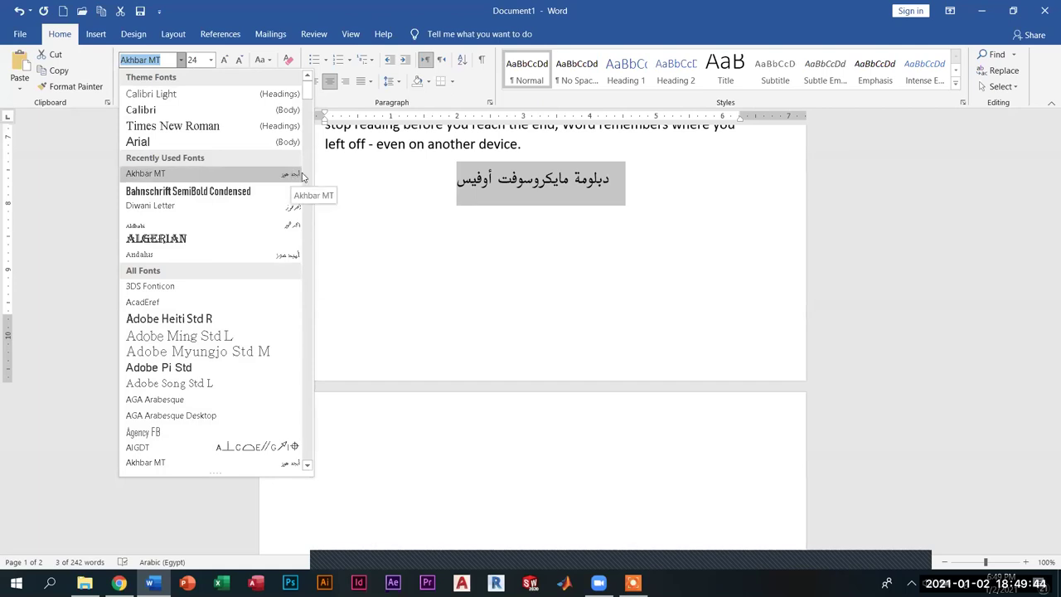
drag(308, 93, 308, 154)
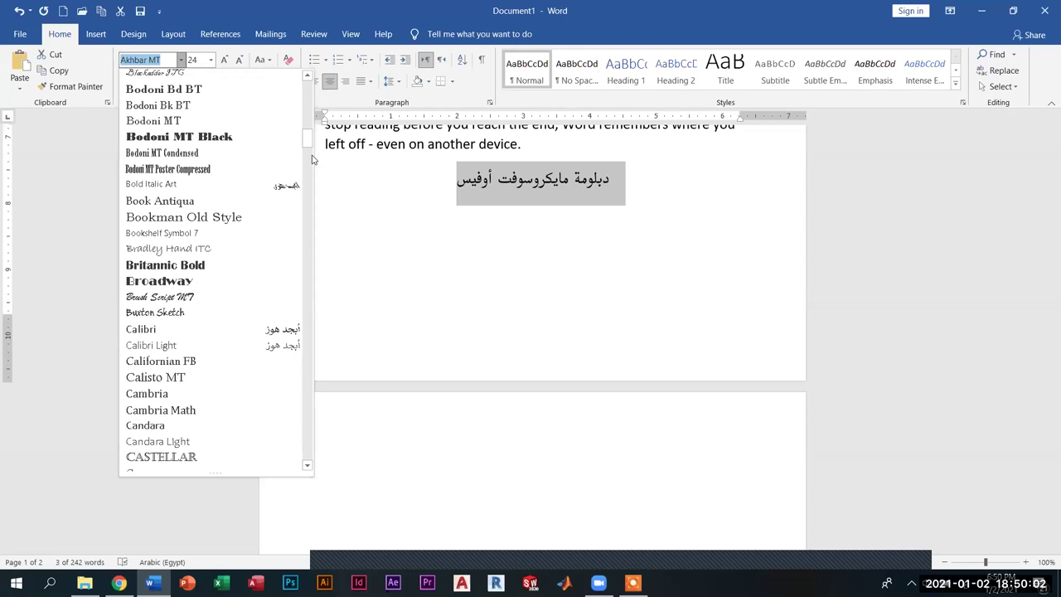
scroll(308, 153, down, 6)
scroll(308, 151, down, 3)
scroll(308, 150, down, 1)
scroll(307, 150, down, 5)
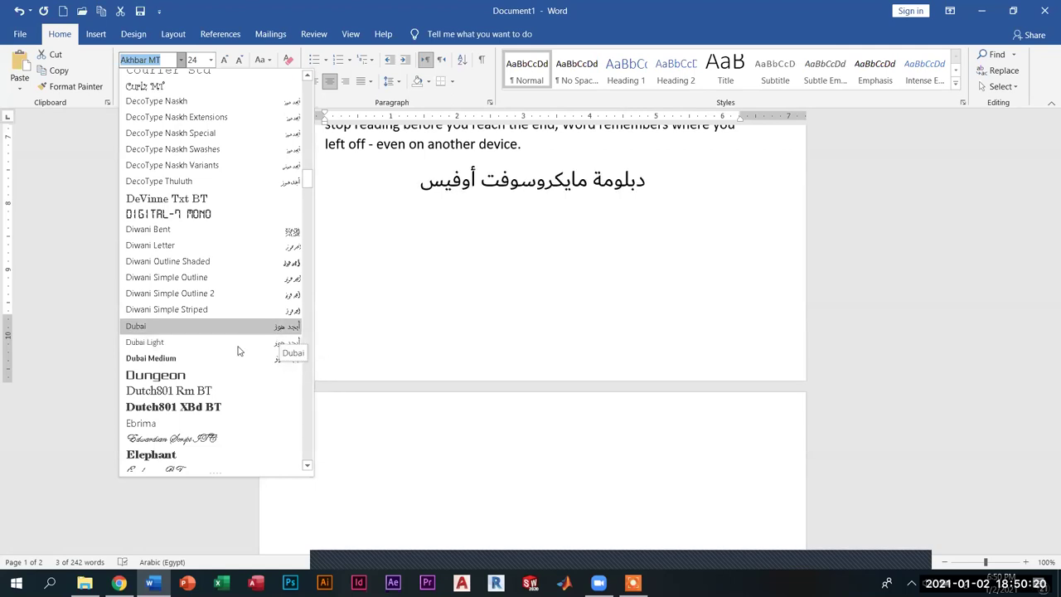
drag(311, 181, 304, 274)
drag(305, 274, 310, 237)
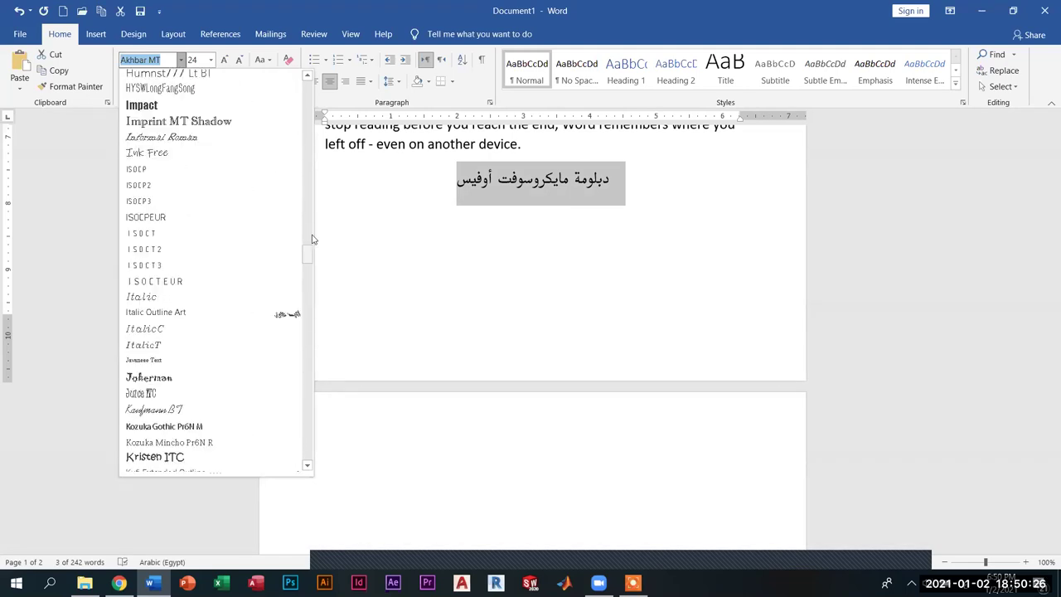
click(343, 211)
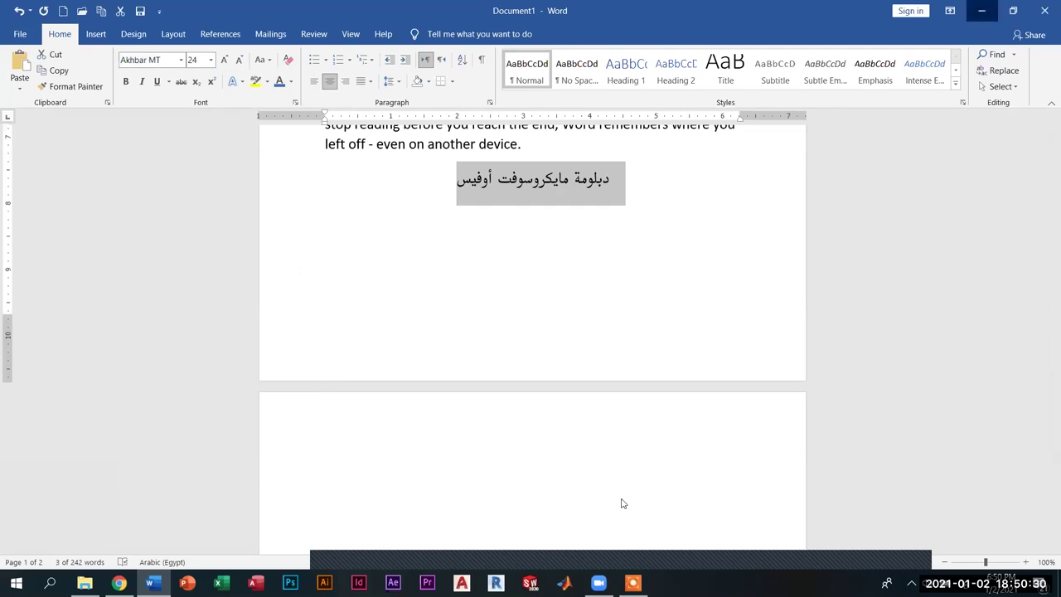
key(super+d)
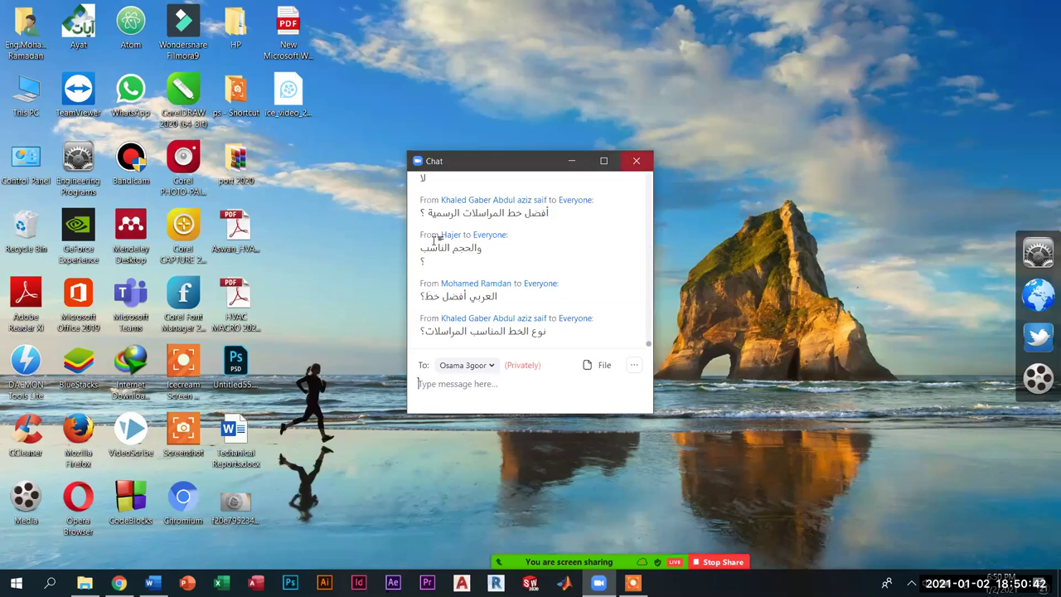
key(alt+Tab)
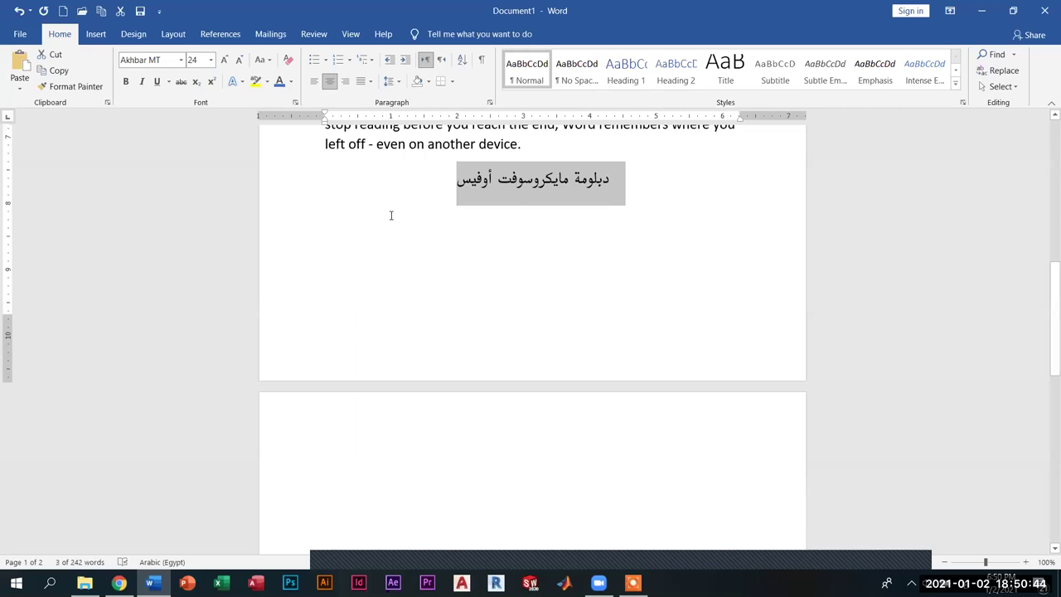
scroll(528, 155, up, 1)
scroll(579, 262, up, 7)
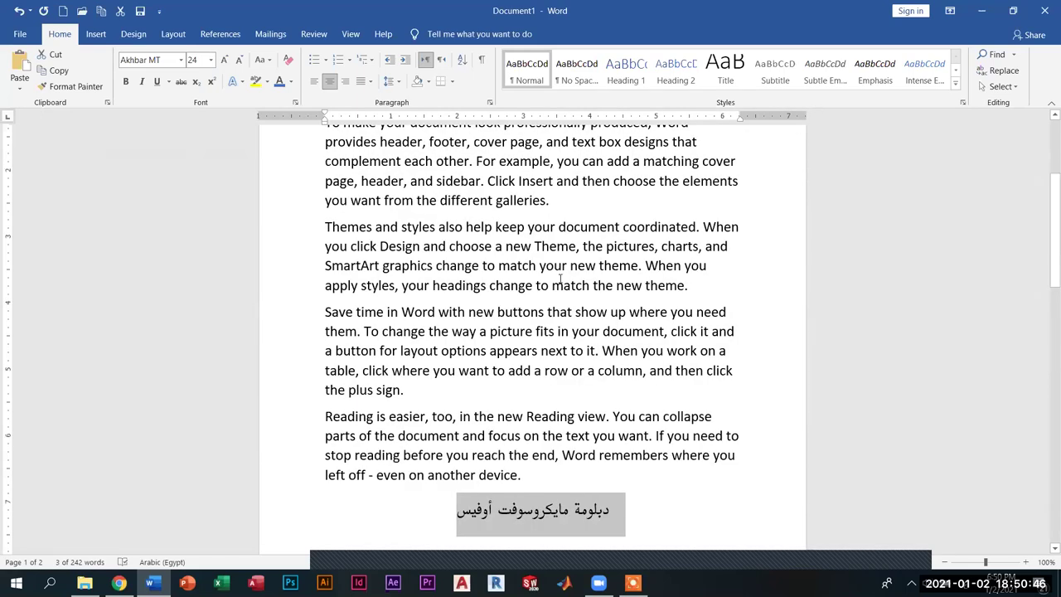
scroll(382, 287, up, 5)
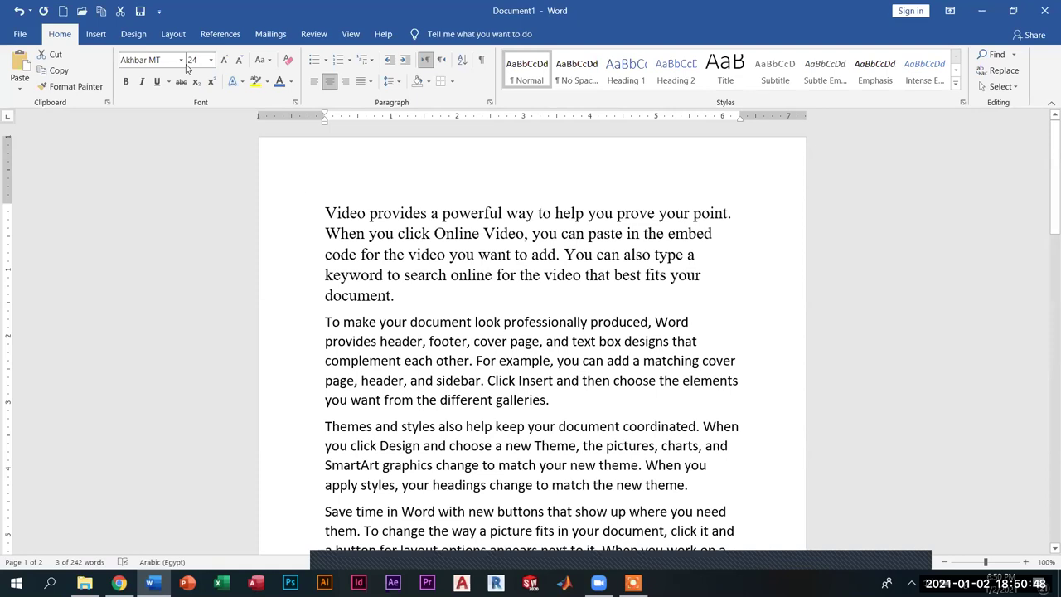
Select the first paragraph, keep Times New Roman, and confirm its 18 pt size
double_click(306, 209)
click(182, 63)
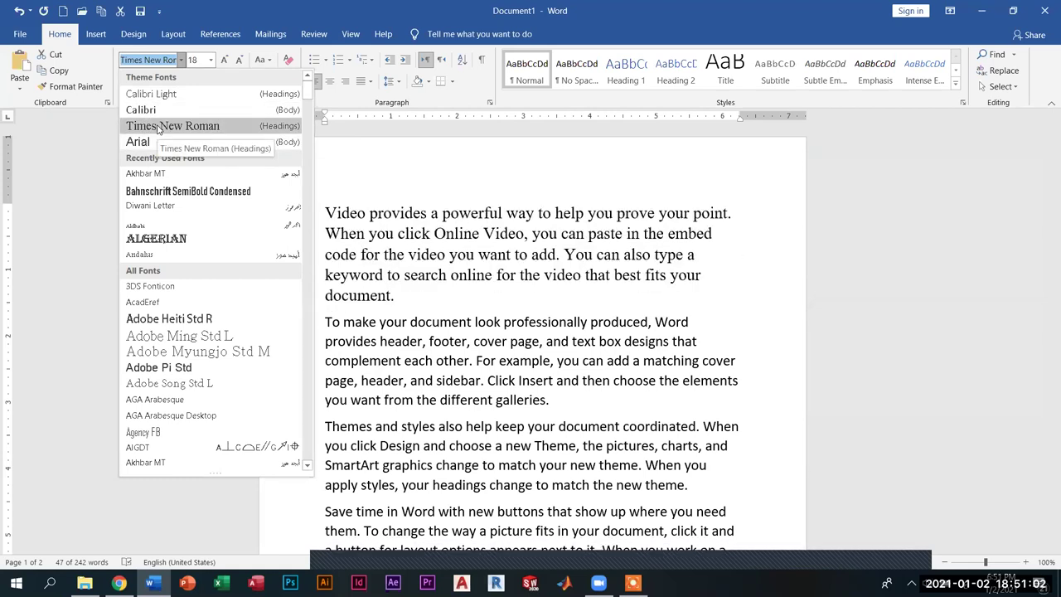
click(163, 126)
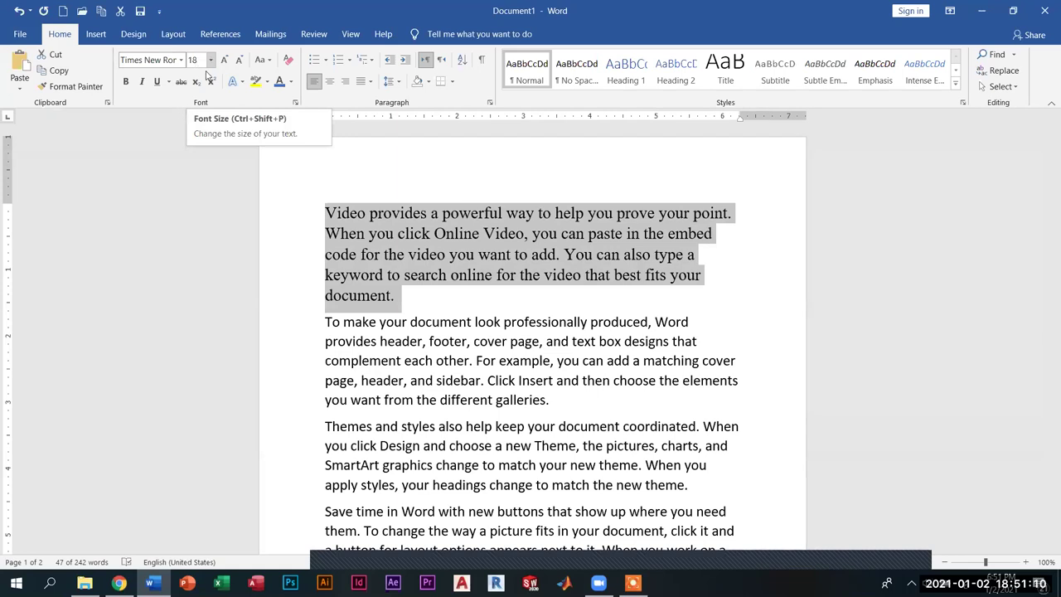
click(212, 65)
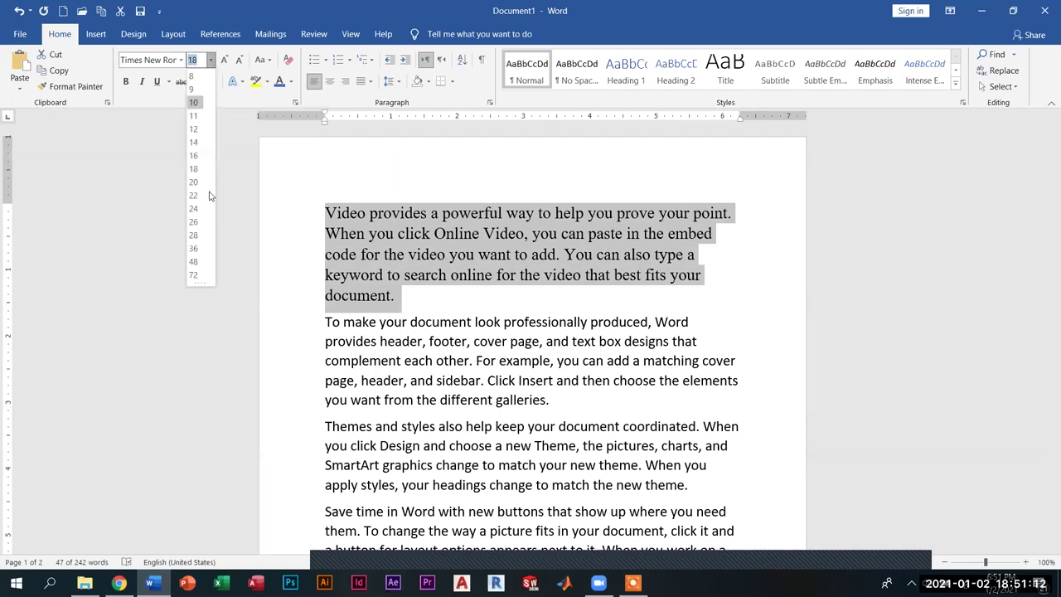
key(Escape)
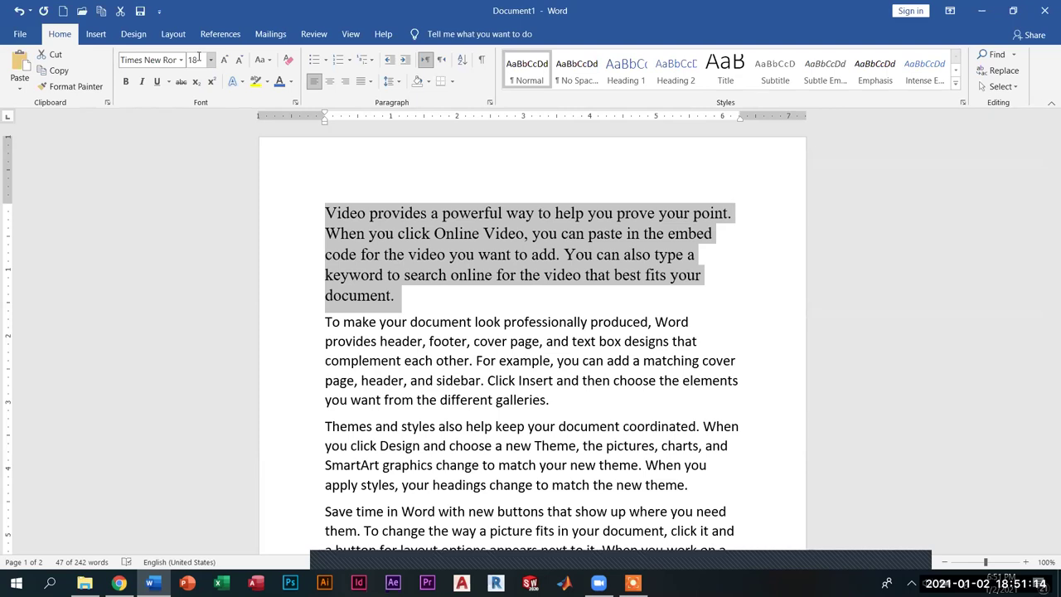
click(193, 60)
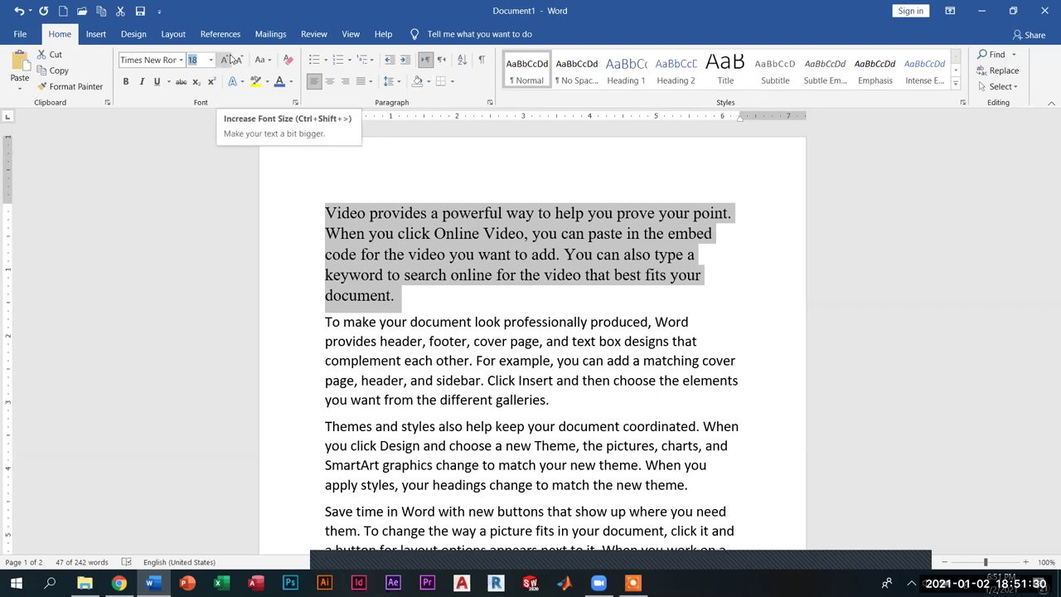
Step the first paragraph up to 72 pt, down to 14, then settle on 16 pt
click(232, 59)
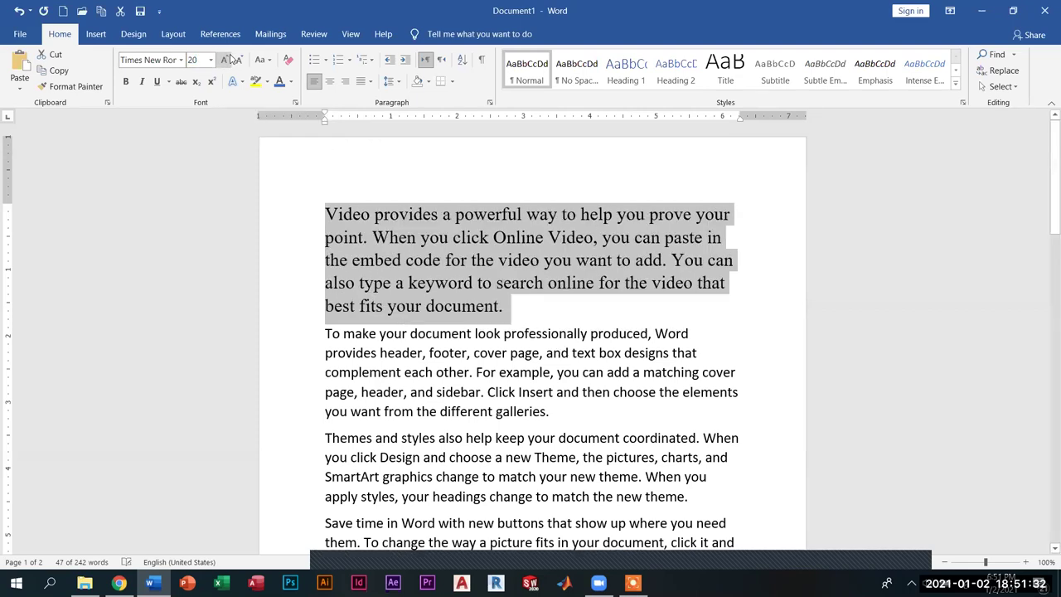
click(232, 59)
click(231, 59)
click(232, 59)
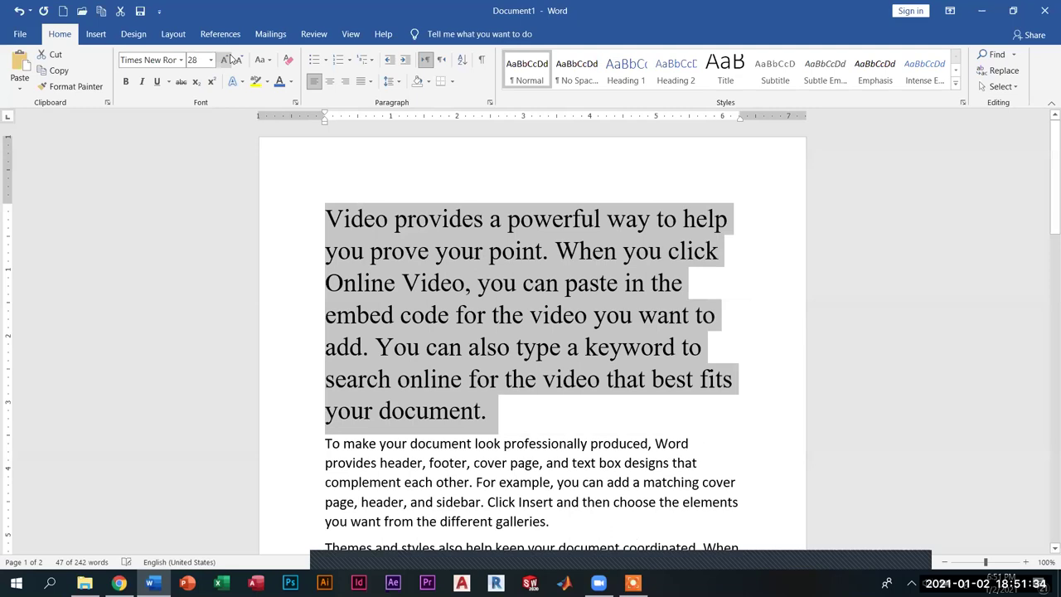
click(232, 59)
click(231, 59)
click(234, 60)
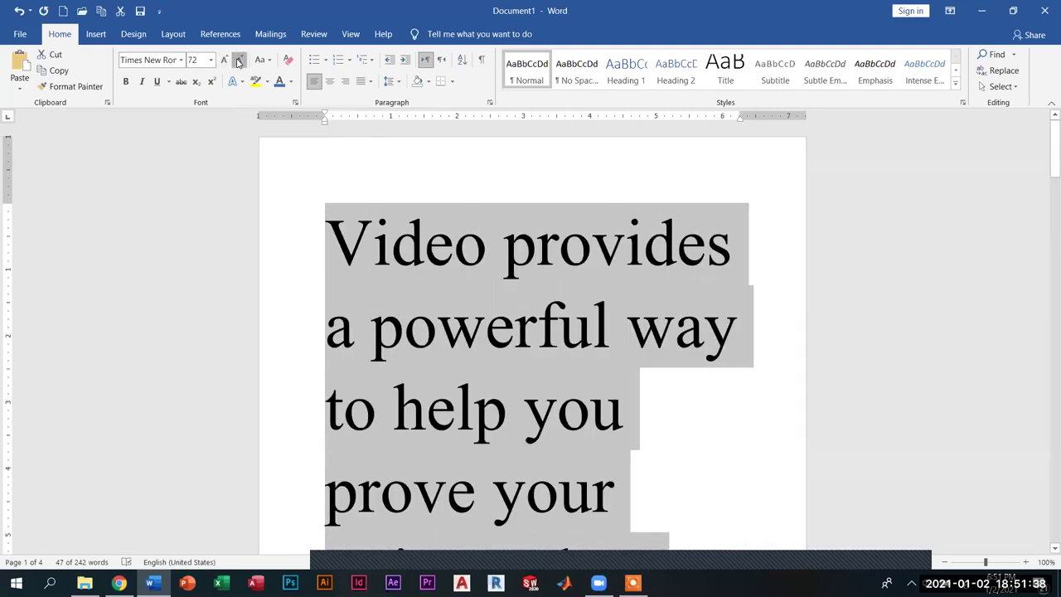
click(238, 62)
click(238, 62)
click(238, 62)
click(238, 62)
click(238, 62)
click(238, 62)
click(238, 62)
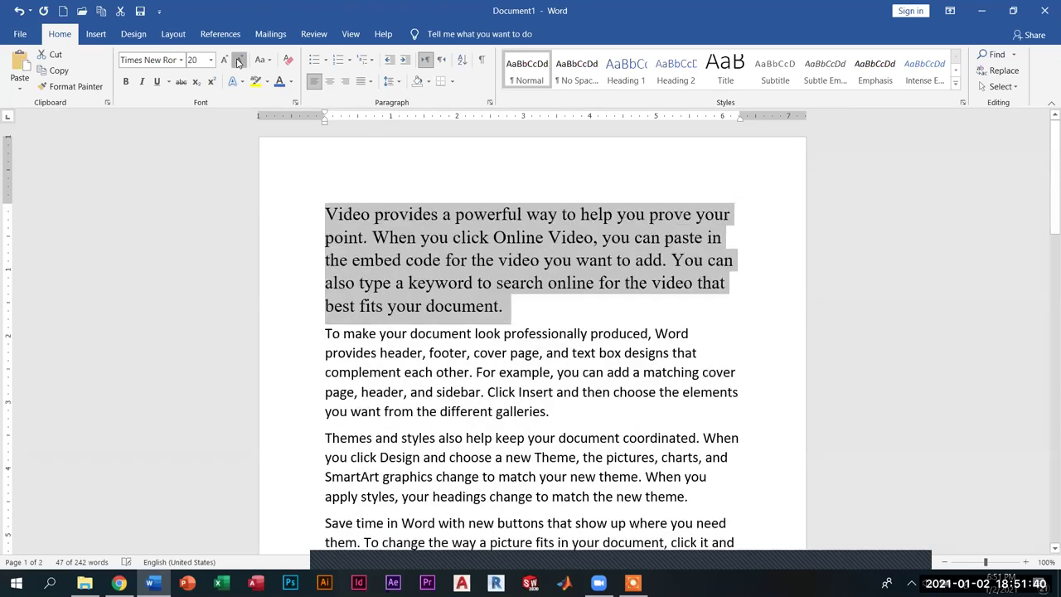
click(238, 63)
click(238, 62)
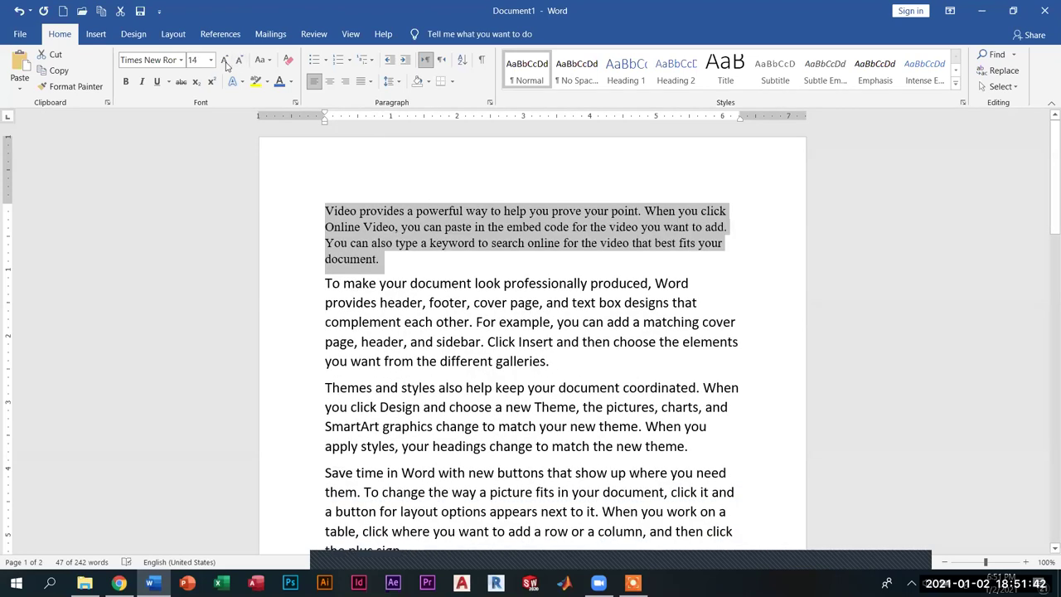
click(224, 60)
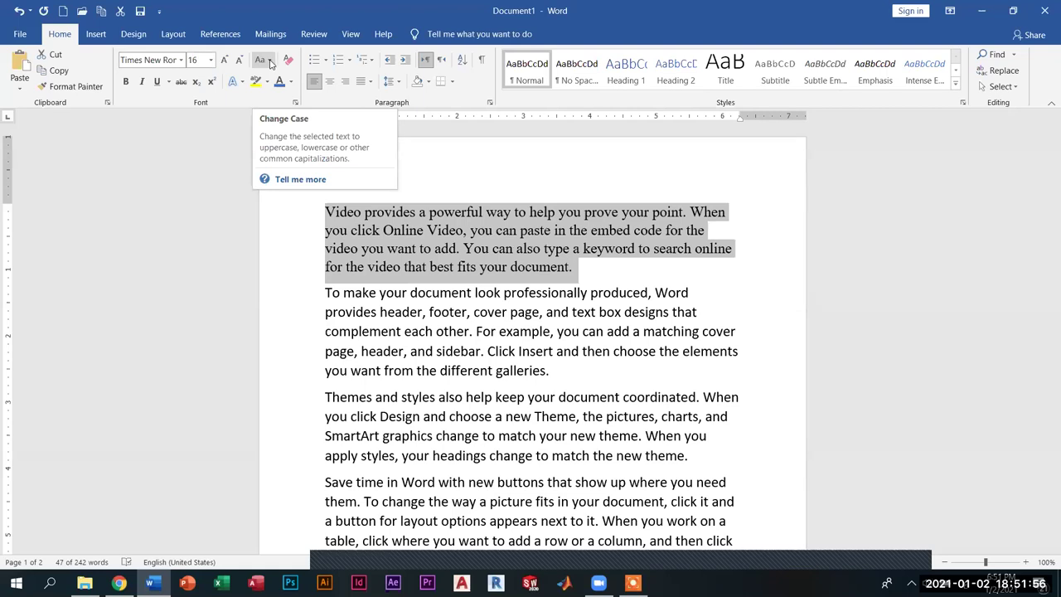
Try lowercase and then UPPERCASE on the first paragraph with Change Case
click(333, 211)
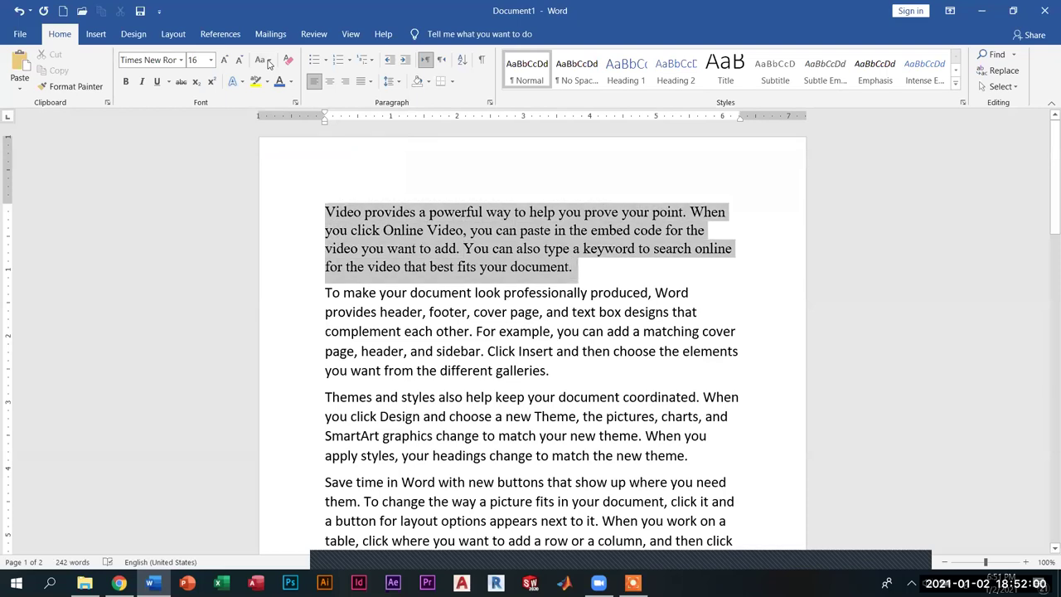
click(264, 60)
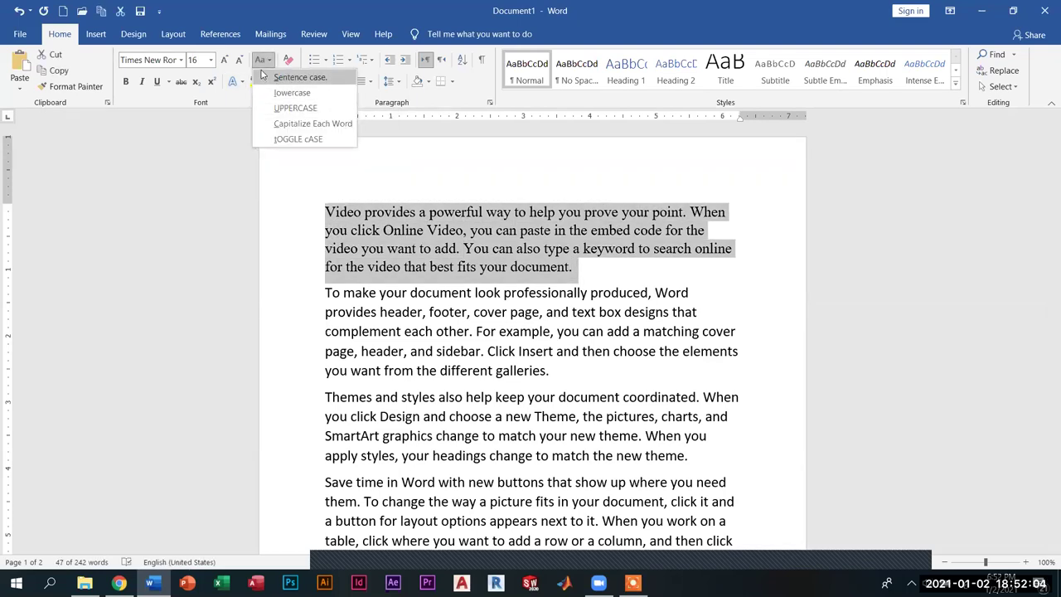
click(263, 63)
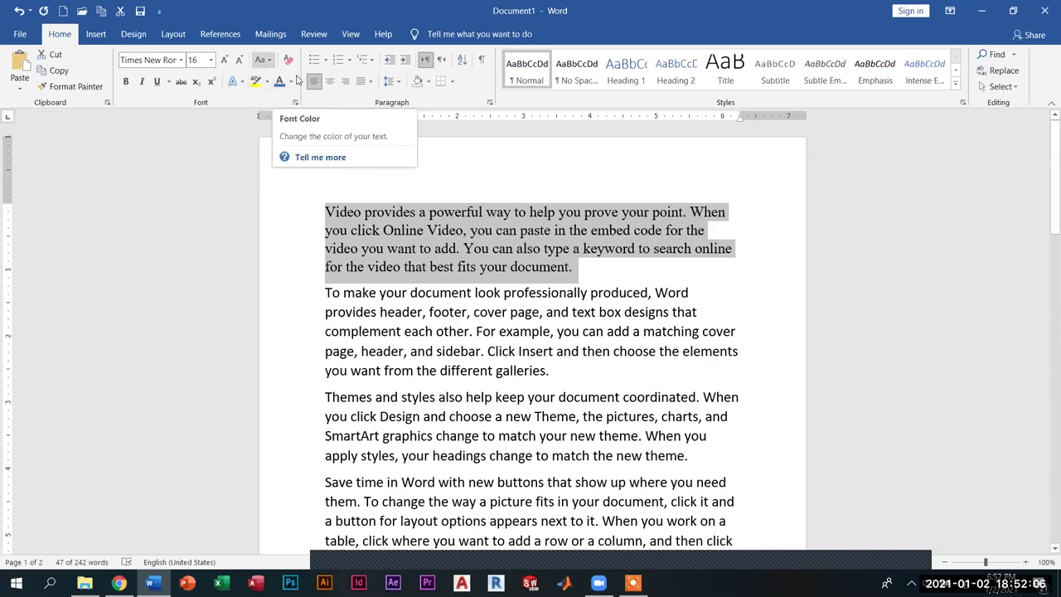
click(262, 60)
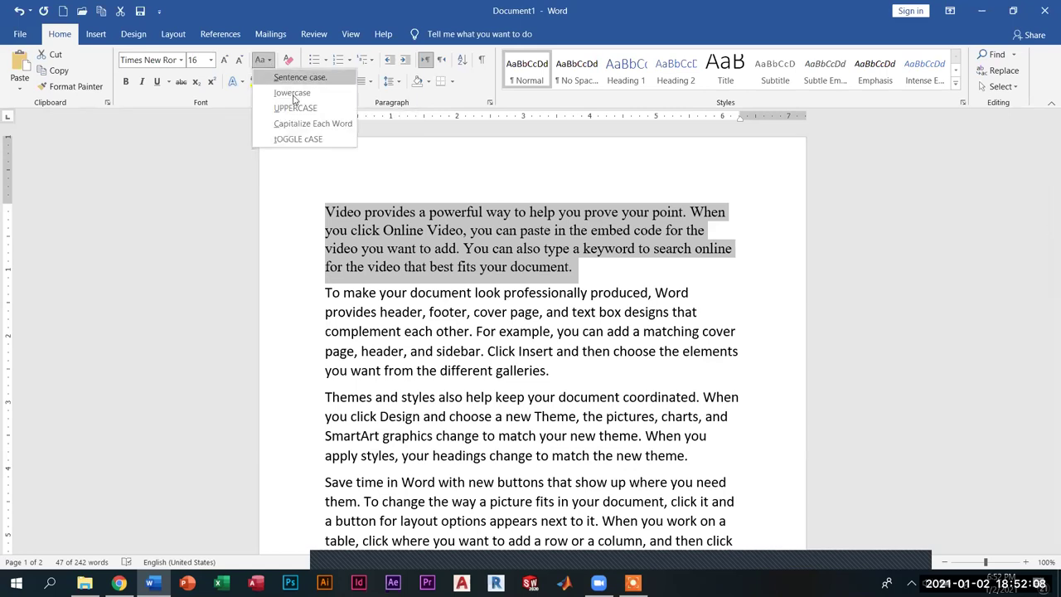
click(293, 95)
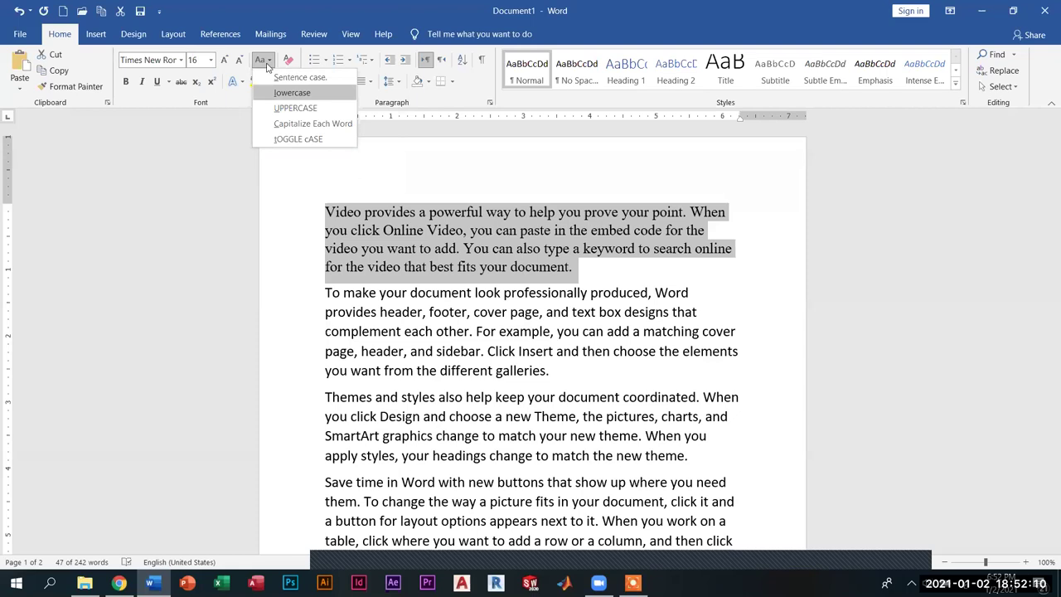
click(262, 60)
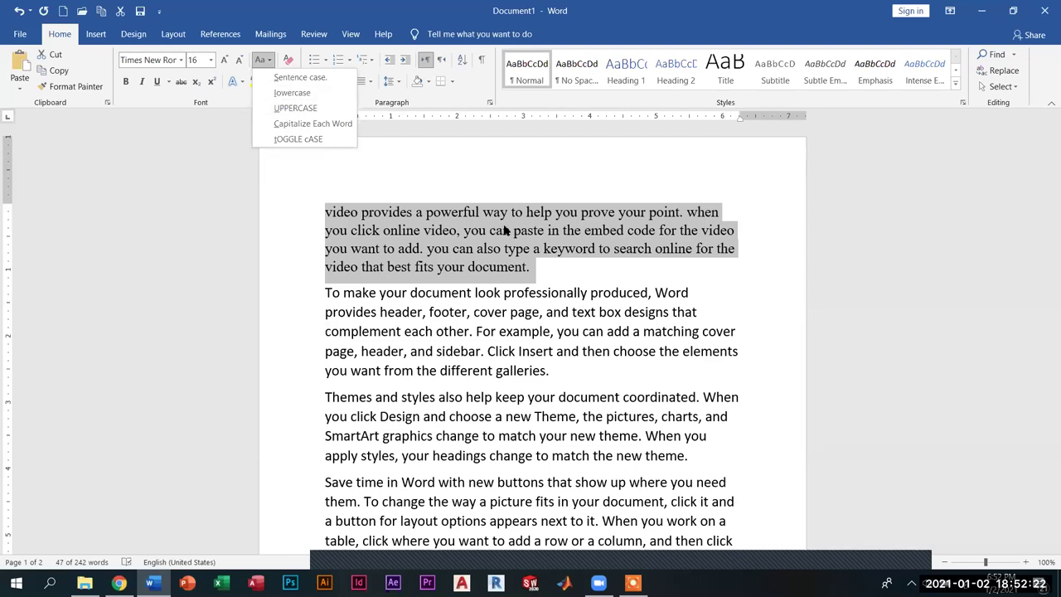
key(Escape)
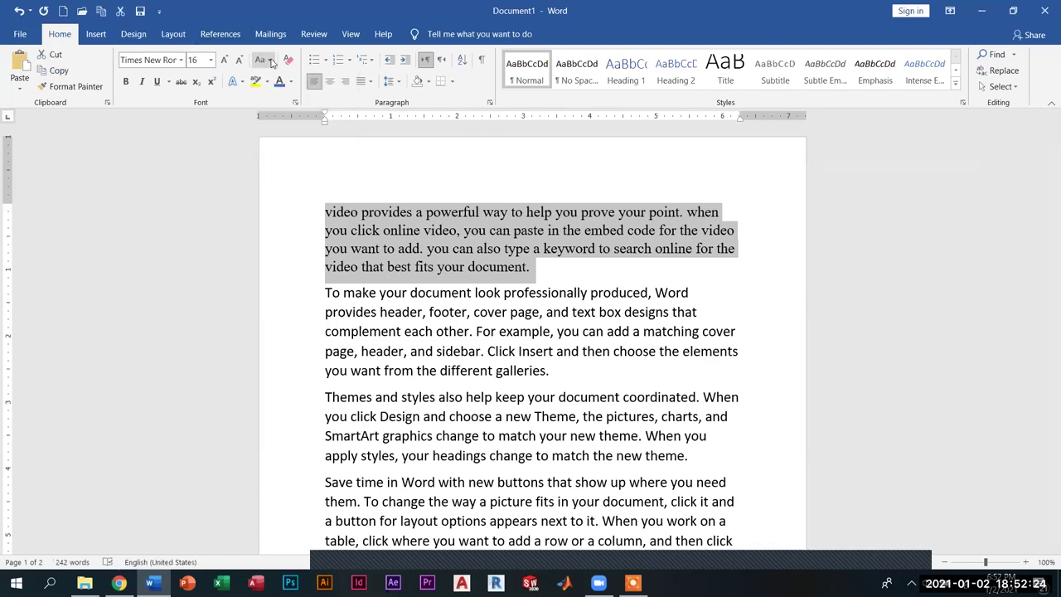
click(262, 60)
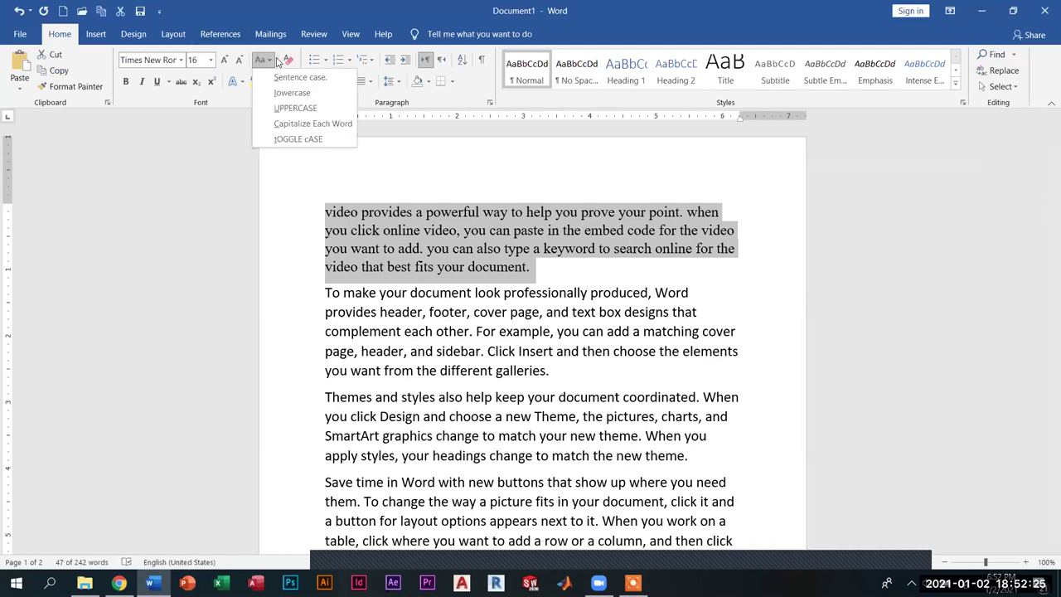
click(297, 109)
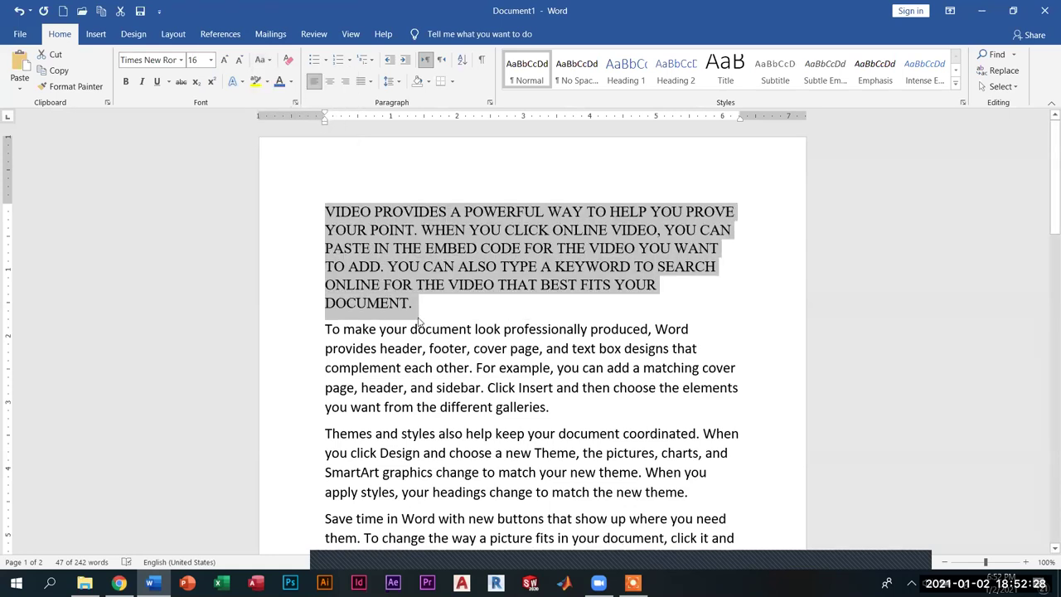
Reselect the paragraph, revert it to lowercase, then apply Capitalize Each Word
drag(421, 310, 315, 209)
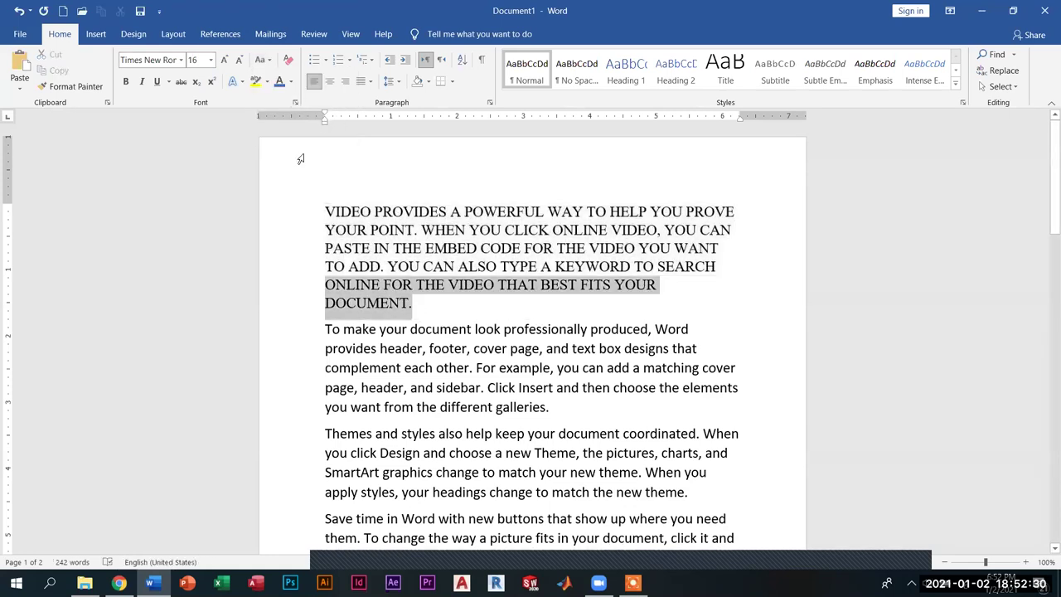
drag(300, 159, 269, 70)
click(263, 60)
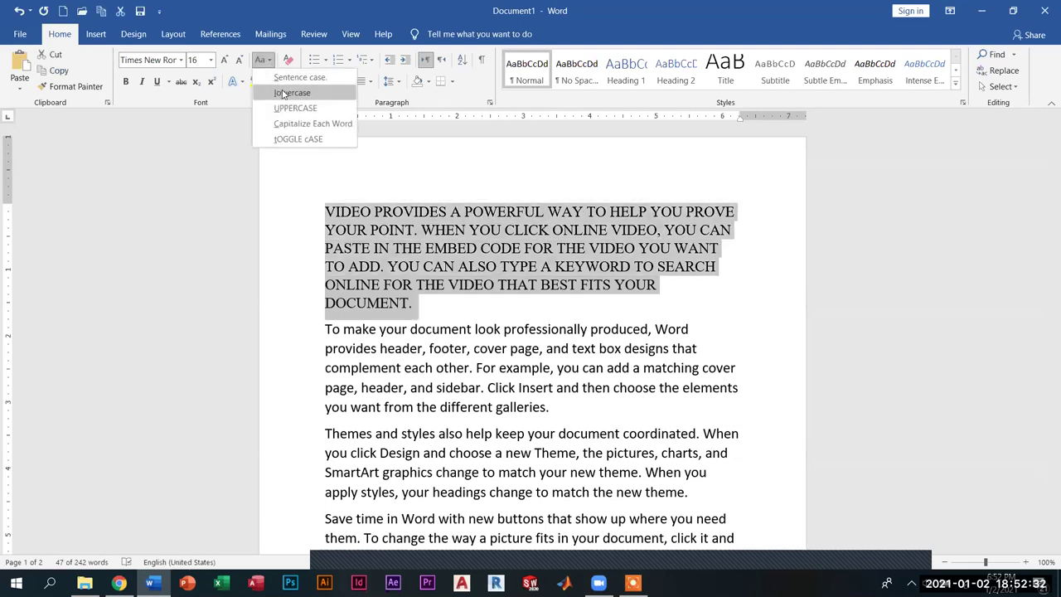
click(291, 93)
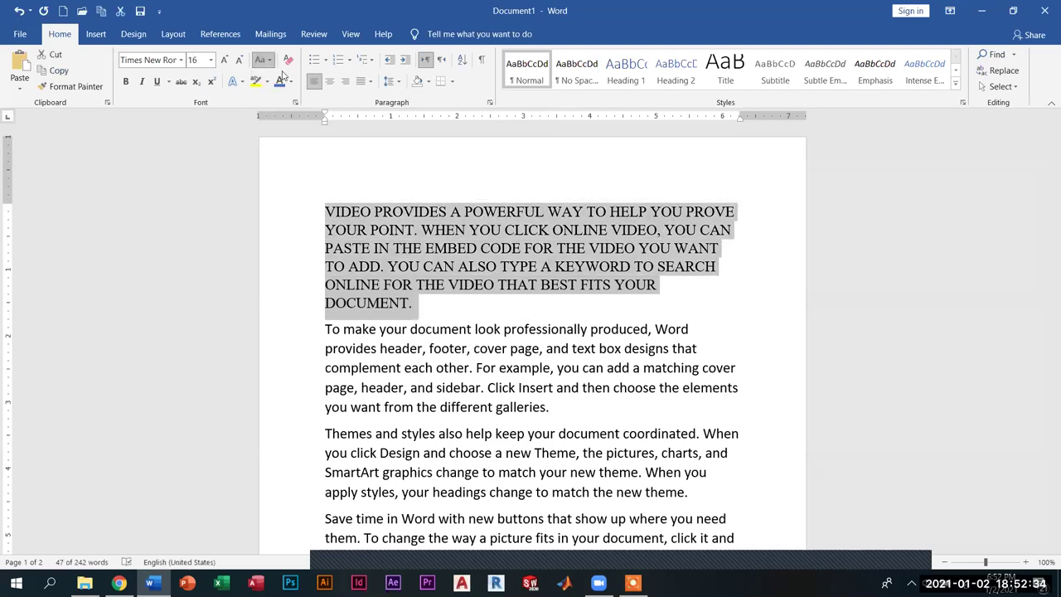
click(270, 60)
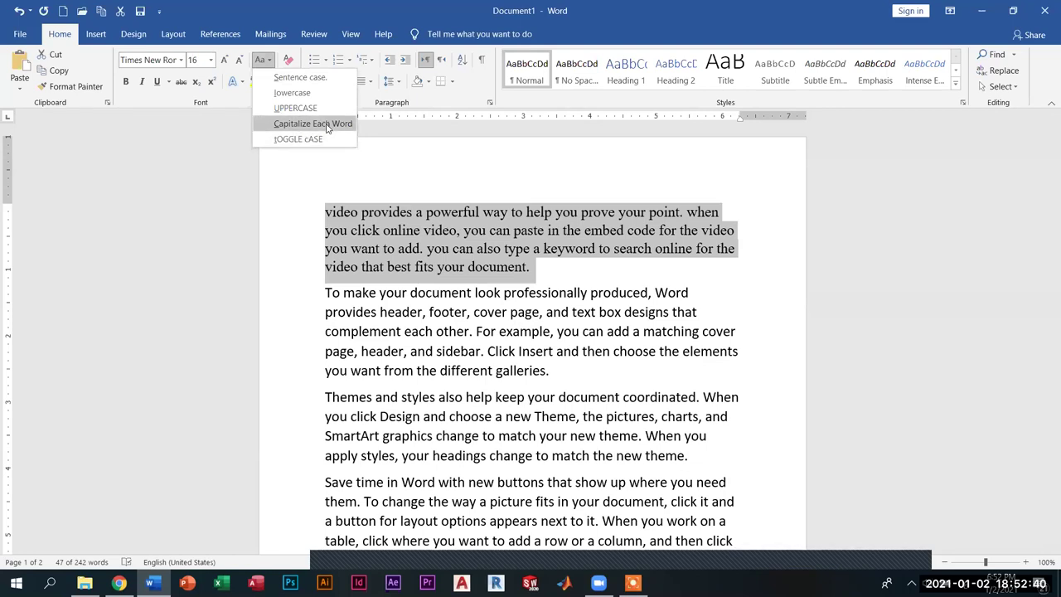
click(326, 126)
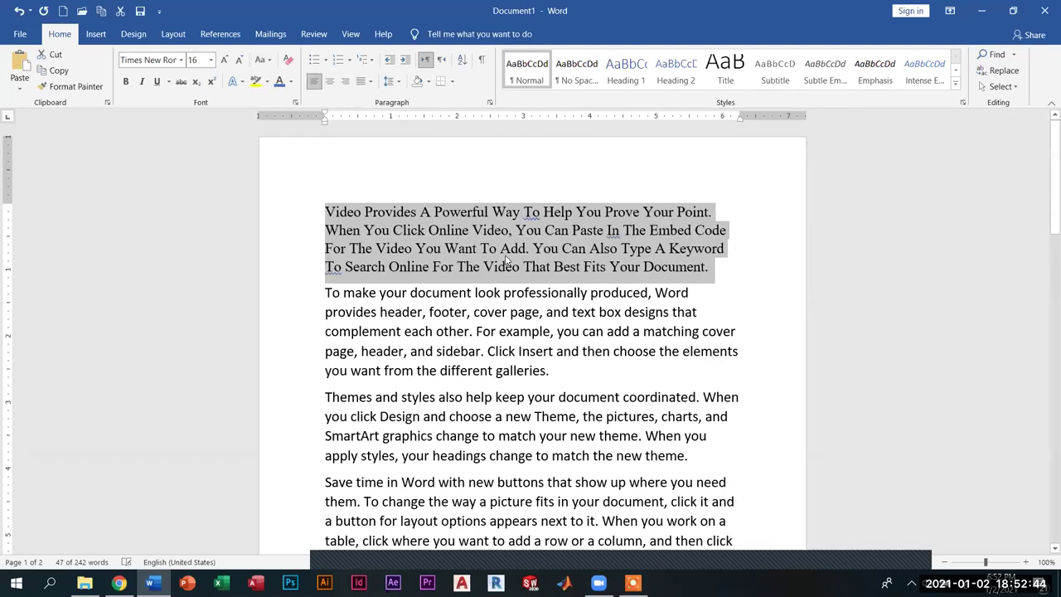
click(452, 266)
Select the whole first paragraph using keyboard selection
click(328, 212)
key(Right)
key(shift+Left)
key(ctrl+Right)
key(shift+Right)
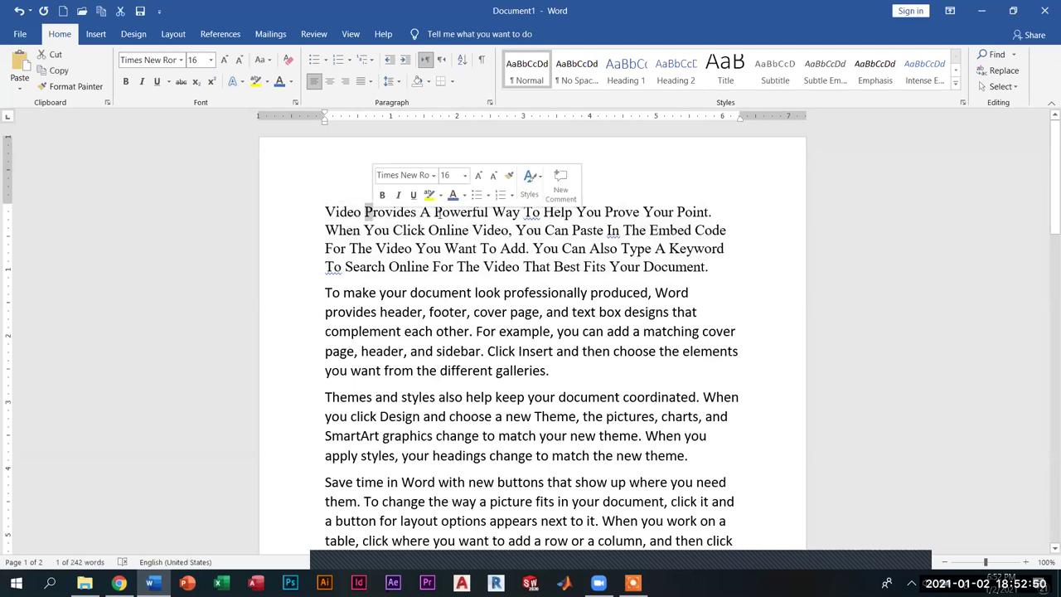
key(ctrl+Right)
key(shift+Right)
key(ctrl+Right)
key(shift+Right)
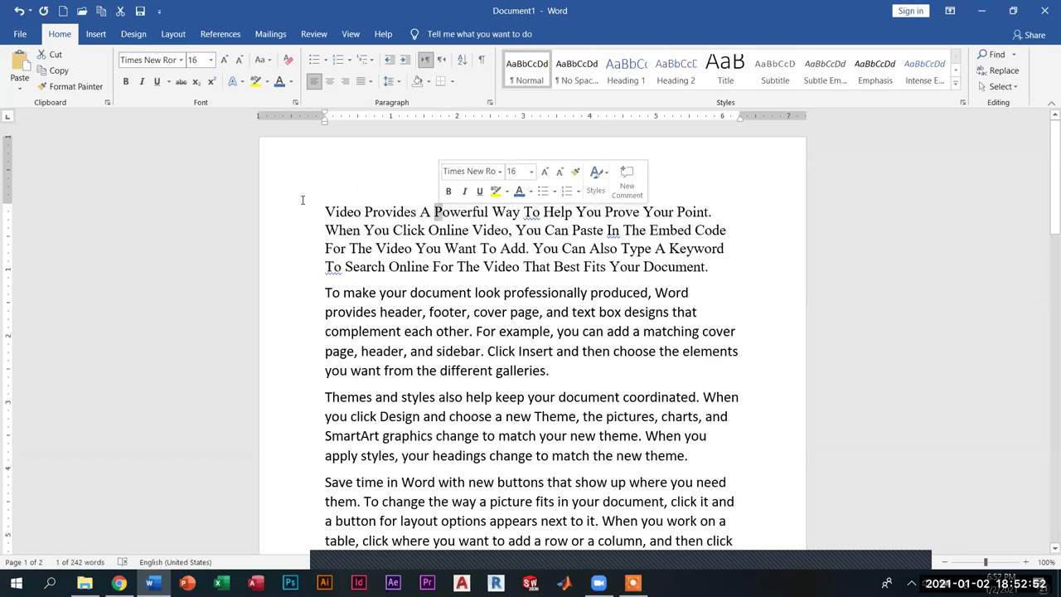
key(ctrl+Down)
key(ctrl+shift+Up)
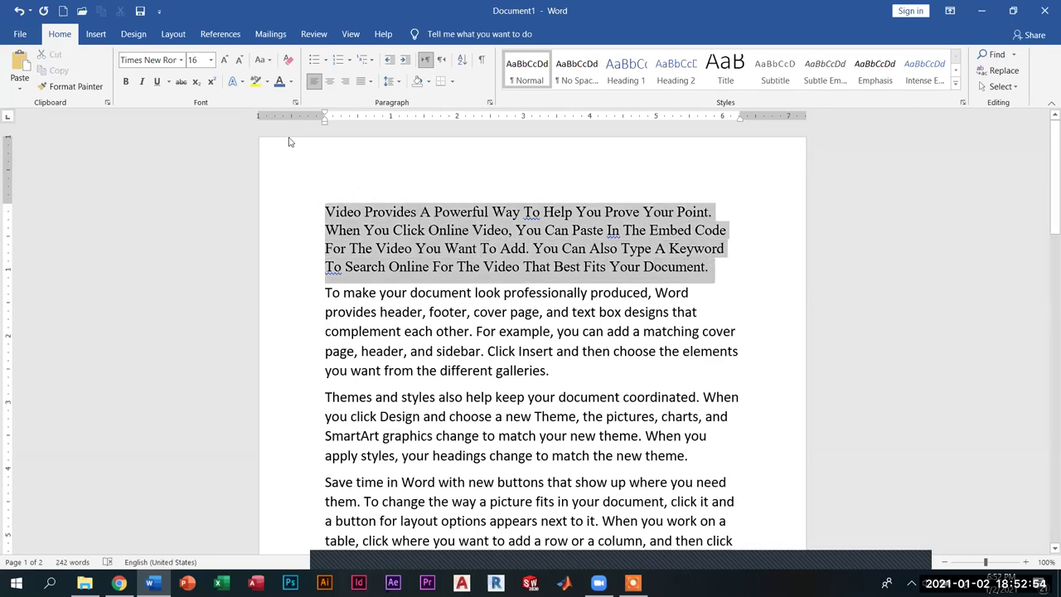
Apply tOGGLE cASE so the paragraph reads vIDEO pROVIDES a pOWERFUL wAY
key(alt+h)
key(7)
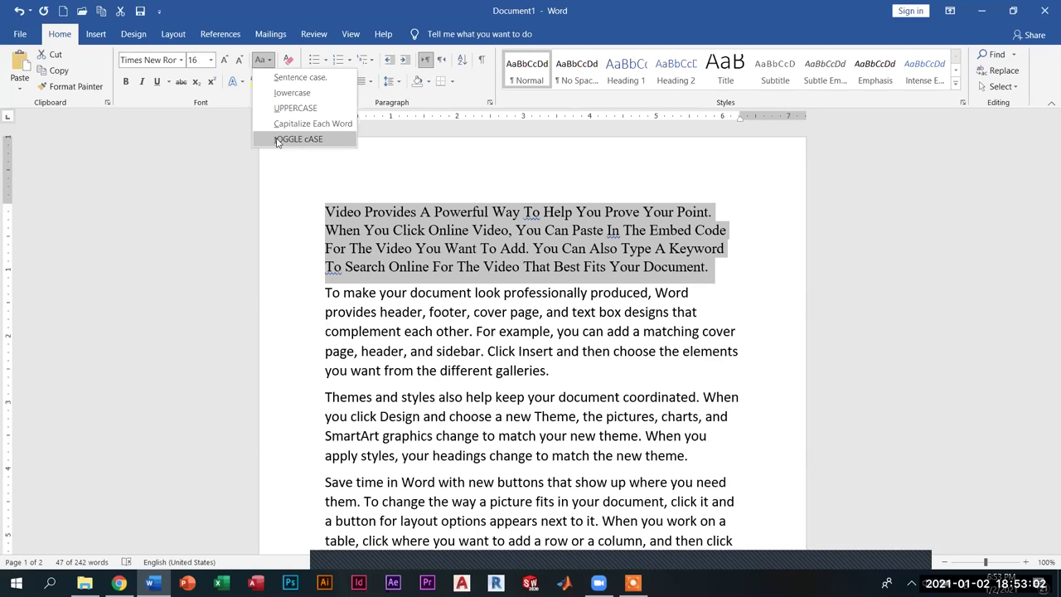
key(Return)
click(417, 230)
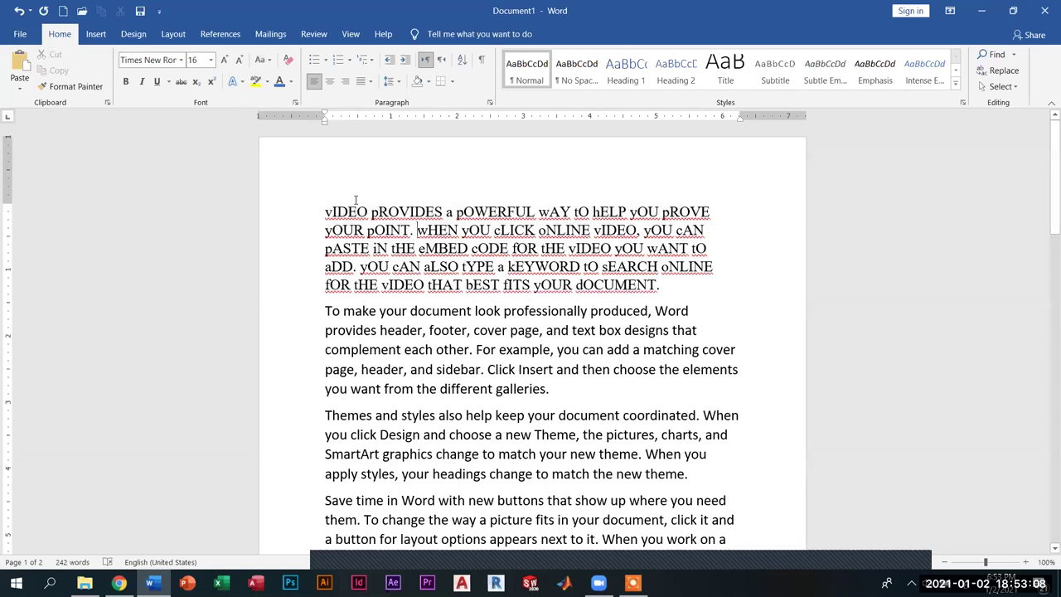
drag(663, 287, 313, 198)
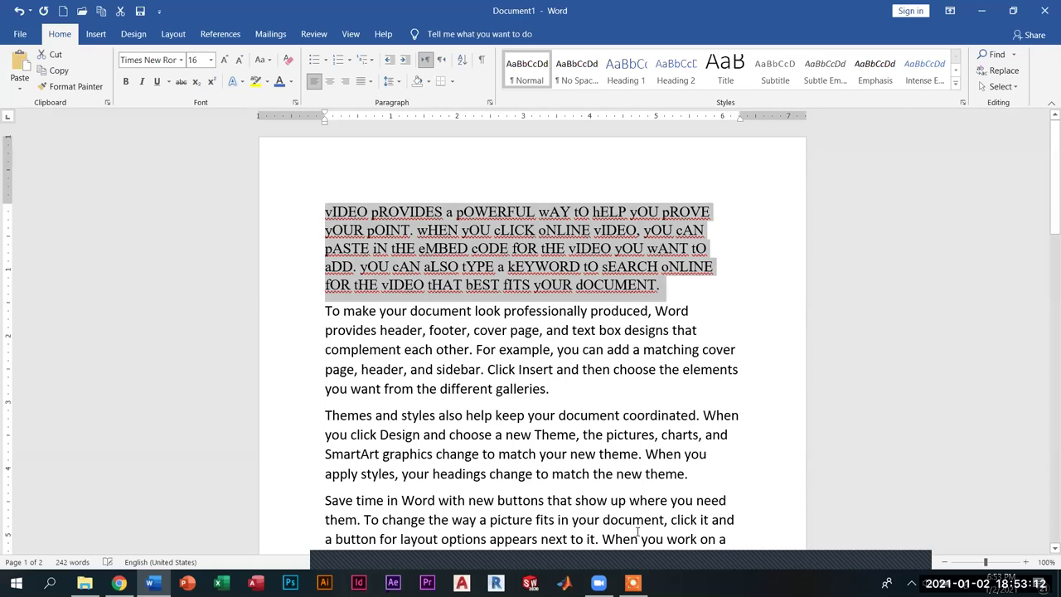
Minimize the Word window to the desktop after briefly checking the Zoom meeting
click(345, 289)
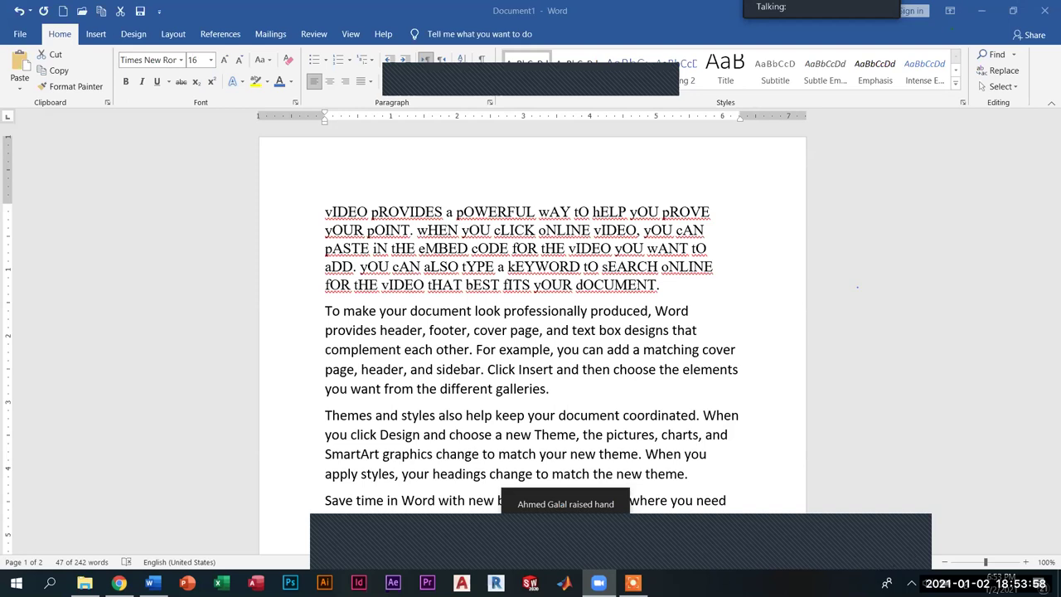
click(597, 581)
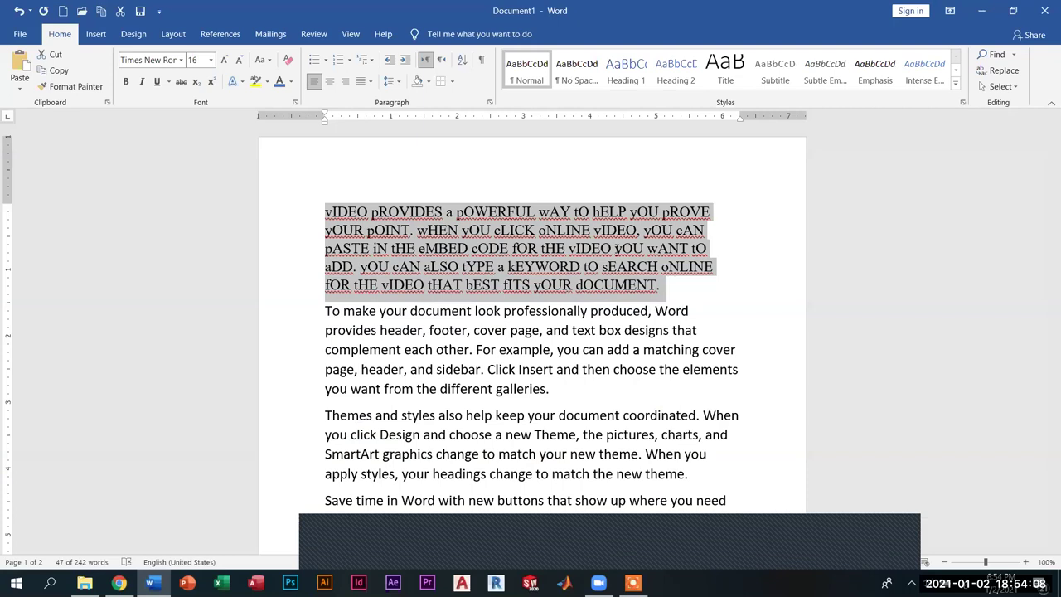
click(599, 266)
drag(324, 212, 333, 212)
click(982, 10)
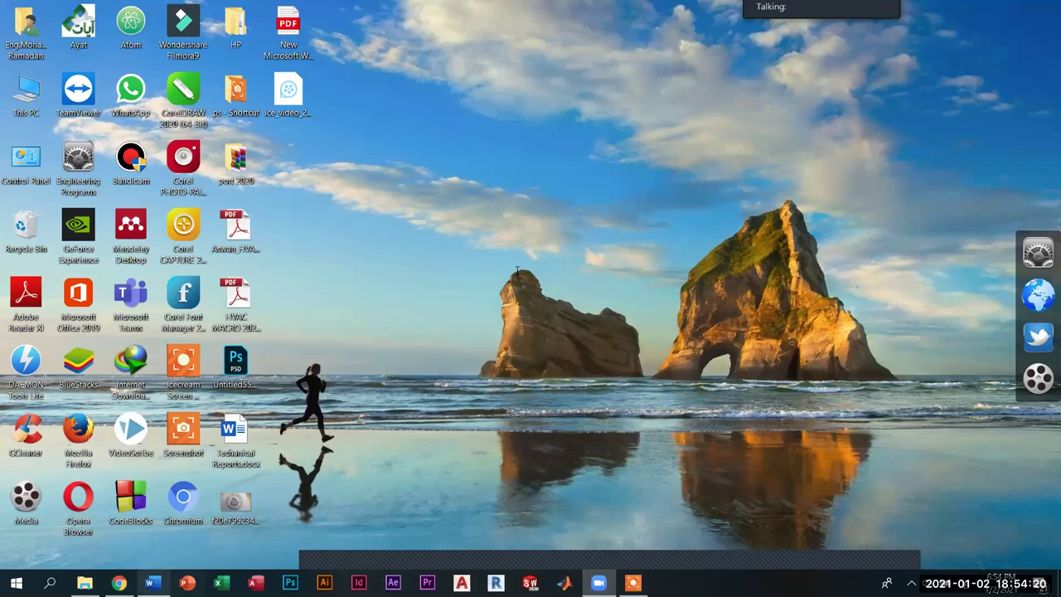
Restore Word and correct pROVIDES, pOWERFUL and pROVE to lowercase provides, powerful, prove
key(alt+Tab)
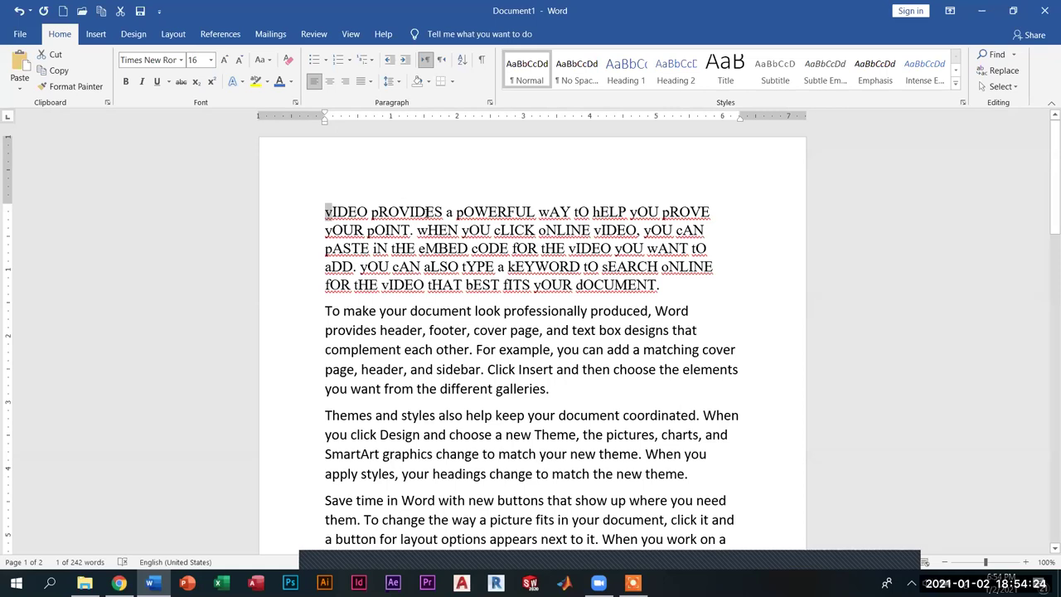
right_click(402, 224)
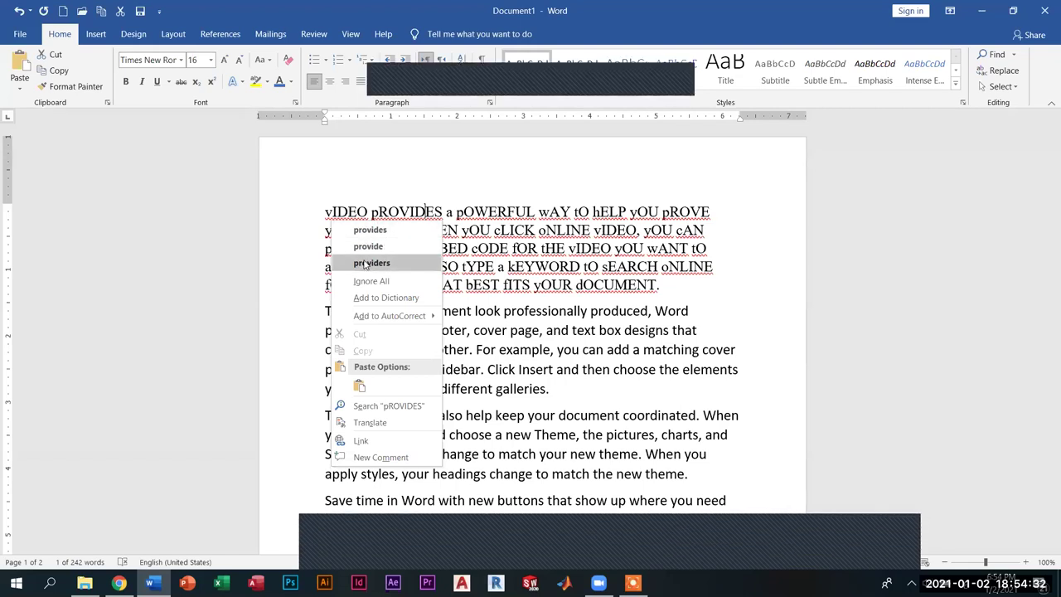
key(Escape)
key(shift+F3)
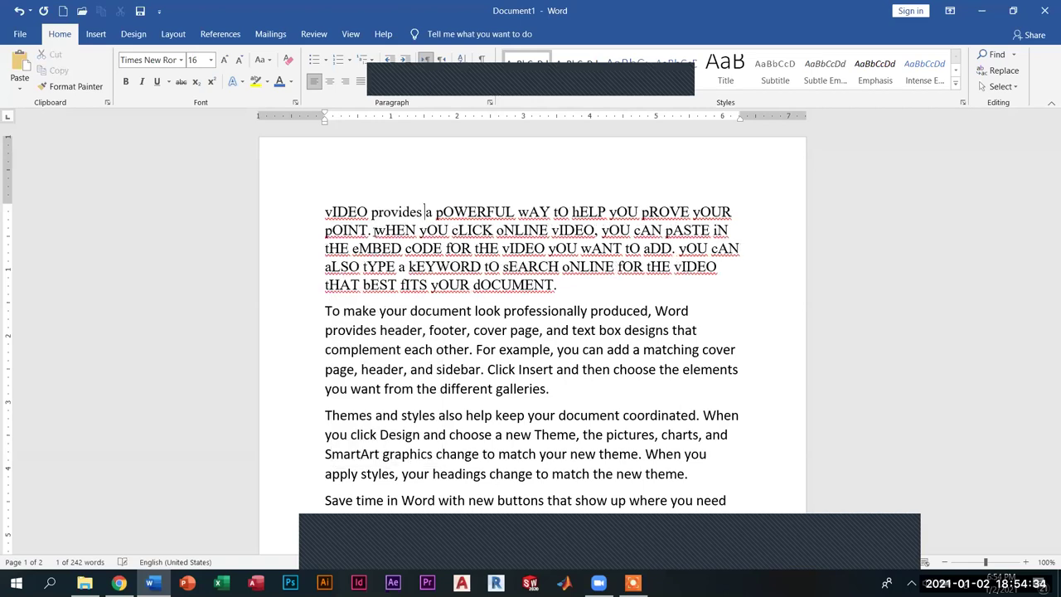
right_click(479, 219)
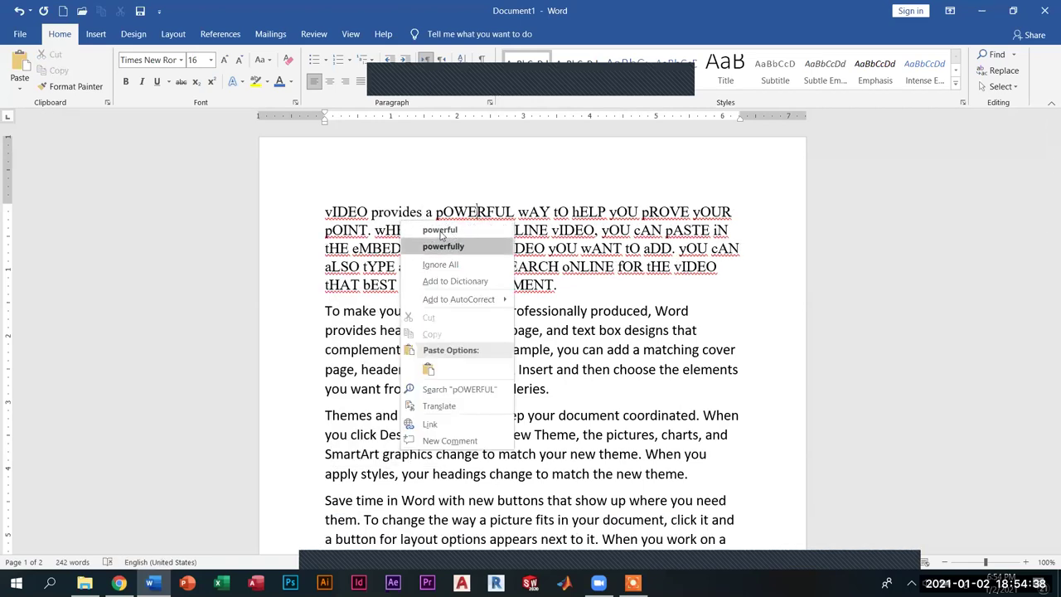
click(438, 231)
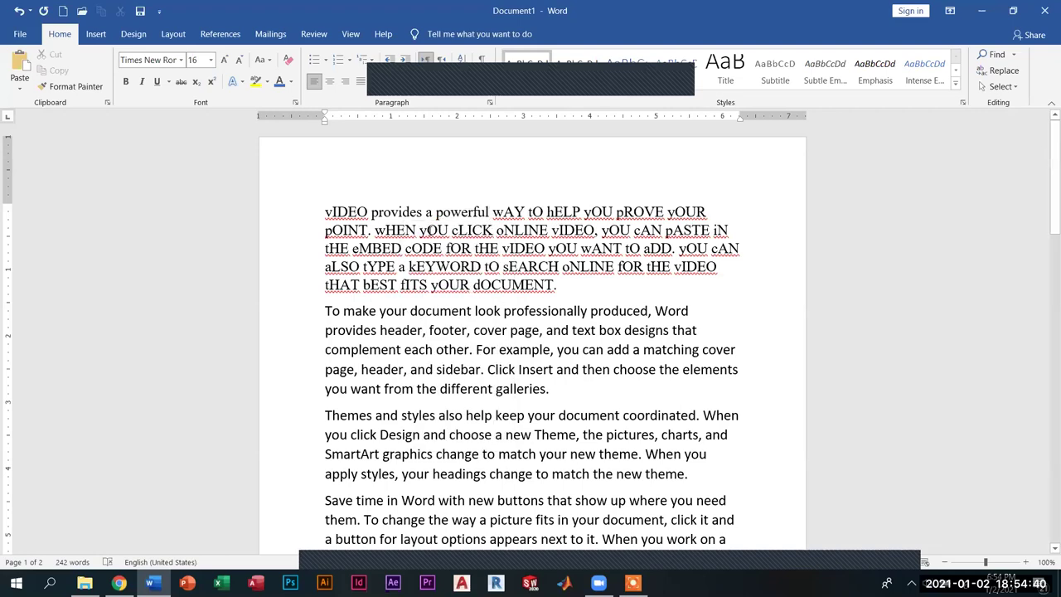
right_click(637, 216)
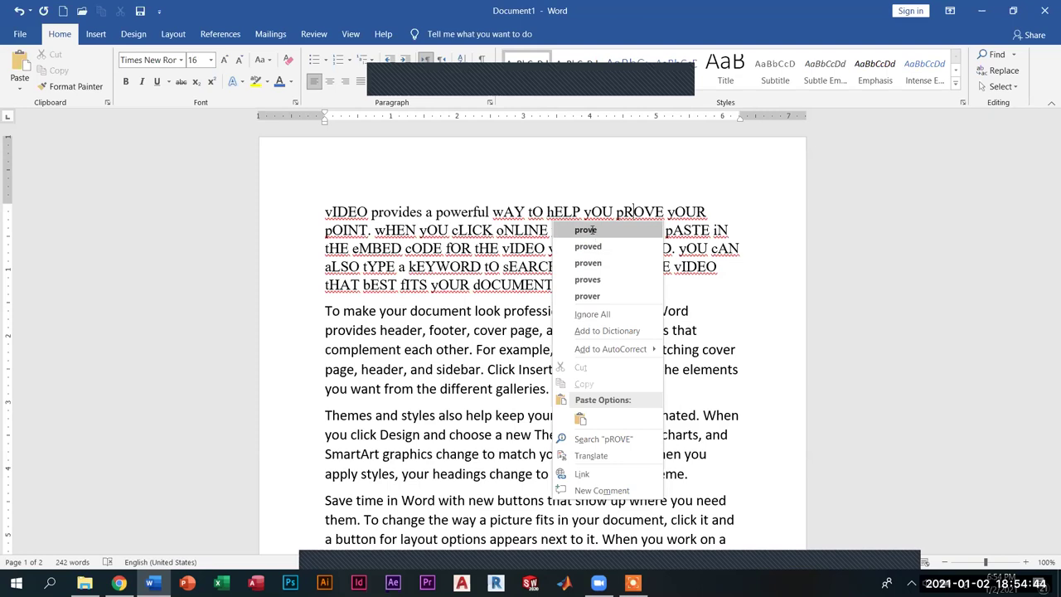
click(591, 230)
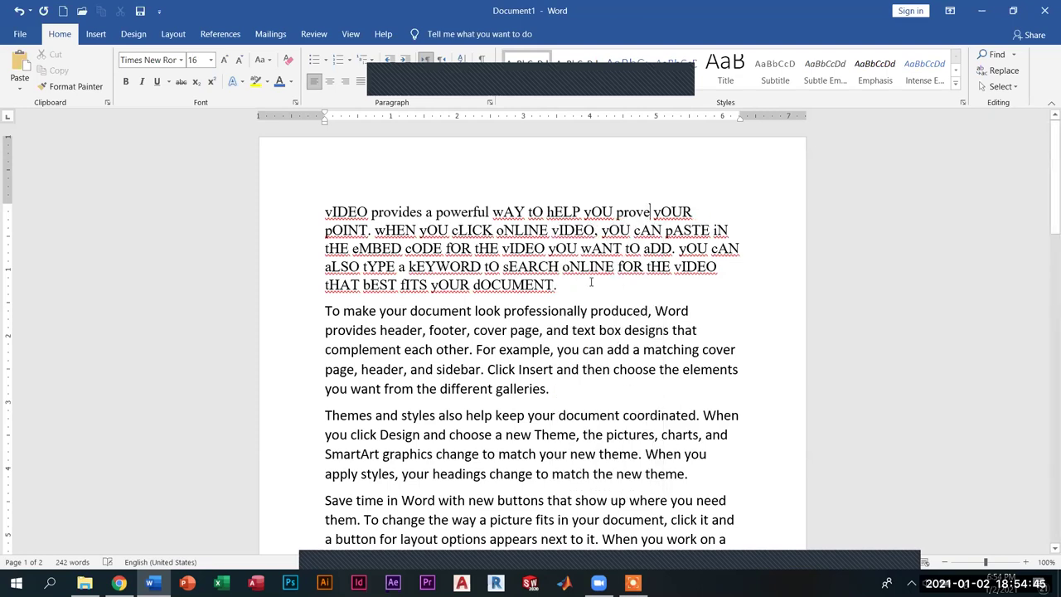
Stop Word flagging cLICK as a misspelling with Ignore All
right_click(472, 231)
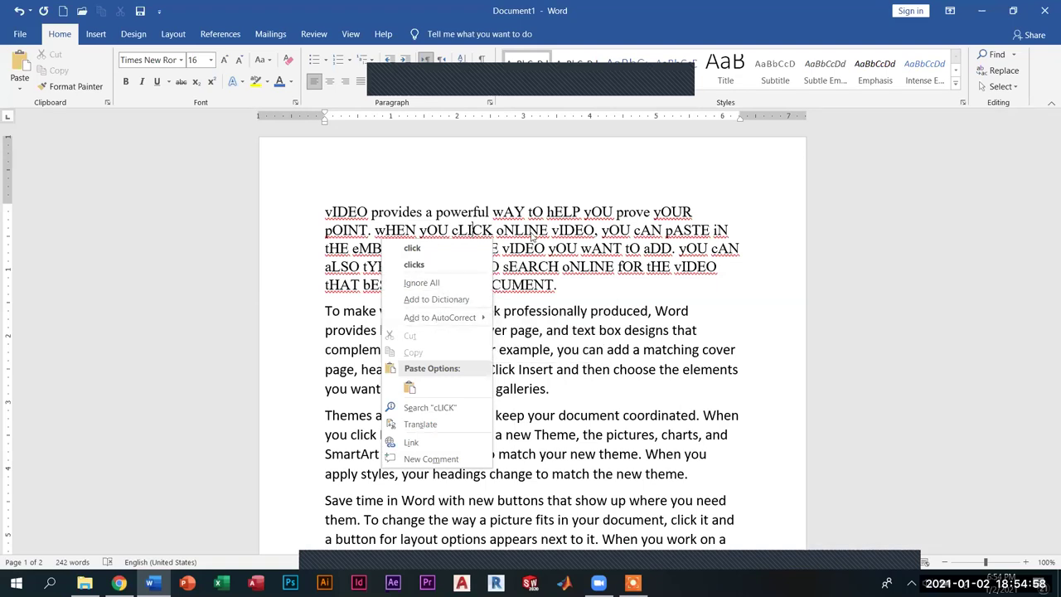
click(469, 231)
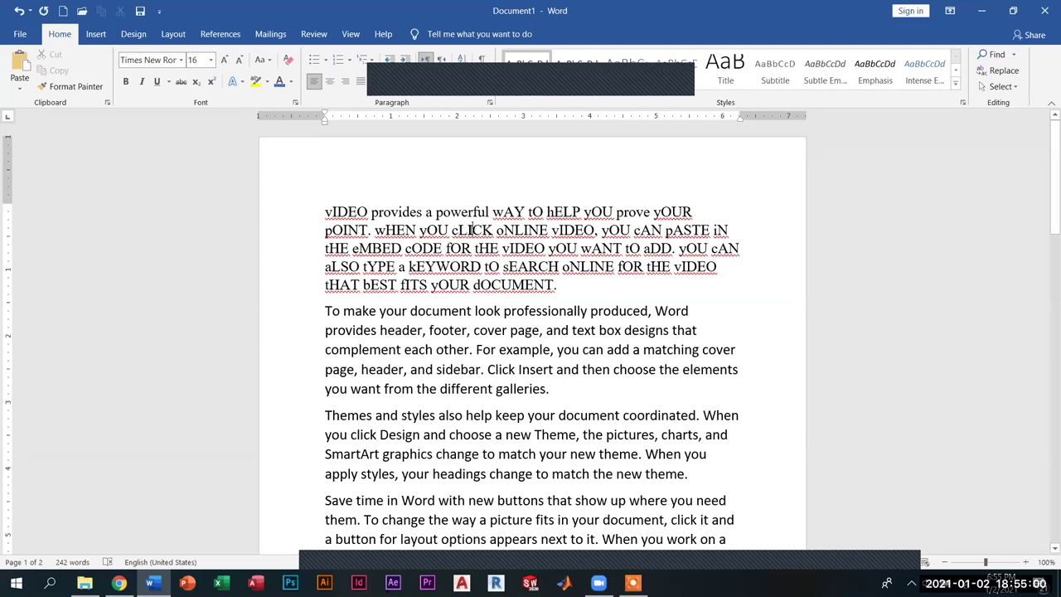
double_click(472, 229)
click(481, 231)
right_click(479, 230)
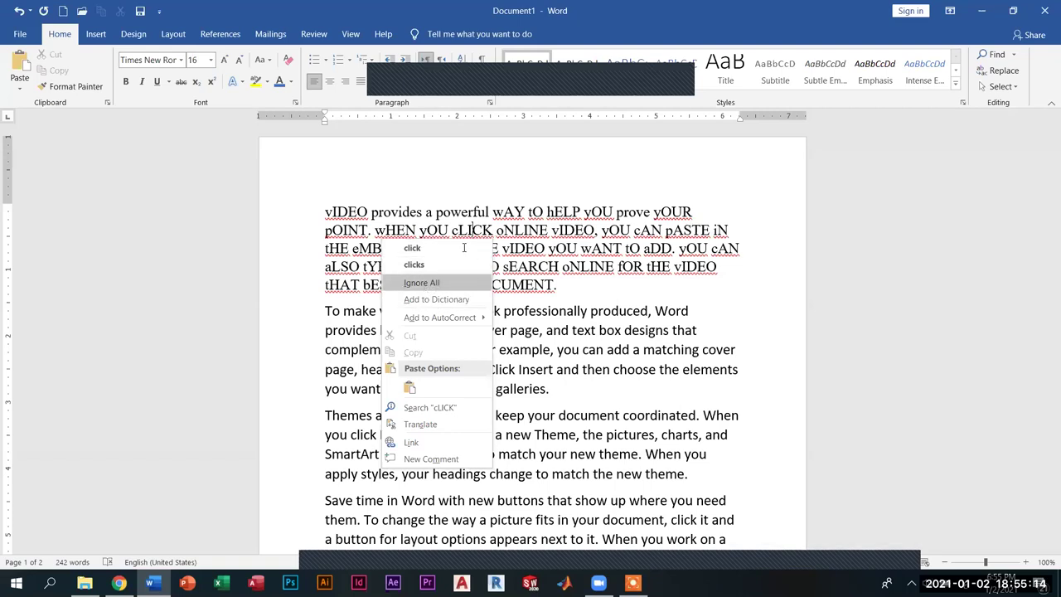
key(Return)
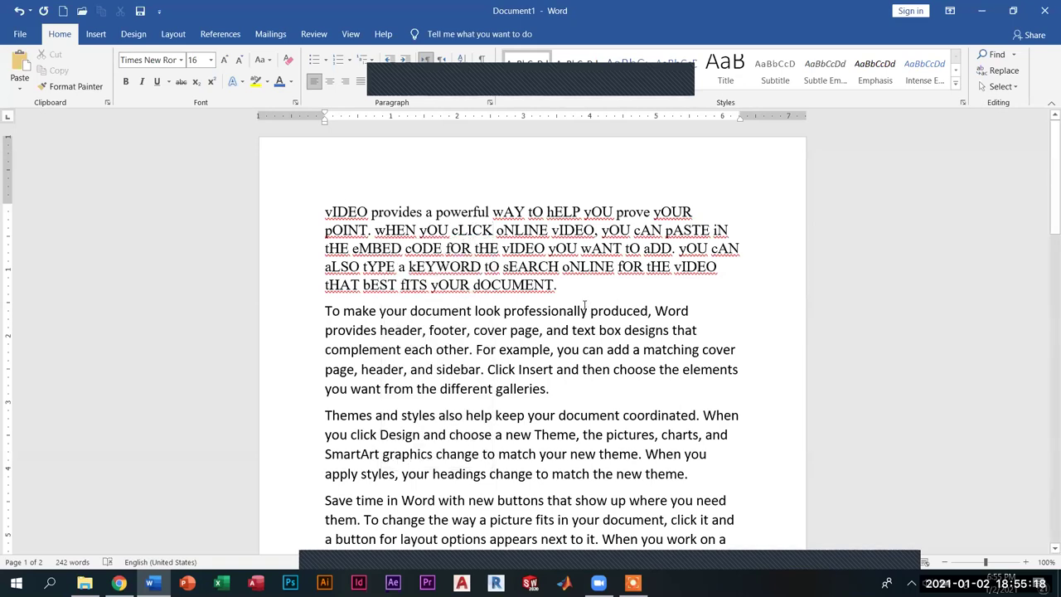
Convert the first paragraph to Sentence case
drag(556, 286, 398, 267)
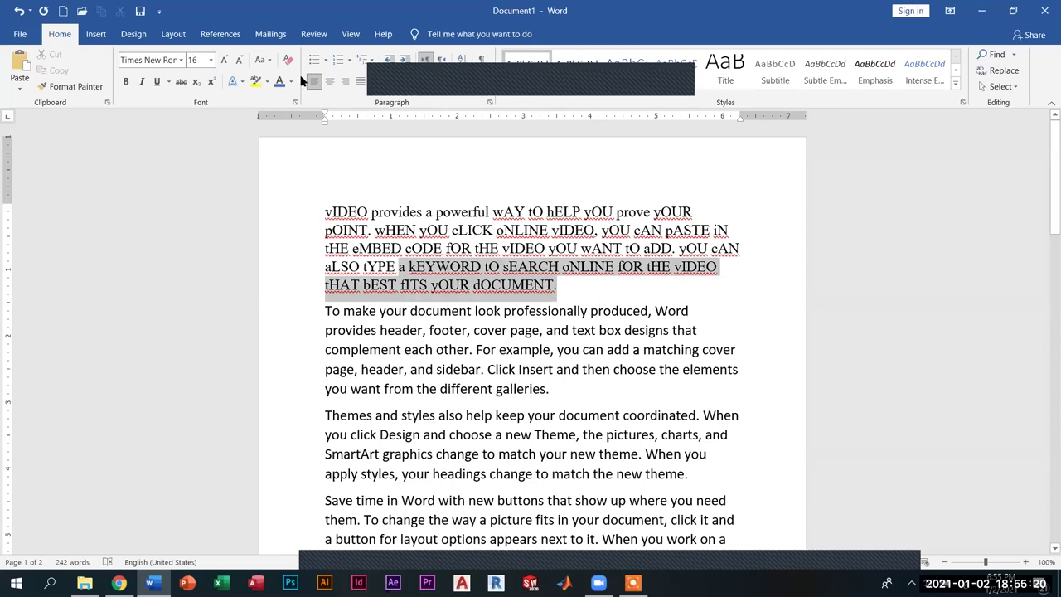
key(ctrl+shift+Up)
click(263, 60)
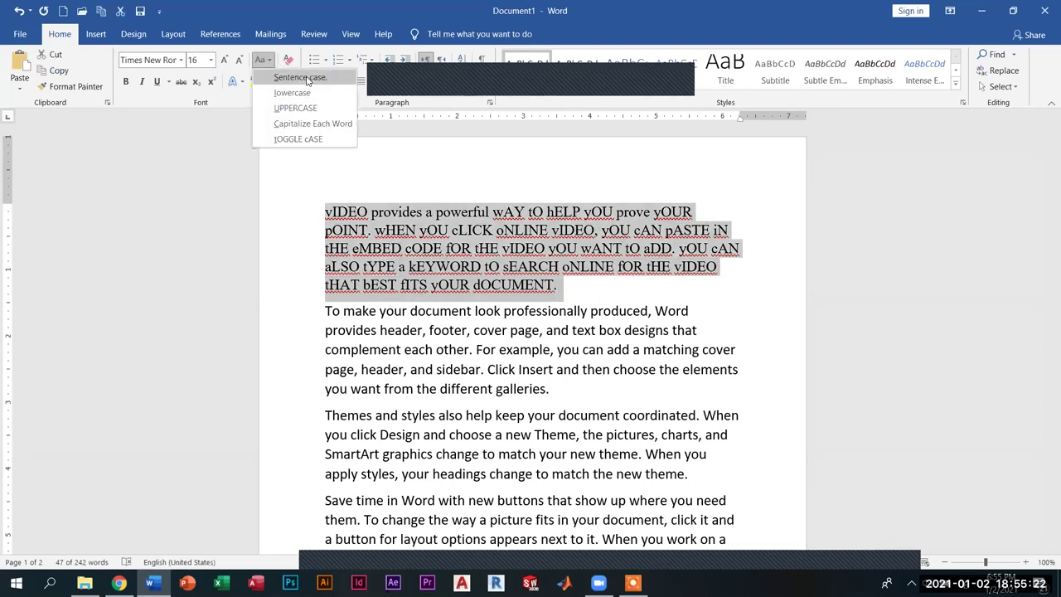
click(286, 74)
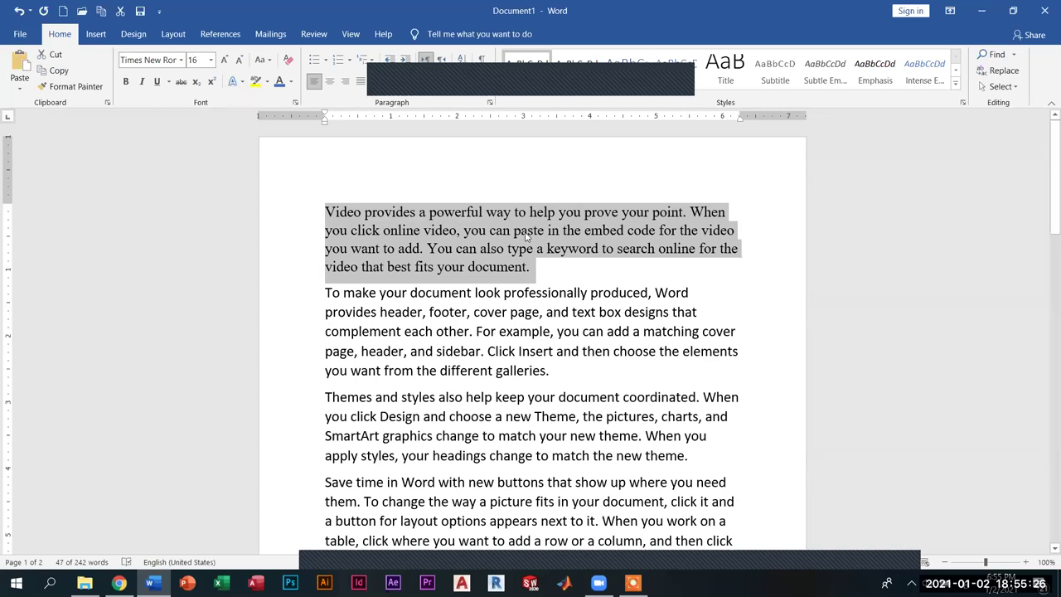
Make the first paragraph bold, italic, underlined, 20 pt and blue
click(126, 81)
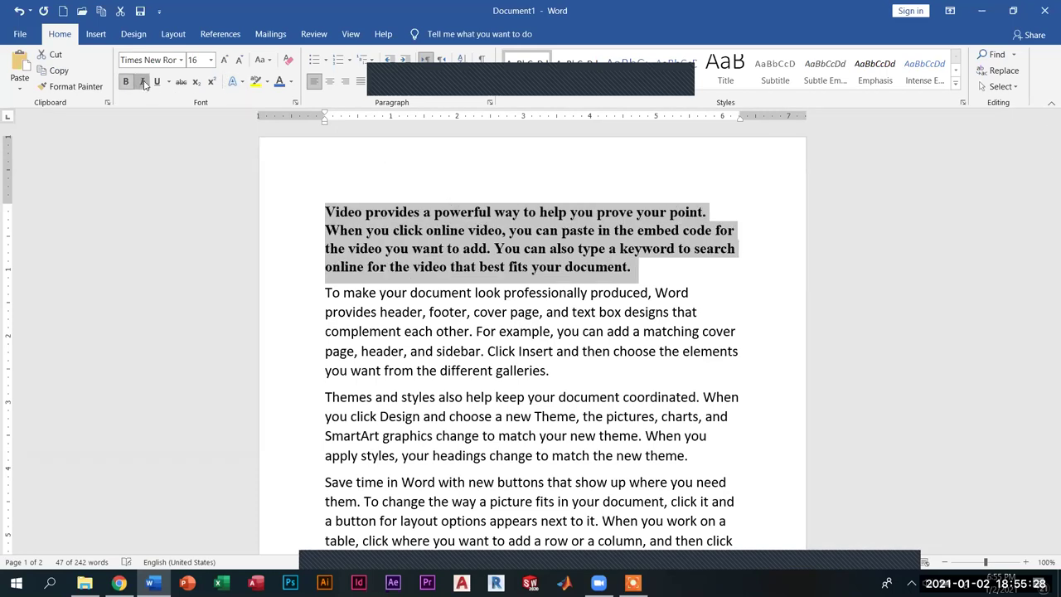
click(142, 81)
click(156, 81)
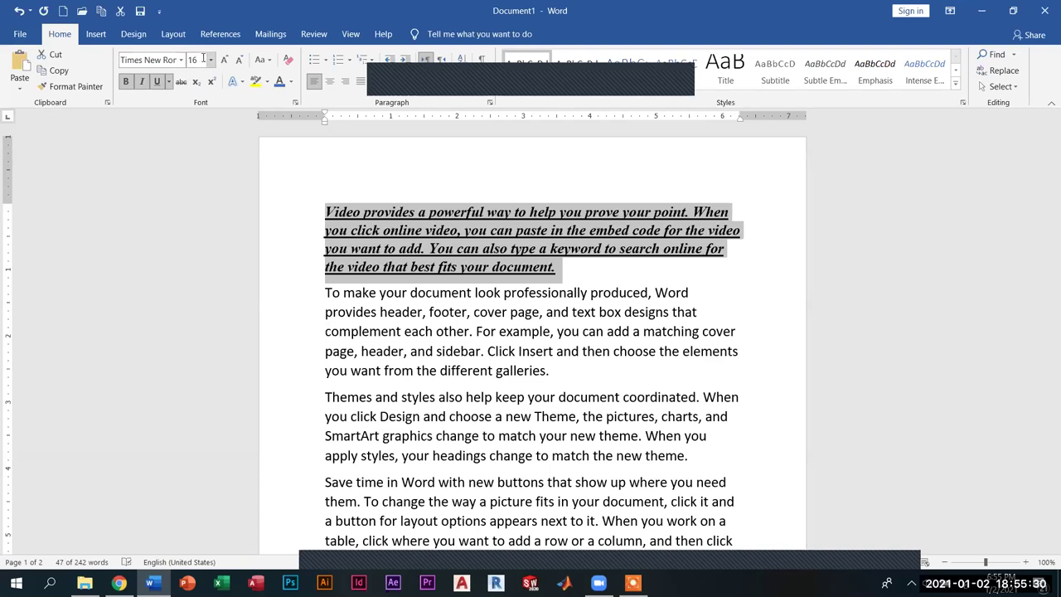
click(238, 59)
click(224, 60)
click(224, 60)
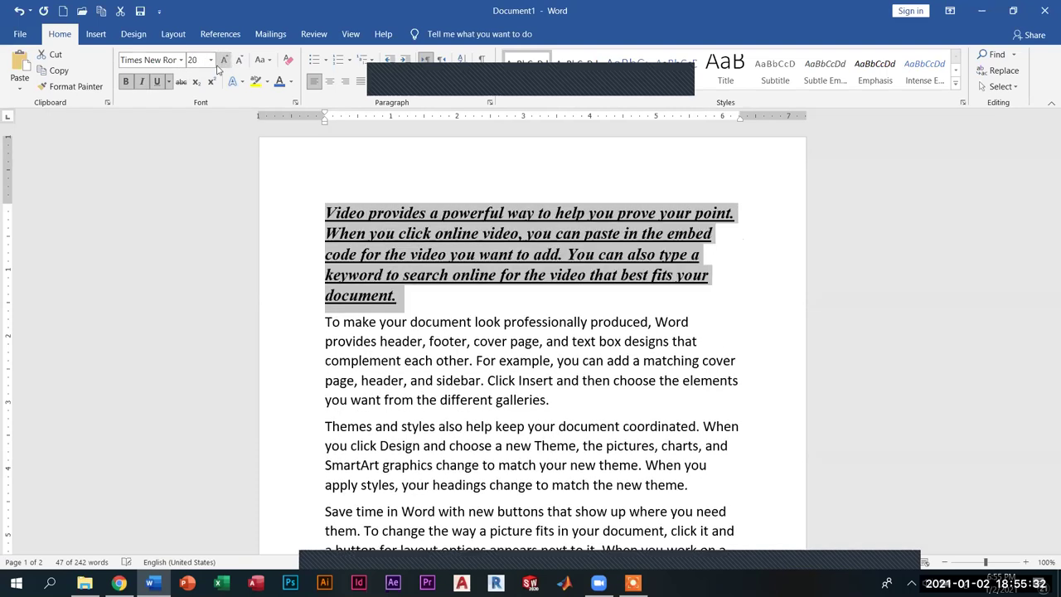
click(224, 60)
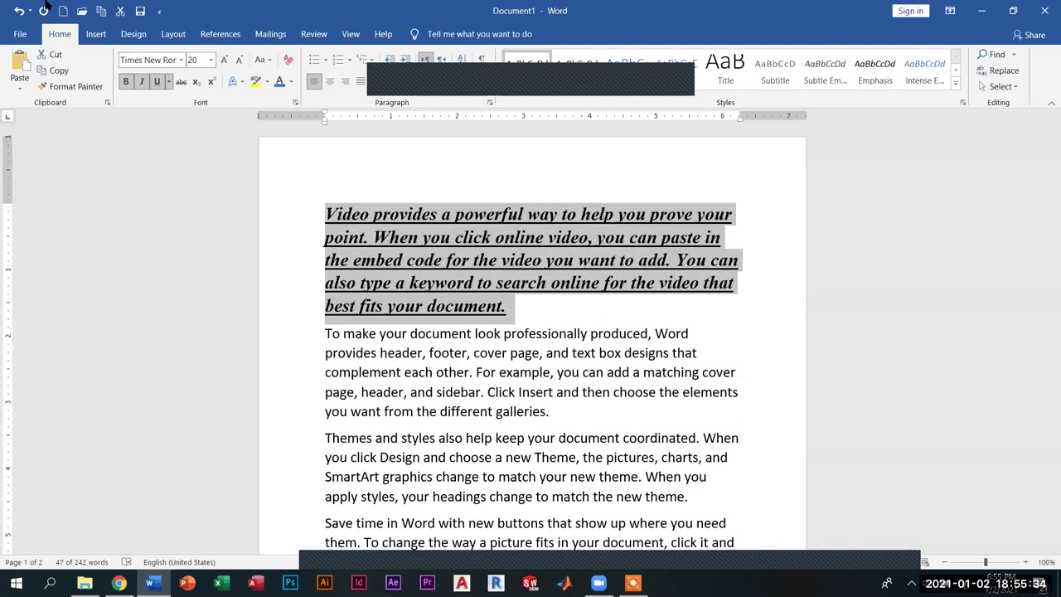
click(282, 83)
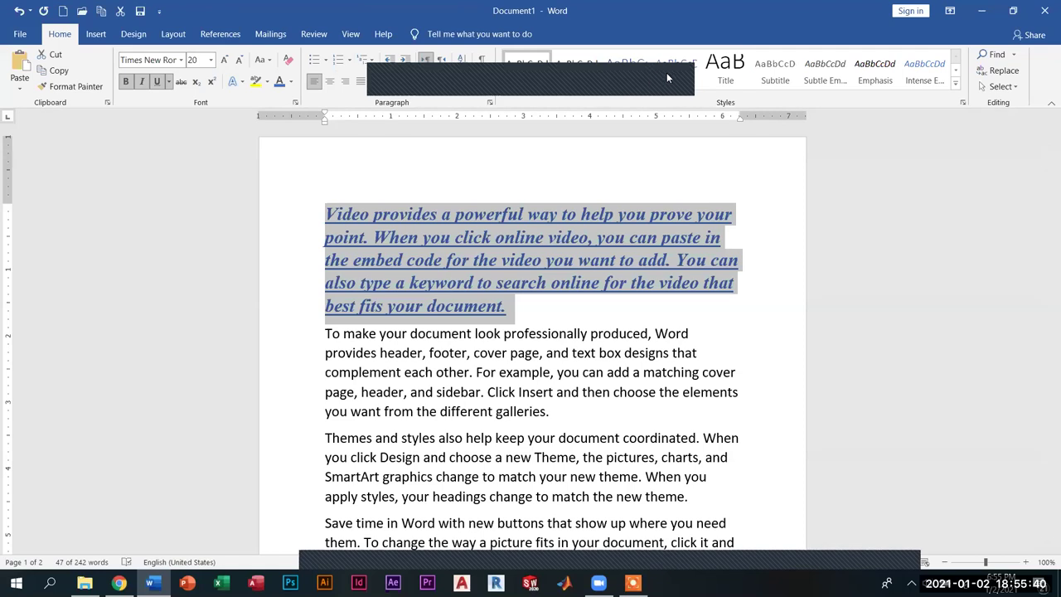
key(Right)
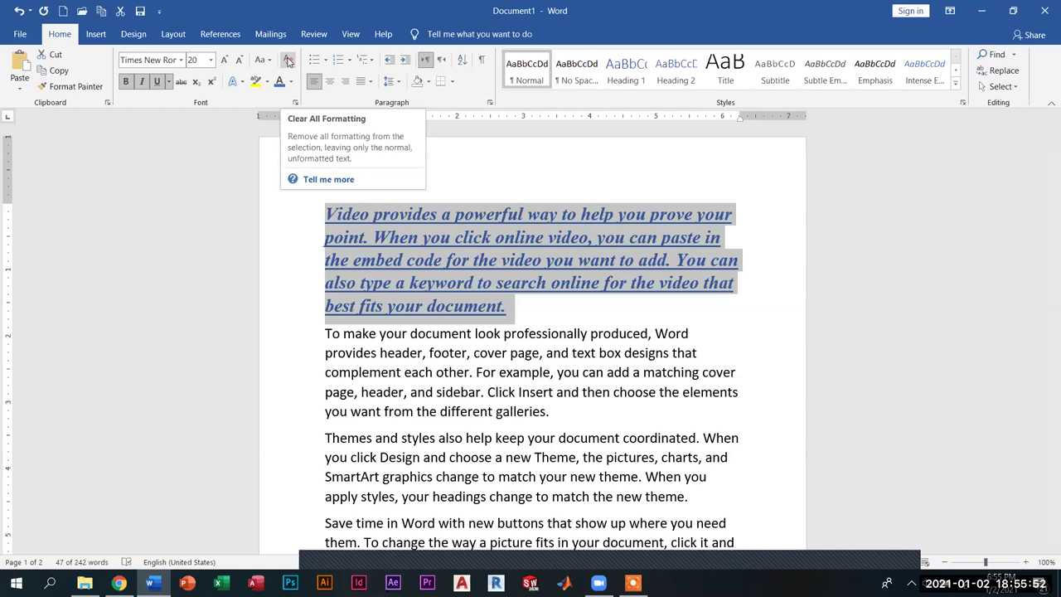
Clear all formatting from the first paragraph
click(288, 61)
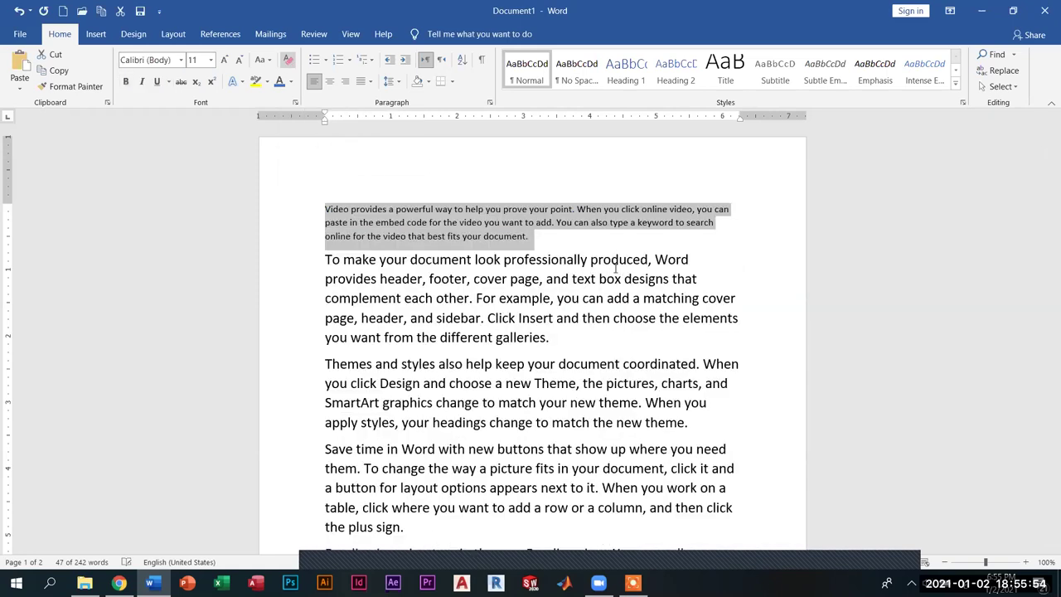
drag(553, 250, 323, 210)
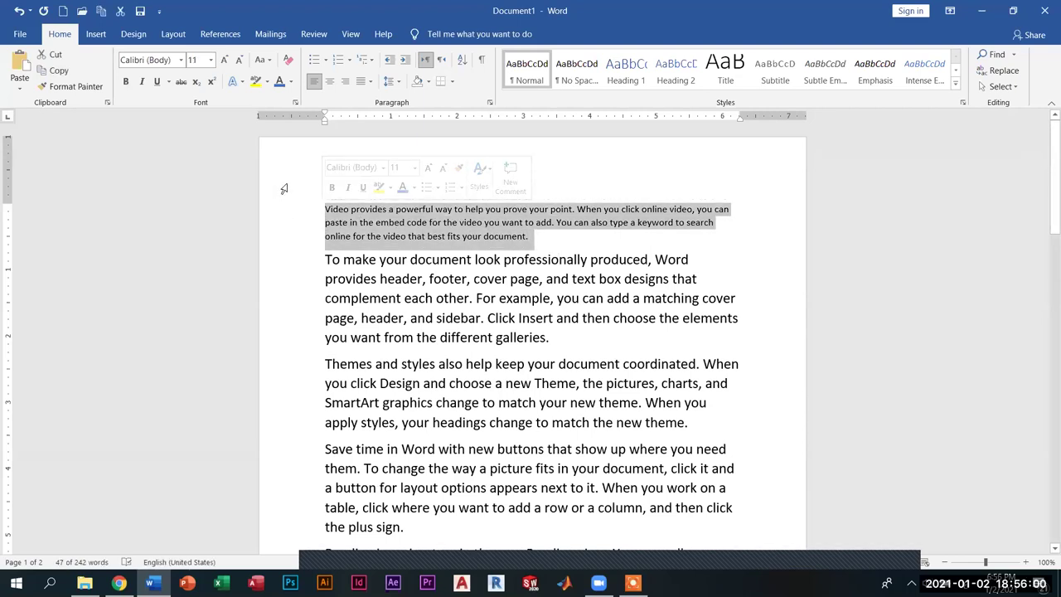
key(Right)
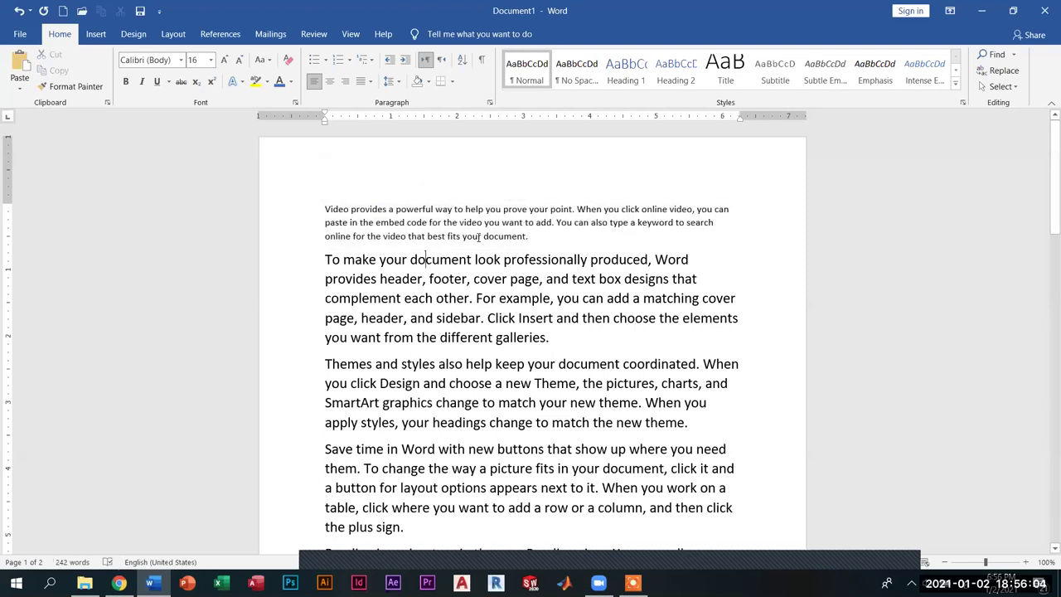
Grow the first paragraph's font back up to 16 pt
drag(528, 236, 325, 207)
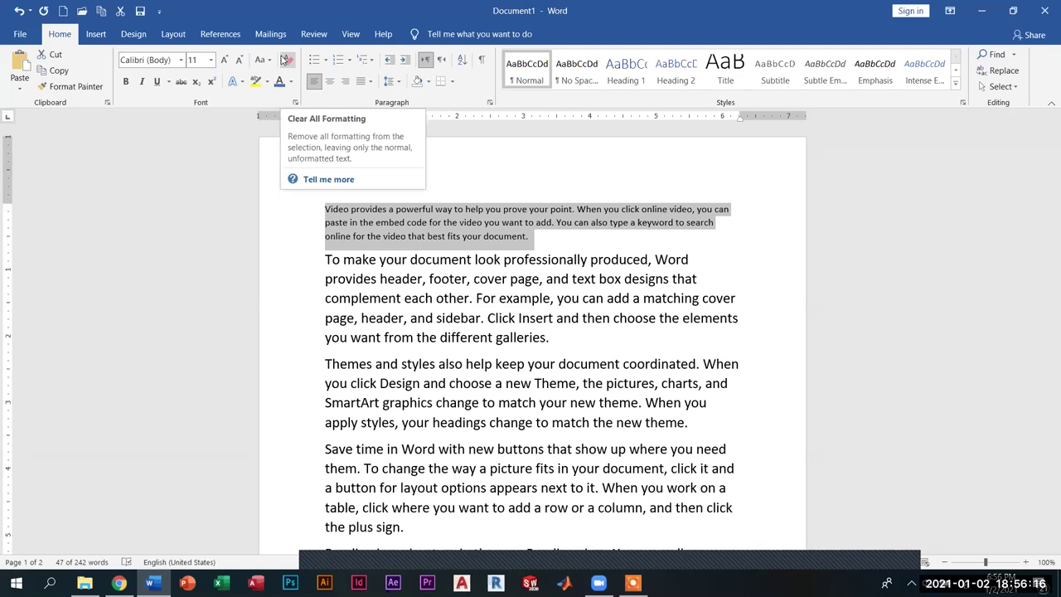
click(226, 60)
click(225, 60)
click(225, 61)
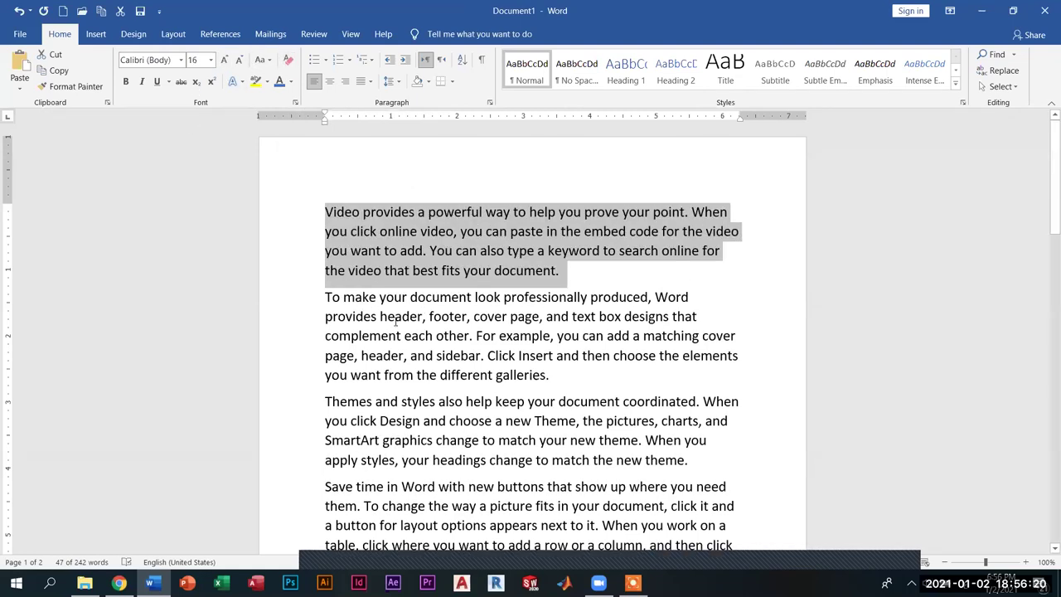
click(566, 270)
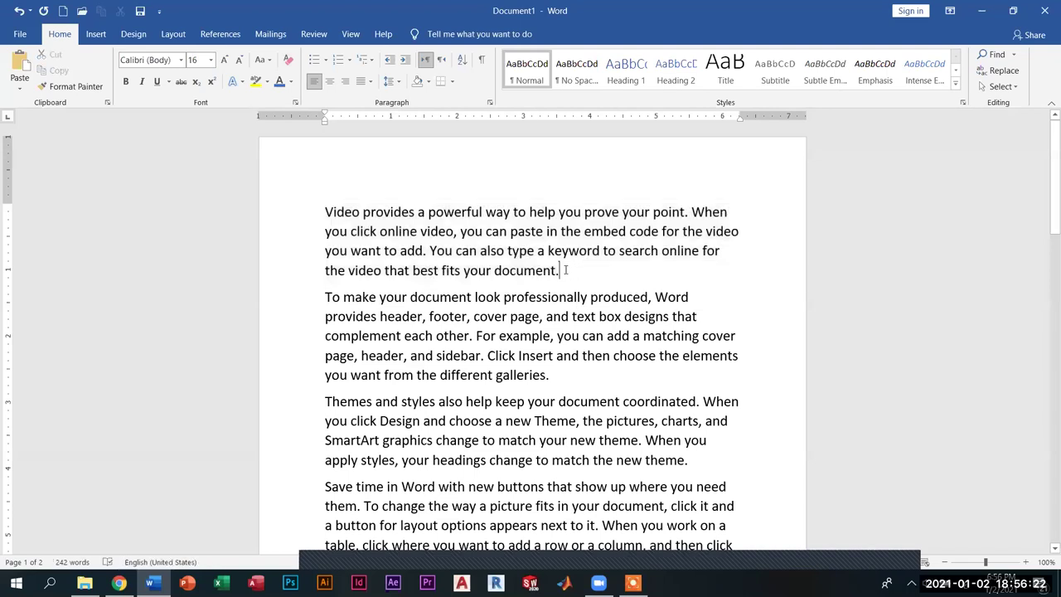
drag(562, 266, 320, 212)
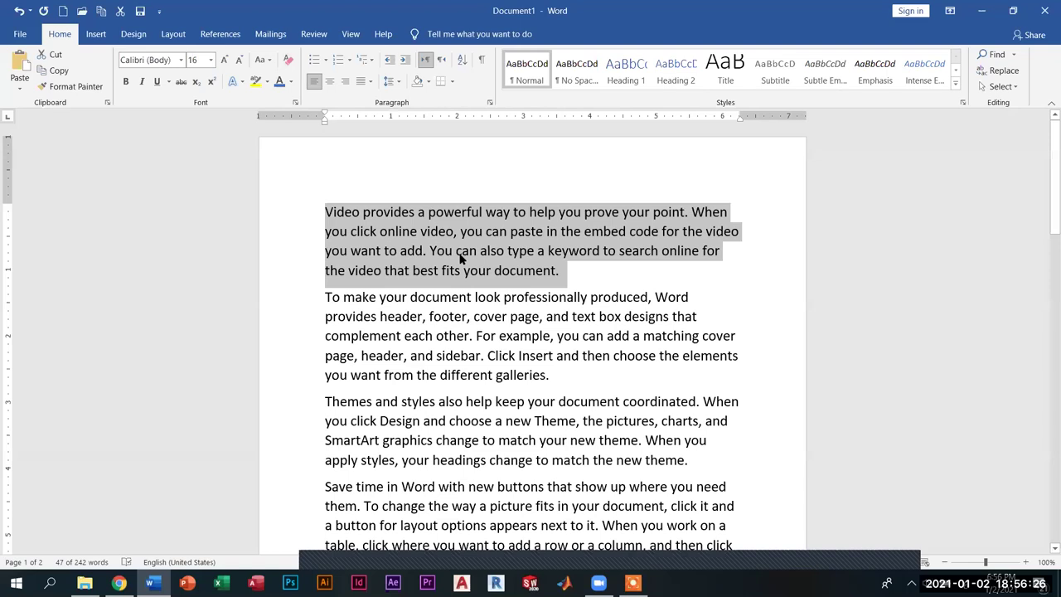
Make the first paragraph bold and italic
click(126, 82)
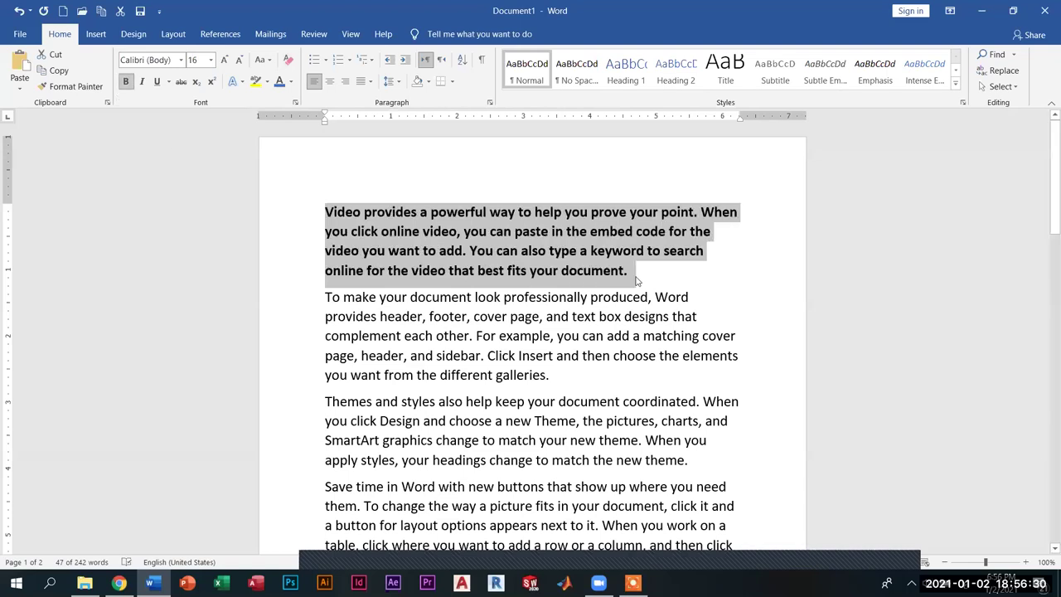
click(637, 282)
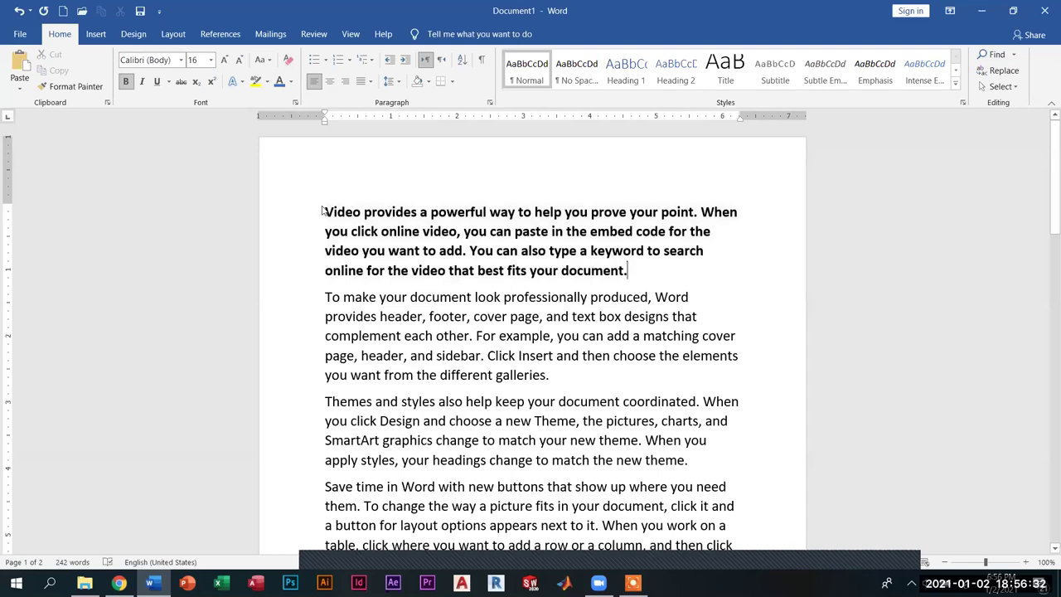
key(shift+Left)
key(shift+Left)
key(shift+Left)
drag(381, 242, 325, 209)
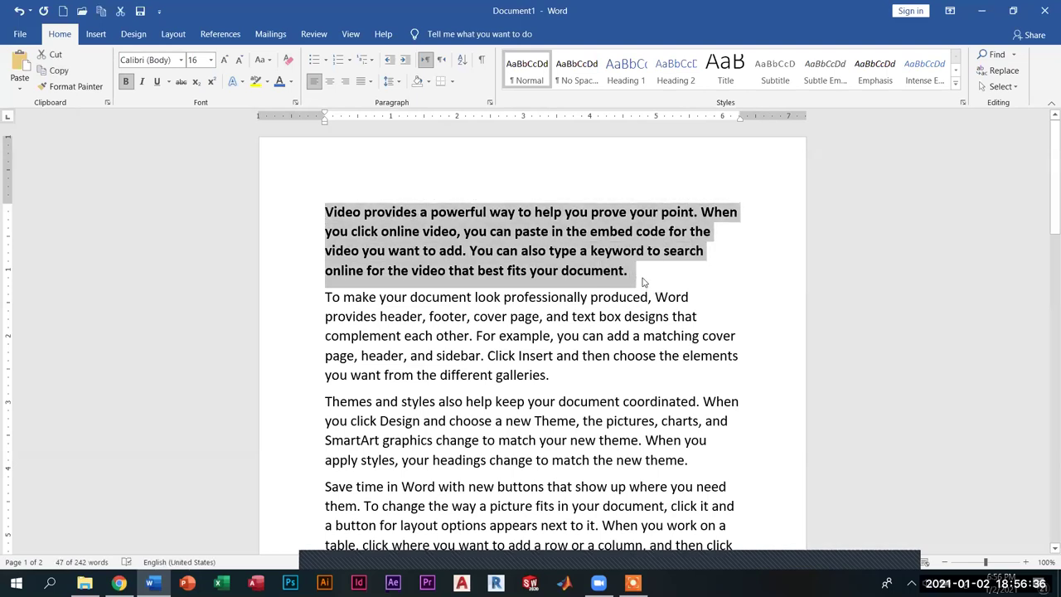
click(352, 214)
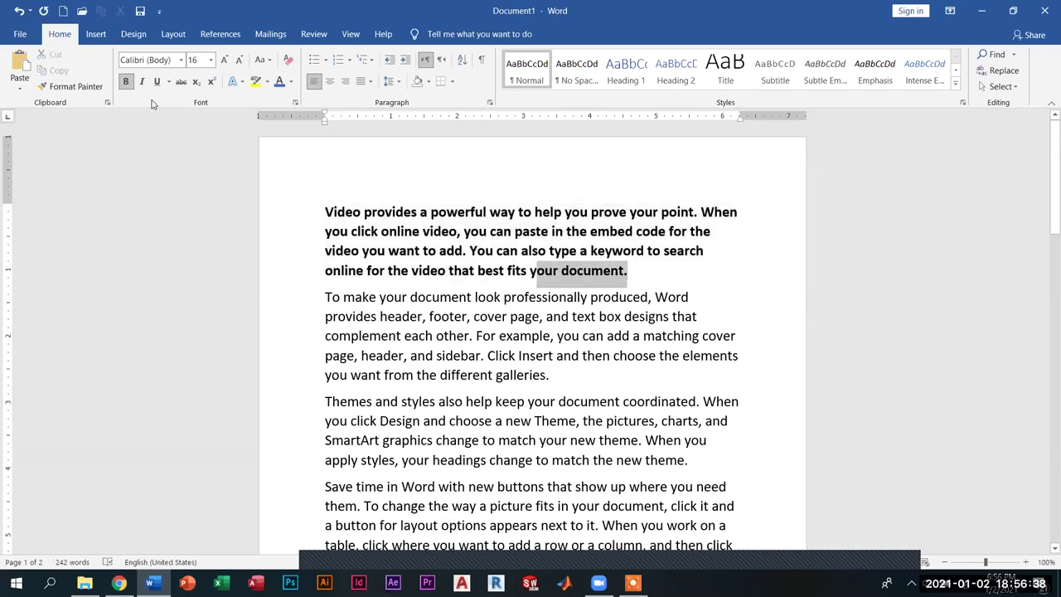
drag(629, 271, 325, 211)
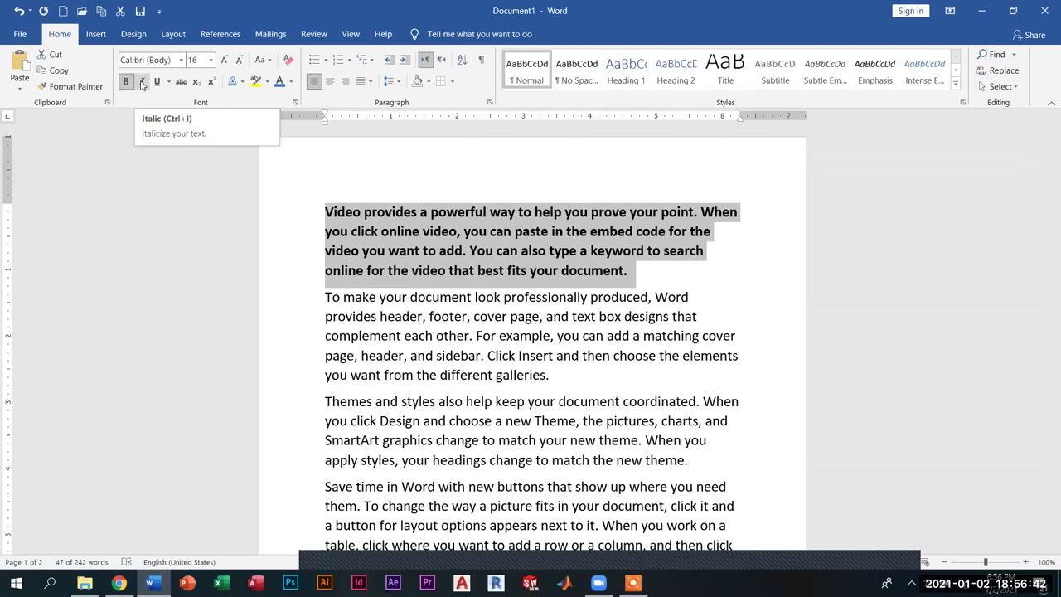
click(141, 83)
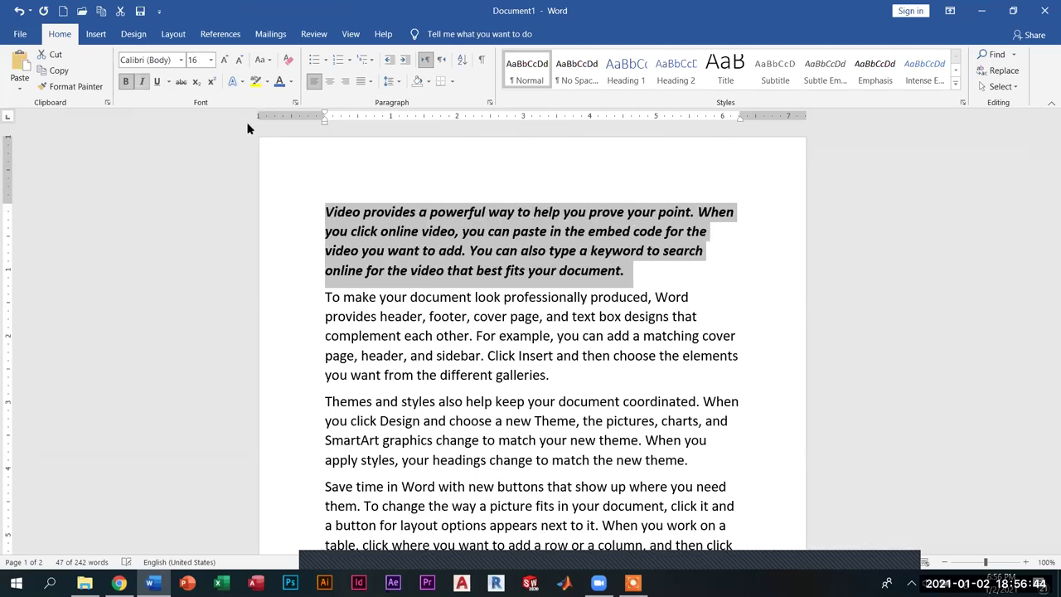
click(671, 277)
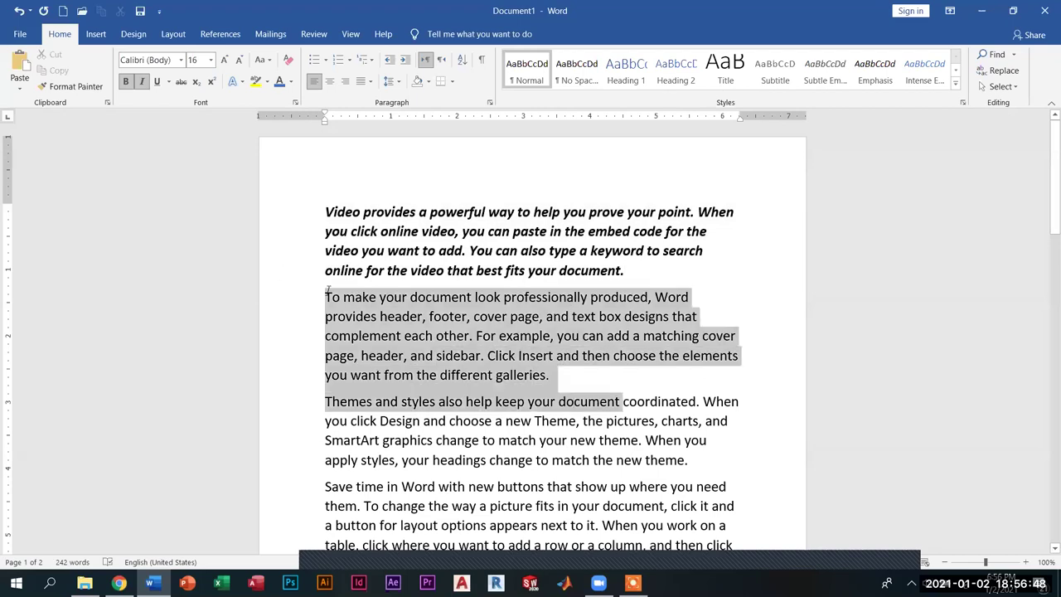
Italicize the second paragraph with Ctrl+I
drag(572, 393, 282, 274)
click(551, 378)
triple_click(381, 334)
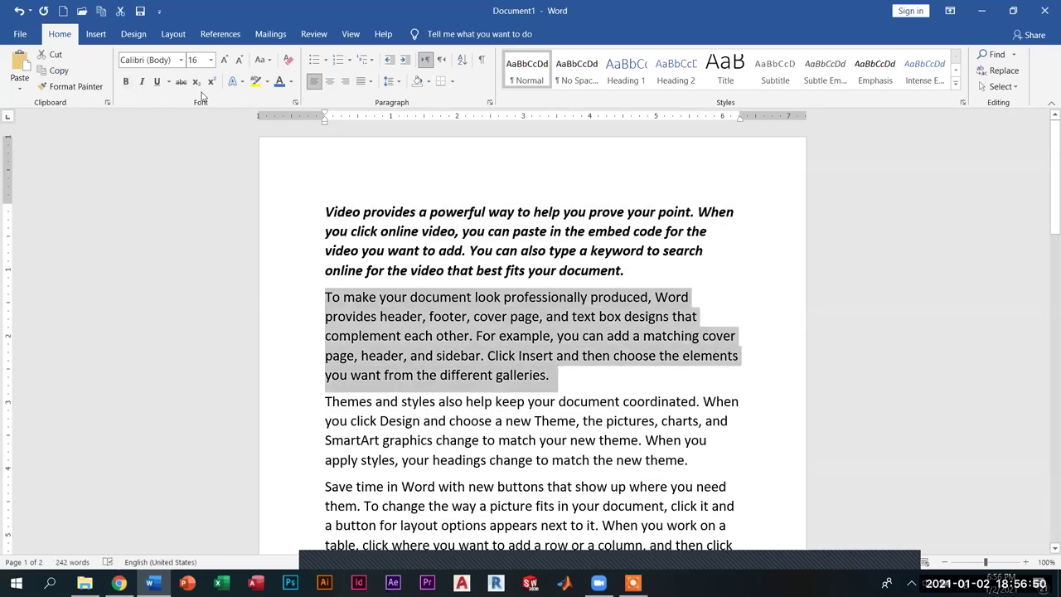
key(ctrl+i)
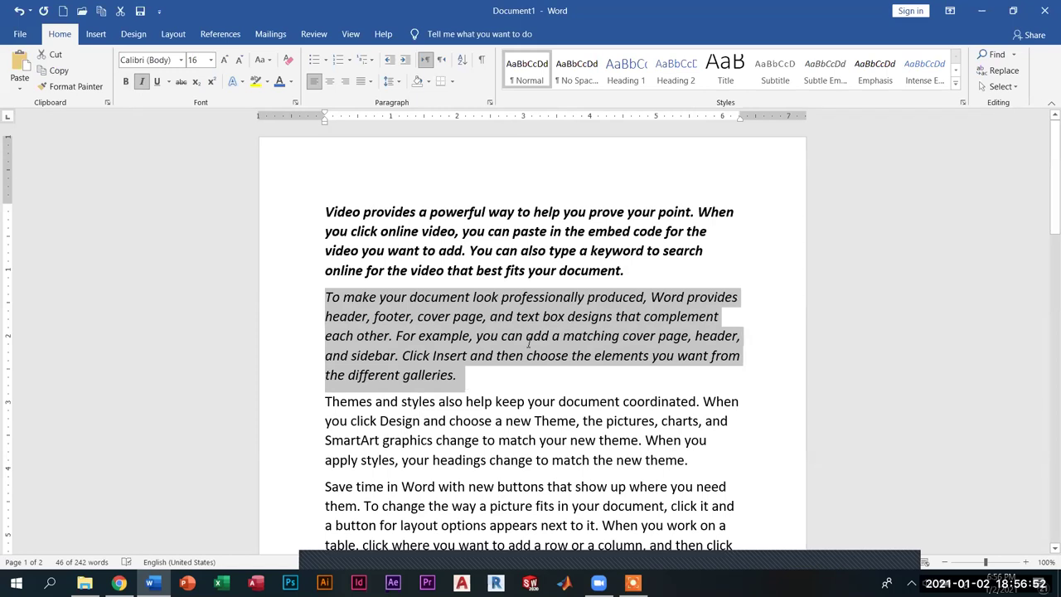
click(558, 382)
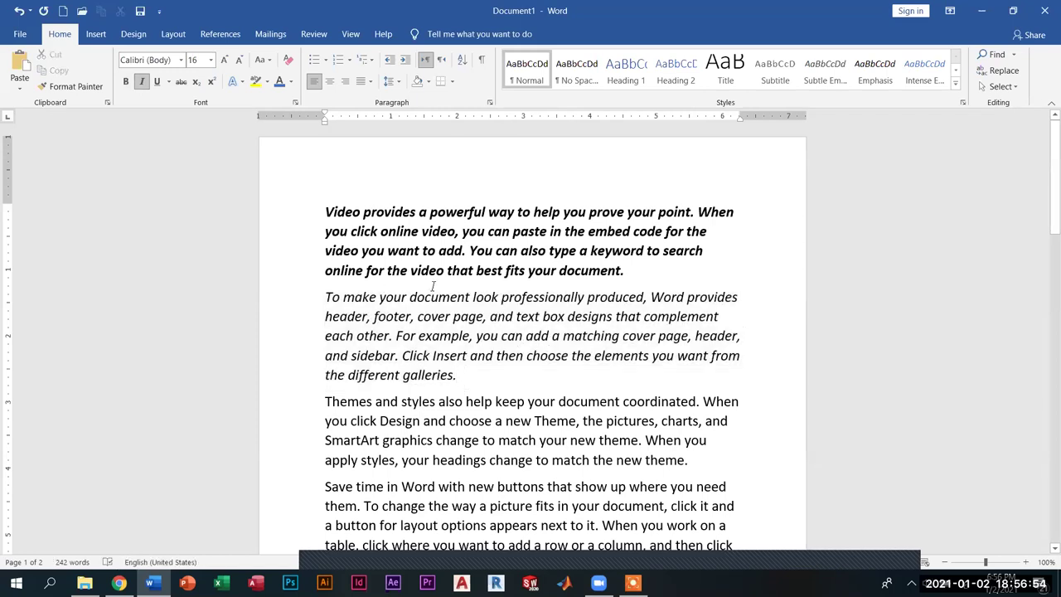
drag(625, 271, 276, 212)
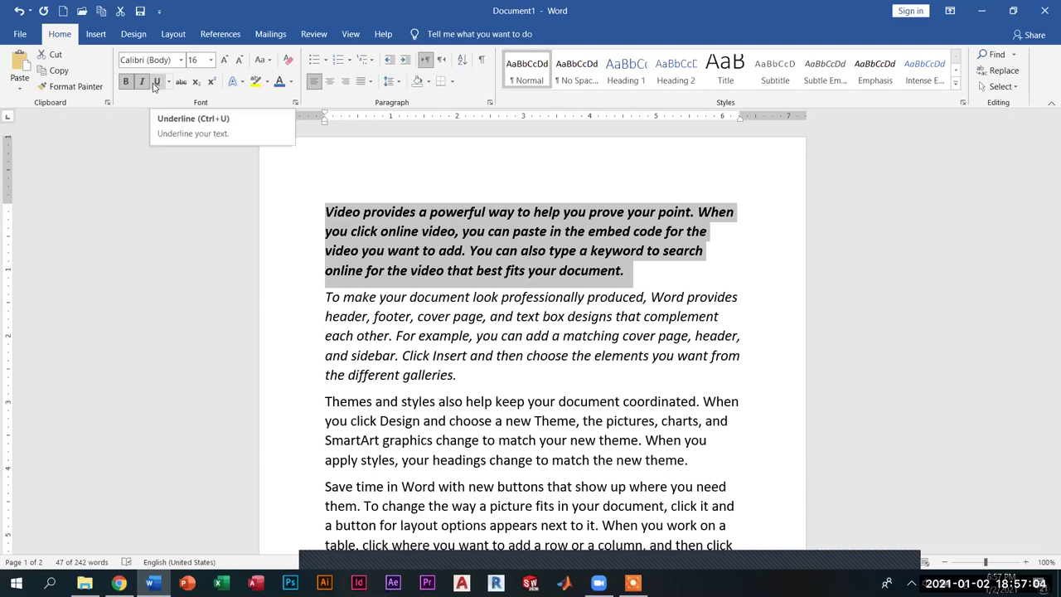
Underline the first paragraph and set its underline colour to red
click(154, 83)
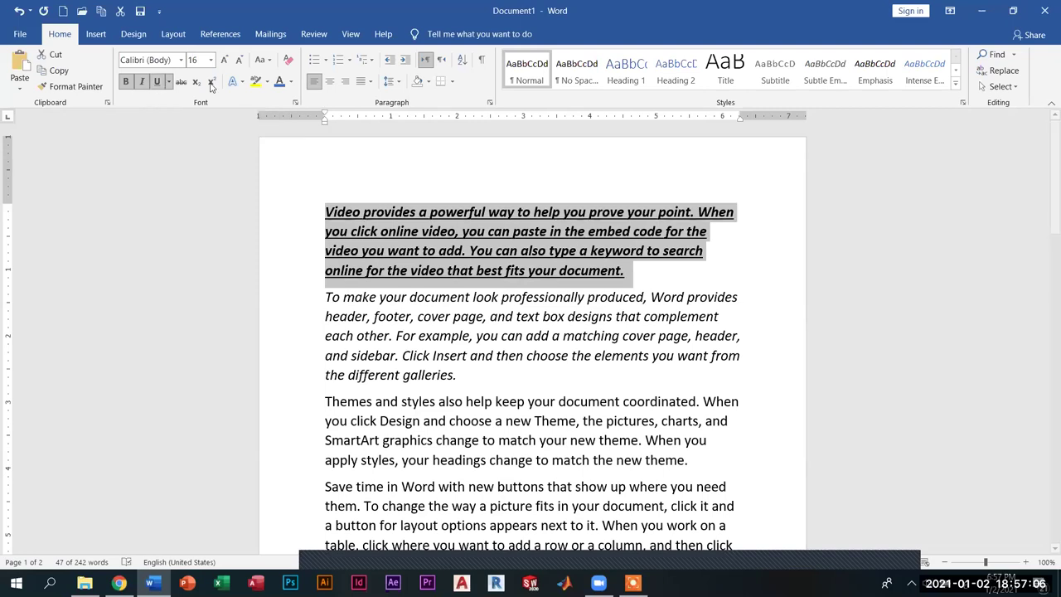
drag(627, 274, 180, 103)
click(168, 81)
click(169, 83)
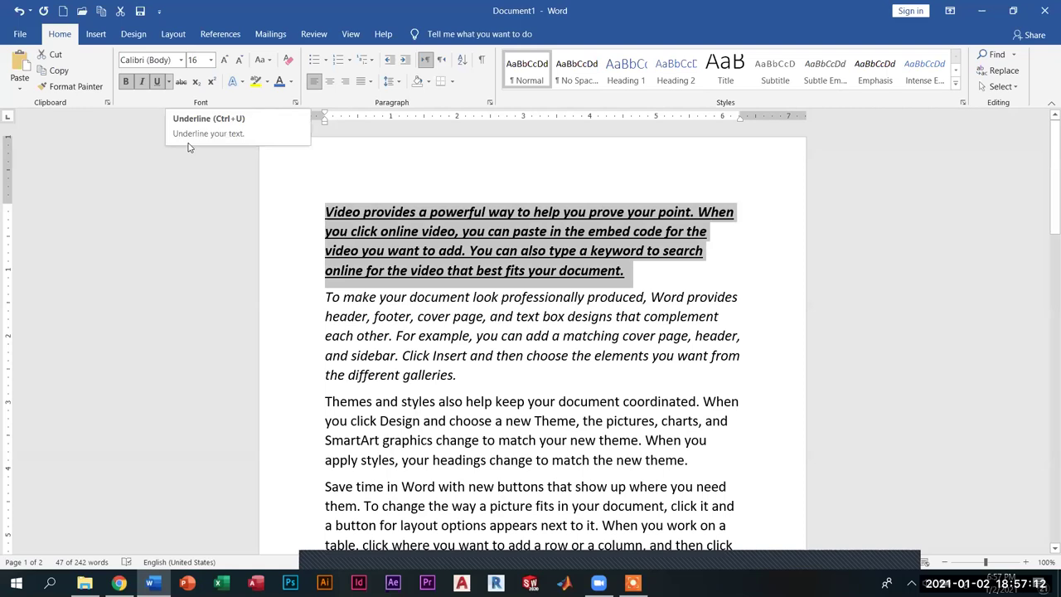
click(168, 83)
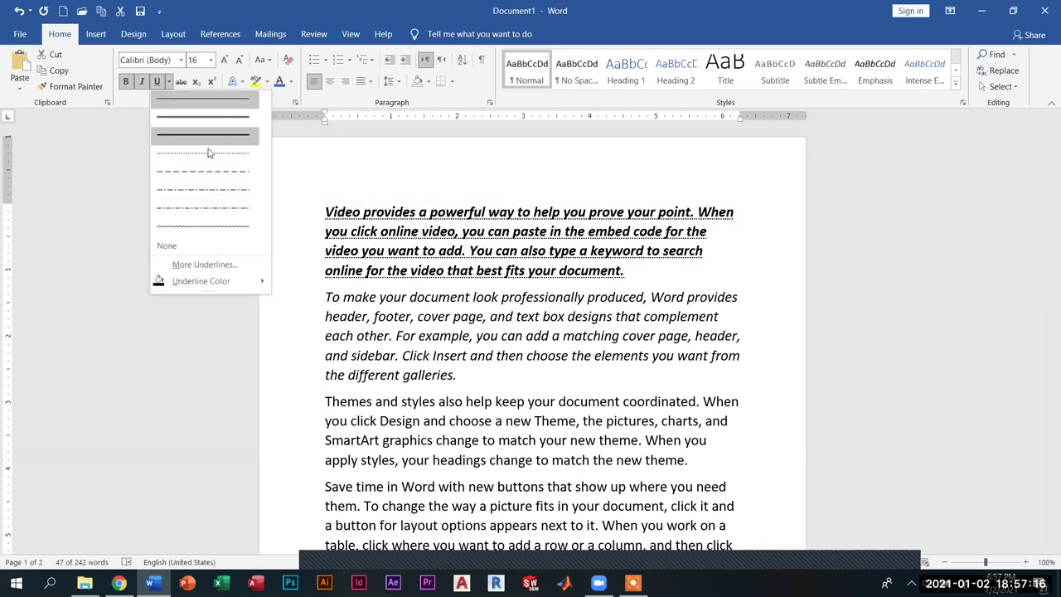
mouse_move(231, 290)
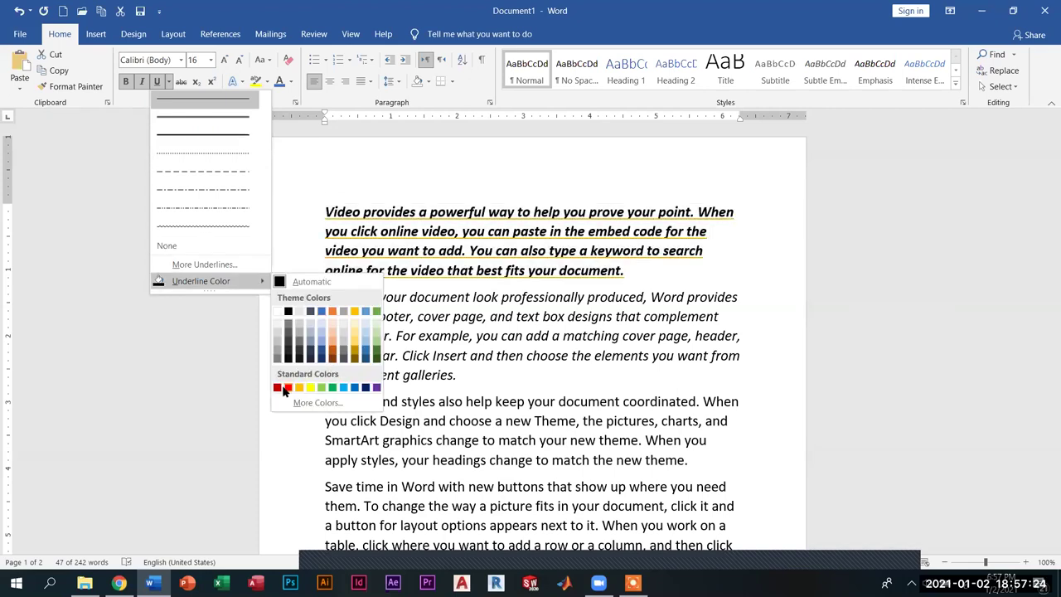
click(288, 384)
click(634, 264)
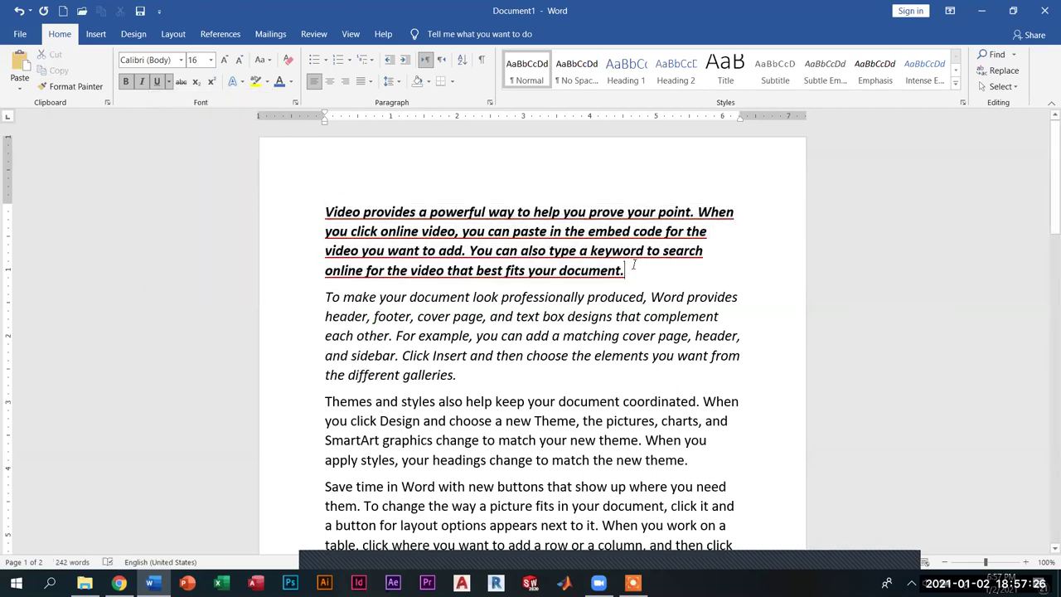
drag(630, 270, 332, 202)
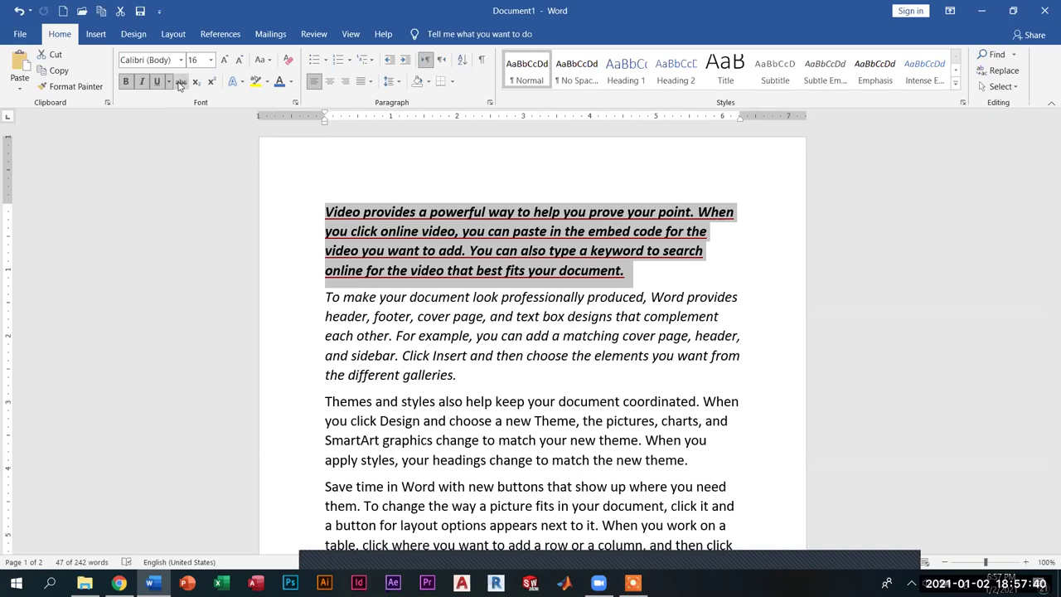
Apply strikethrough to the first paragraph, then undo it
click(180, 82)
click(579, 232)
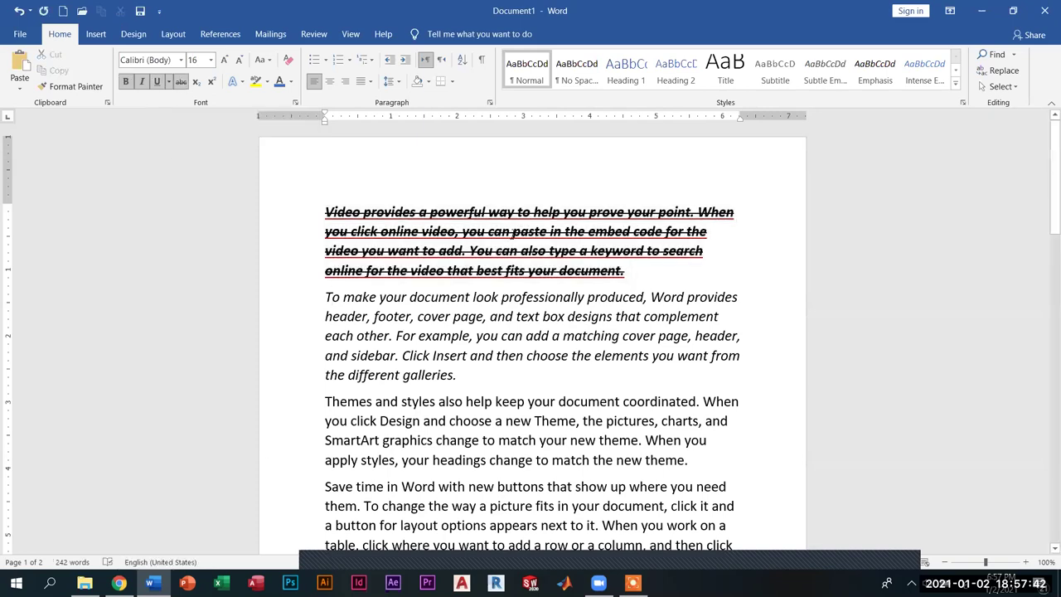
key(shift+Left)
key(shift+Left)
key(shift+Left)
key(shift+Left)
key(Right)
key(ctrl+Down)
key(ctrl+shift+Up)
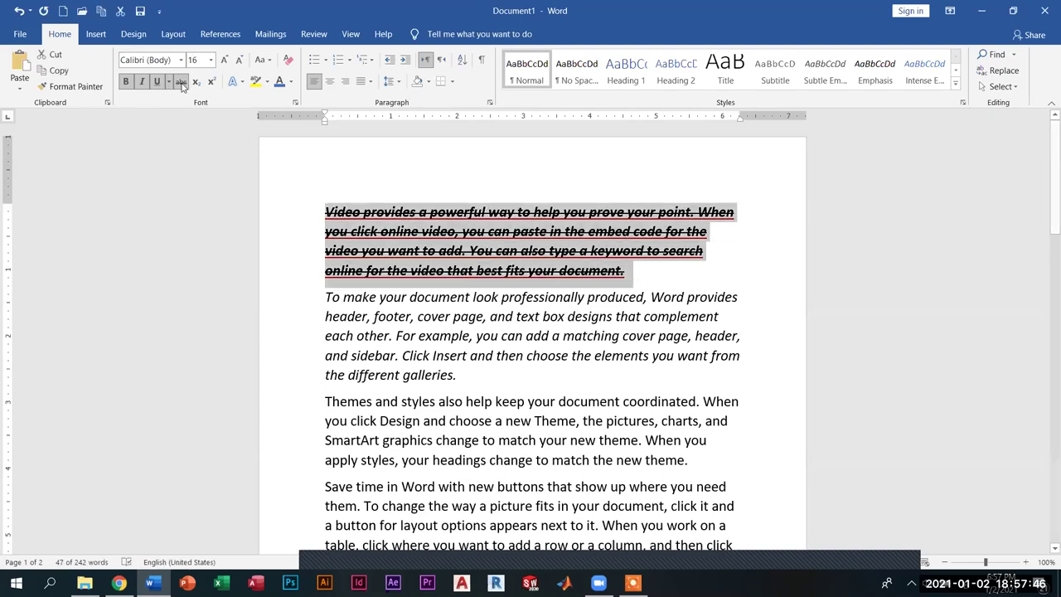
key(ctrl+z)
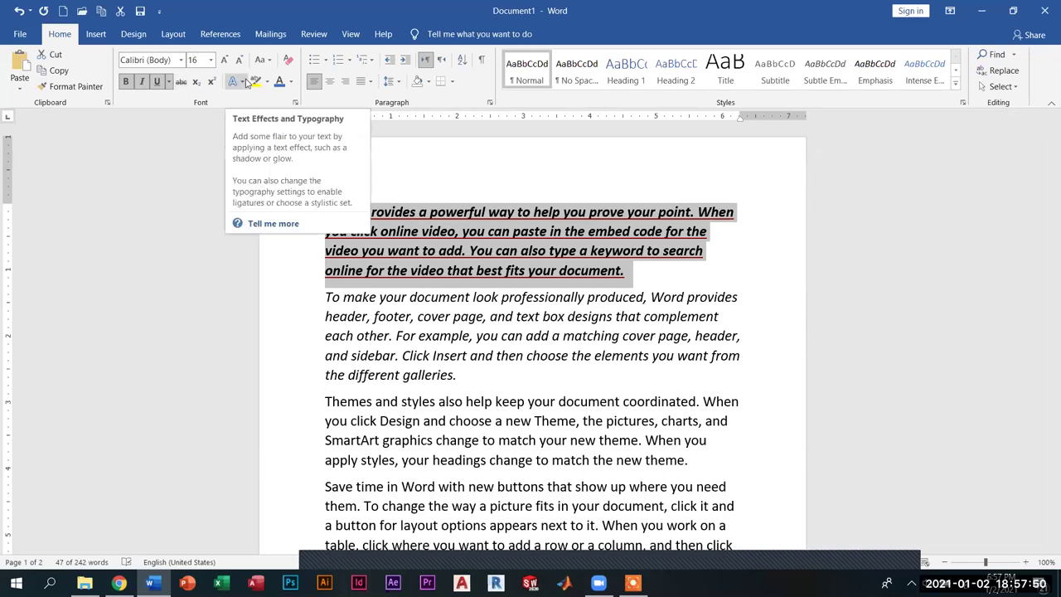
Apply the blue Text Effects style and remove the red underline
click(236, 83)
click(265, 88)
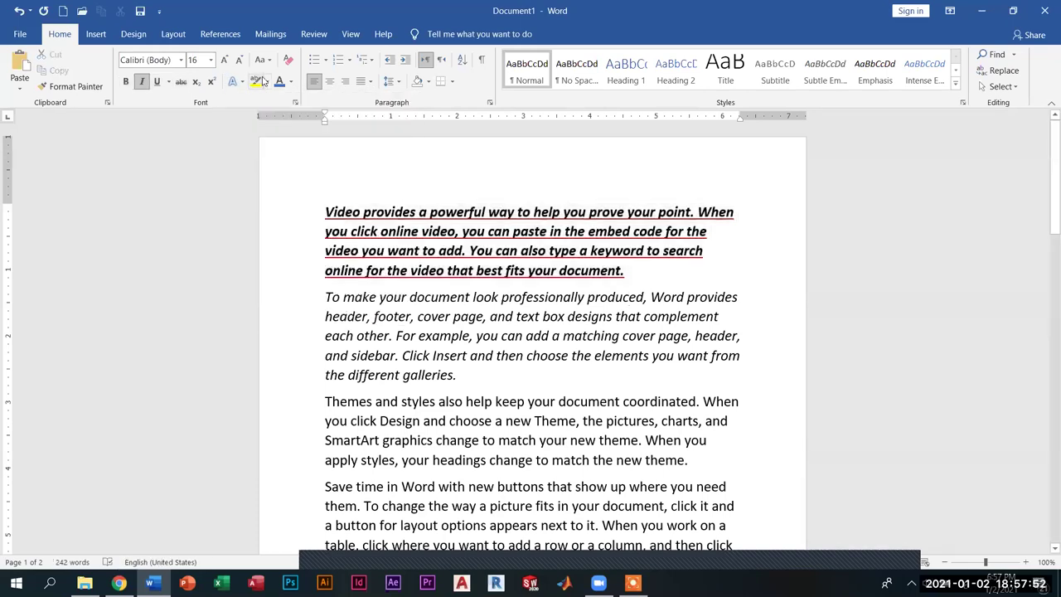
drag(622, 270, 324, 209)
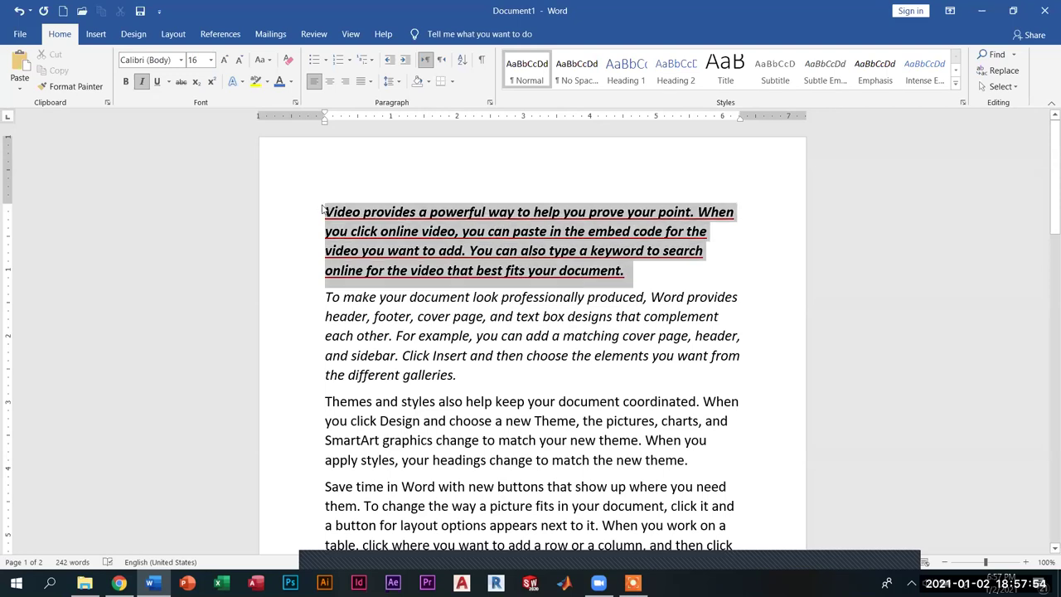
click(234, 81)
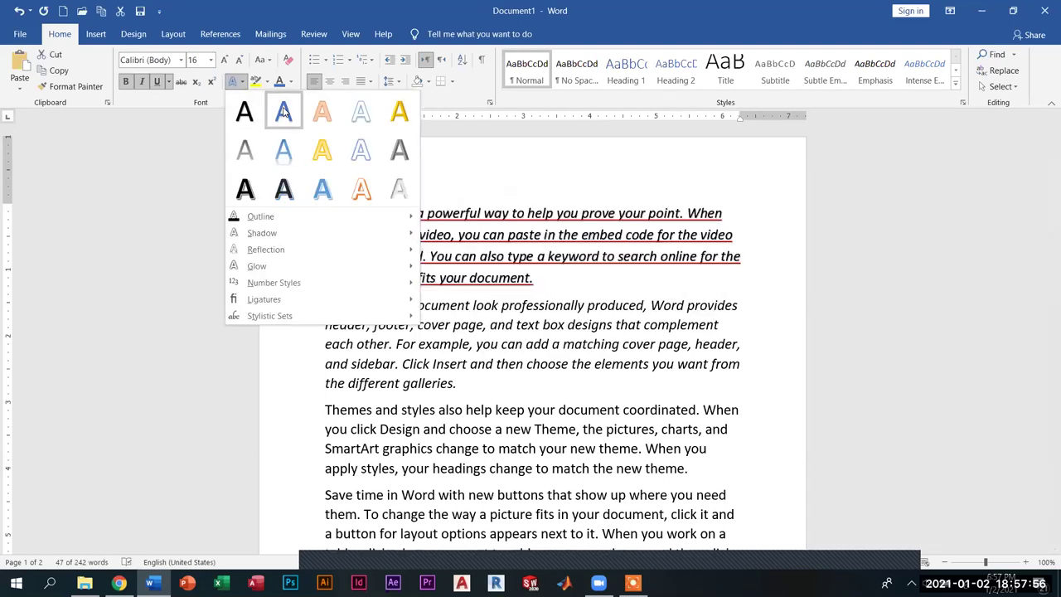
click(200, 119)
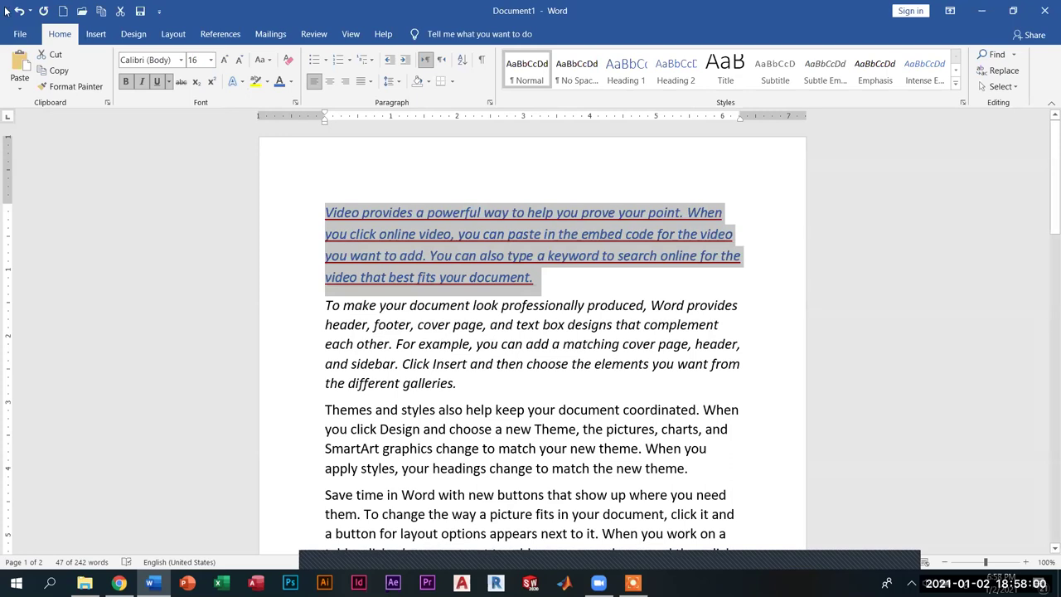
click(158, 81)
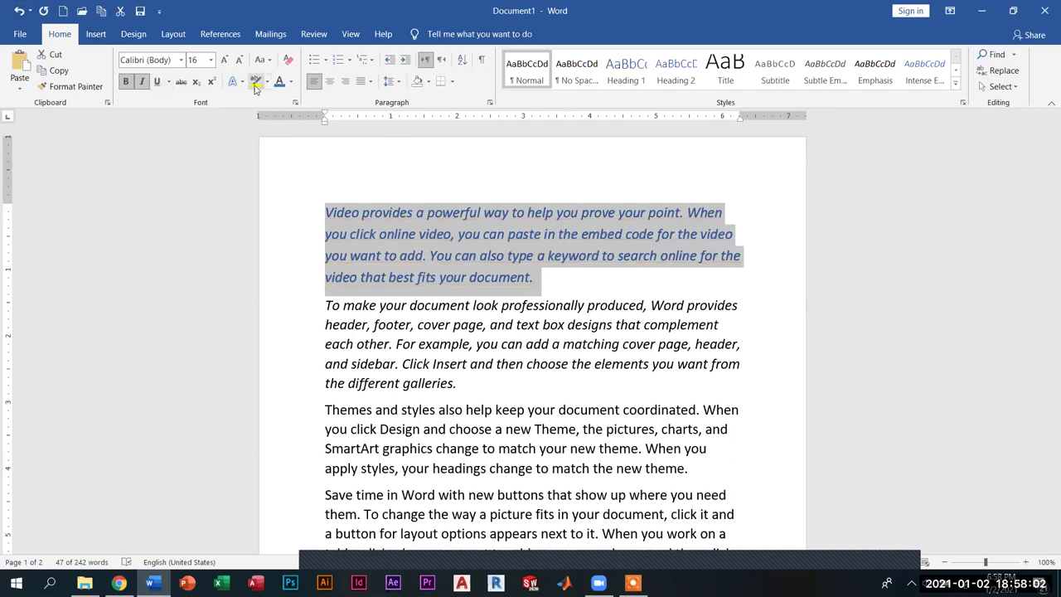
Reapply the blue text effect and bring up the Text Effects outline colour choices
click(238, 81)
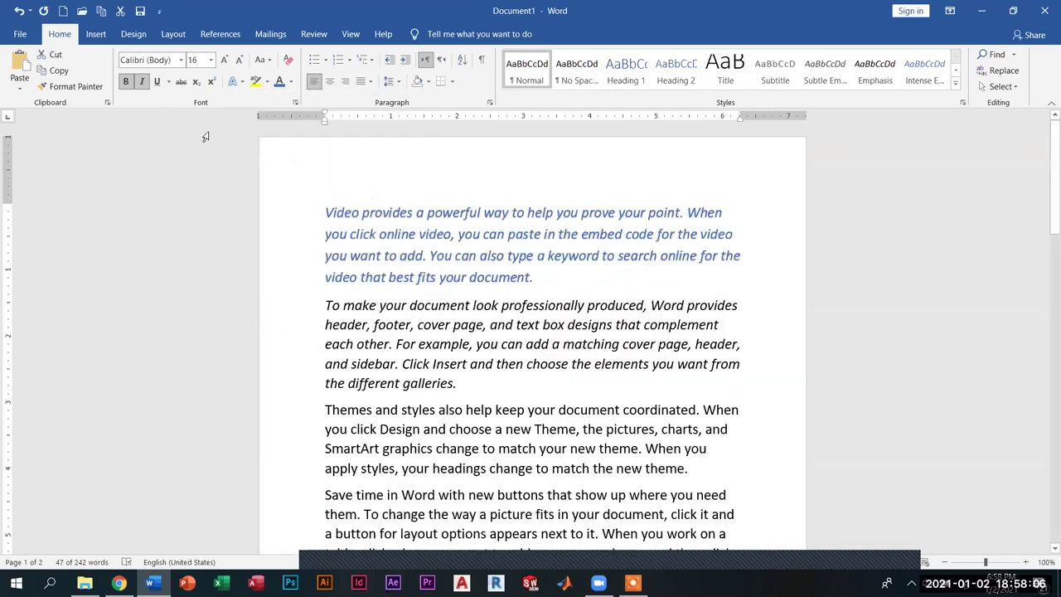
click(246, 81)
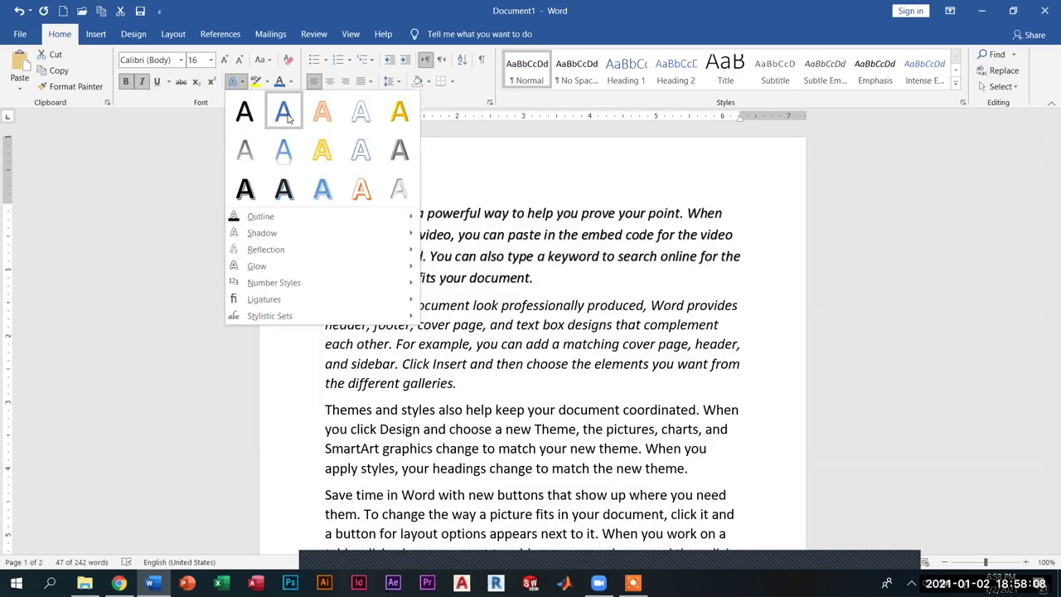
click(280, 109)
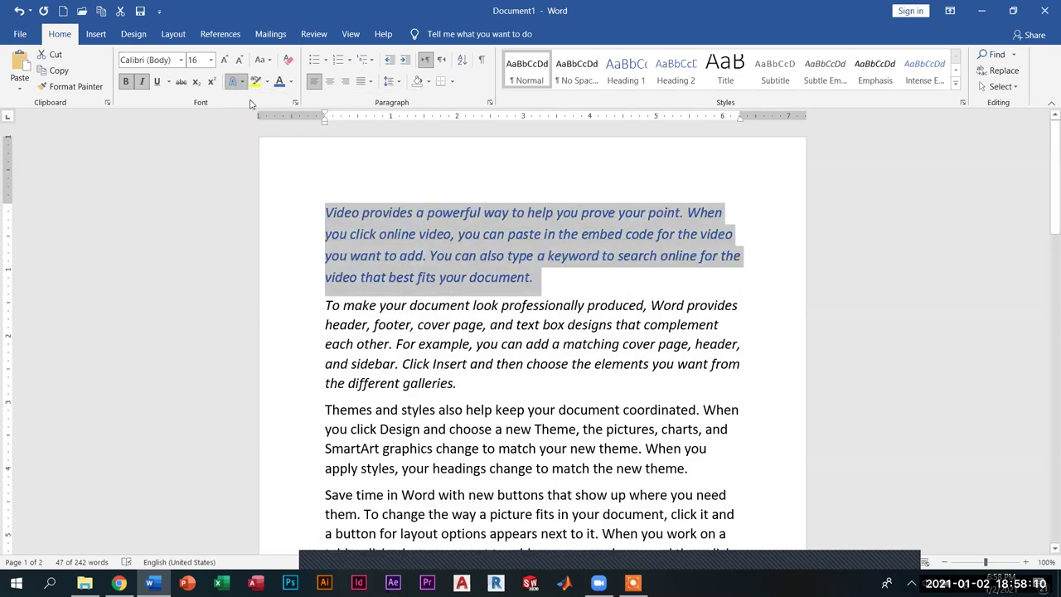
click(235, 81)
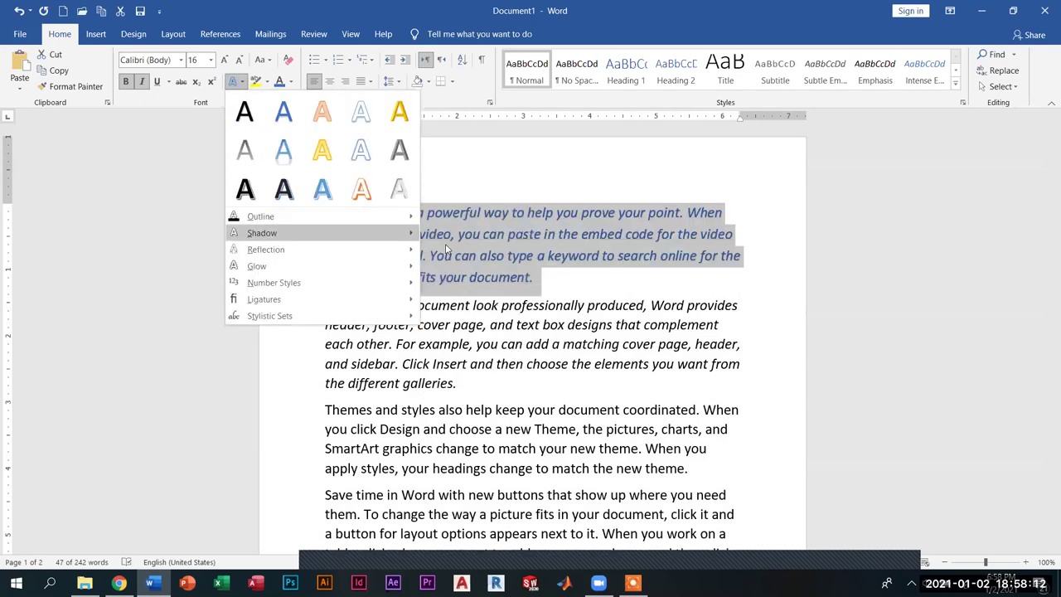
mouse_move(410, 233)
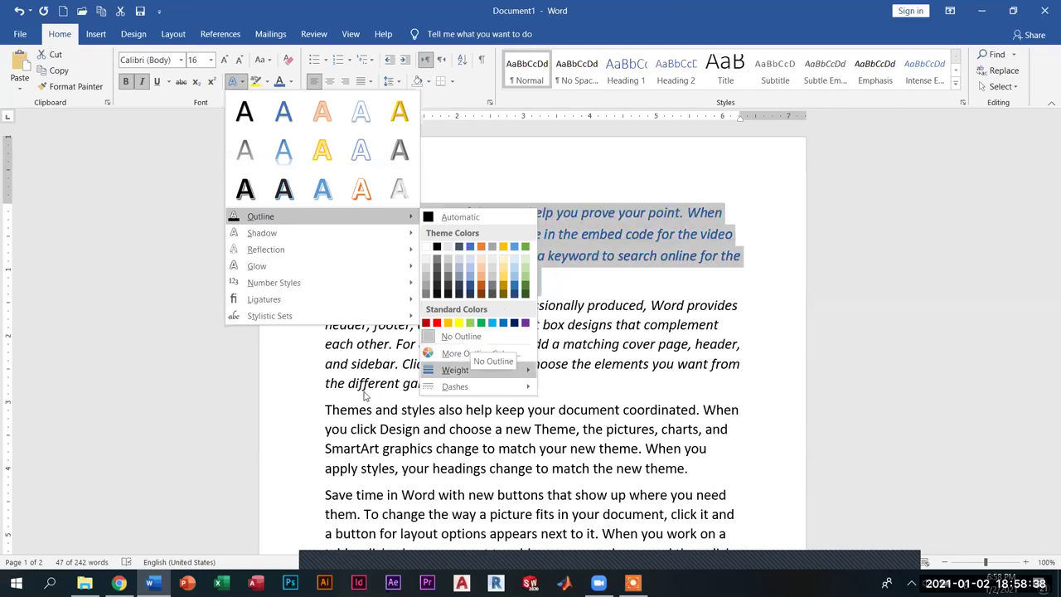
mouse_move(471, 396)
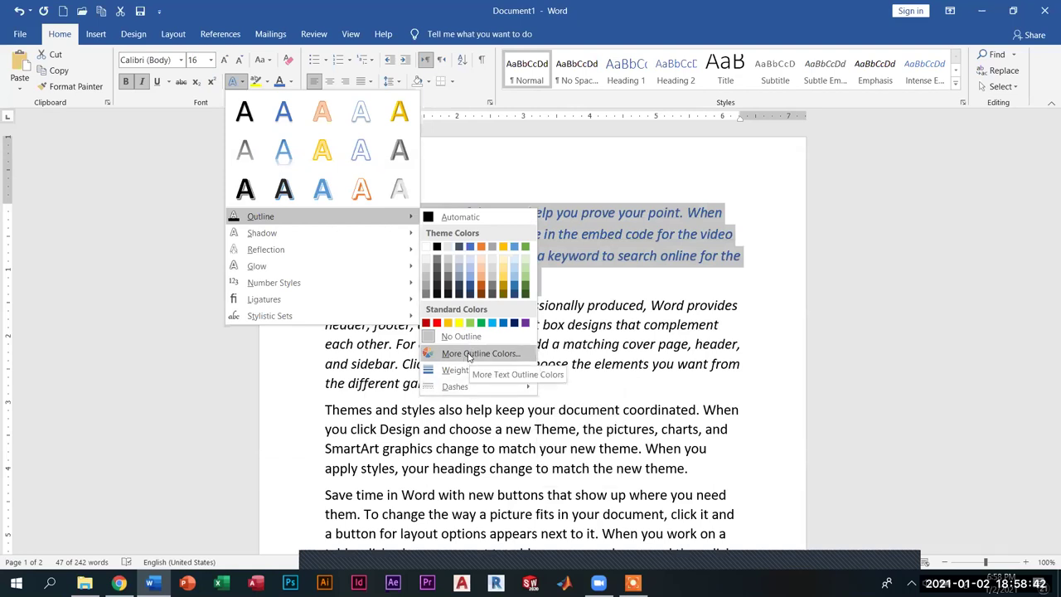
Give the first paragraph's text a custom muted purple colour (#85477B)
click(468, 354)
click(470, 250)
click(503, 272)
click(500, 238)
click(482, 229)
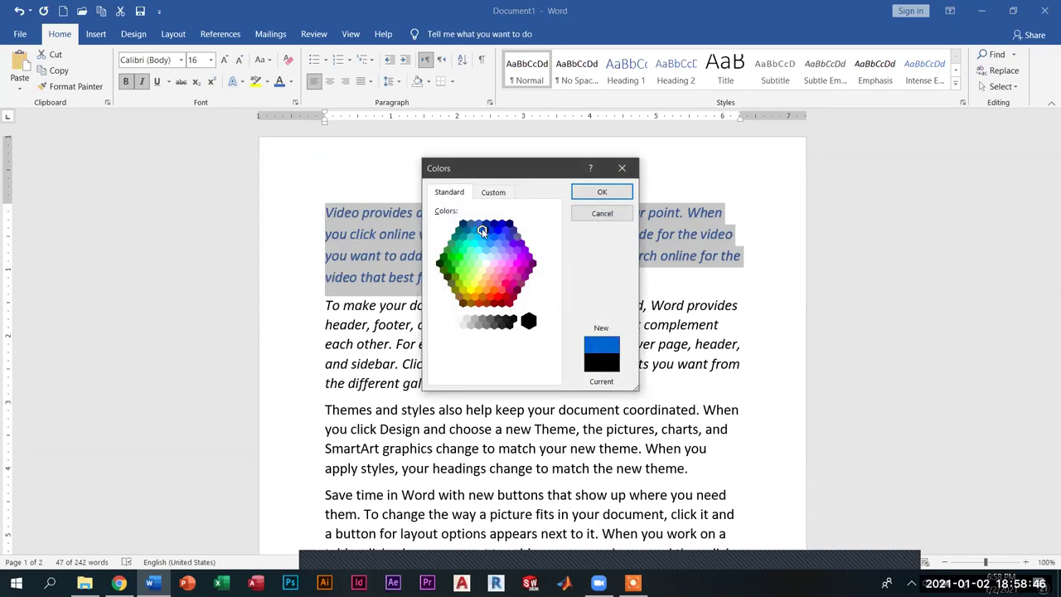
click(498, 195)
drag(518, 245, 514, 240)
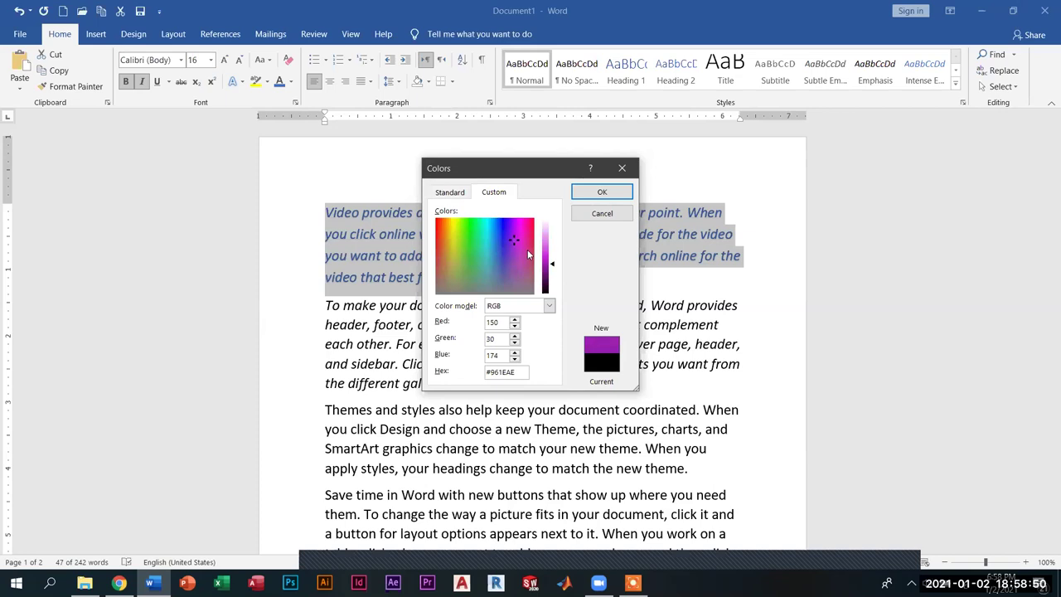
drag(516, 241, 520, 273)
click(601, 193)
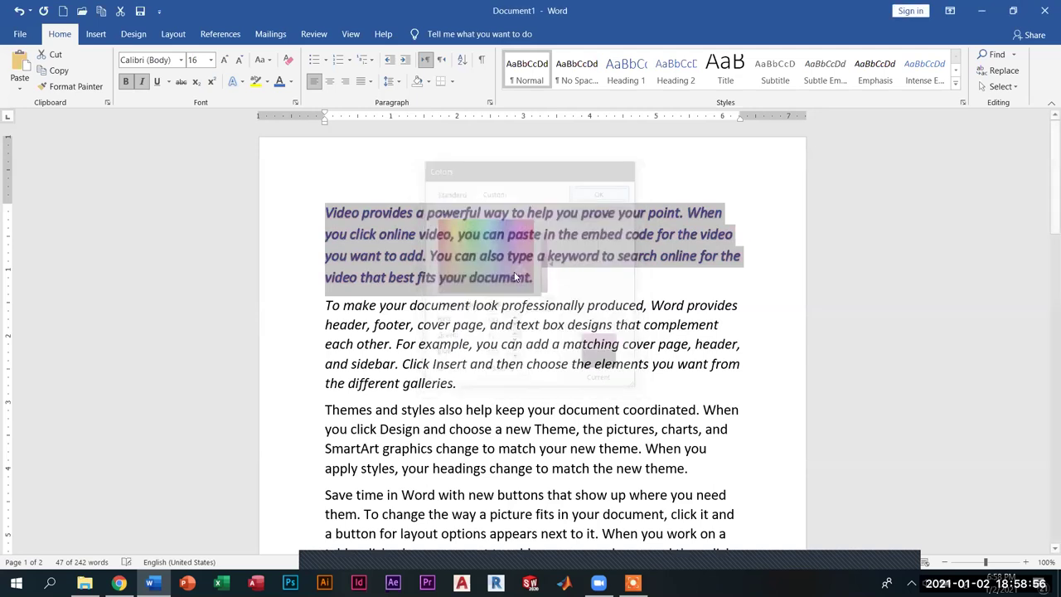
Give the paragraph's letters a violet outline via More Outline Colors
click(244, 86)
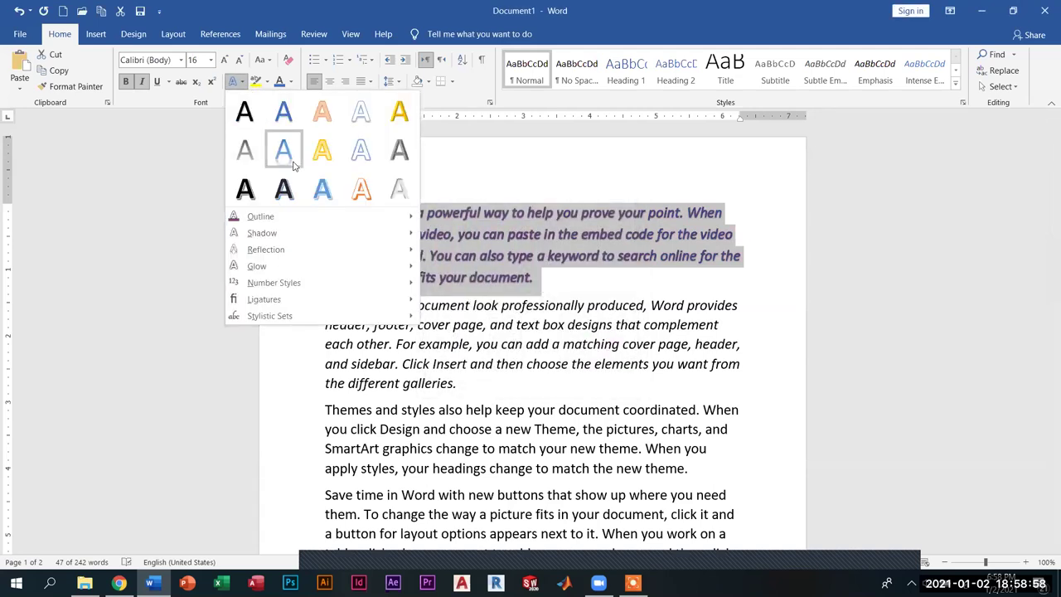
mouse_move(346, 217)
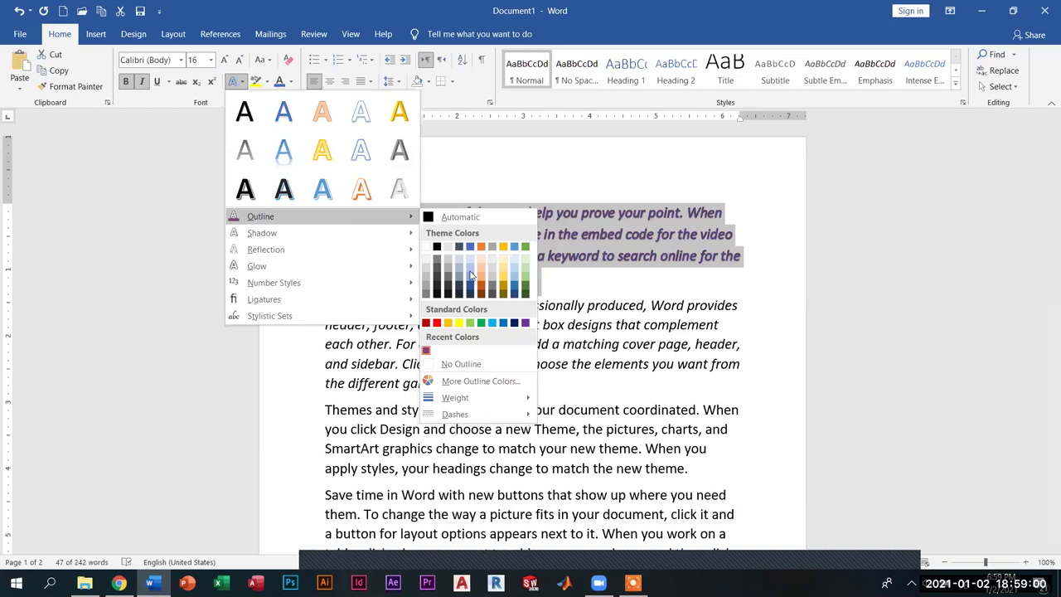
click(470, 383)
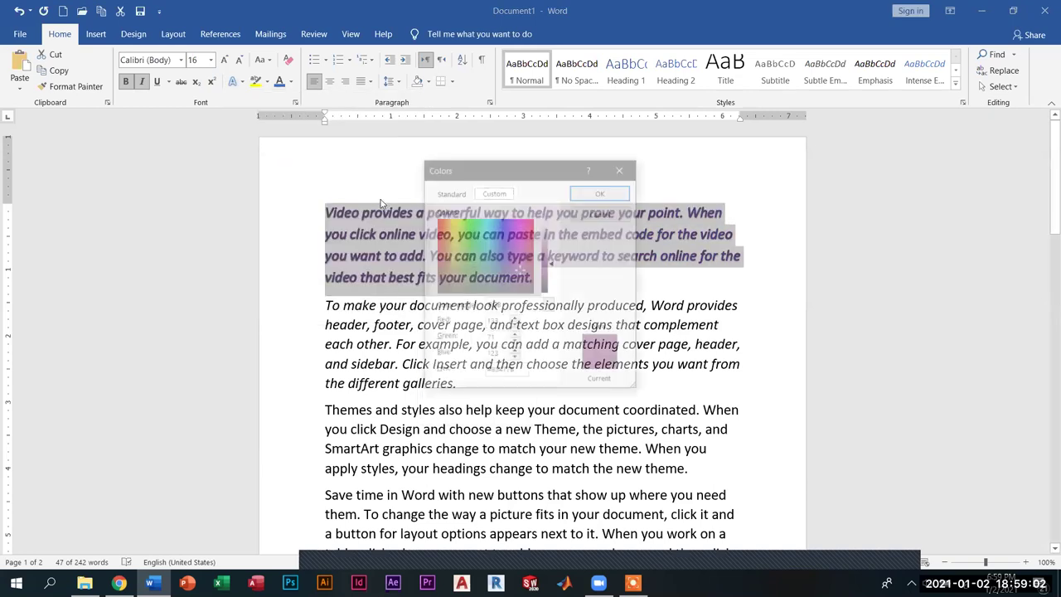
click(450, 191)
drag(500, 274, 513, 253)
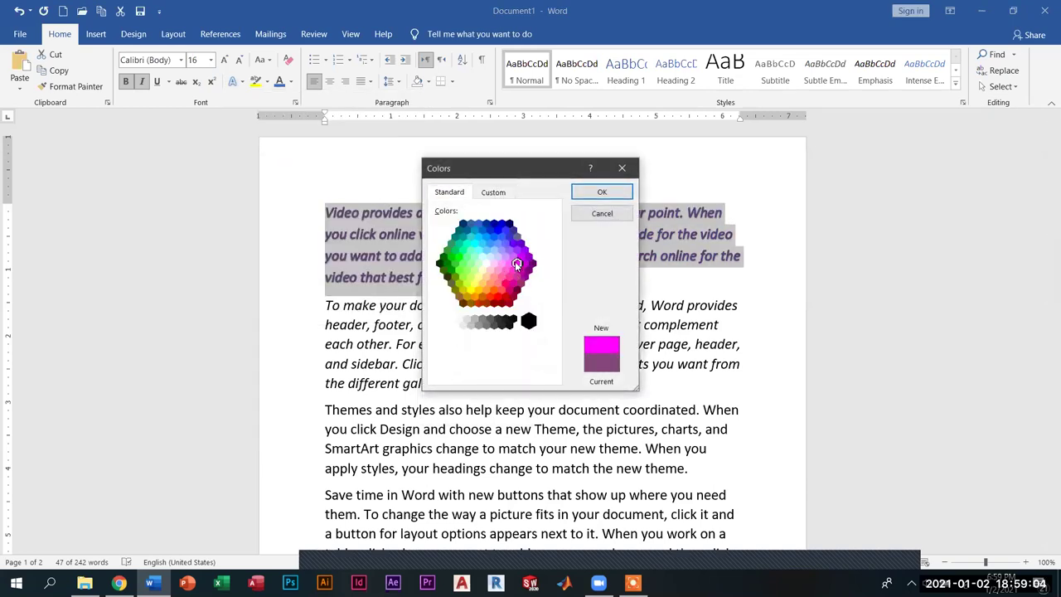
click(599, 191)
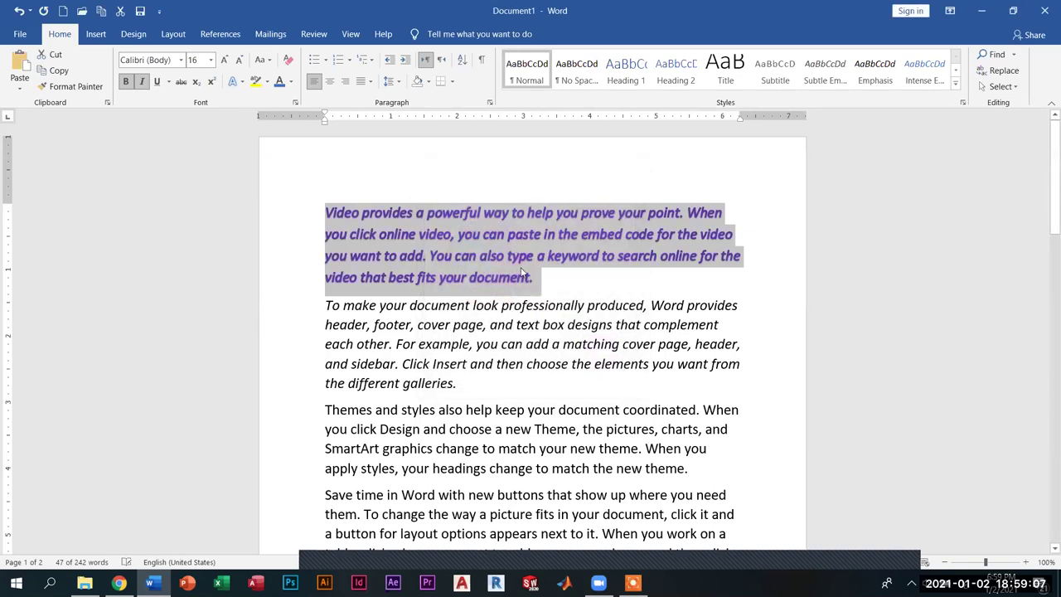
click(238, 80)
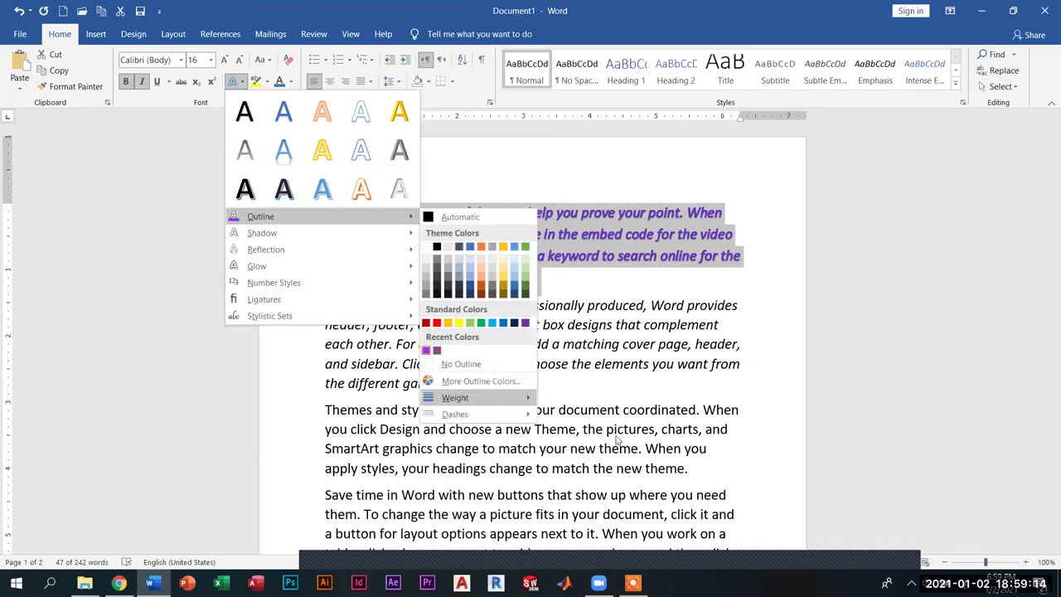
mouse_move(510, 399)
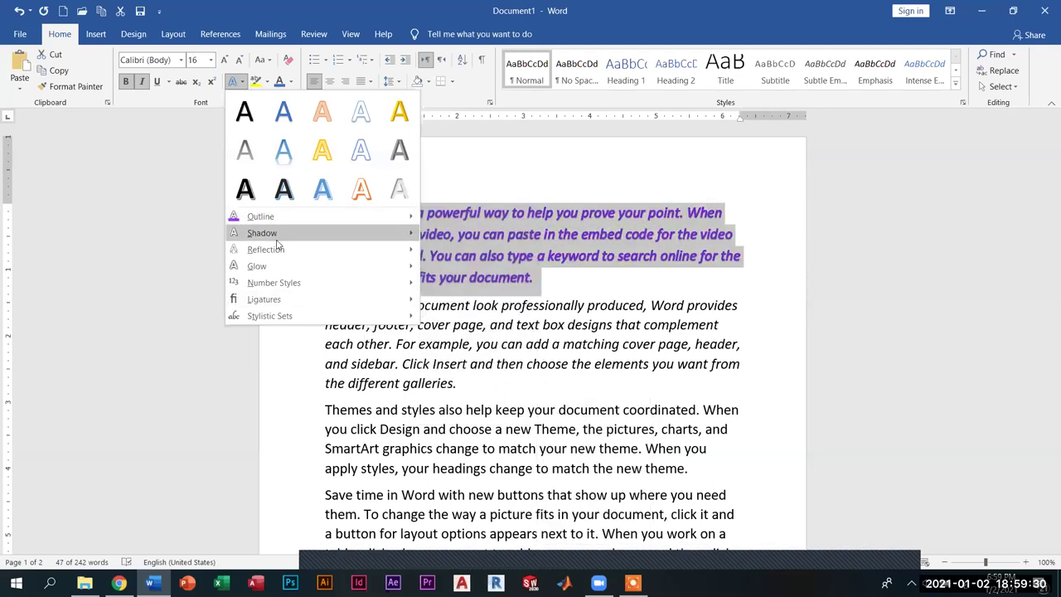
mouse_move(281, 240)
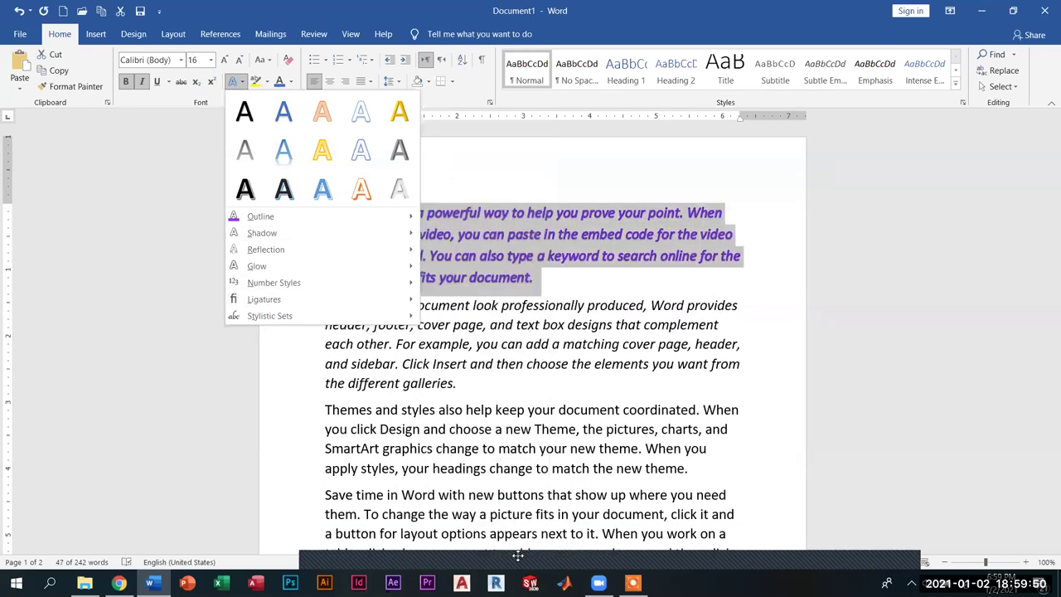
mouse_move(385, 232)
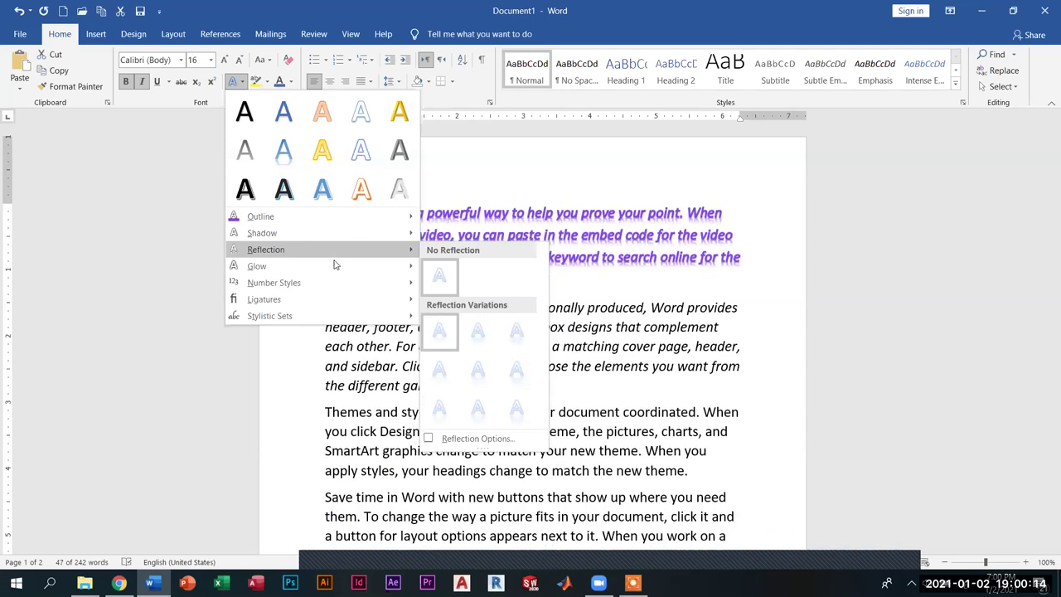
Give the purple first paragraph a gold glow variation from Text Effects > Glow
mouse_move(373, 267)
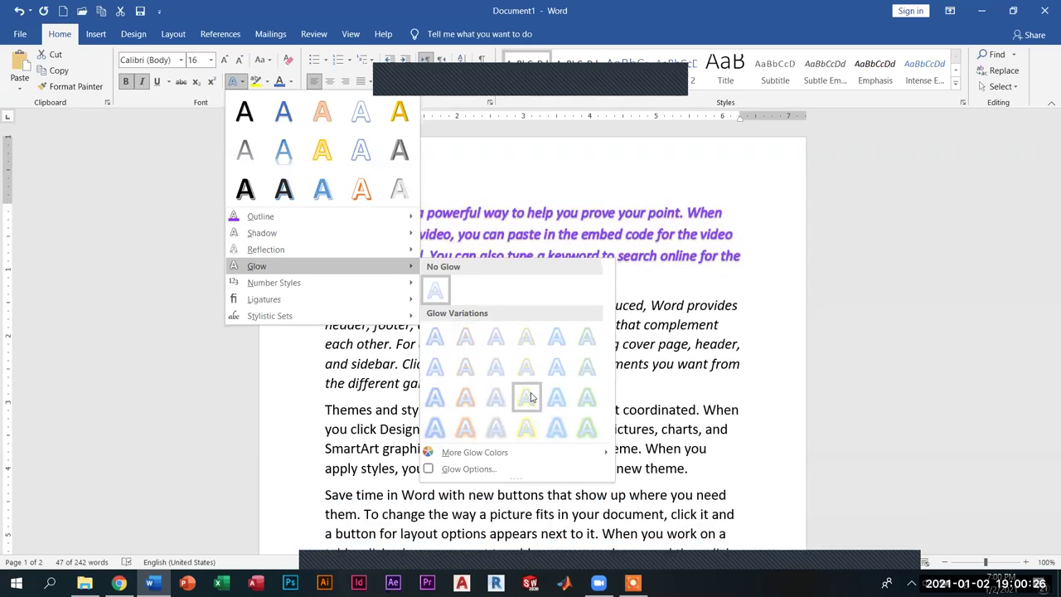
click(524, 334)
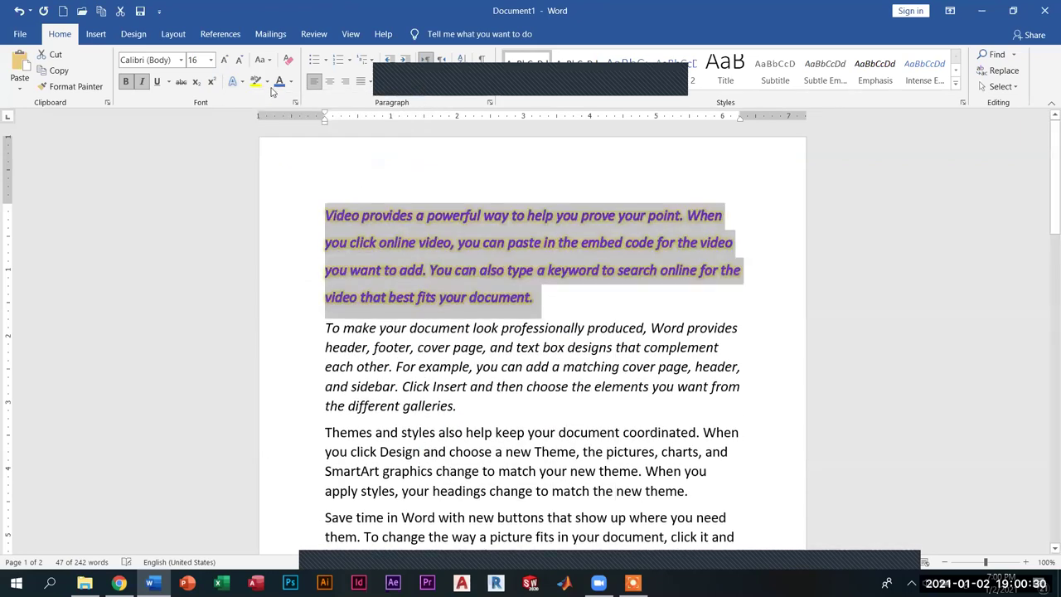
click(243, 83)
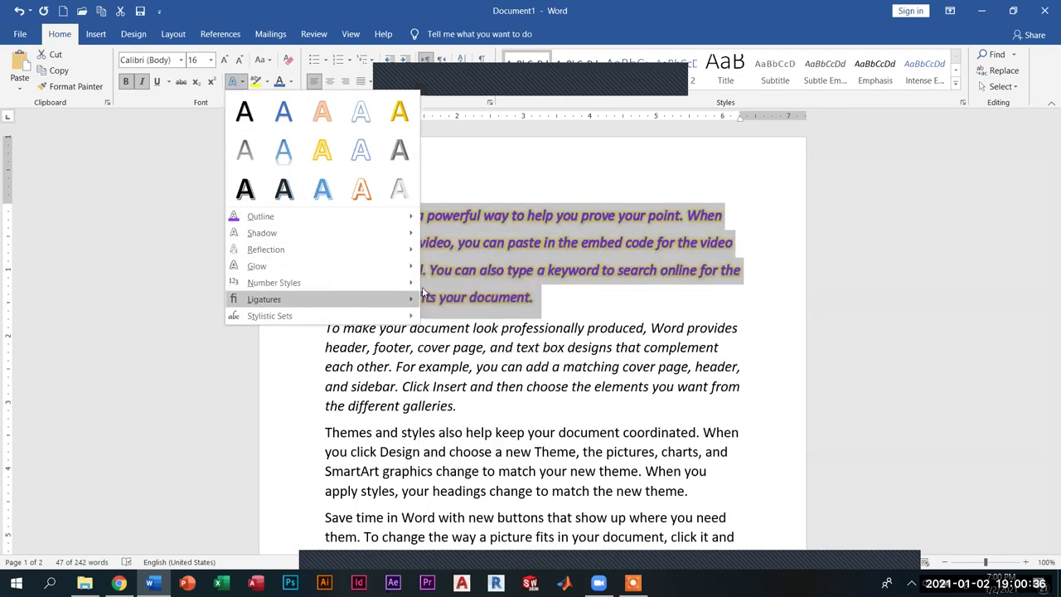
Add three lines below the first paragraph holding the Arabic-Indic digits ١, ٢ and ٣
mouse_move(373, 283)
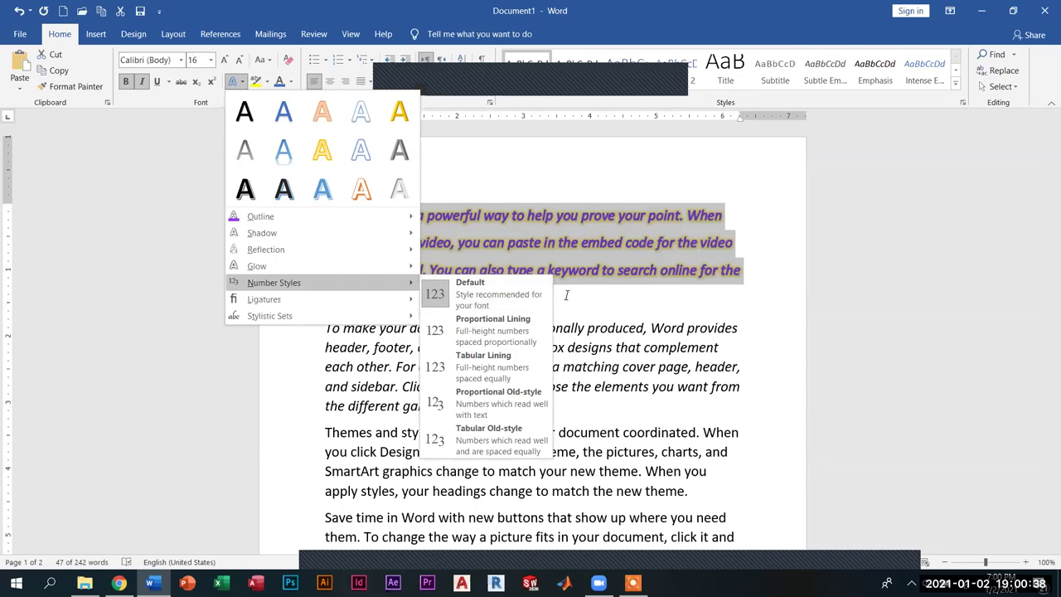
click(343, 304)
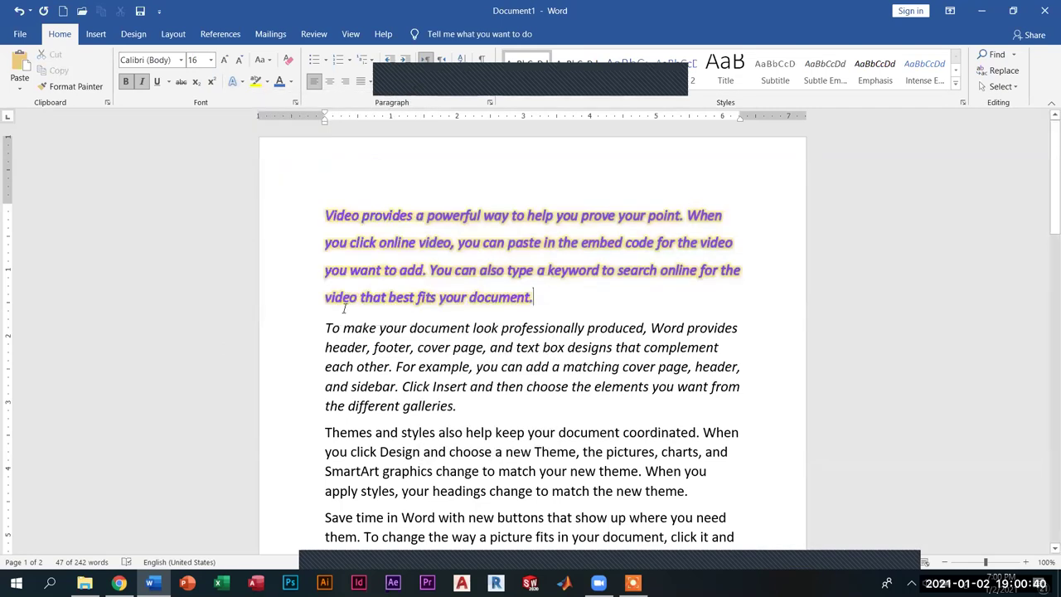
key(Return)
text(')
key(Return)
text(٢)
key(Return)
text(٣)
Select the three digit lines and bring up the File backstage
click(362, 395)
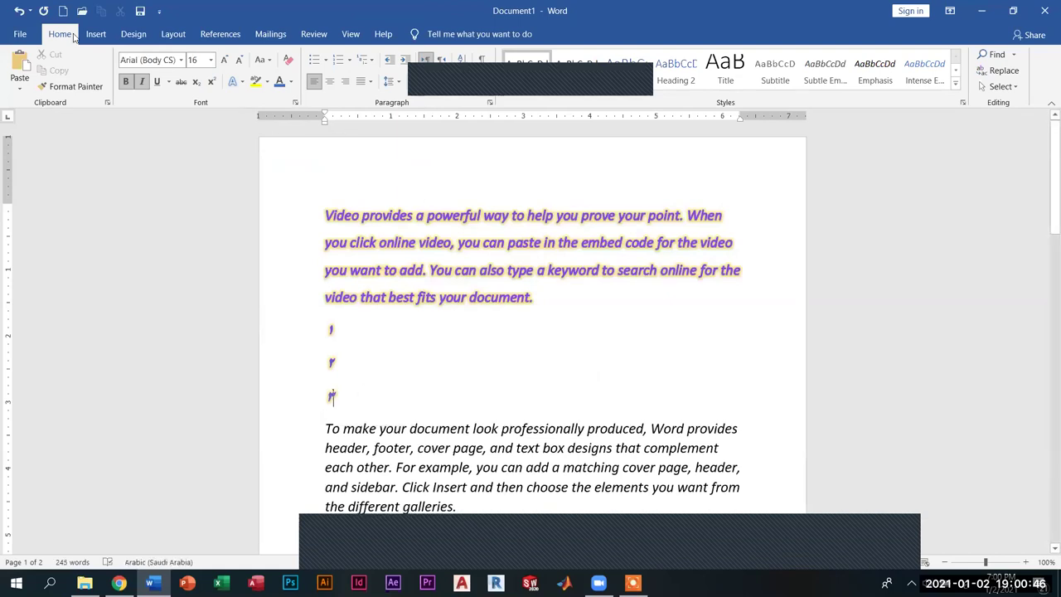
key(shift+Up)
key(shift+Up)
key(shift+Home)
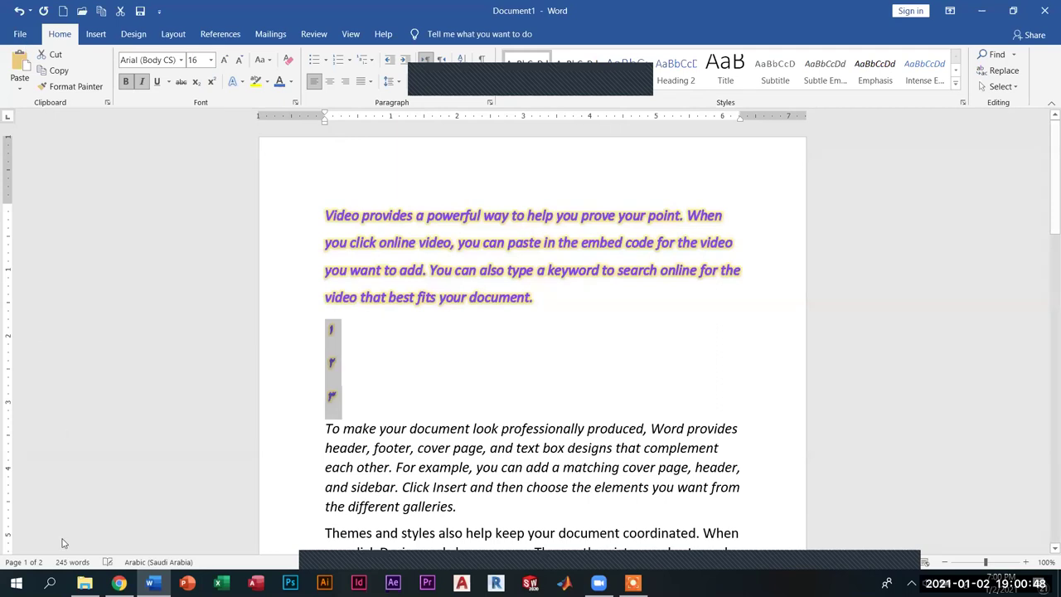
key(alt+f)
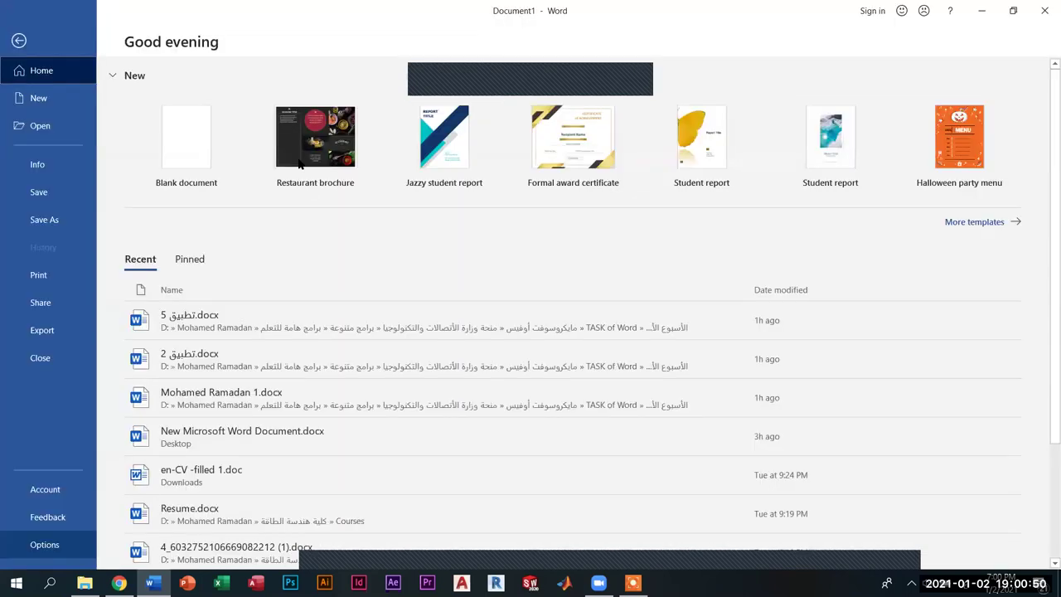
In Word Options > Advanced, keep Numeral set to Context and close the options
key(t)
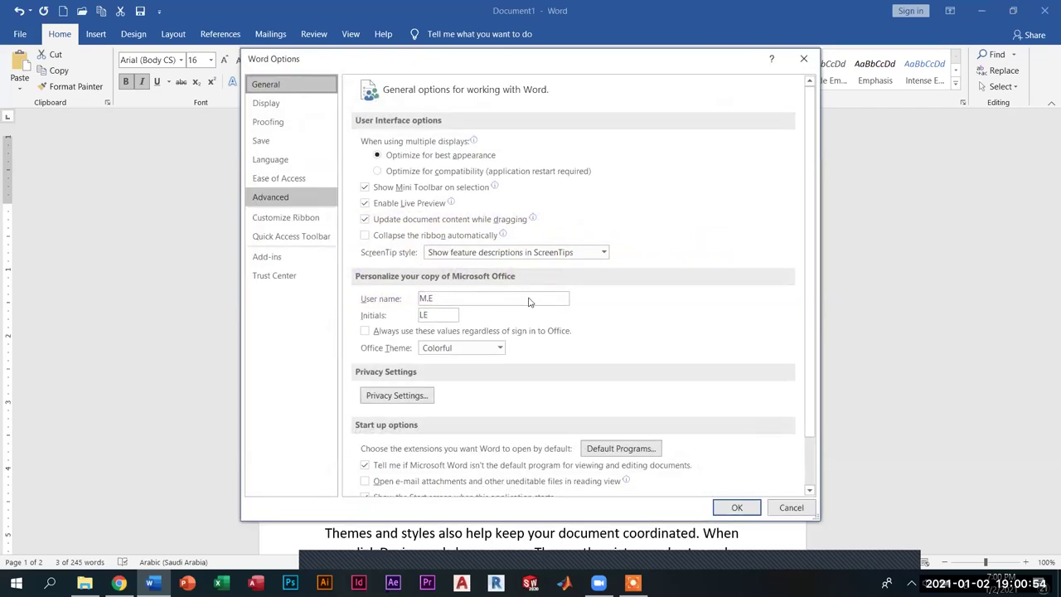
scroll(580, 300, down, 10)
scroll(618, 298, down, 5)
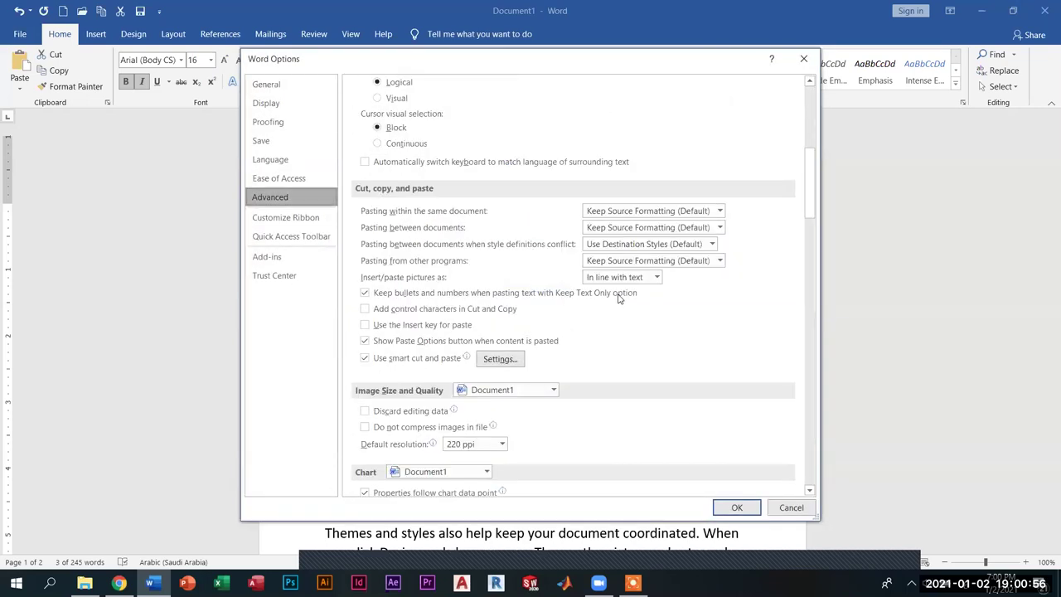
scroll(620, 298, down, 3)
scroll(469, 315, down, 7)
scroll(448, 311, down, 2)
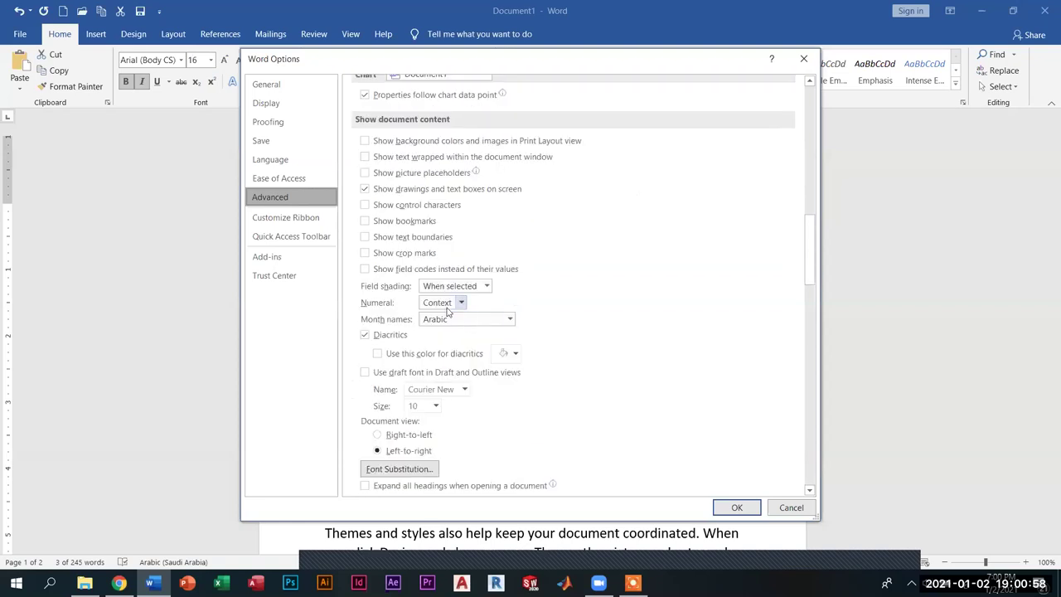
click(461, 303)
click(437, 343)
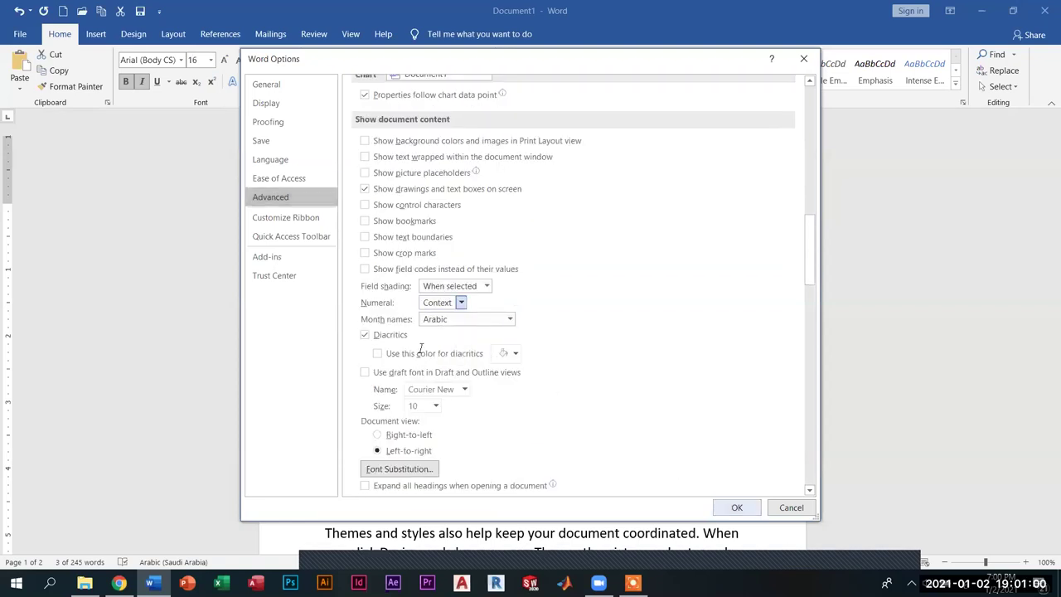
key(Return)
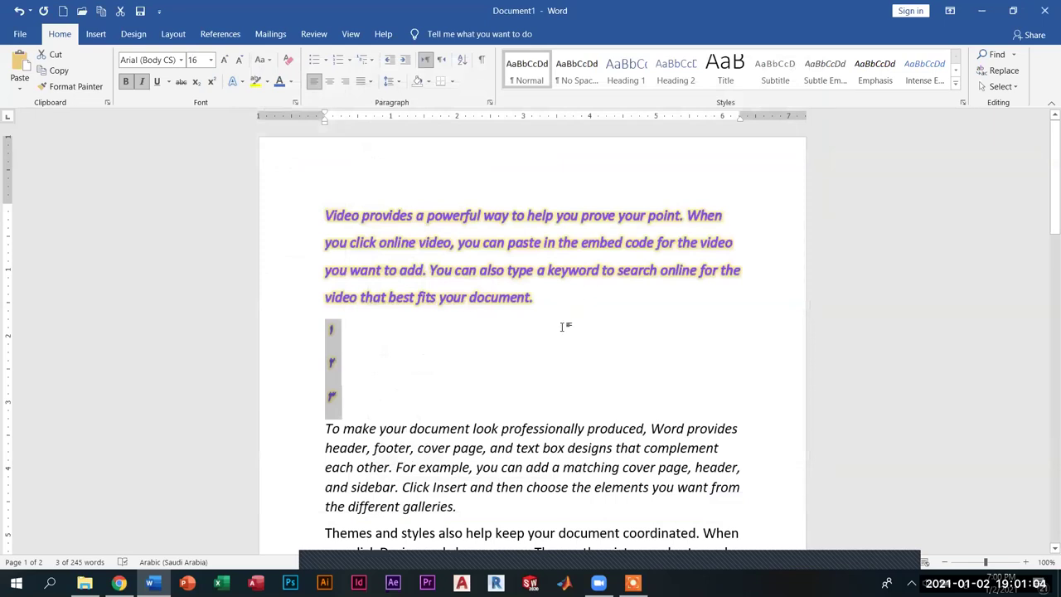
Replace the digit lines with a single line reading 123 in Western digits and select it
text(1)
key(Return)
text(2)
key(Return)
text(3)
key(BackSpace)
key(BackSpace)
key(BackSpace)
key(BackSpace)
text(23)
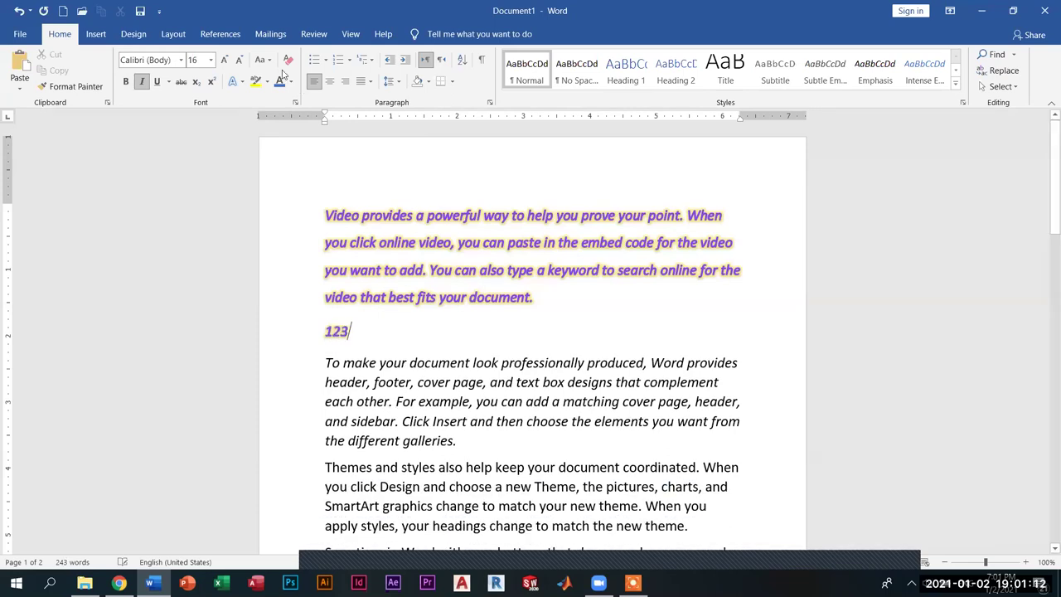
key(shift+Home)
Apply Tabular Old-style numbers to 123 from the Text Effects and Typography menu
click(238, 81)
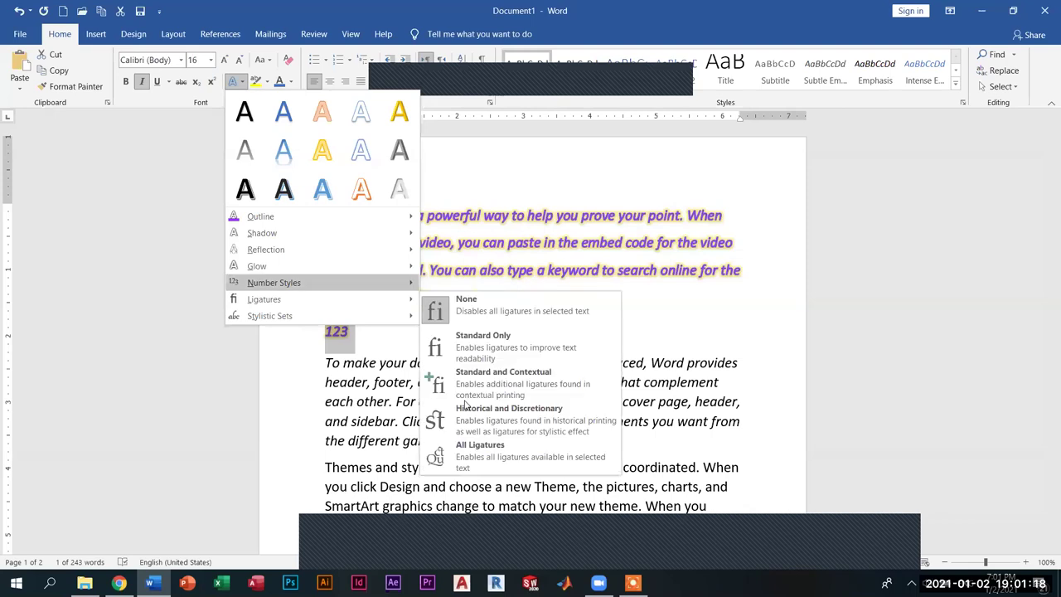
key(Escape)
click(348, 339)
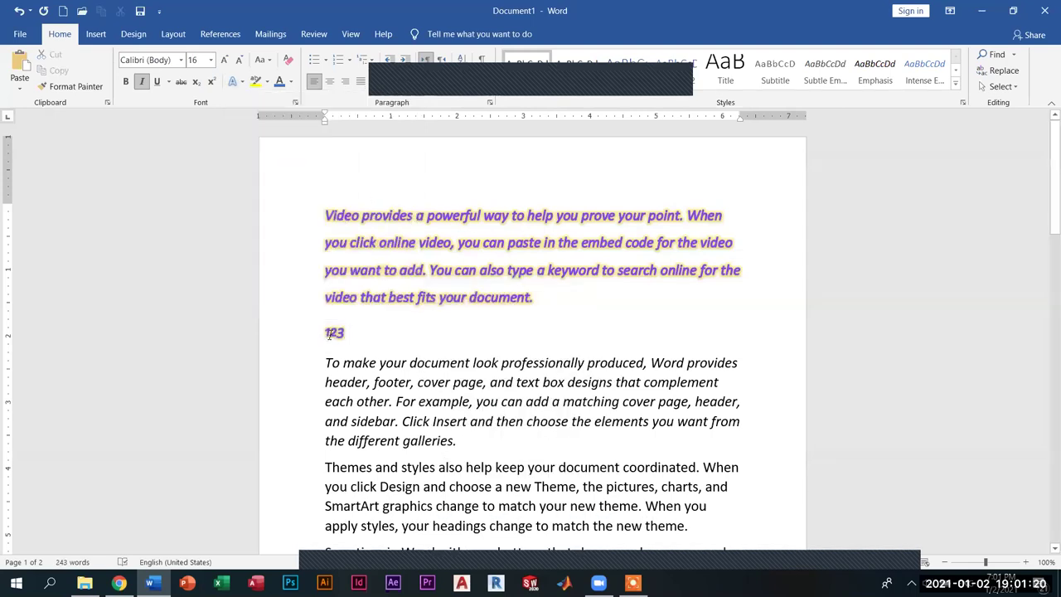
double_click(334, 333)
click(236, 80)
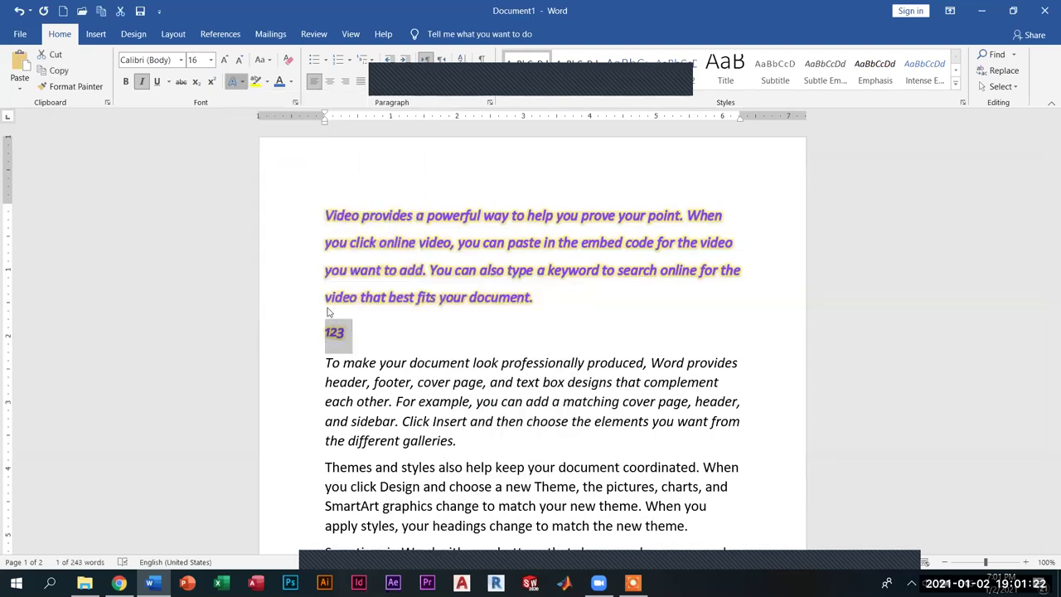
mouse_move(406, 282)
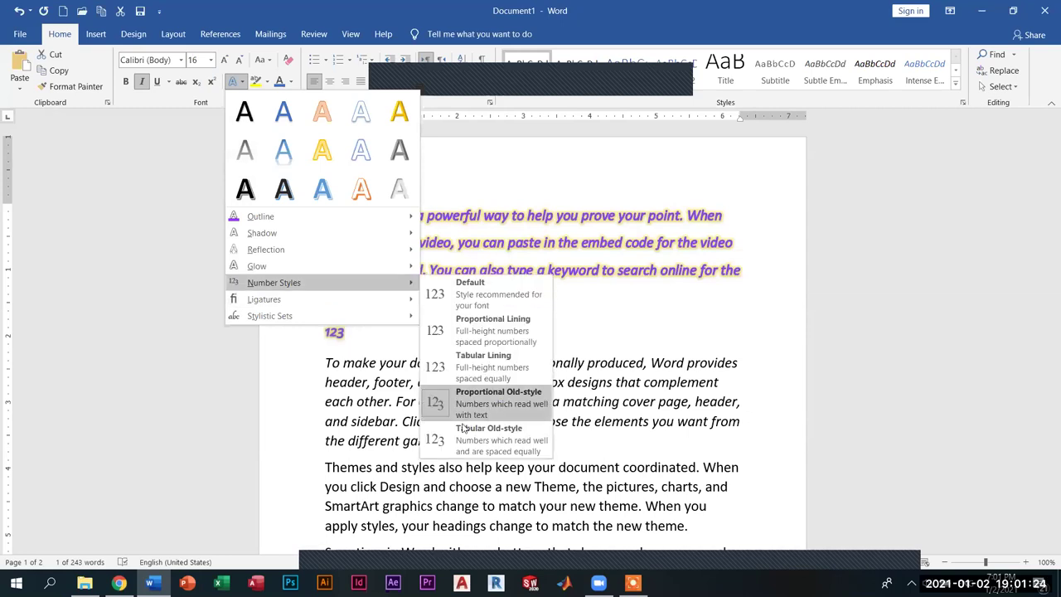
click(461, 432)
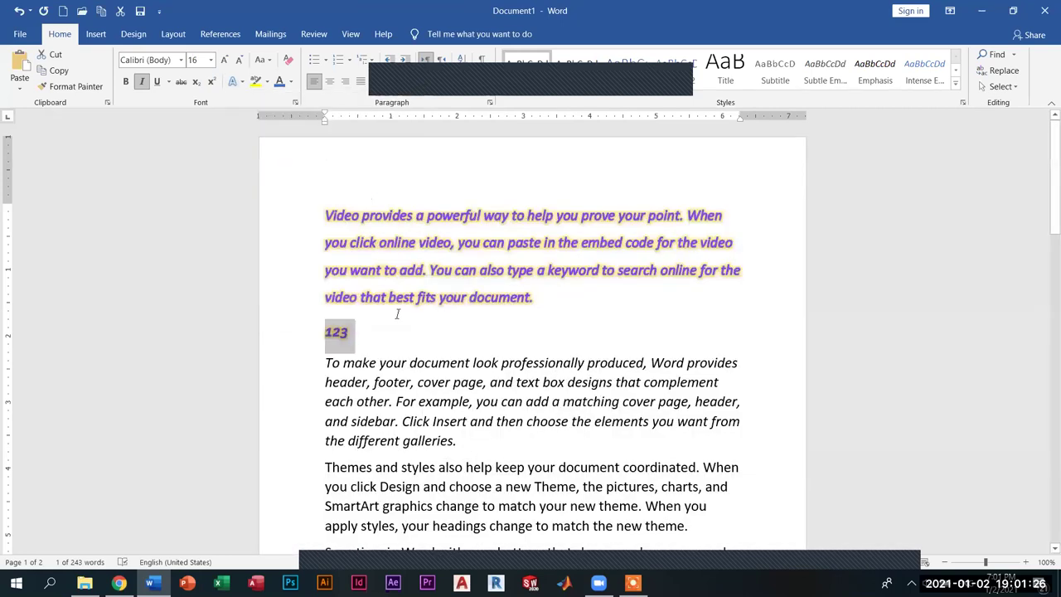
click(235, 81)
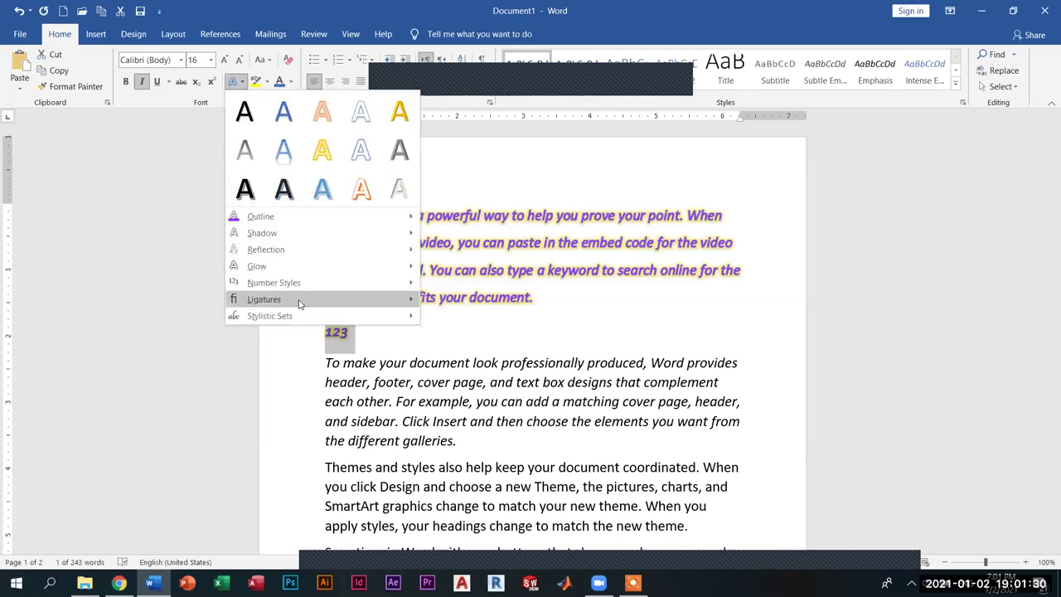
mouse_move(310, 301)
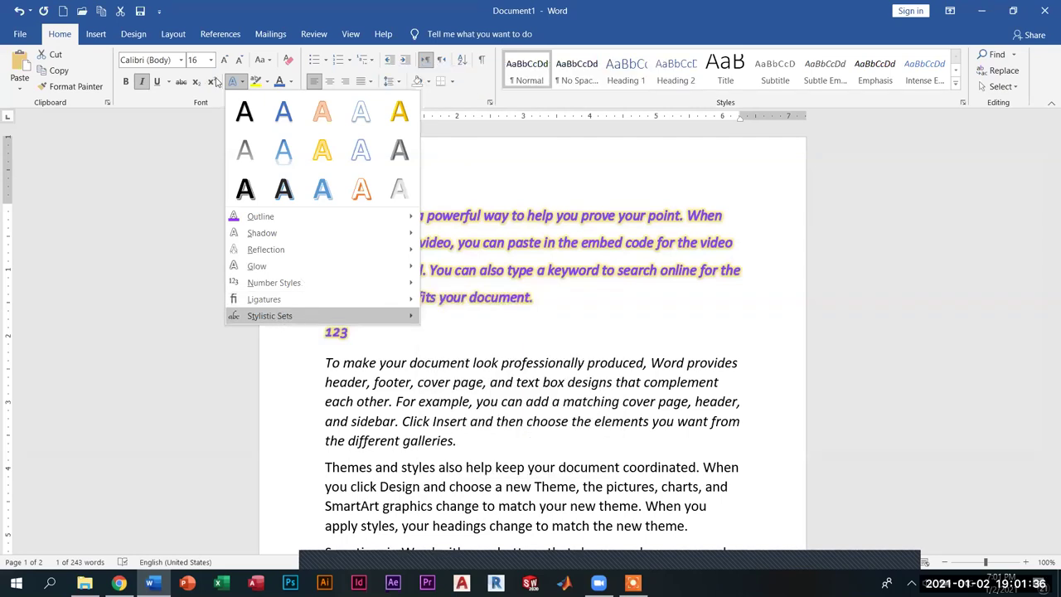
click(213, 201)
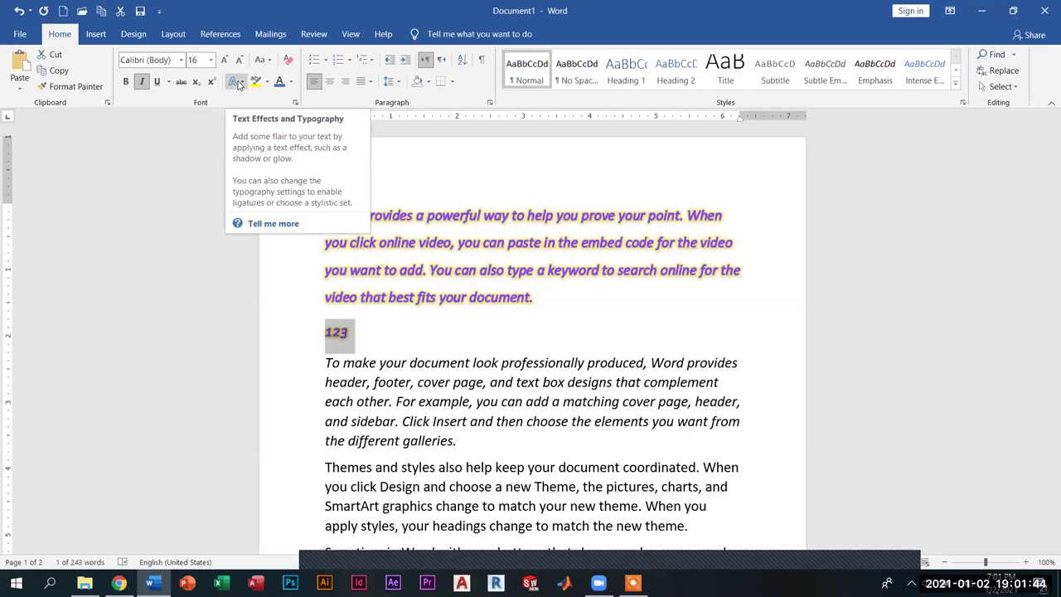
click(362, 338)
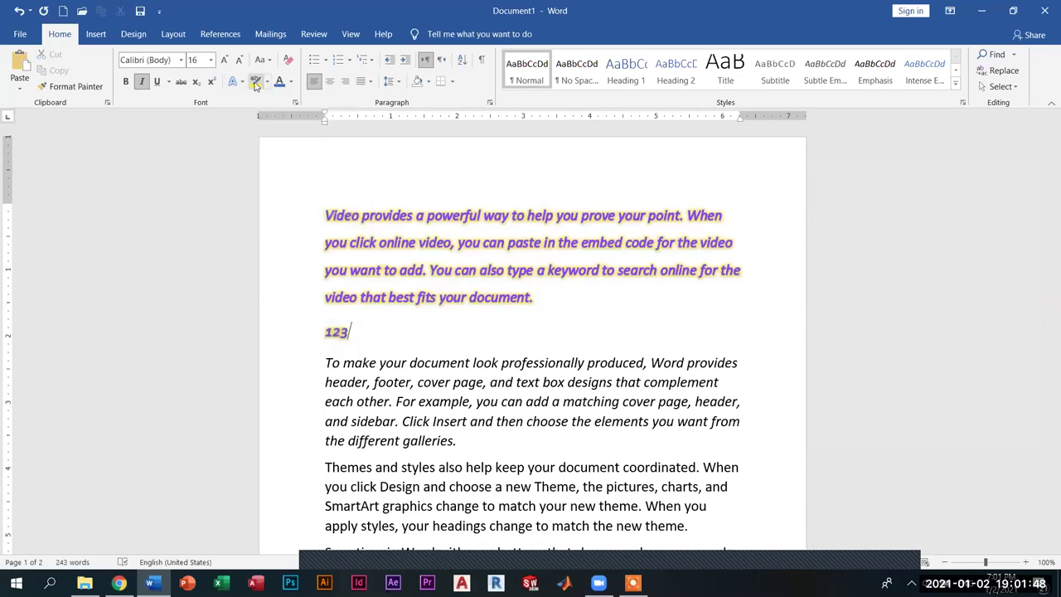
Delete the 123 lines and restore the first paragraph to plain 16 pt text
drag(294, 256, 288, 219)
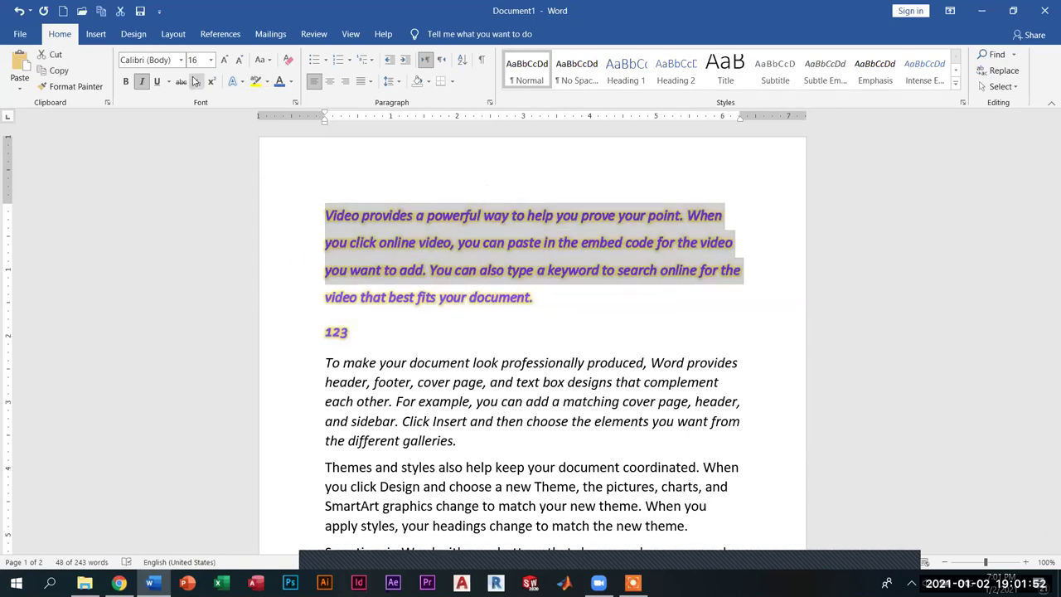
key(ctrl+z)
key(ctrl+z)
key(ctrl+z)
key(ctrl+z)
key(ctrl+z)
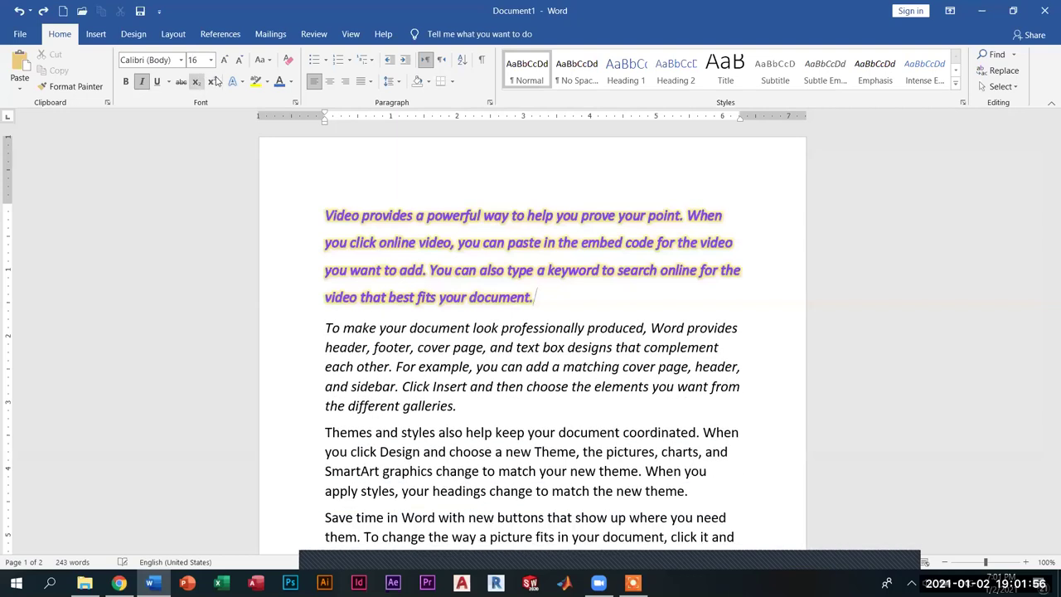
key(ctrl+z)
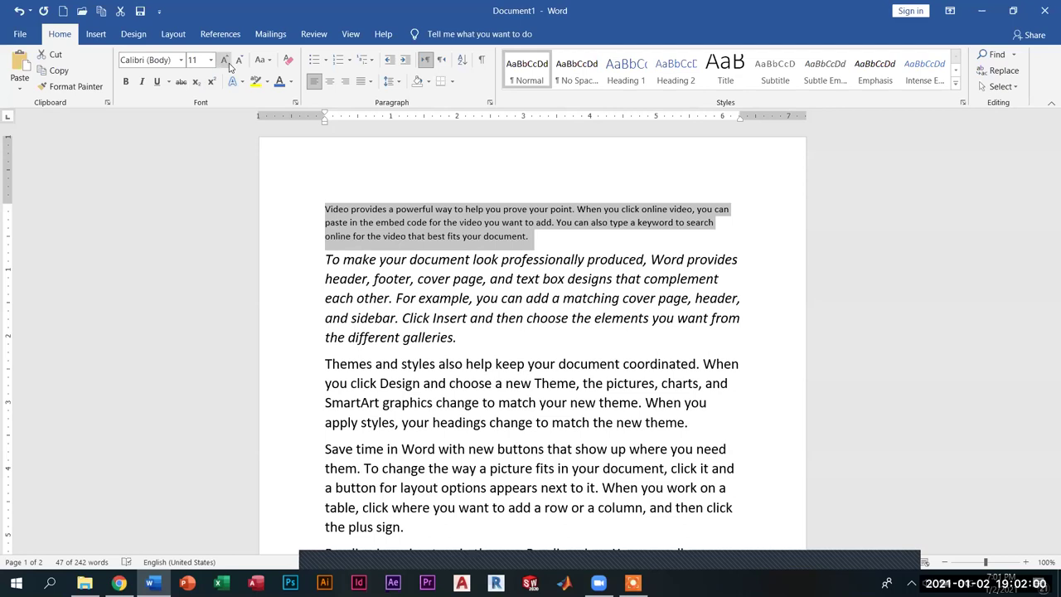
key(ctrl+y)
key(ctrl+y)
key(ctrl+y)
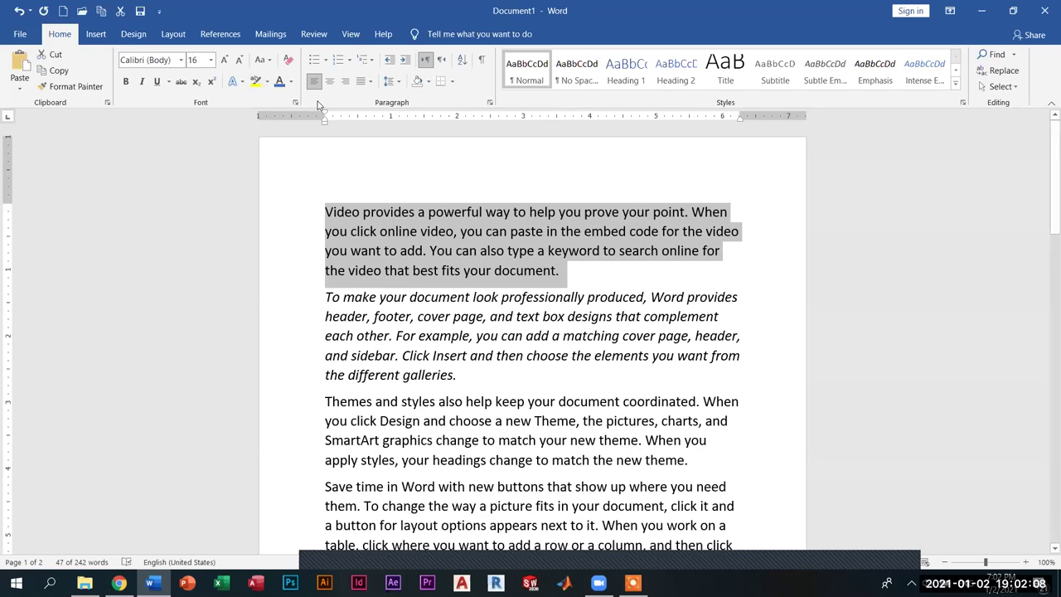
Highlight the first paragraph in turquoise, then reselect the whole paragraph
click(266, 81)
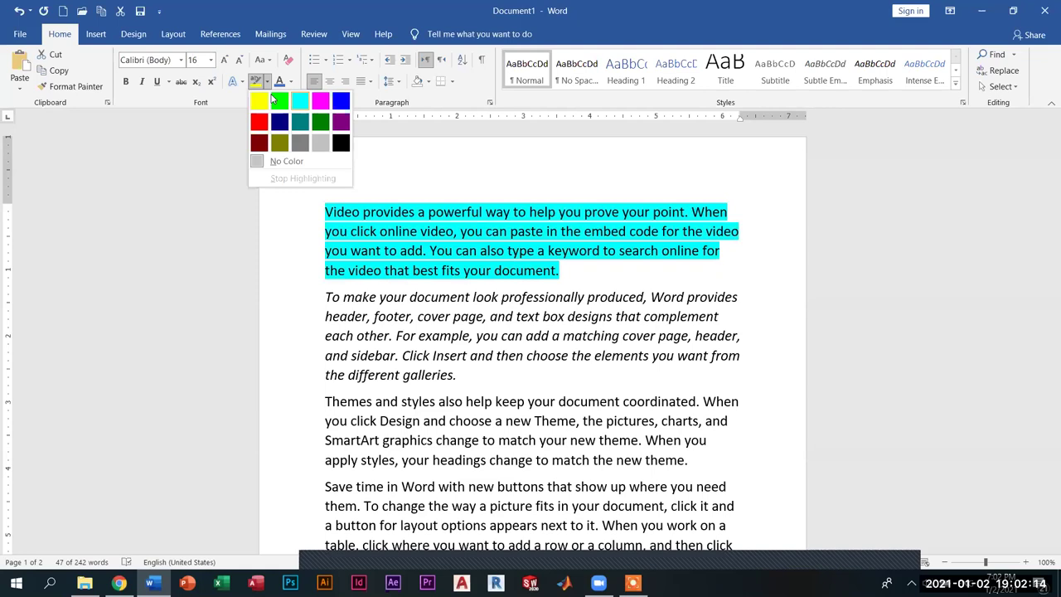
click(298, 102)
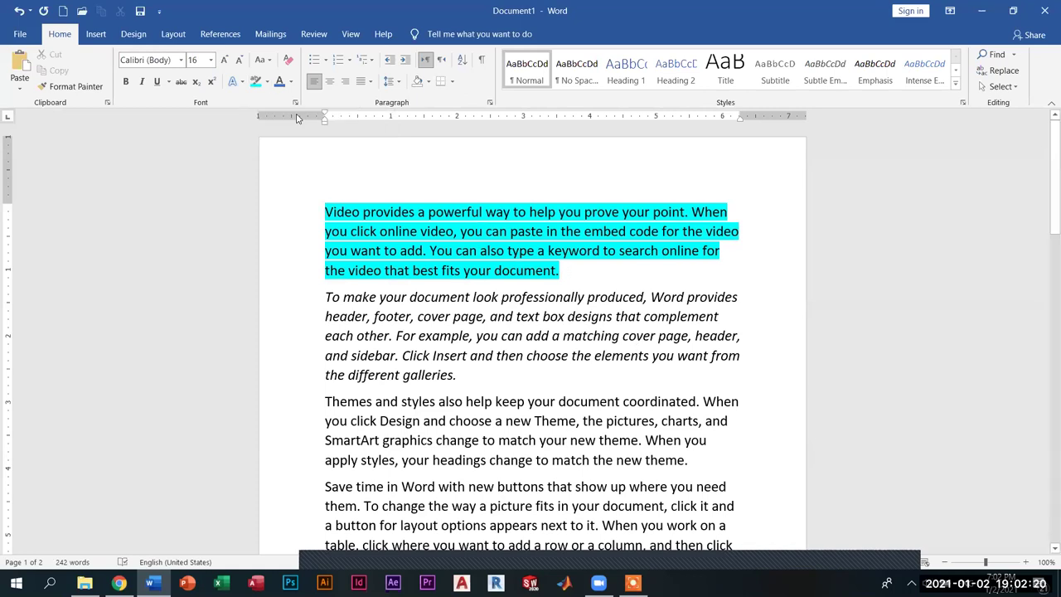
drag(569, 276, 325, 211)
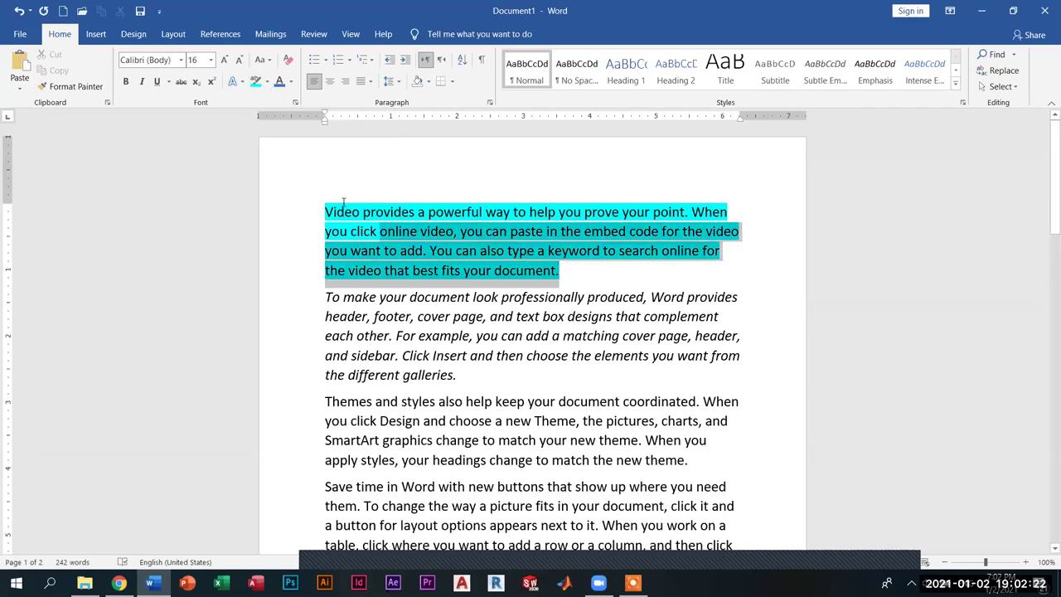
click(266, 81)
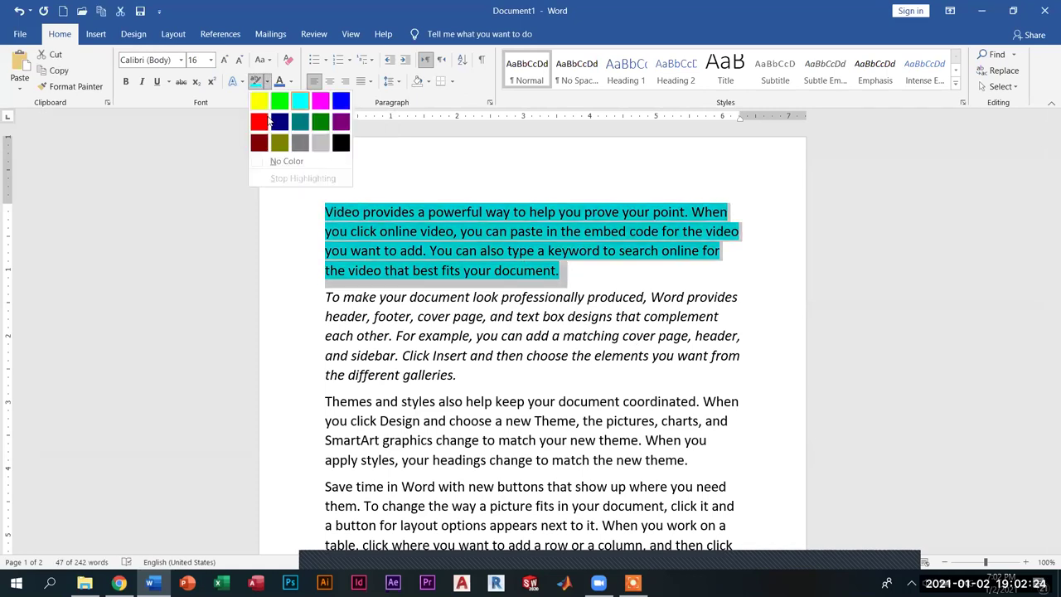
mouse_move(569, 274)
mouse_down()
mouse_move(335, 205)
mouse_move(325, 211)
mouse_up()
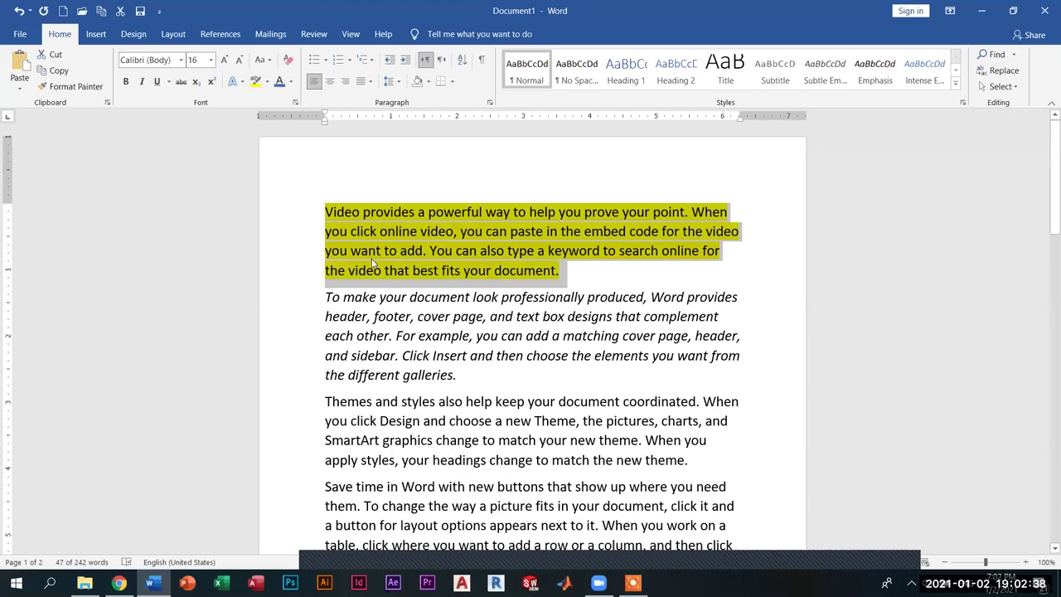
Make the paragraph text red and remove the highlight behind it
key(alt+h)
key(f)
key(c)
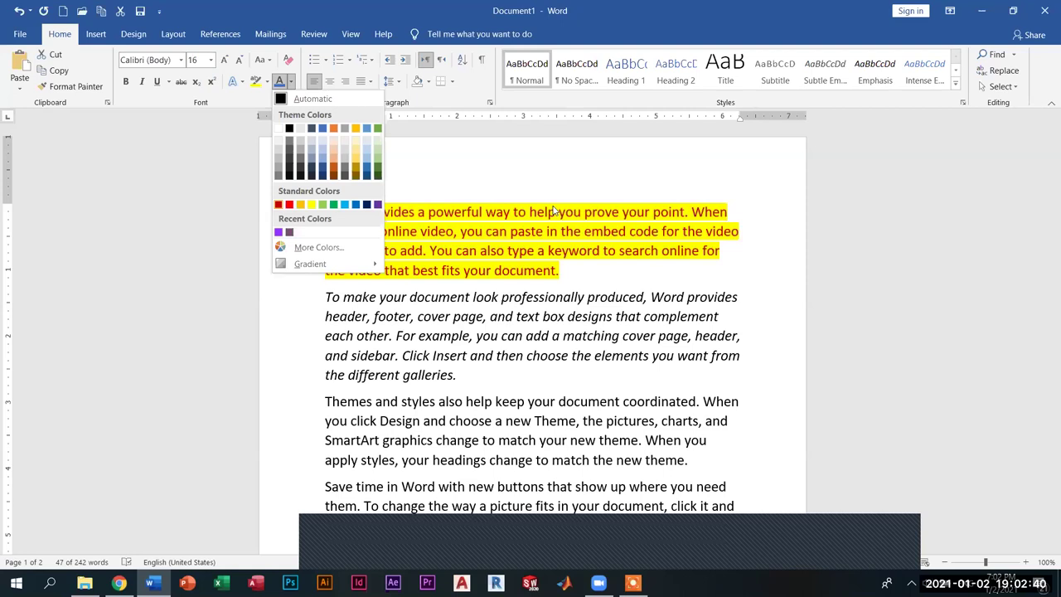
key(Return)
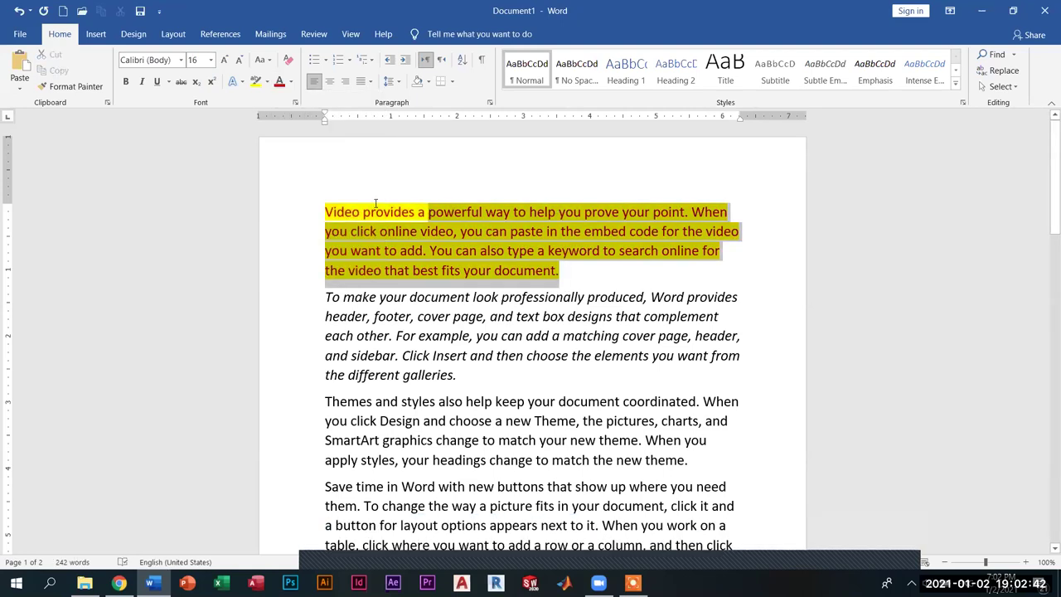
click(267, 82)
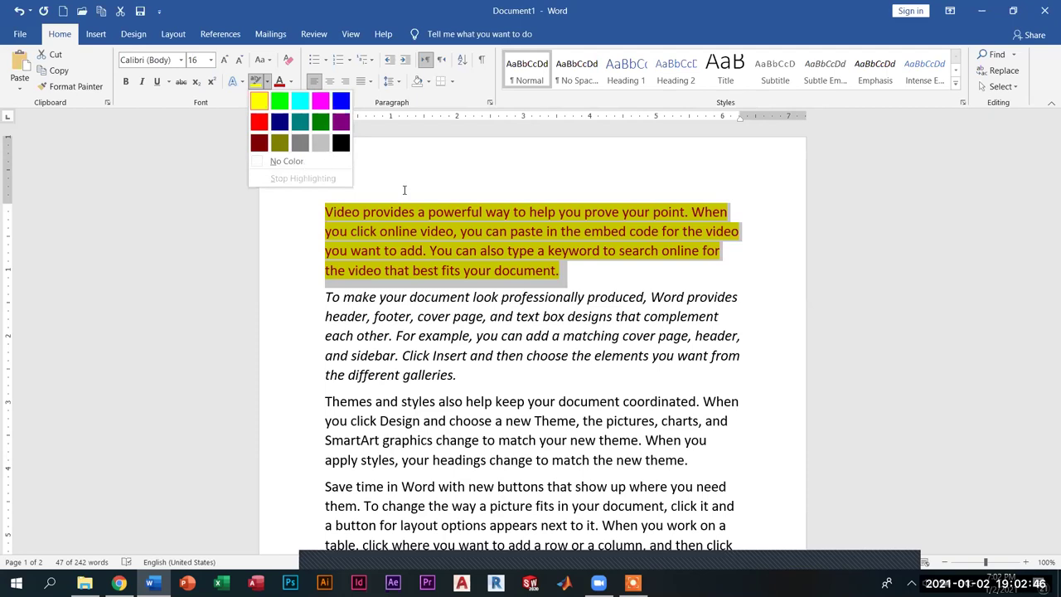
key(Escape)
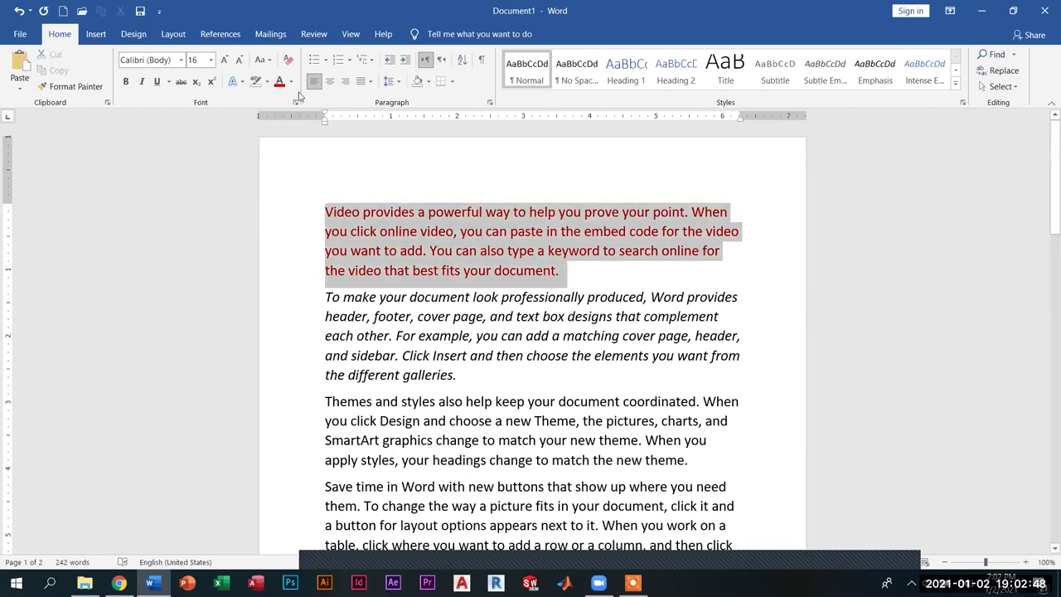
Try a custom colour, then a dark orange gradient, as the first paragraph's font colour
click(290, 82)
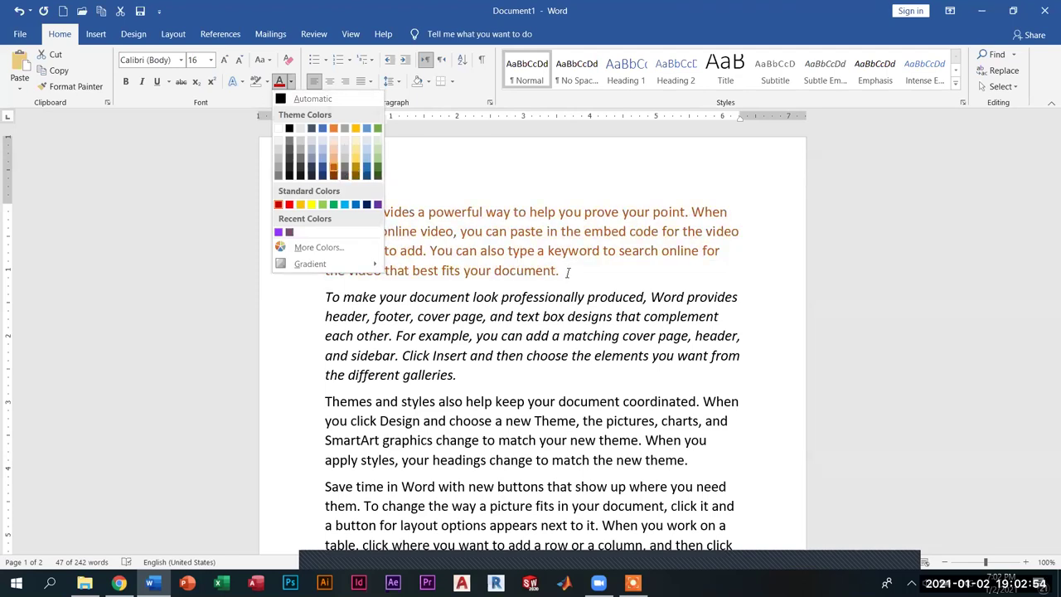
drag(568, 272, 350, 185)
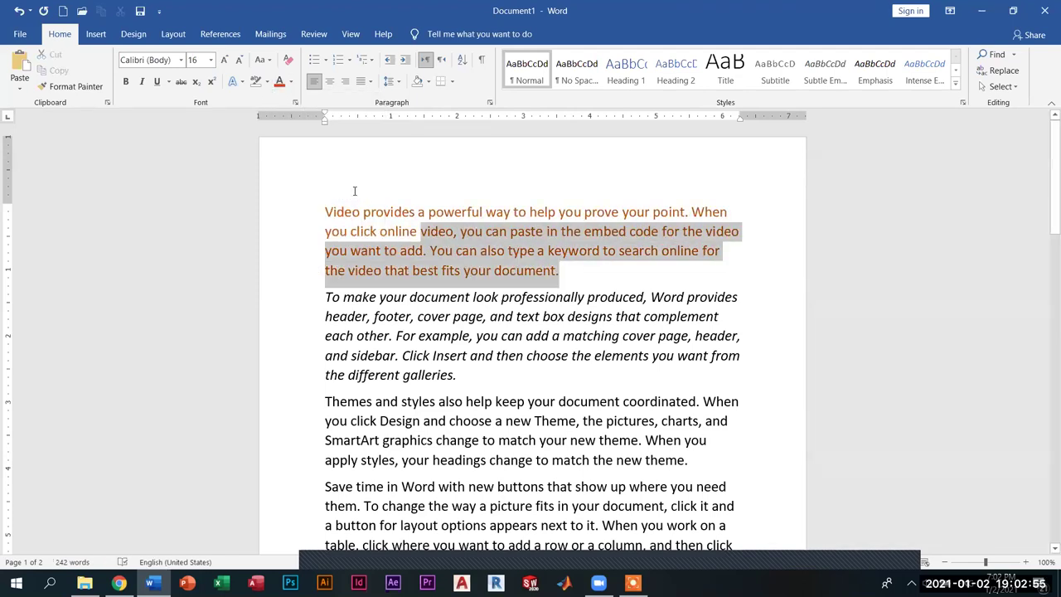
click(291, 82)
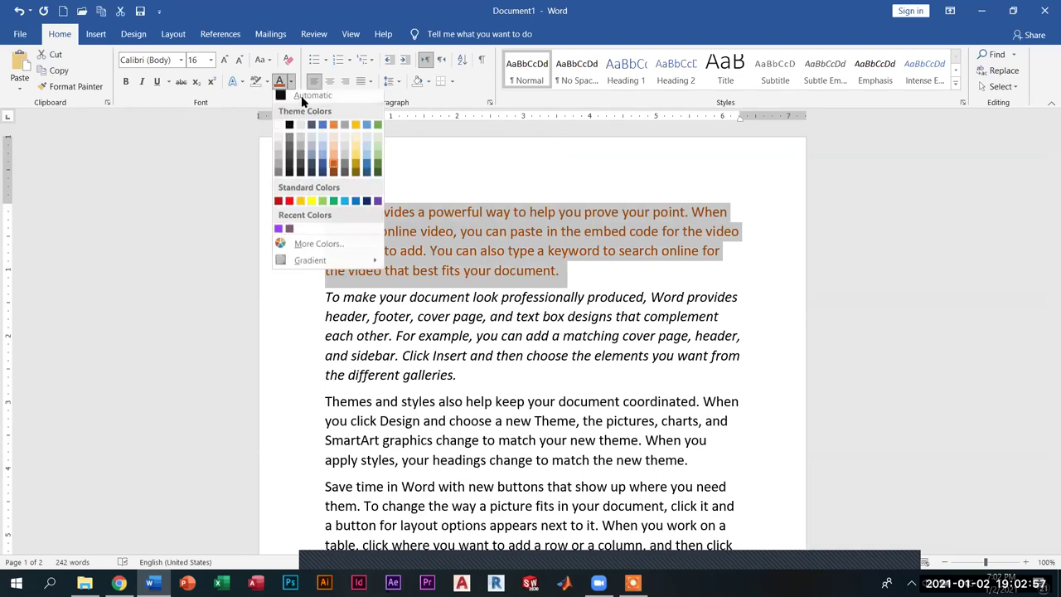
click(305, 249)
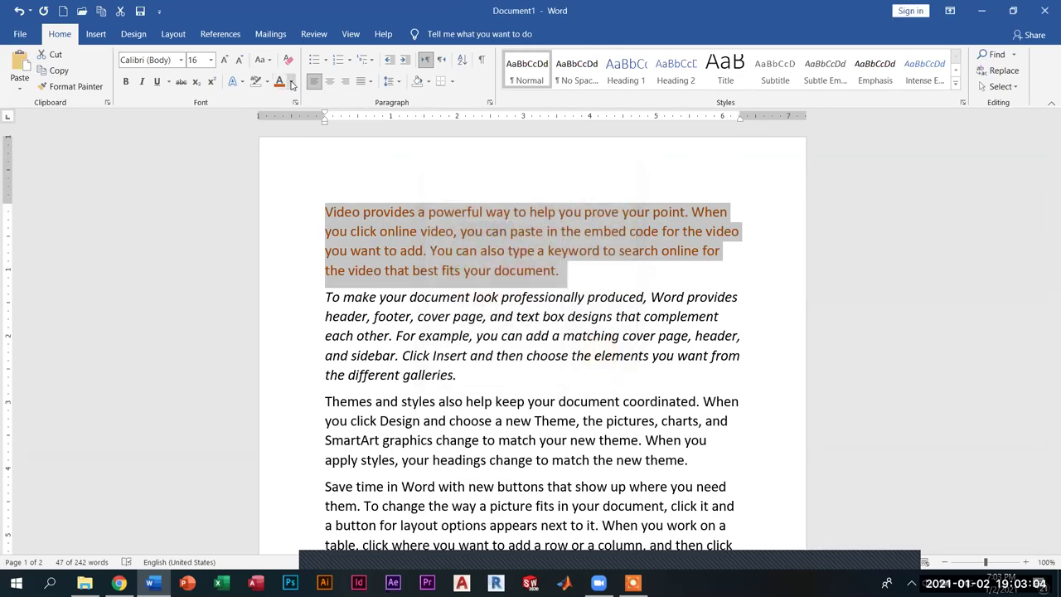
click(291, 83)
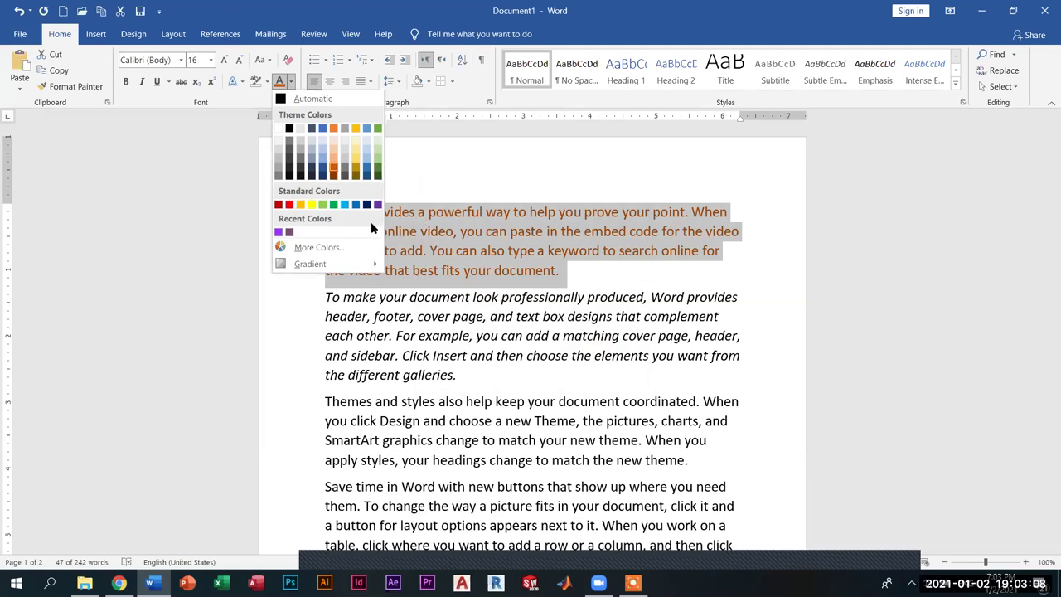
mouse_move(366, 266)
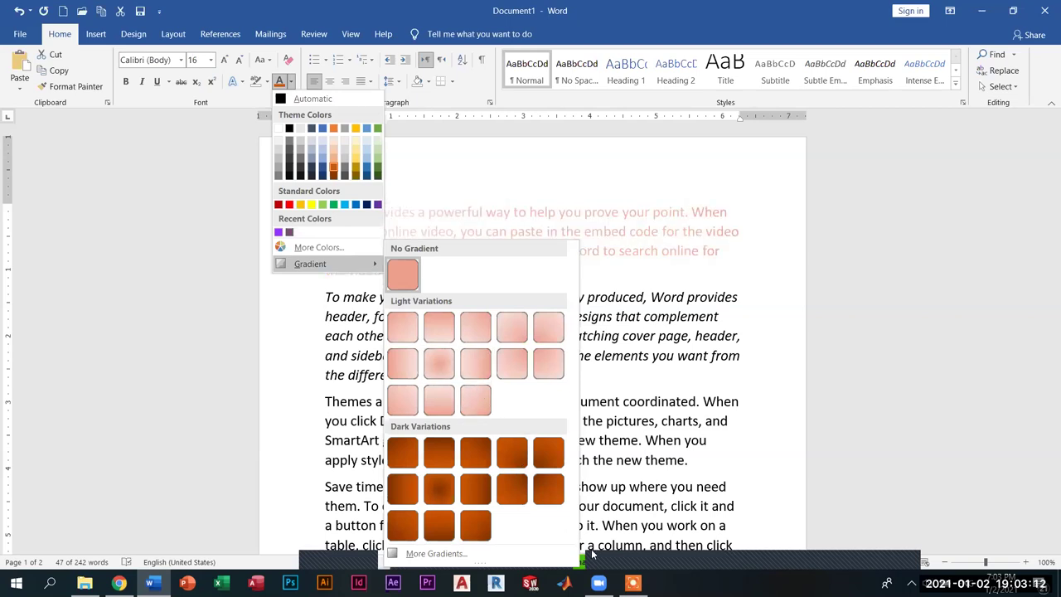
click(445, 489)
Set the first paragraph's font colour to blue from Standard Colors
drag(568, 270, 352, 212)
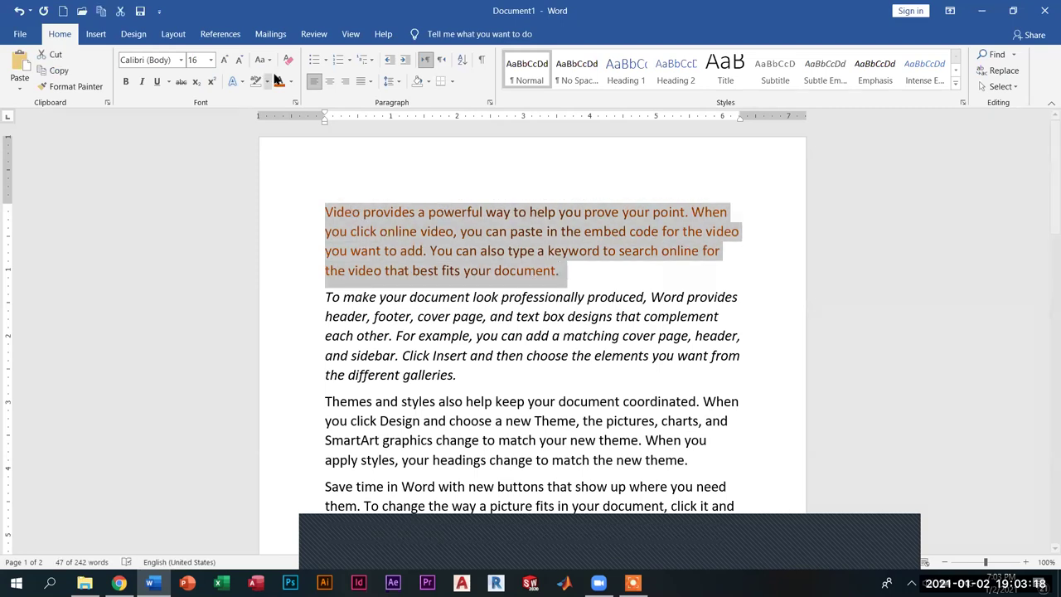
click(291, 80)
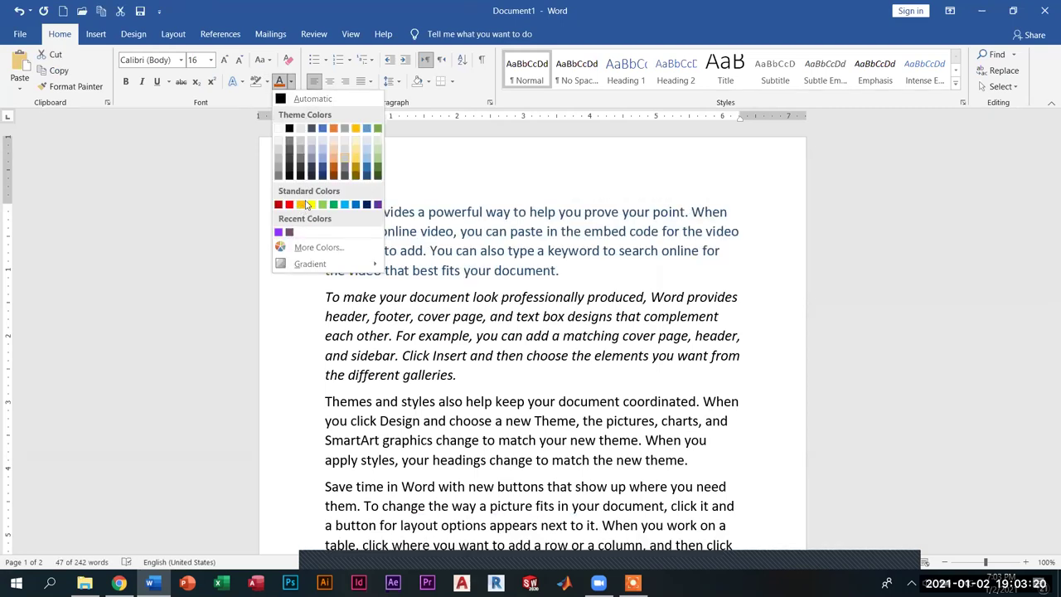
click(323, 166)
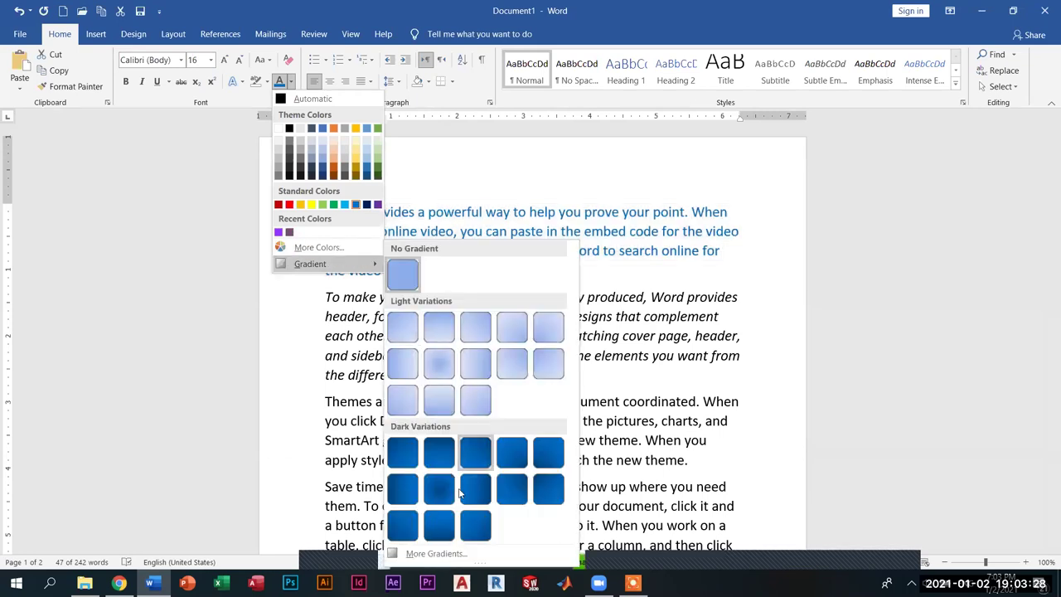
click(461, 494)
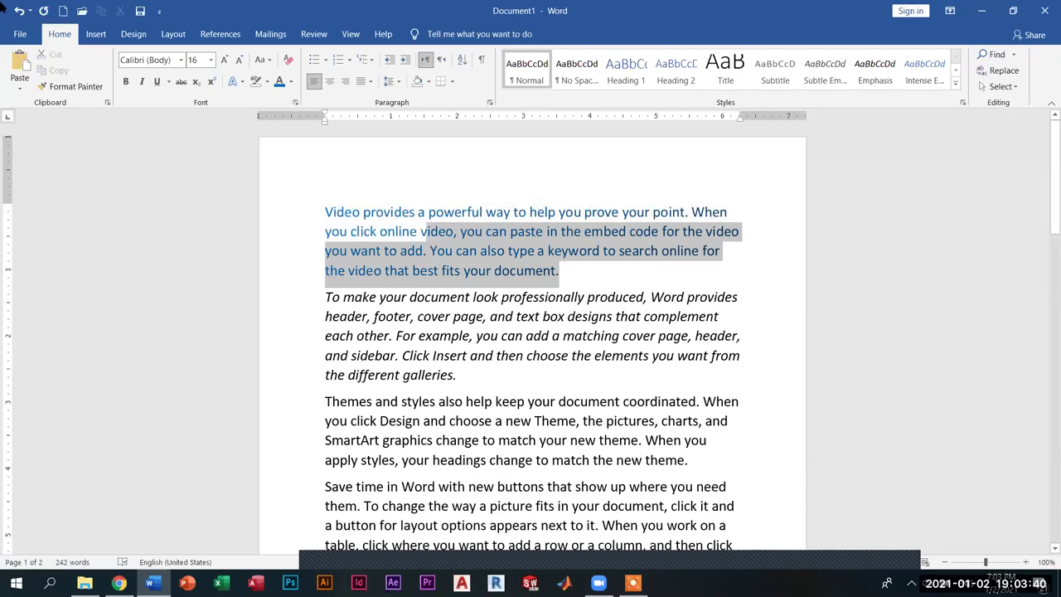
Add an empty paragraph after the blue paragraph and minimize Word to the desktop
key(Return)
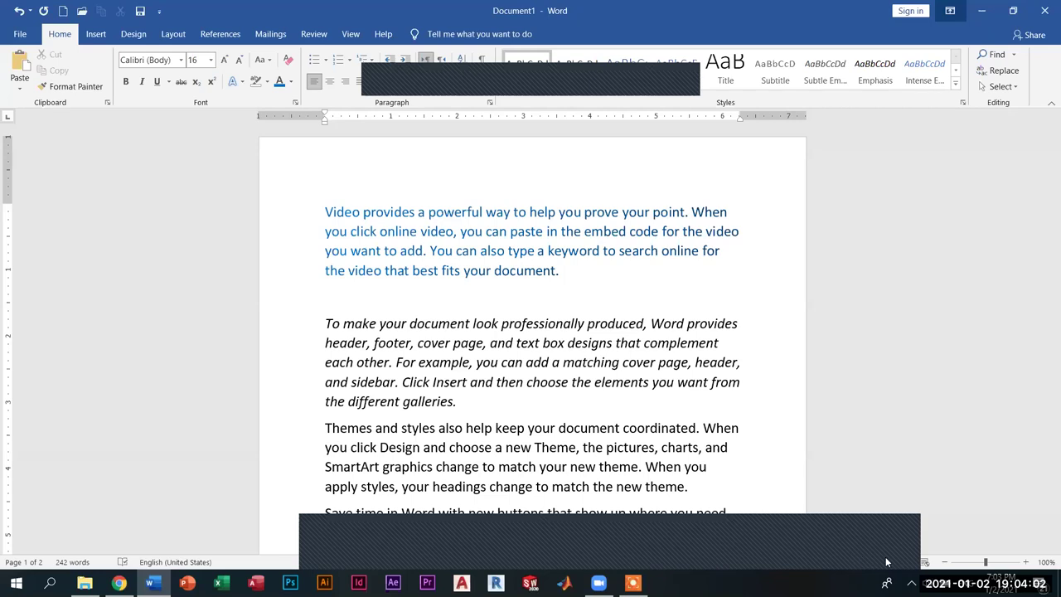
key(super+d)
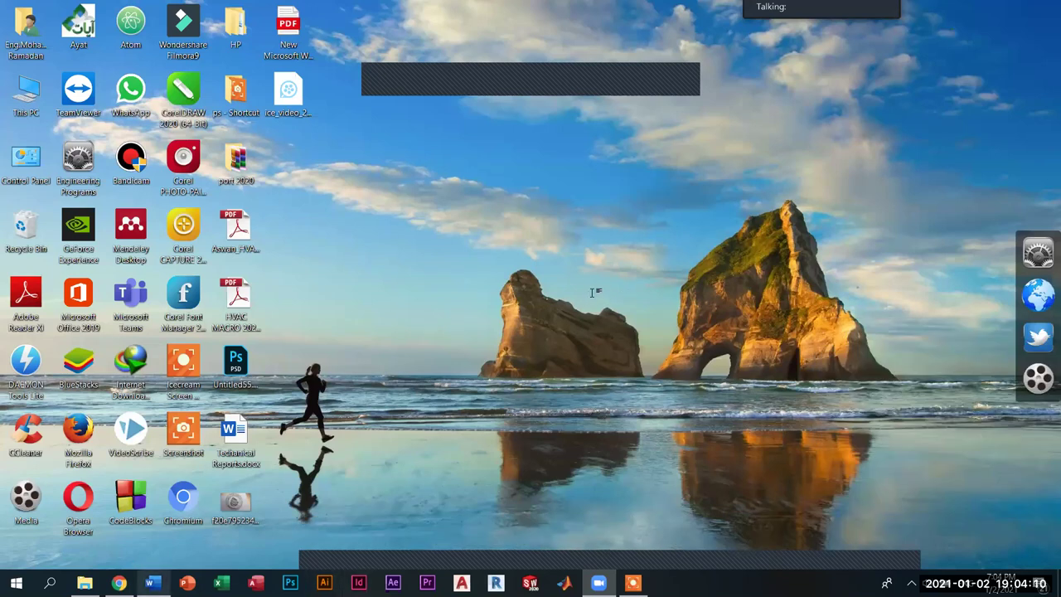
key(alt+Tab)
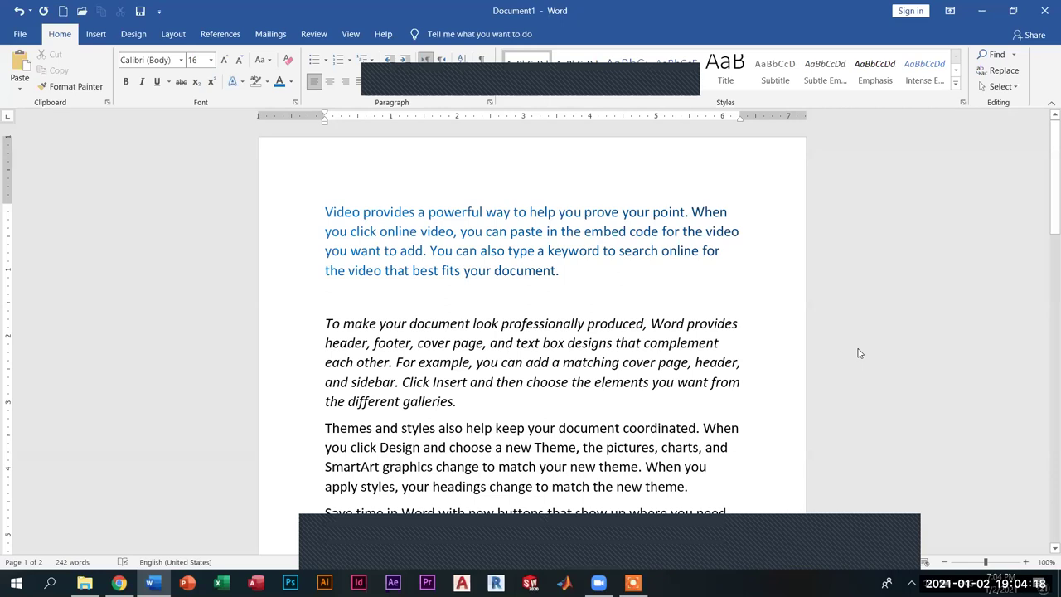
click(151, 581)
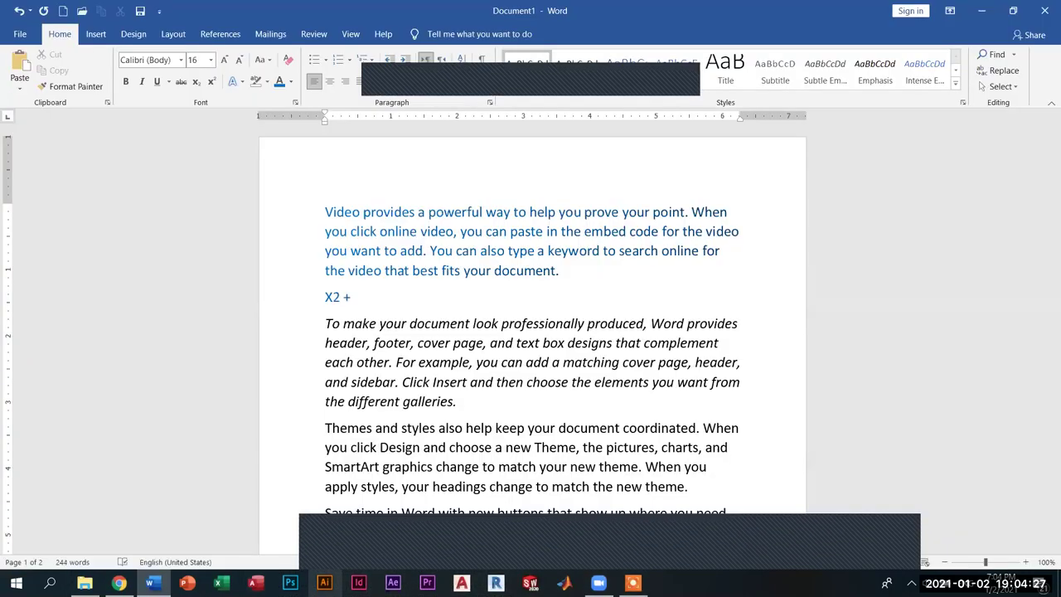
Complete the equation line X2 + Y2 = 10 and make it 48 pt and centred
text(Y2 = 10)
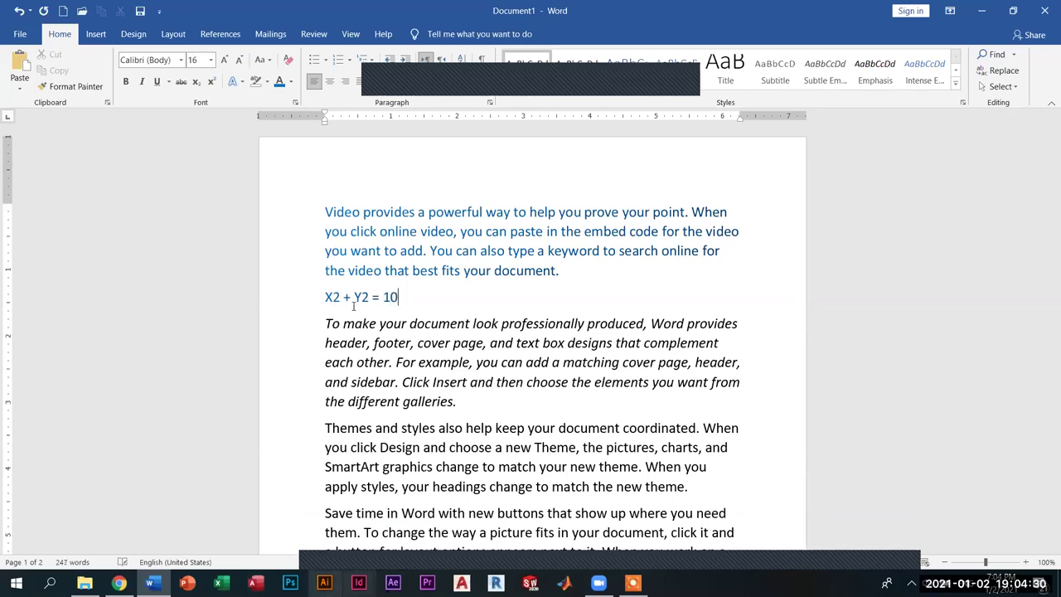
triple_click(362, 300)
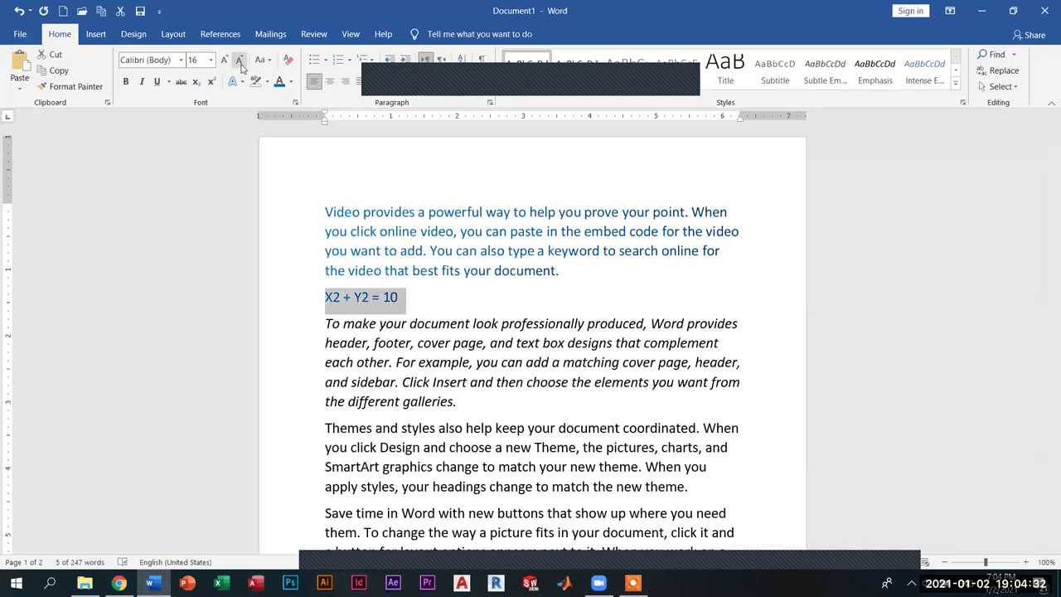
click(224, 60)
click(224, 59)
click(224, 60)
click(223, 60)
click(331, 86)
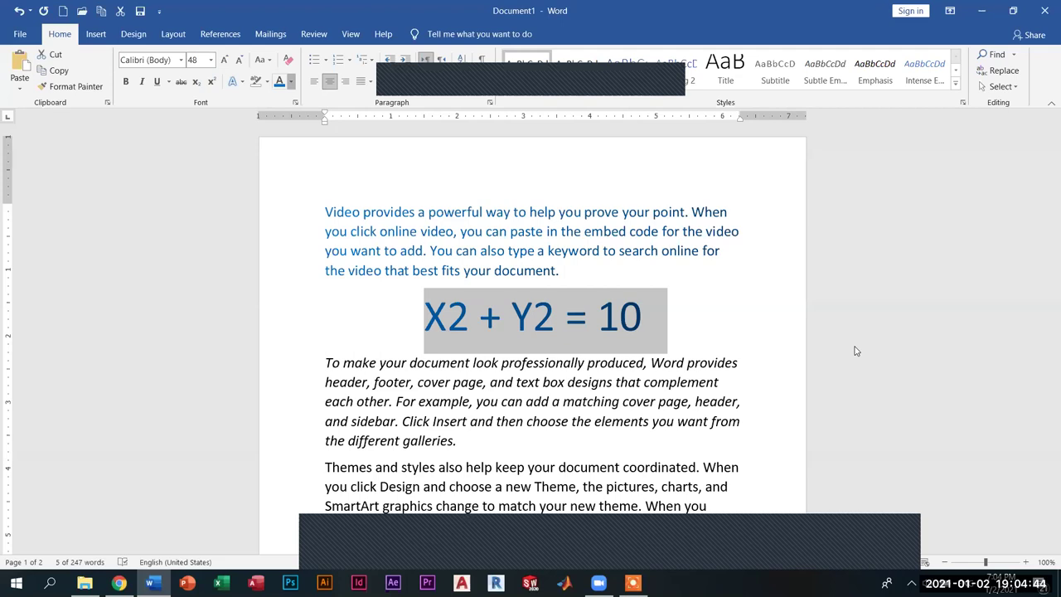
click(154, 574)
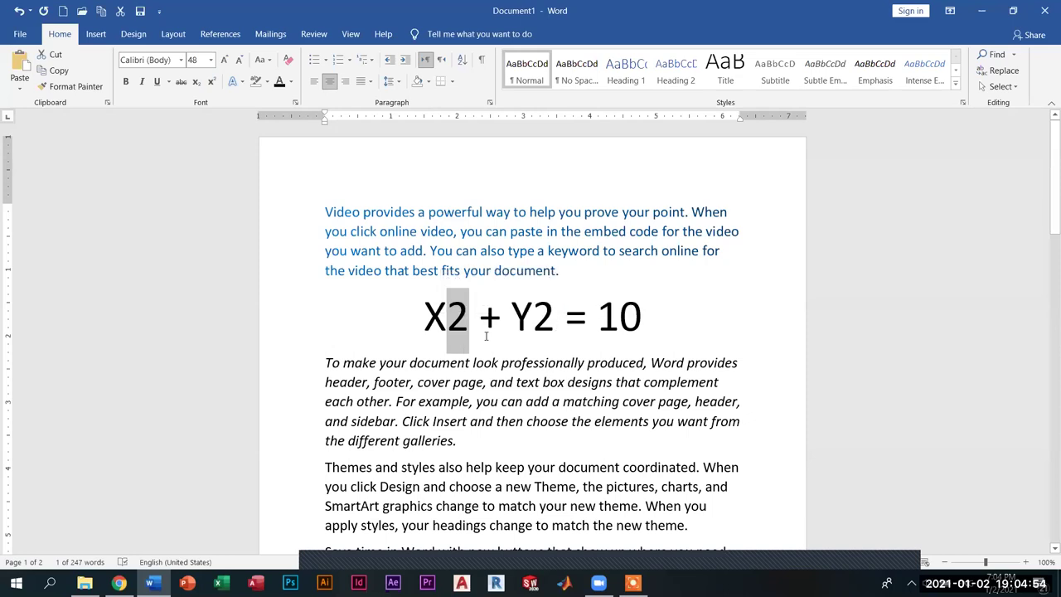
Superscript the 2 after X and the 2 after Y, then start a new line below
click(468, 333)
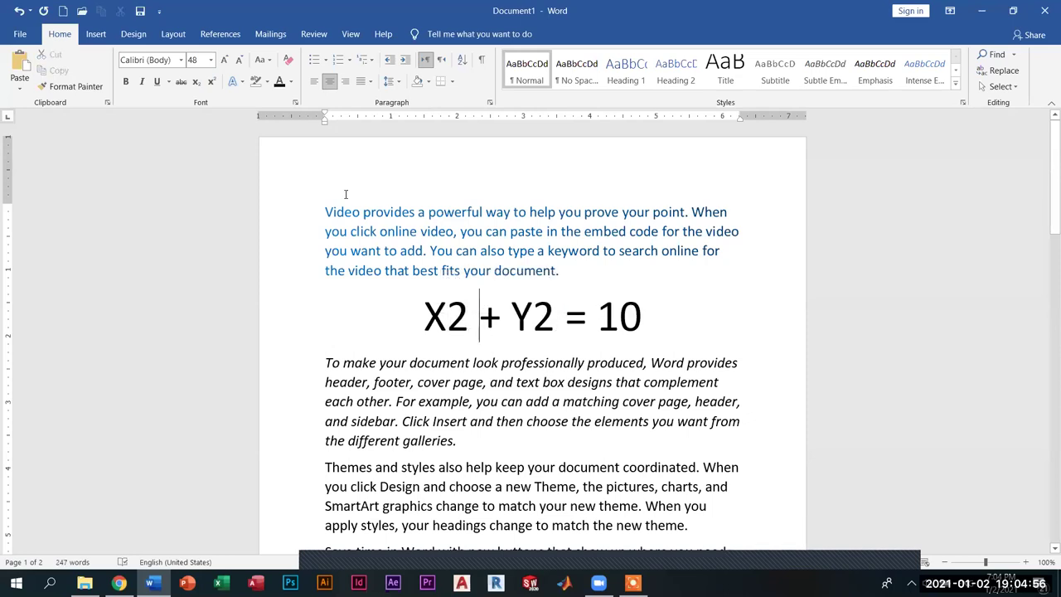
key(Left)
key(shift+Left)
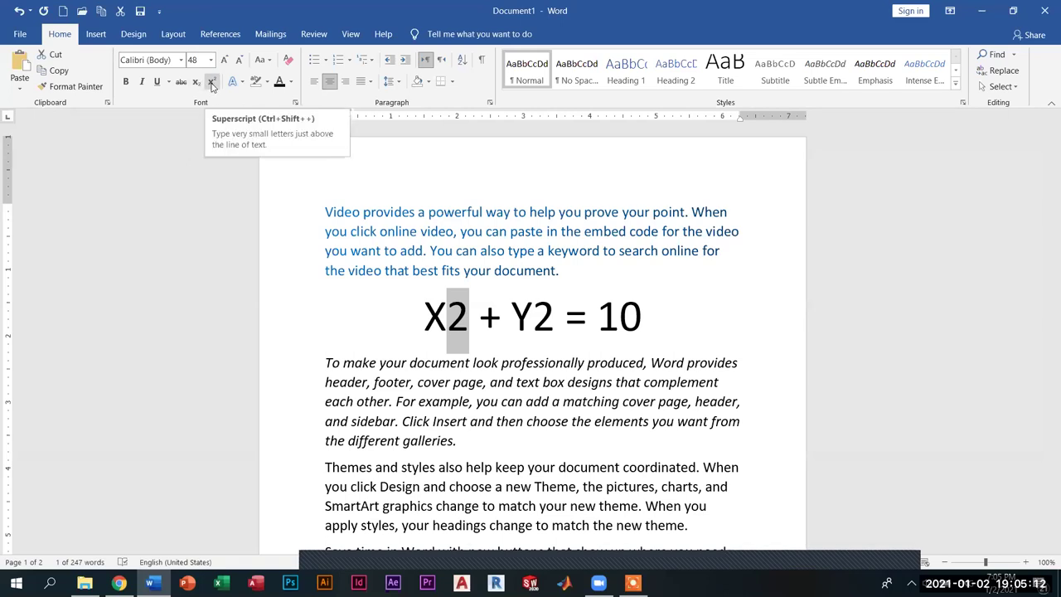
click(212, 83)
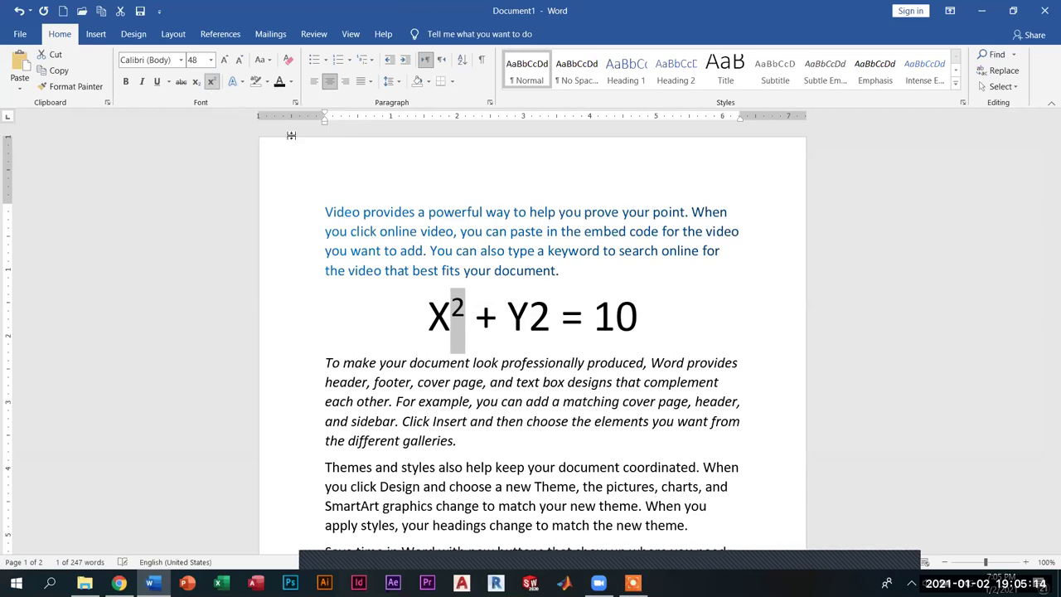
drag(549, 326, 529, 326)
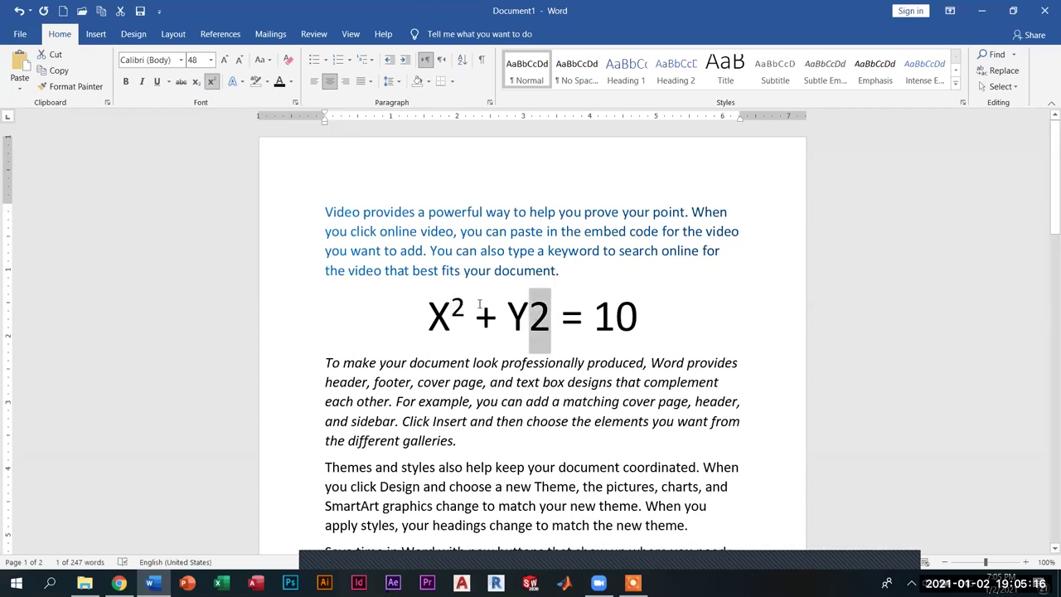
click(211, 82)
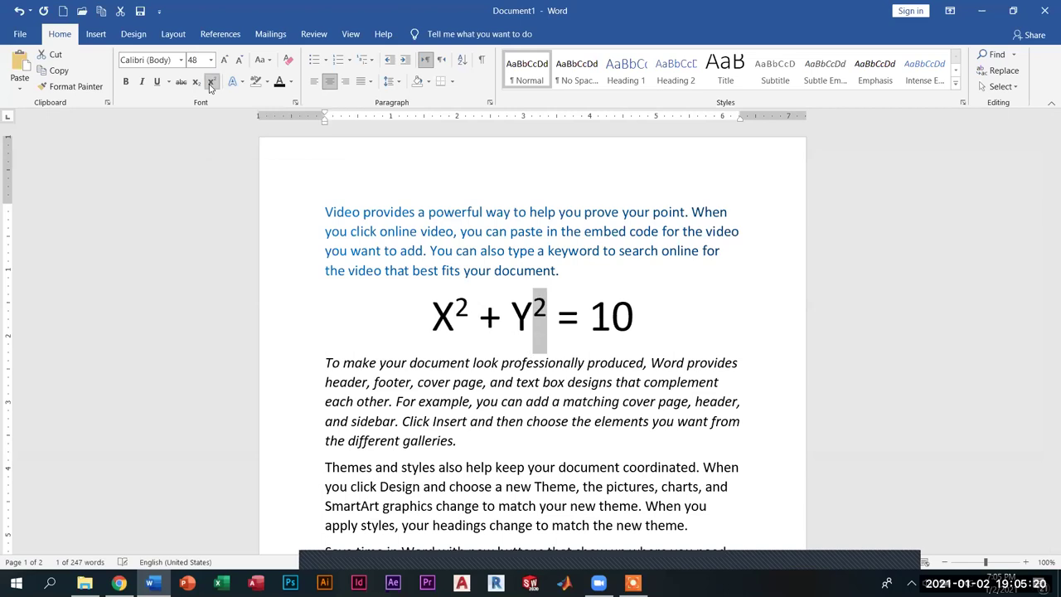
click(569, 342)
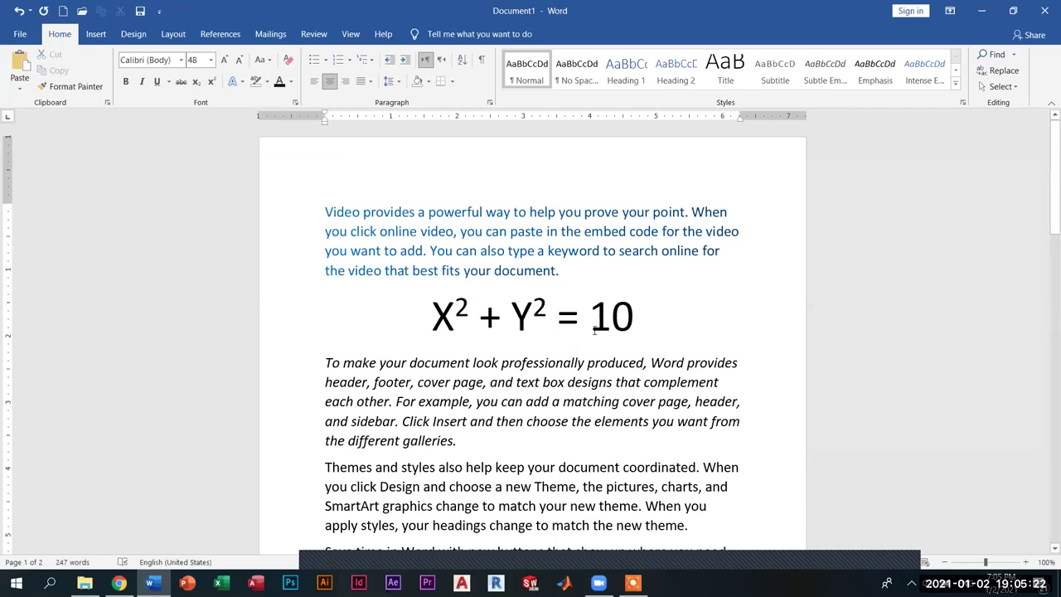
key(shift+Left)
drag(541, 323, 466, 329)
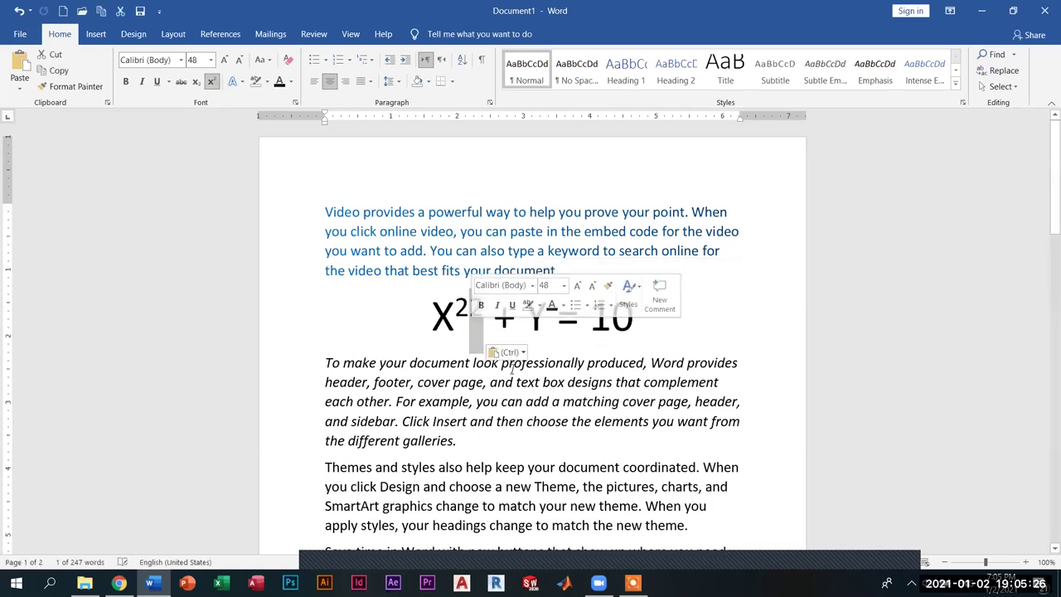
key(ctrl+z)
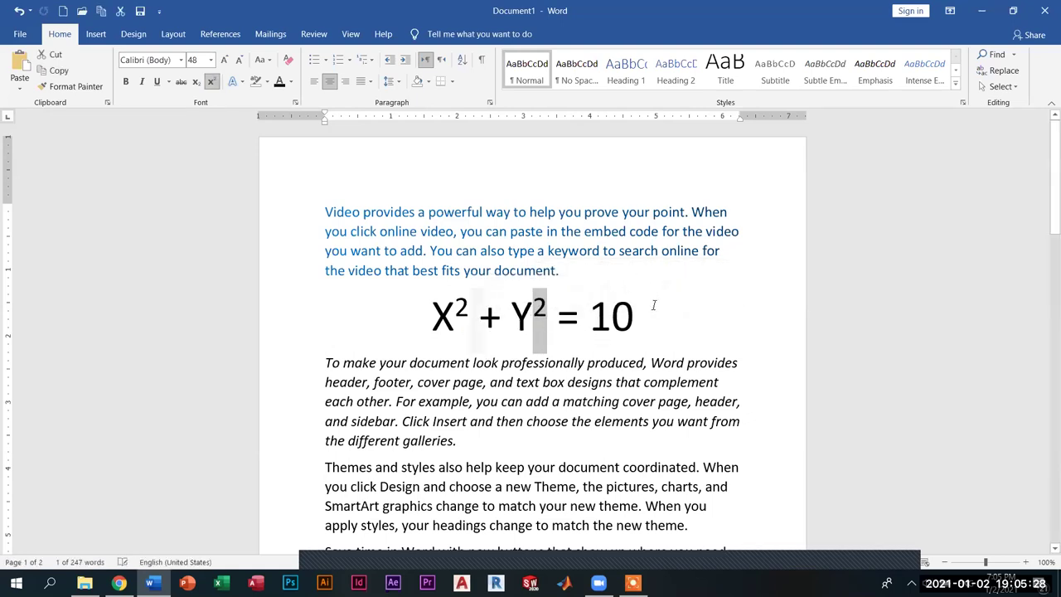
click(651, 308)
key(Return)
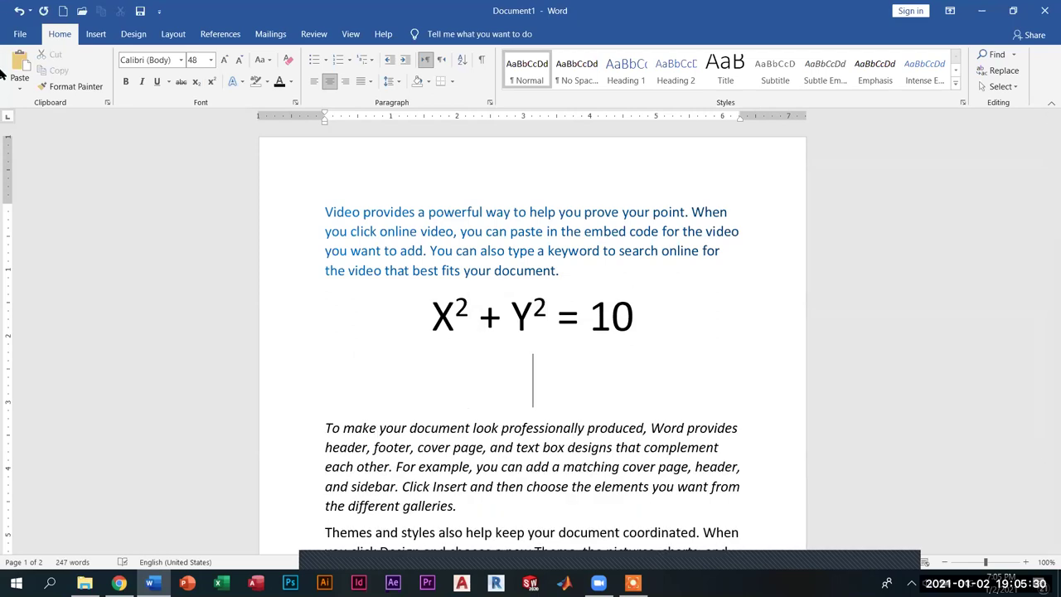
Type H2O + NH4 = and make the 2 and the 4 subscripts
text(H)
text(2)
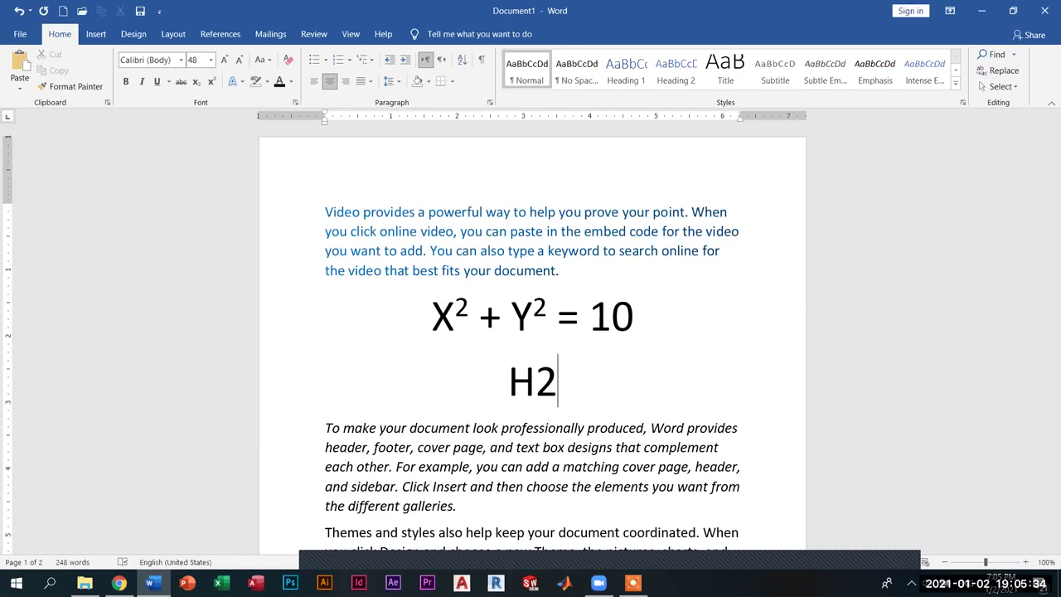
text(O + NH4 =)
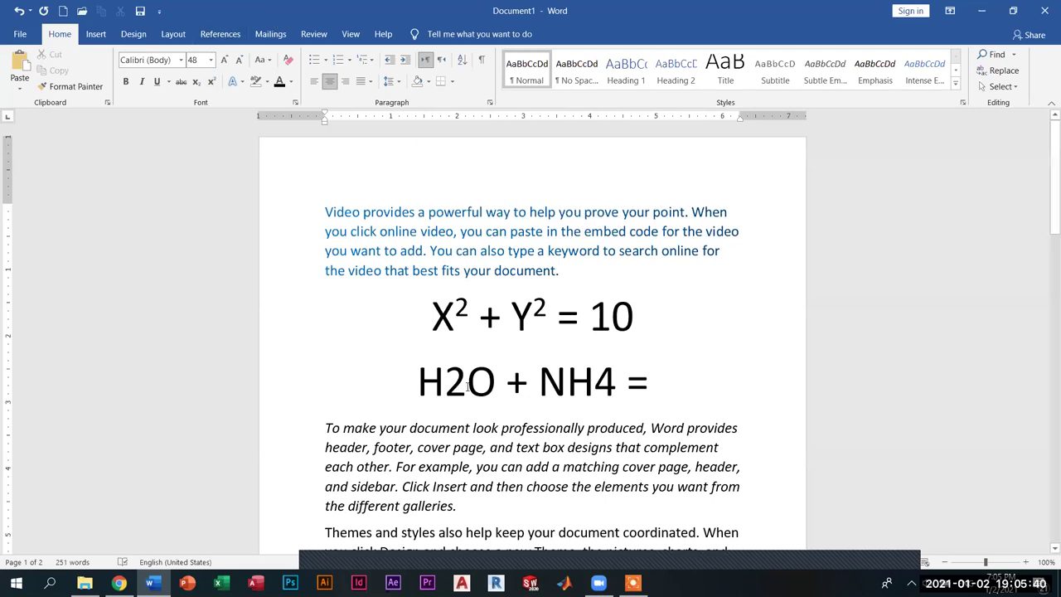
drag(469, 385, 446, 385)
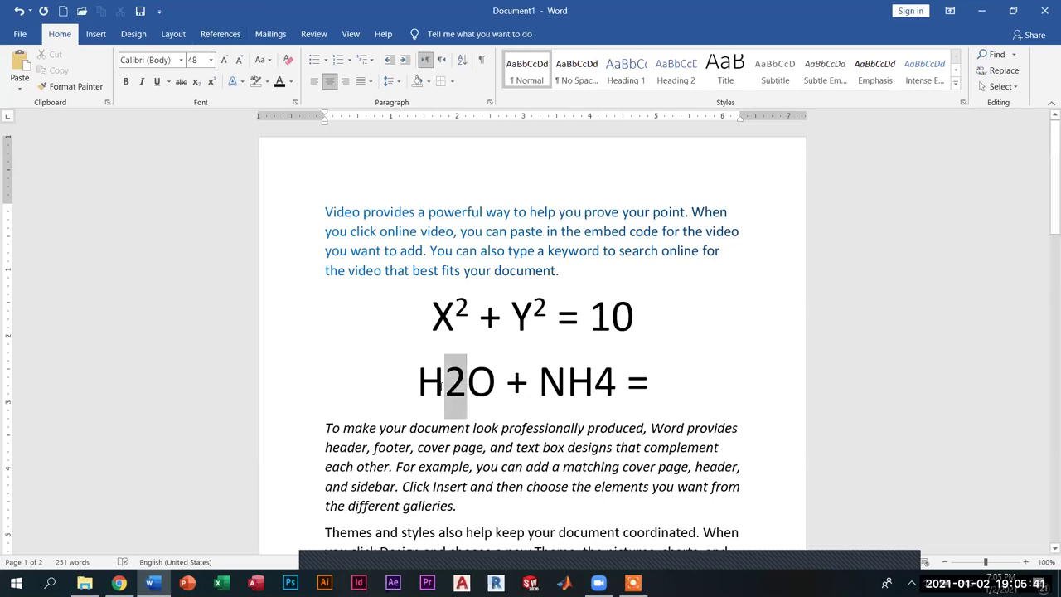
click(196, 82)
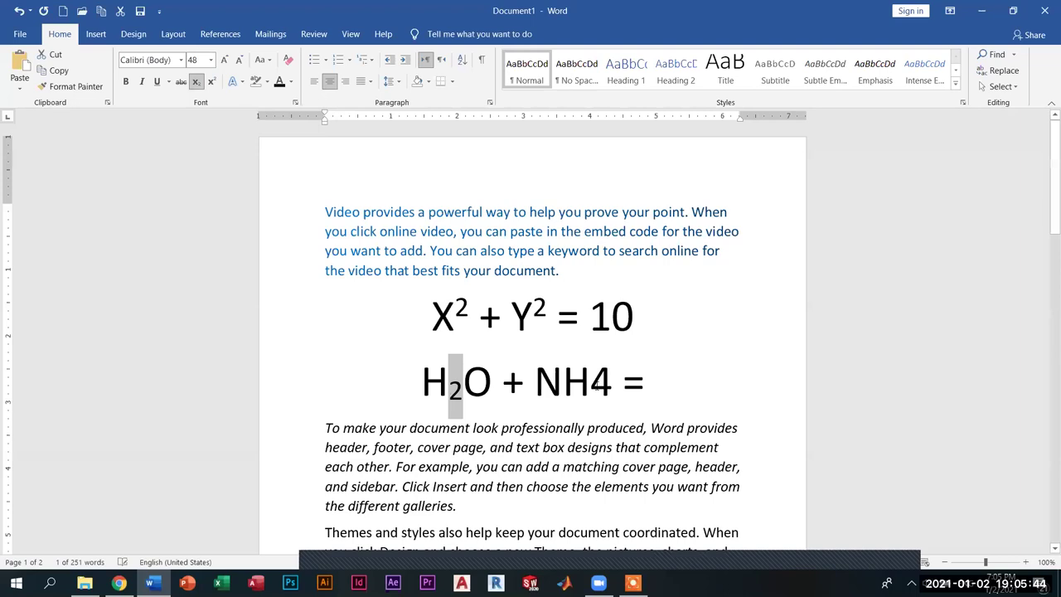
drag(613, 386, 591, 386)
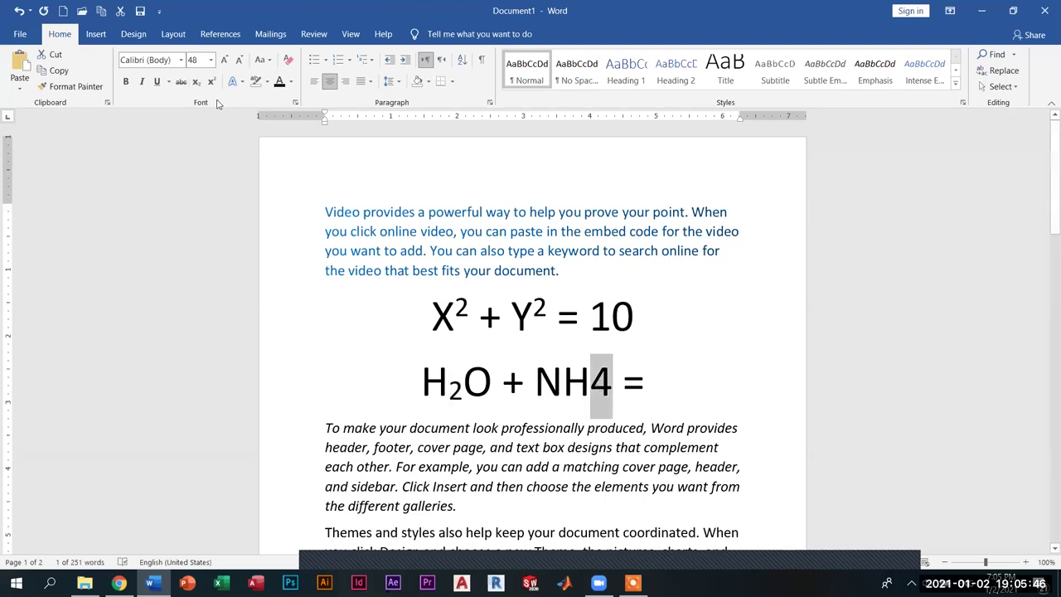
key(ctrl+equal)
click(681, 388)
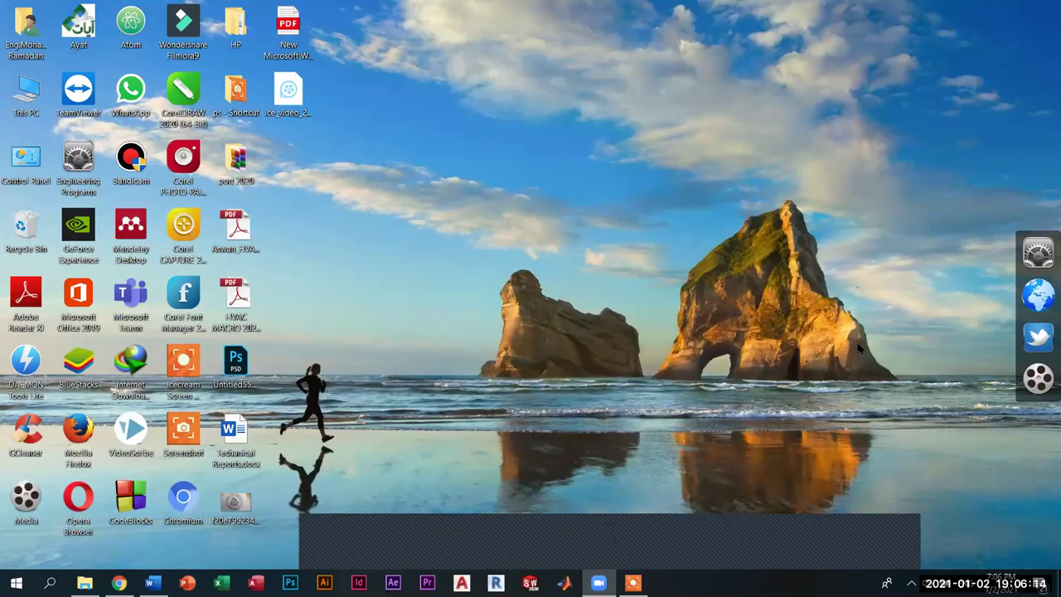
Read the attendees' replies in Zoom's meeting chat over the desktop, then turn the volume up
click(640, 160)
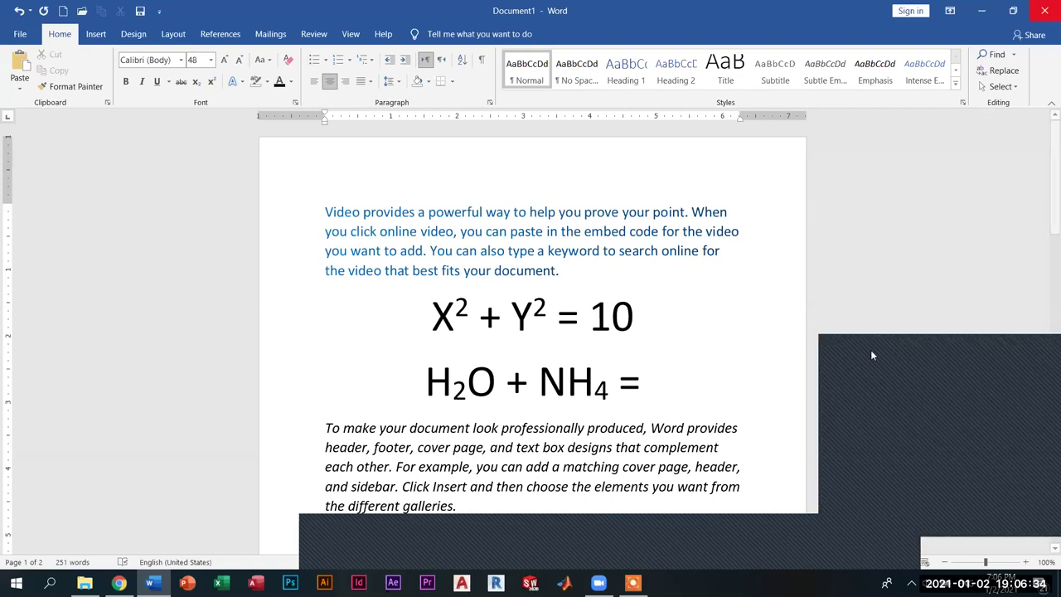
key(super+d)
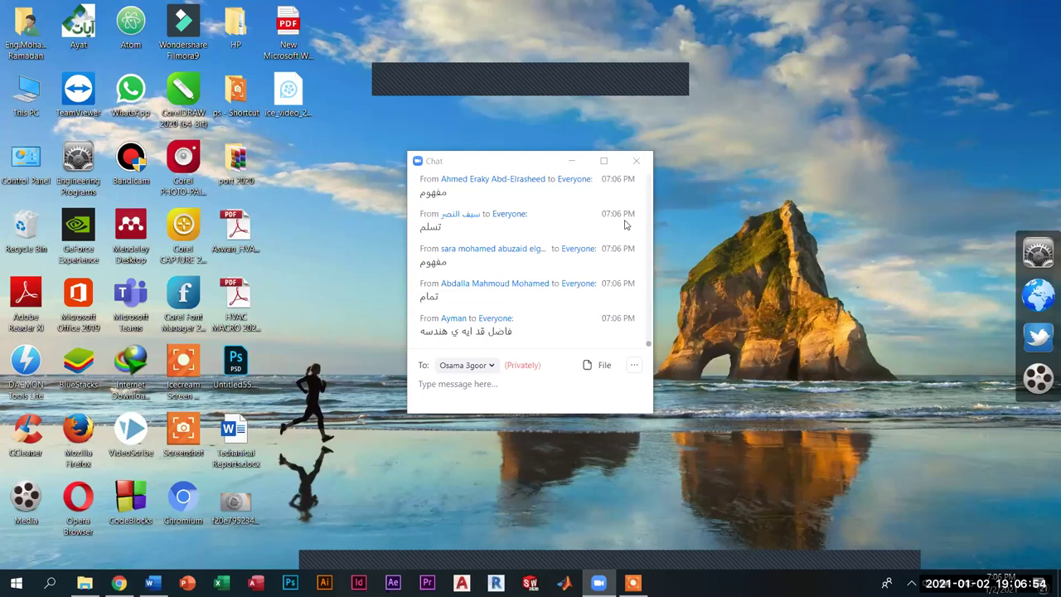
click(636, 169)
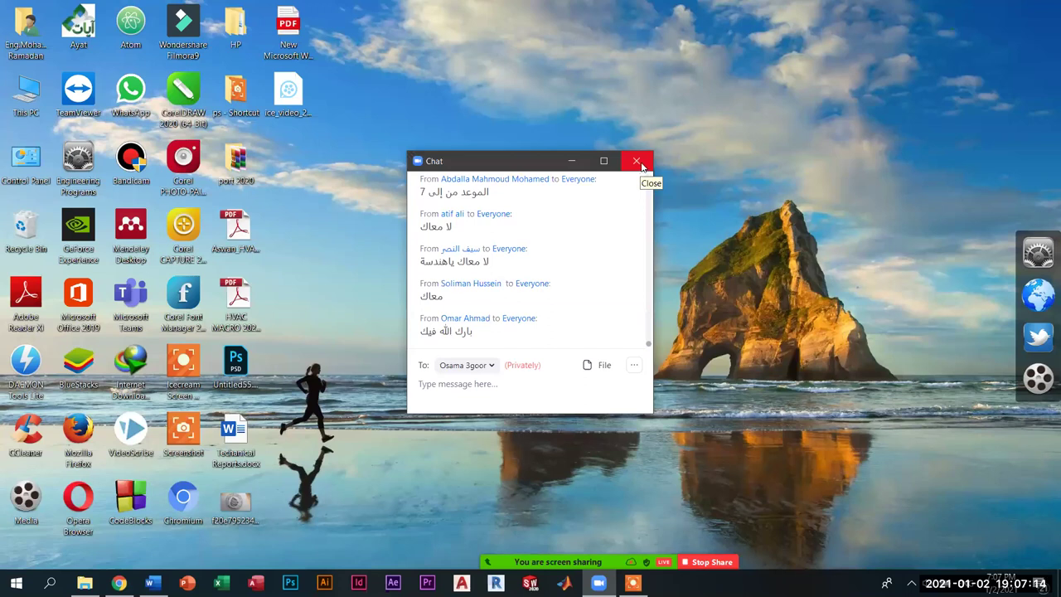
key(XF86AudioRaiseVolume)
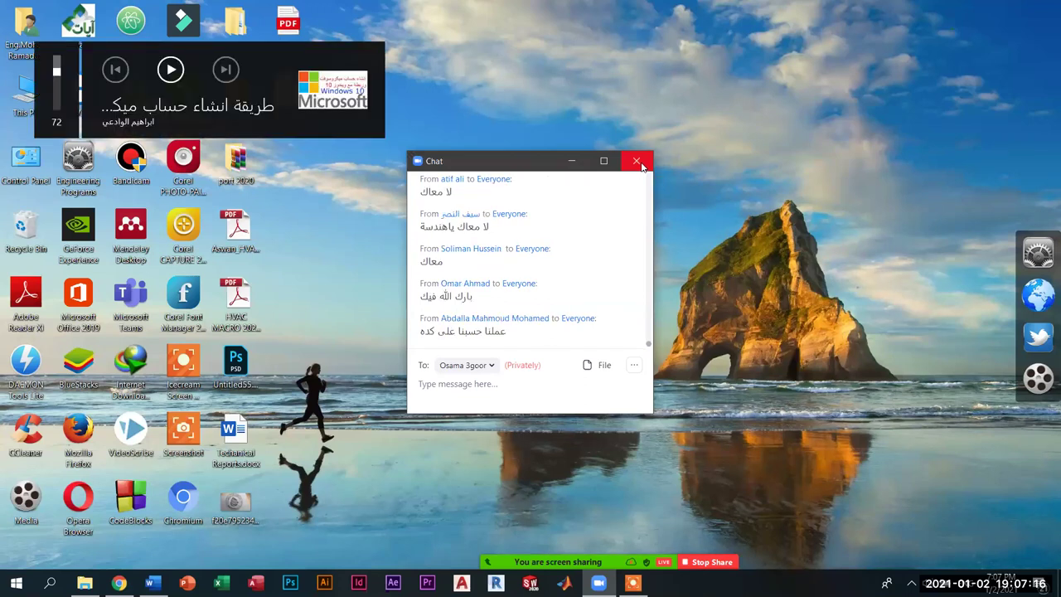
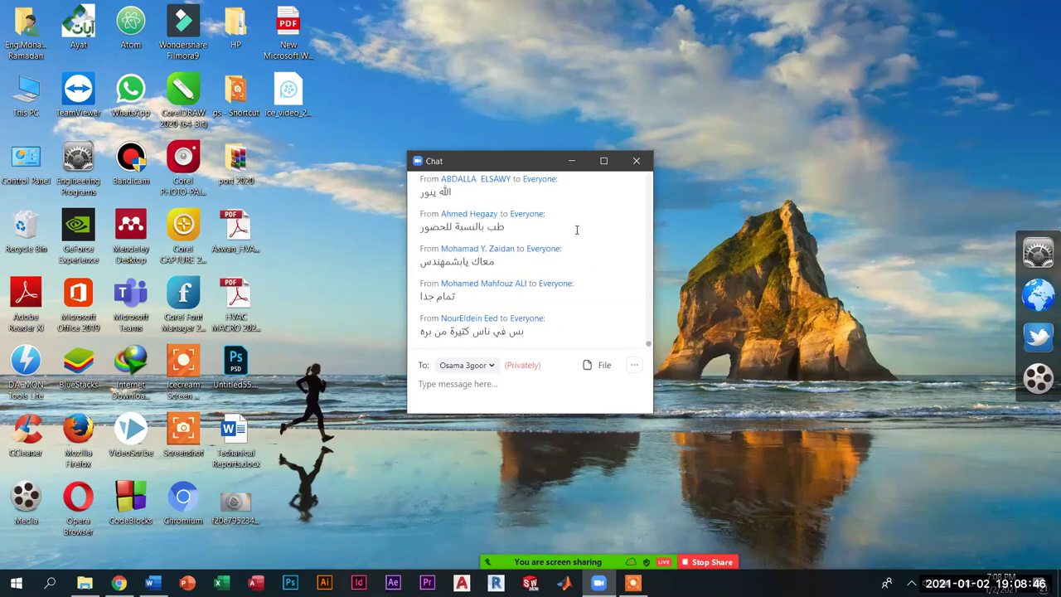
Close the Zoom meeting chat and return to the Word document showing X2 + Y2 = 10
mouse_move(577, 233)
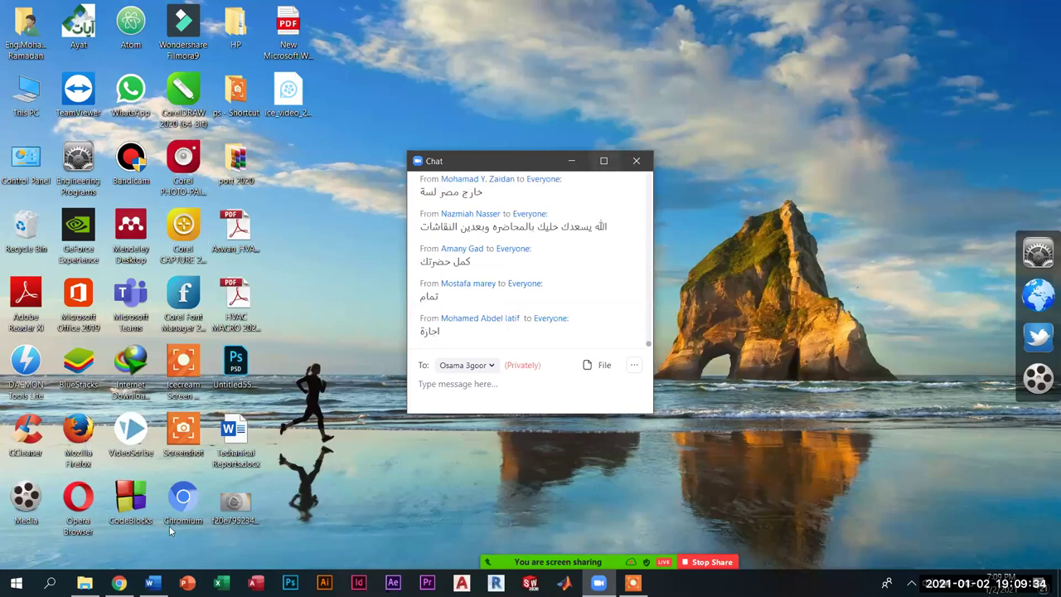
click(636, 162)
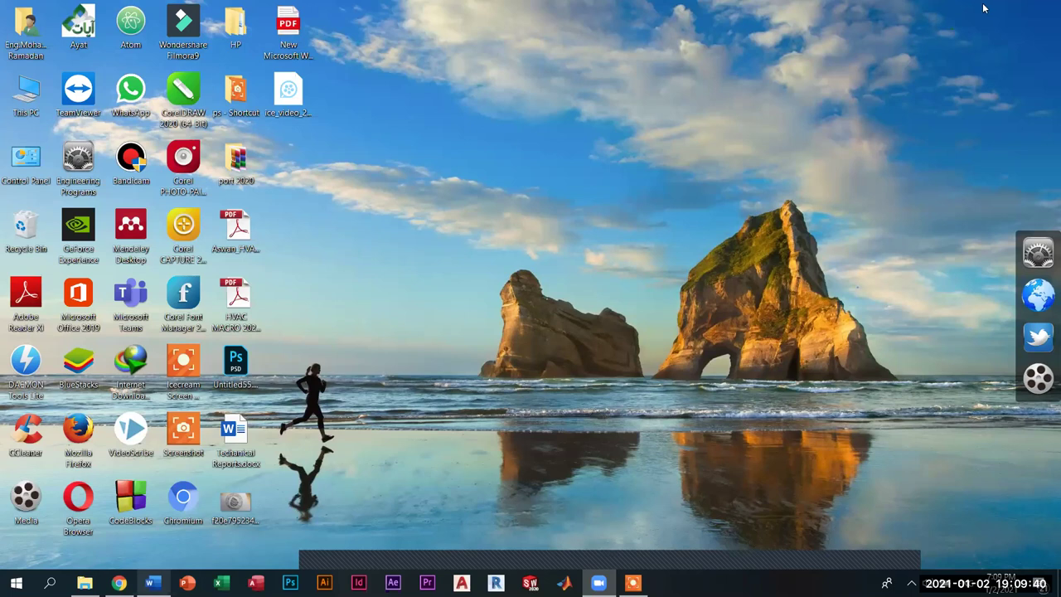
key(alt+Tab)
key(super+d)
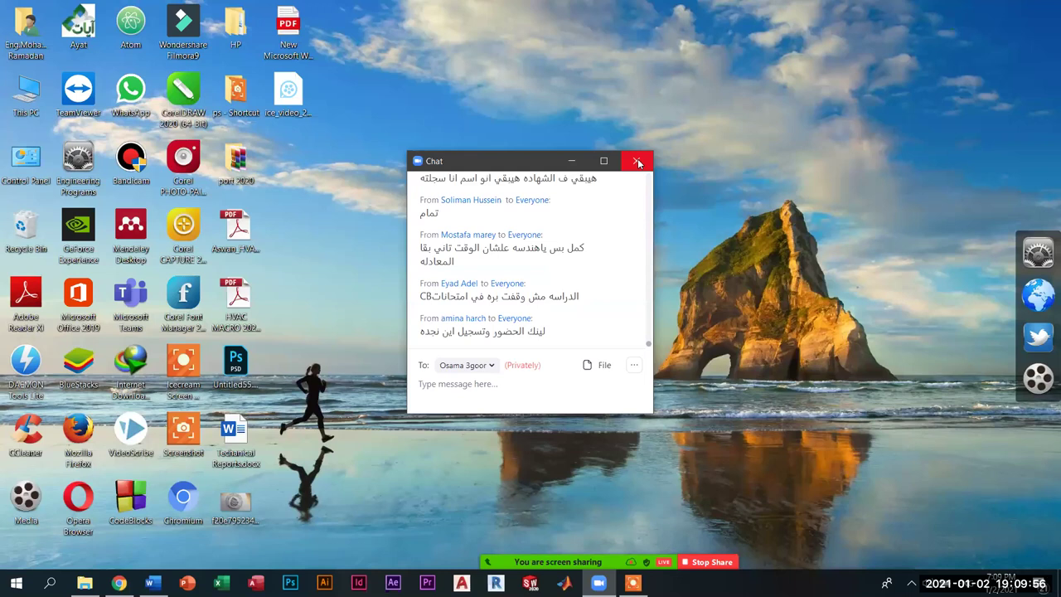
click(638, 162)
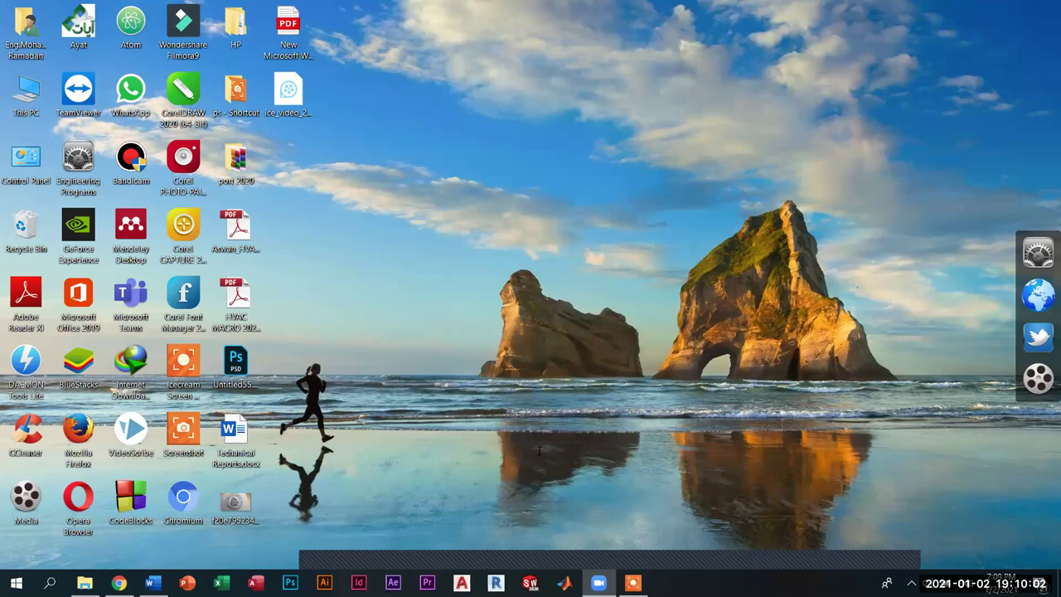
key(alt+Tab)
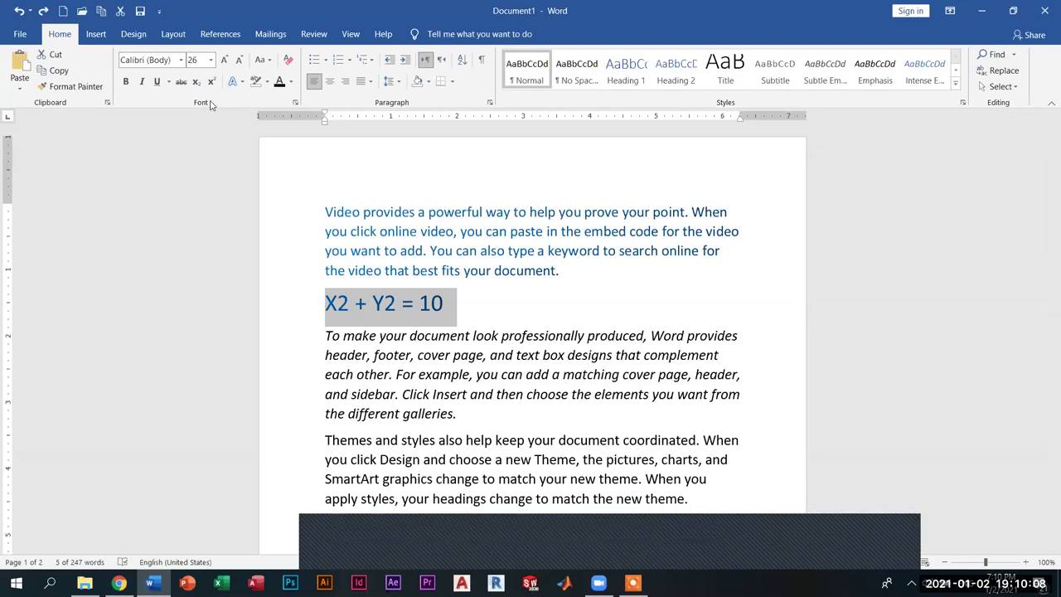
Enlarge the X2 + Y2 = 10 equation to 48 pt and centre it
click(225, 61)
click(225, 61)
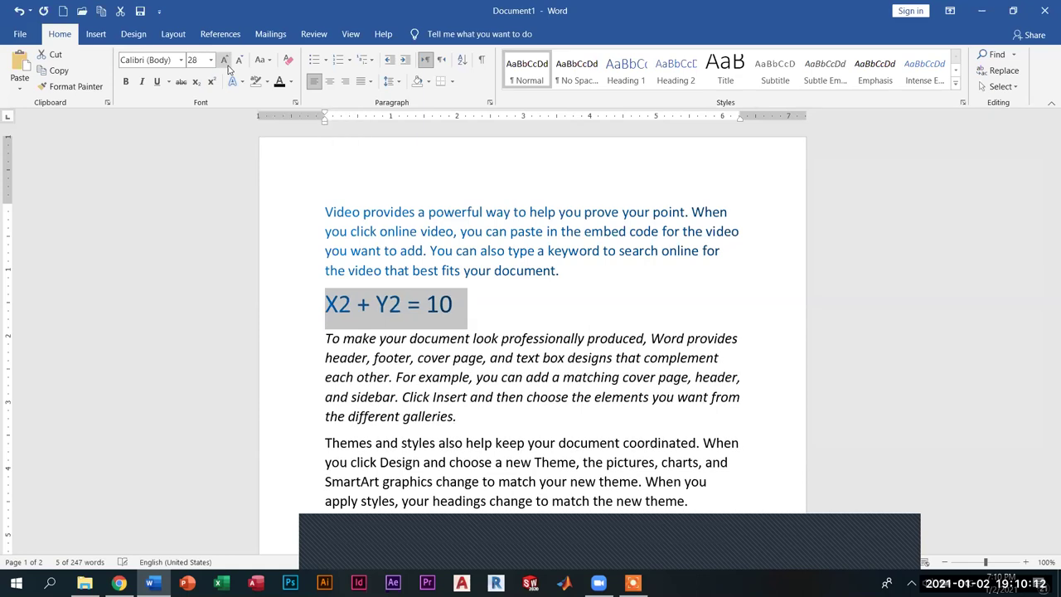
click(224, 61)
click(329, 82)
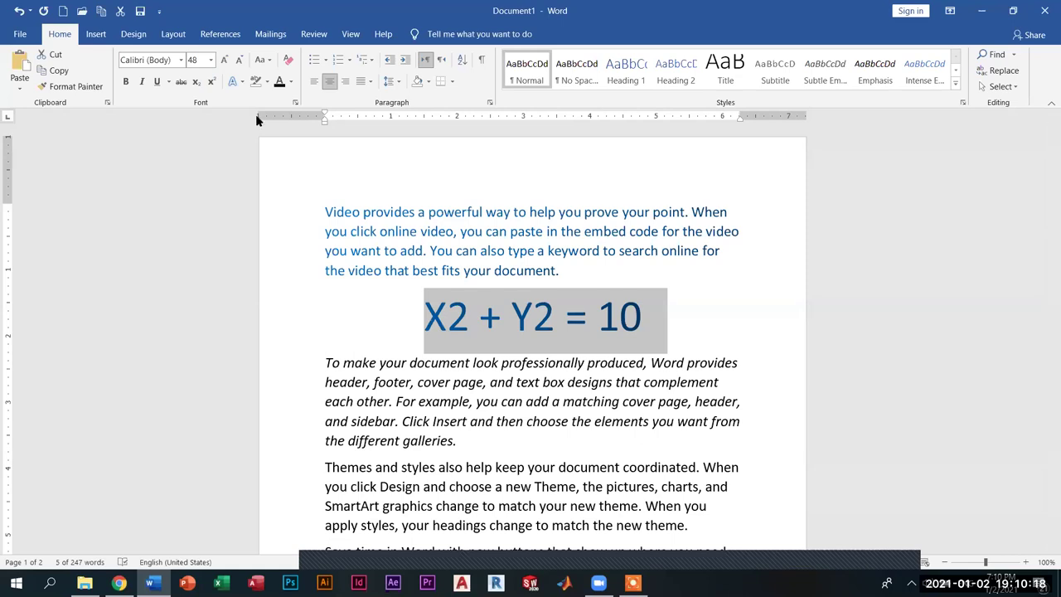
click(629, 322)
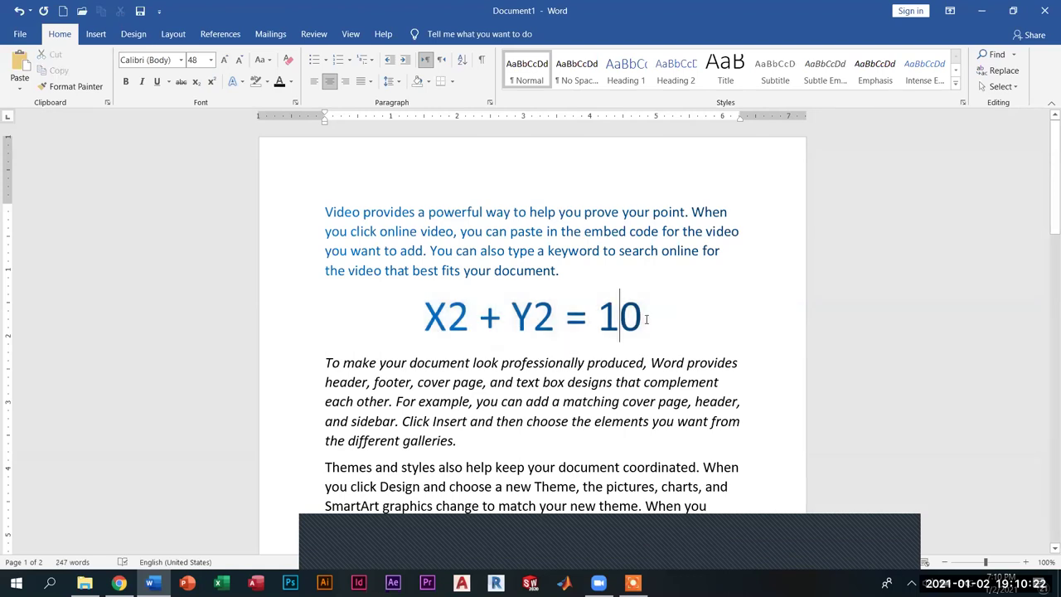
key(Right)
key(shift+Left)
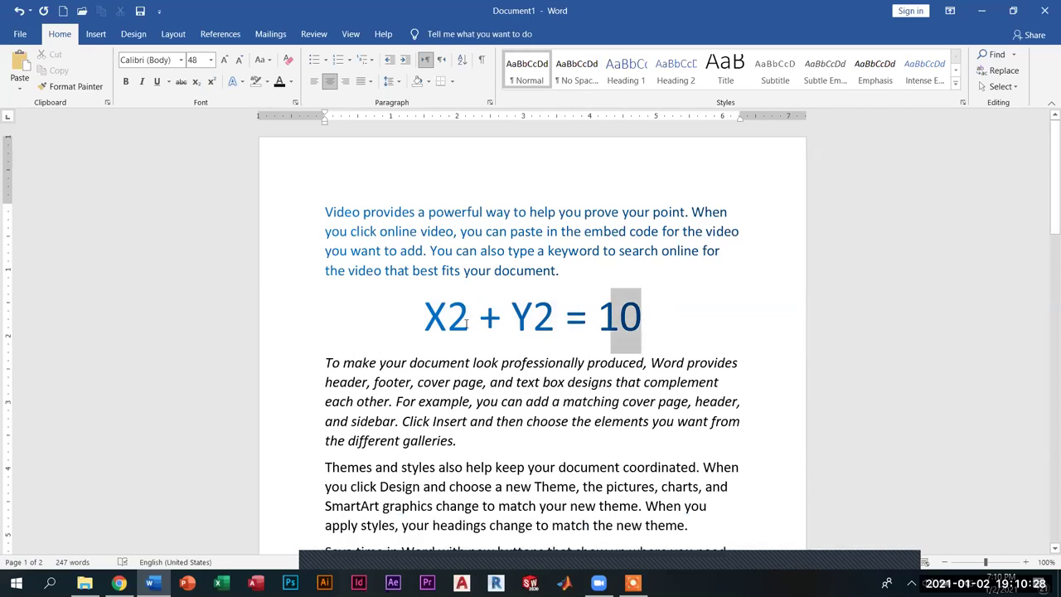
key(shift+Left)
shift+click(411, 316)
click(468, 323)
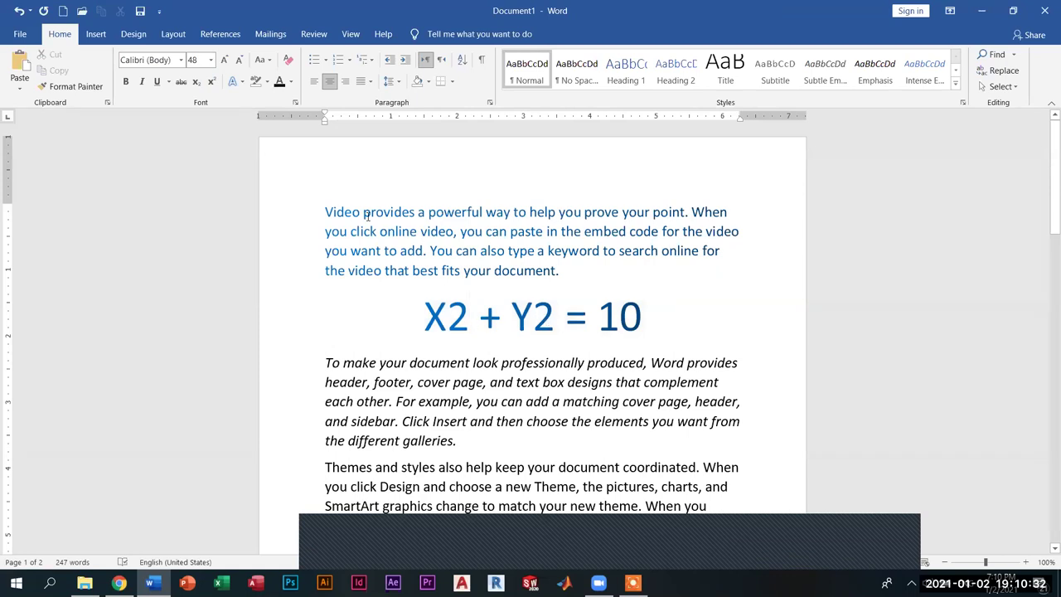
click(197, 83)
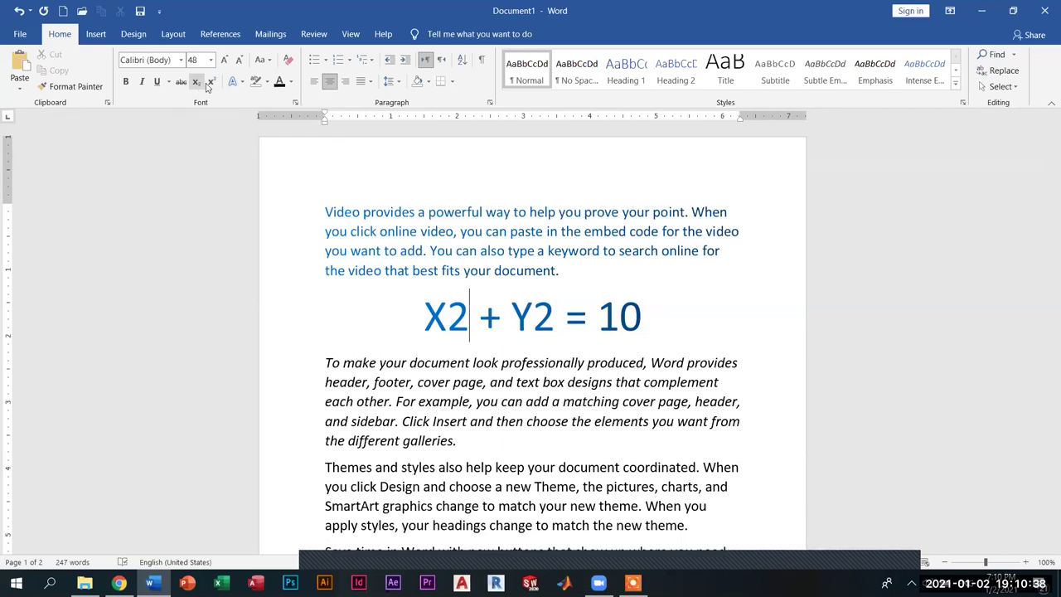
Superscript both 2s so it reads X² + Y² = 10, then start a new line
shift+click(456, 316)
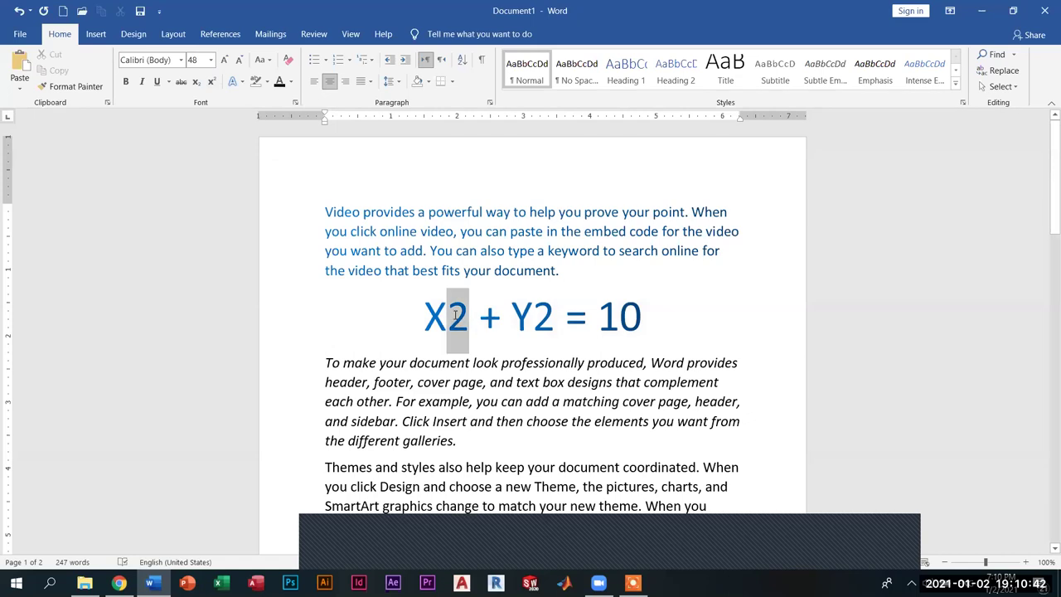
click(212, 83)
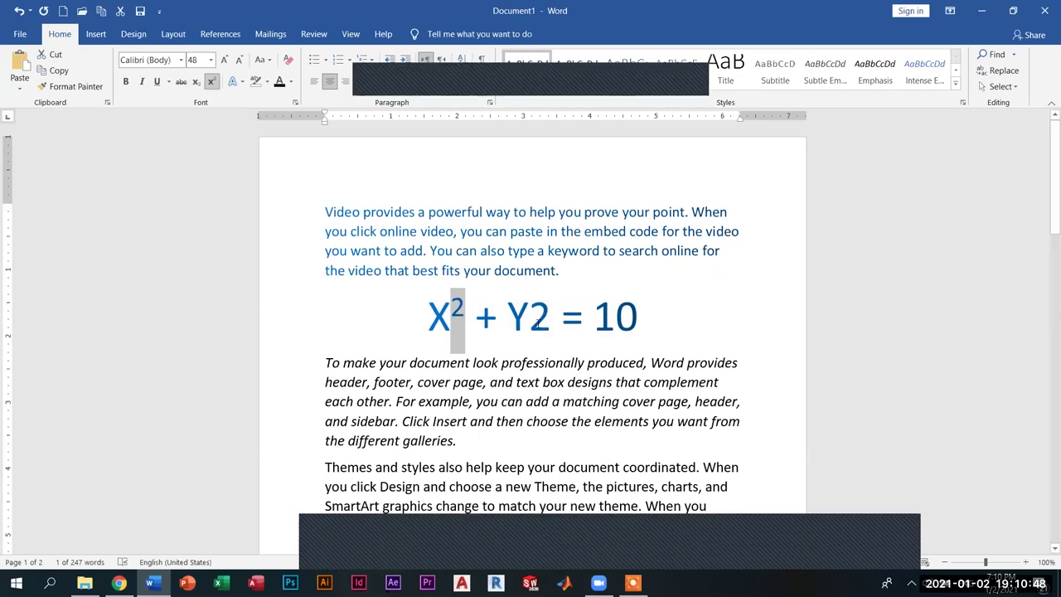
drag(529, 317, 551, 317)
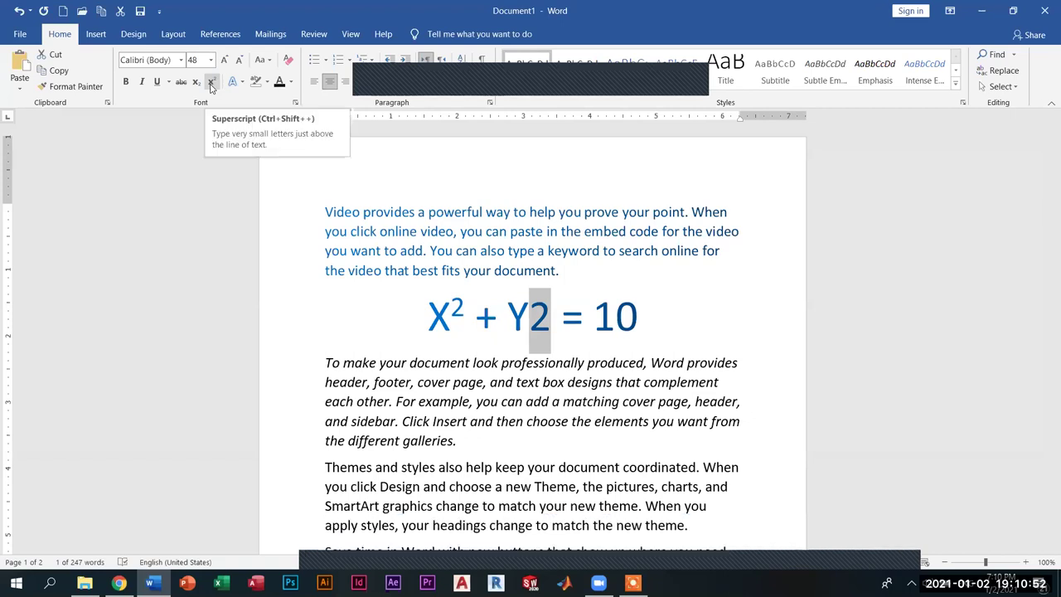
click(211, 83)
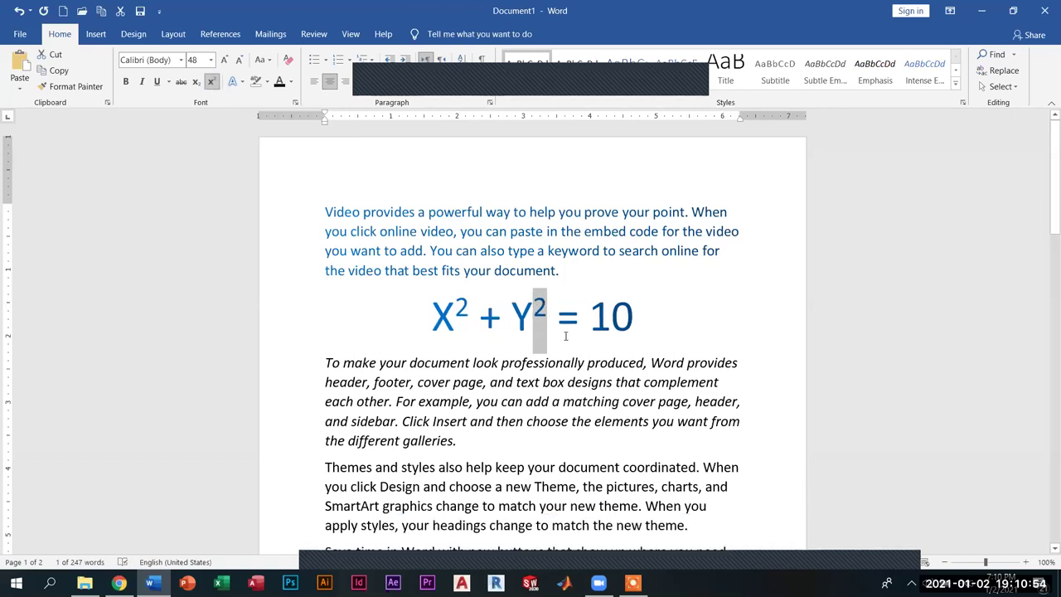
key(Right)
key(Right)
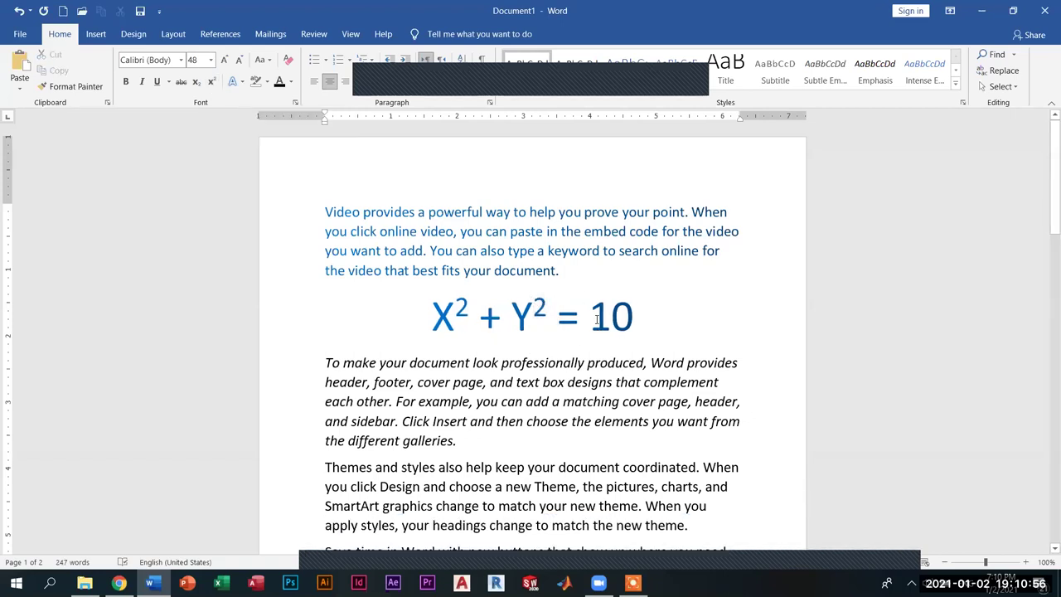
key(Return)
Type H2O + NH4 on the new line and make its 2 and 4 subscript
text(H)
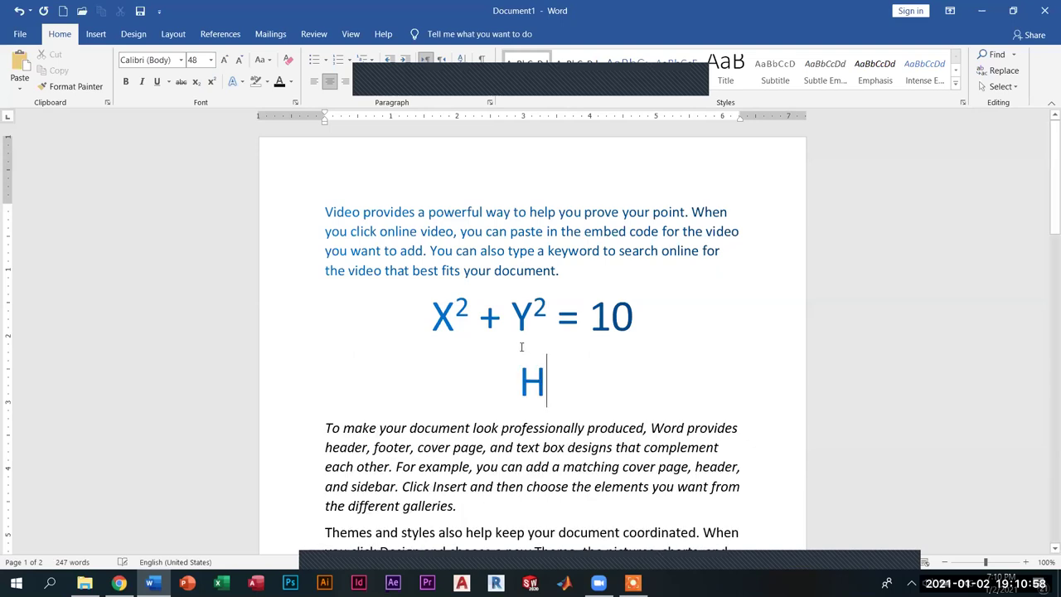
text(2O + N)
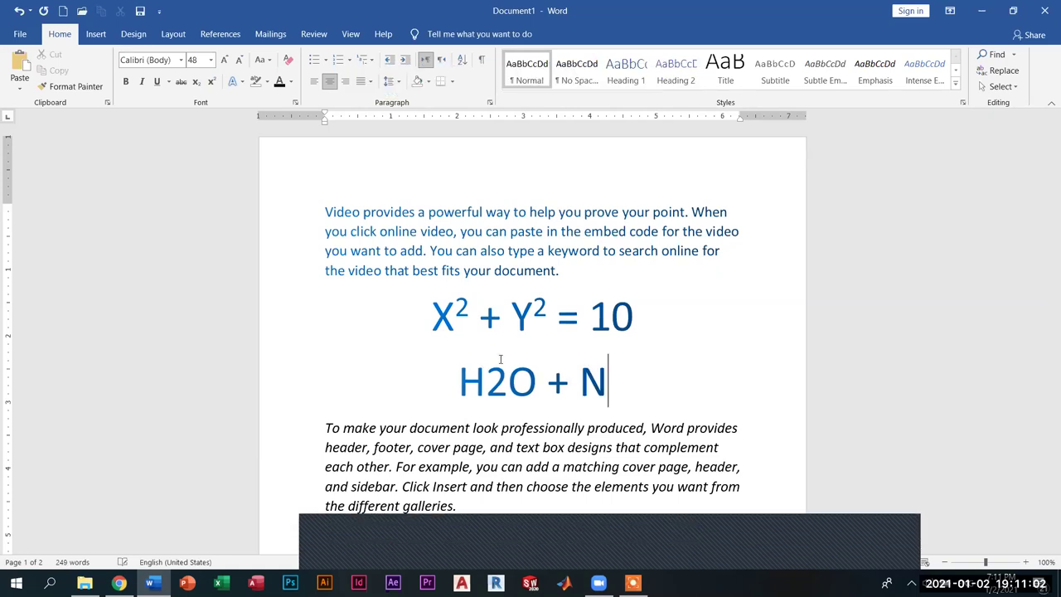
text(H4)
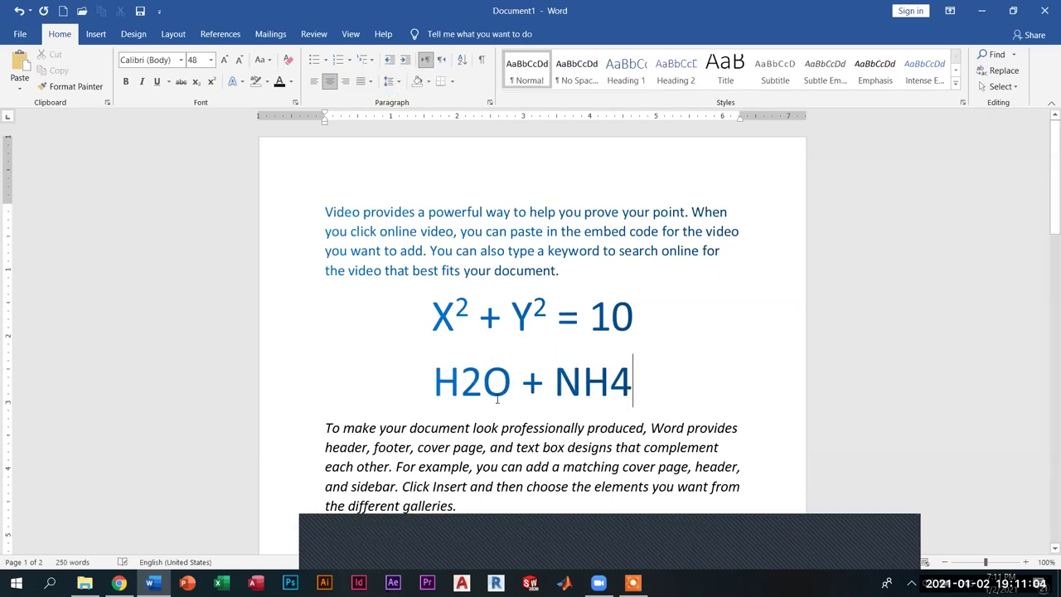
drag(484, 383, 471, 378)
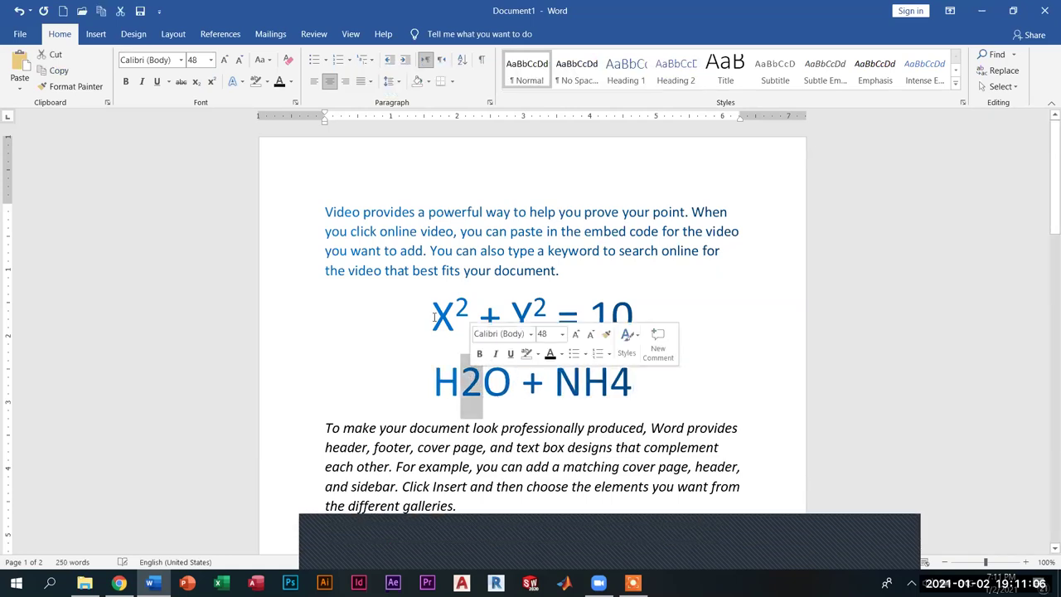
click(196, 83)
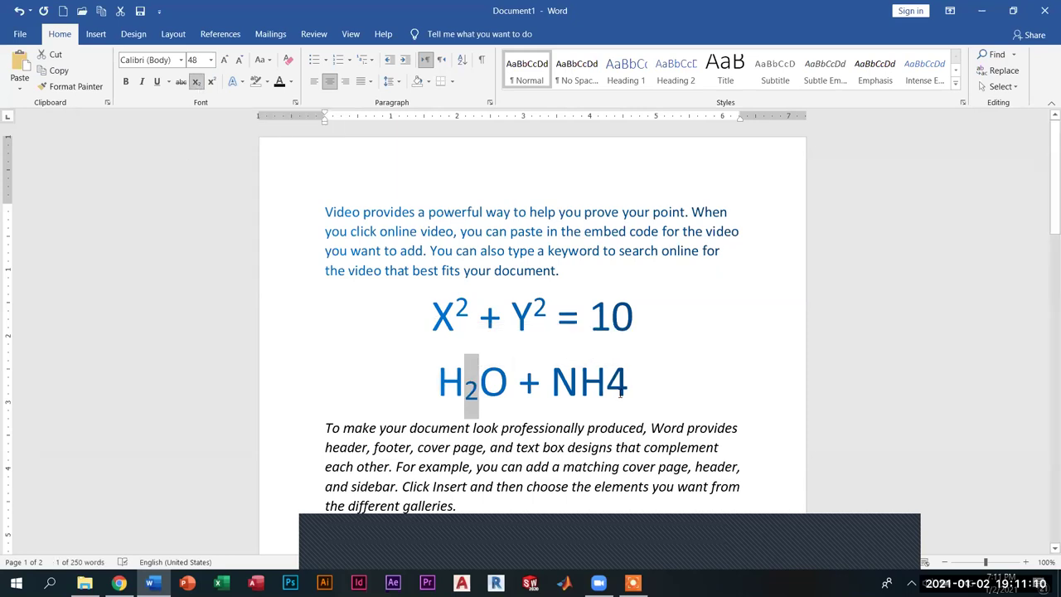
drag(629, 387, 606, 385)
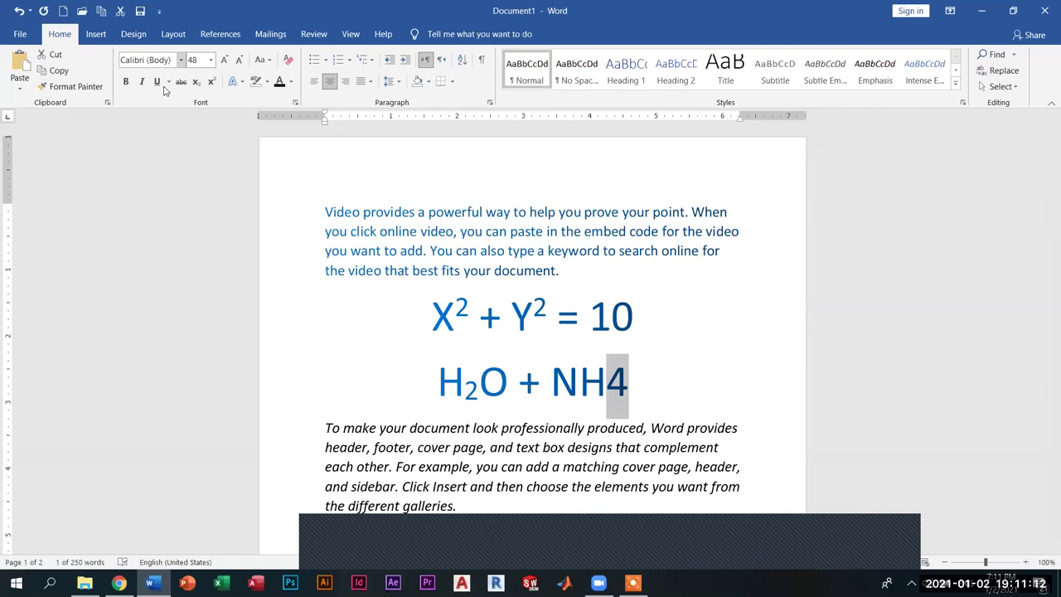
click(195, 83)
click(691, 335)
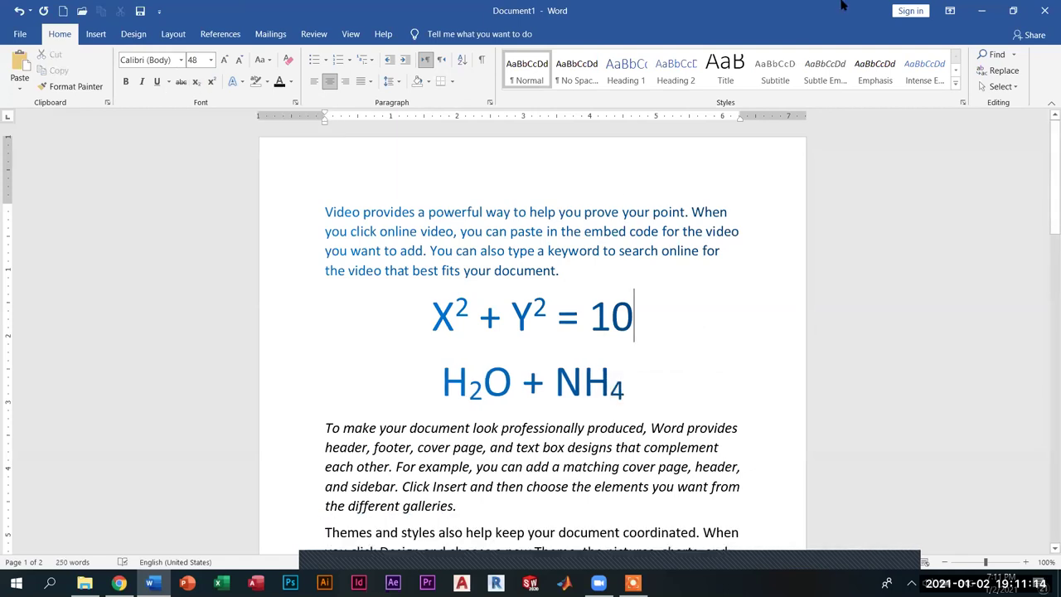
click(982, 10)
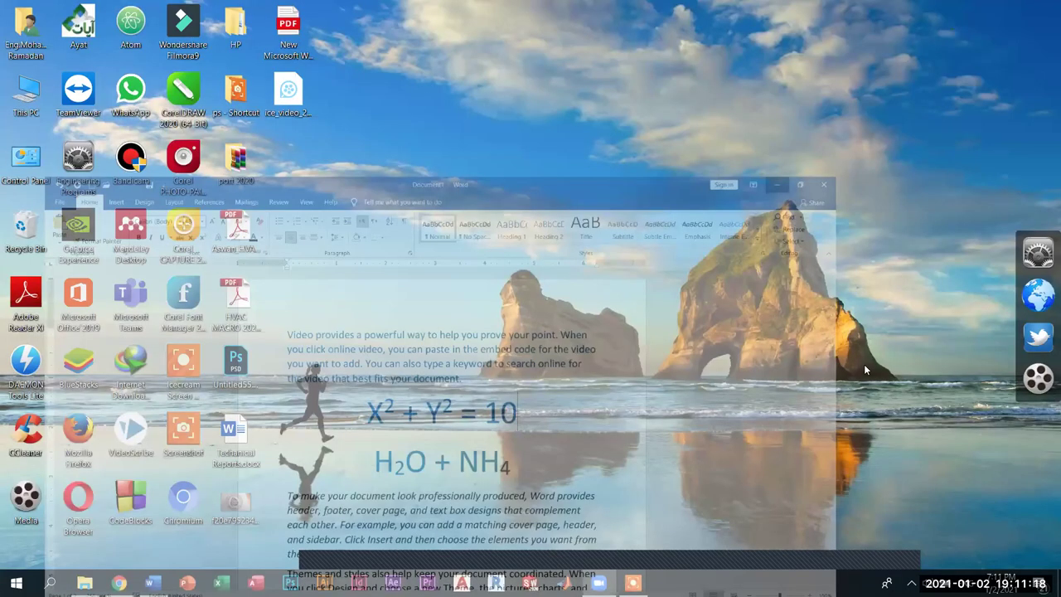
key(alt+h)
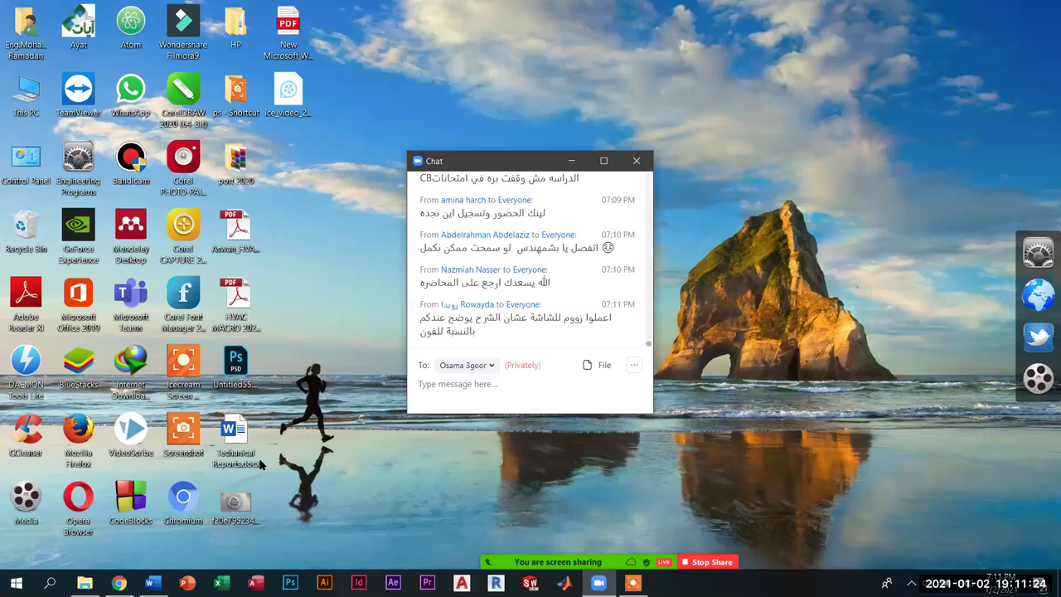
click(152, 583)
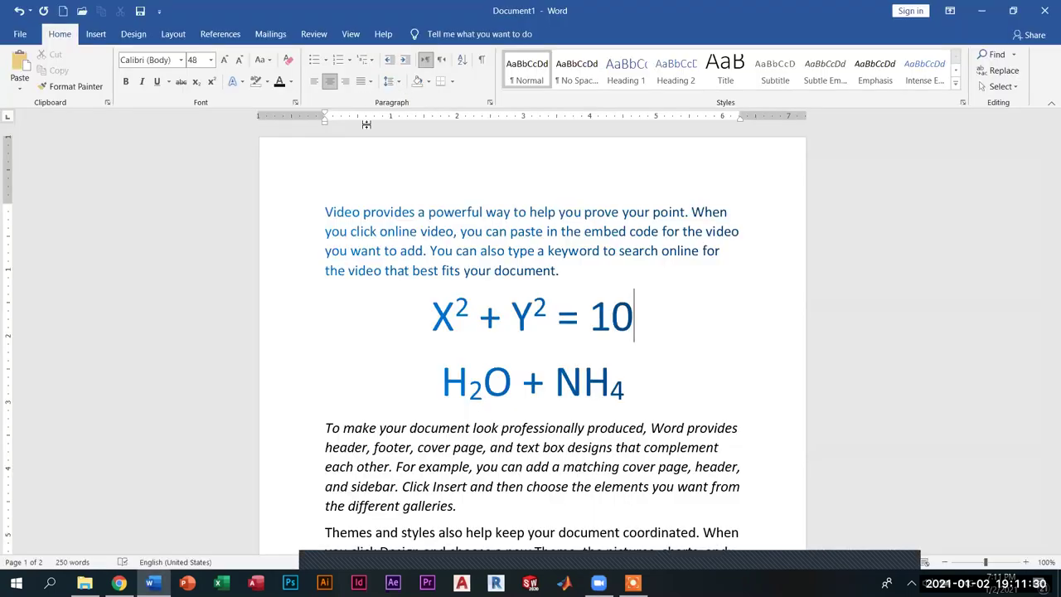
Remove the italics from the paragraph about professional-looking documents
scroll(418, 328, down, 3)
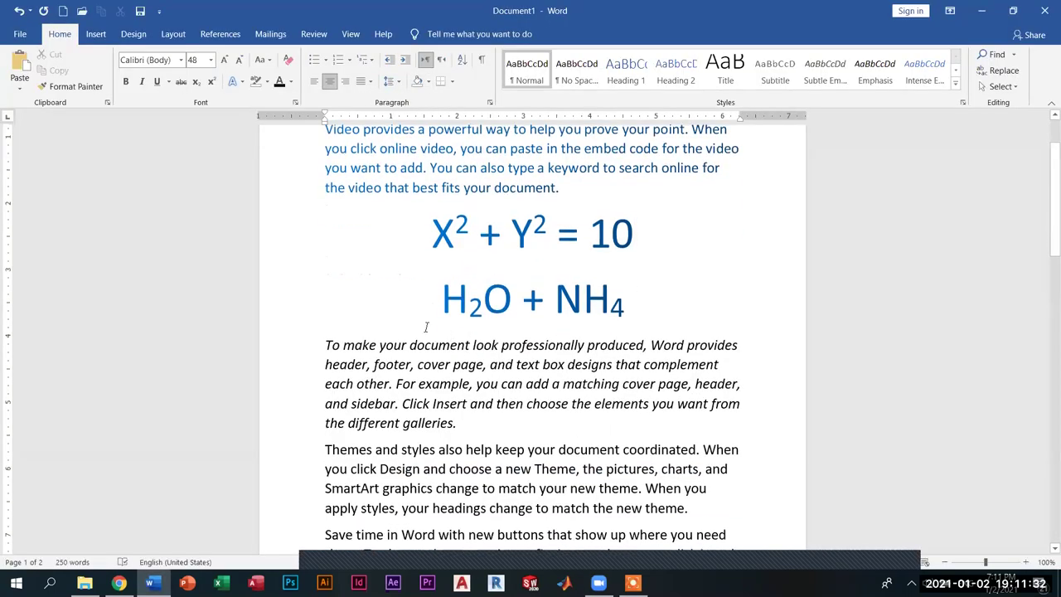
scroll(418, 328, down, 1)
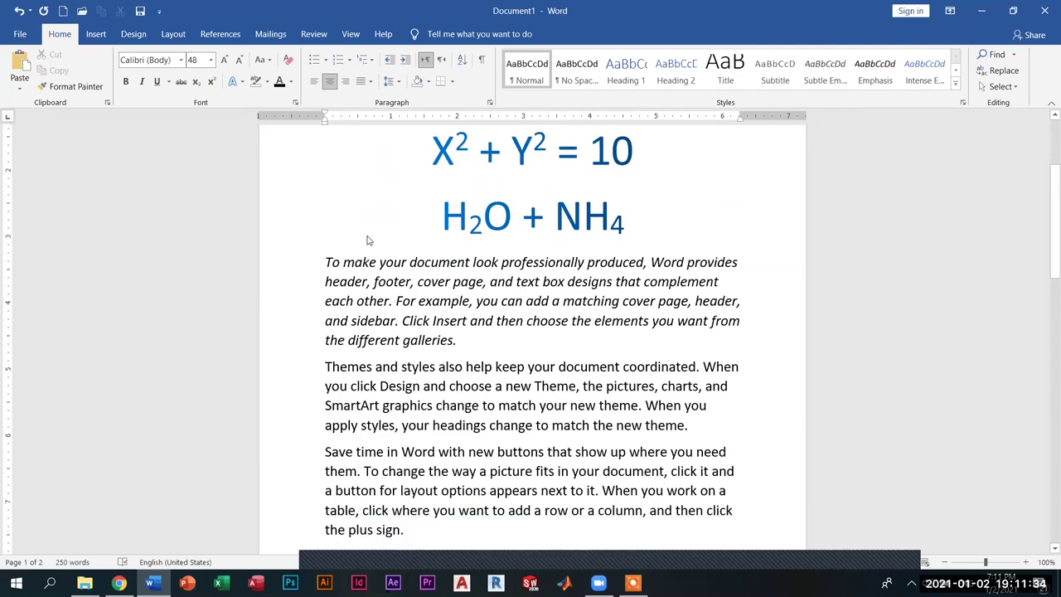
click(457, 324)
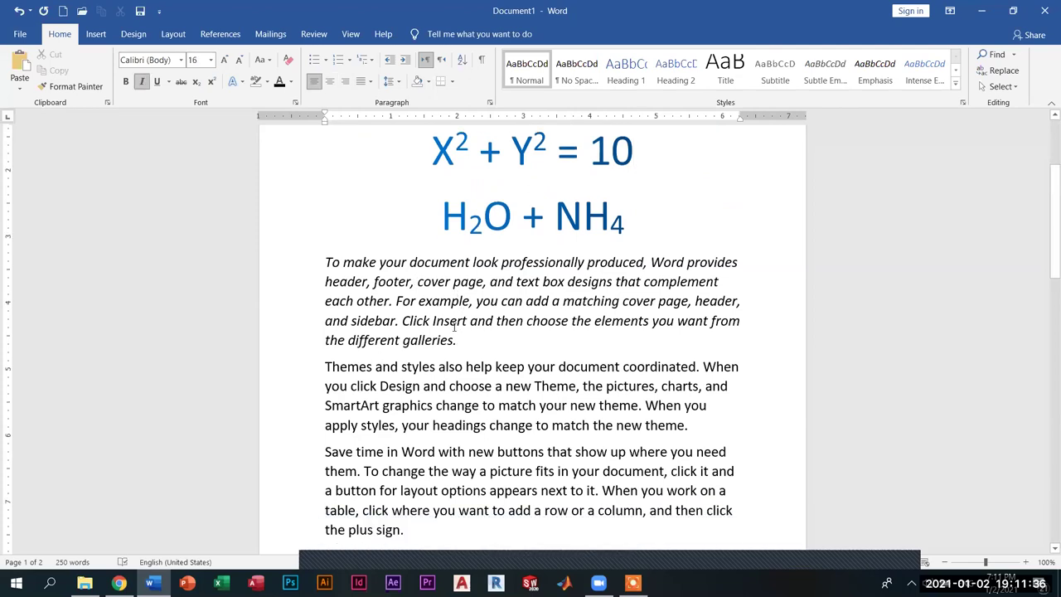
key(ctrl+space)
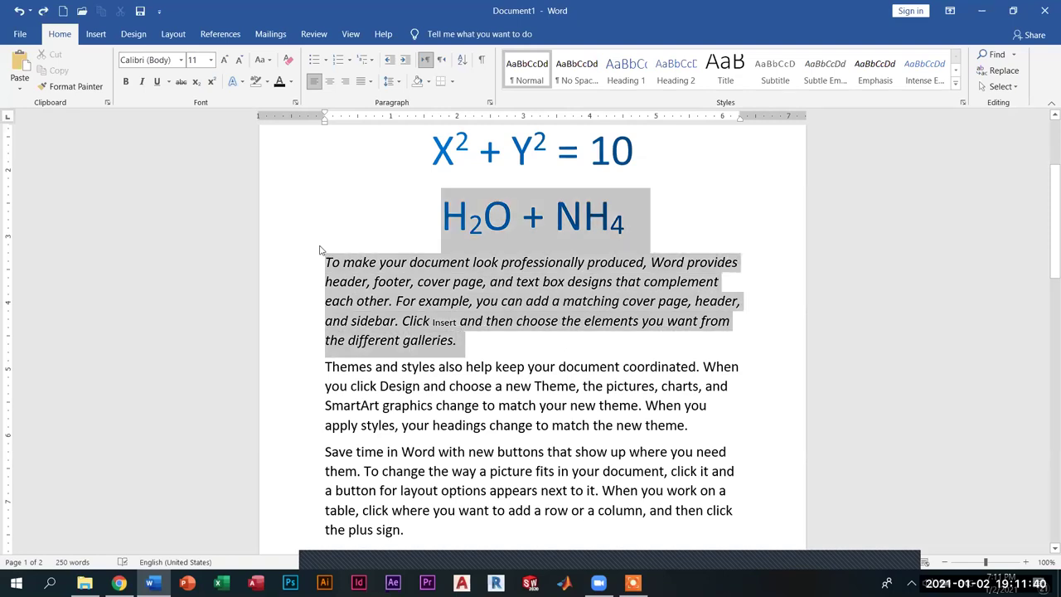
drag(463, 333, 324, 211)
click(535, 348)
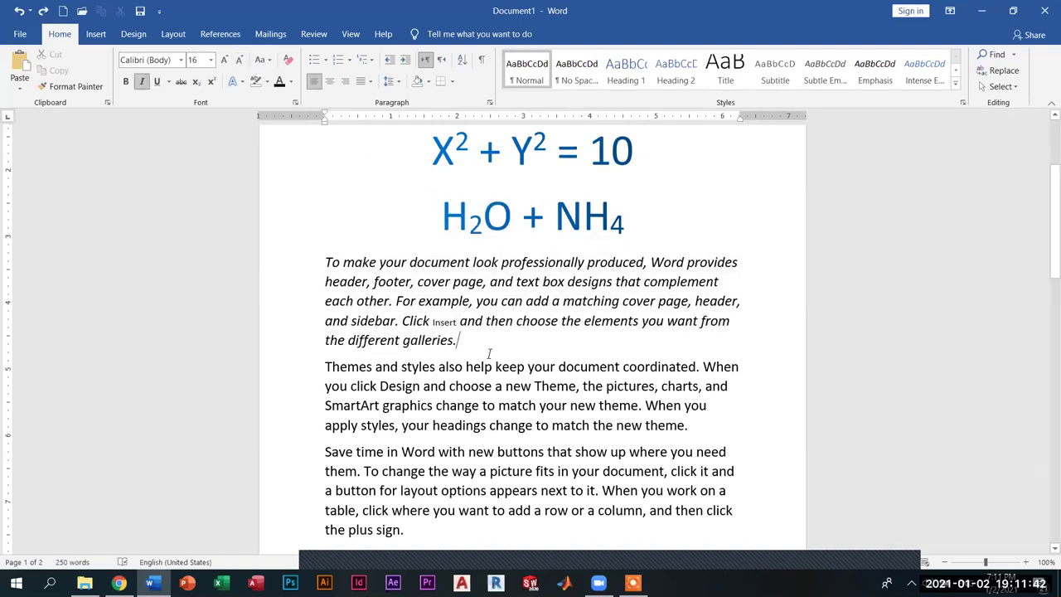
mouse_move(458, 340)
mouse_down()
mouse_move(343, 256)
mouse_move(325, 260)
mouse_up()
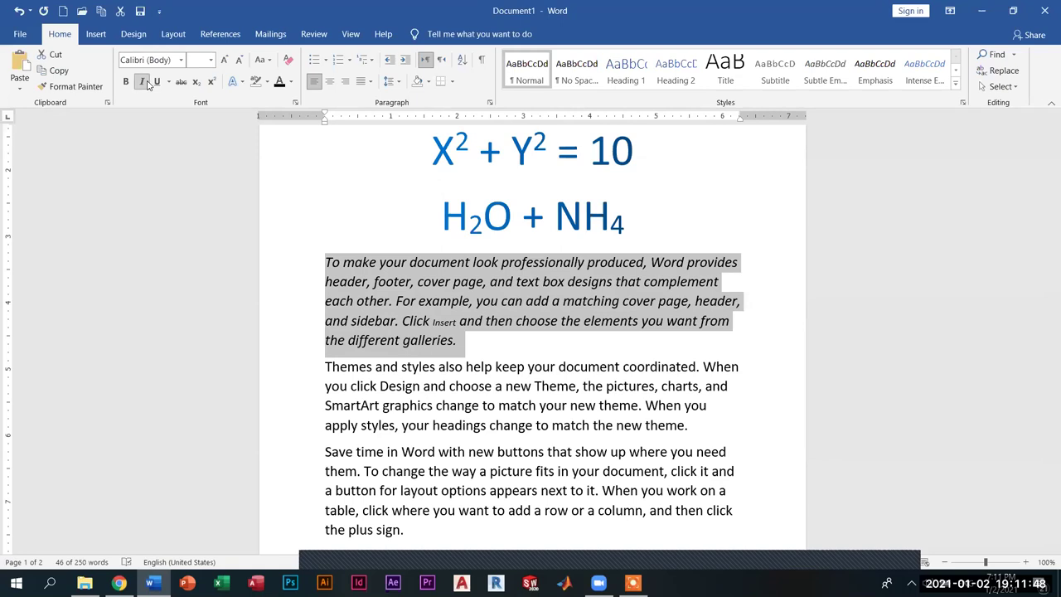
click(143, 81)
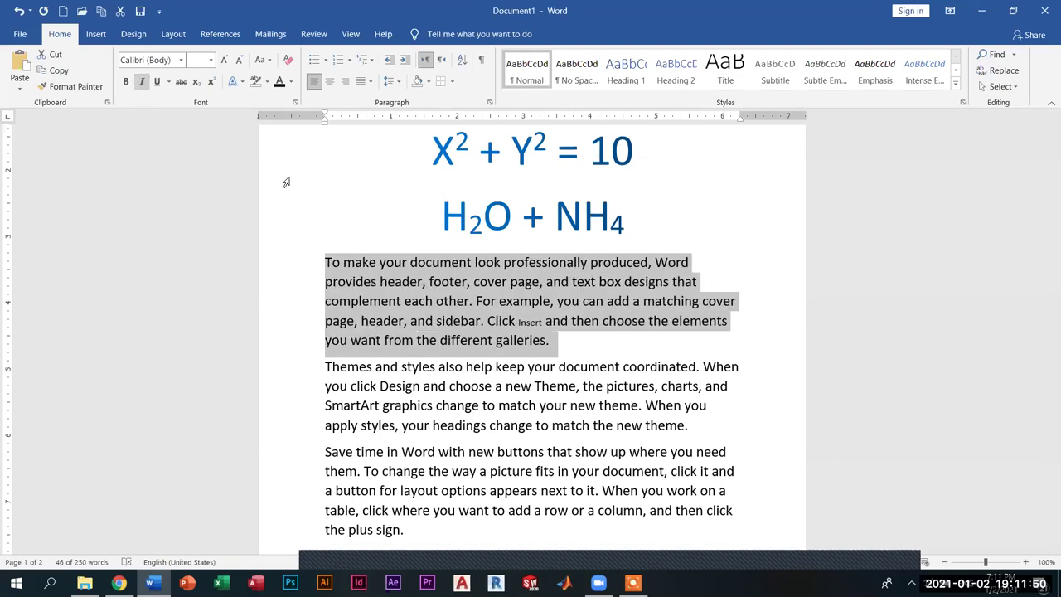
click(531, 332)
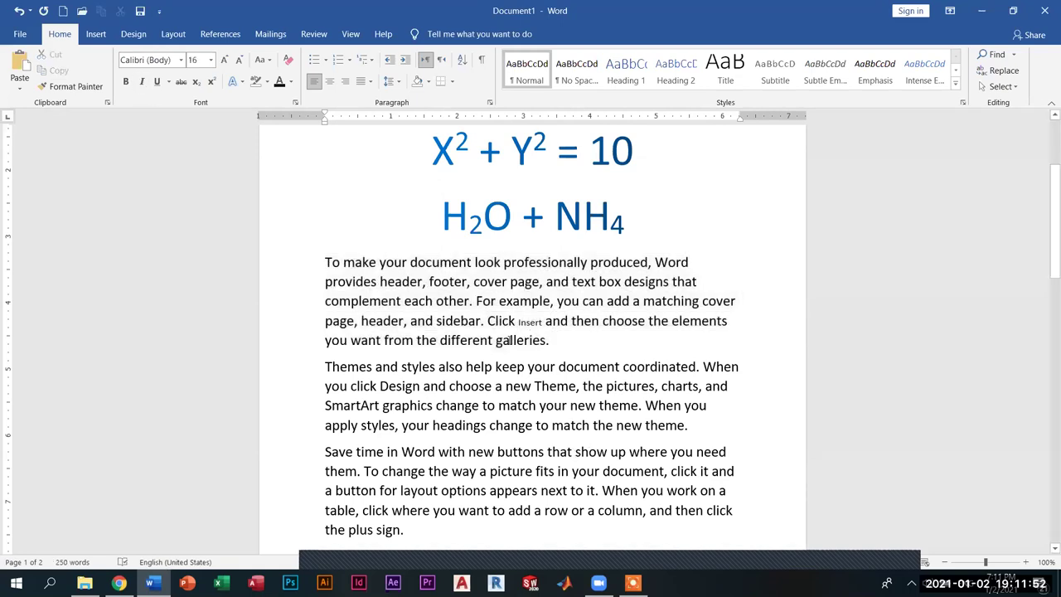
Enlarge the word 'Insert' to 16 pt to match its paragraph
mouse_move(519, 324)
mouse_down()
mouse_move(548, 342)
mouse_move(542, 324)
mouse_up()
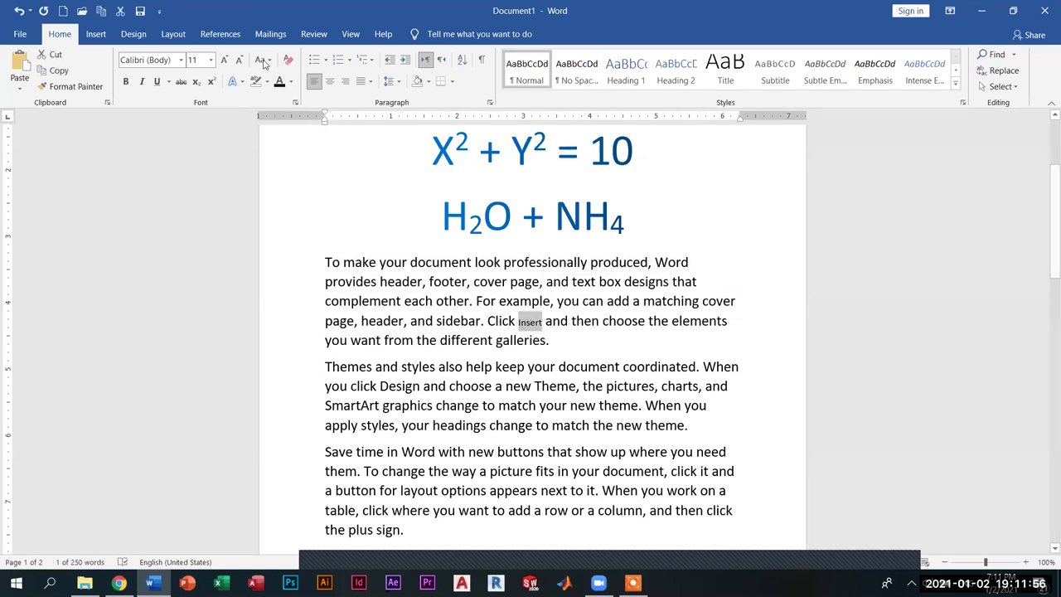
click(225, 60)
click(226, 60)
click(226, 59)
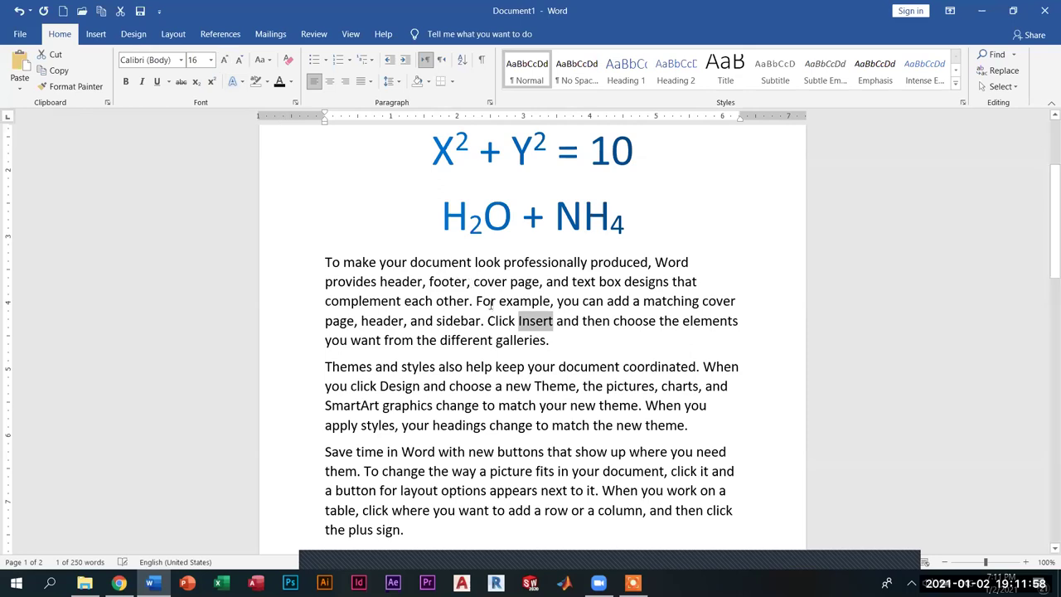
click(563, 341)
scroll(548, 316, up, 3)
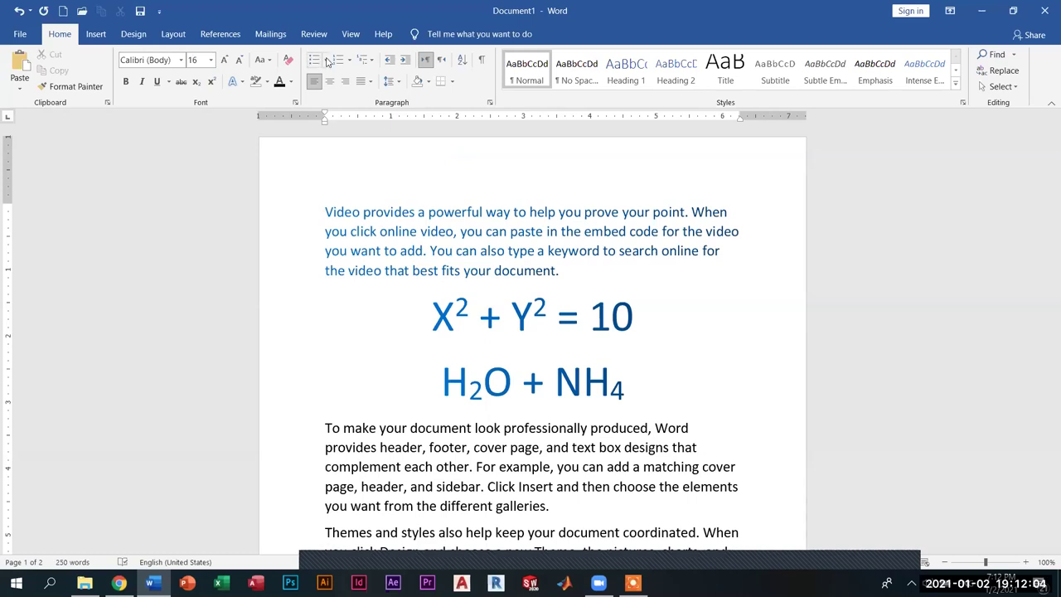
Add an empty line right after the H2O + NH4 formula
click(327, 61)
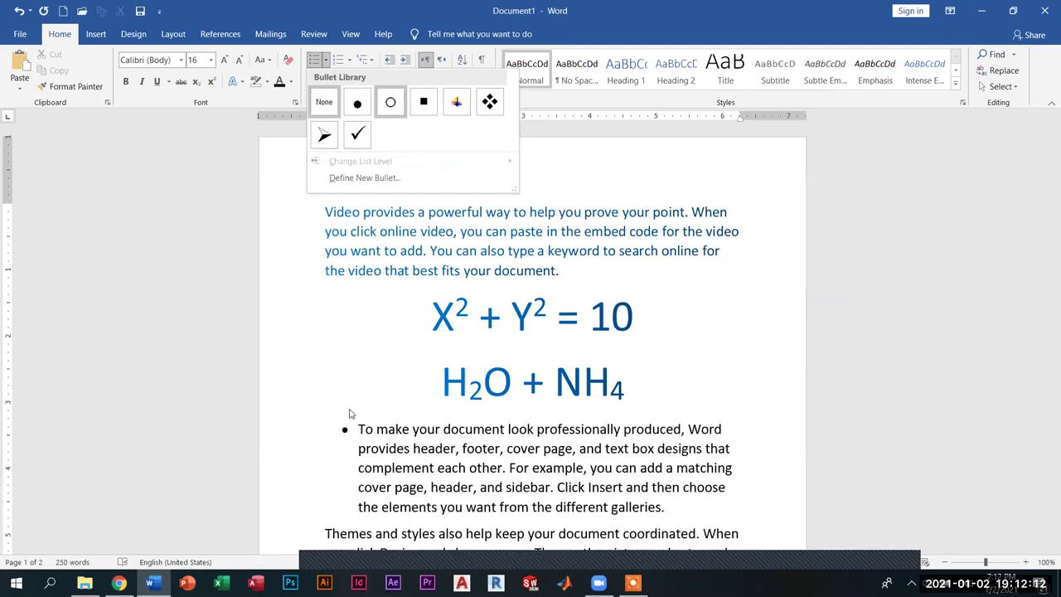
scroll(625, 291, down, 1)
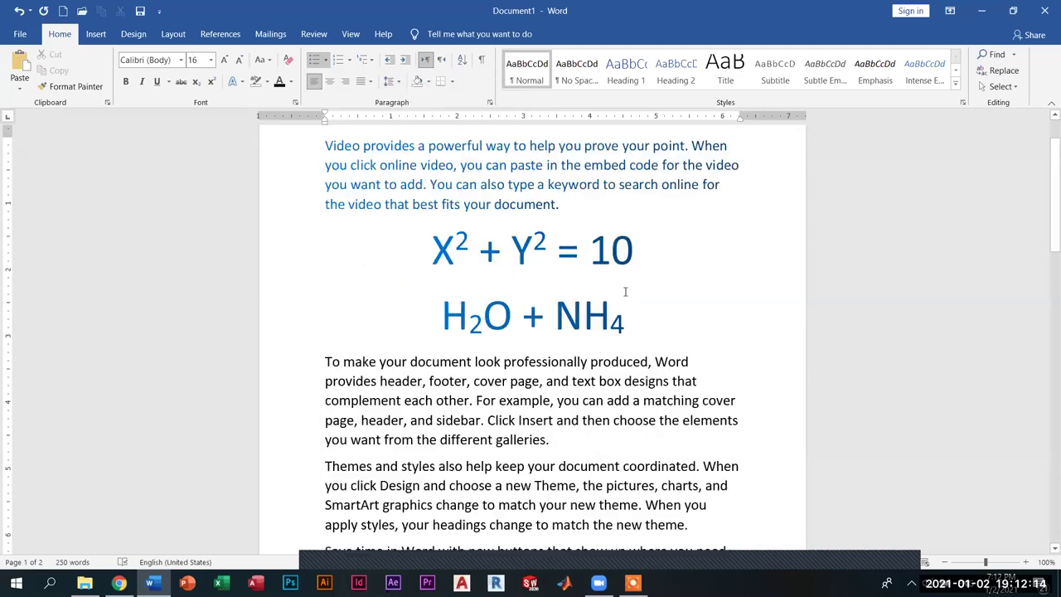
click(658, 318)
key(Return)
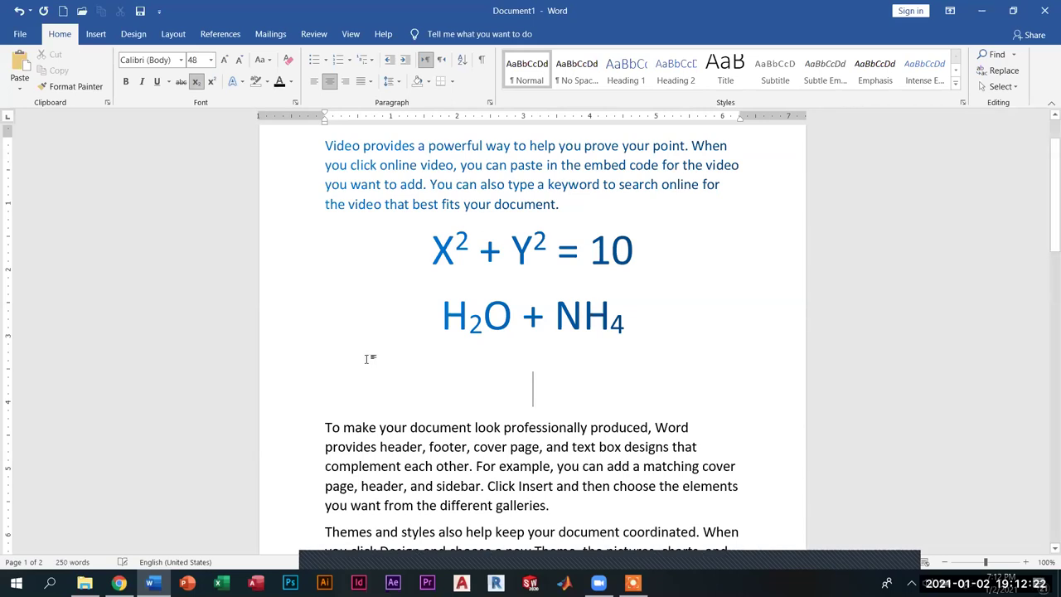
Switch to Arabic input and type the names on separate lines
key(alt+shift)
text(محمود)
key(Return)
text(محمود)
key(Return)
text(عبدالله)
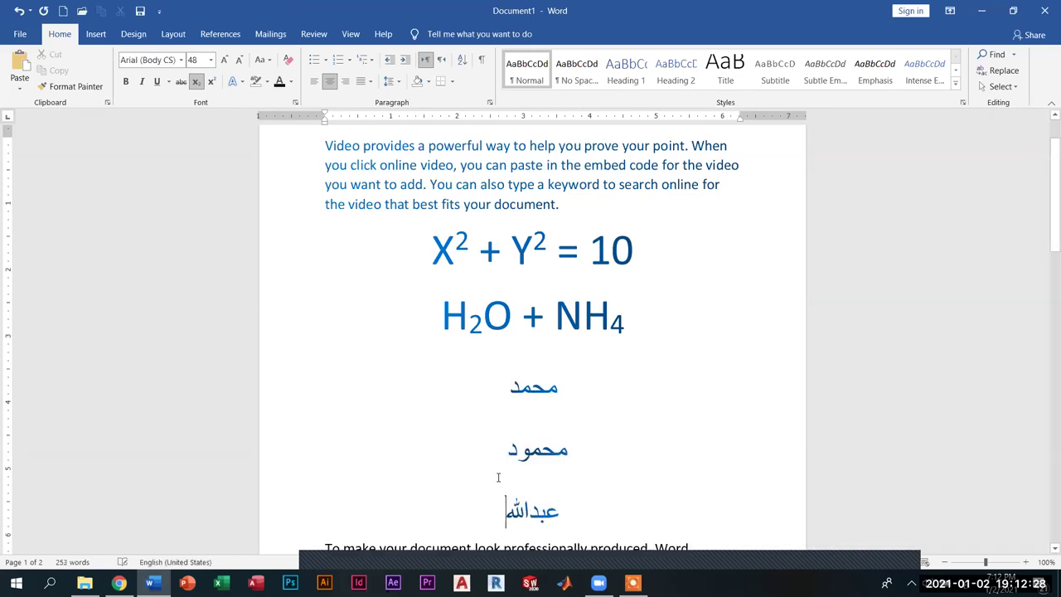
Apply arrow bullets to the three Arabic names, then remove them again
mouse_move(506, 512)
mouse_down()
mouse_move(562, 390)
mouse_move(528, 389)
mouse_up()
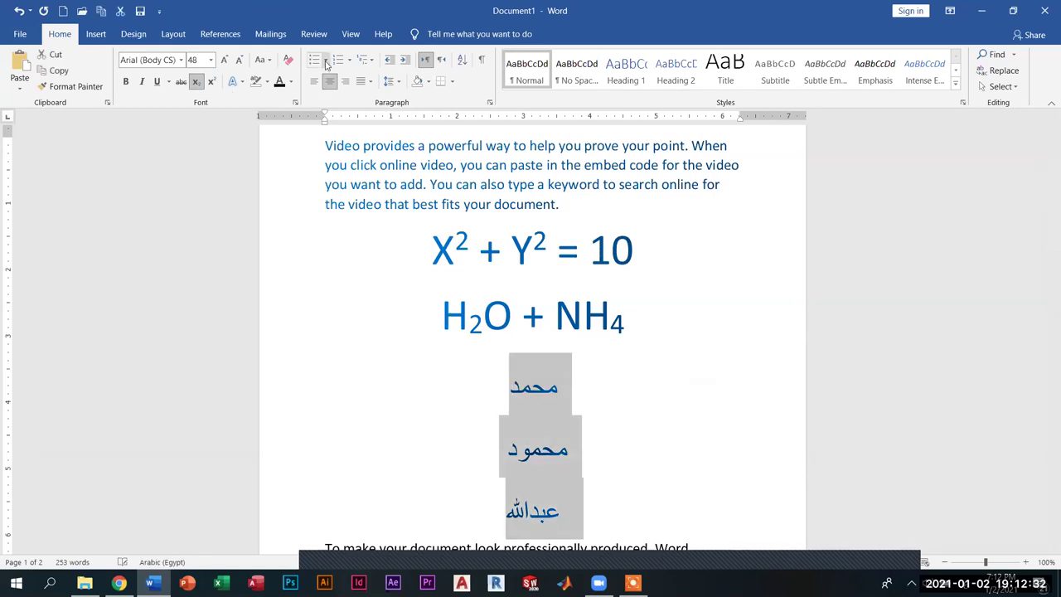
click(326, 62)
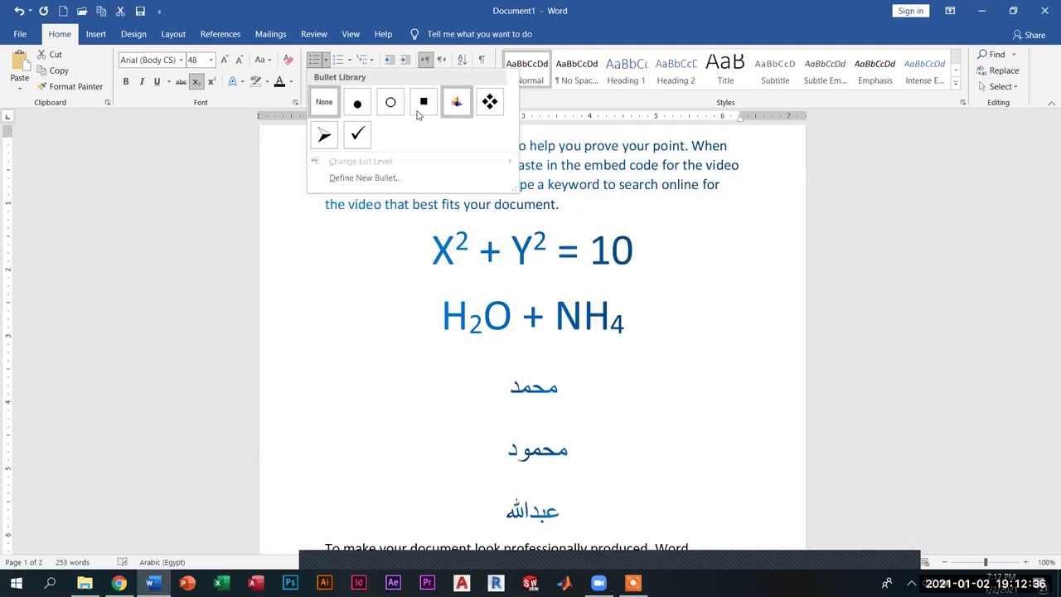
click(324, 134)
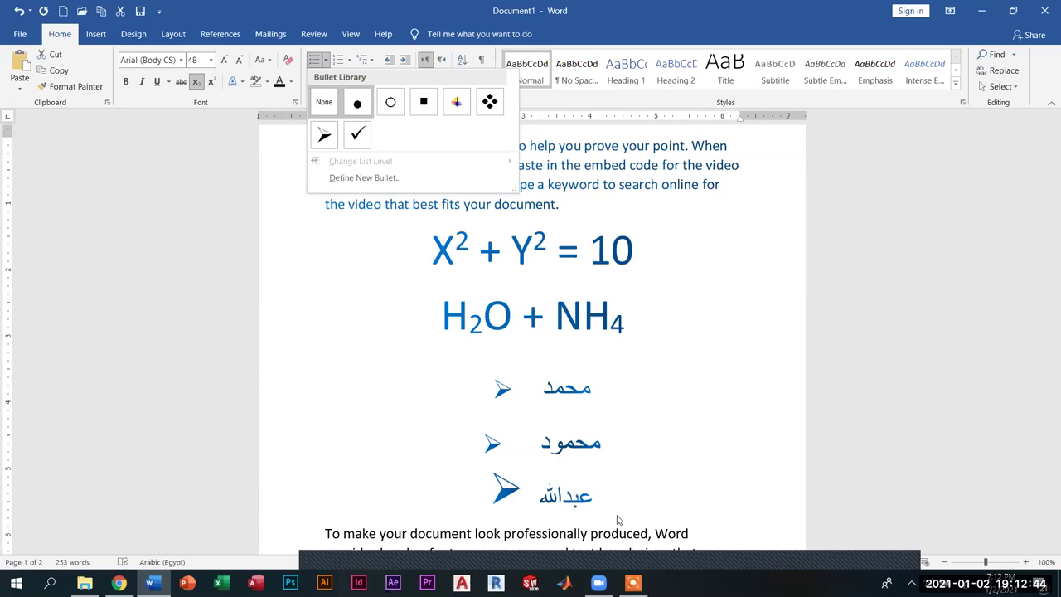
key(Left)
key(Return)
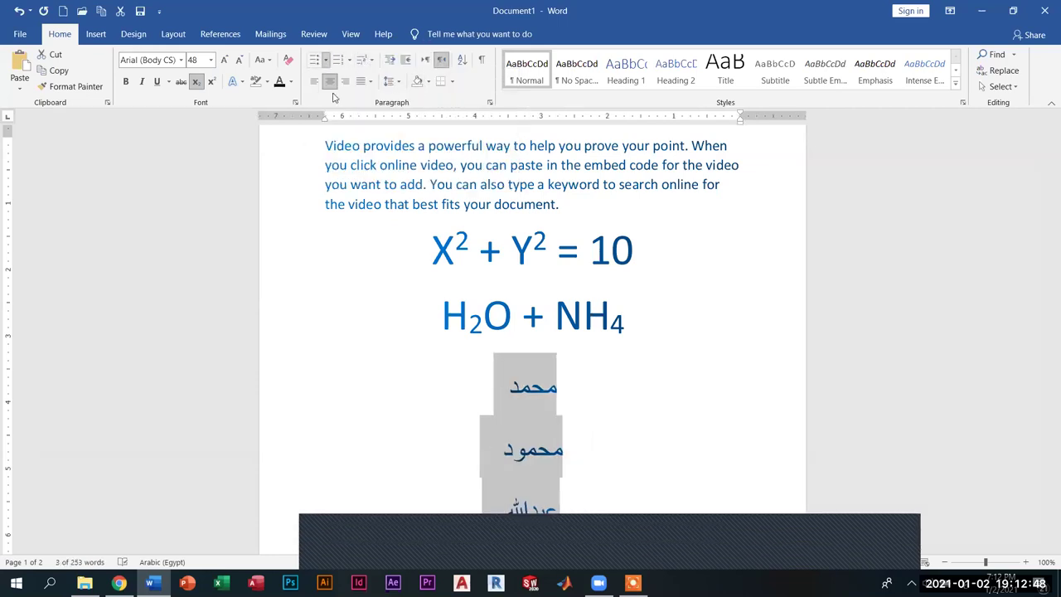
click(326, 60)
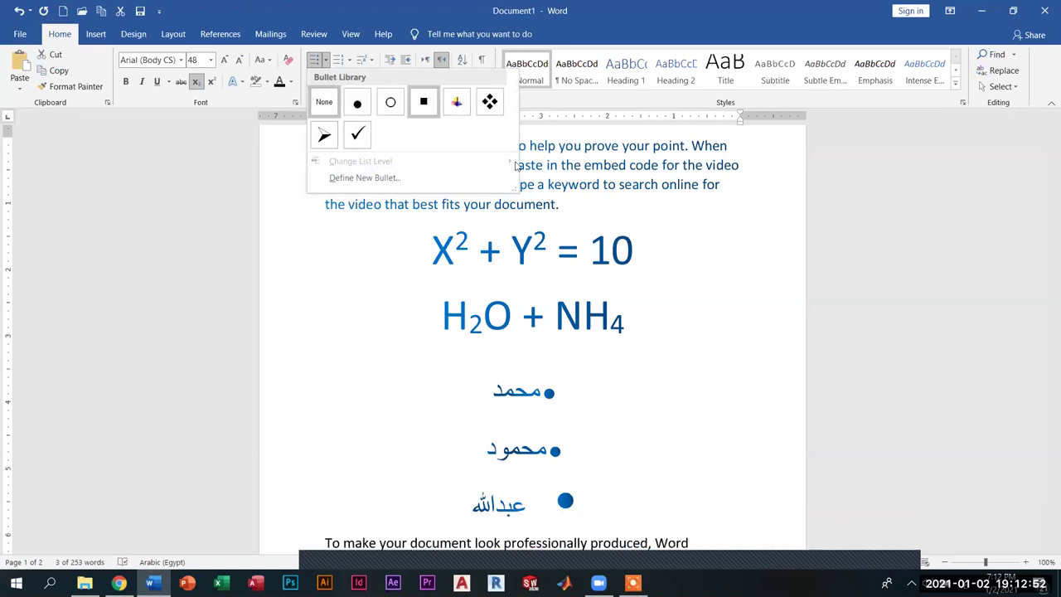
click(651, 382)
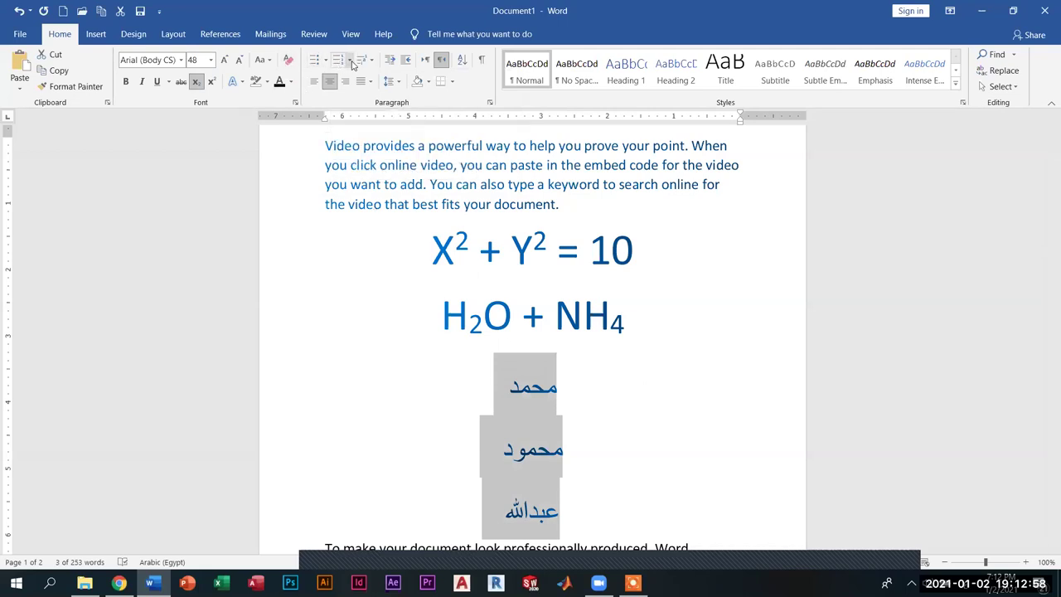
click(351, 60)
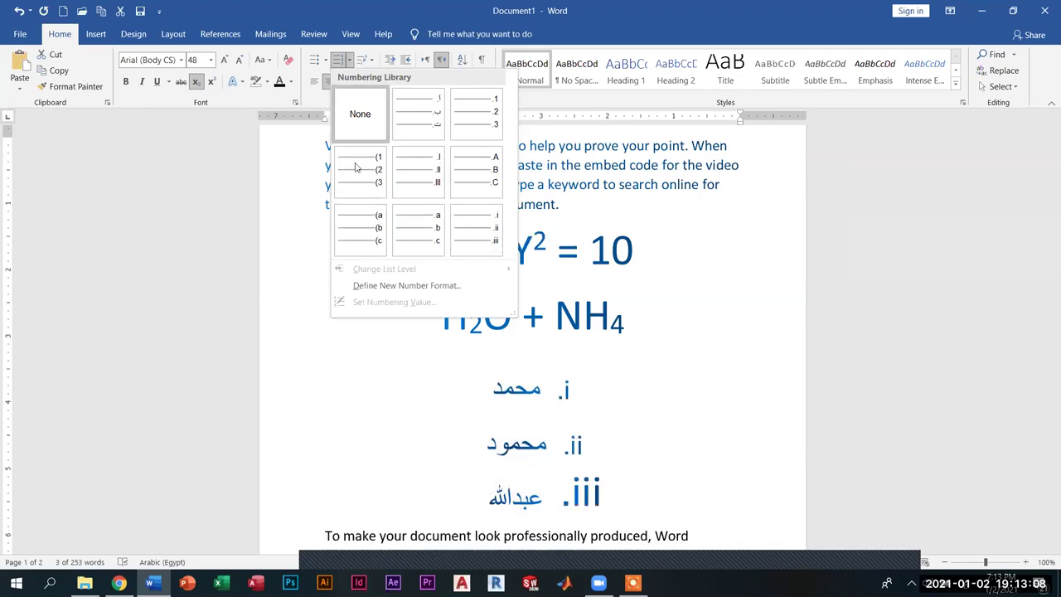
click(360, 114)
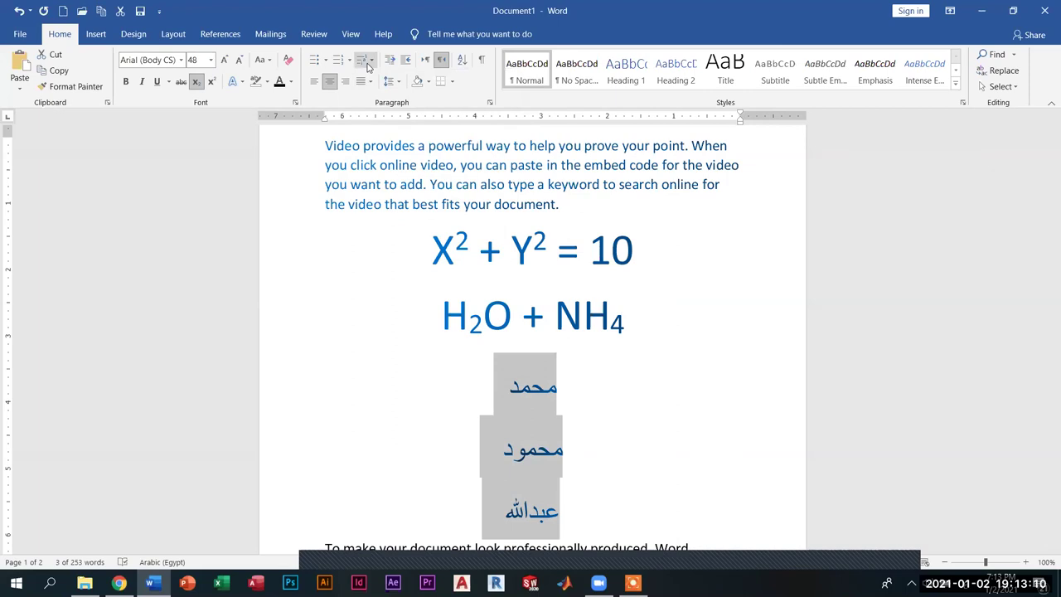
click(370, 63)
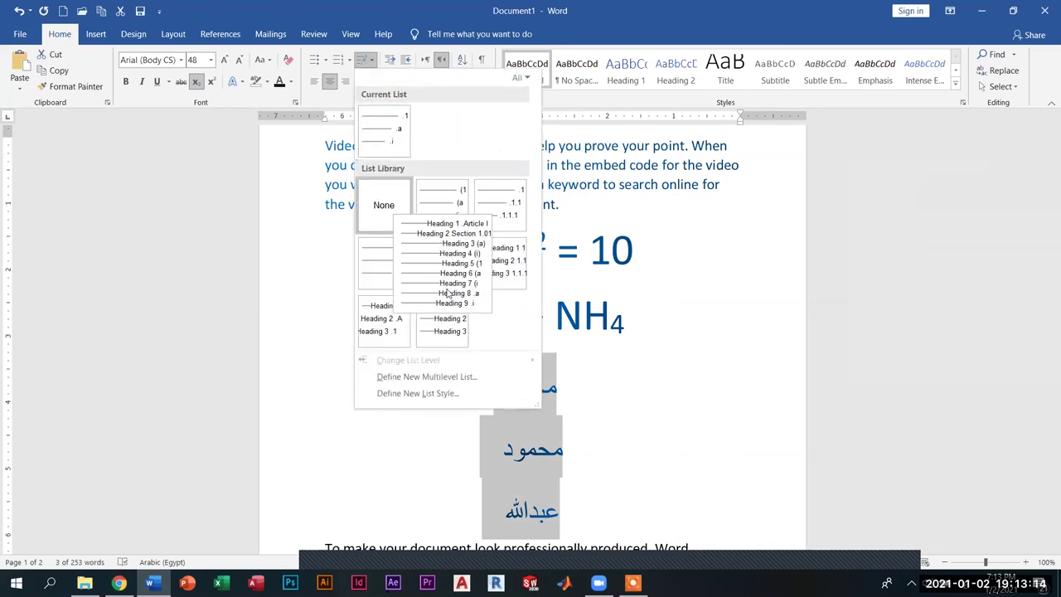
mouse_move(490, 205)
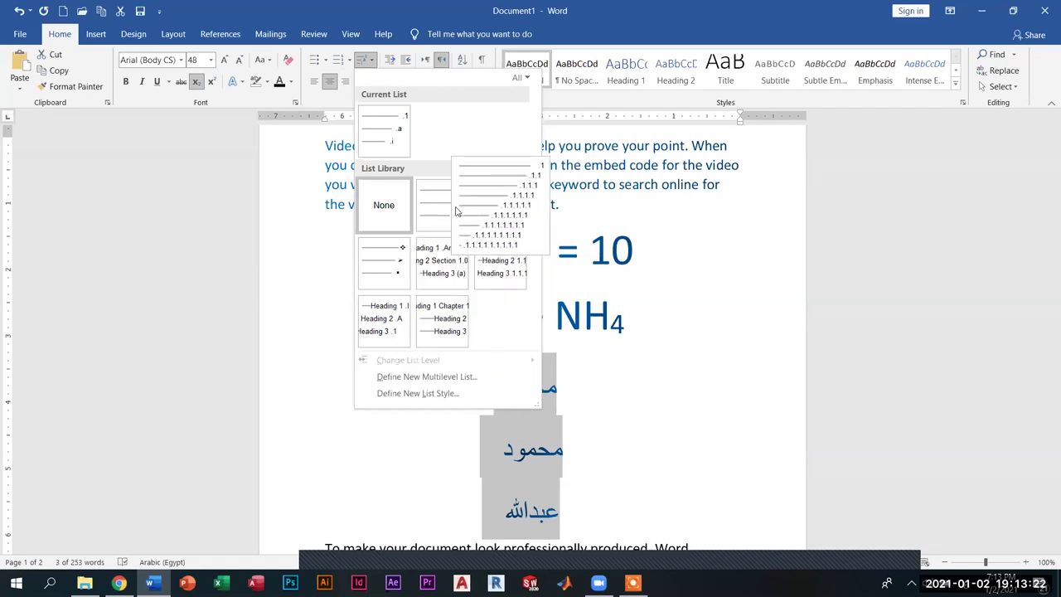
mouse_move(419, 330)
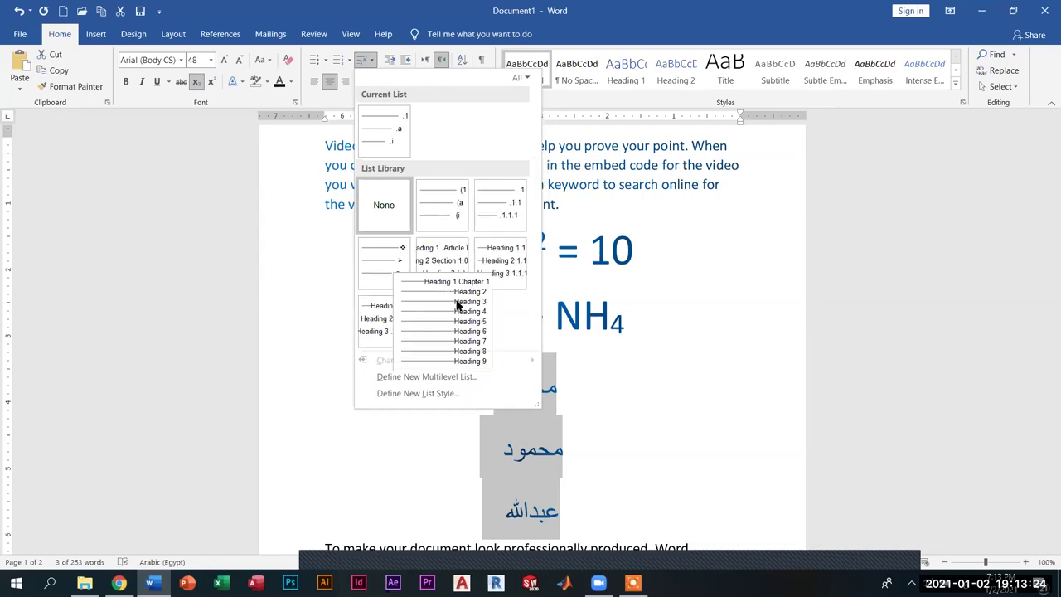
click(618, 462)
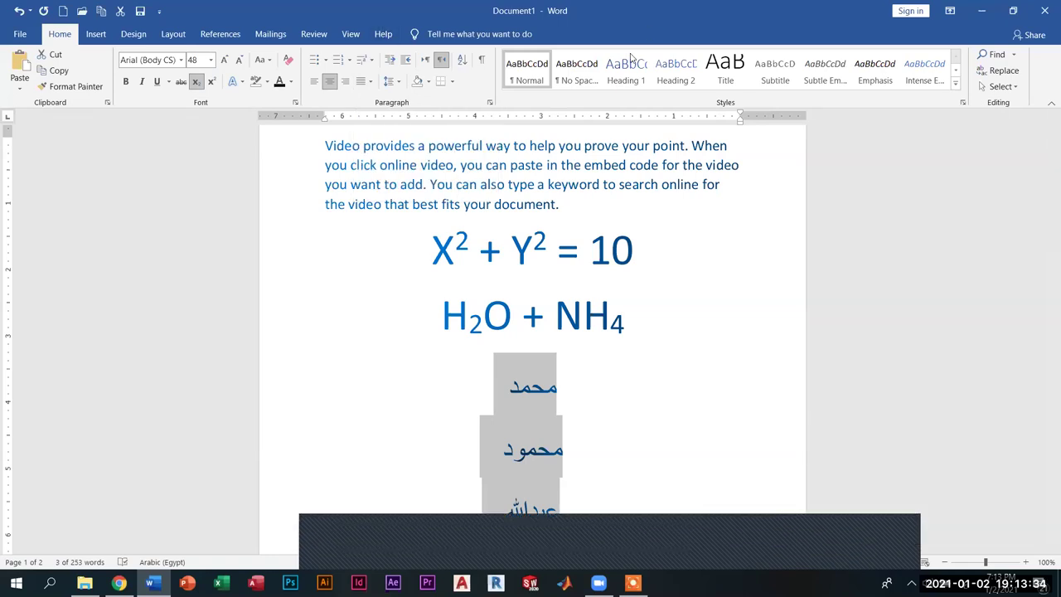
Try left and right alignment on the three Arabic names, then centre them again
scroll(395, 145, down, 3)
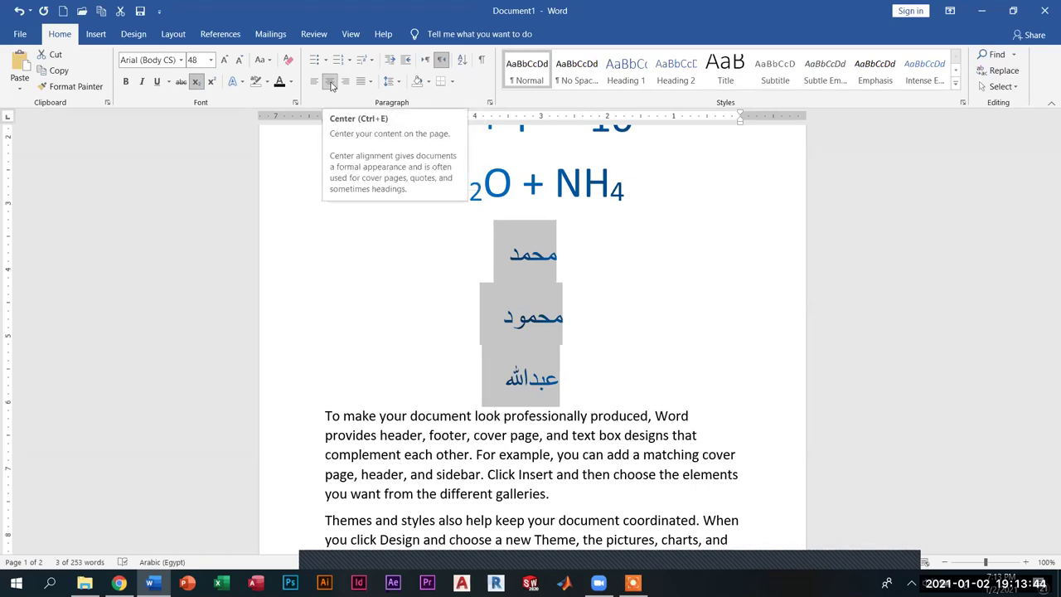
drag(492, 374, 560, 236)
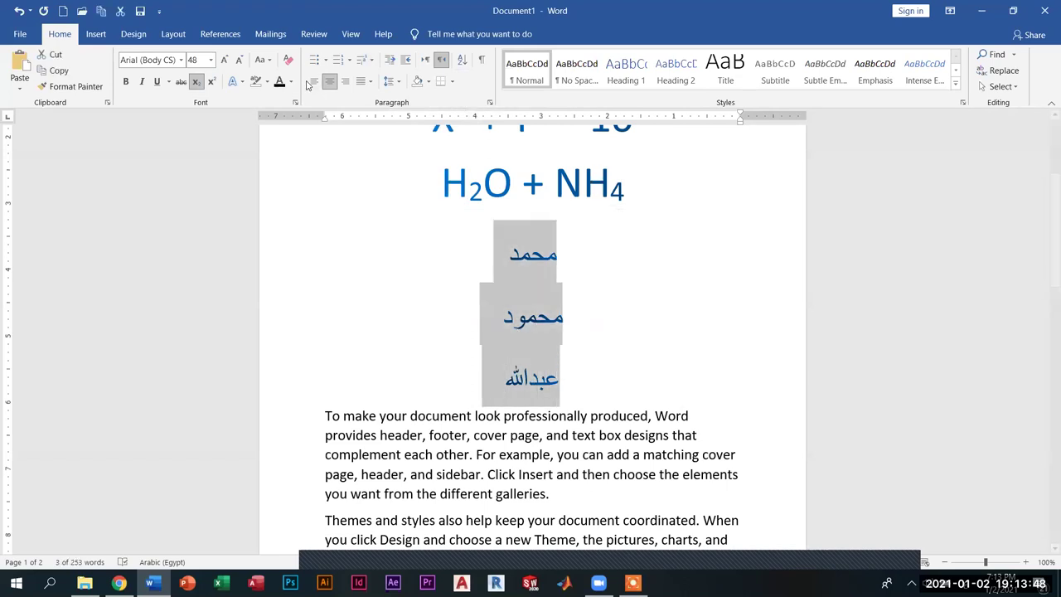
click(314, 83)
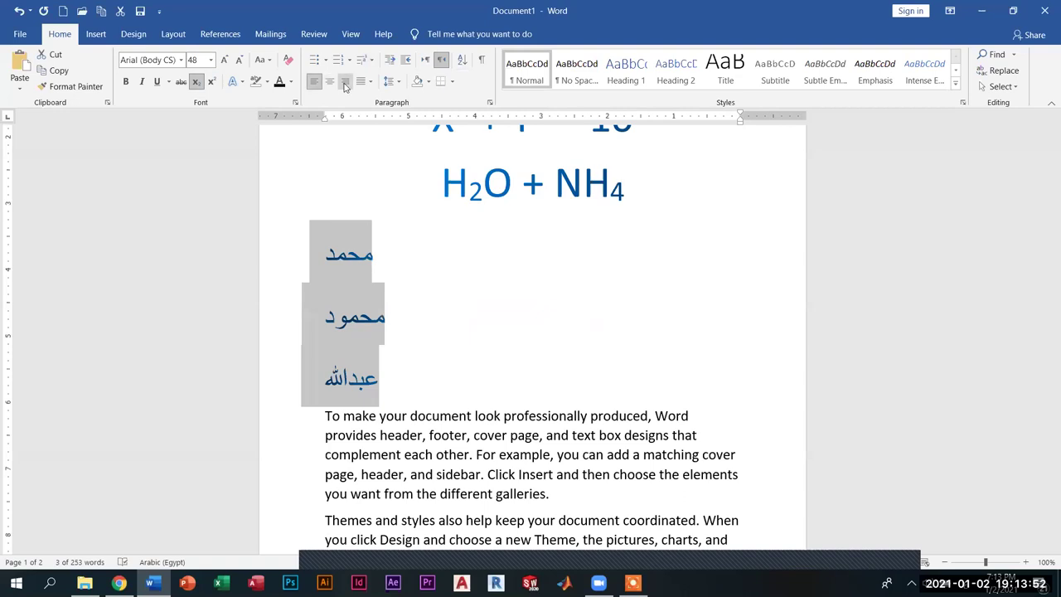
click(345, 83)
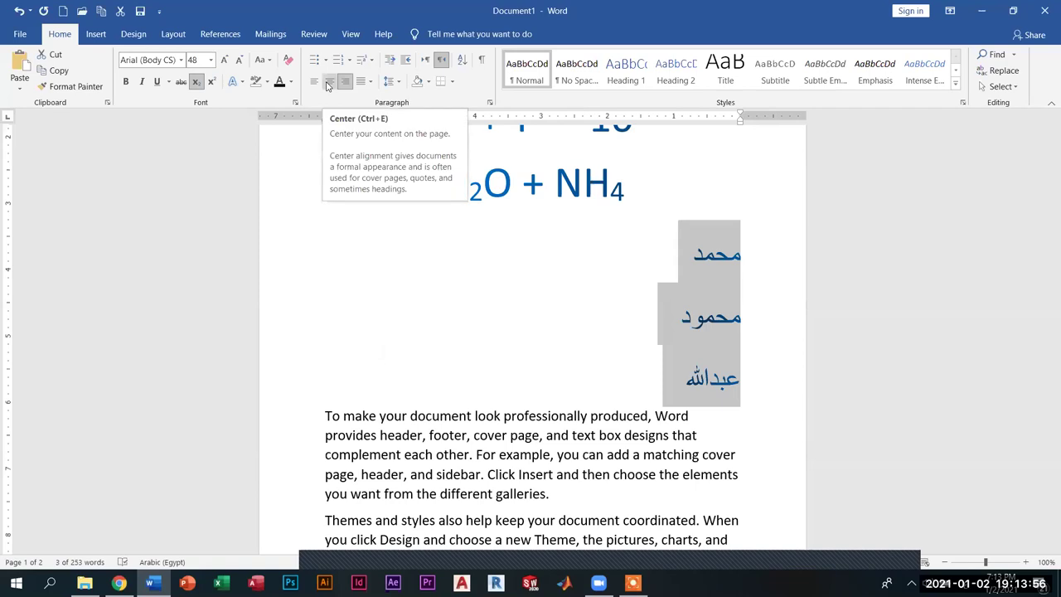
click(329, 83)
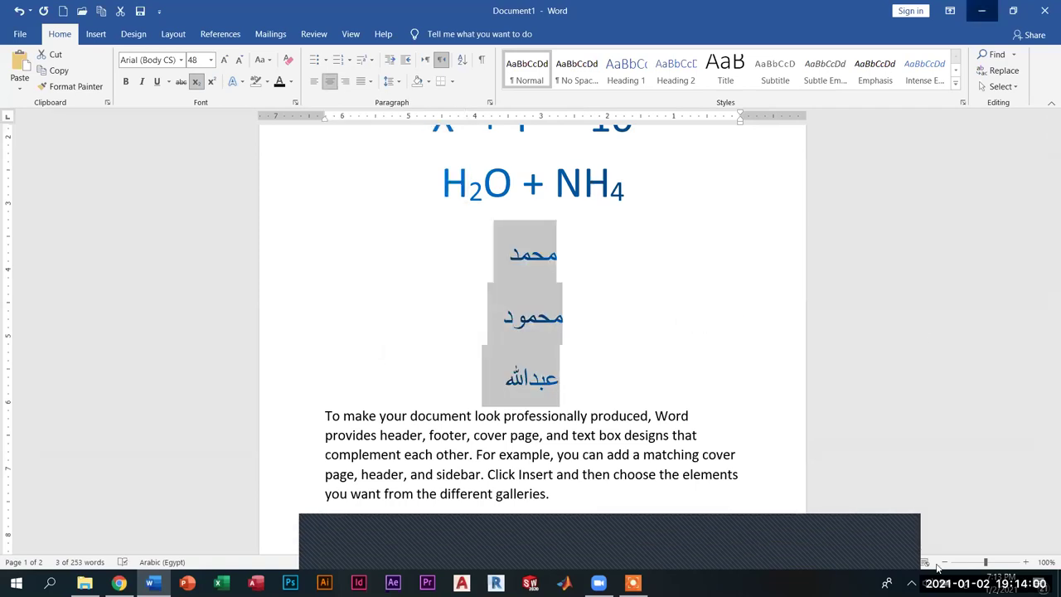
Minimise and restore Word, then select the 'To make your document' paragraph
key(super+d)
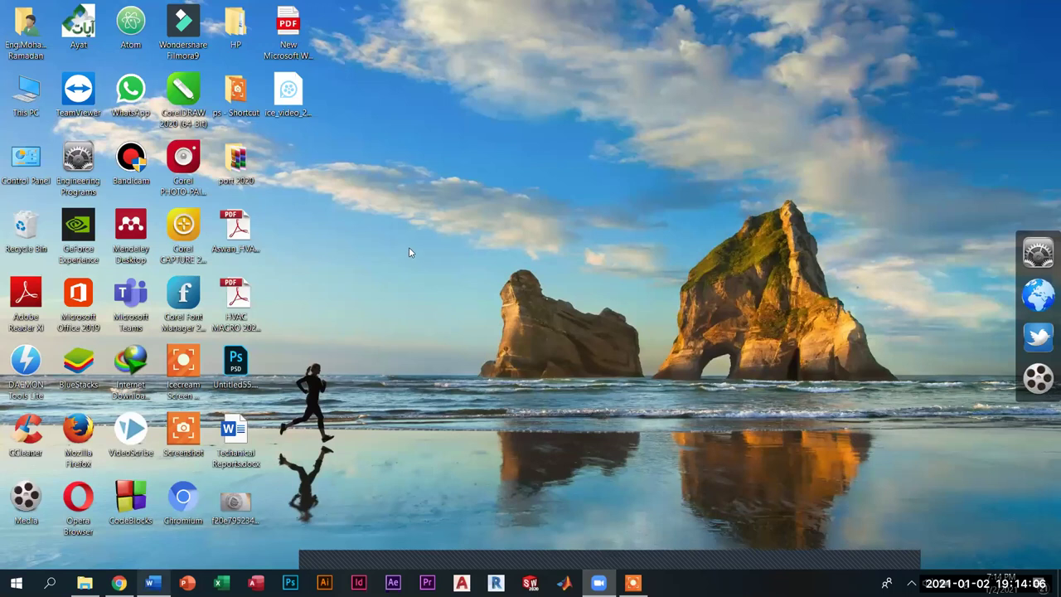
key(super+d)
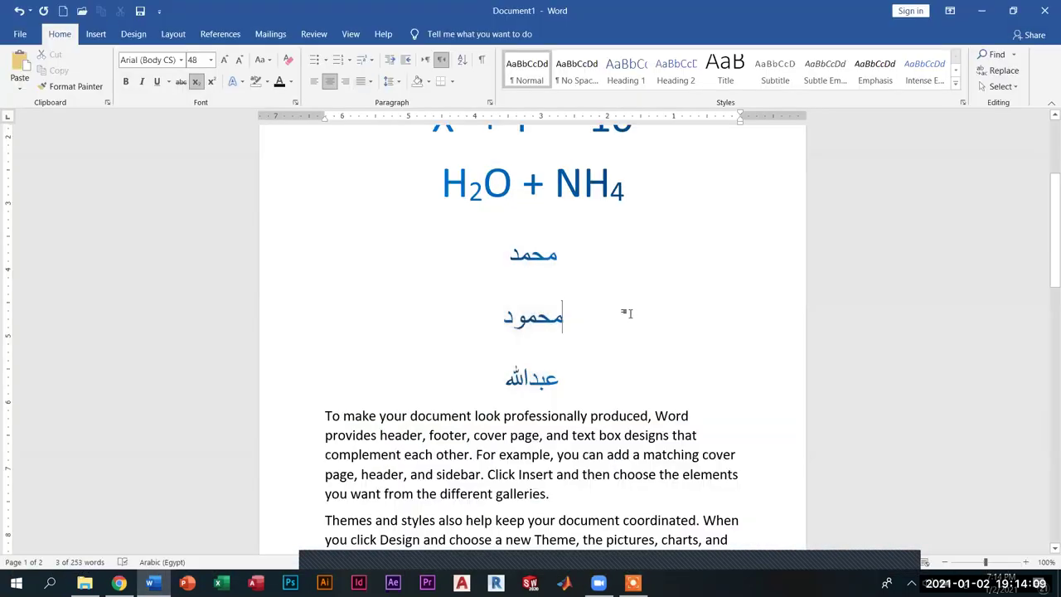
click(626, 309)
scroll(580, 332, down, 2)
scroll(564, 336, down, 1)
scroll(557, 348, down, 1)
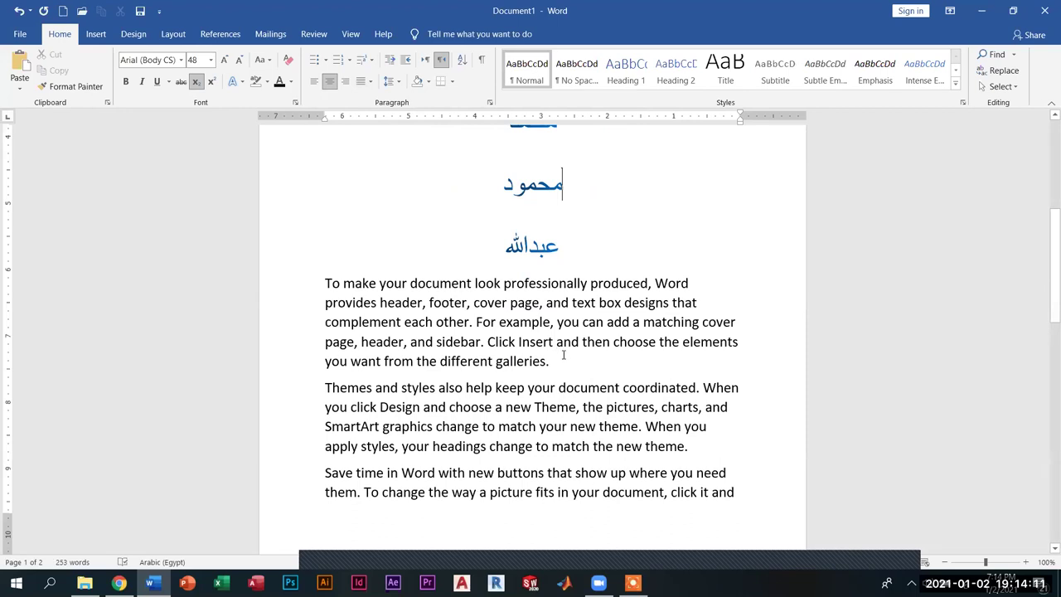
triple_click(348, 281)
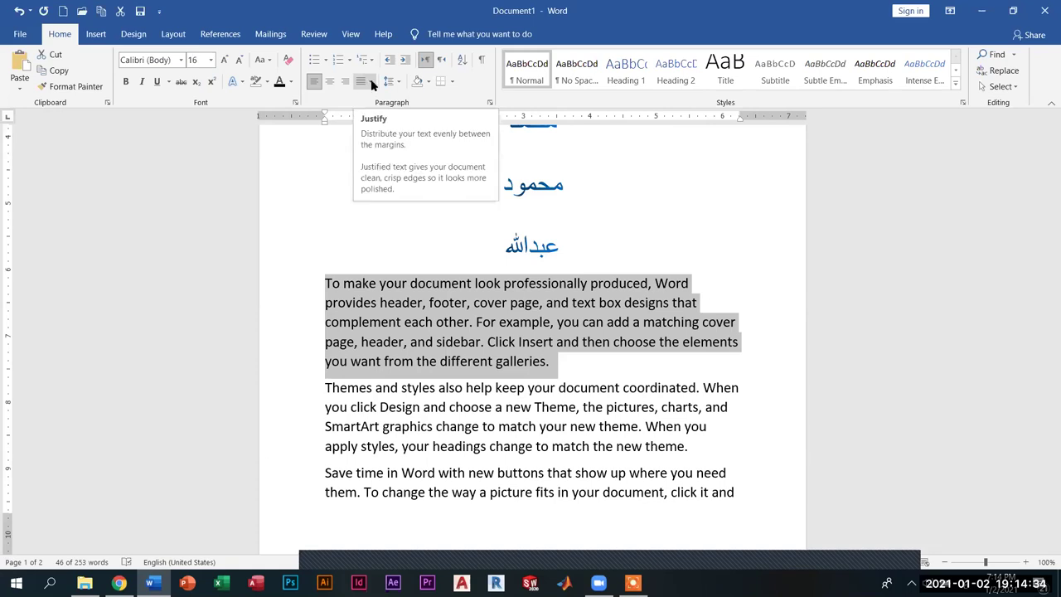
Justify the 'To make your document' and 'Themes and styles' paragraphs
click(371, 81)
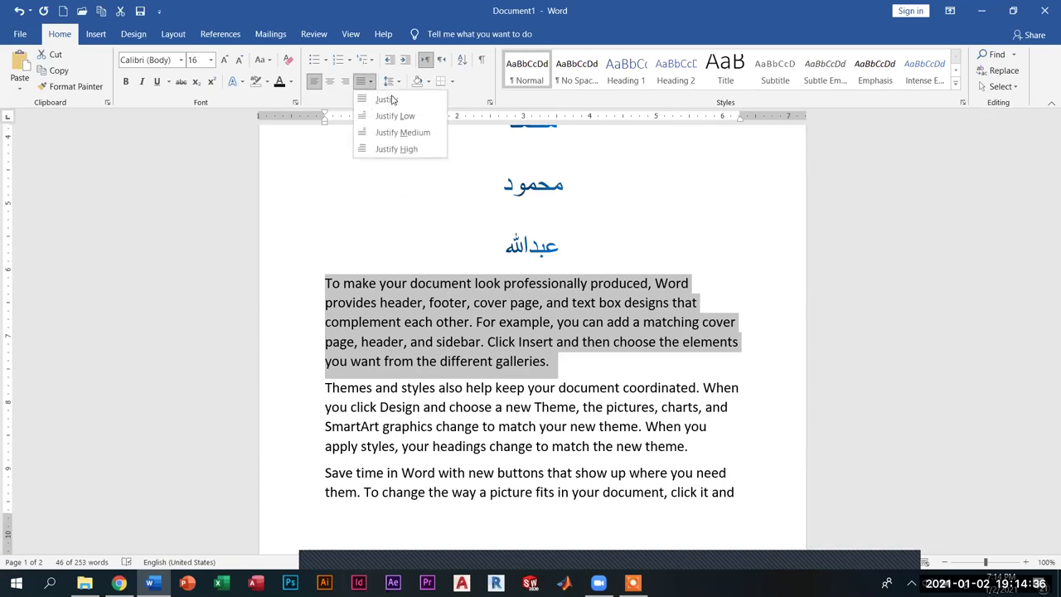
key(Return)
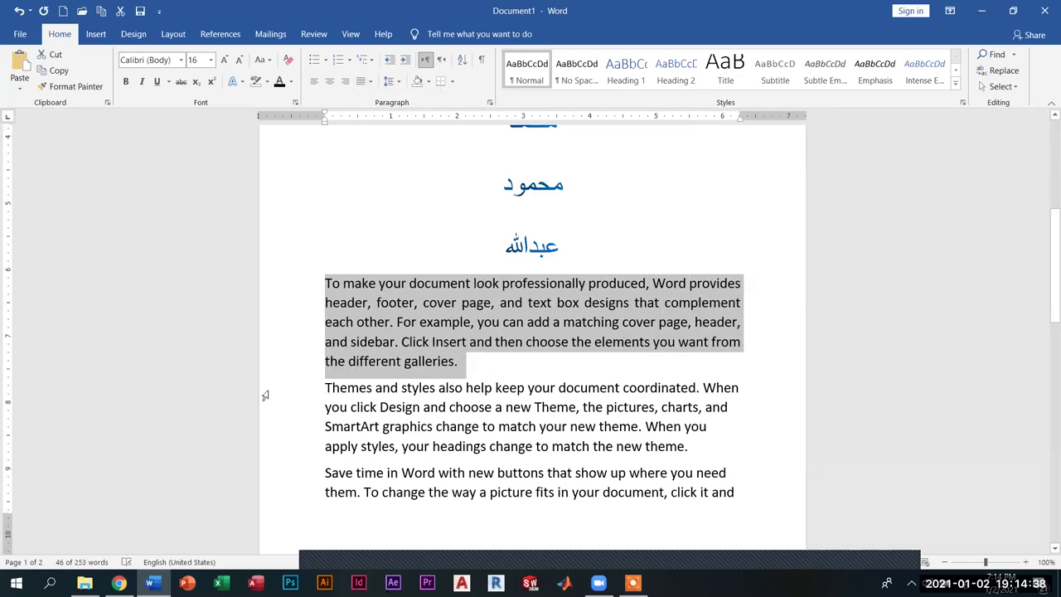
key(Right)
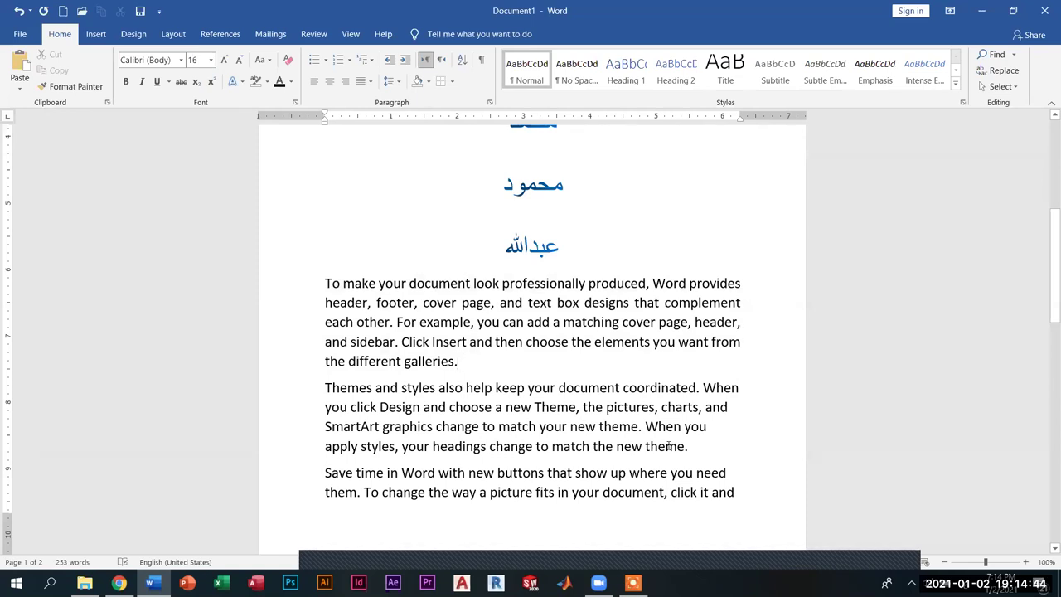
double_click(308, 386)
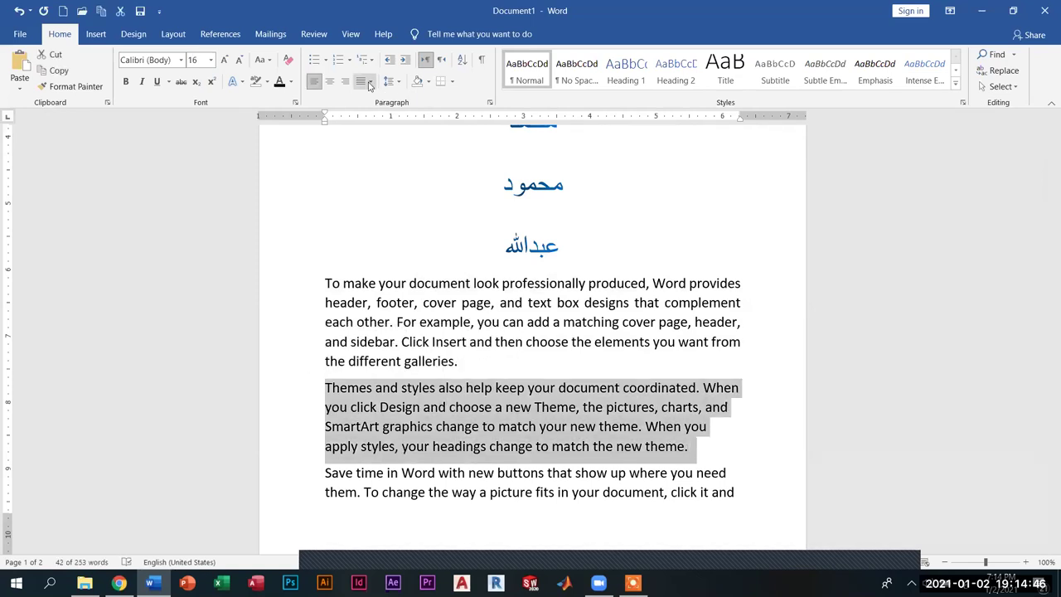
click(370, 83)
click(390, 102)
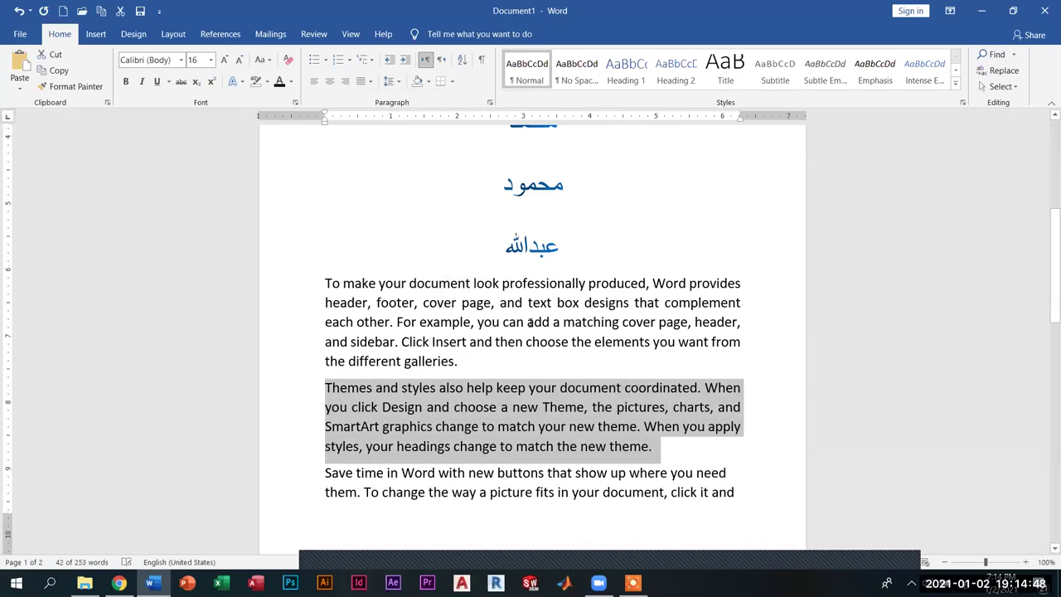
Apply Justify Medium to the first body paragraph
drag(461, 364, 328, 286)
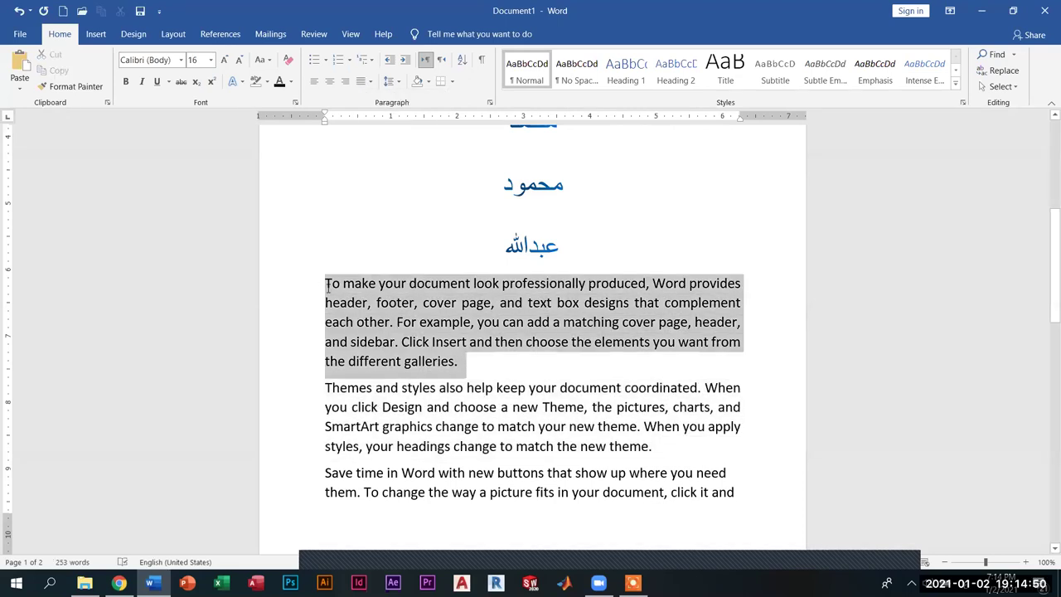
click(370, 83)
click(399, 119)
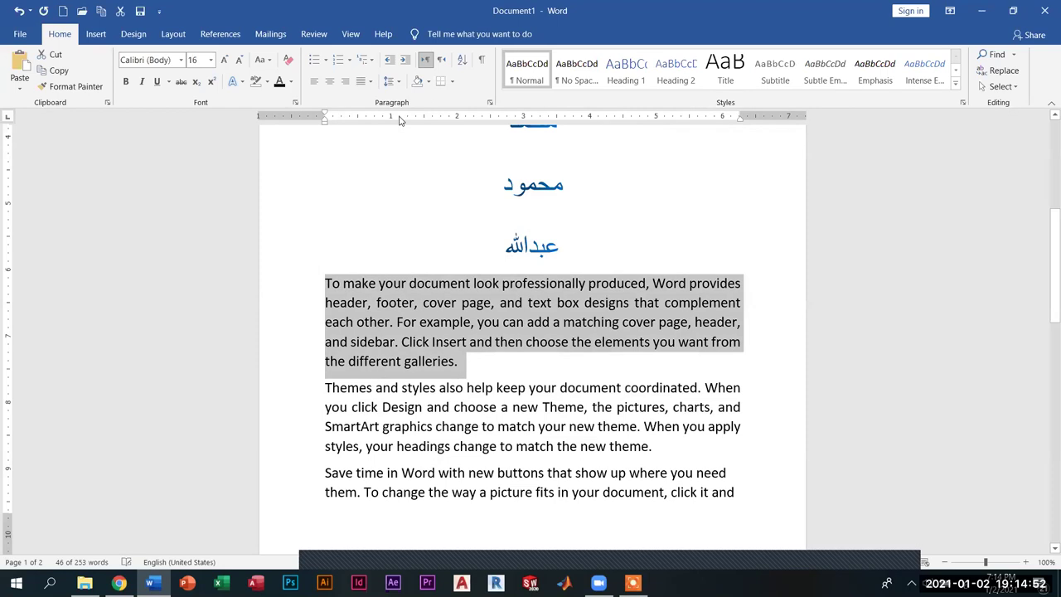
click(390, 81)
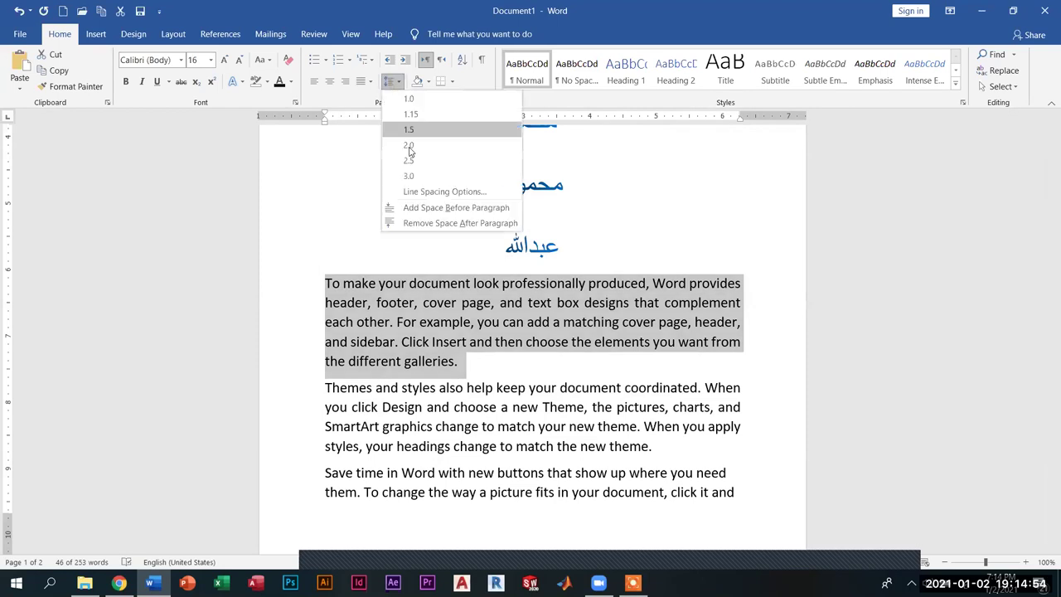
click(370, 83)
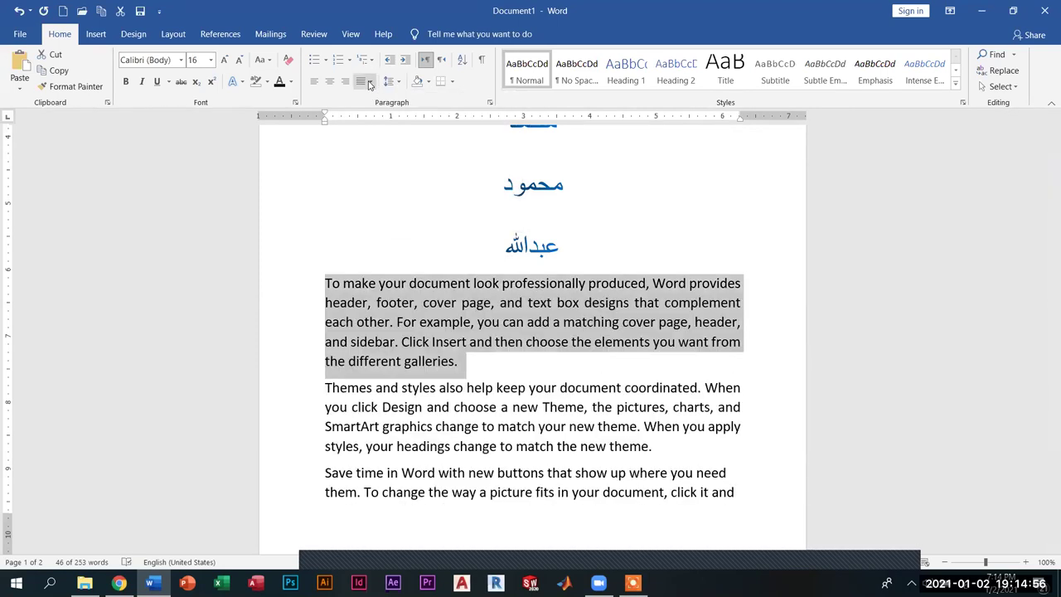
click(370, 83)
click(393, 133)
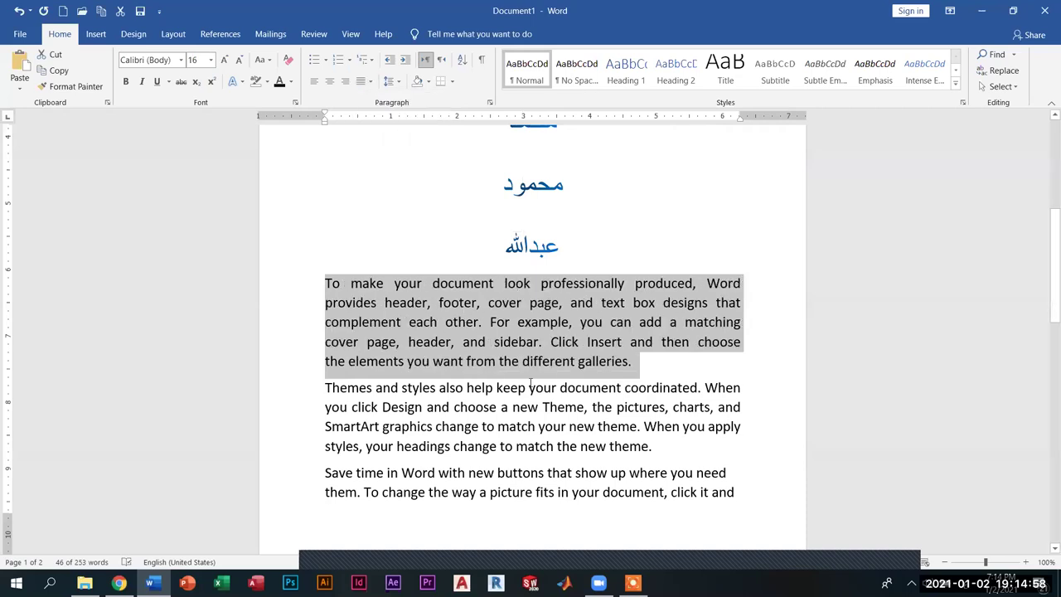
Switch the first paragraph back to Justify, then to Justify Low, and check the spacing
click(370, 83)
click(383, 100)
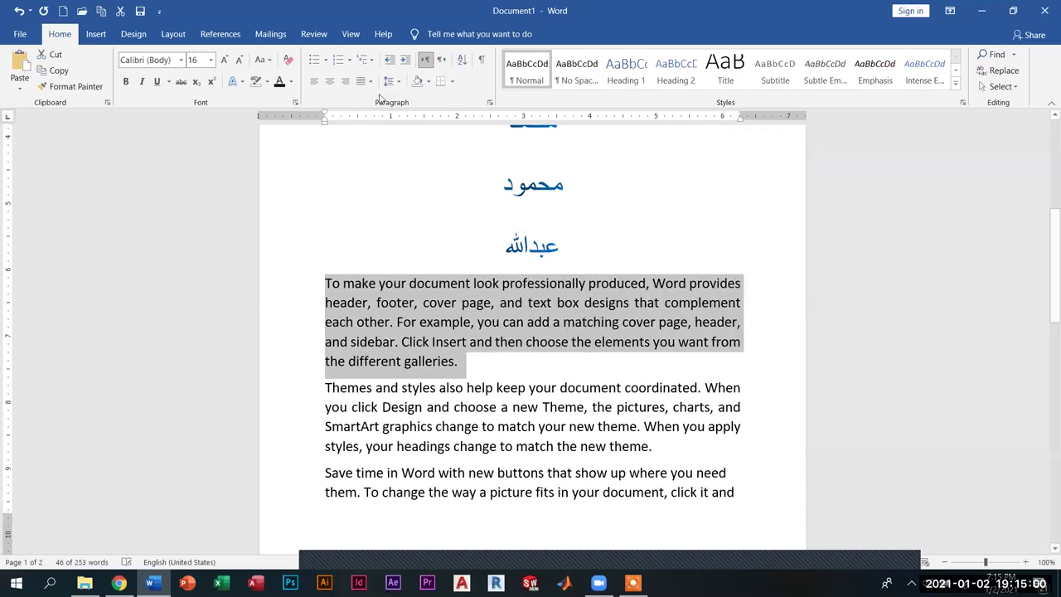
click(370, 83)
click(403, 117)
click(463, 365)
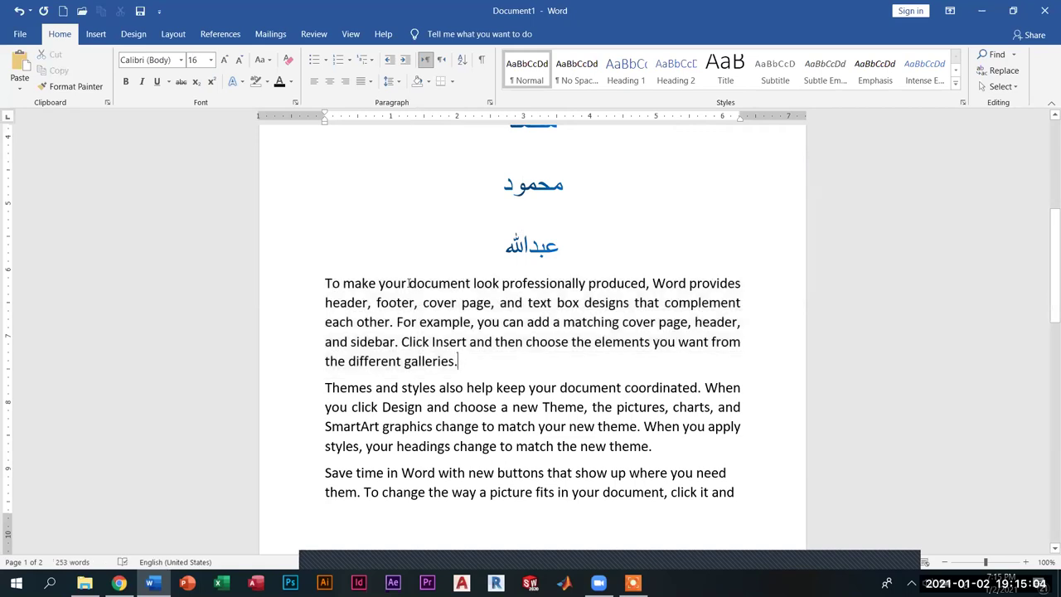
click(474, 286)
click(589, 286)
click(688, 286)
click(664, 304)
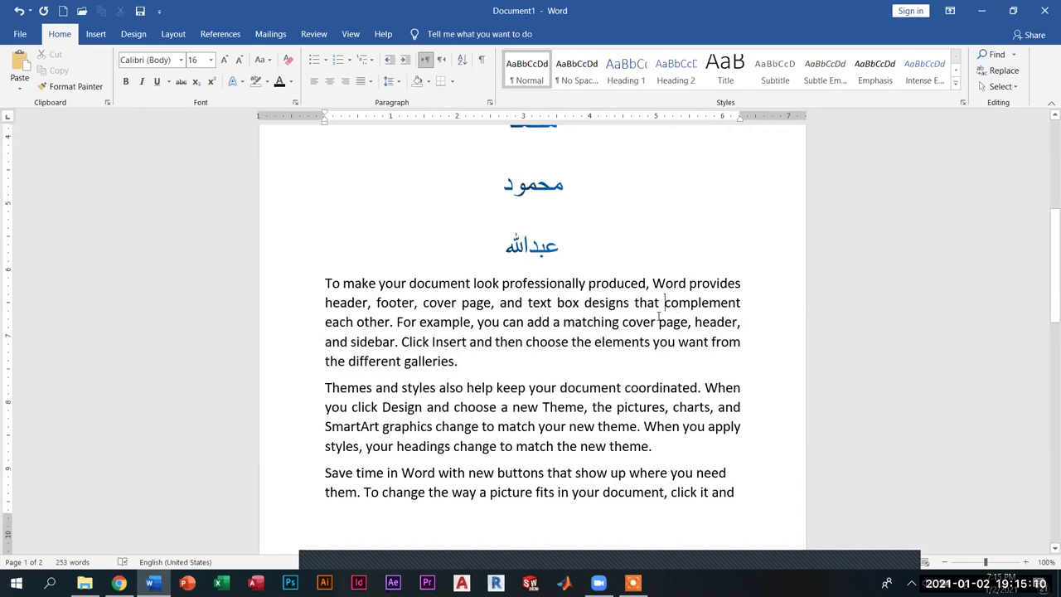
Apply Justify Medium with wider word spacing to the 'To make your document' paragraph
click(370, 81)
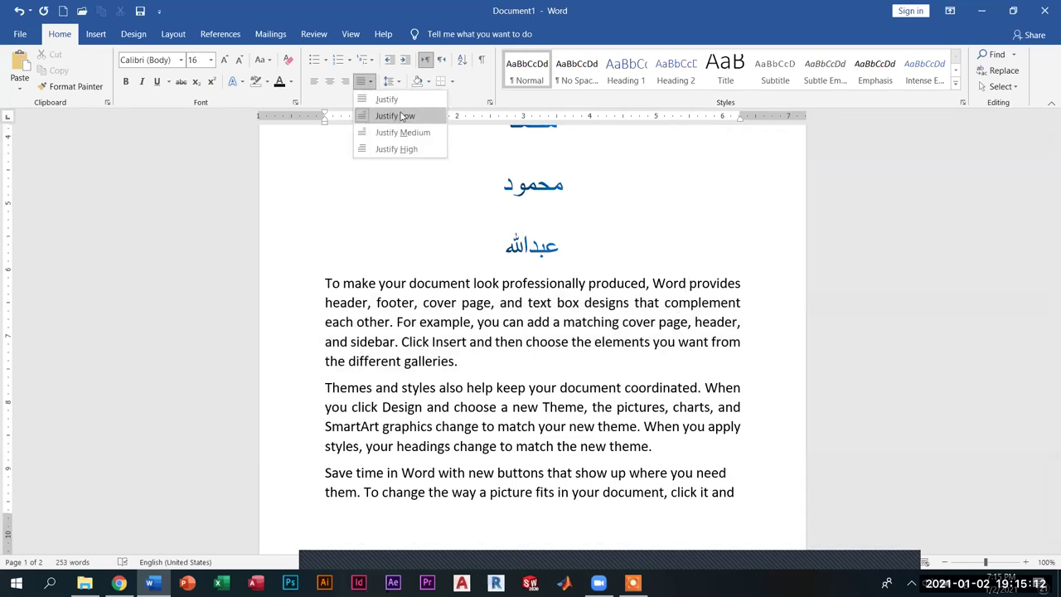
drag(459, 362, 317, 270)
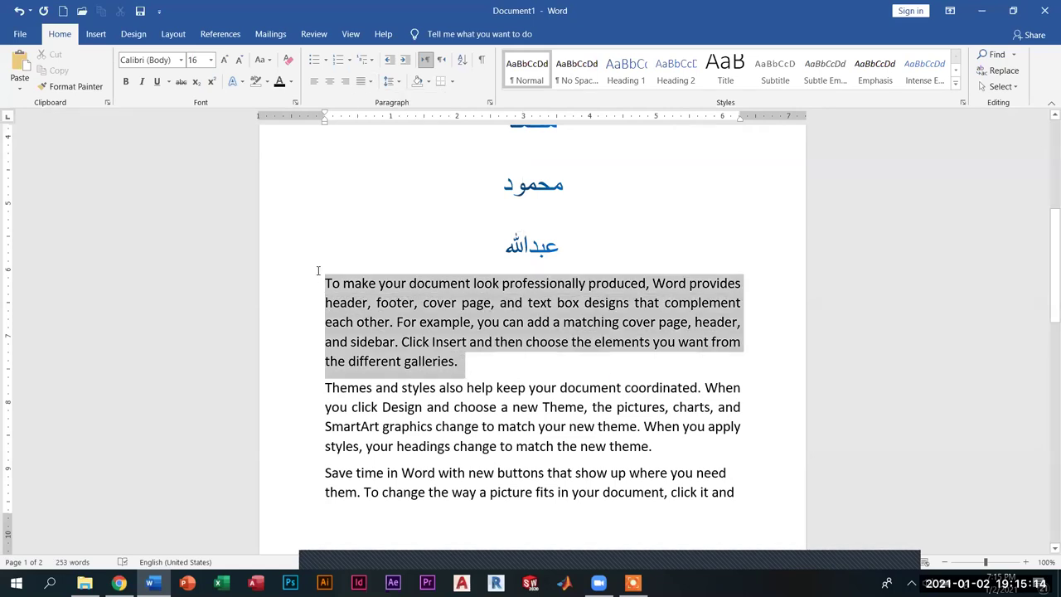
key(alt+shift)
click(458, 357)
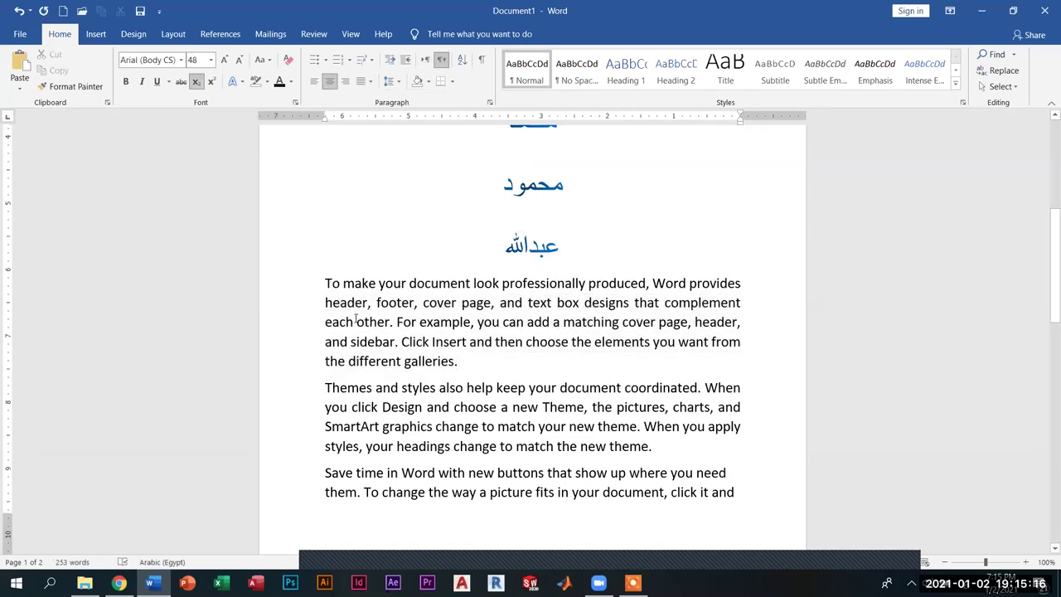
drag(458, 362, 325, 276)
click(370, 81)
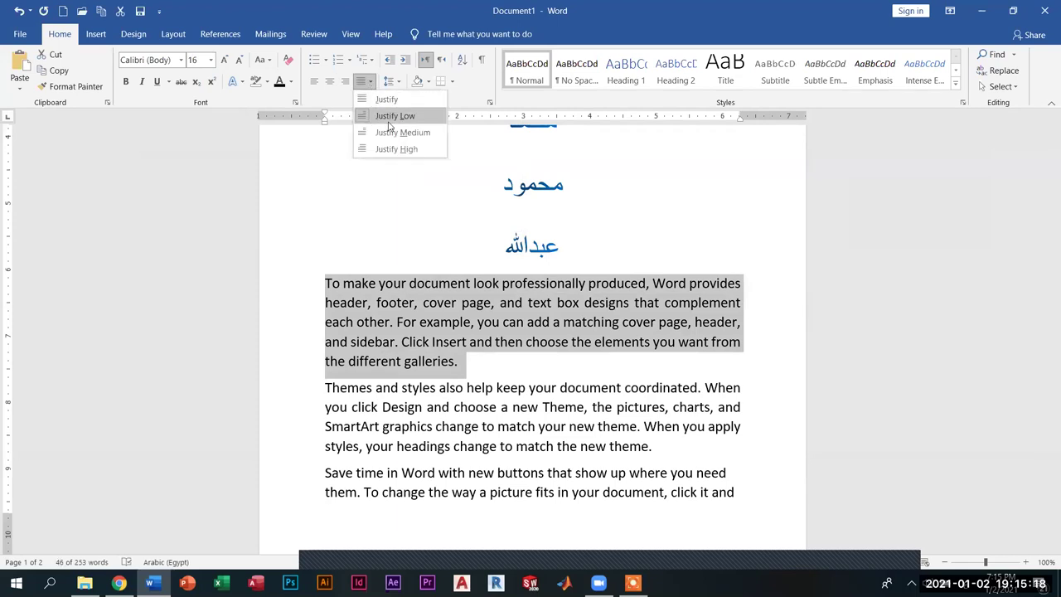
click(394, 134)
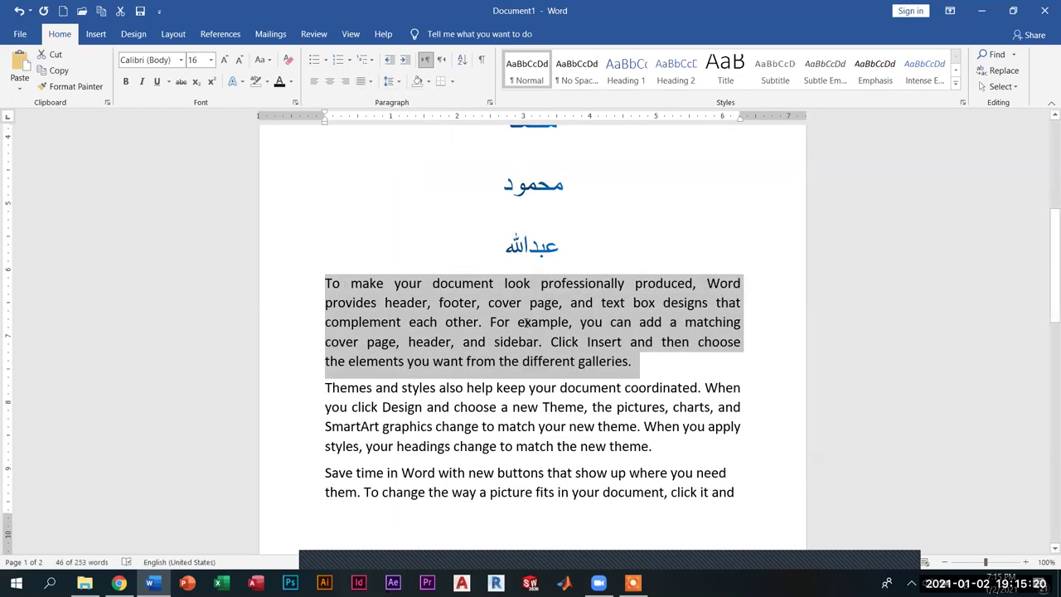
click(605, 325)
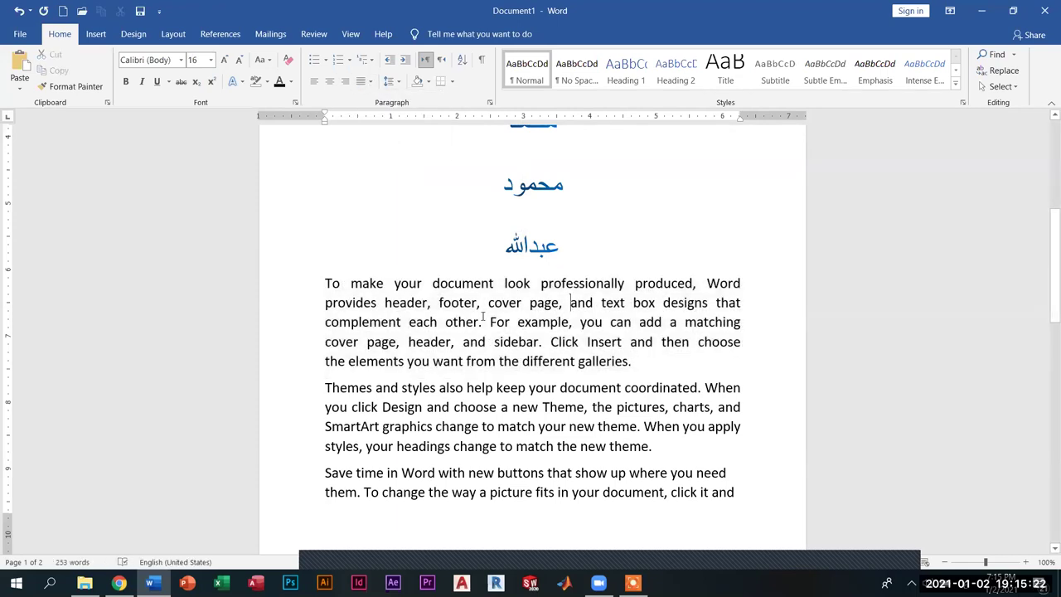
Apply Justify High to the first body paragraph
triple_click(632, 360)
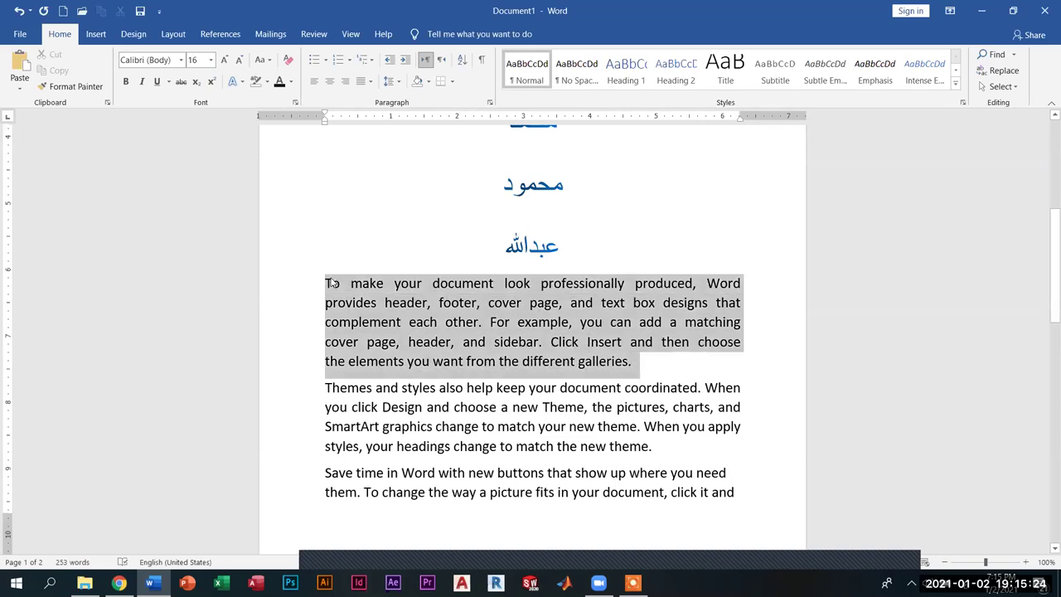
click(368, 83)
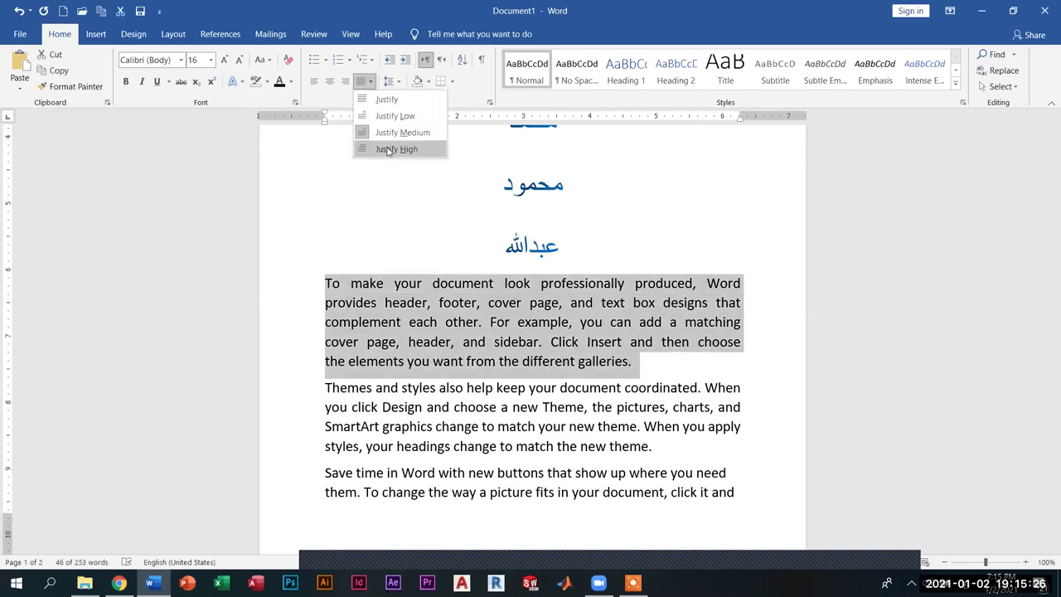
click(389, 152)
click(590, 407)
Return the paragraph to plain Justify and reselect it from start to end
drag(531, 396, 308, 284)
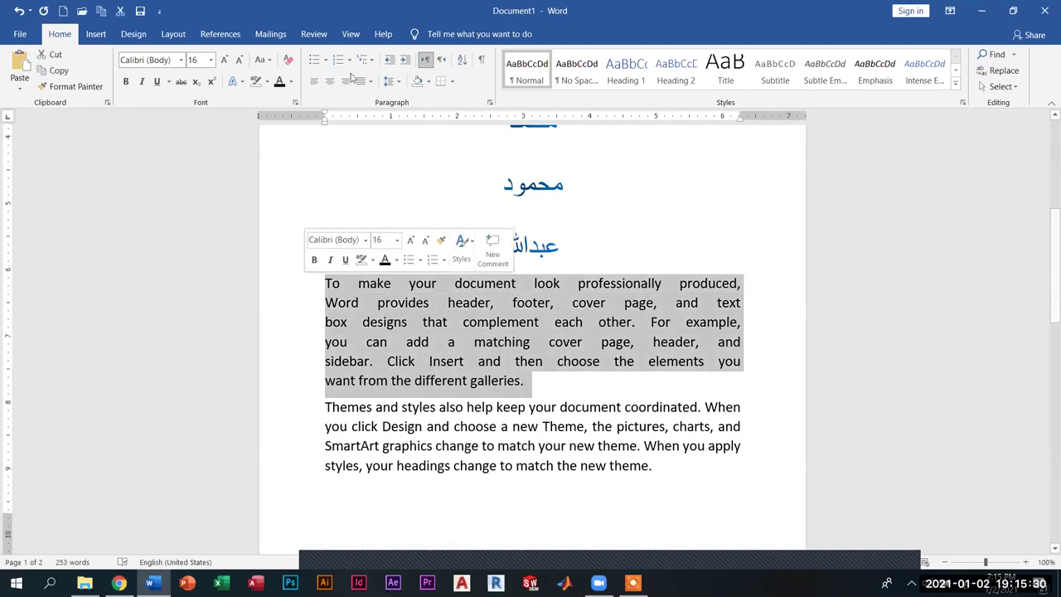
click(345, 81)
click(371, 81)
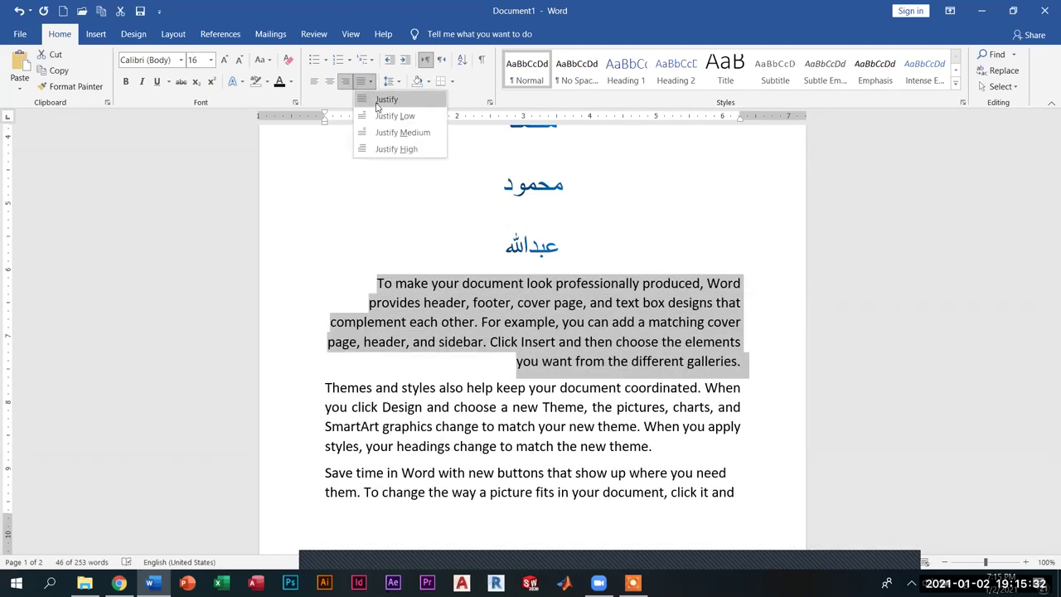
click(377, 101)
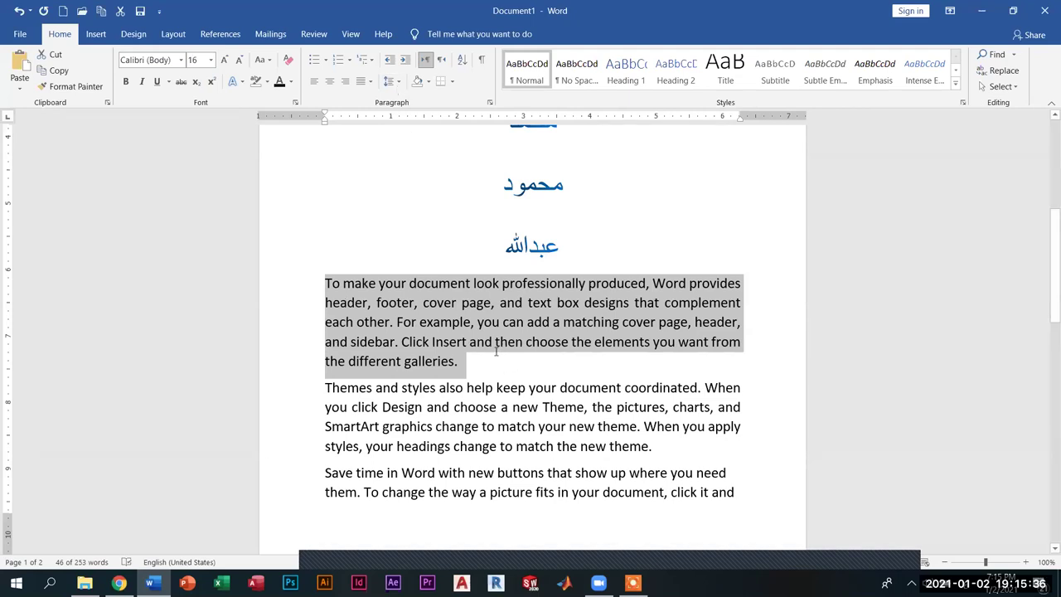
click(499, 351)
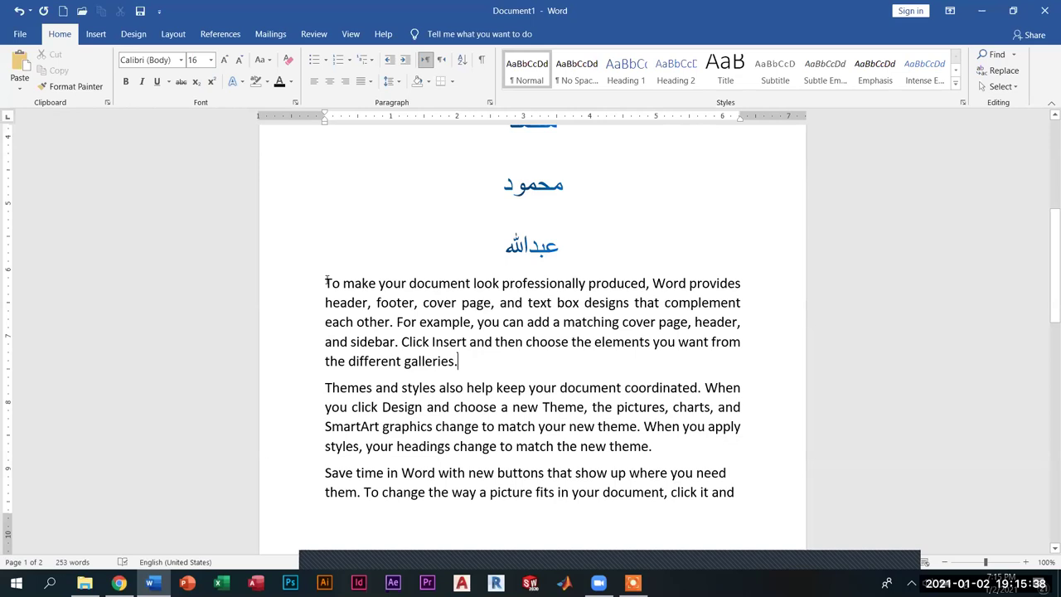
drag(325, 283, 742, 303)
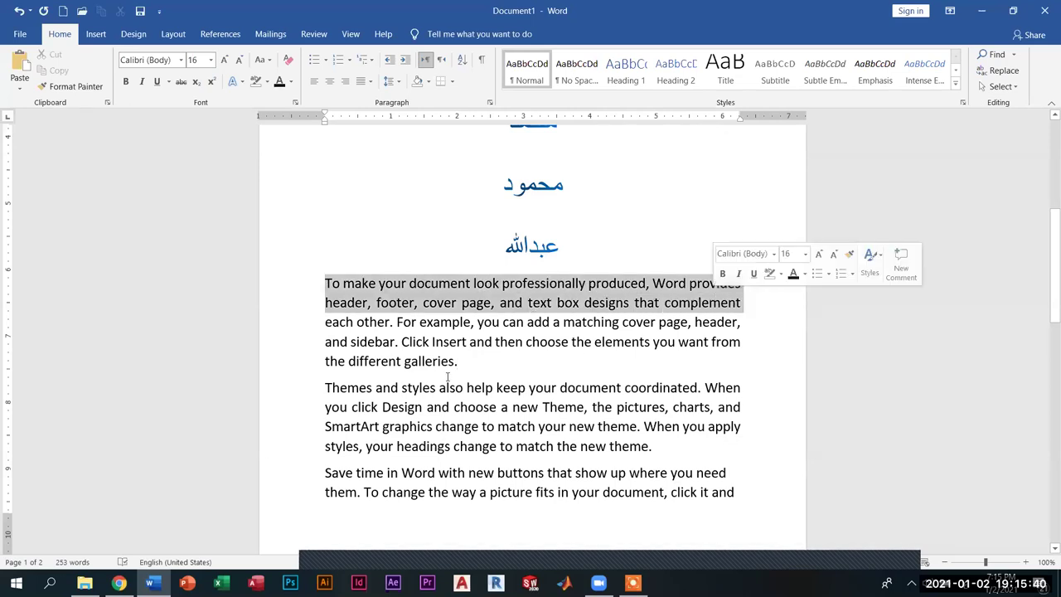
drag(346, 314, 464, 361)
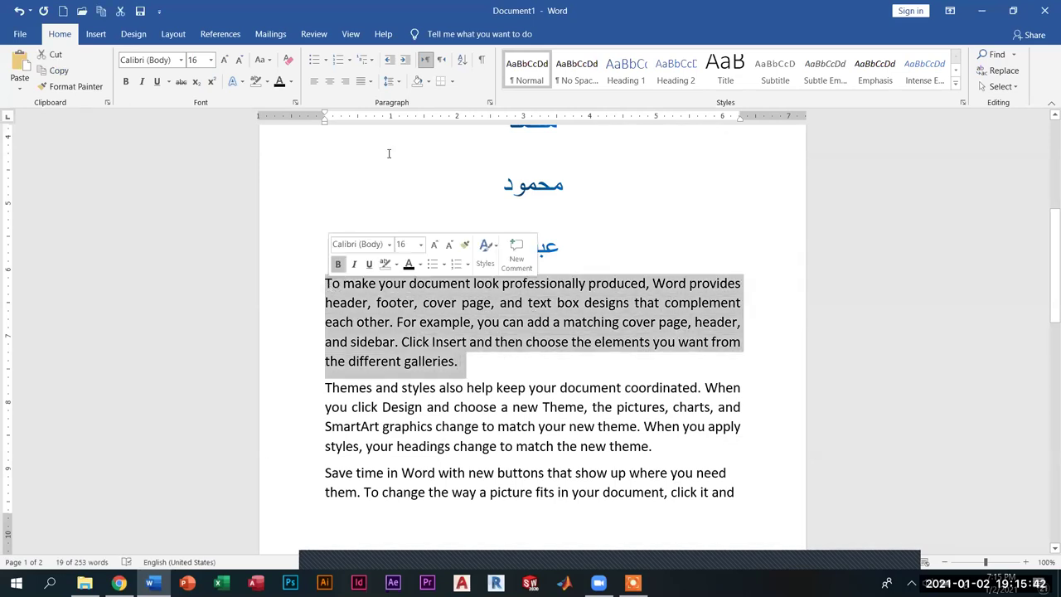
Give the 'To make your document' paragraph 1.5 line spacing, then show the desktop
click(393, 81)
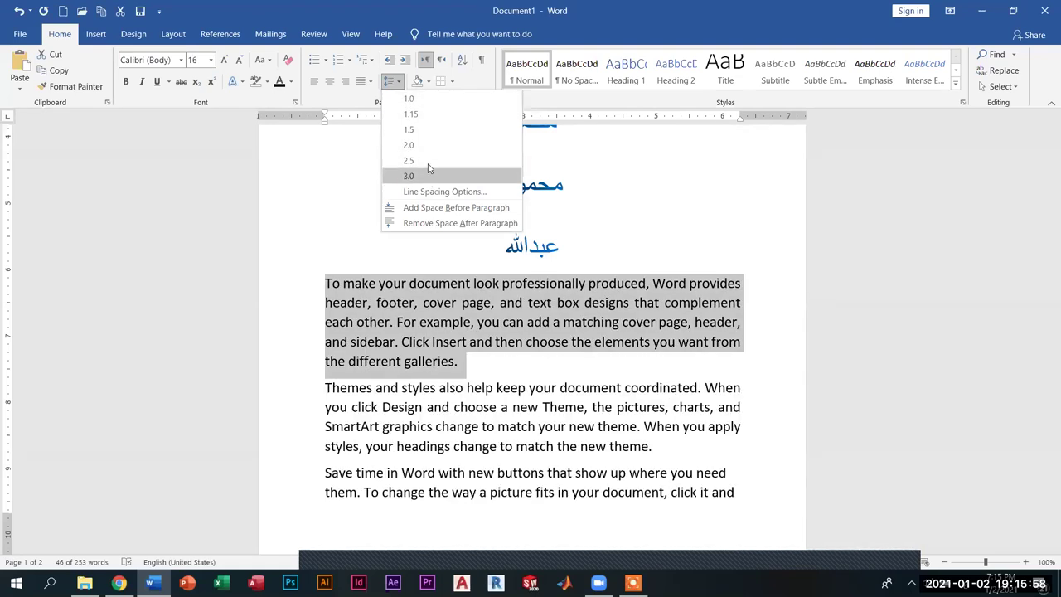
click(417, 133)
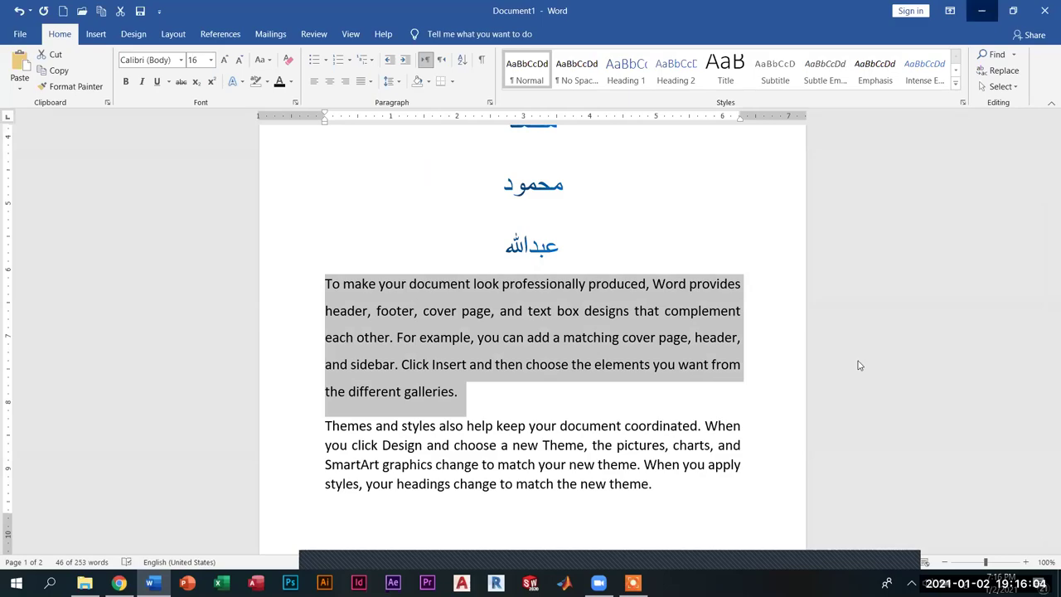
key(super+d)
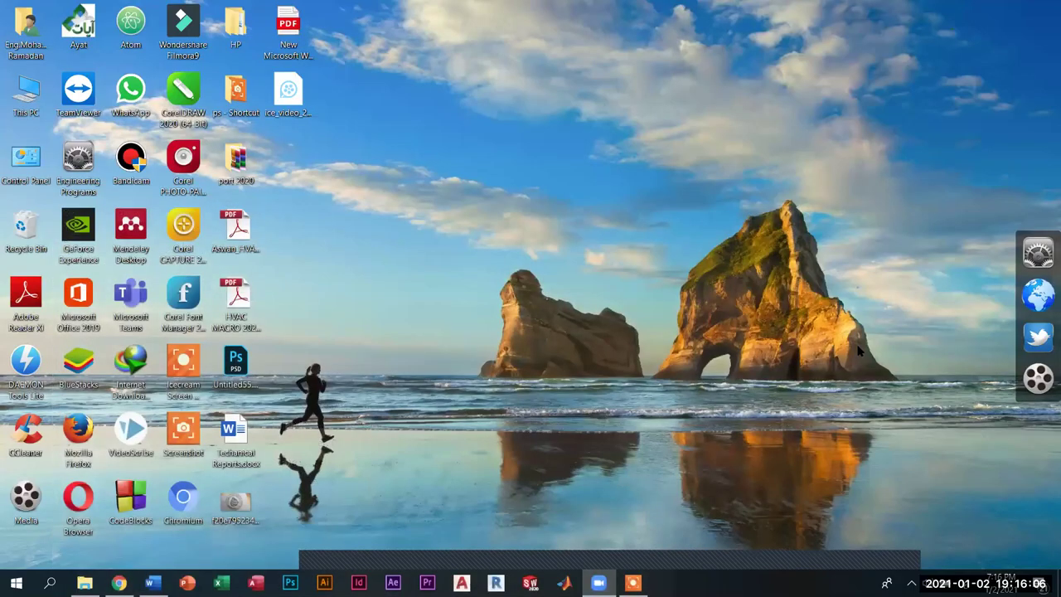
Restore Word and raise the 'To make your document' paragraph's Before text indent to 1.3"
key(super+d)
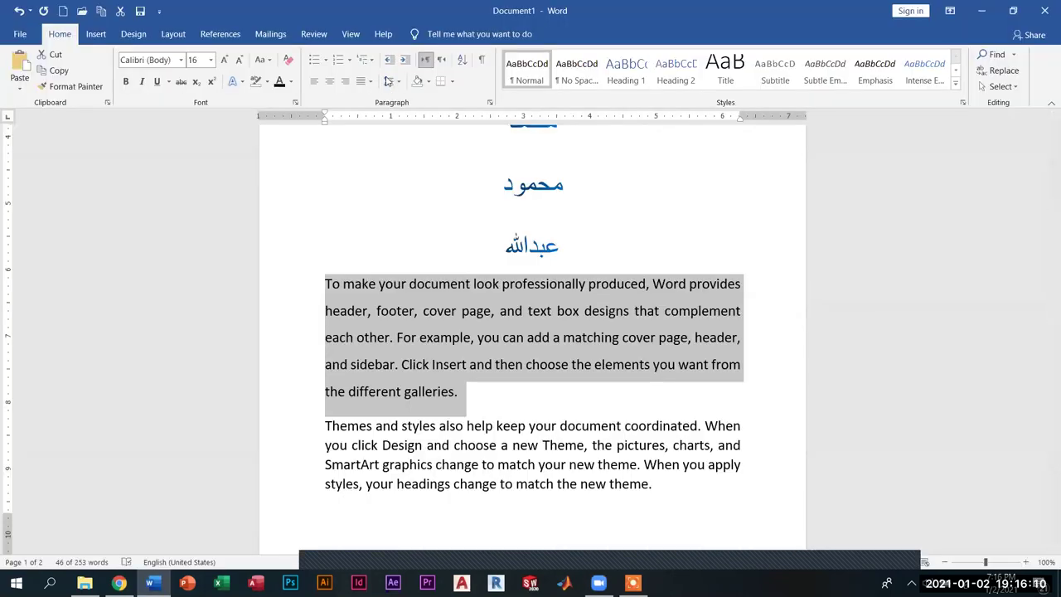
click(389, 81)
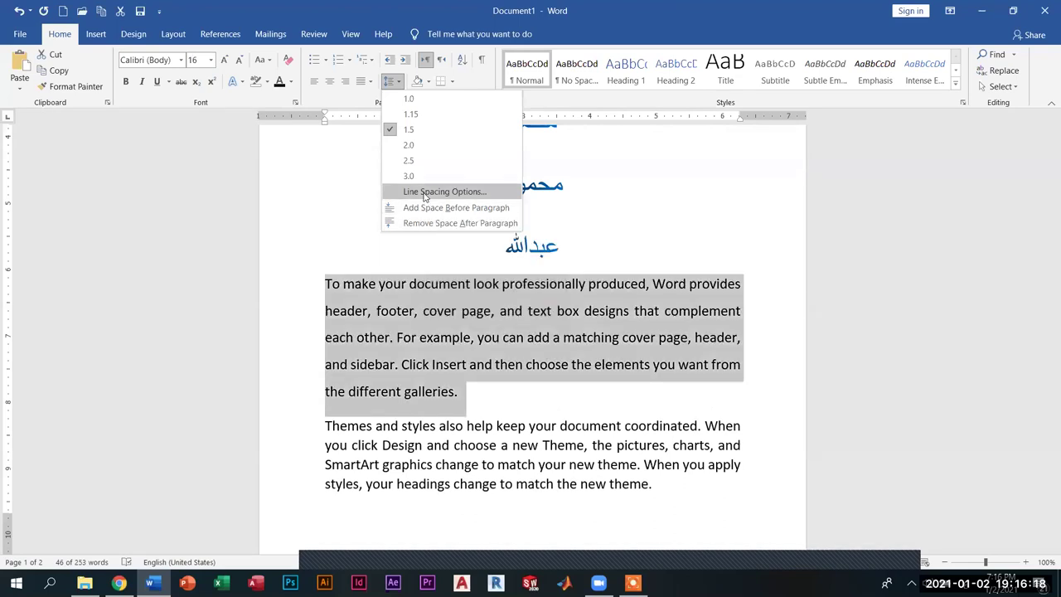
click(423, 194)
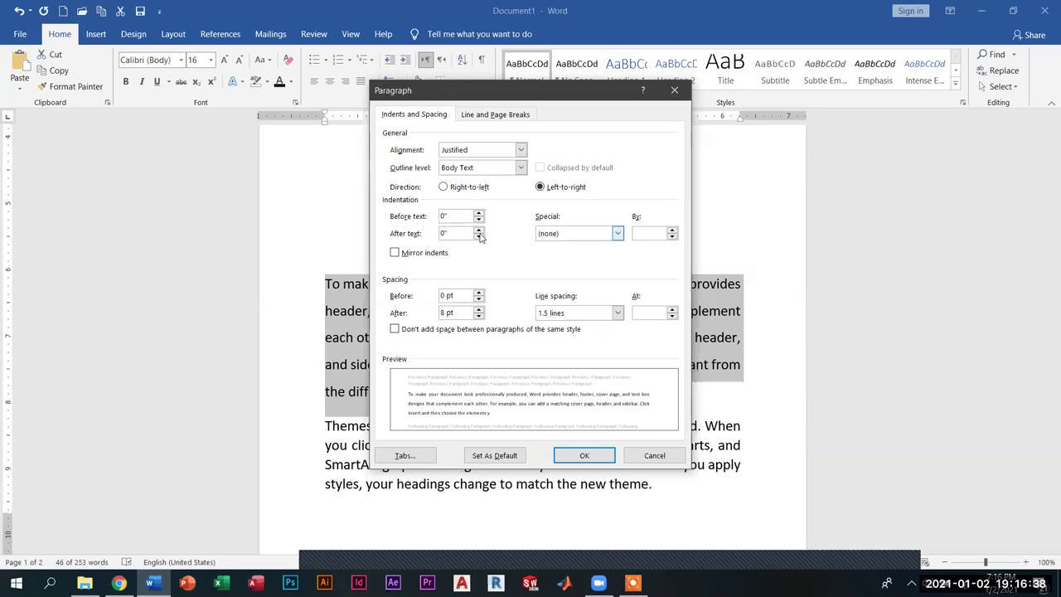
double_click(442, 217)
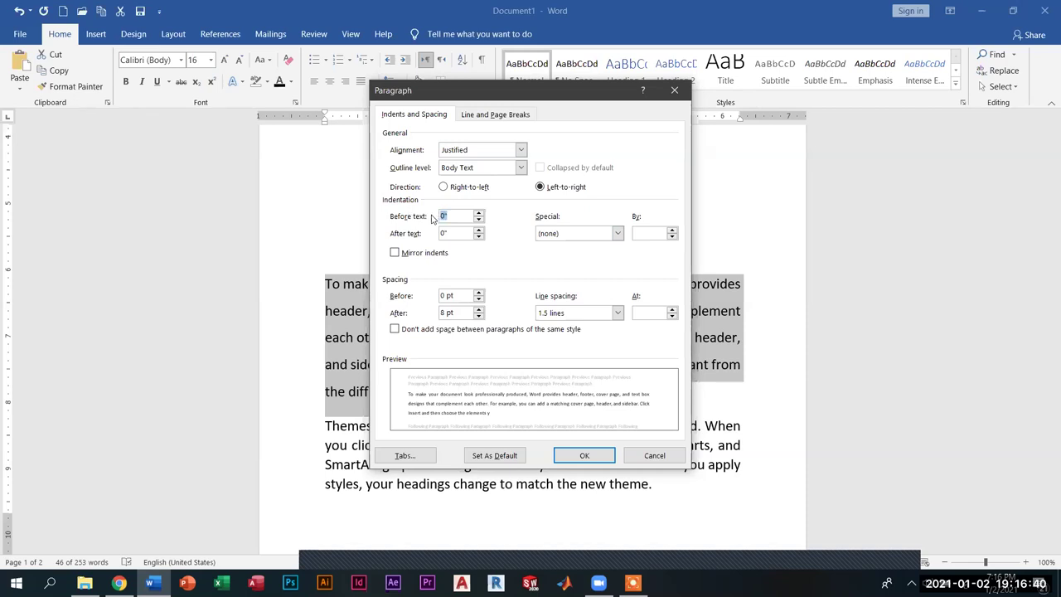
click(479, 213)
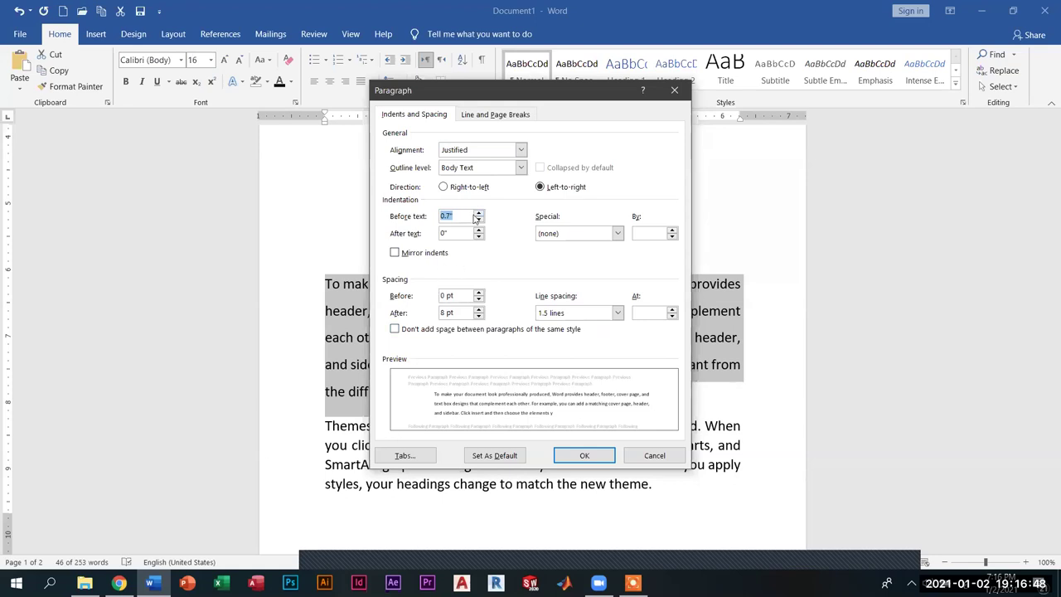
click(584, 455)
key(Down)
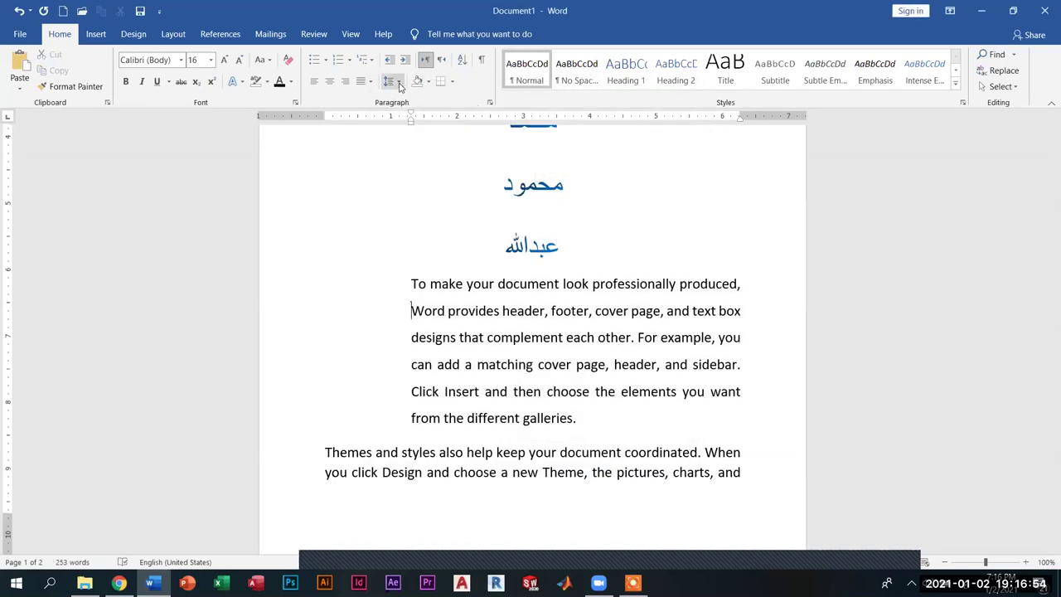
Set the paragraph's left indent to 0" and its right indent to 2.5"
click(390, 81)
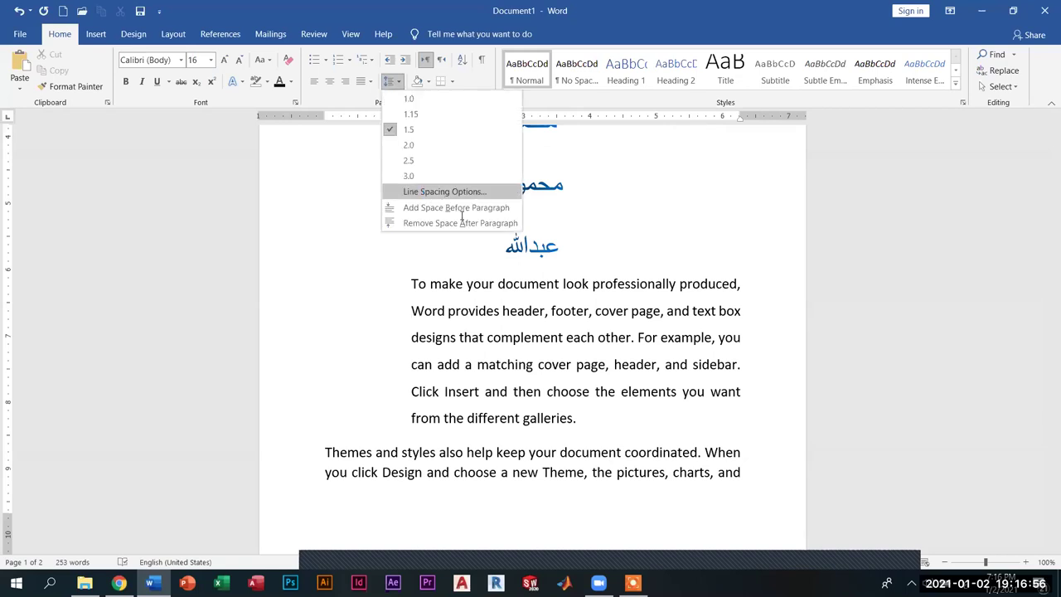
click(425, 190)
click(480, 217)
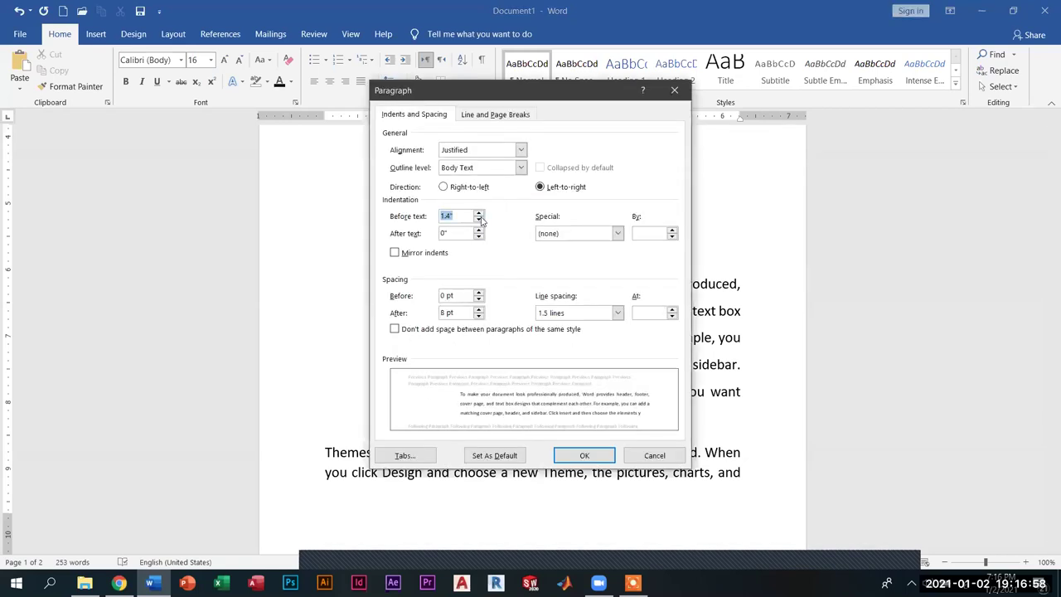
drag(480, 218, 479, 216)
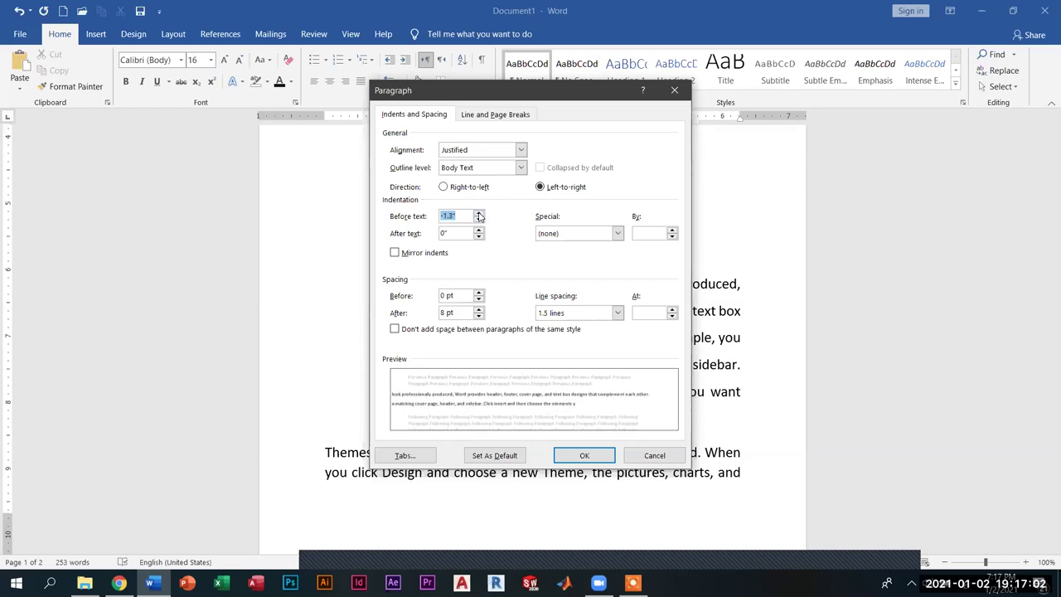
click(479, 224)
click(479, 223)
click(478, 222)
click(476, 229)
text(2.5)
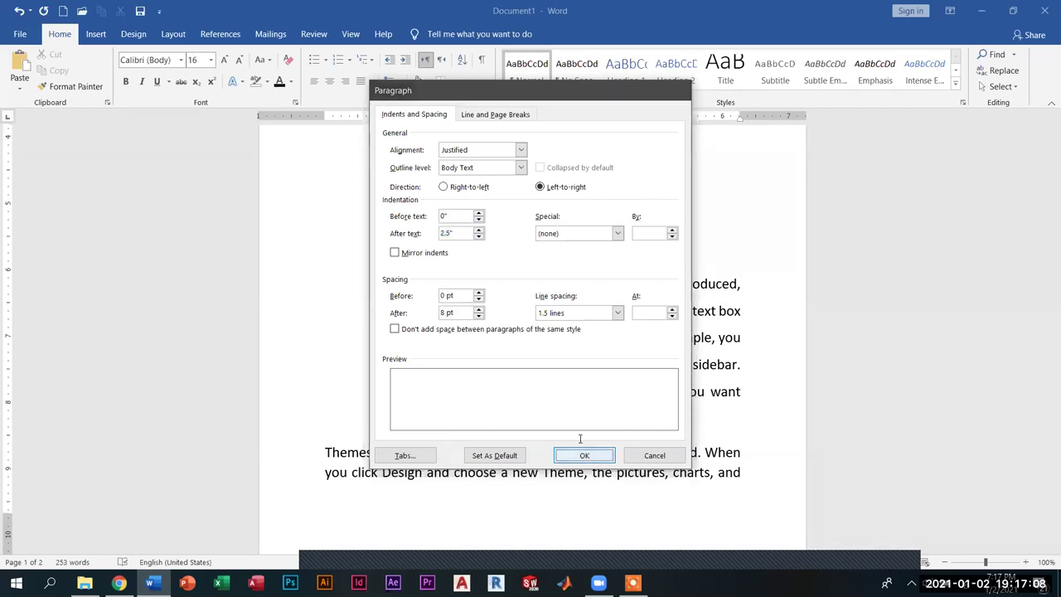
click(583, 455)
Undo the 2.5" right indent so the paragraph runs margin to margin
drag(529, 493, 644, 415)
click(650, 406)
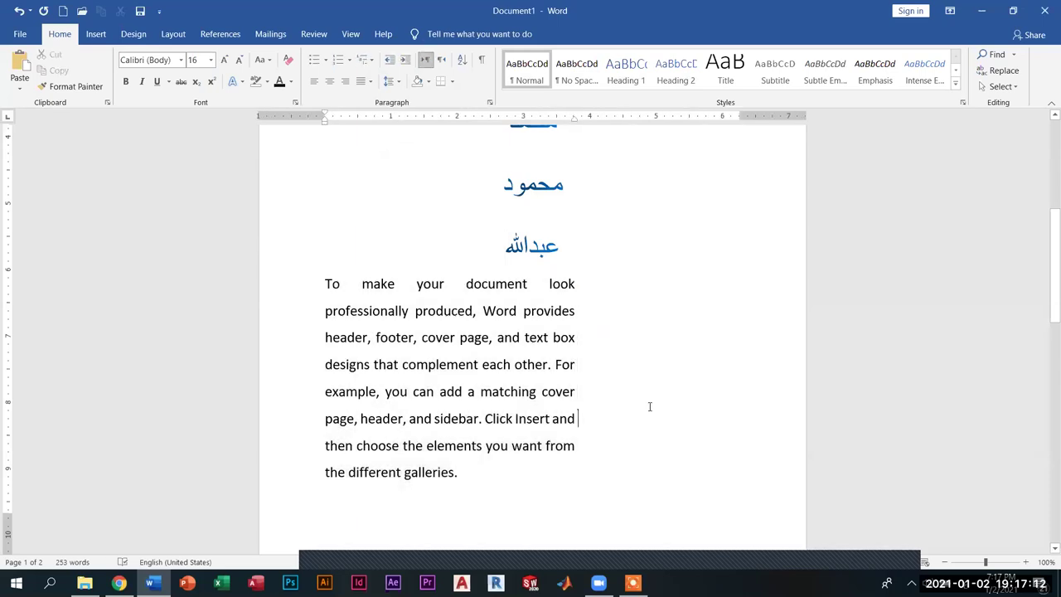
key(ctrl+z)
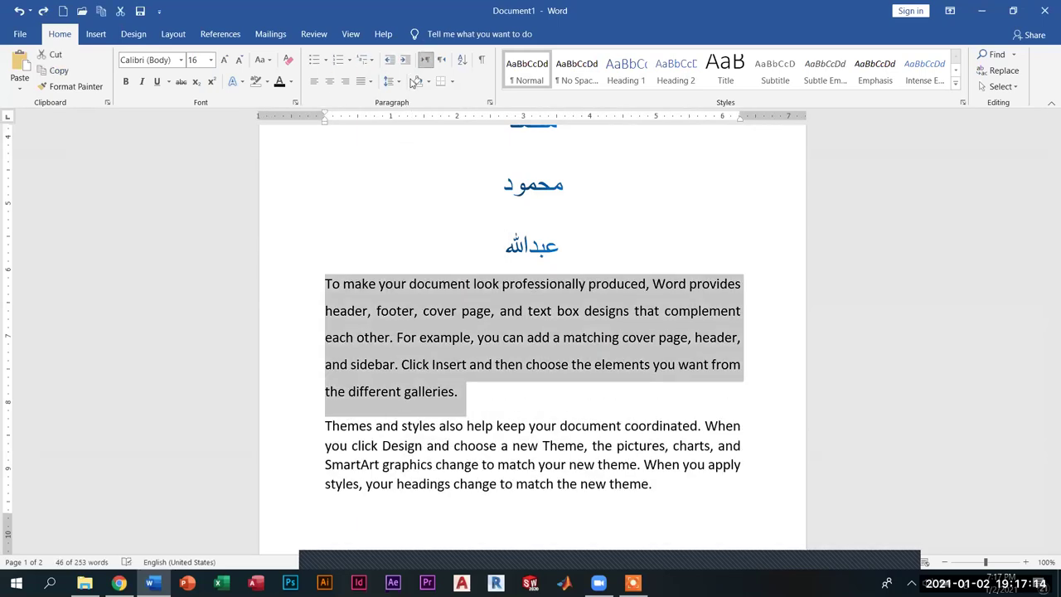
Try 24 pt space before in the paragraph settings, then cancel without changes
click(390, 80)
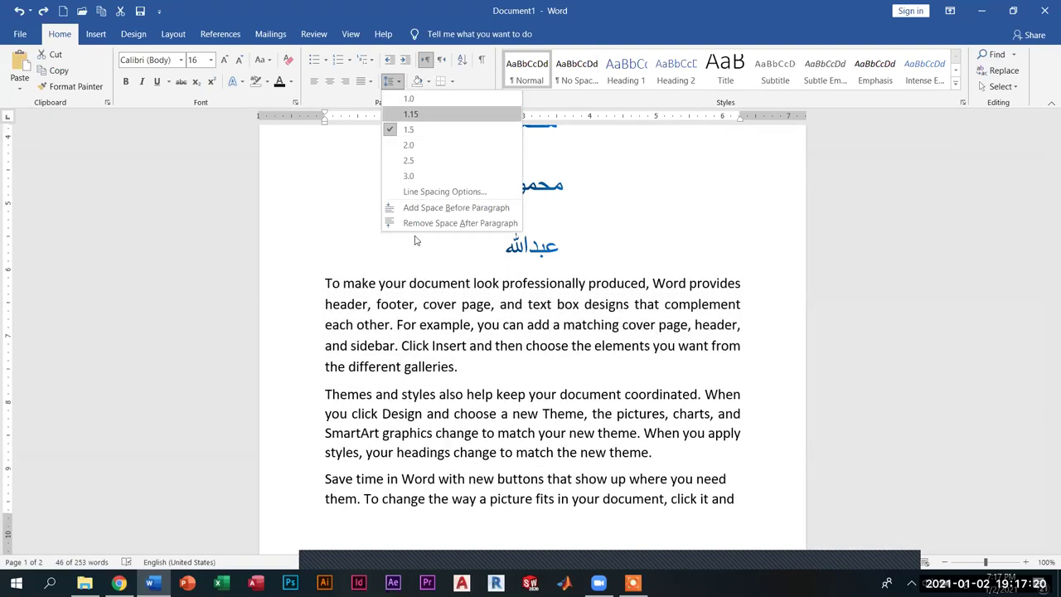
key(l)
click(618, 235)
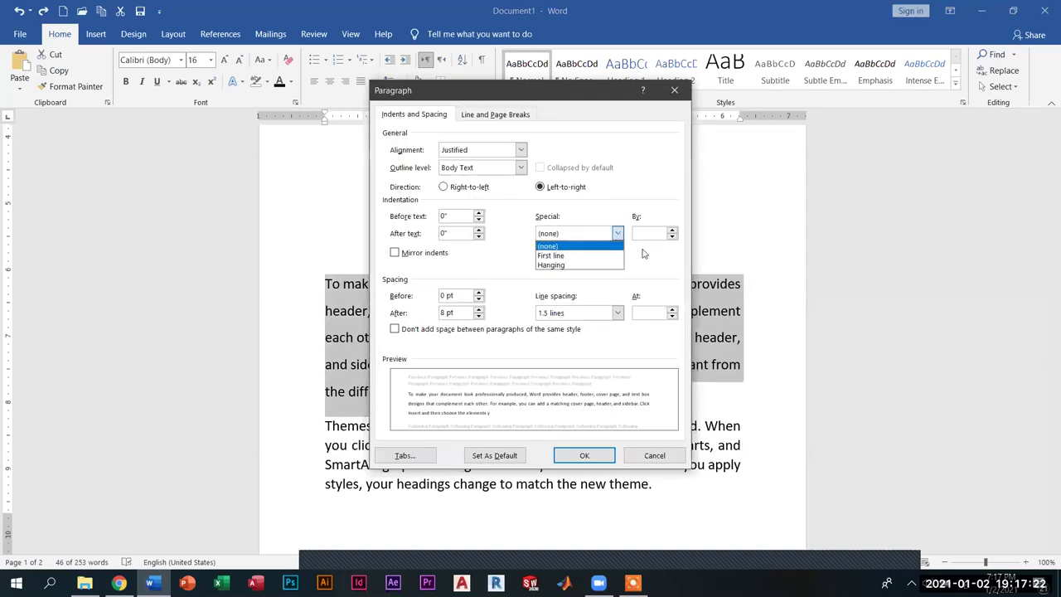
click(404, 283)
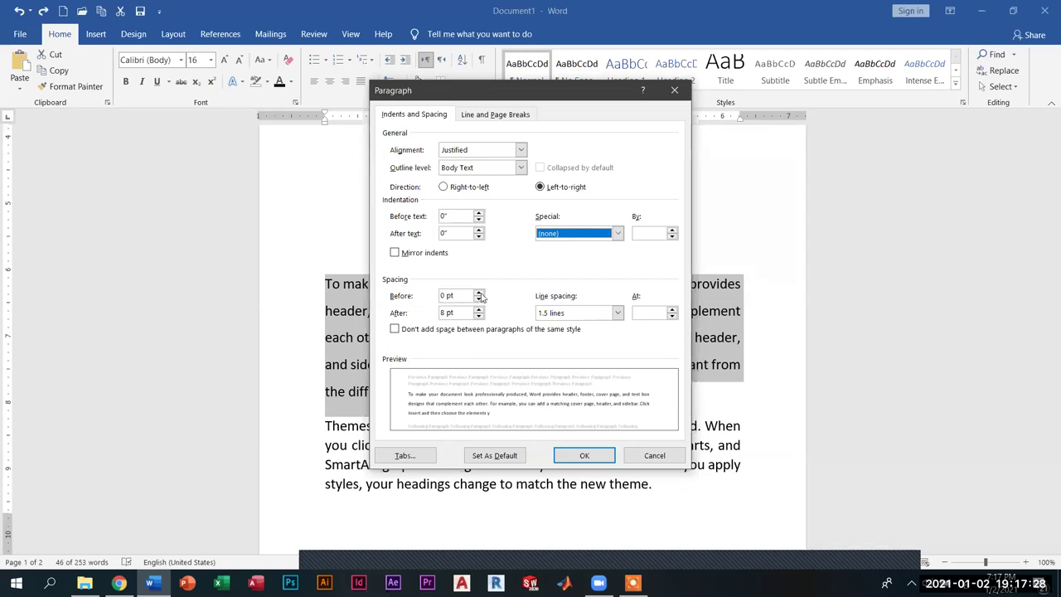
key(alt+b)
key(Up)
key(Up)
key(Up)
key(Up)
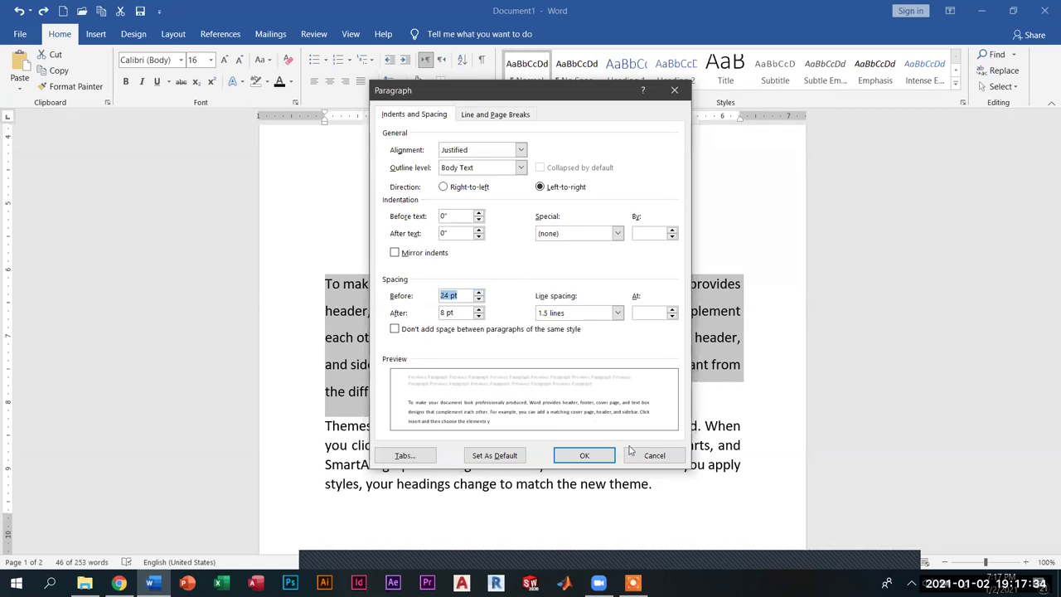
click(653, 455)
Select the 'Themes and styles' paragraph
mouse_move(219, 489)
mouse_down()
mouse_move(224, 308)
mouse_move(238, 285)
mouse_up()
click(492, 411)
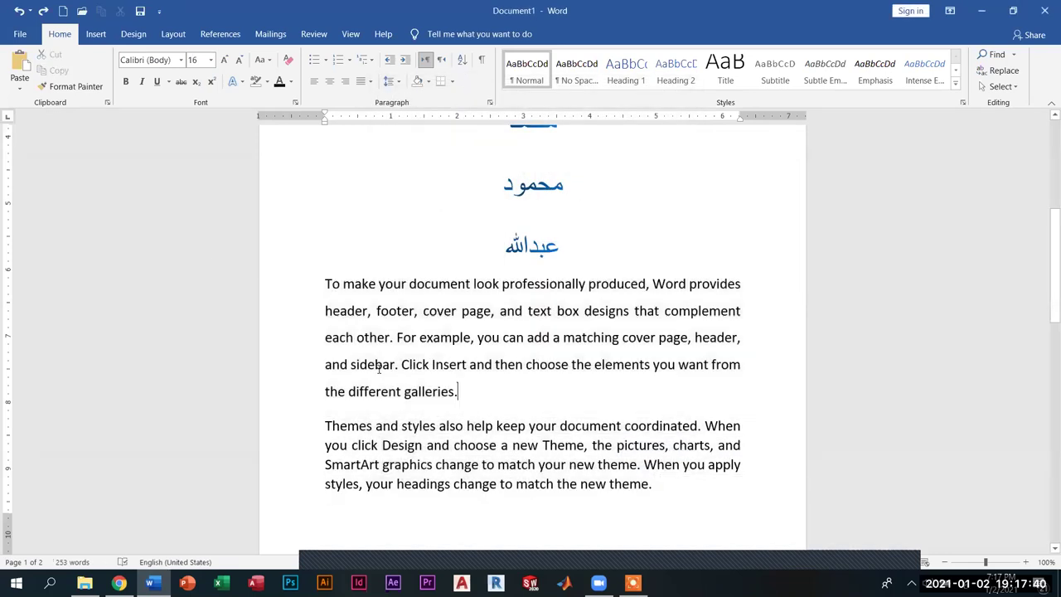
triple_click(318, 286)
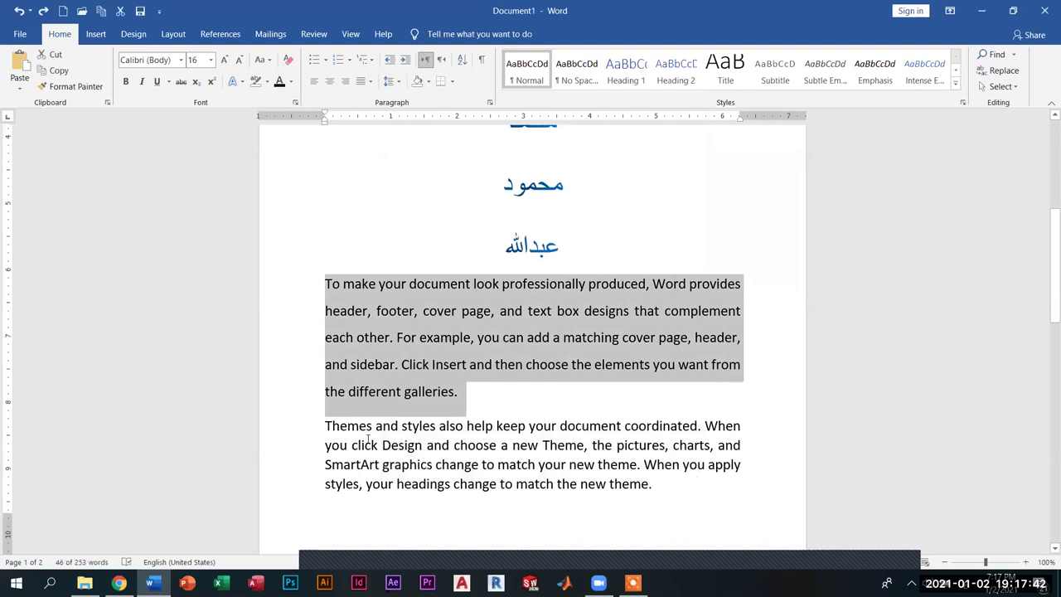
drag(683, 500, 285, 417)
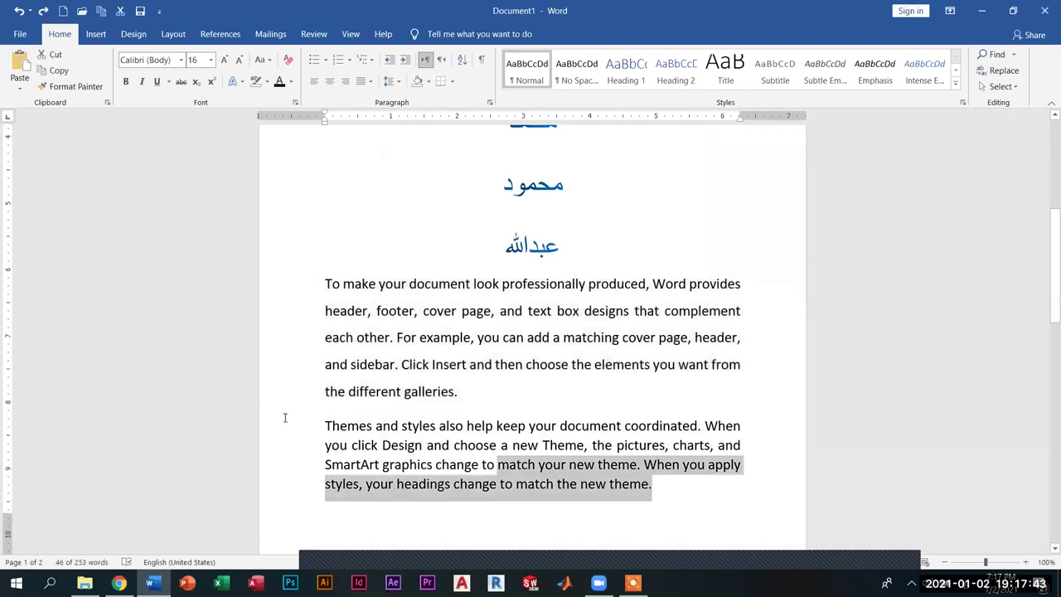
click(399, 82)
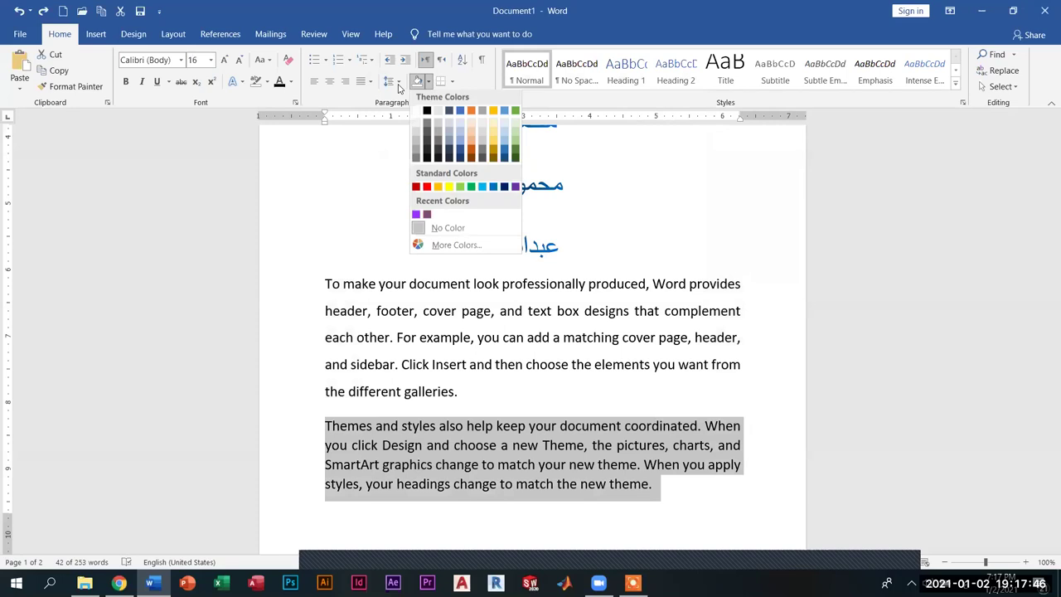
click(418, 192)
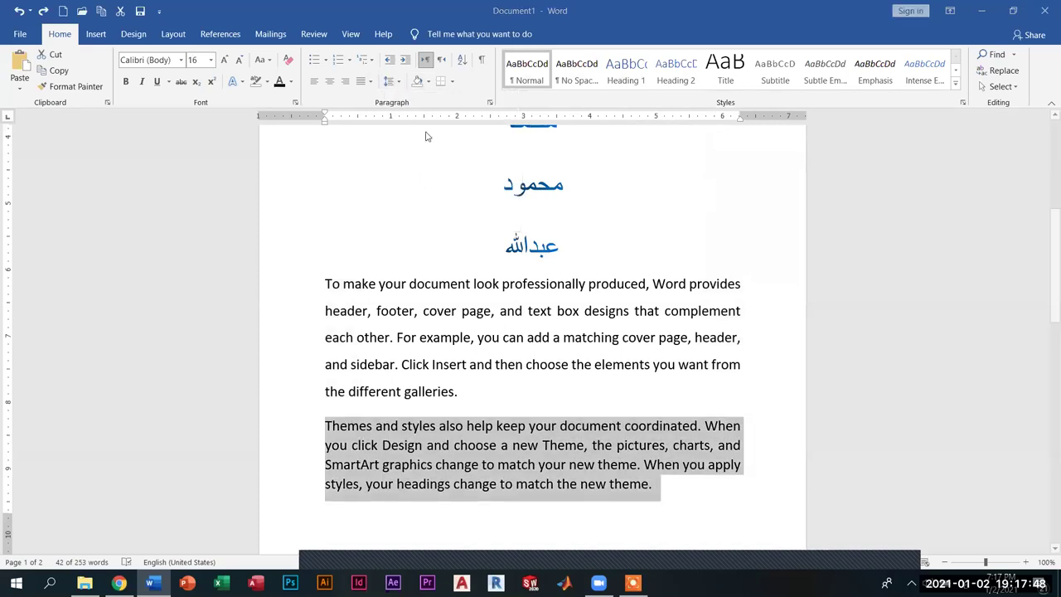
click(479, 292)
click(480, 293)
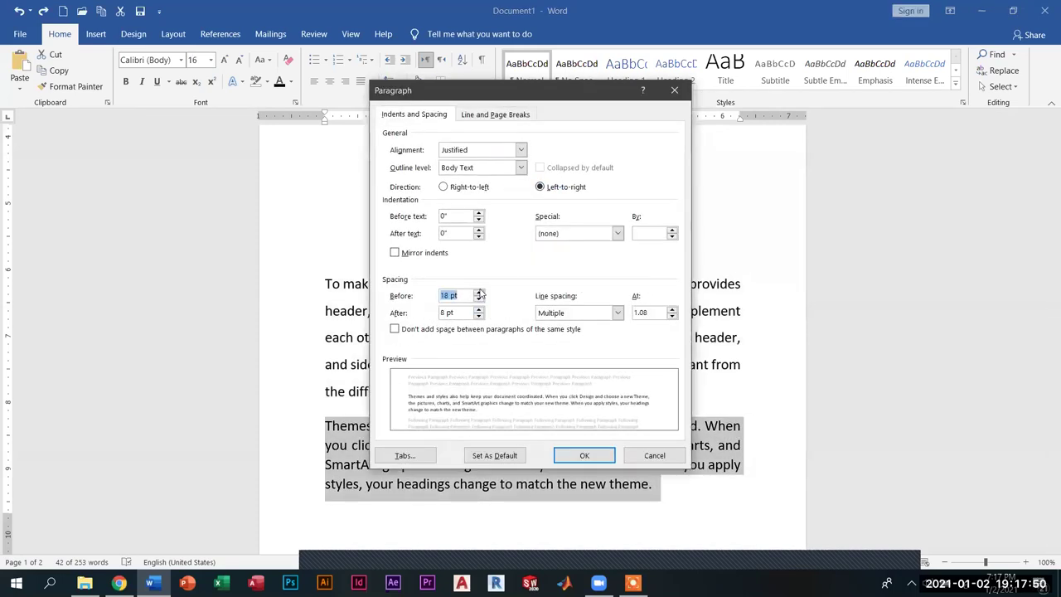
click(479, 293)
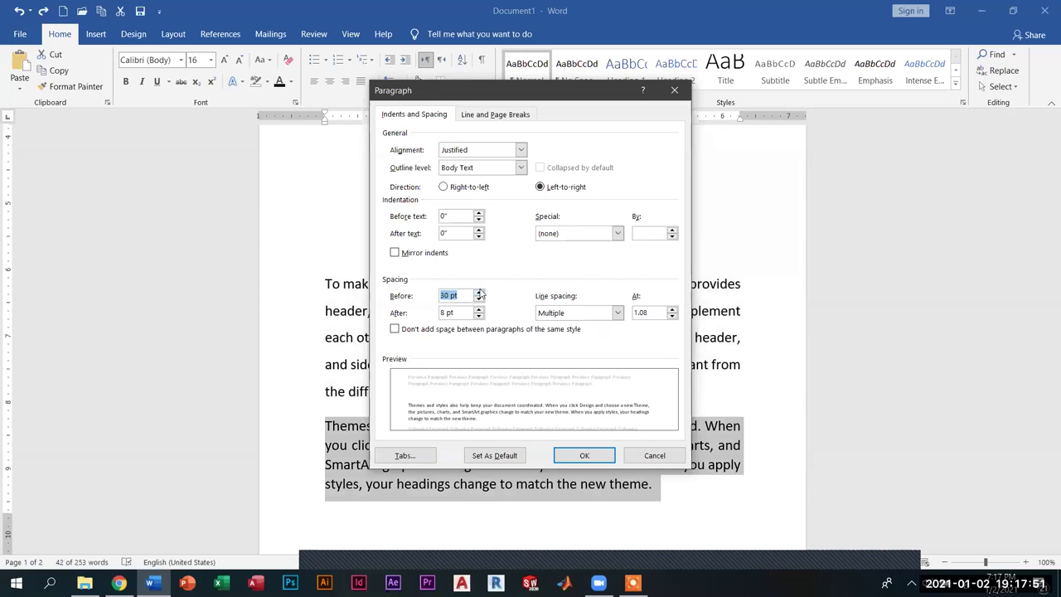
click(571, 457)
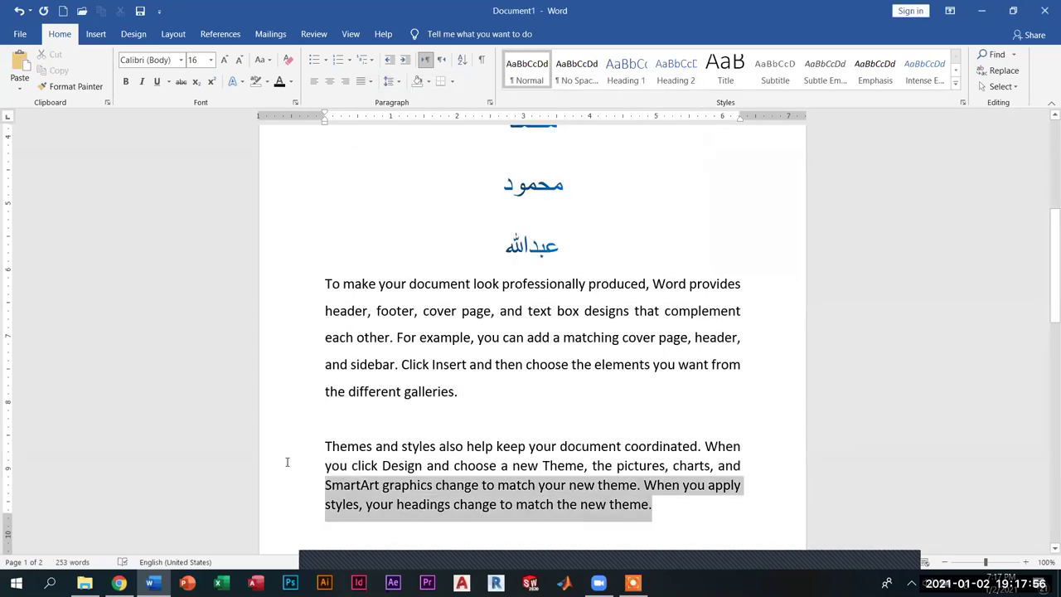
drag(685, 513, 297, 284)
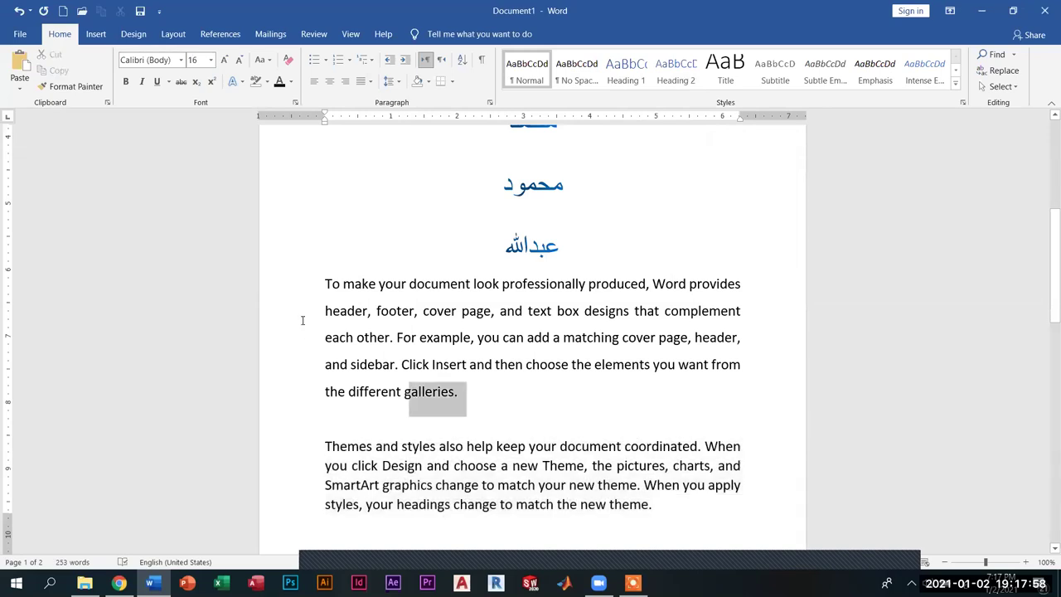
click(390, 81)
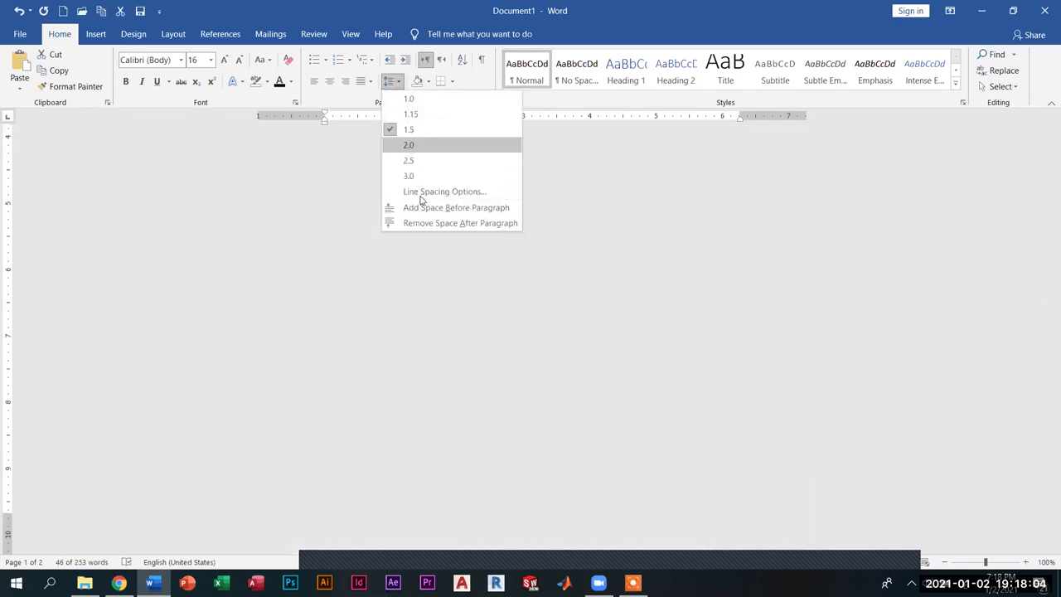
click(420, 193)
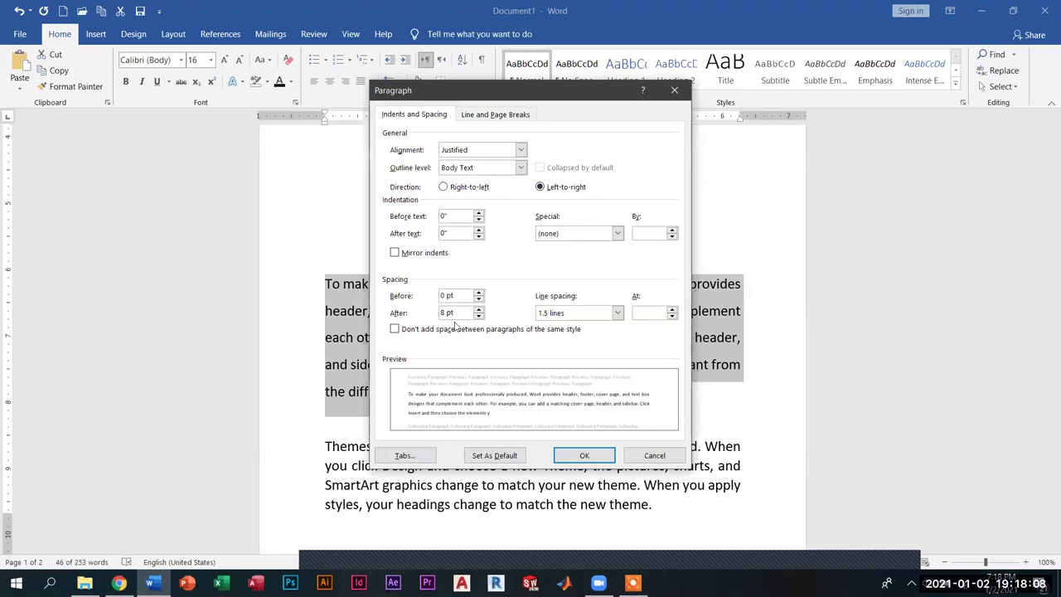
click(479, 310)
click(479, 309)
click(479, 310)
click(478, 309)
click(585, 456)
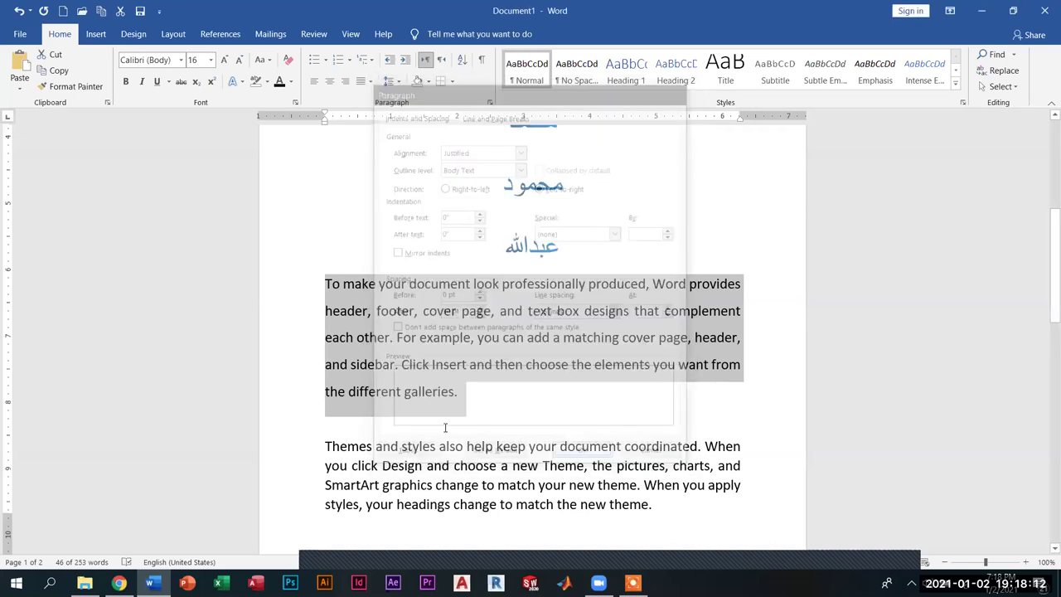
click(478, 400)
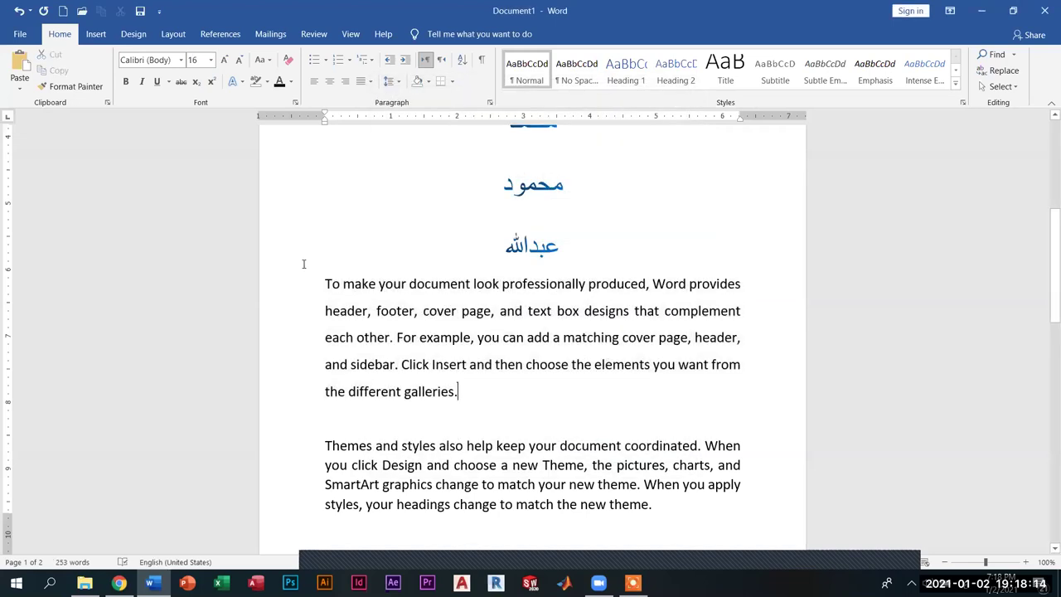
drag(304, 265, 490, 428)
click(474, 393)
double_click(303, 284)
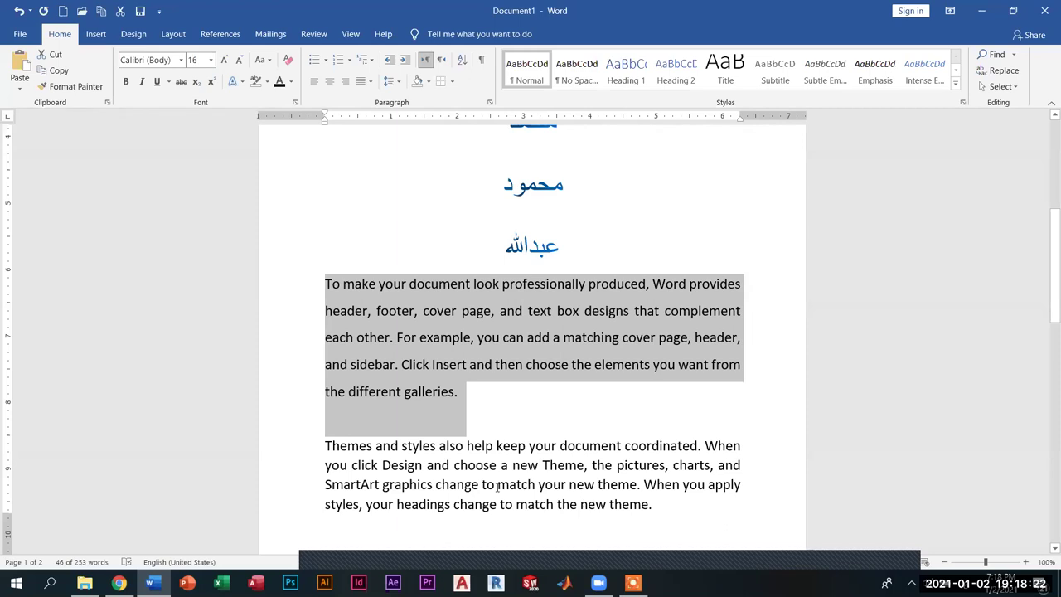
drag(652, 506, 344, 448)
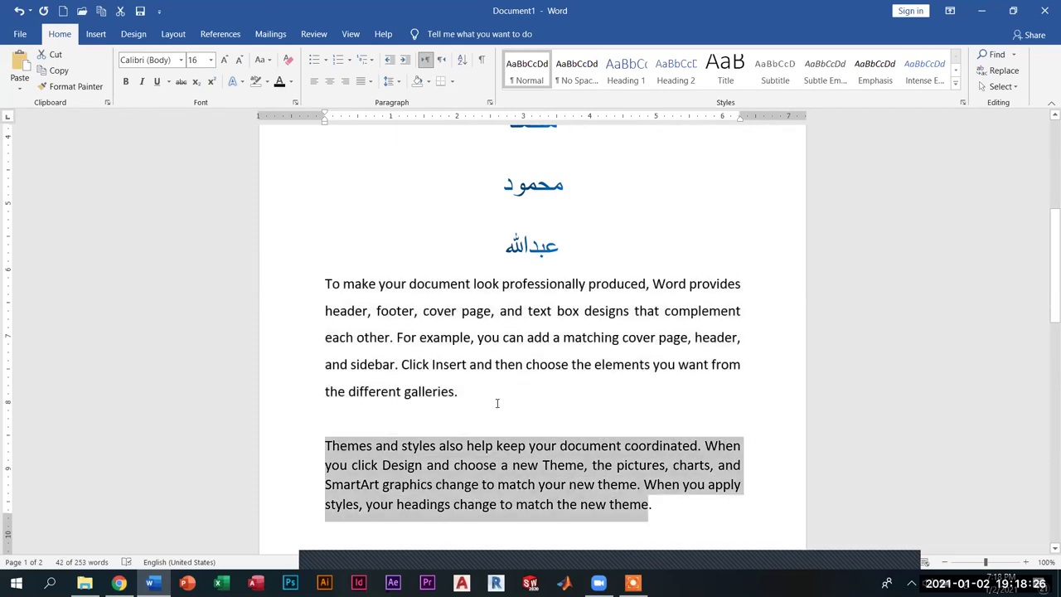
click(392, 81)
click(406, 192)
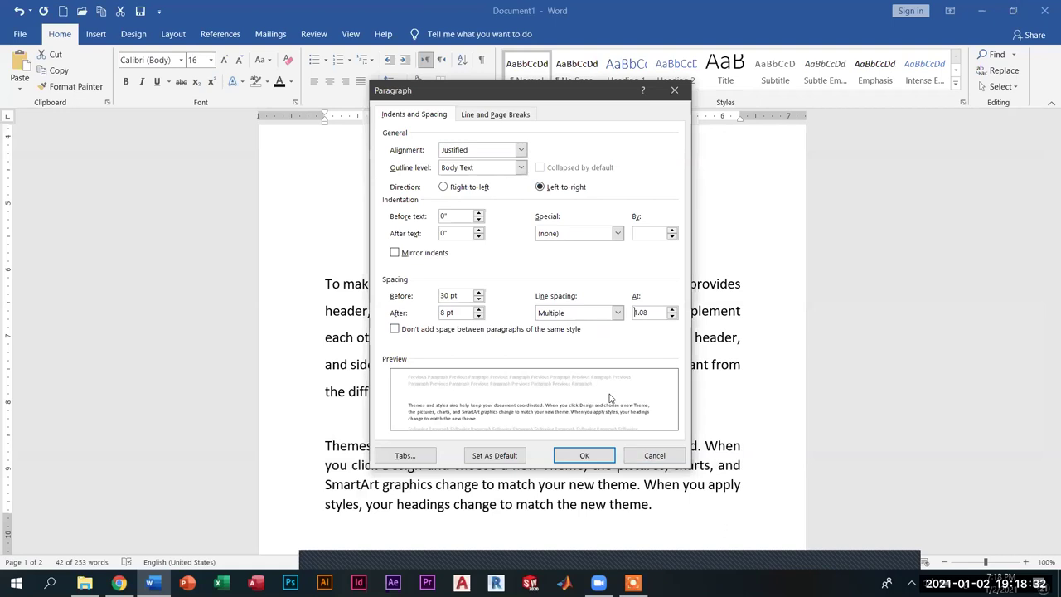
click(655, 455)
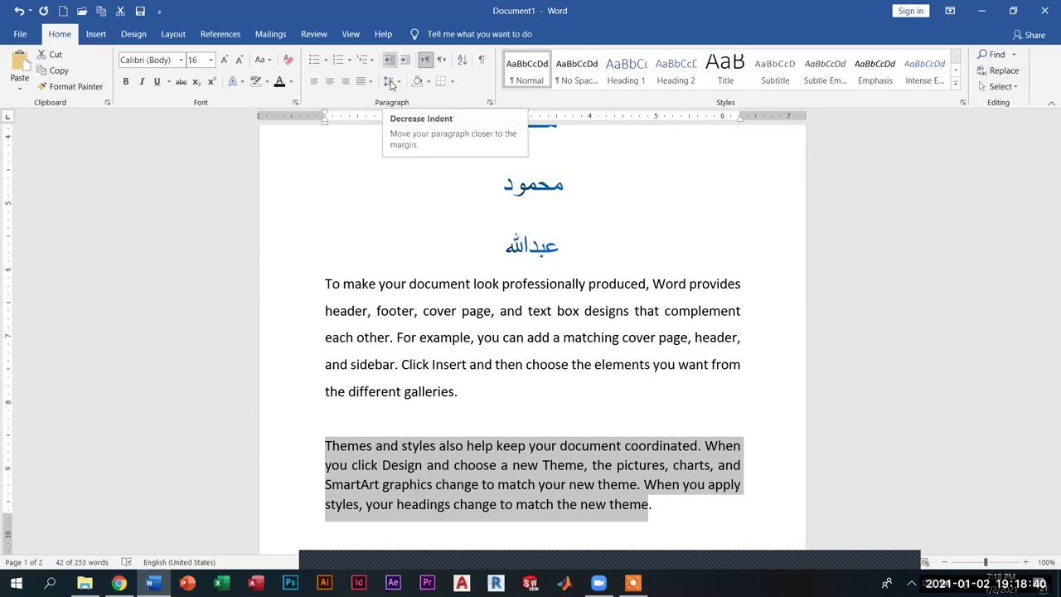
Decrease the indent, open and close the Paragraph dialog, then minimize Word
click(393, 67)
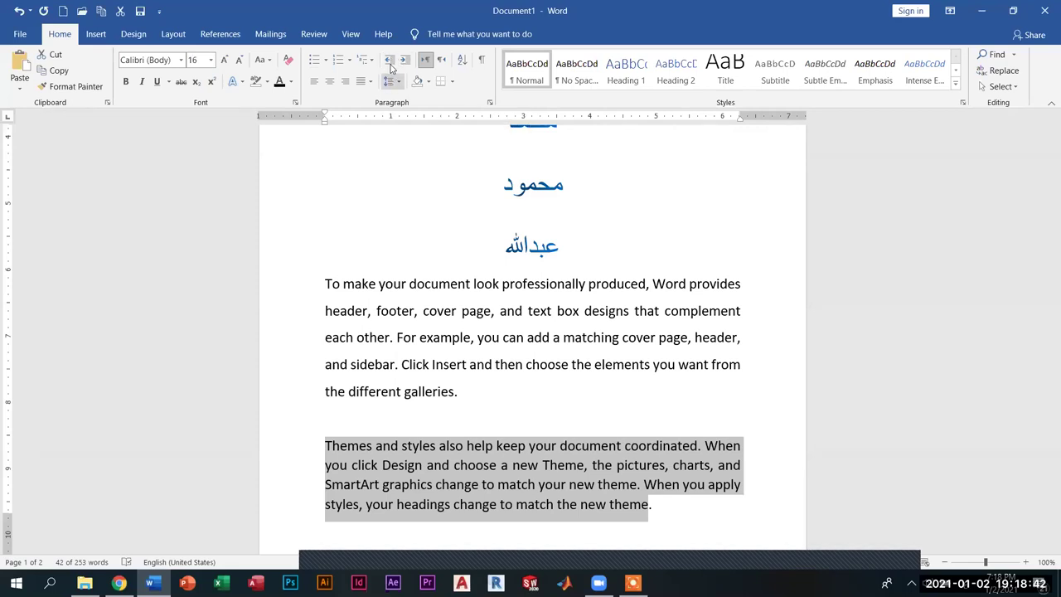
click(393, 67)
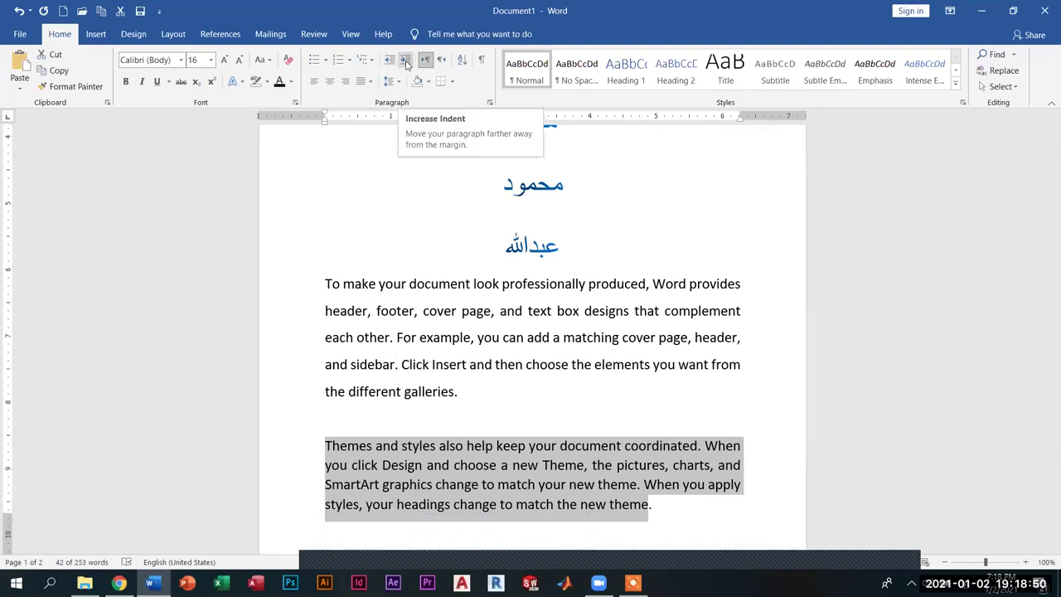
click(388, 80)
click(424, 191)
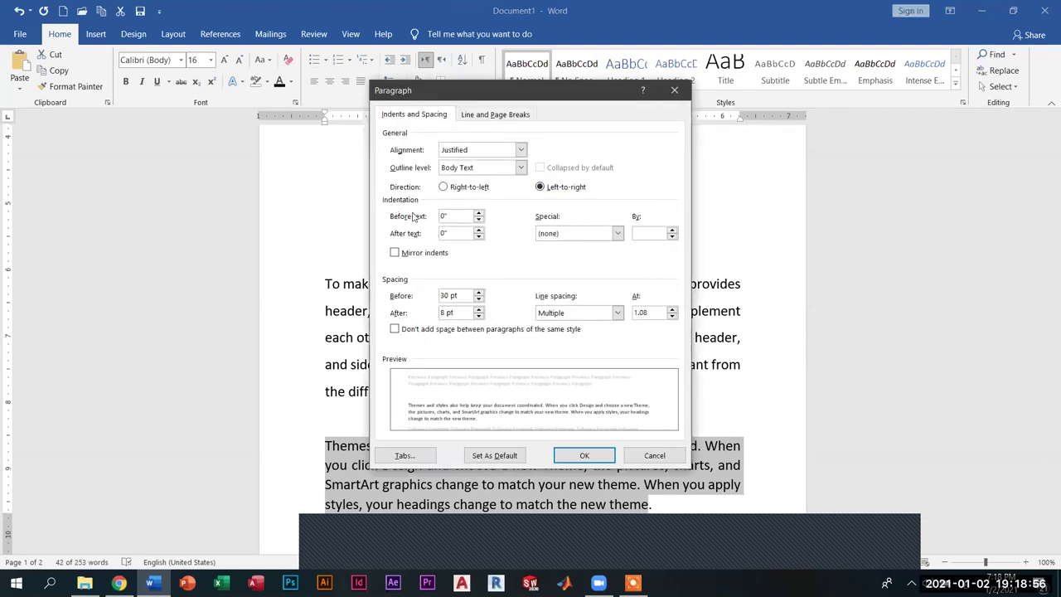
click(676, 91)
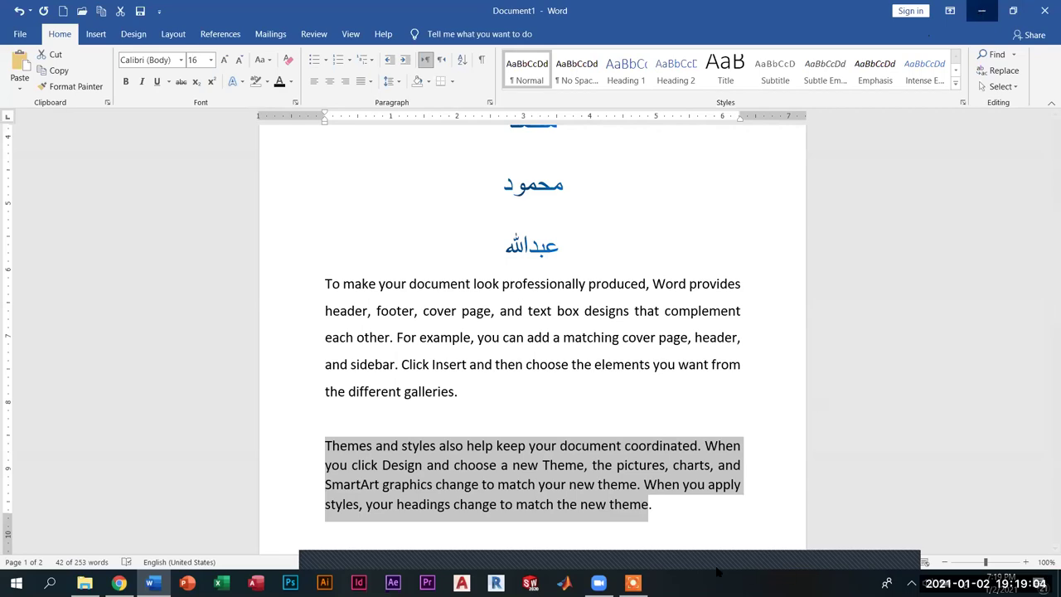
key(super+d)
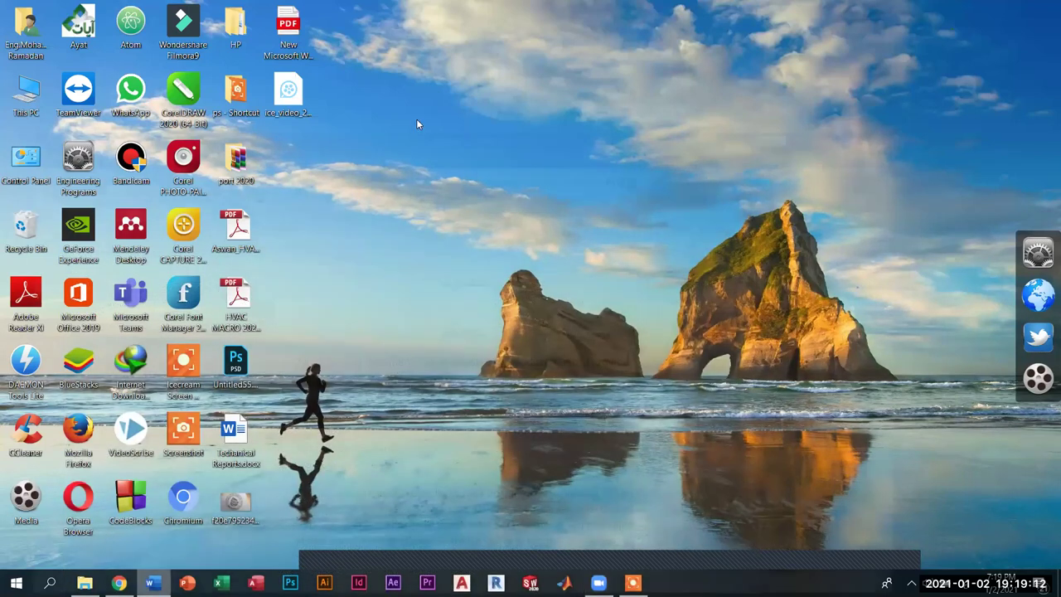
Restore Word, dismiss the Shading palette, and select the whole first paragraph
key(super+d)
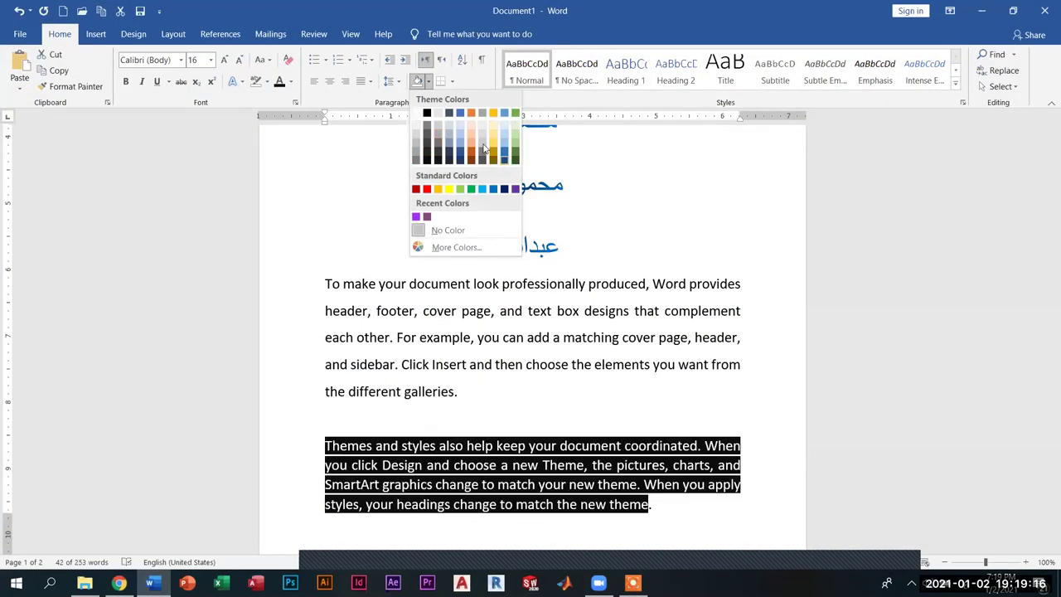
key(Escape)
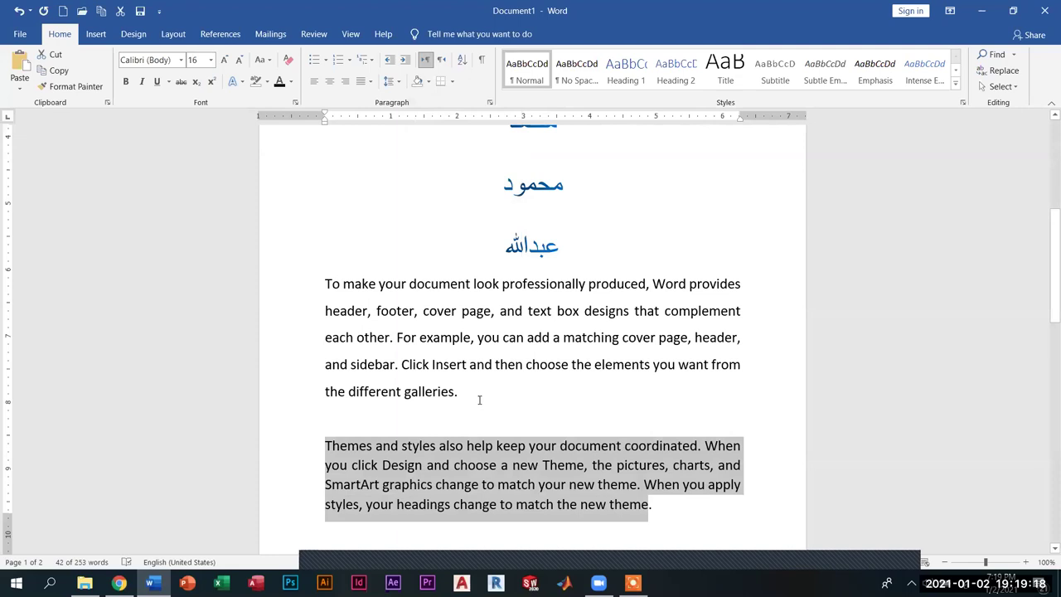
drag(291, 392, 290, 286)
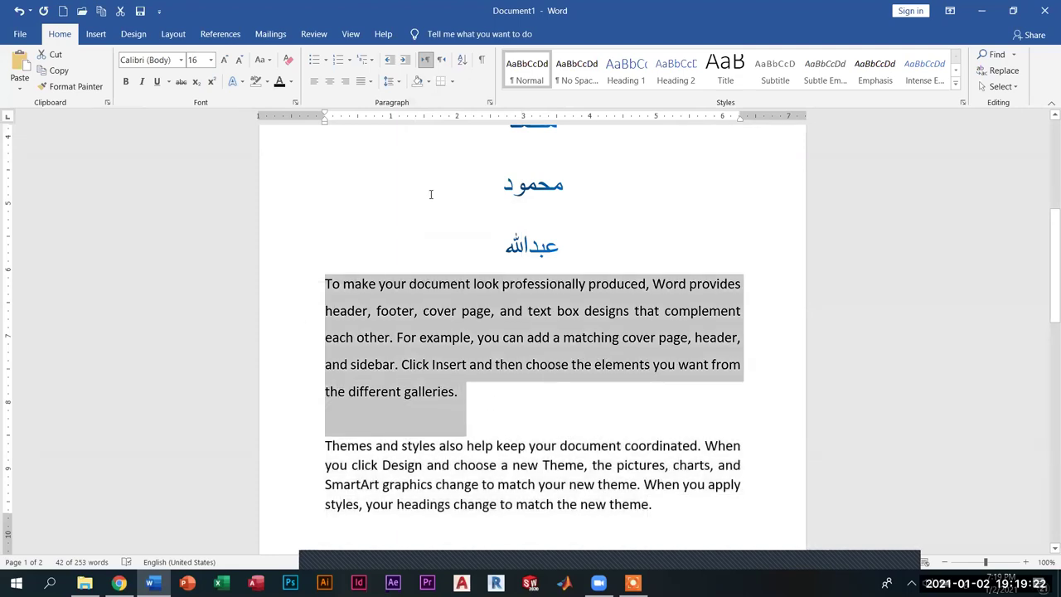
click(268, 81)
click(262, 101)
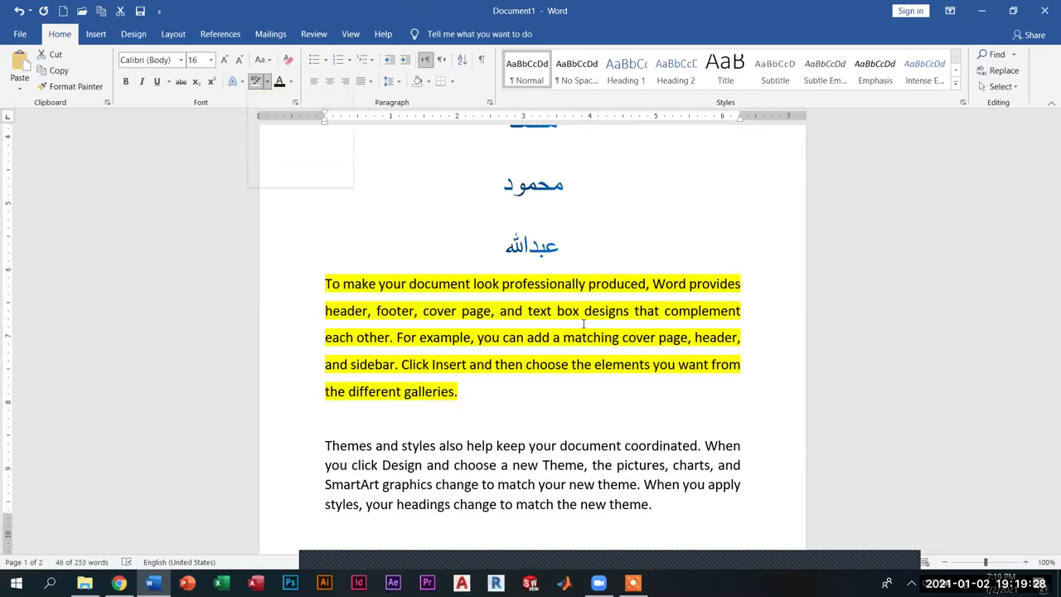
drag(477, 416, 322, 286)
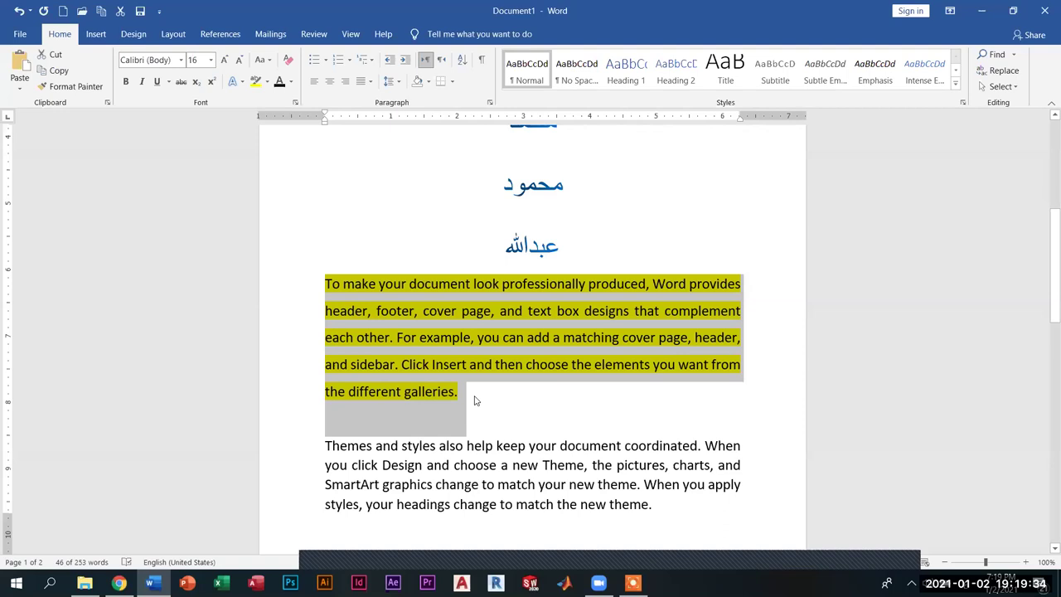
drag(475, 400, 328, 286)
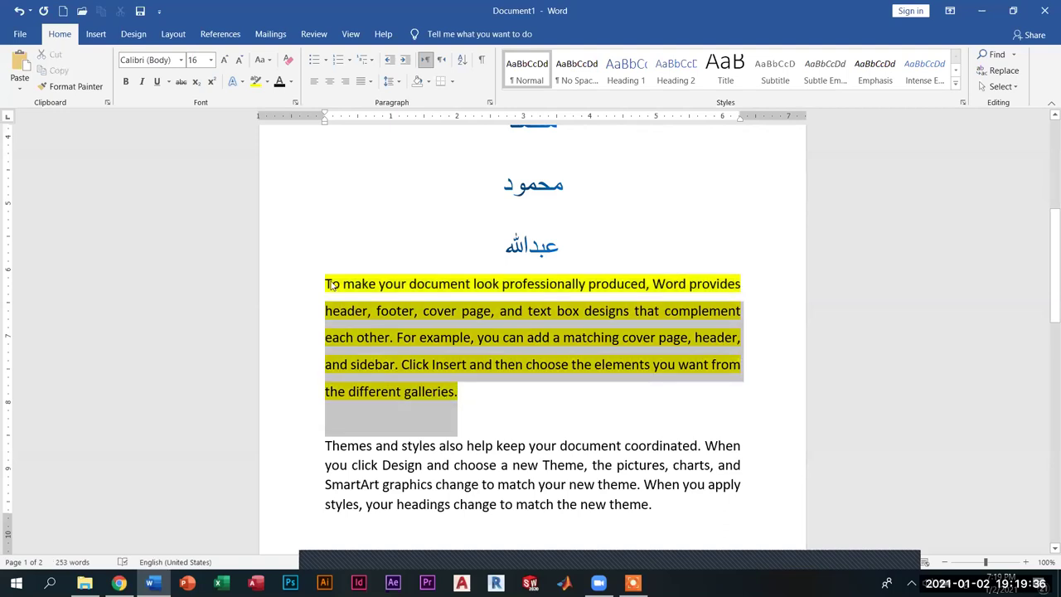
click(257, 80)
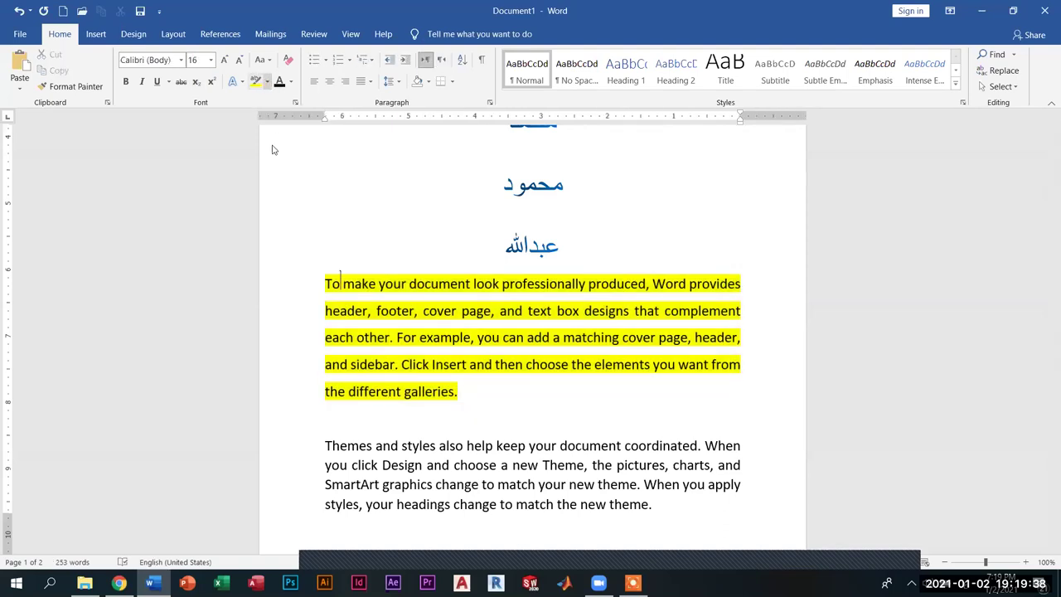
key(Escape)
key(Up)
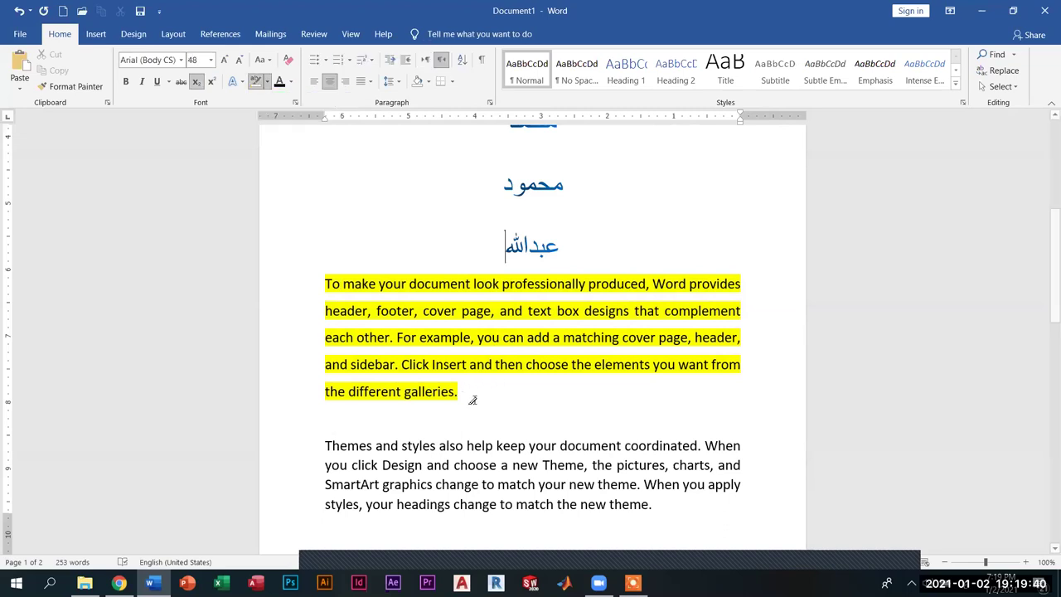
mouse_move(469, 393)
mouse_down()
mouse_move(305, 269)
mouse_move(466, 398)
mouse_up()
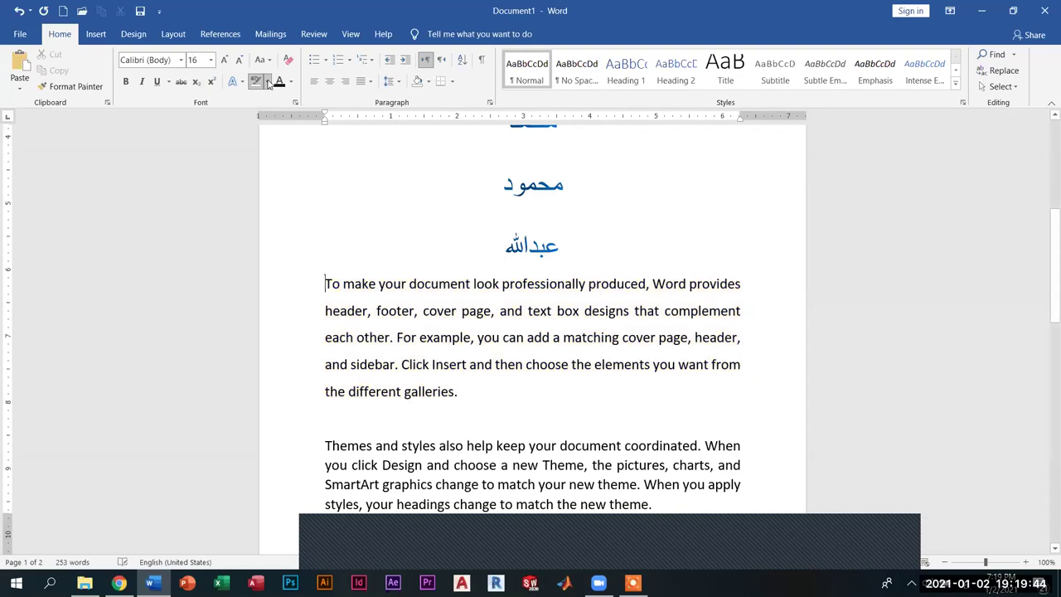
click(266, 80)
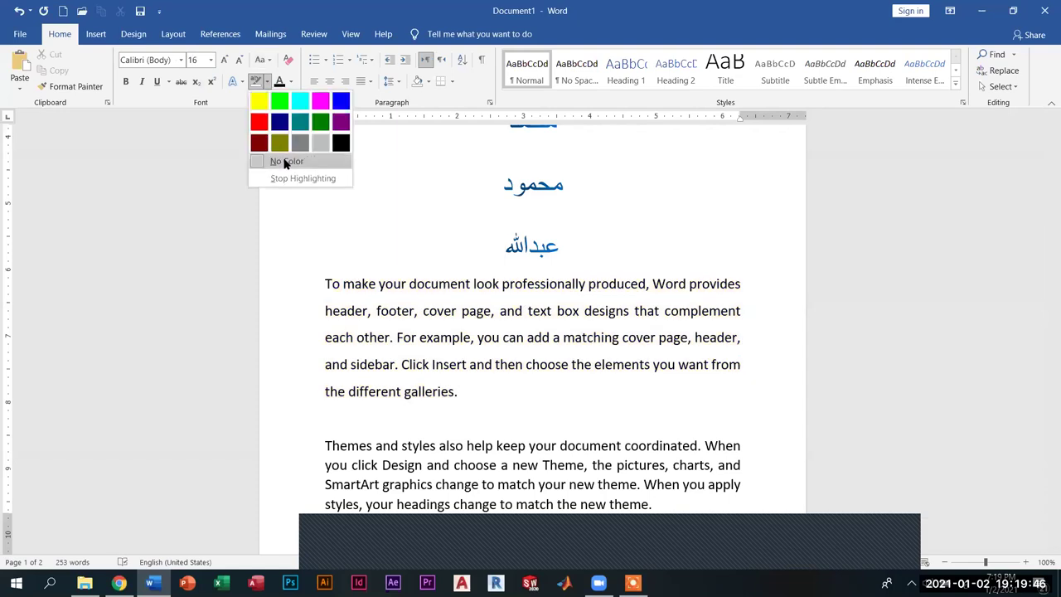
click(913, 472)
drag(464, 394, 403, 350)
drag(490, 400, 296, 278)
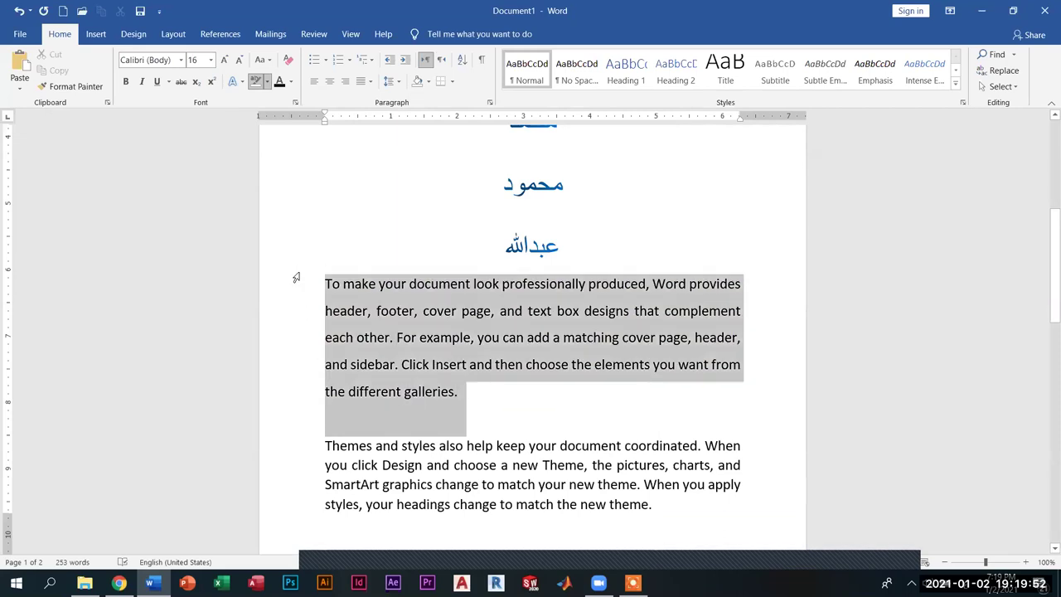
key(Escape)
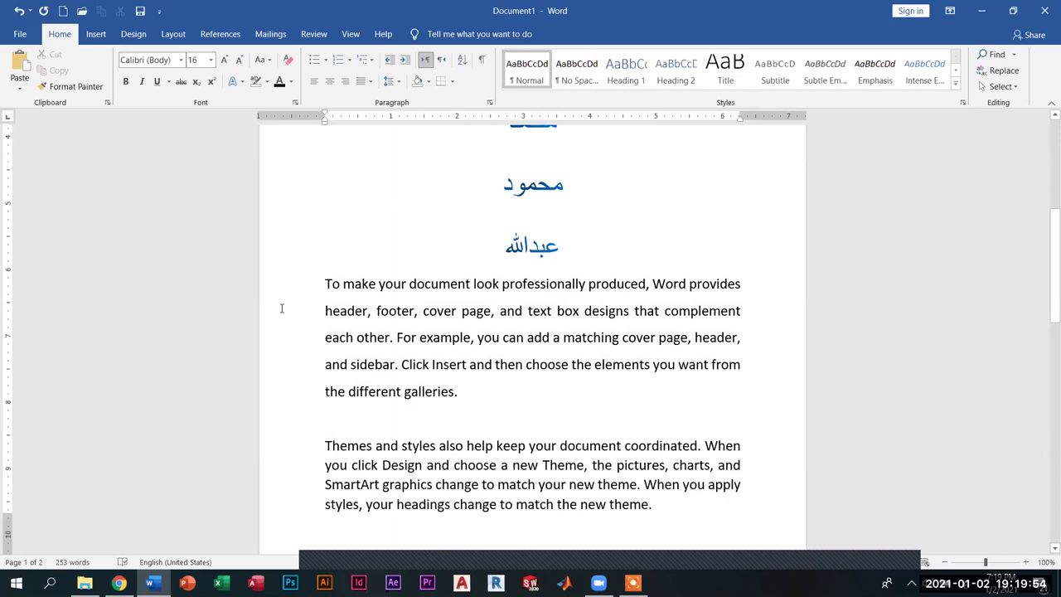
Shade the first paragraph and empty line below it orange
drag(498, 240, 464, 419)
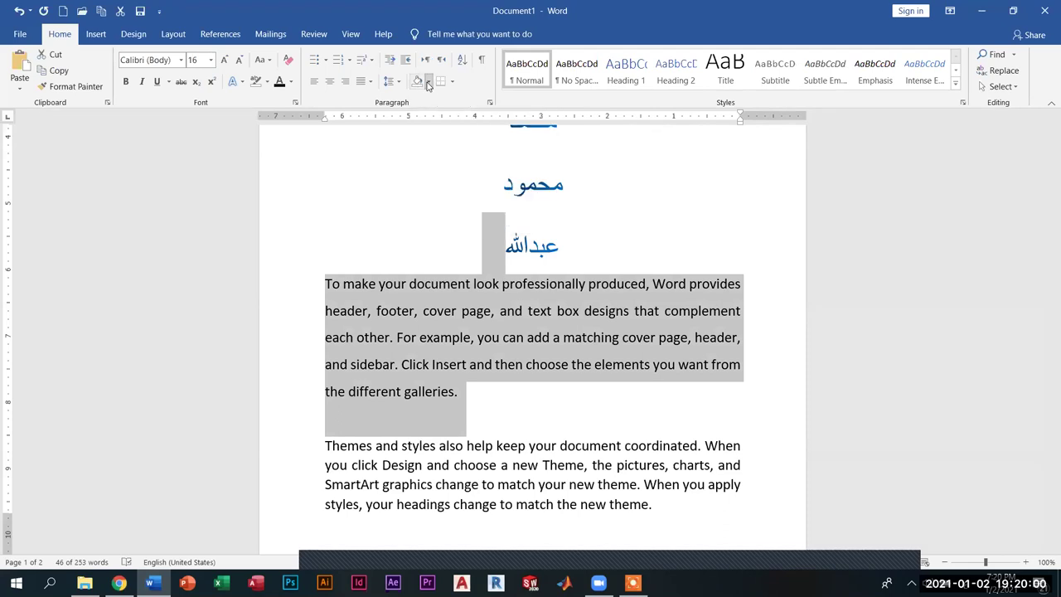
click(428, 83)
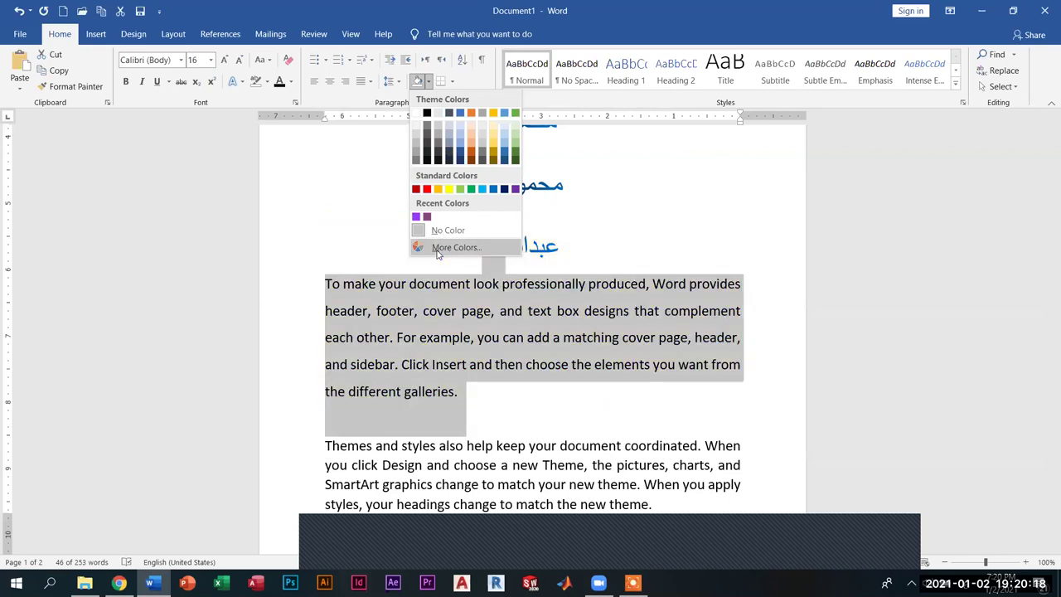
key(Return)
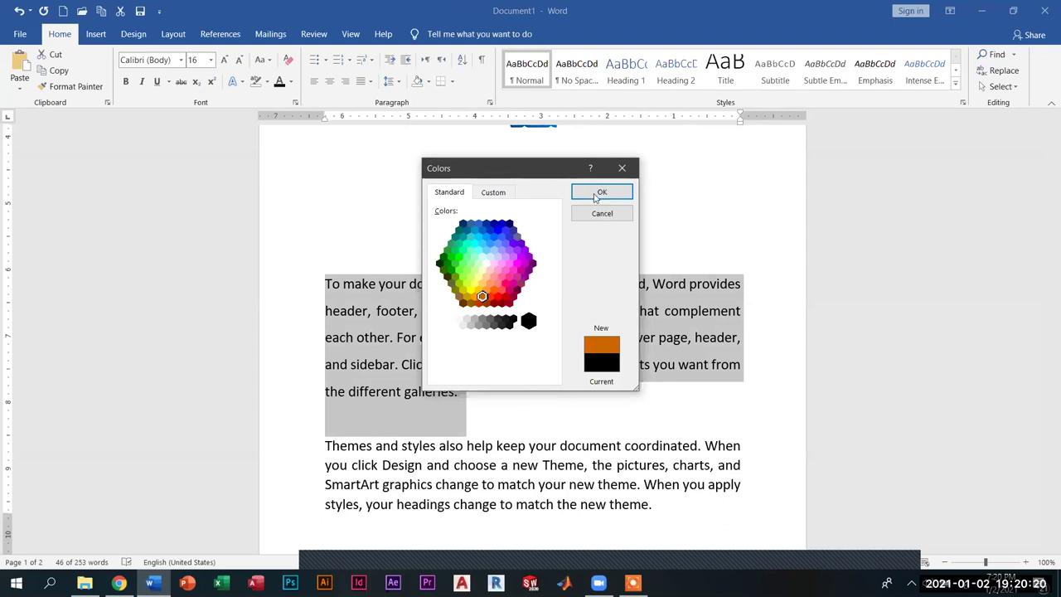
click(600, 193)
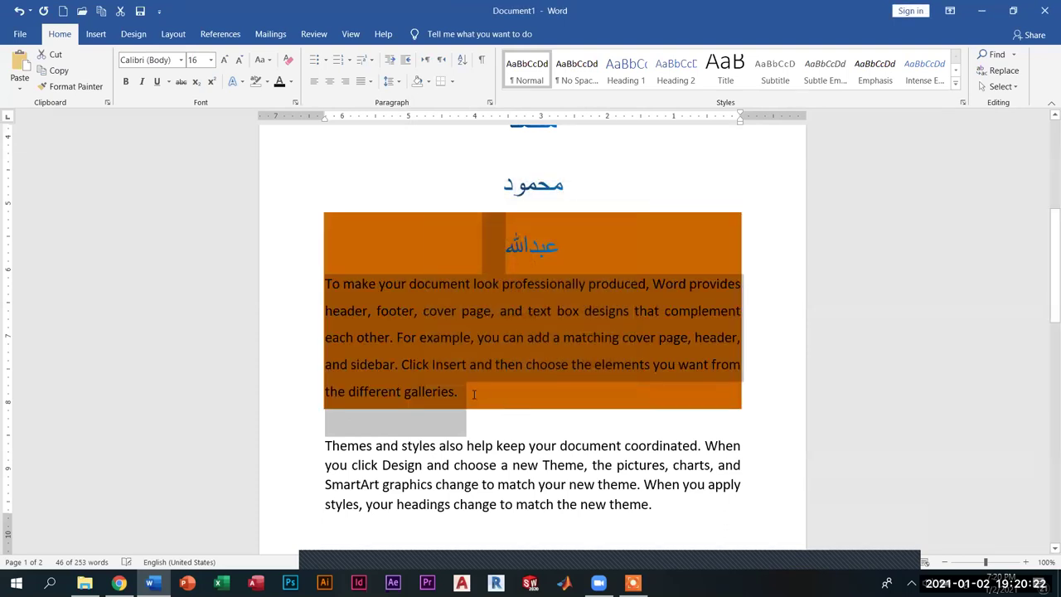
click(511, 404)
Undo the orange shading and switch the paragraph to left-to-right direction
key(ctrl+z)
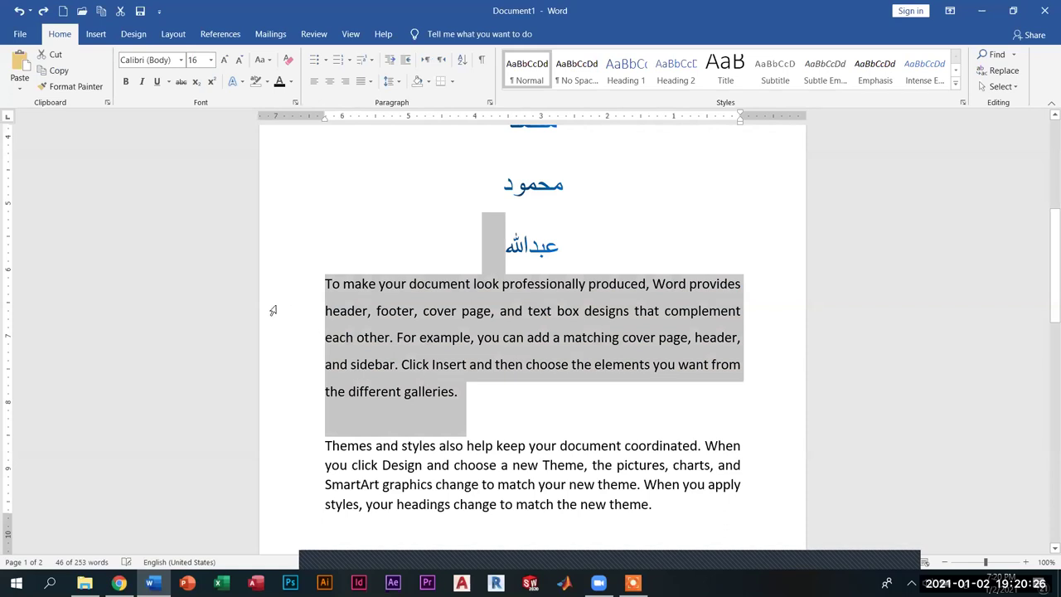
key(ctrl+shift)
click(467, 129)
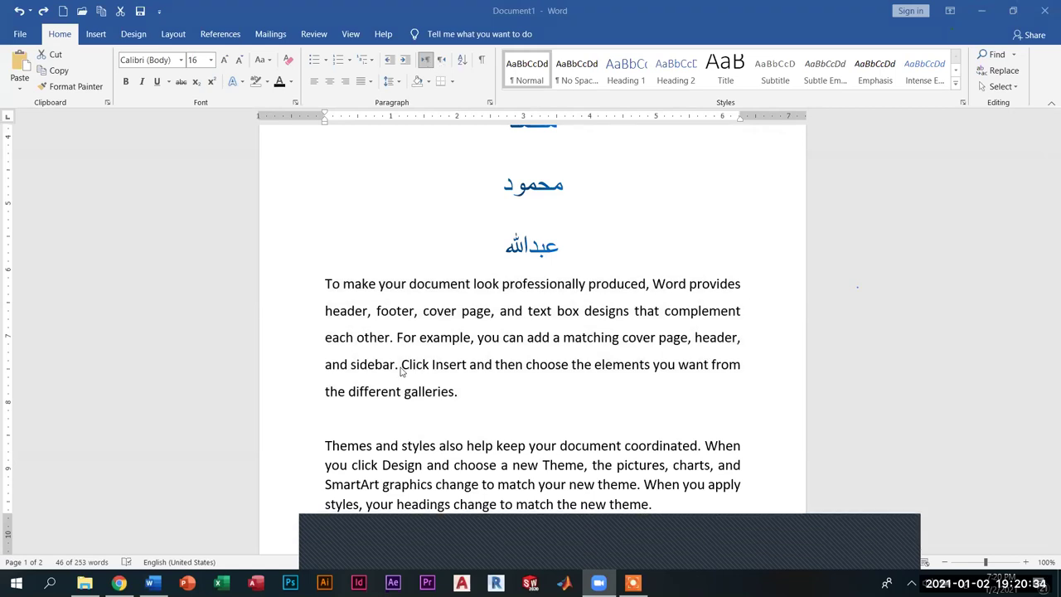
Switch the 'To make your document' paragraph to right-to-left and back to left-to-right
double_click(310, 282)
click(441, 60)
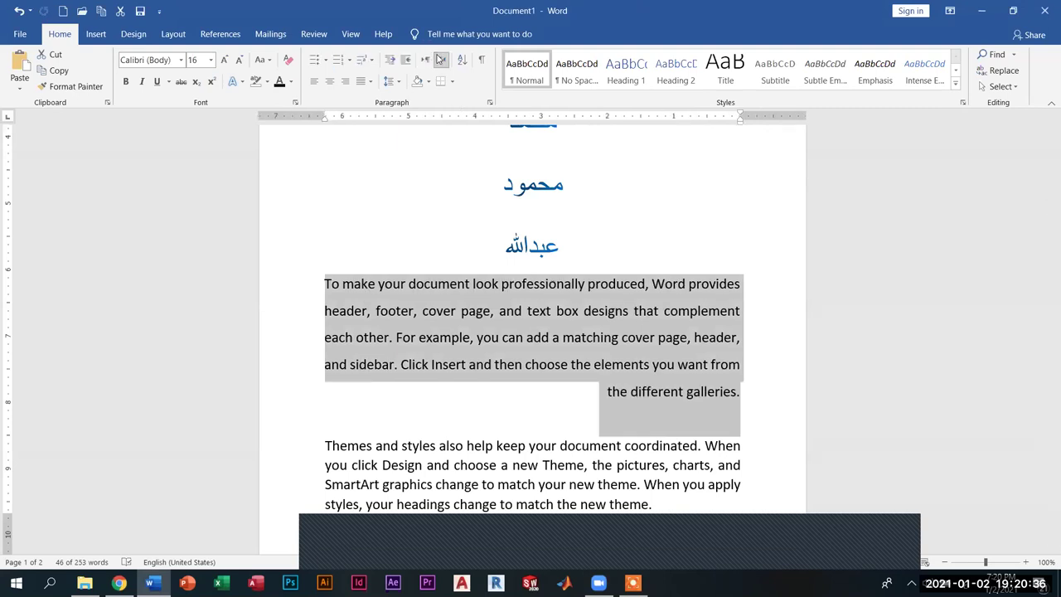
click(426, 61)
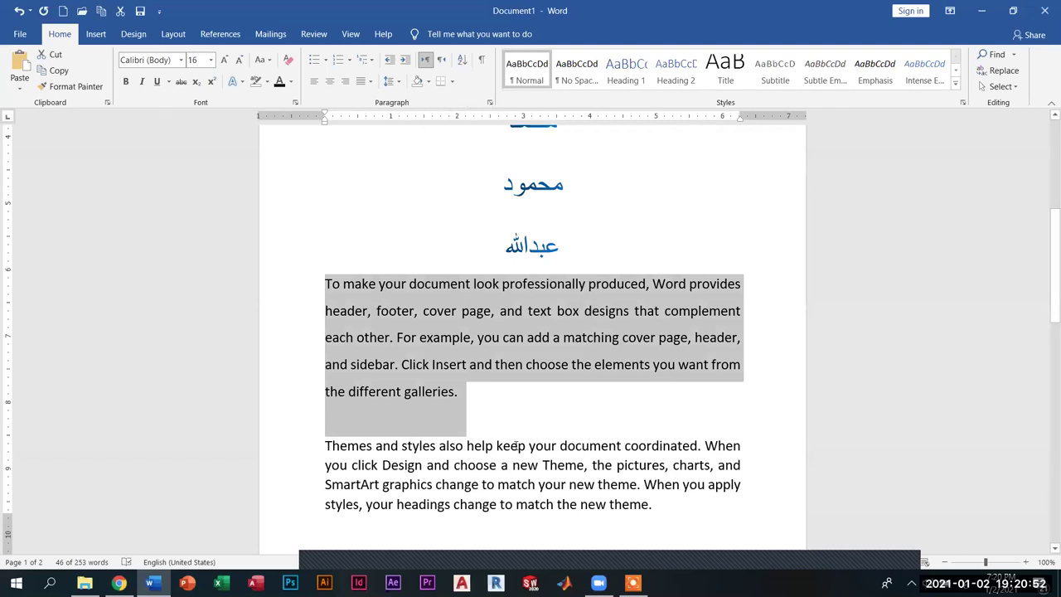
click(516, 445)
Make the page-2 Arabic line 'دبلومة مايكروسوفت أوفيس' right-to-left and right-aligned
scroll(664, 342, down, 4)
scroll(663, 343, down, 1)
scroll(663, 342, down, 6)
triple_click(531, 332)
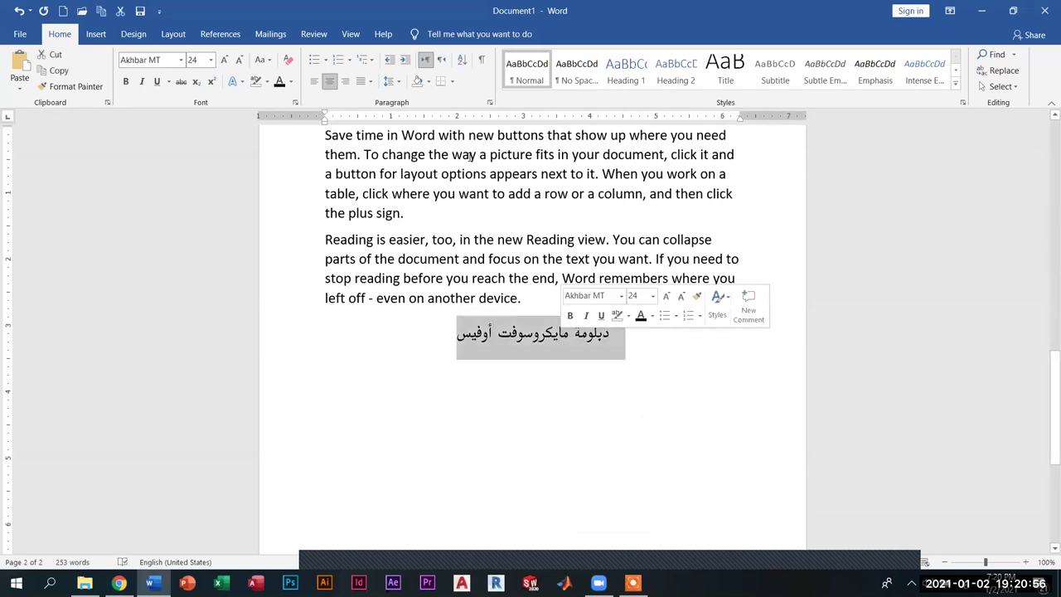
click(442, 63)
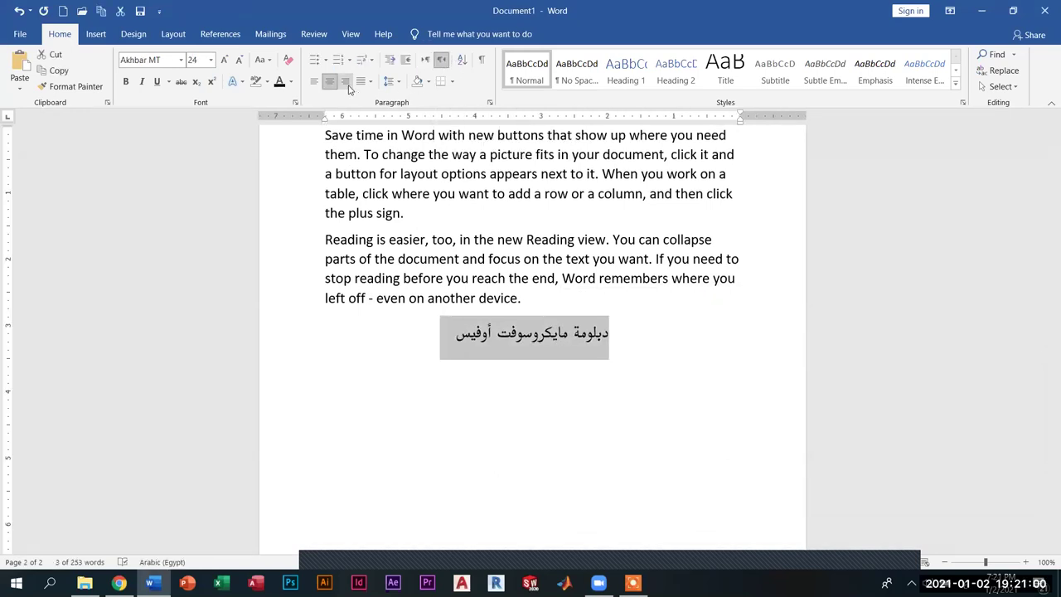
click(345, 80)
click(545, 343)
click(623, 332)
double_click(606, 332)
click(623, 332)
Scroll back to the English paragraphs and select text there
scroll(557, 170, up, 3)
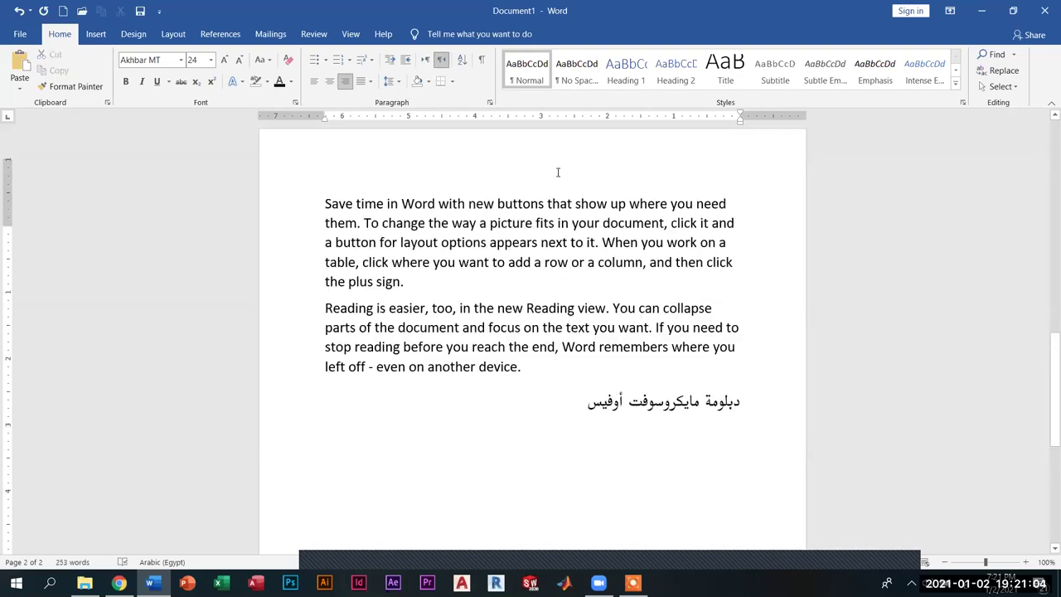
scroll(559, 158, up, 2)
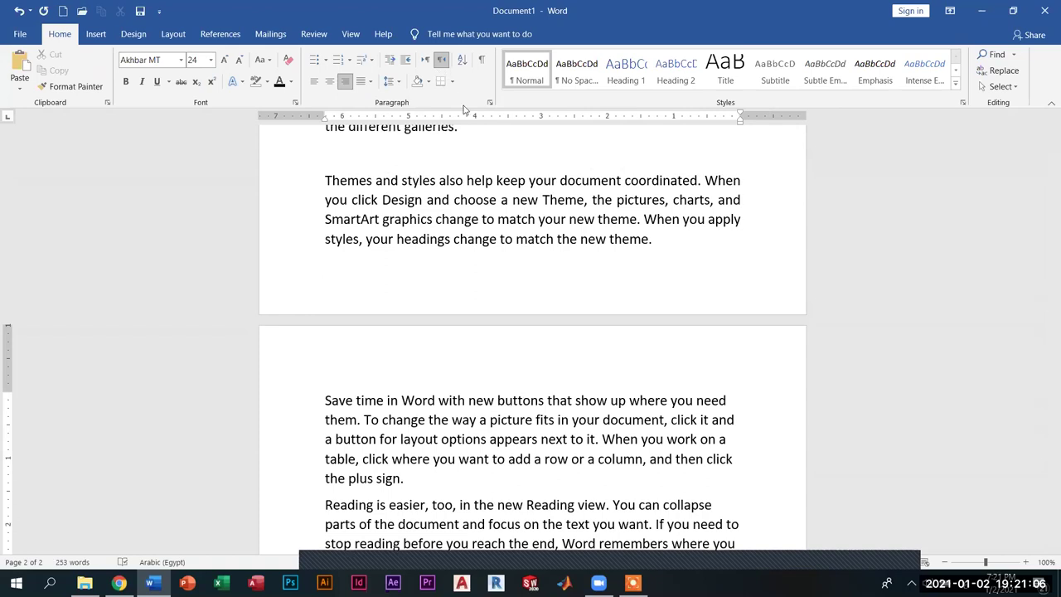
drag(1048, 307, 1045, 132)
scroll(729, 292, up, 1)
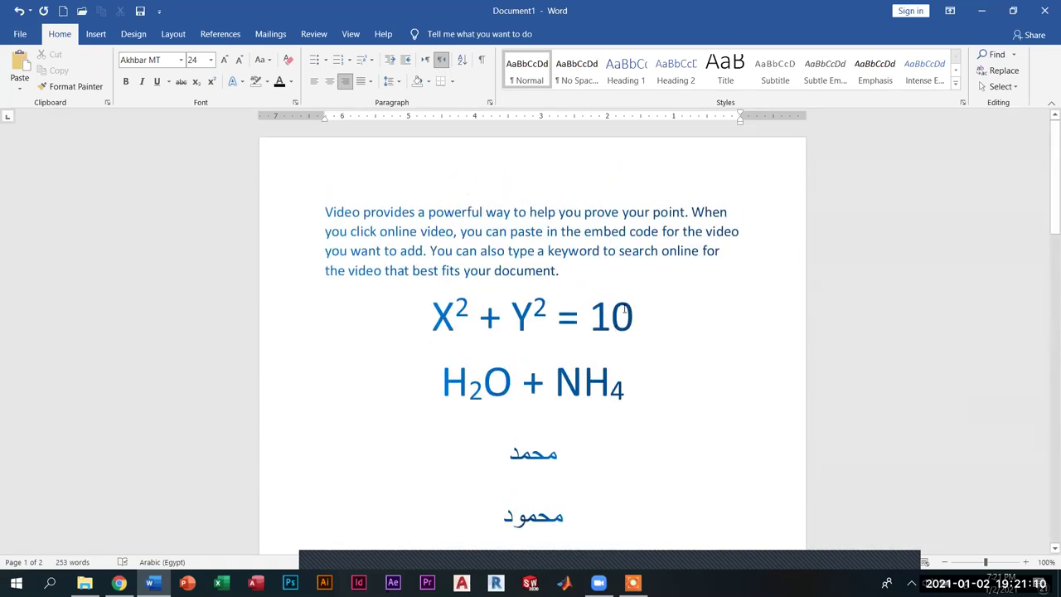
scroll(628, 303, down, 2)
scroll(456, 330, down, 2)
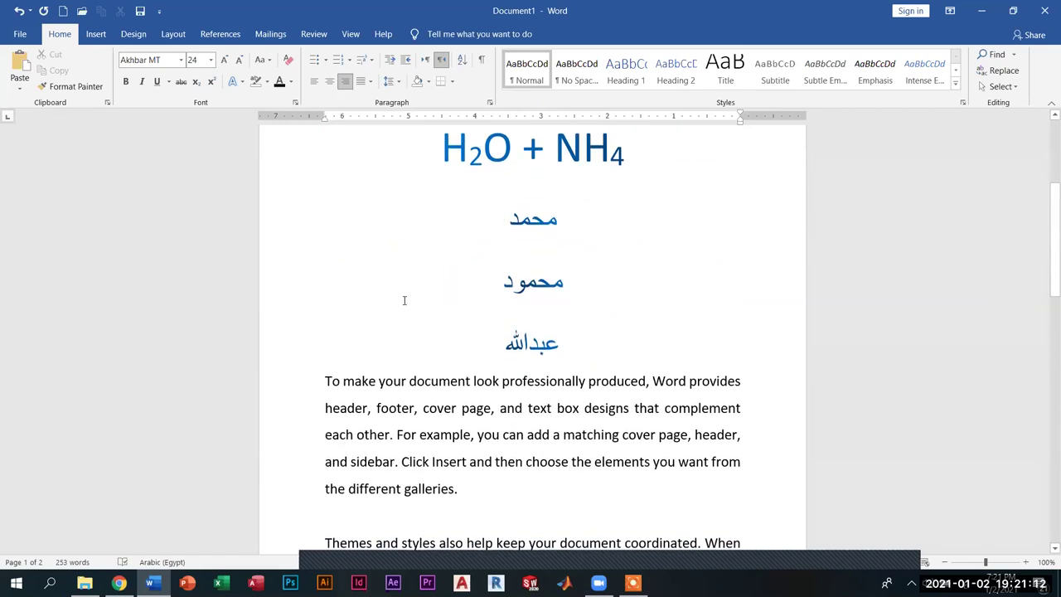
scroll(405, 301, down, 1)
scroll(287, 199, down, 3)
drag(336, 171, 553, 365)
Select all the document text and open the Sort dialog, then cancel it
click(495, 367)
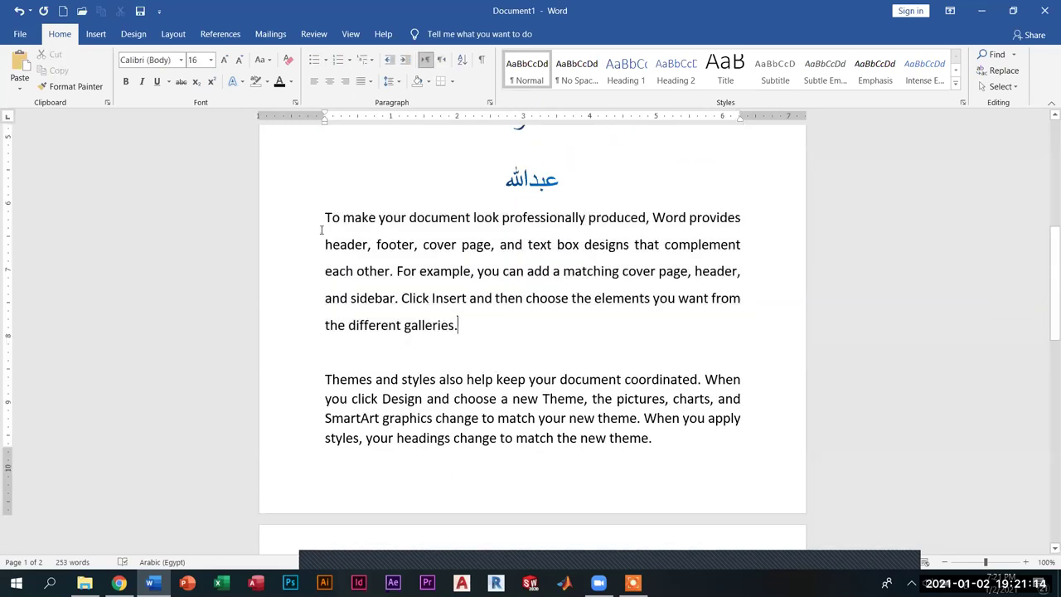
drag(466, 365, 398, 158)
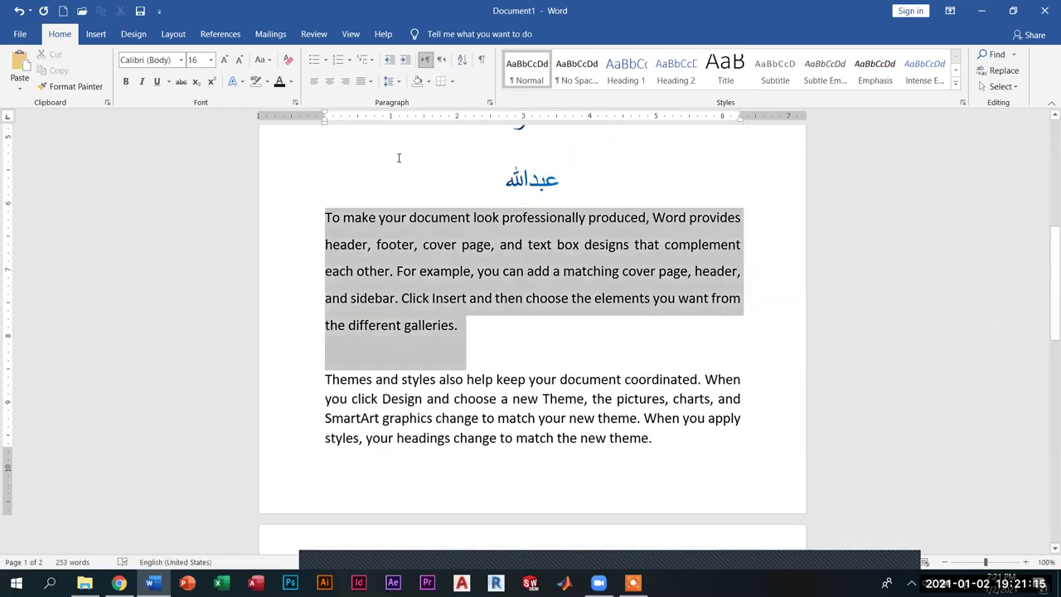
click(465, 62)
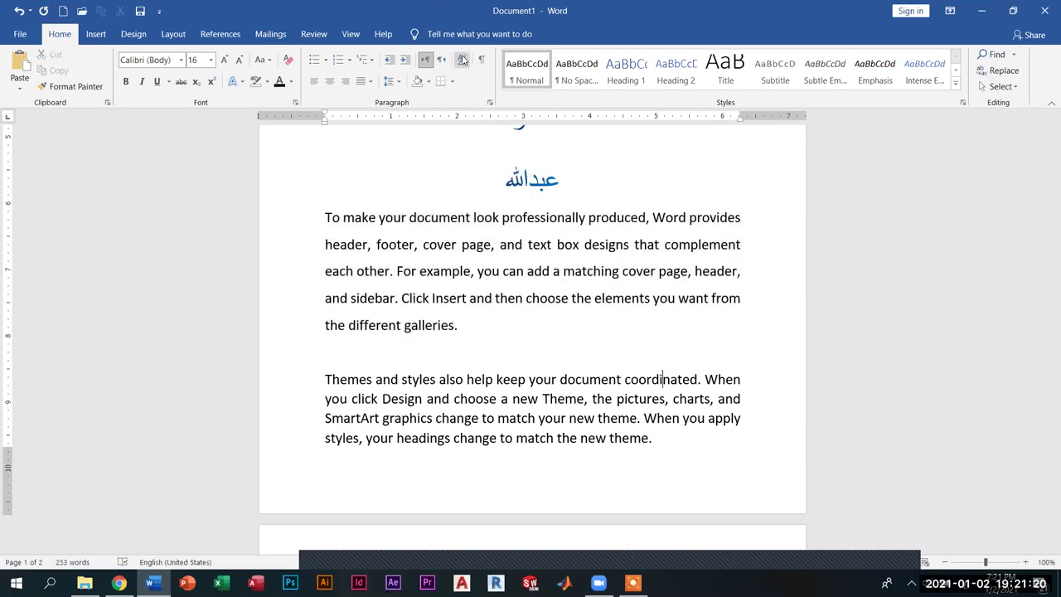
key(ctrl+a)
click(462, 58)
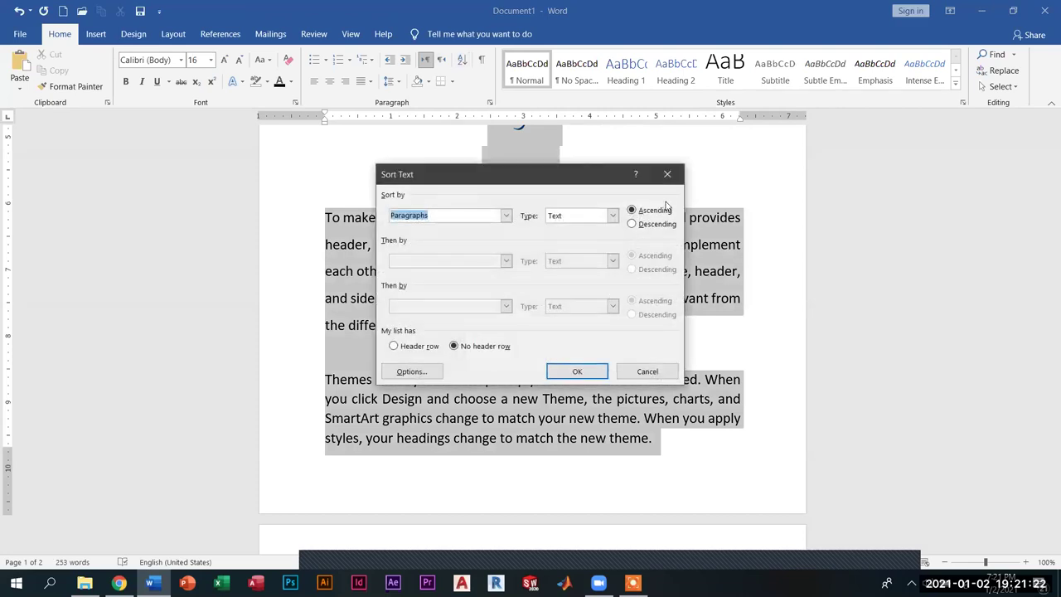
key(Return)
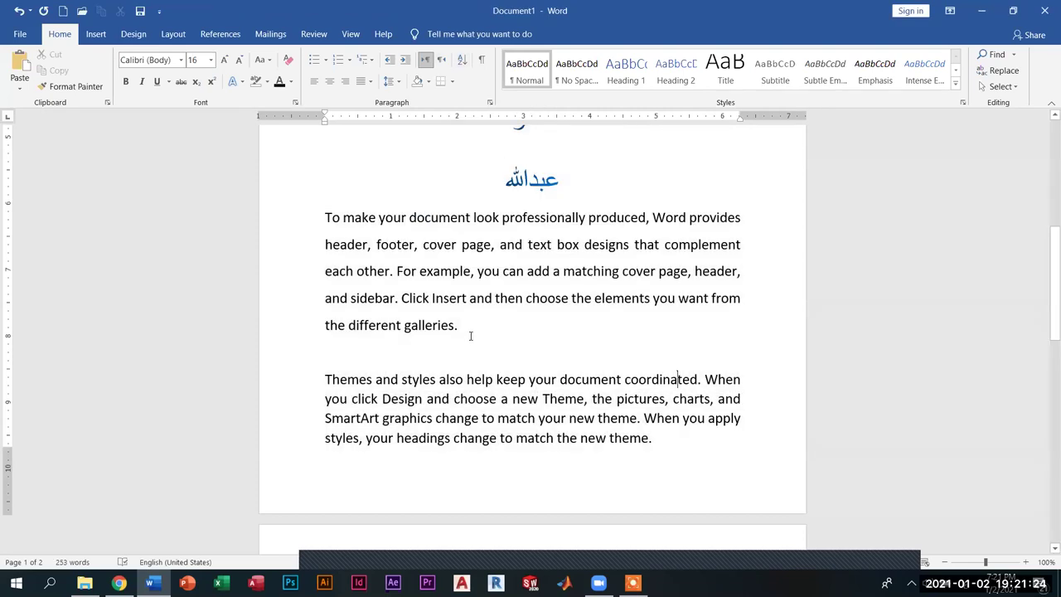
Delete the 'Themes and styles' paragraph
drag(342, 303, 457, 365)
drag(326, 235, 327, 218)
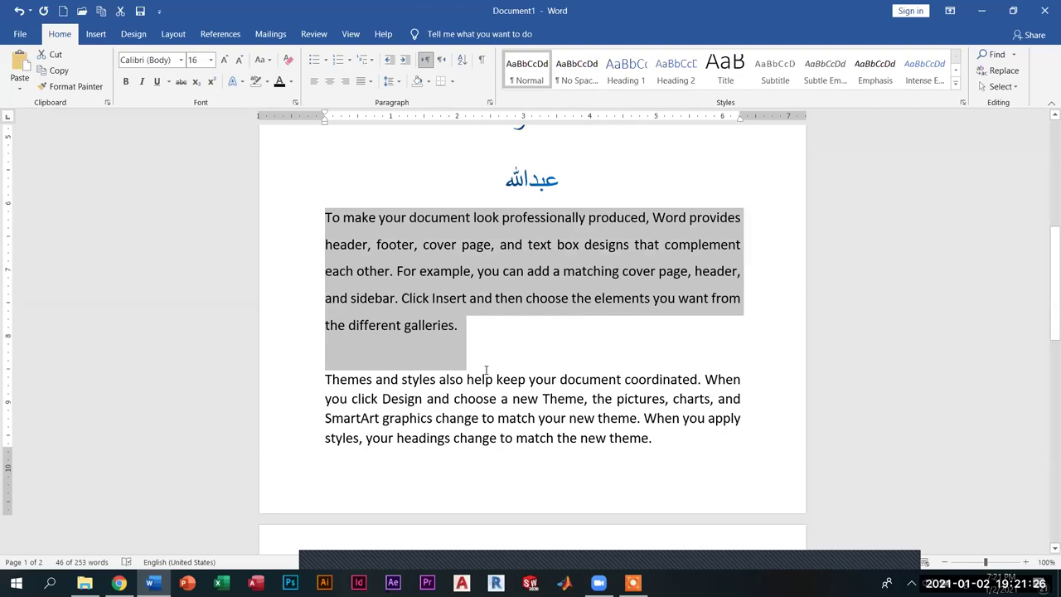
click(473, 326)
double_click(282, 363)
key(Delete)
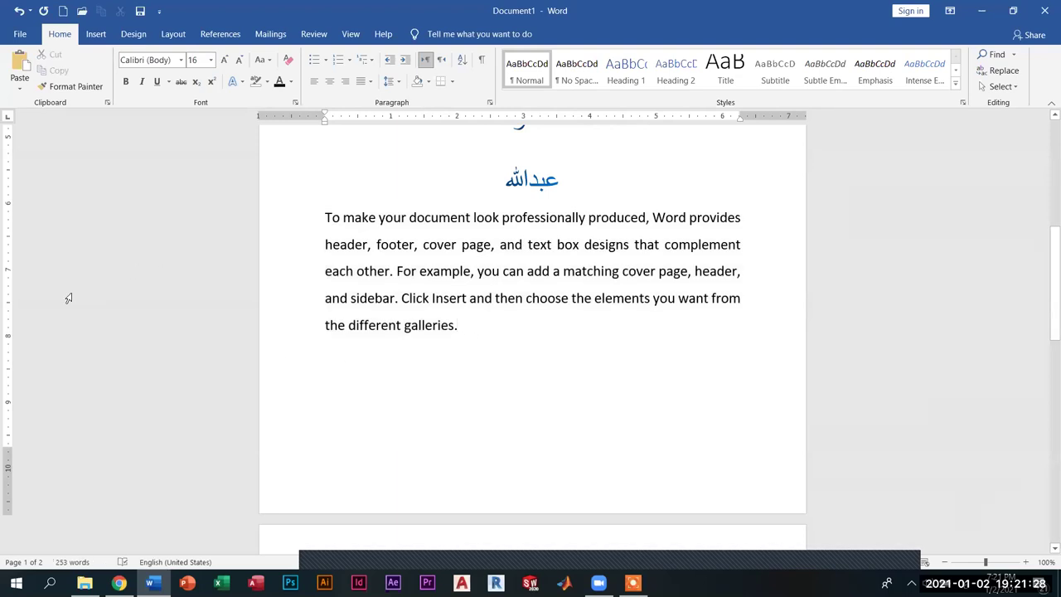
Type a numbered list in English: 1. MOHAMED, AHMED, MONA
text(١)
key(alt+shift)
text(.)
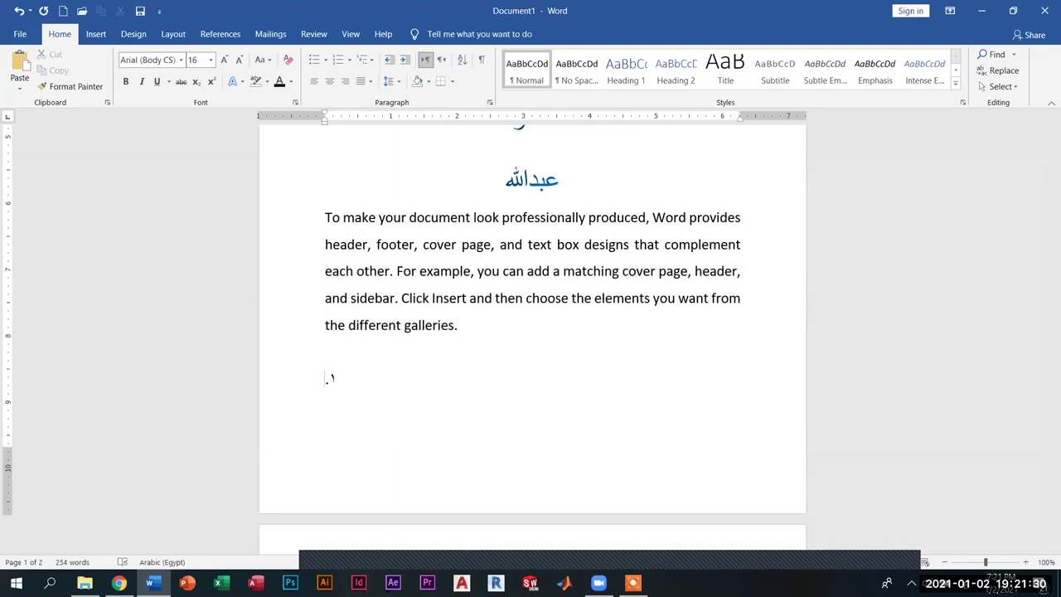
key(BackSpace)
key(BackSpace)
key(alt+shift)
text(1. MOHAMED)
key(Return)
text(AH)
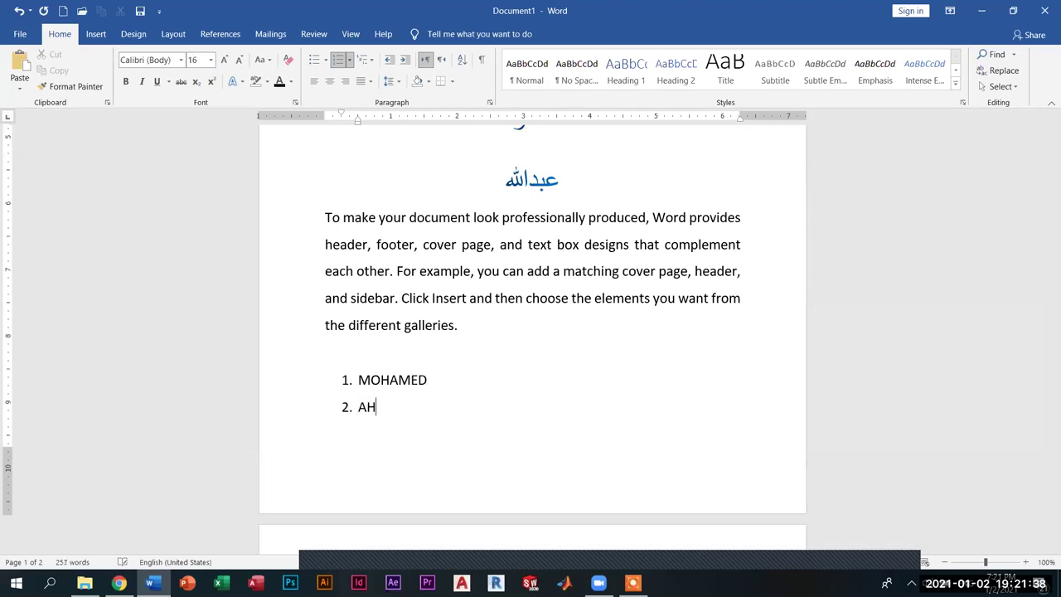
text(MED)
key(Return)
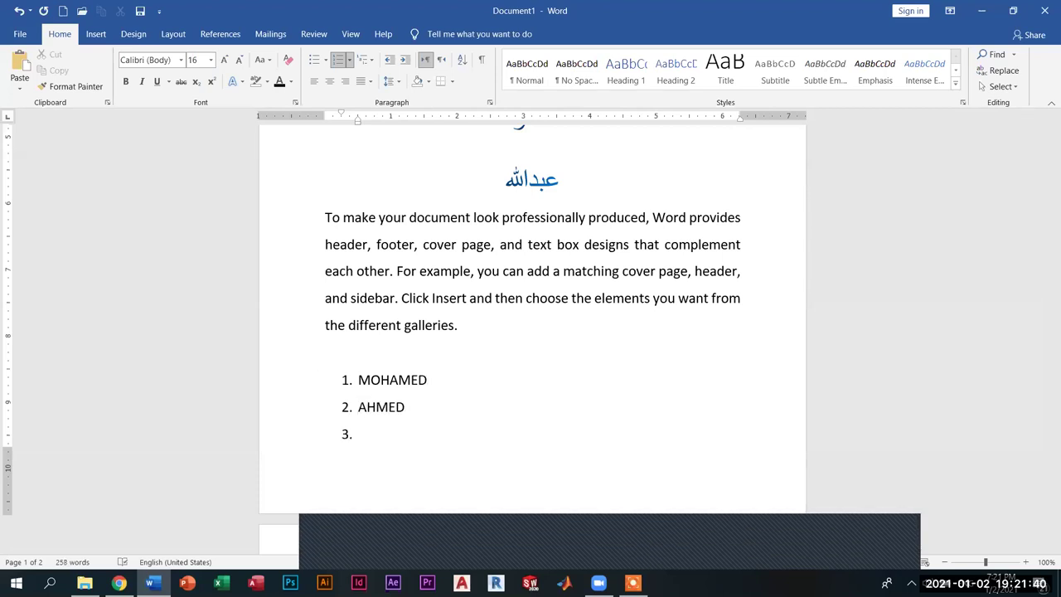
text(MONA)
drag(608, 534, 359, 380)
click(462, 60)
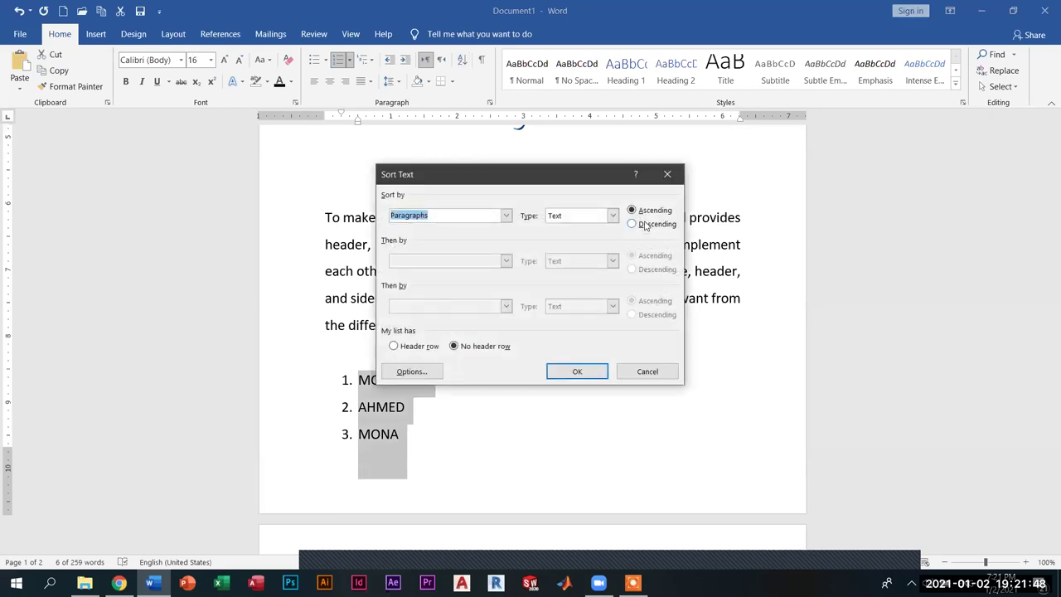
click(650, 213)
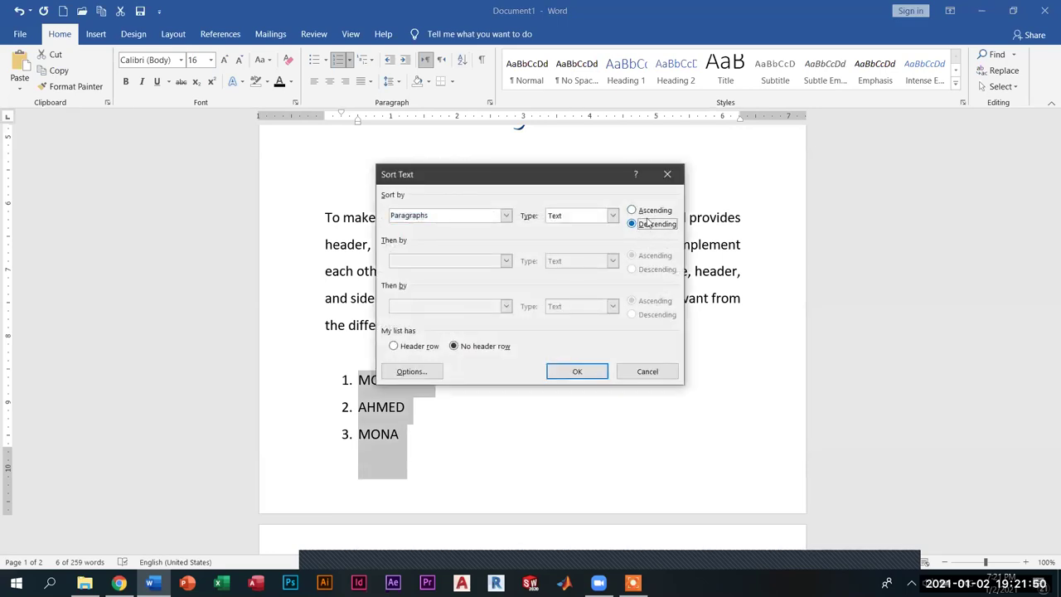
click(577, 372)
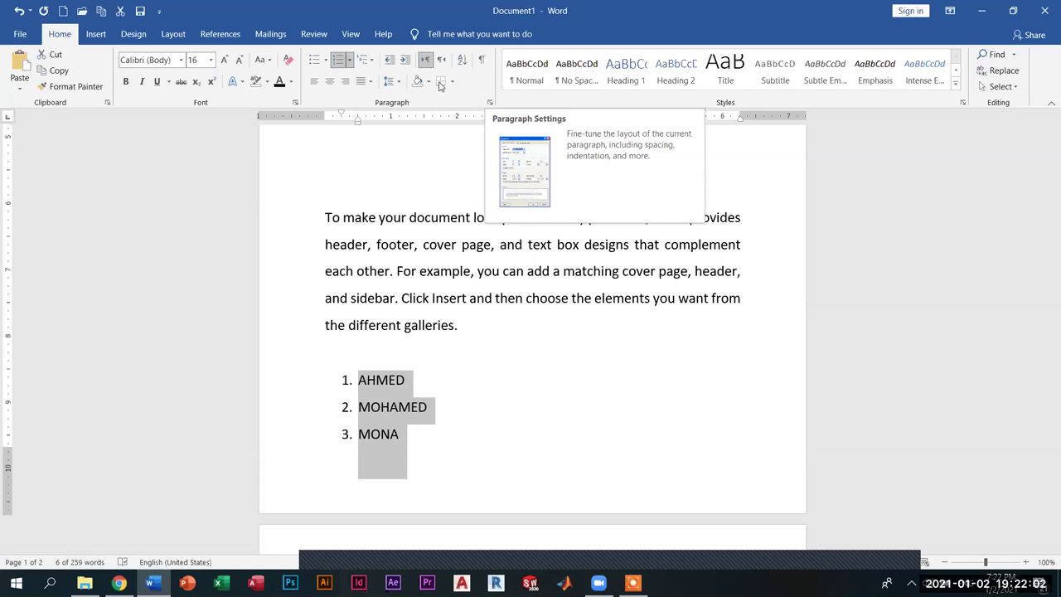
click(463, 61)
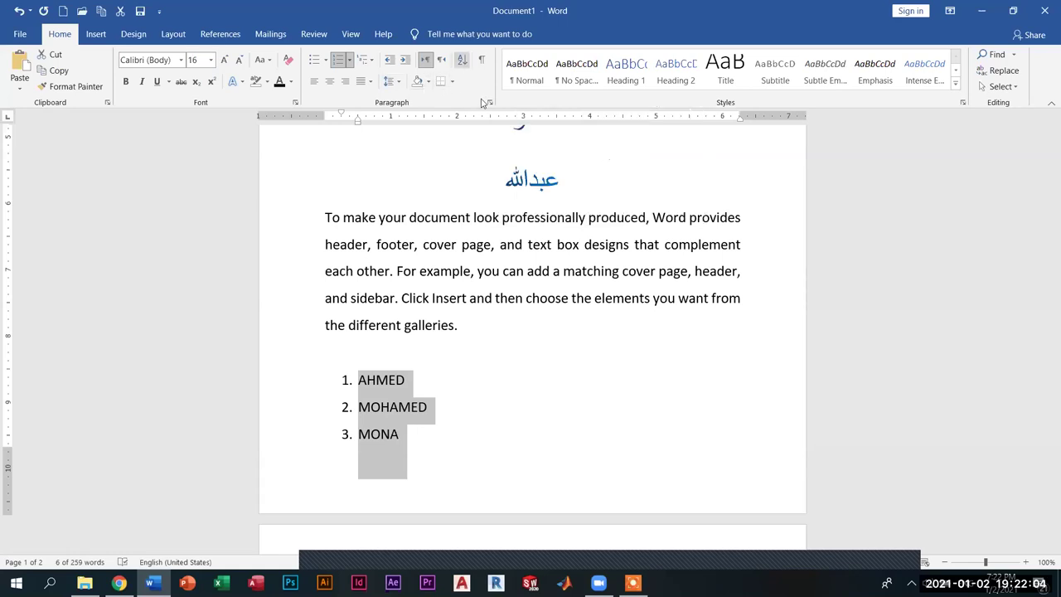
click(632, 223)
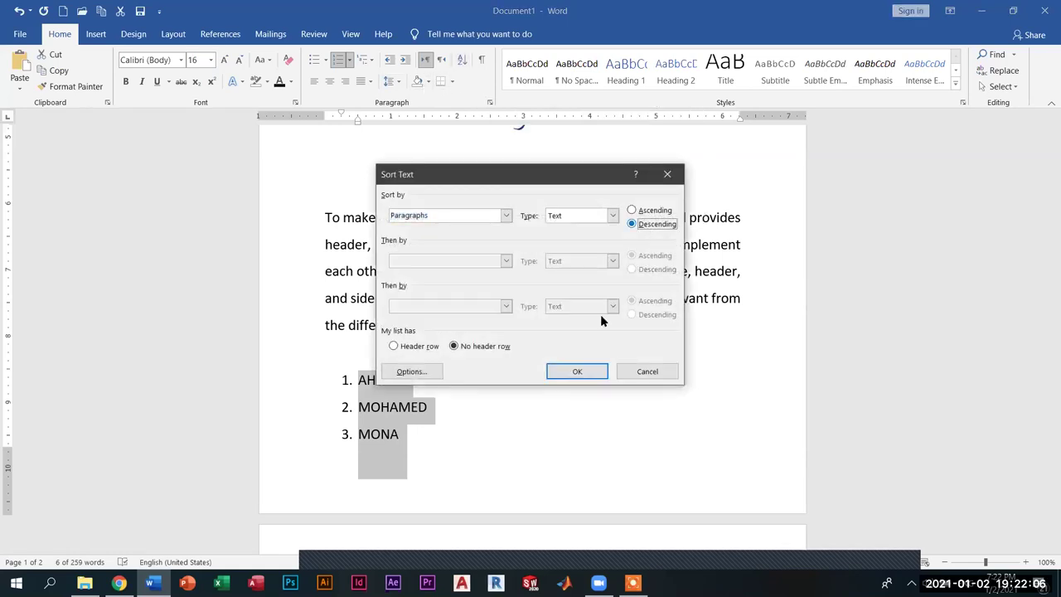
click(578, 373)
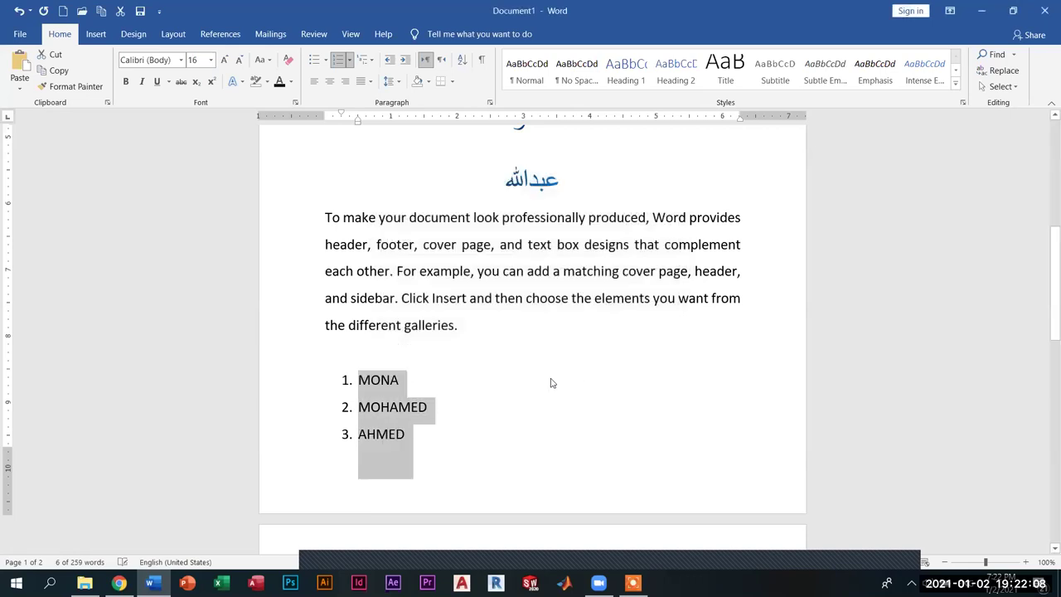
click(423, 457)
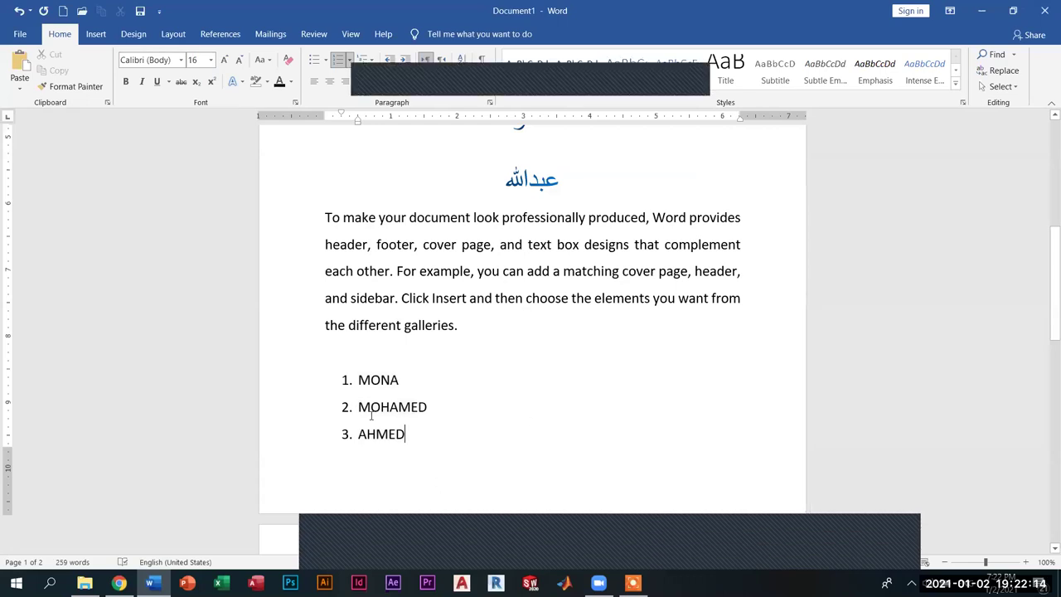
drag(359, 408, 372, 408)
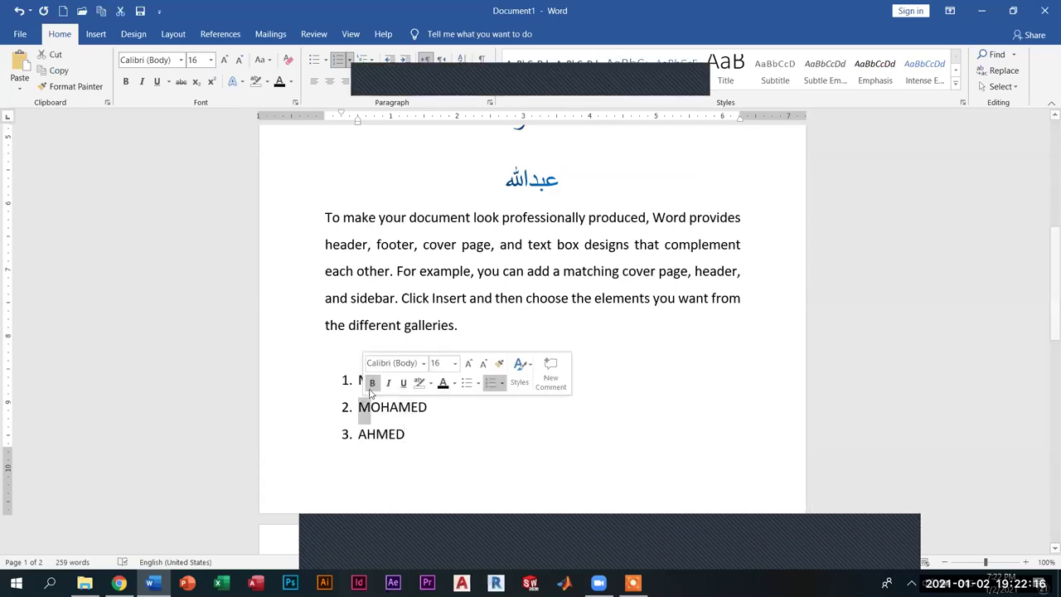
click(373, 409)
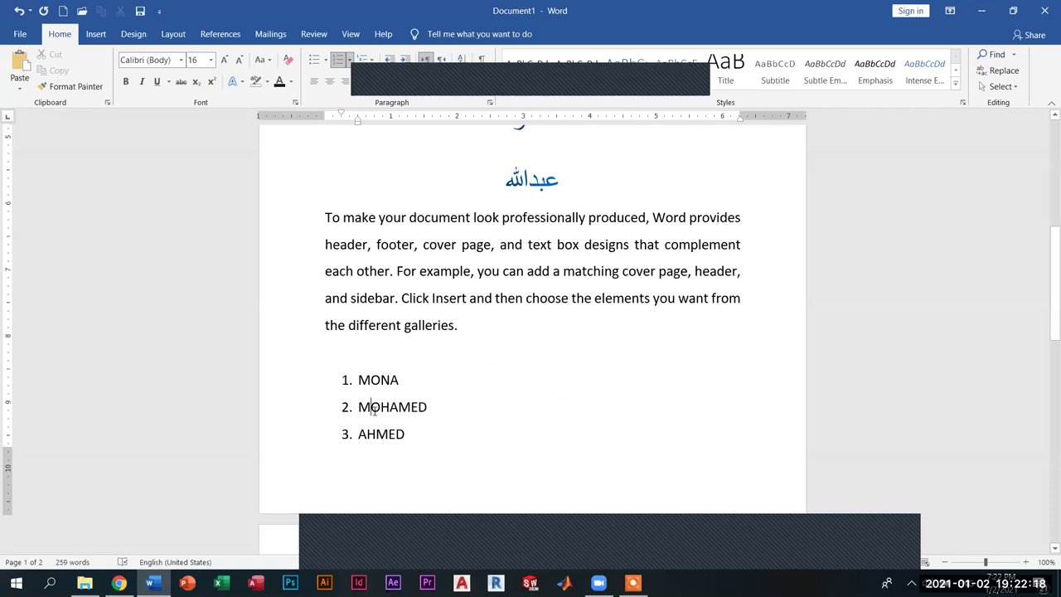
drag(380, 380, 390, 380)
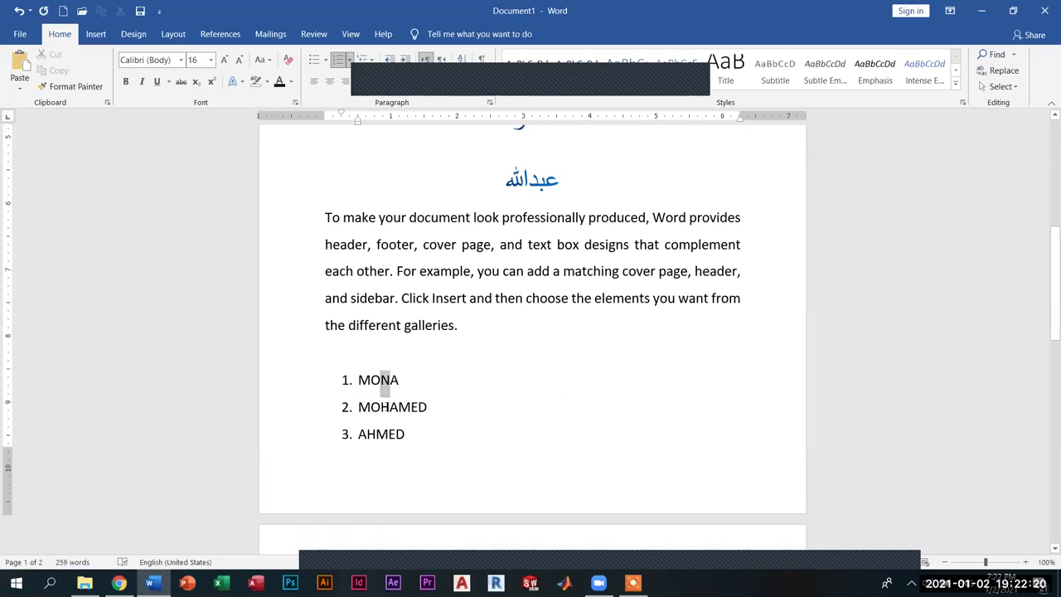
click(431, 434)
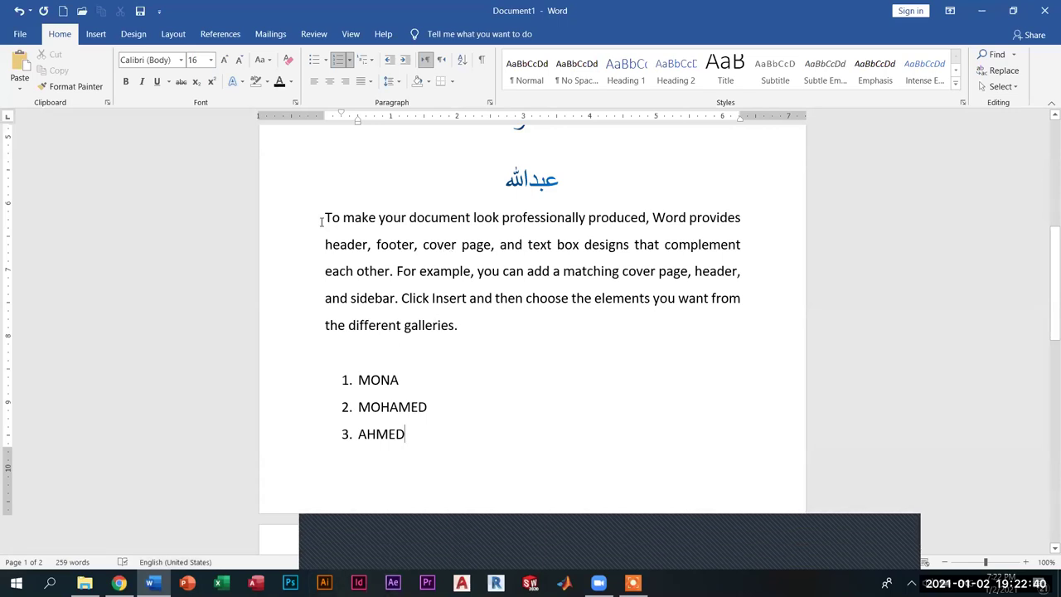
Select the first English paragraph, close the Borders list unused, then minimize Word
double_click(124, 277)
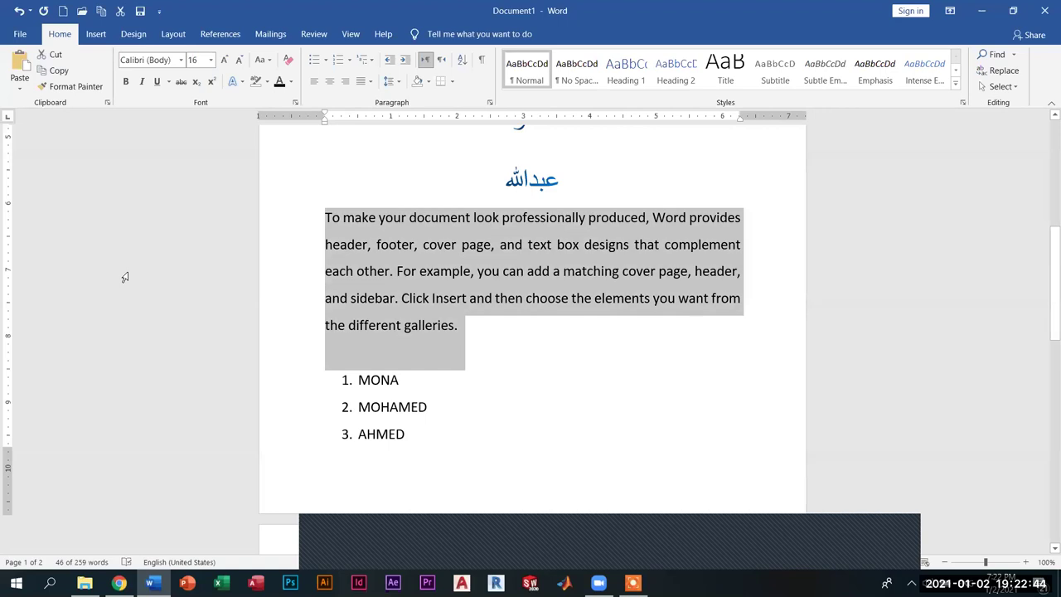
click(445, 84)
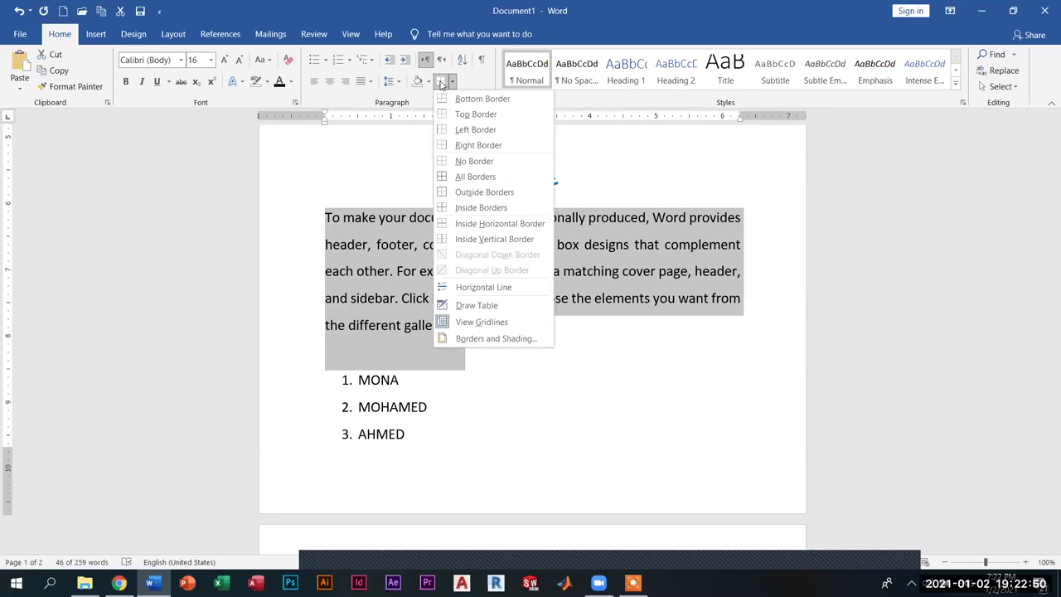
click(441, 84)
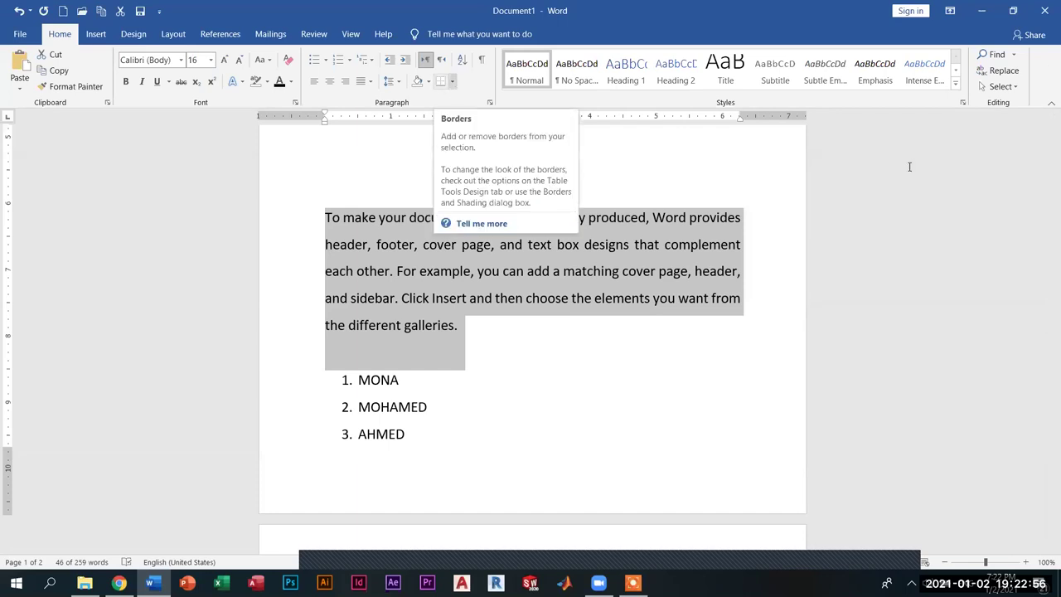
key(Right)
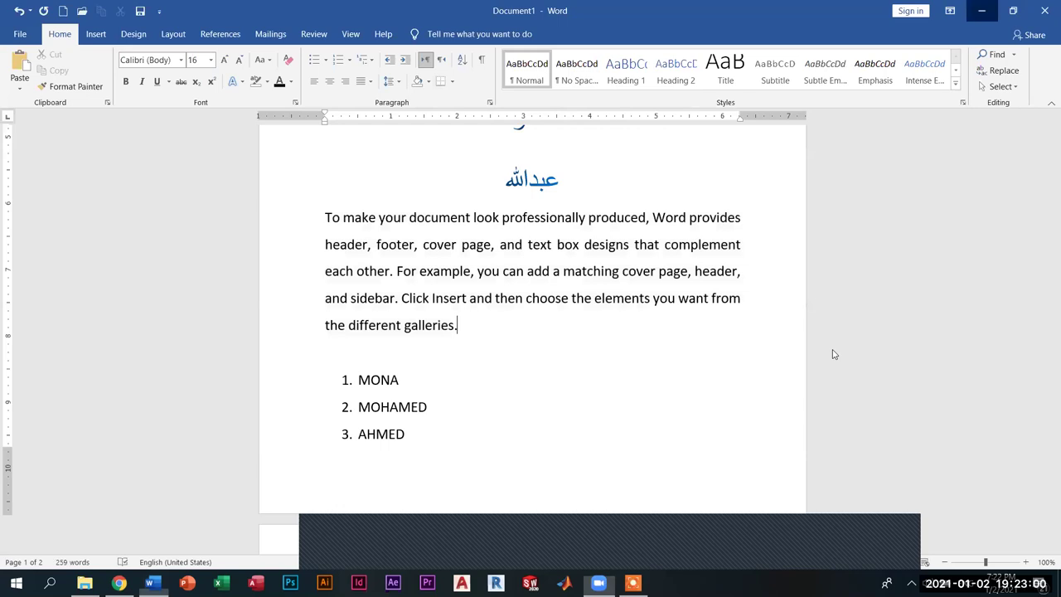
key(super+d)
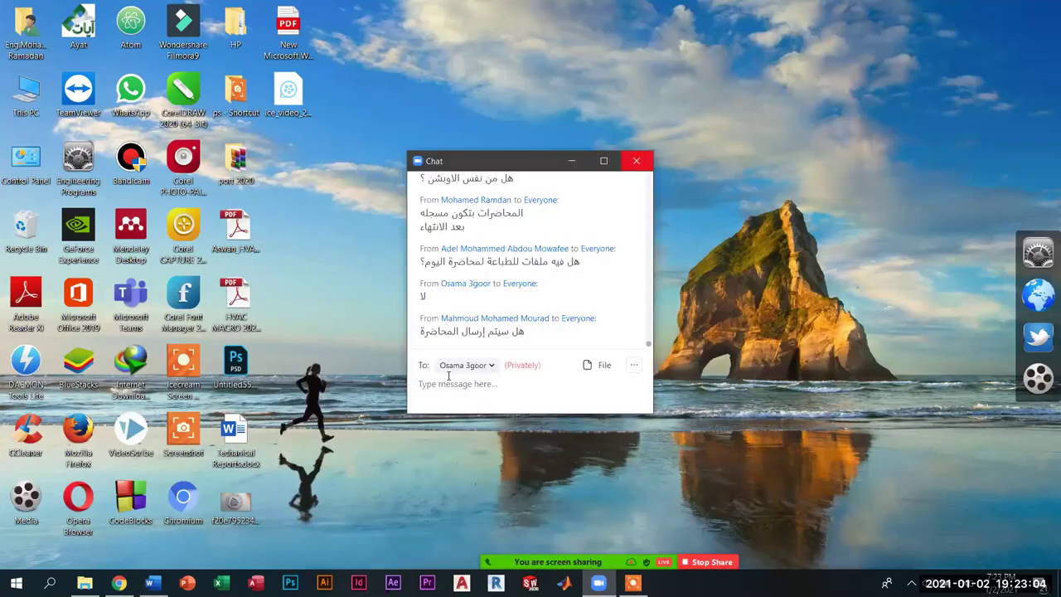
Bring Word back to the front and switch the Arabic heading's input language to Arabic
key(alt+Tab)
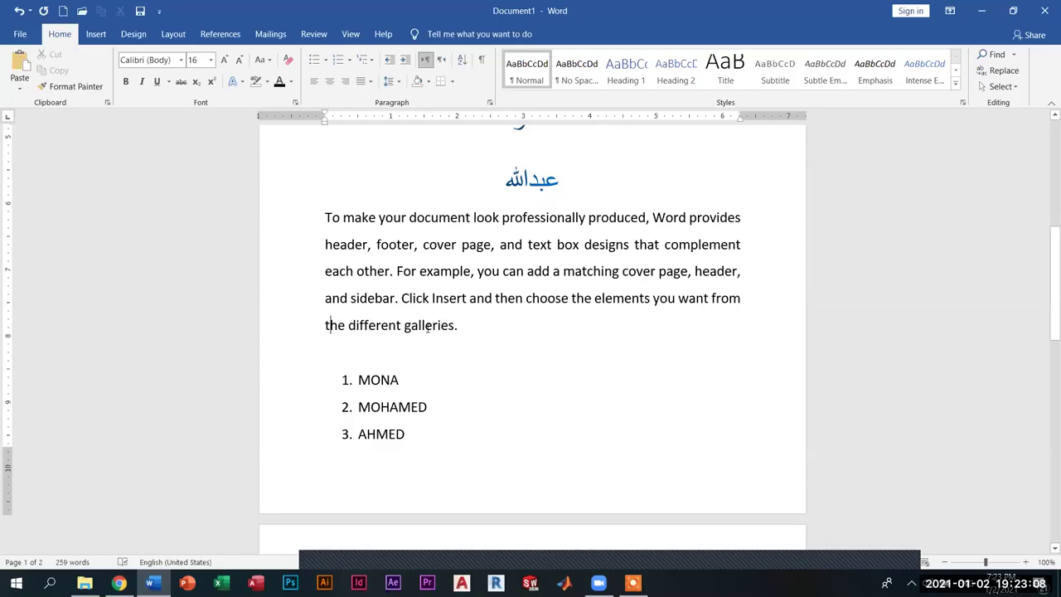
drag(458, 325, 293, 223)
key(Up)
key(alt+shift)
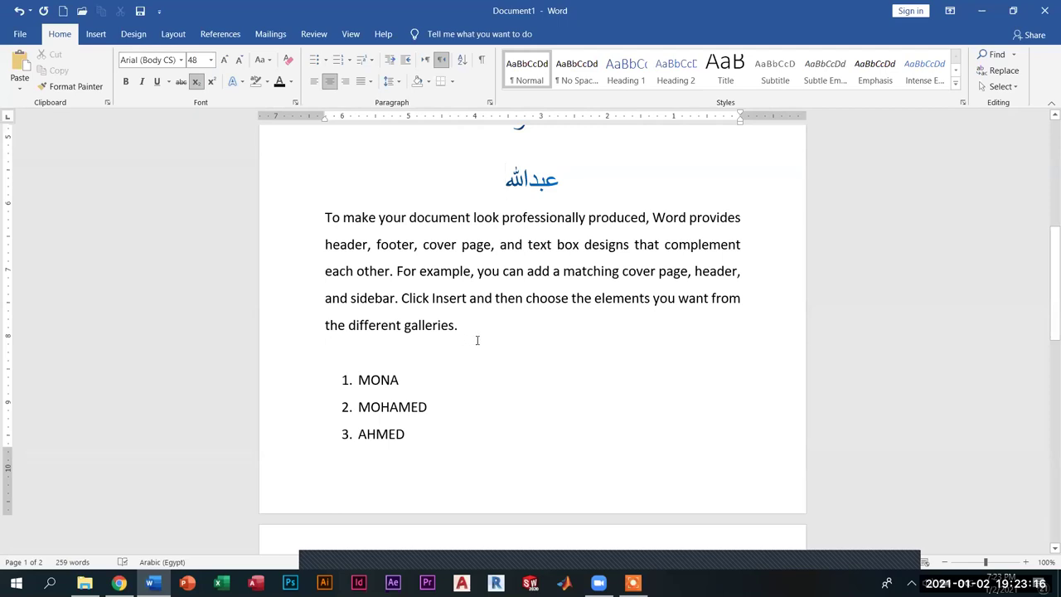
Add a bottom border under the 'To make your document' paragraph, above the name list
key(Down)
key(Down)
key(Down)
double_click(304, 229)
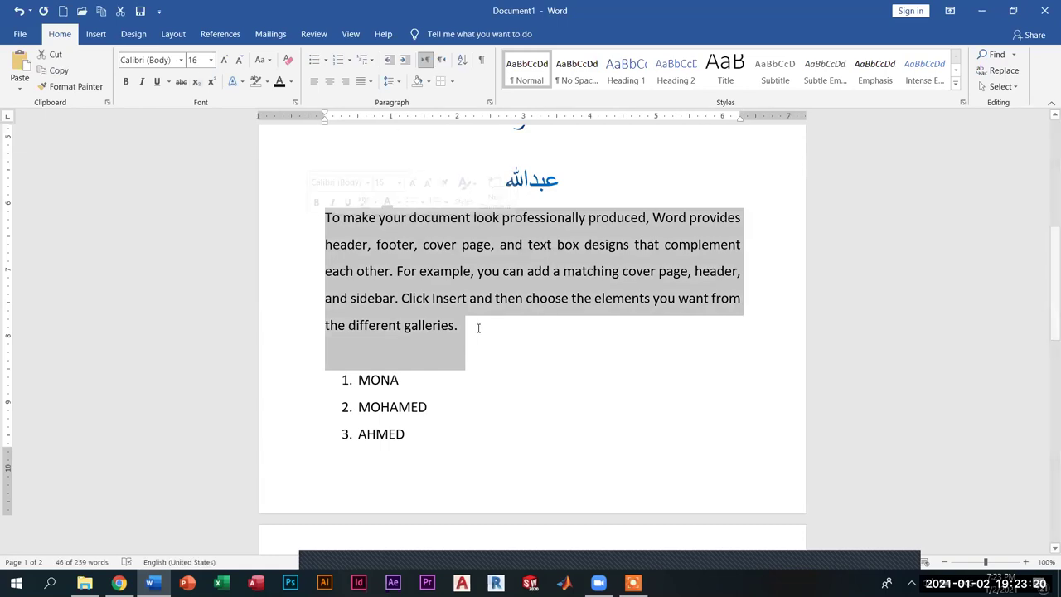
click(479, 327)
double_click(312, 232)
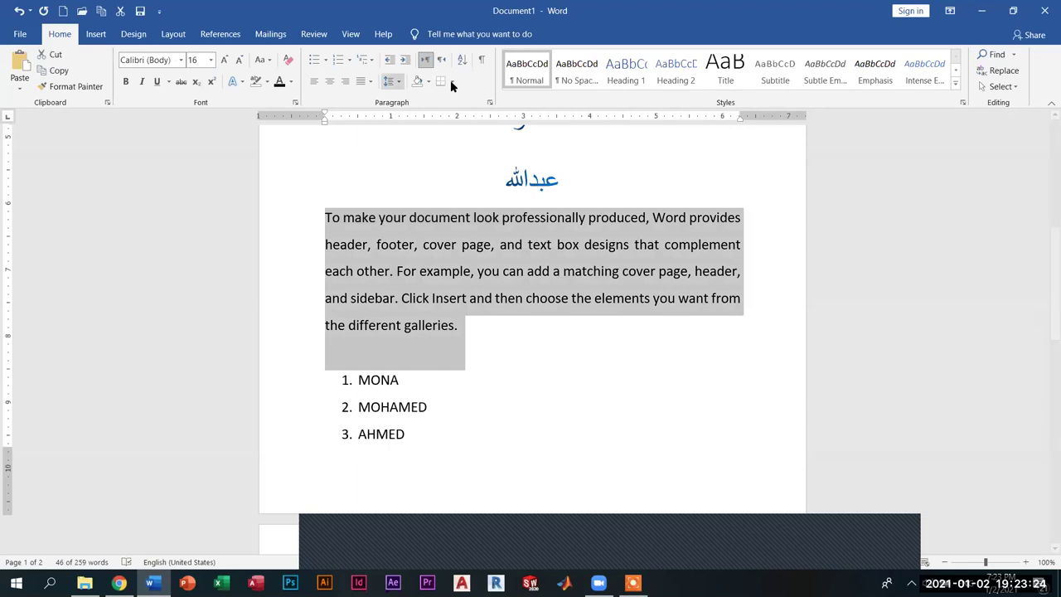
key(Up)
click(452, 80)
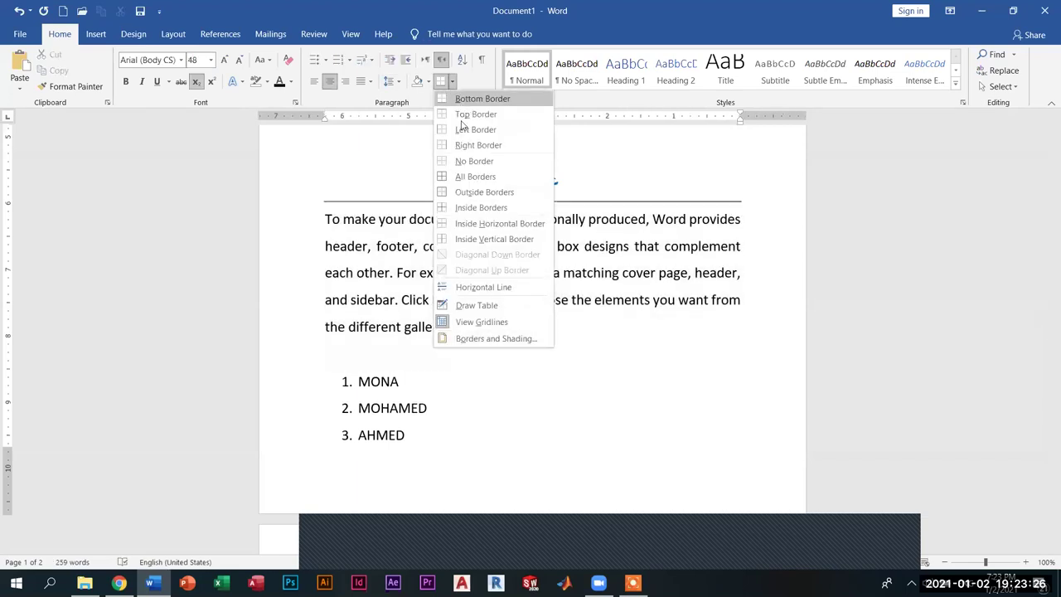
click(454, 331)
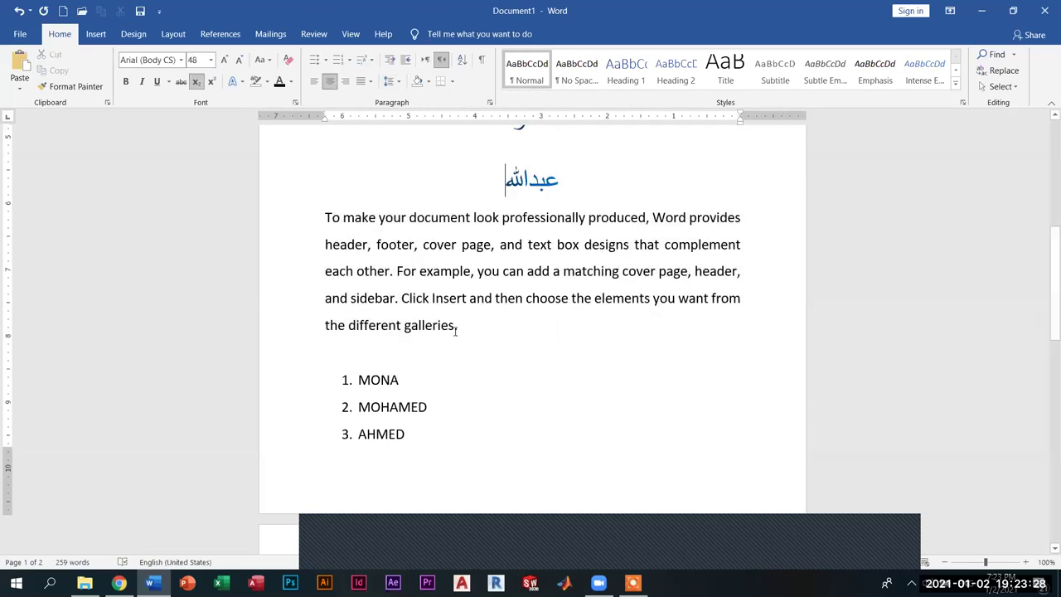
triple_click(455, 330)
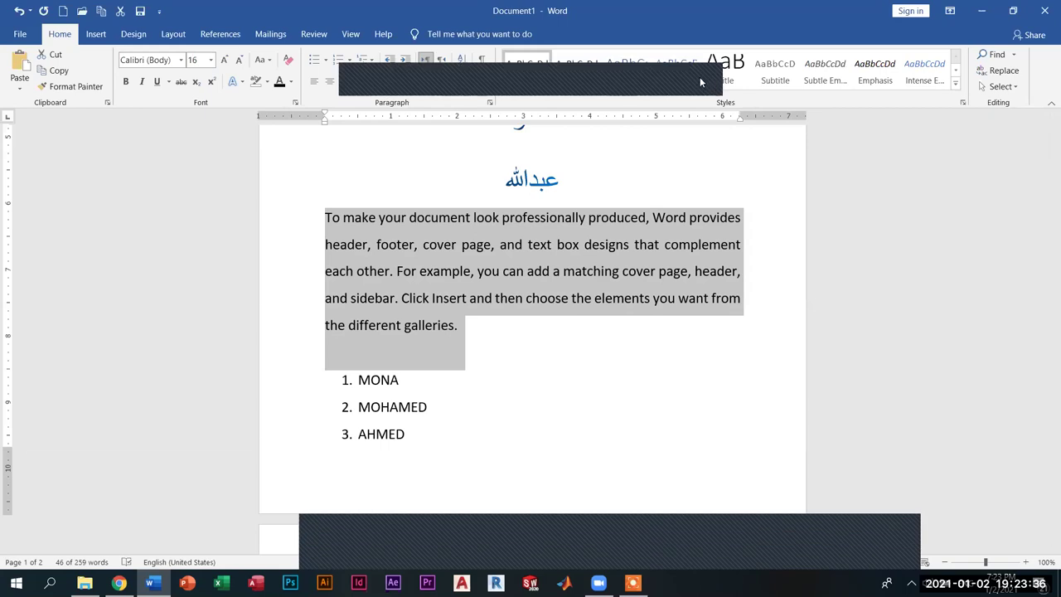
key(Right)
key(ctrl+shift+Up)
key(ctrl+shift+Up)
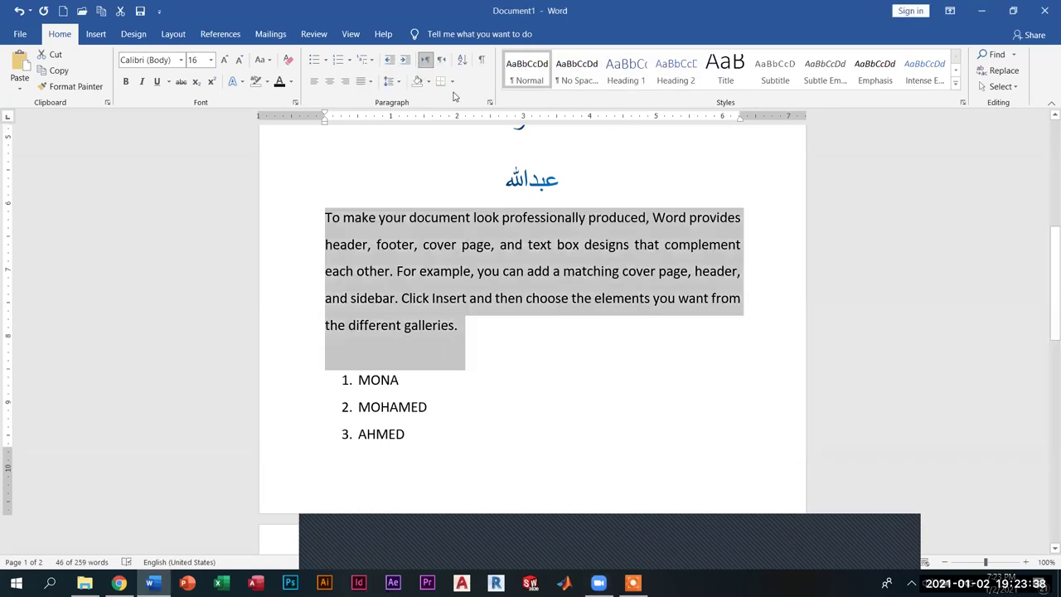
click(440, 81)
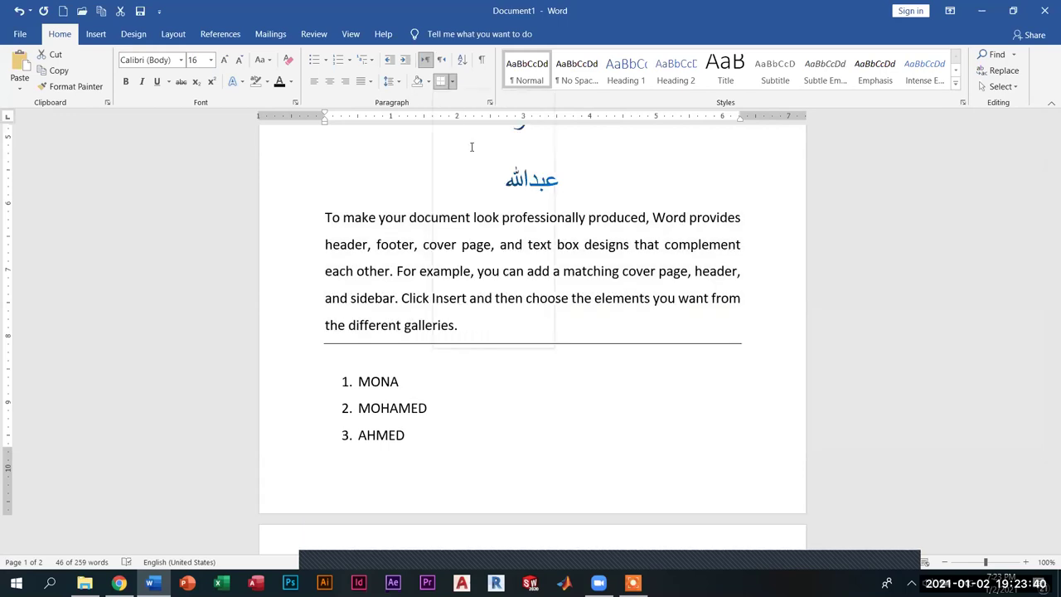
Remove the bottom border and box the paragraph with All Borders instead
click(452, 80)
click(458, 97)
click(452, 82)
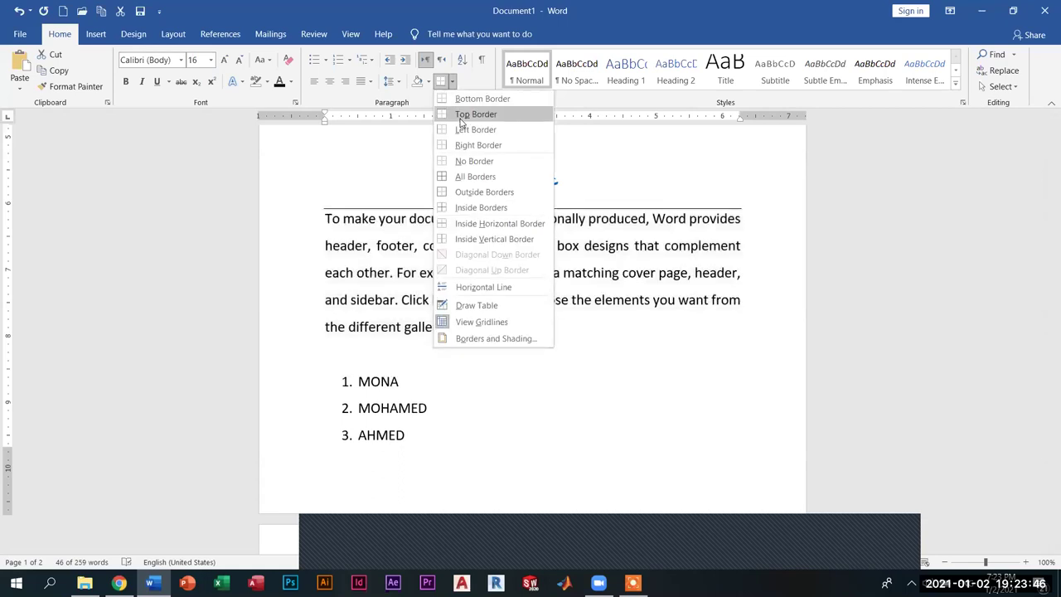
click(462, 120)
click(452, 81)
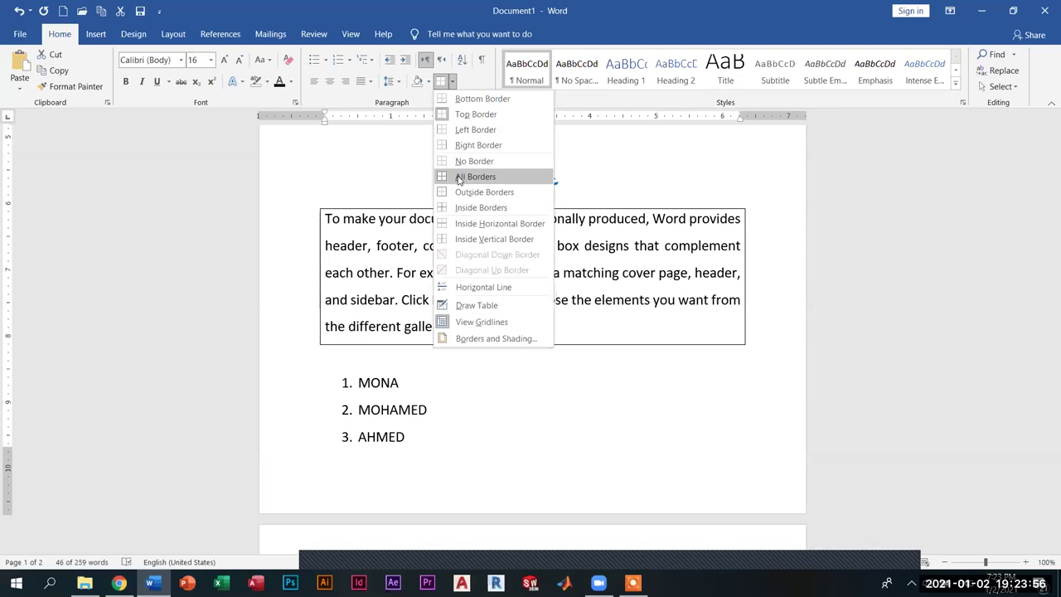
click(458, 178)
Toggle Outside Borders off so the paragraph is left unbordered
drag(461, 332, 303, 208)
click(453, 83)
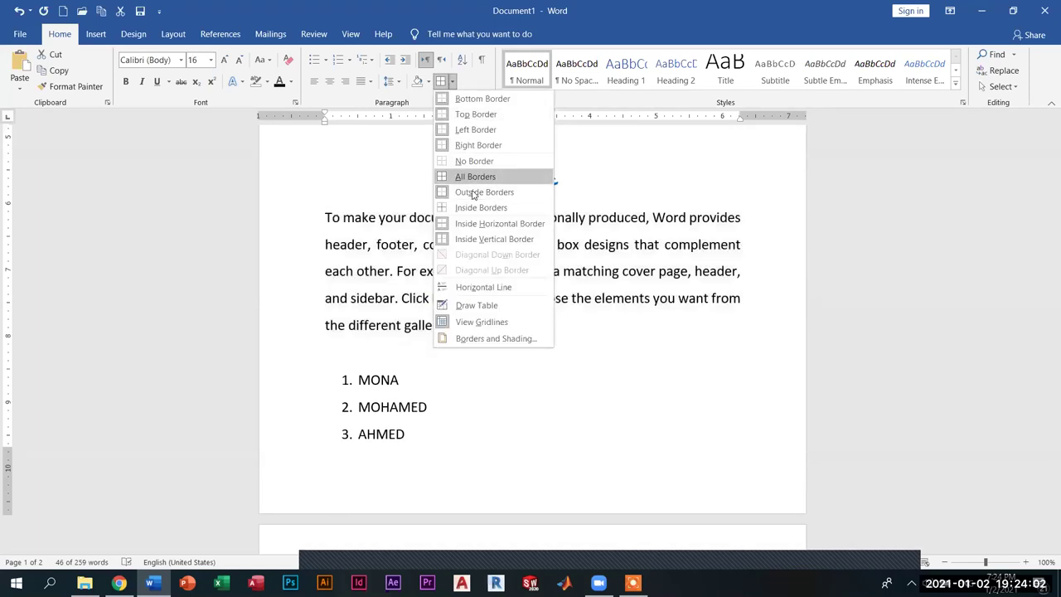
click(472, 192)
mouse_move(481, 325)
mouse_down()
mouse_move(329, 235)
mouse_move(514, 178)
mouse_up()
click(514, 178)
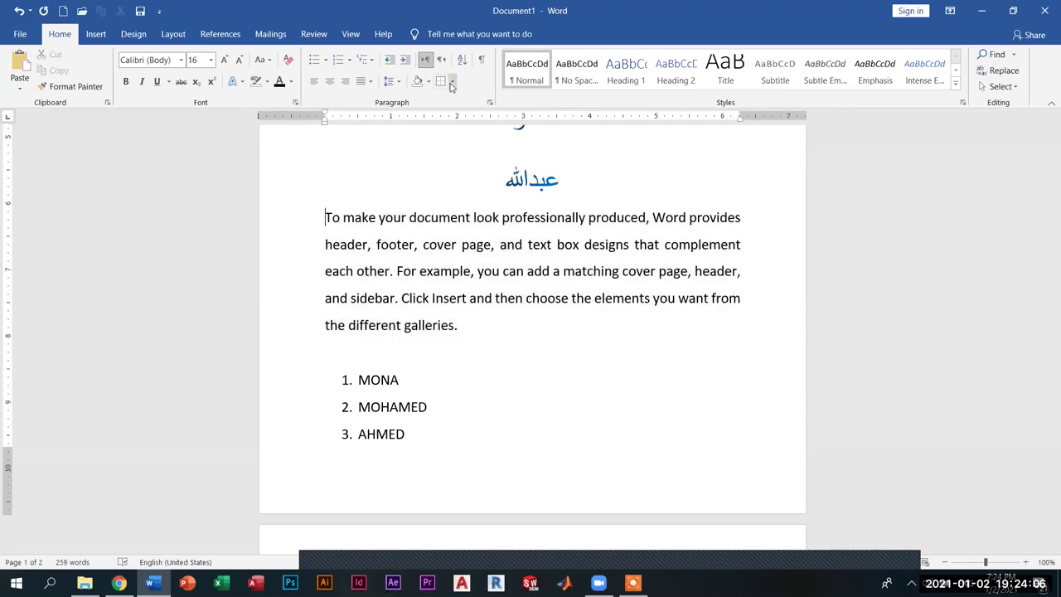
click(453, 81)
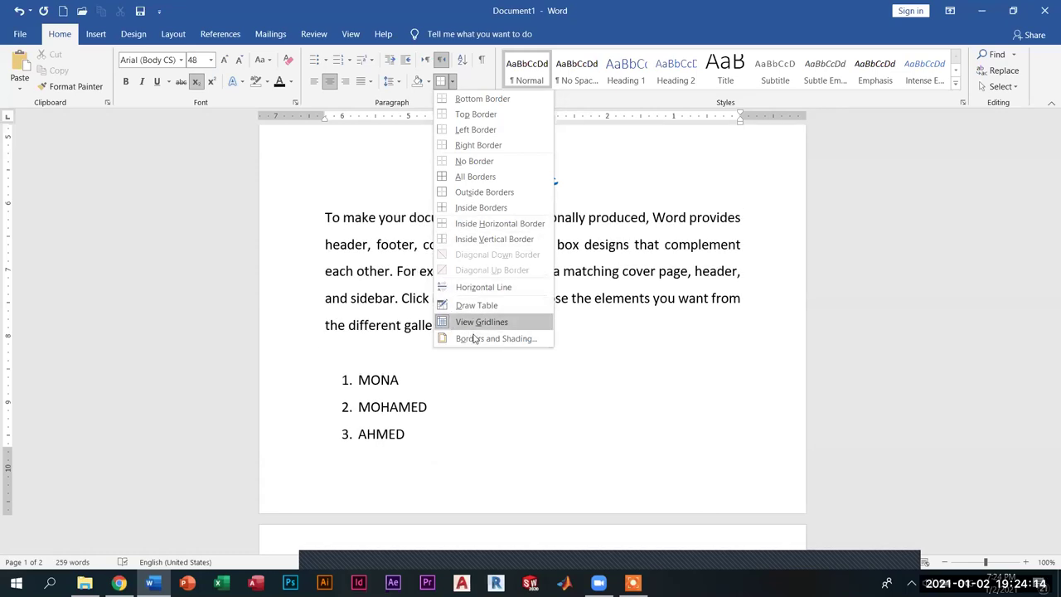
Draw a table box by hand around the first paragraph
click(477, 305)
drag(744, 208, 495, 192)
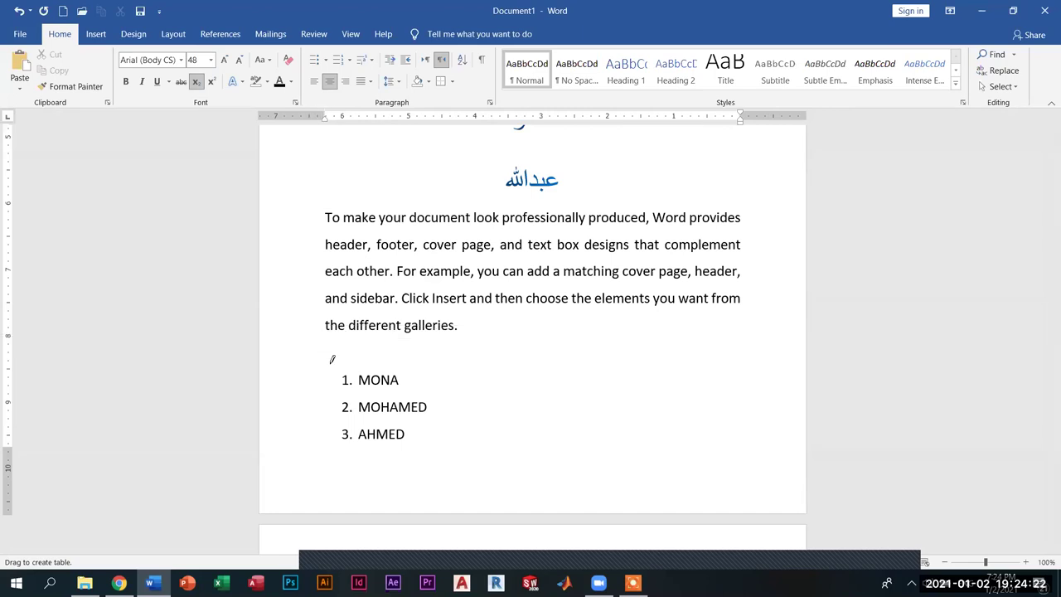
drag(331, 359, 351, 213)
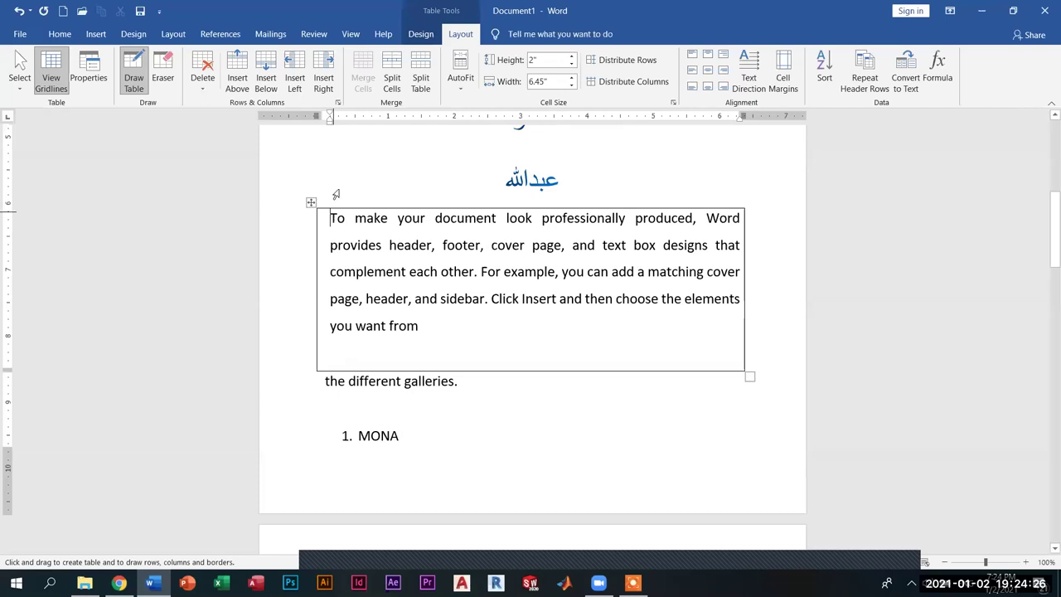
key(Escape)
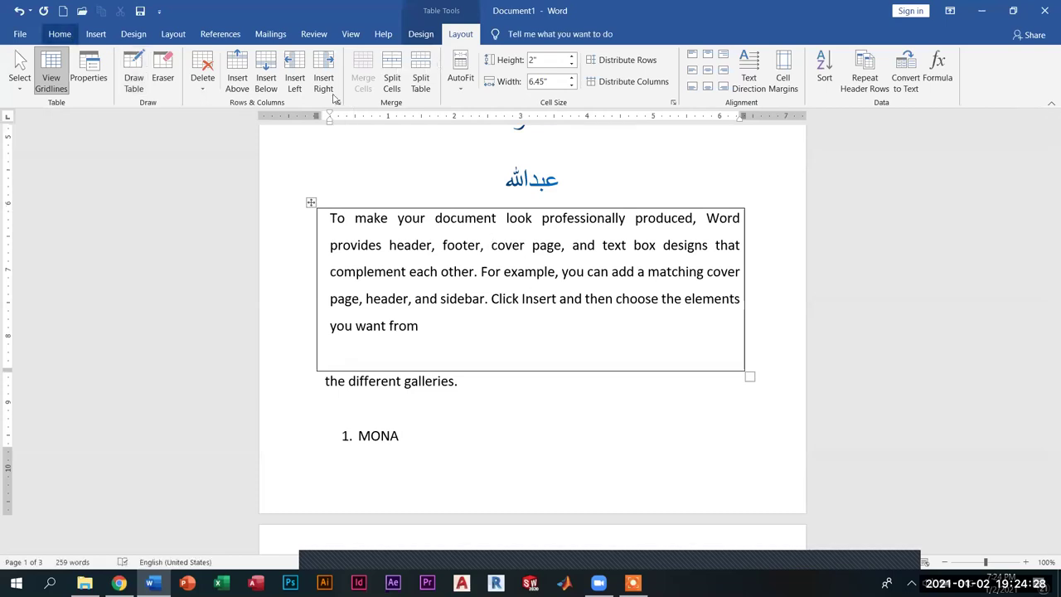
click(530, 178)
Apply a dashed box border through Borders and Shading
click(454, 81)
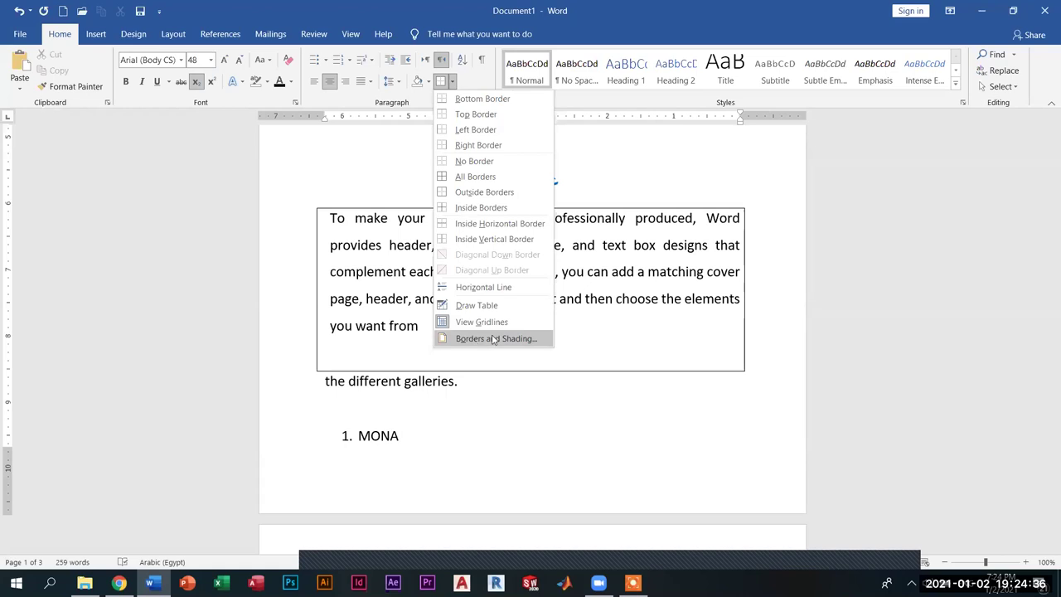
click(495, 338)
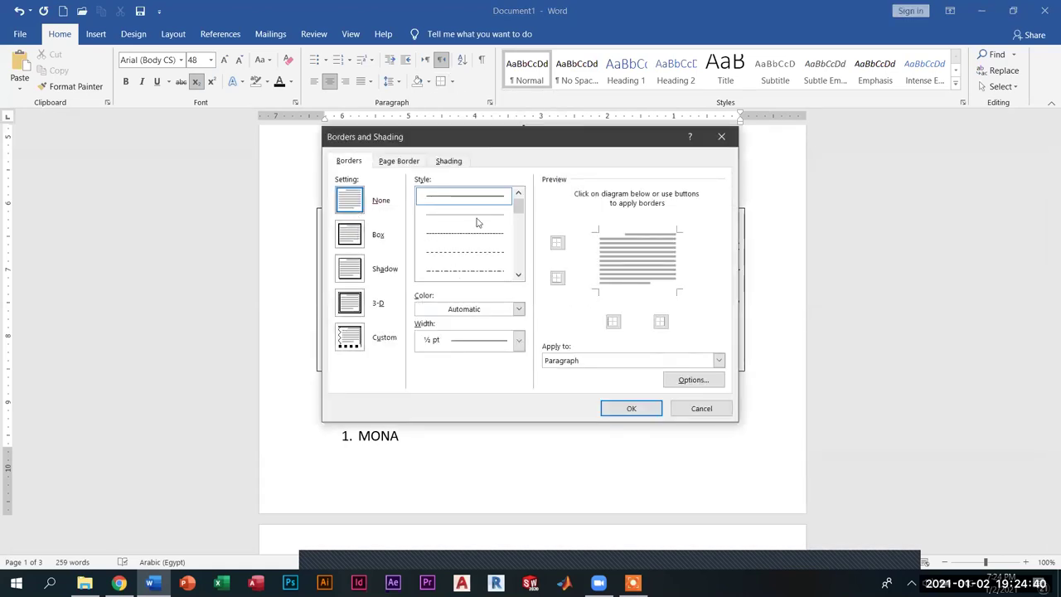
click(478, 236)
click(621, 407)
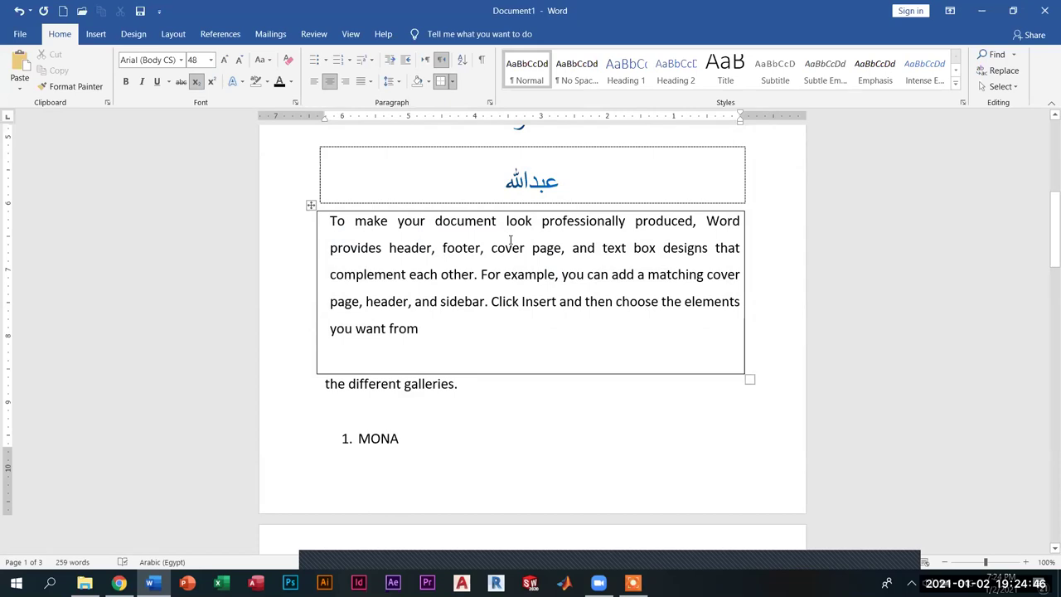
Undo the border changes with Ctrl+Z and minimize Word to the desktop
key(ctrl+z)
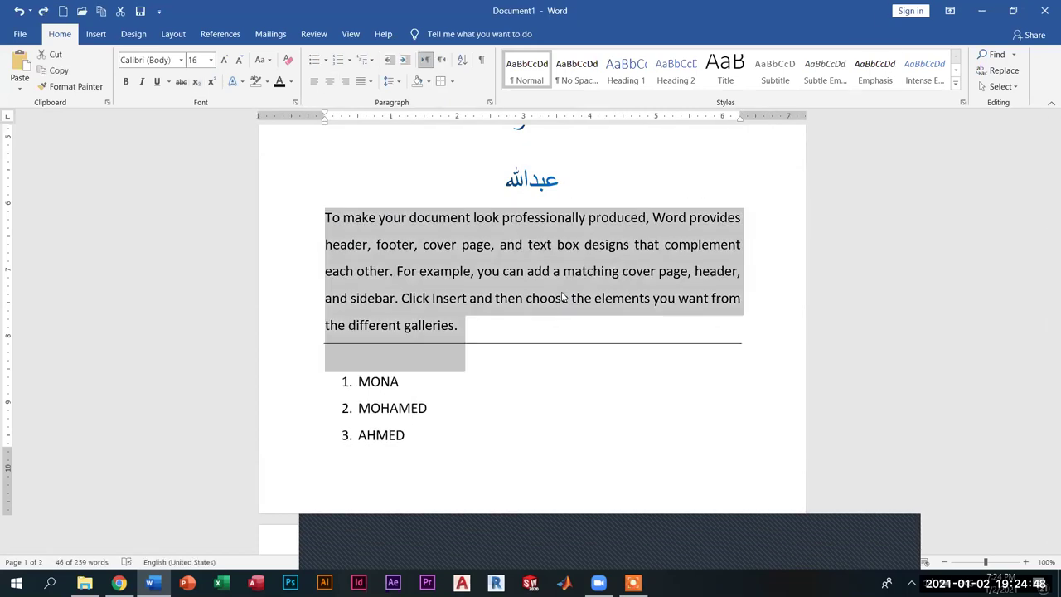
key(ctrl+z)
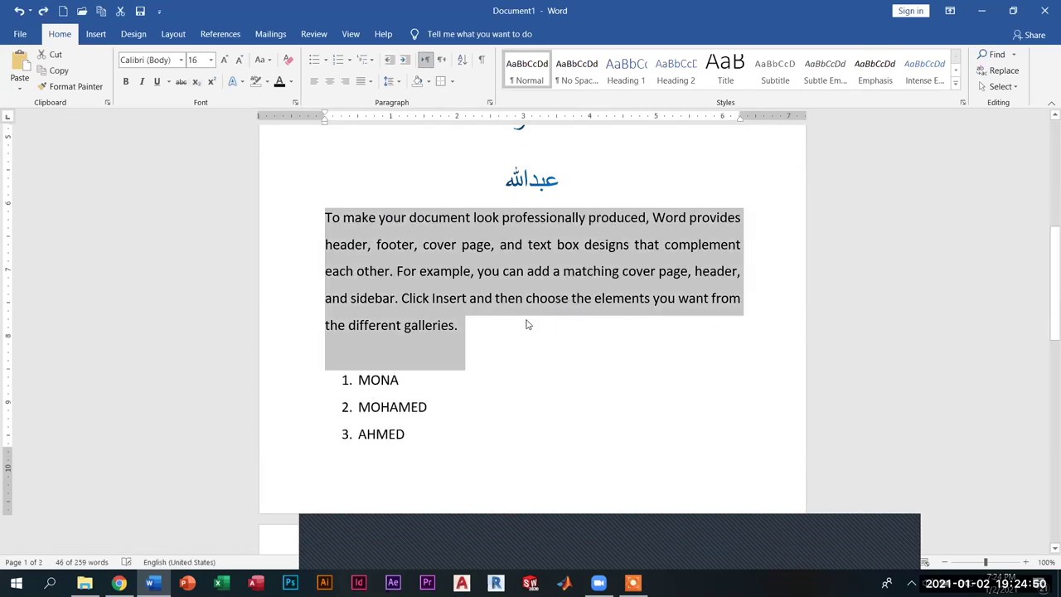
key(Right)
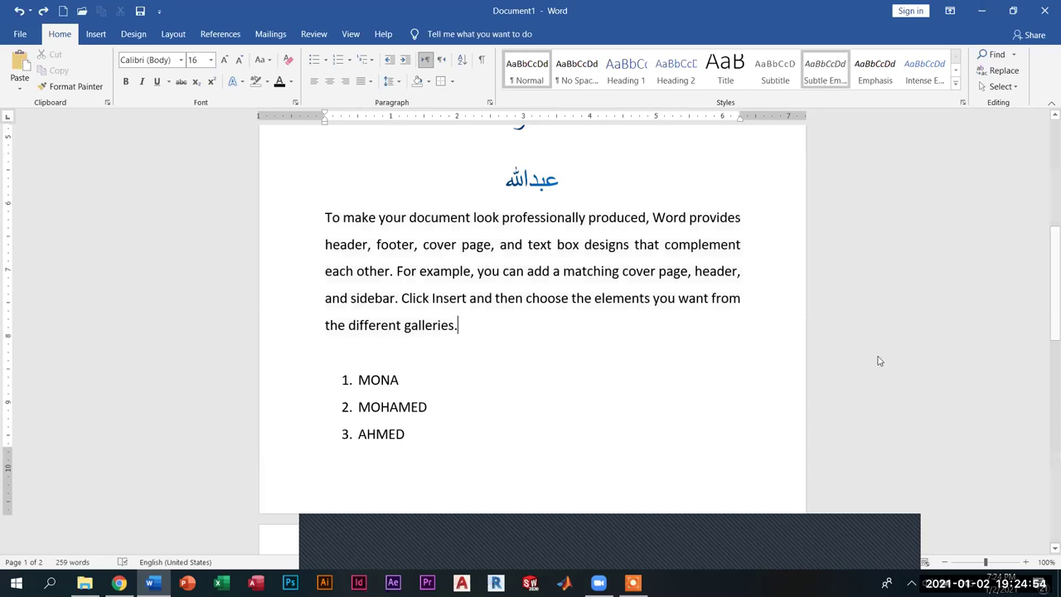
key(super+d)
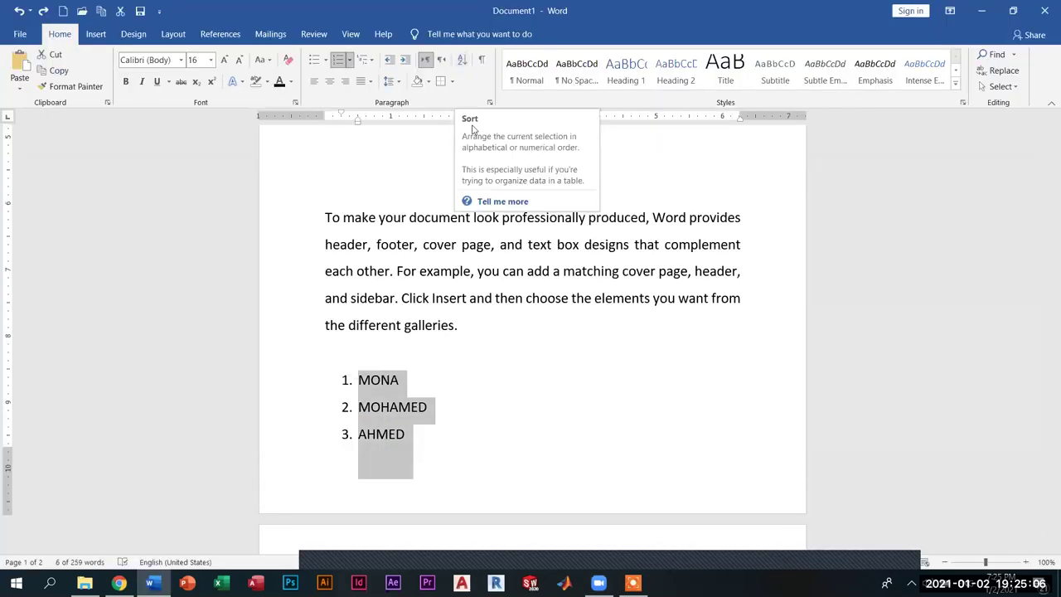
Sort the numbered name list in ascending order, A to Z
click(470, 62)
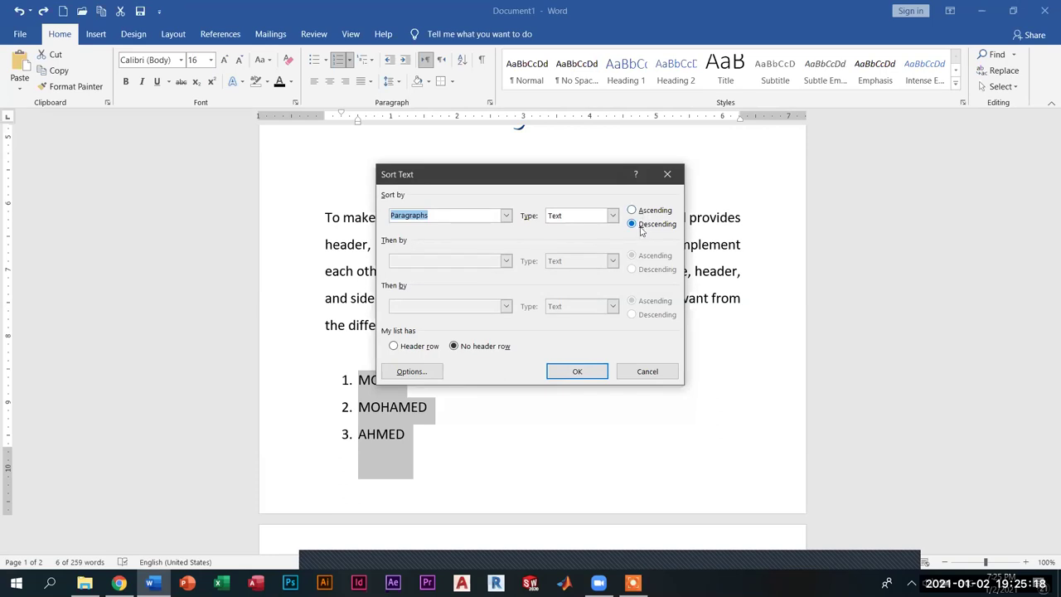
click(643, 211)
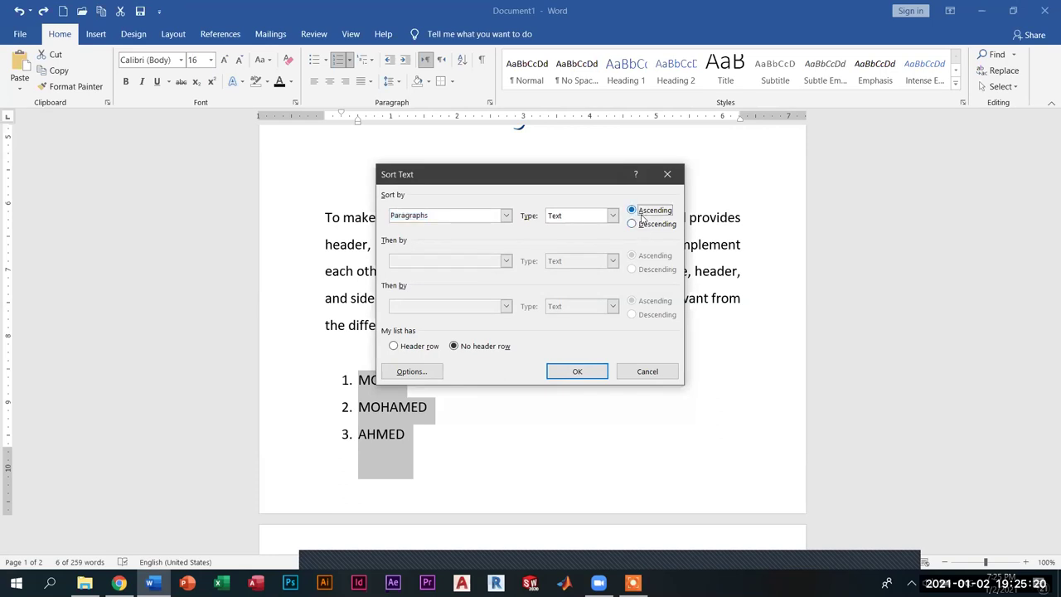
click(642, 224)
click(635, 212)
click(636, 225)
click(633, 214)
click(577, 371)
click(403, 434)
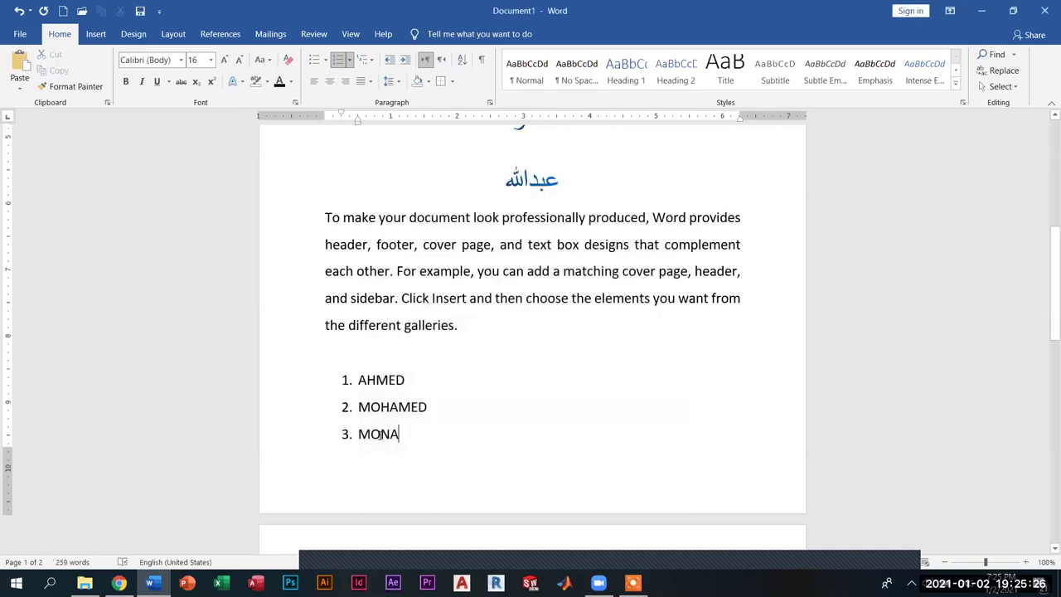
Re-sort the list descending (MONA, MOHAMED, AHMED) and minimize Word
drag(373, 469, 339, 374)
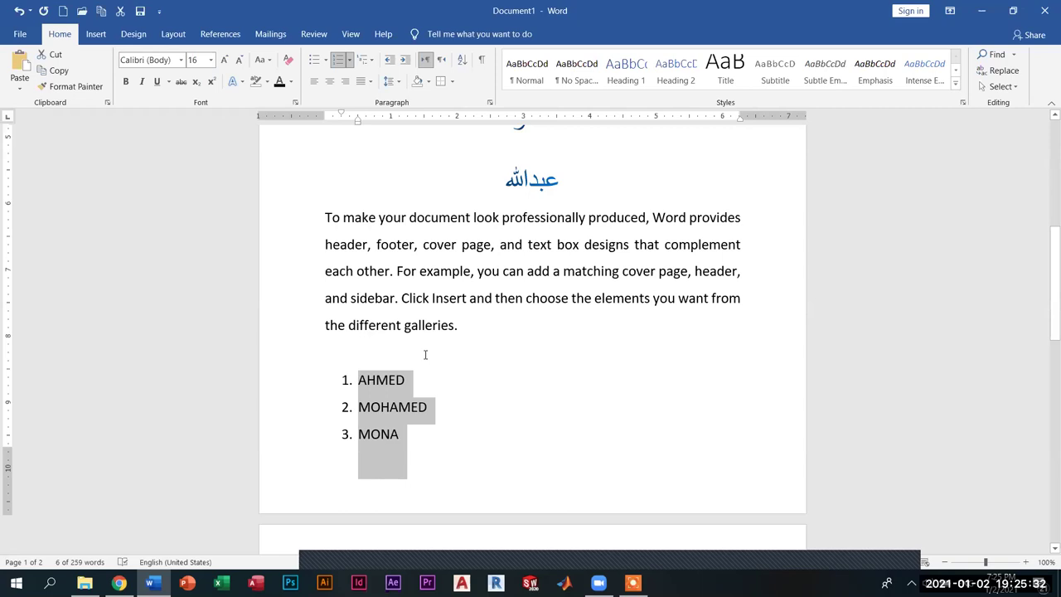
click(462, 59)
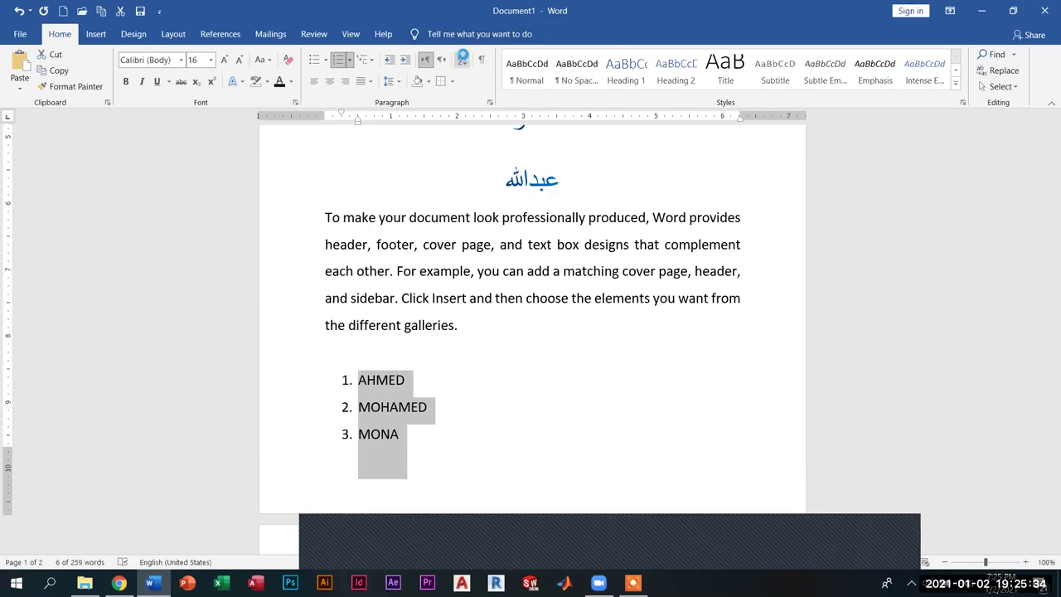
key(alt+d)
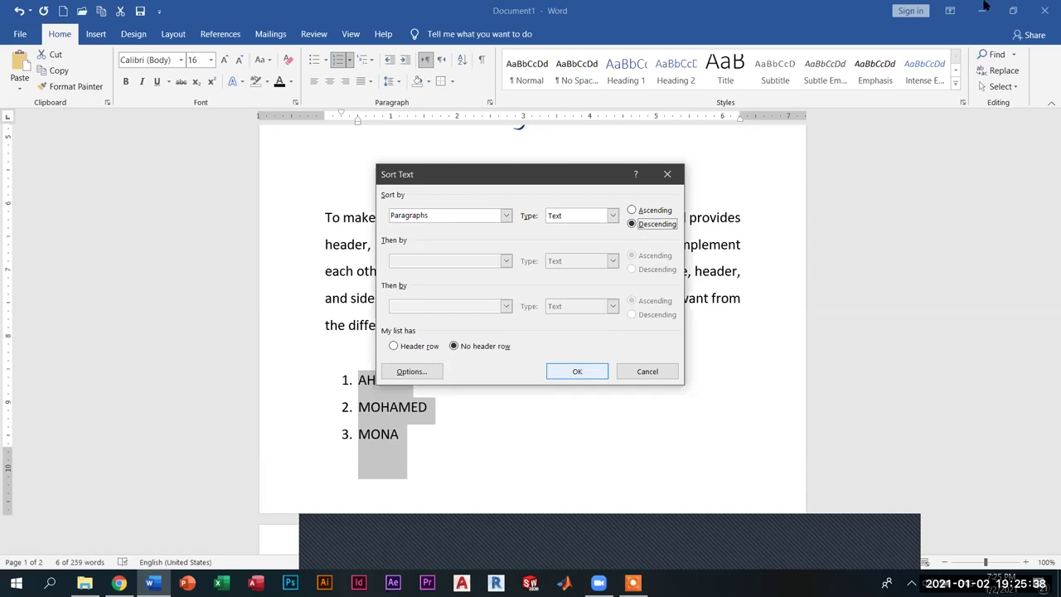
key(Return)
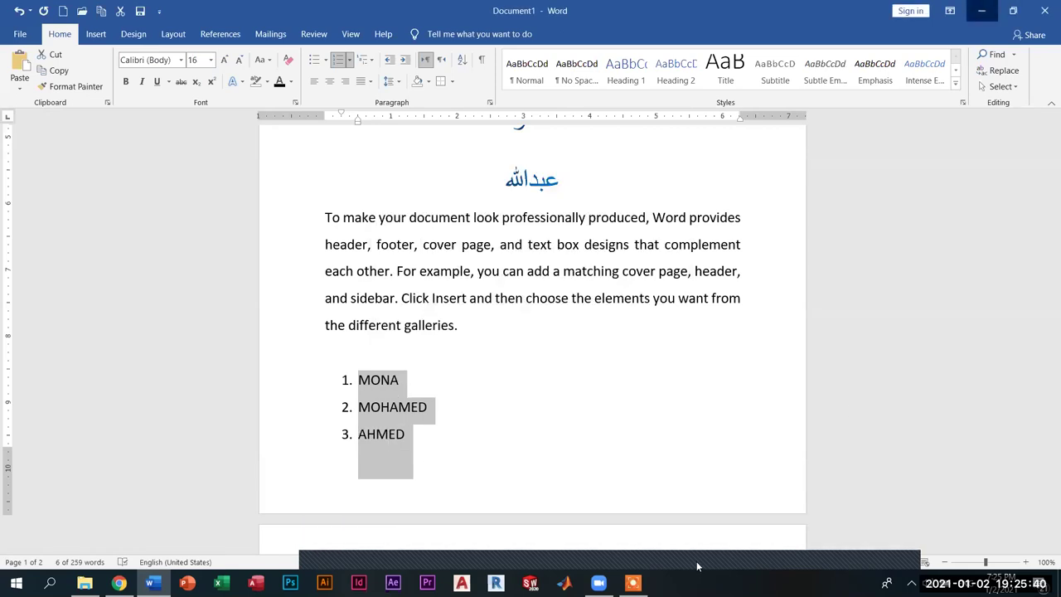
key(super+d)
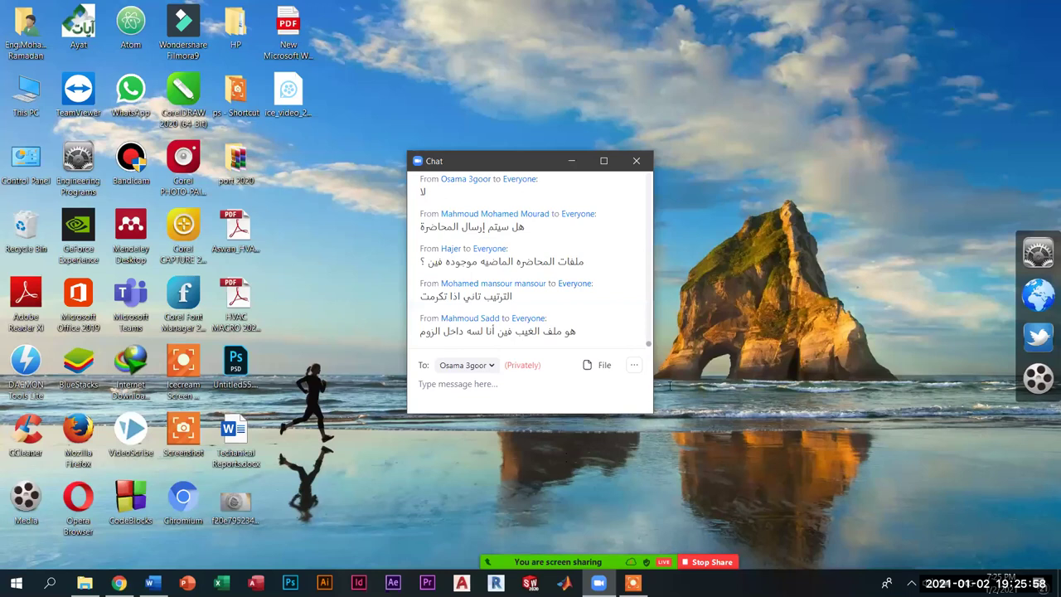
Switch back to the Word document after reading the Zoom chat
key(alt+Tab)
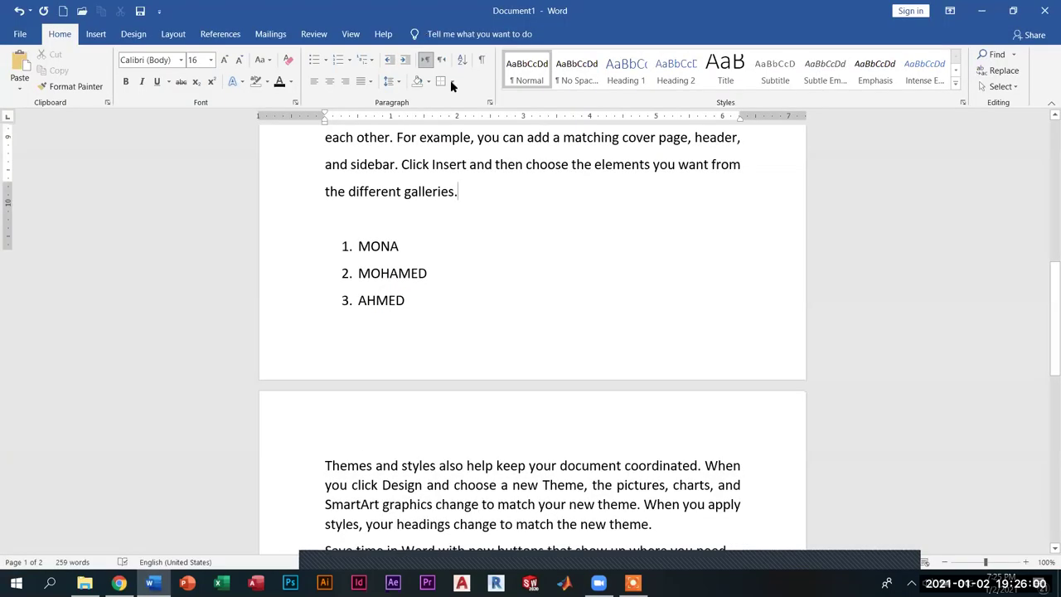
Select the 'Themes and styles' paragraph and give it a plain box border
triple_click(489, 485)
scroll(415, 190, down, 3)
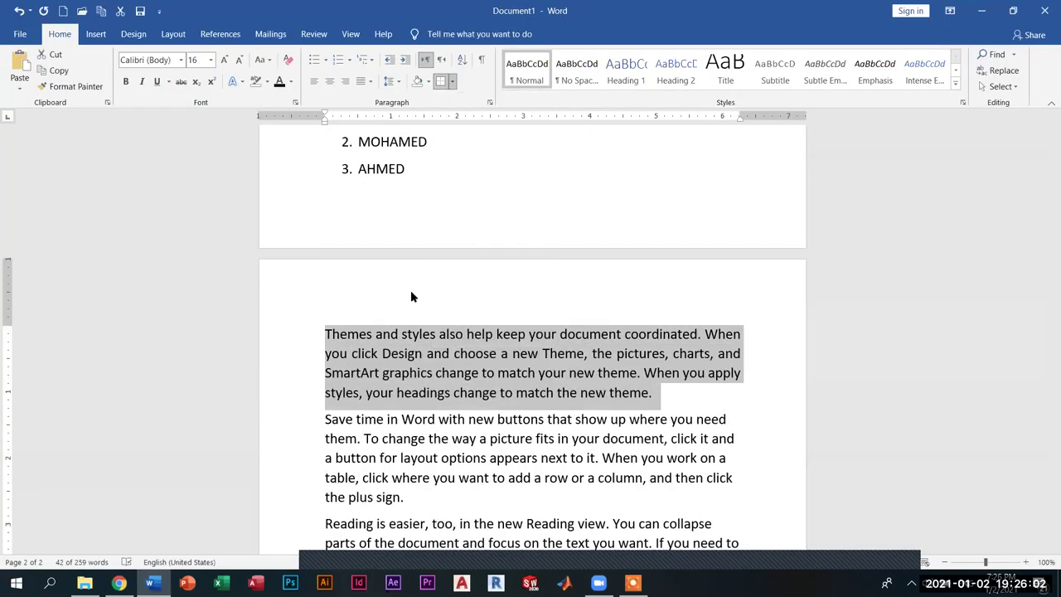
click(610, 409)
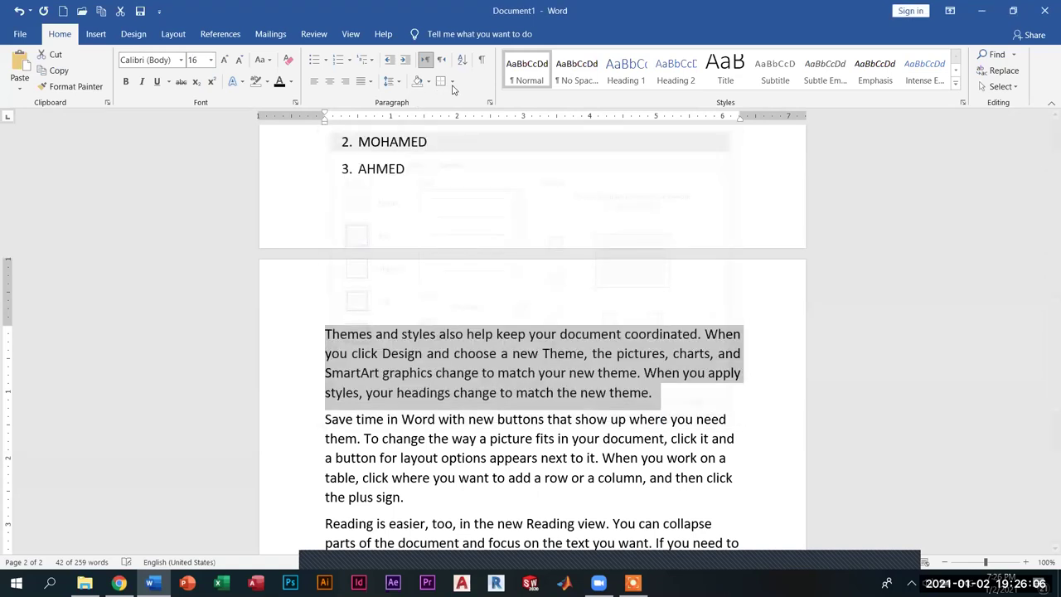
Make the box border a thick solid blue line, 4½ pt wide
click(452, 81)
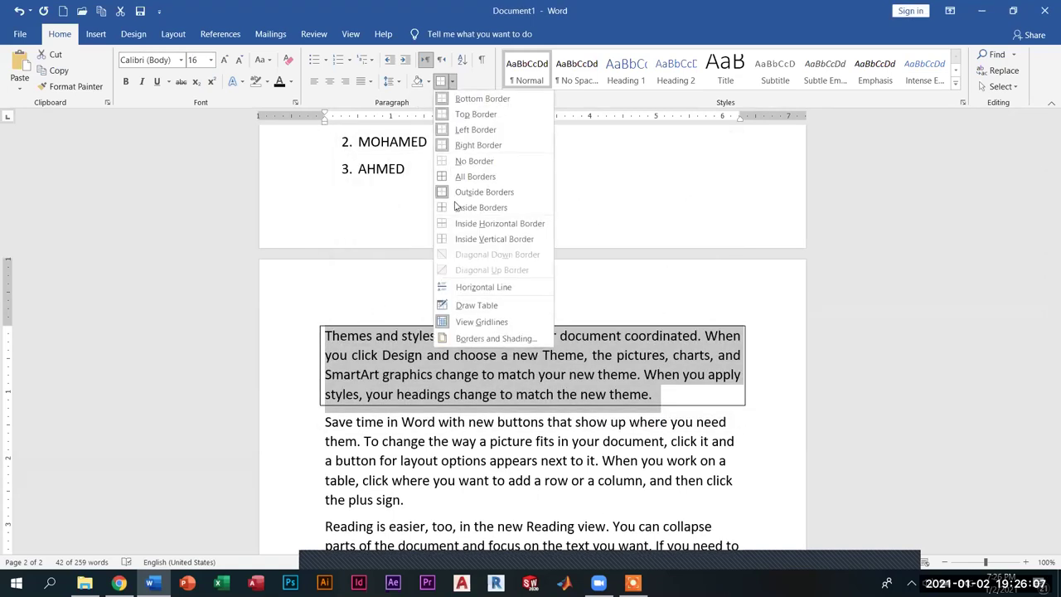
click(482, 337)
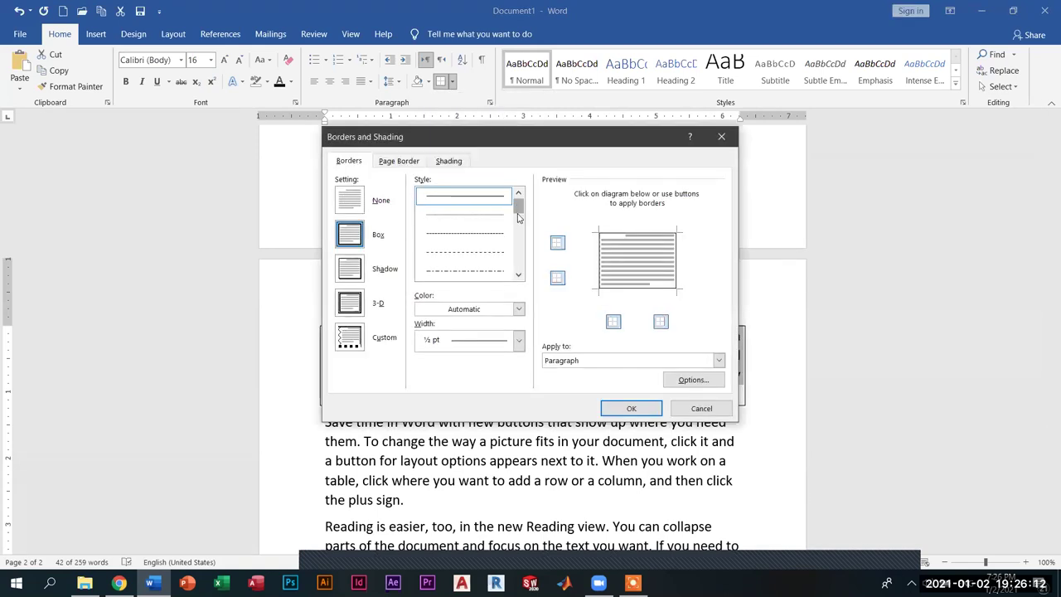
drag(518, 204, 520, 230)
click(501, 270)
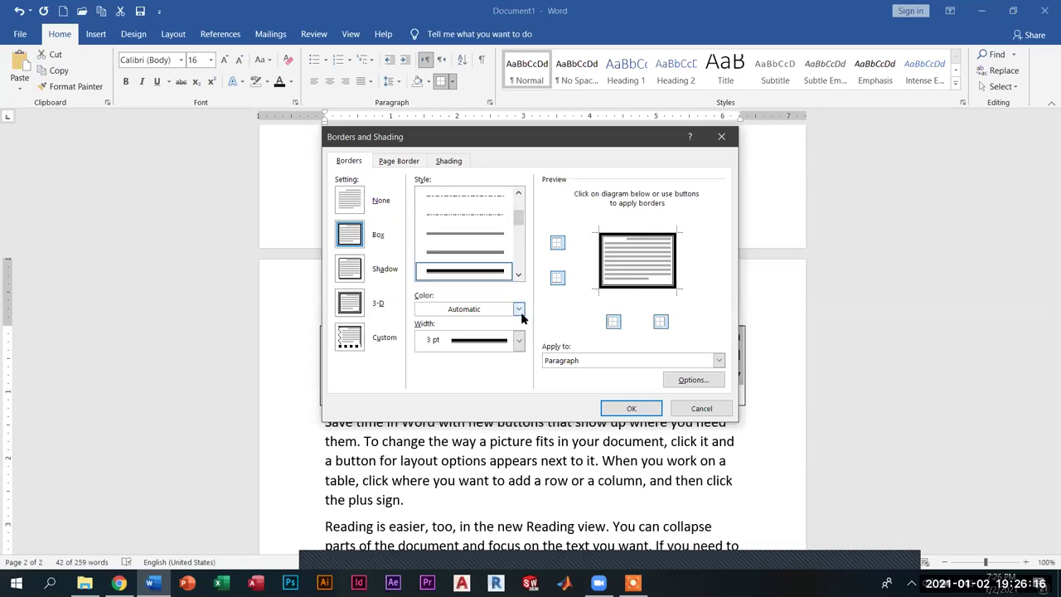
click(519, 310)
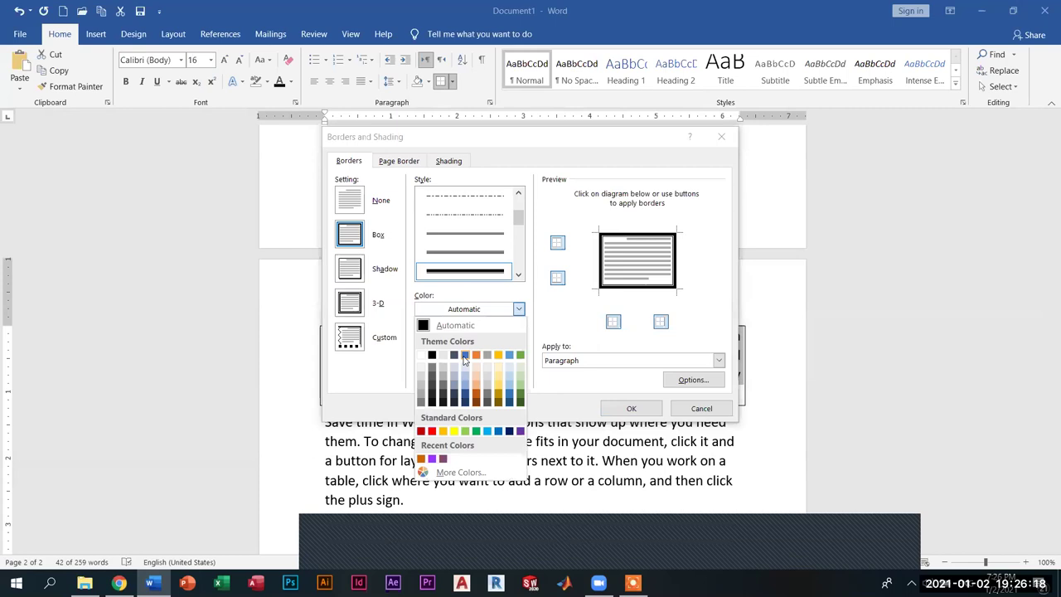
click(465, 356)
click(519, 340)
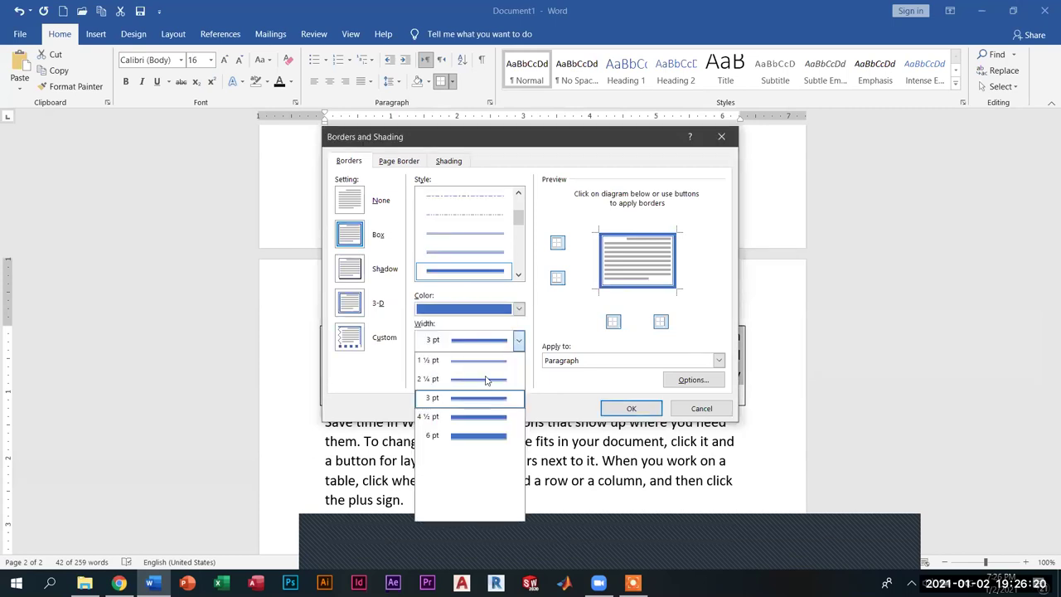
click(476, 427)
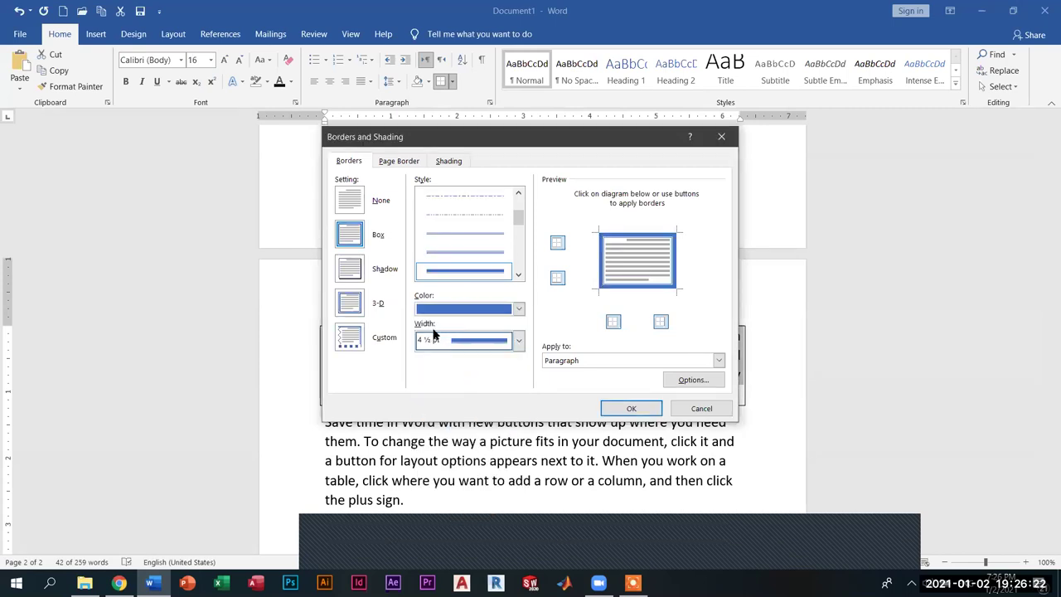
click(618, 411)
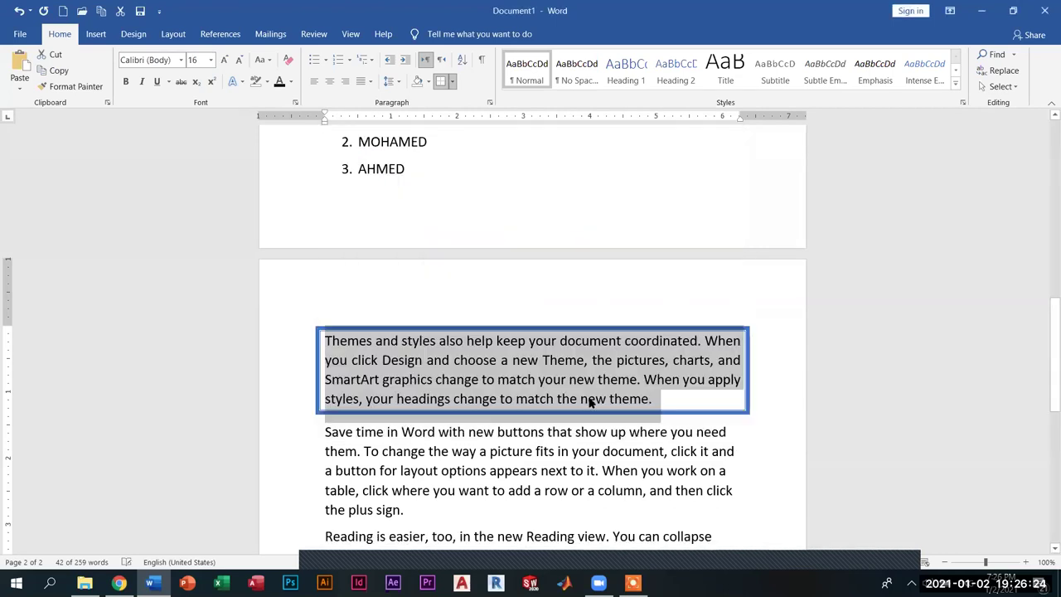
Reselect the paragraph to check the border, then minimize Word
click(590, 402)
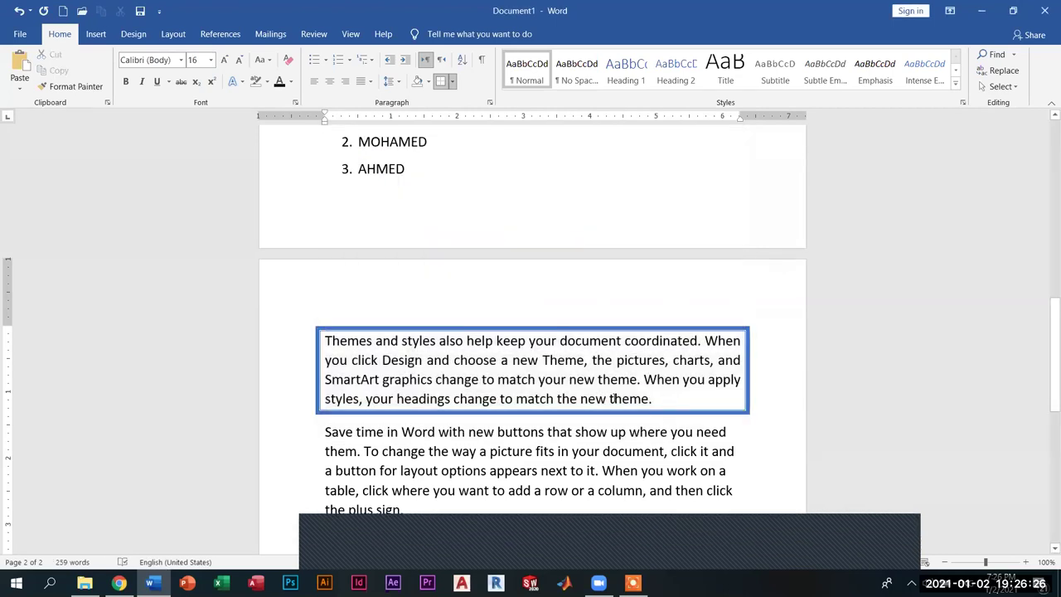
triple_click(351, 331)
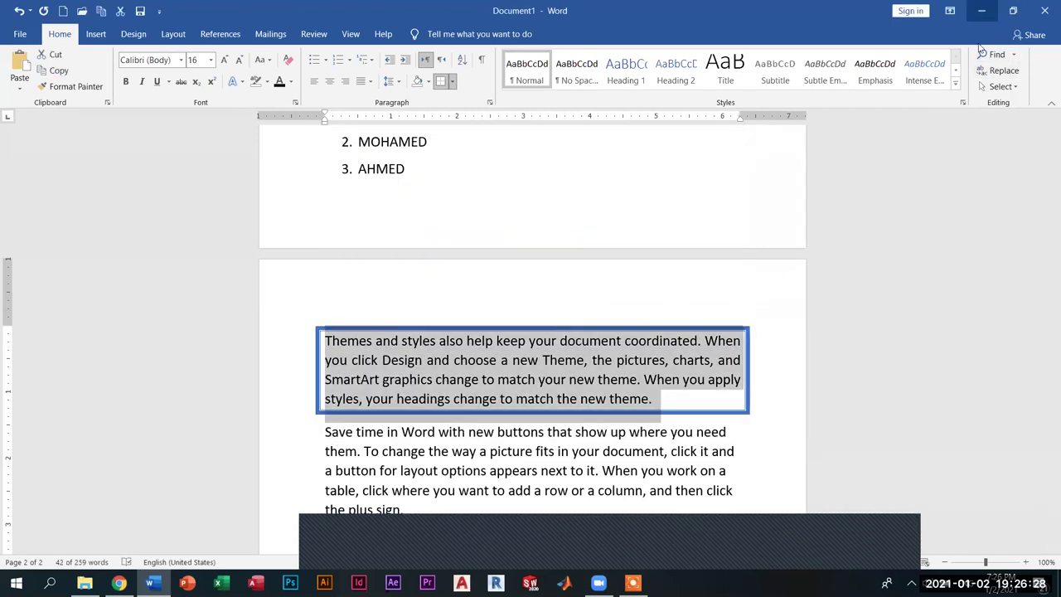
key(super+d)
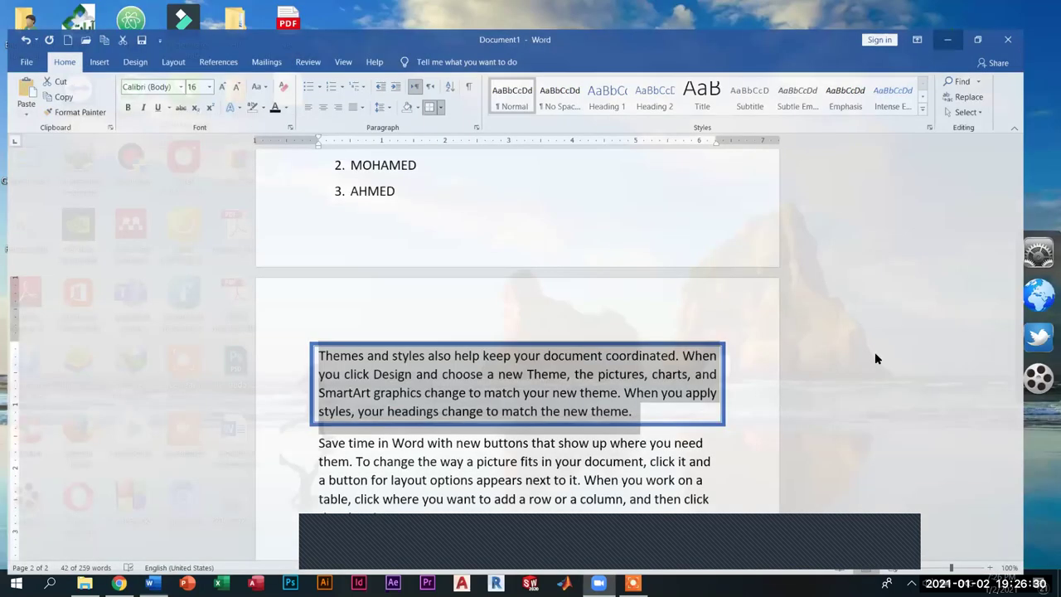
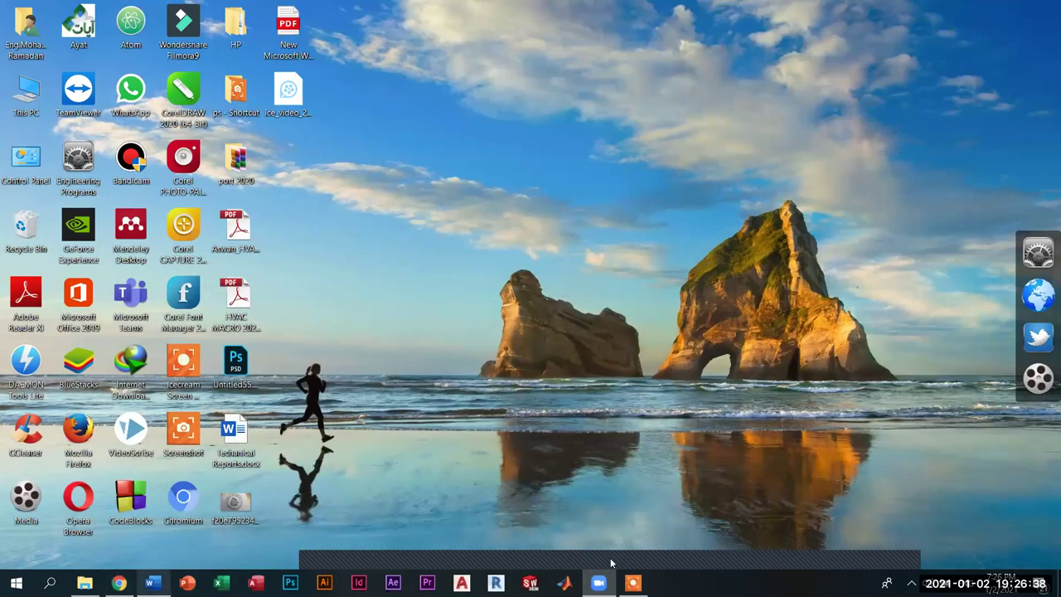
Back in Word, apply a shadow box border to the Themes and styles paragraph
key(alt+Tab)
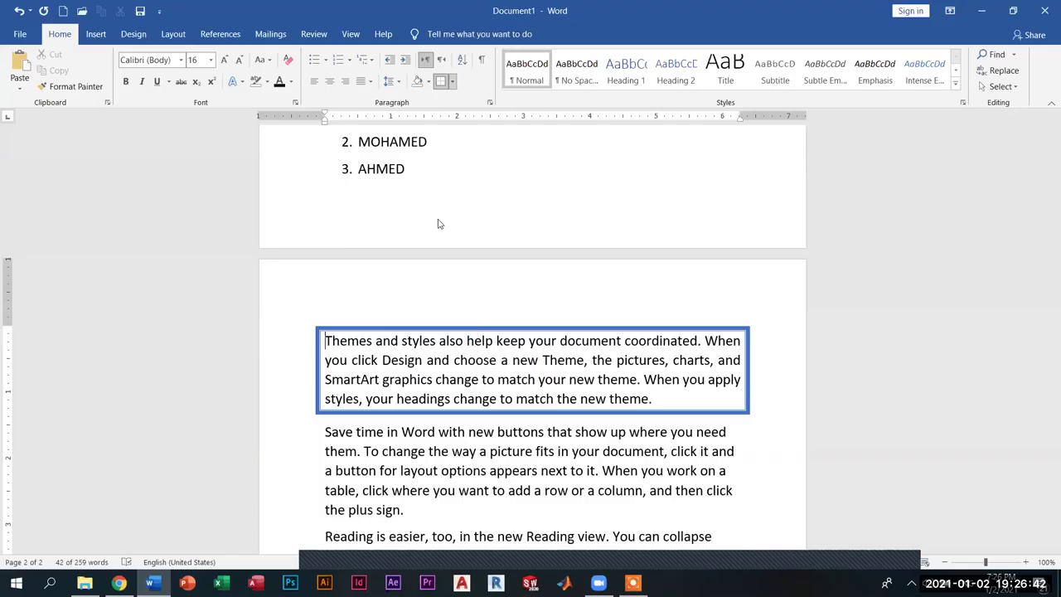
click(453, 81)
click(491, 338)
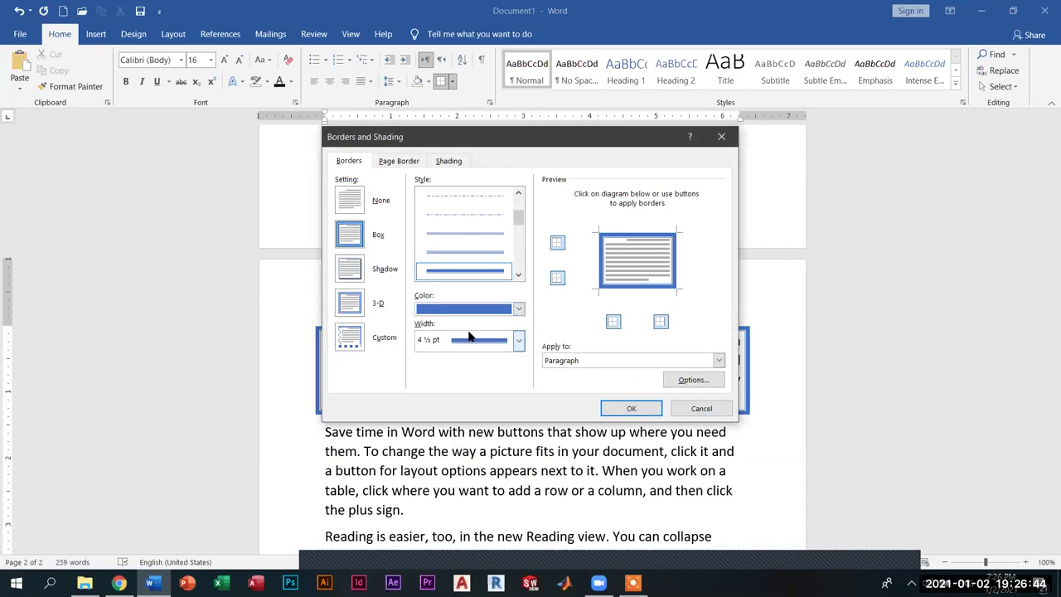
click(593, 362)
click(589, 366)
click(590, 366)
click(592, 372)
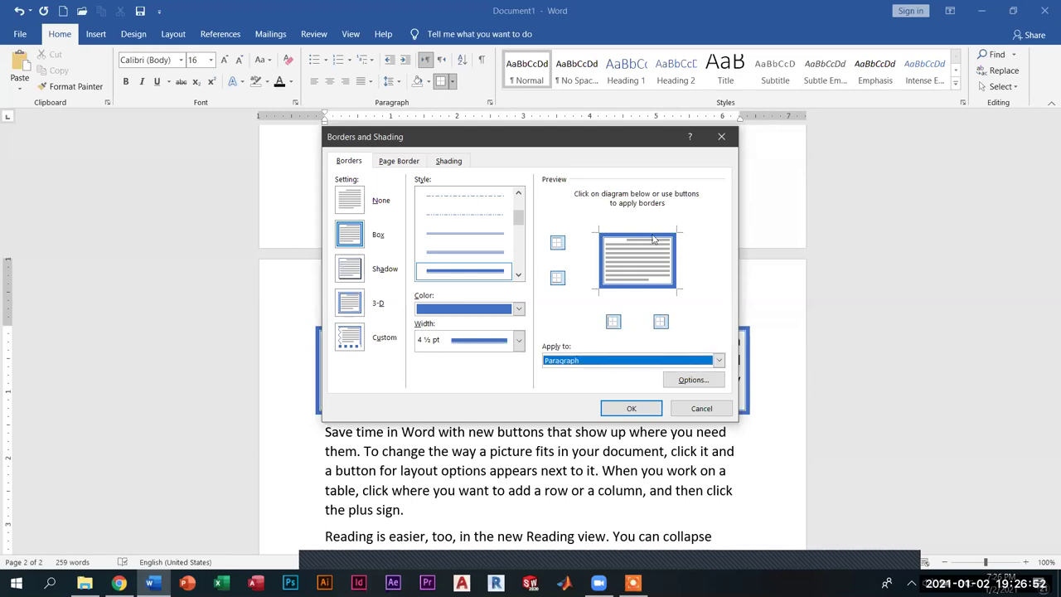
key(alt+a)
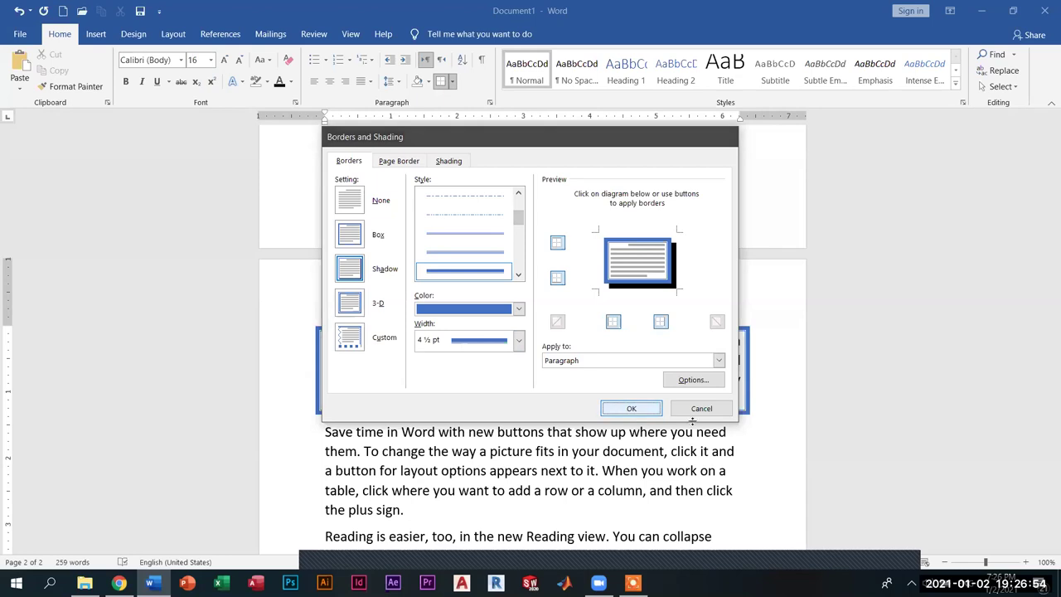
key(Return)
Change the paragraph's shadow border to a blue double-line 3 pt style
triple_click(465, 383)
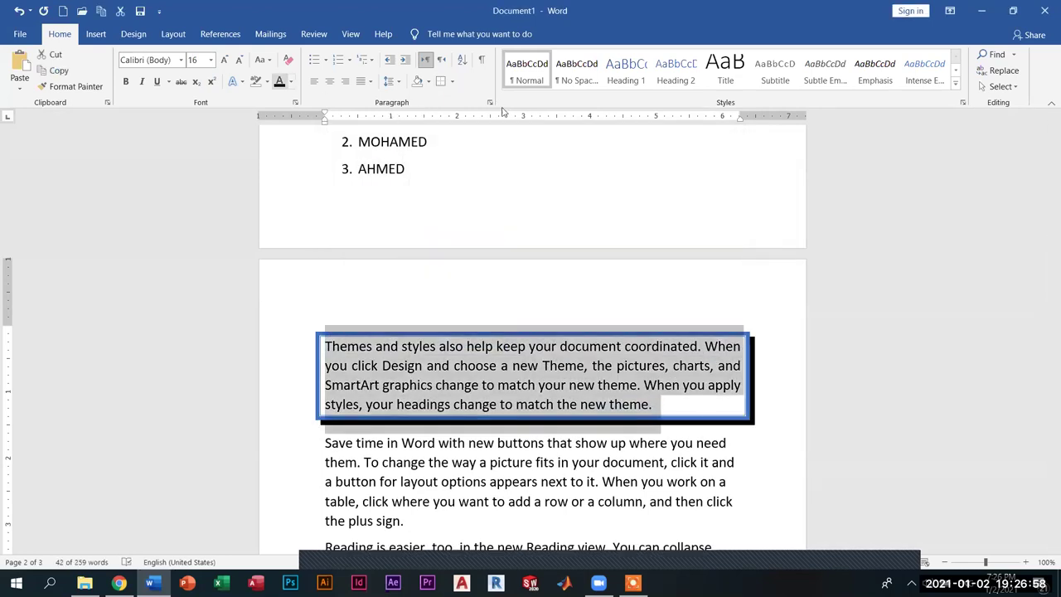
click(452, 81)
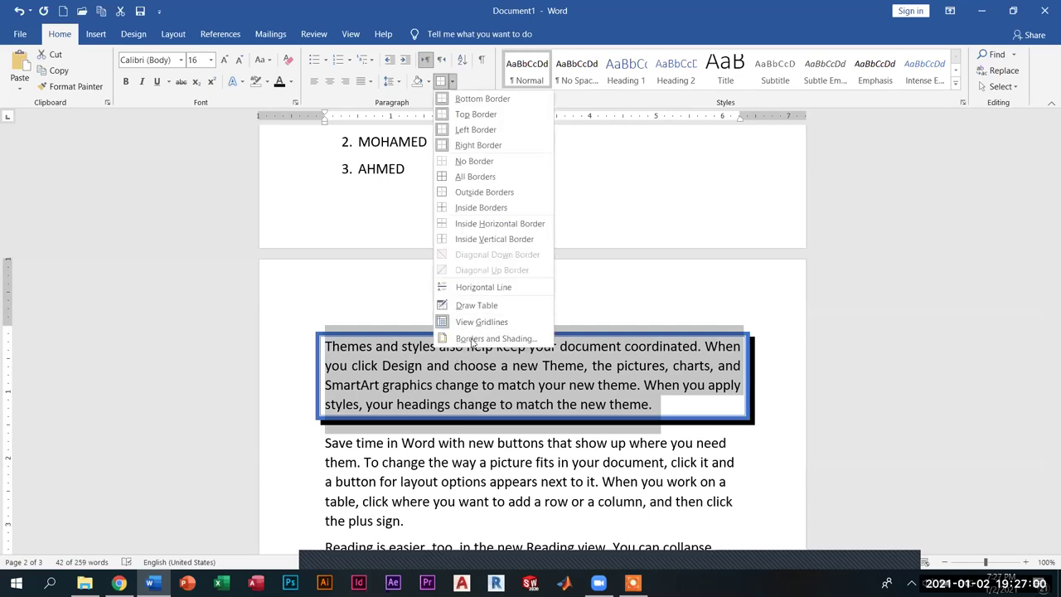
click(474, 339)
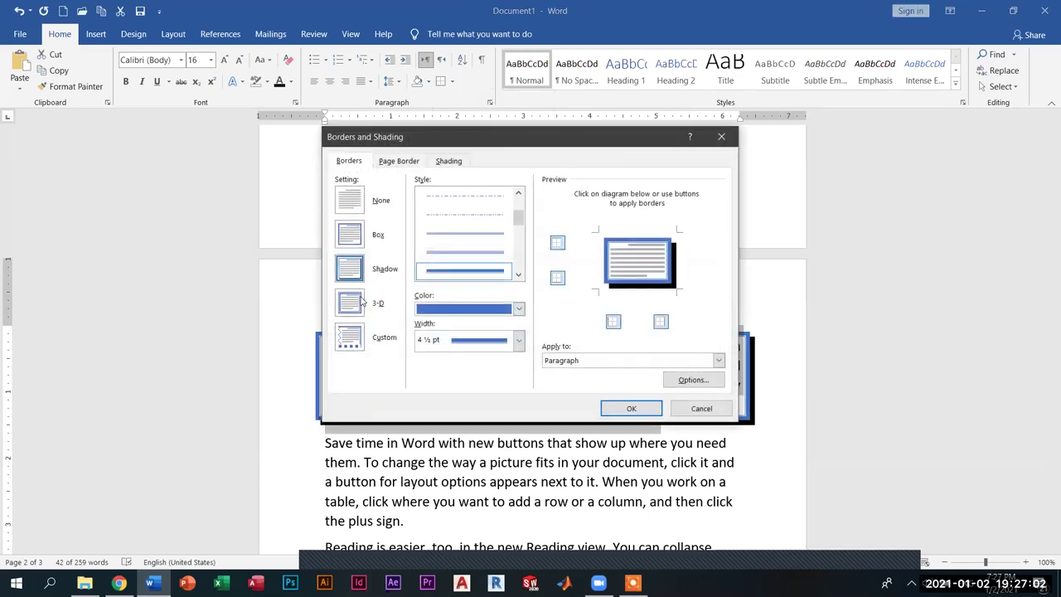
scroll(484, 237, down, 2)
scroll(483, 237, up, 1)
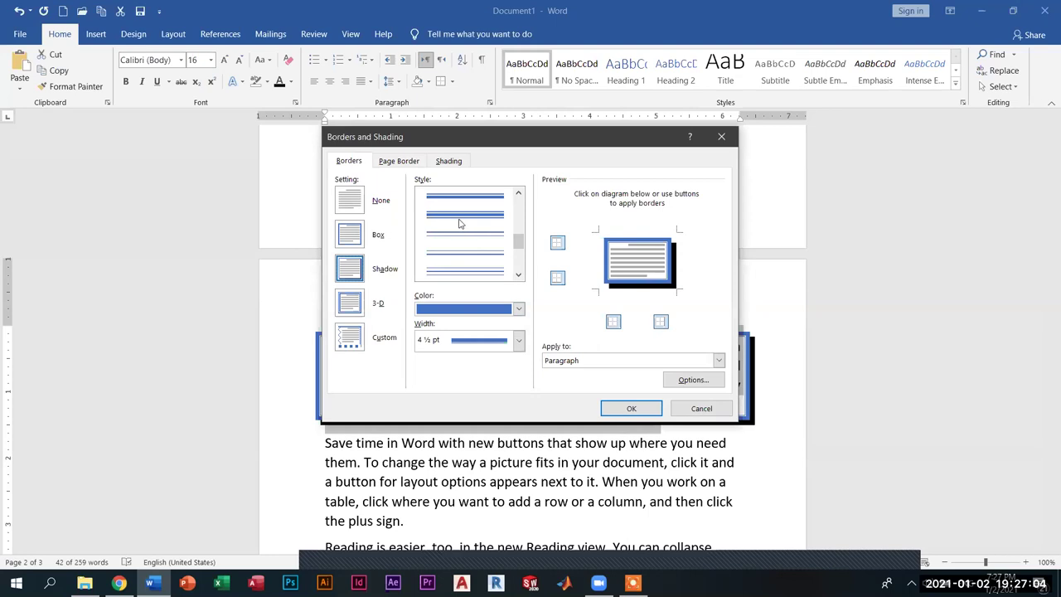
click(464, 270)
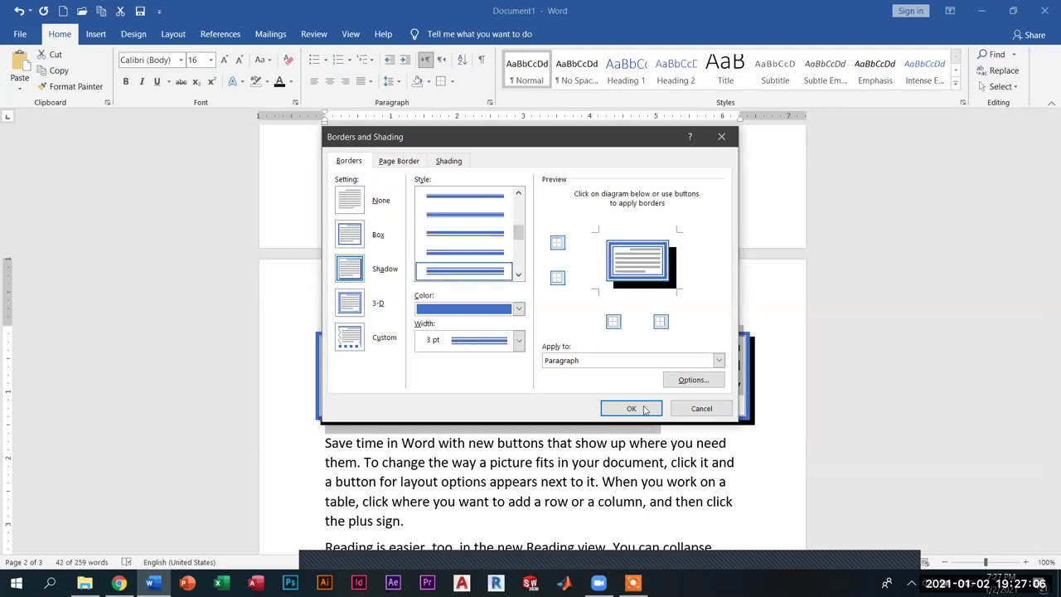
click(645, 409)
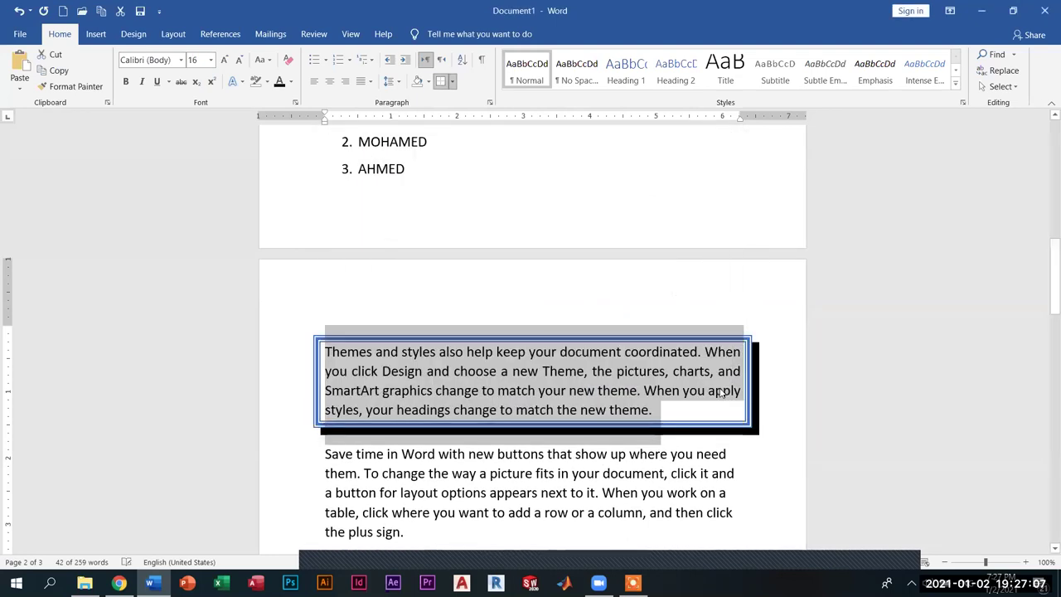
click(672, 404)
Set the paragraph's border to None and choose a blue shading fill
triple_click(651, 406)
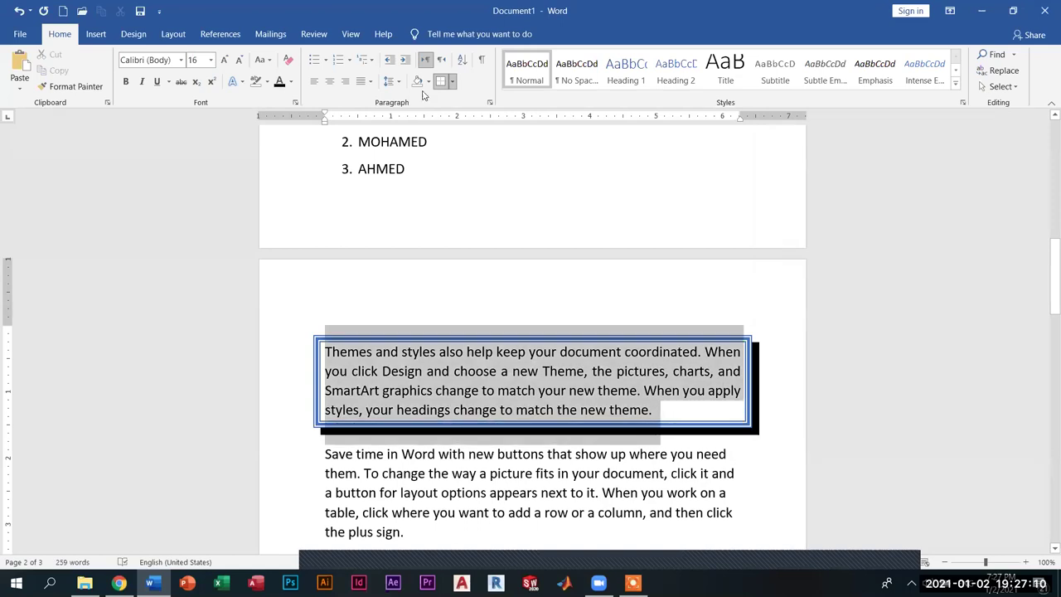
click(452, 80)
click(495, 339)
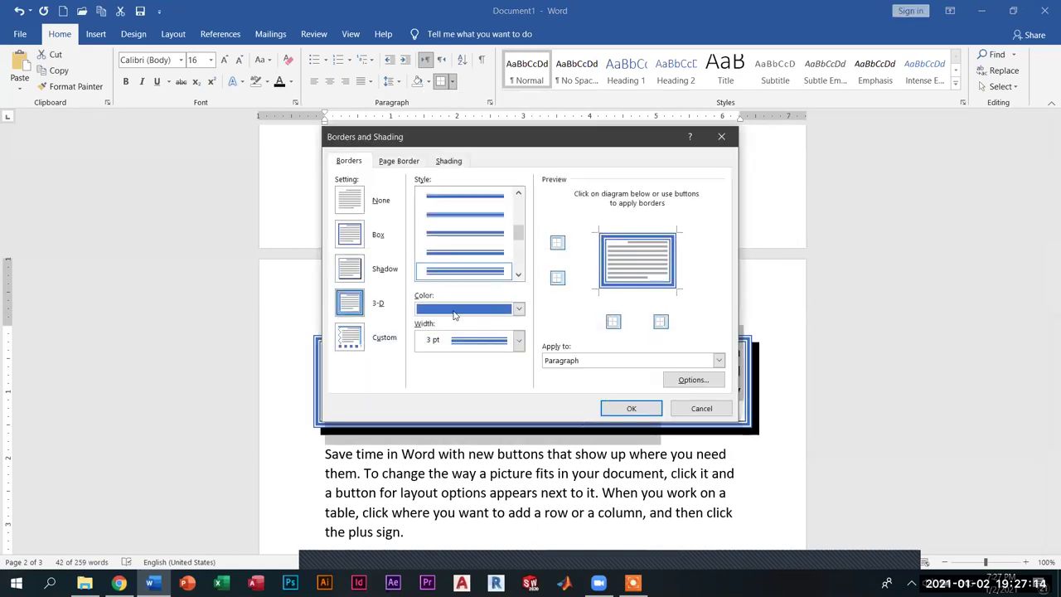
click(365, 201)
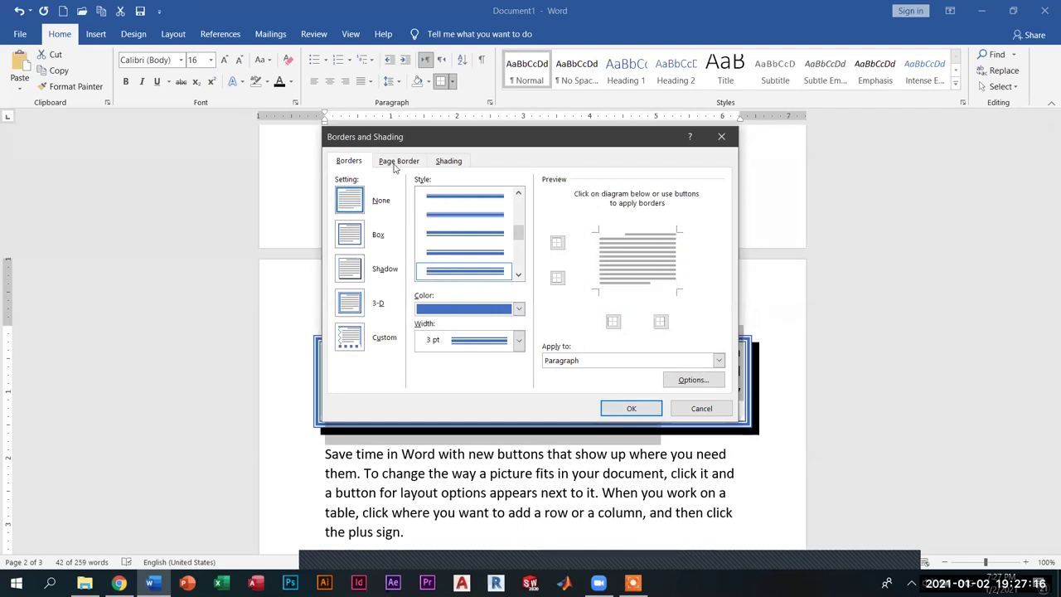
key(ctrl+Tab)
key(ctrl+shift+Tab)
key(ctrl+shift+Tab)
key(Tab)
key(alt+Down)
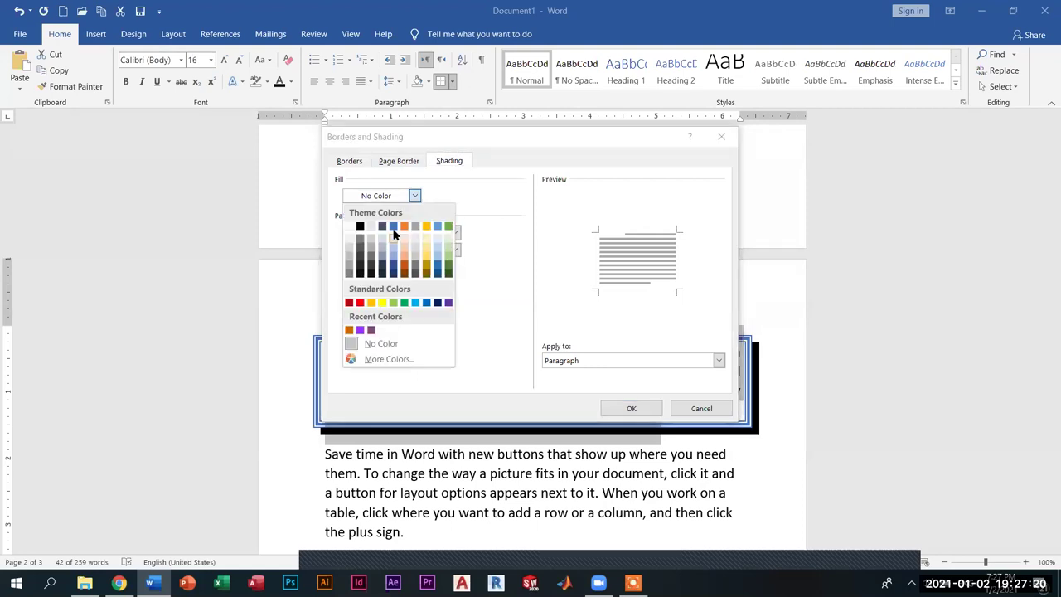
key(Return)
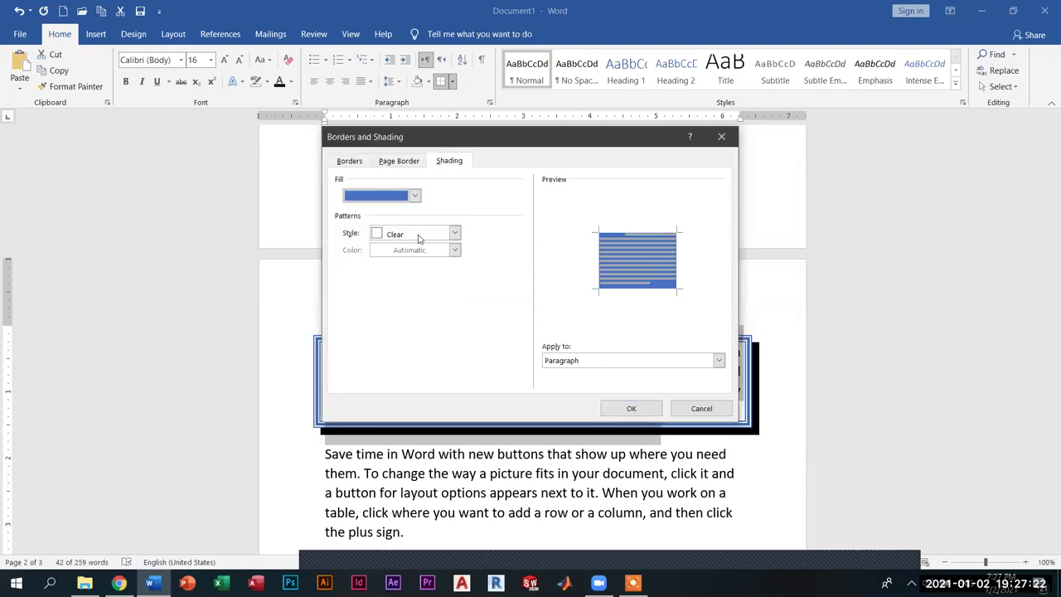
Apply a 12.5% shading pattern with a grey fill to the paragraph
click(455, 235)
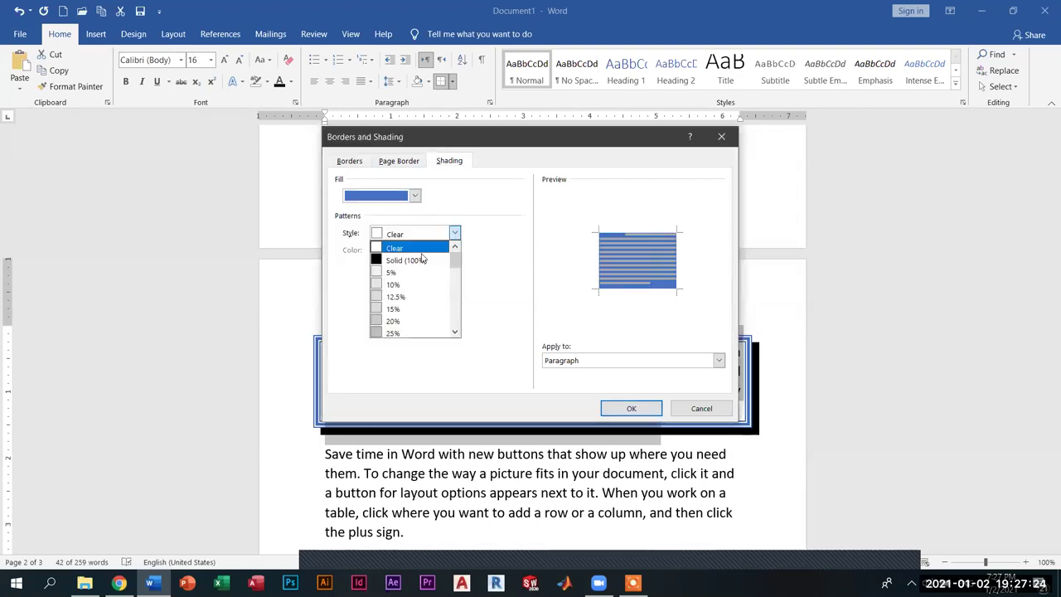
click(395, 296)
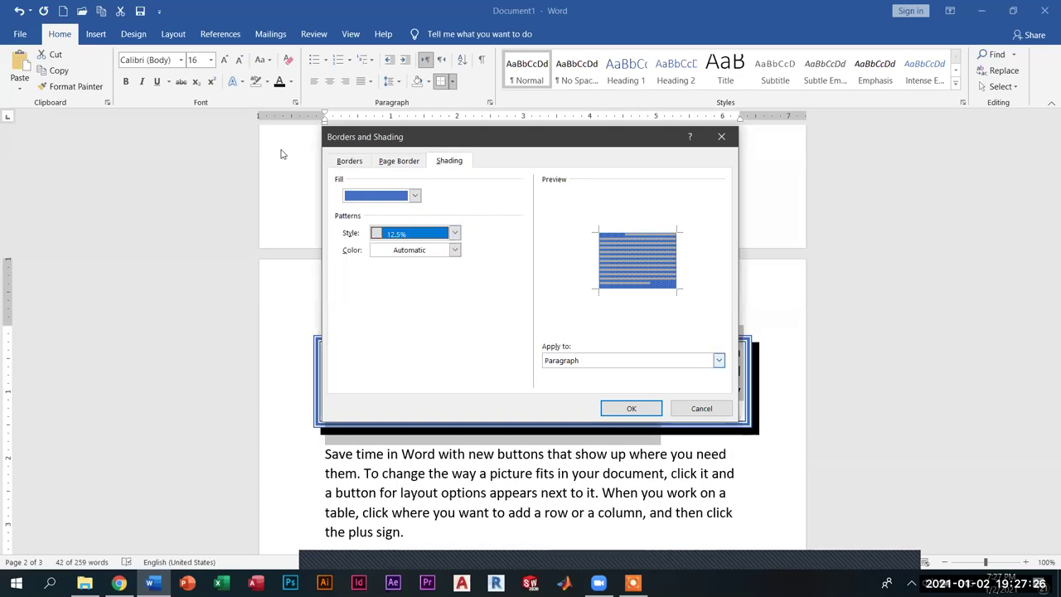
click(416, 197)
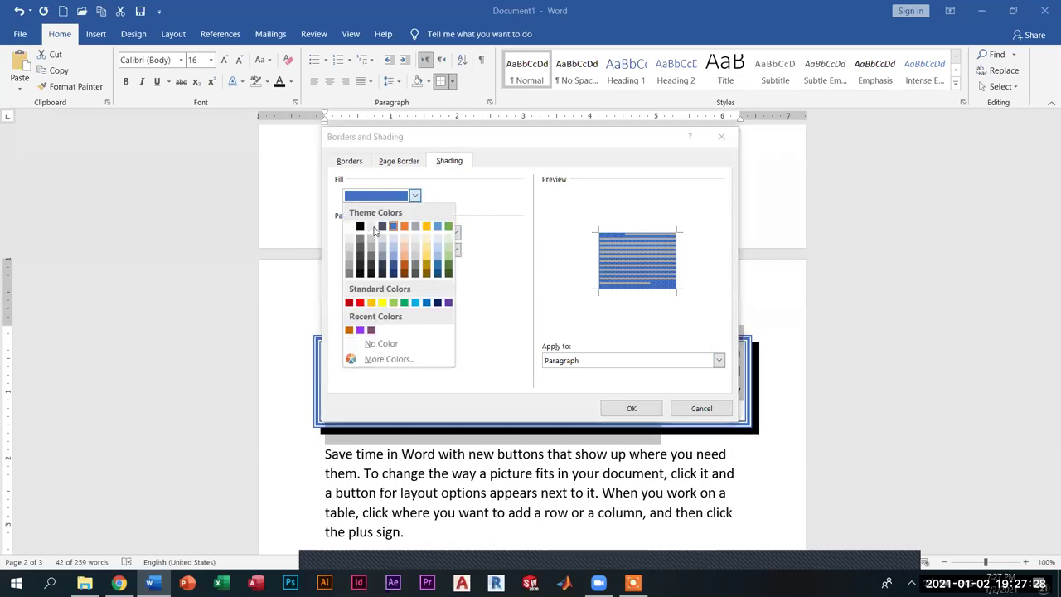
click(373, 228)
click(630, 409)
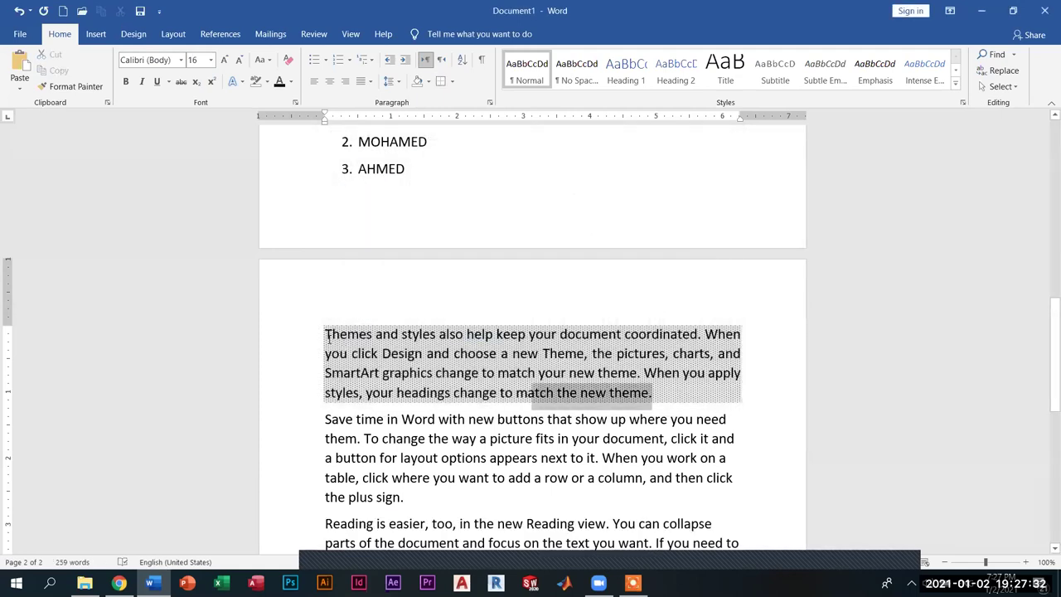
Undo the last change and move the insertion point up into the paragraph above
drag(652, 393, 326, 335)
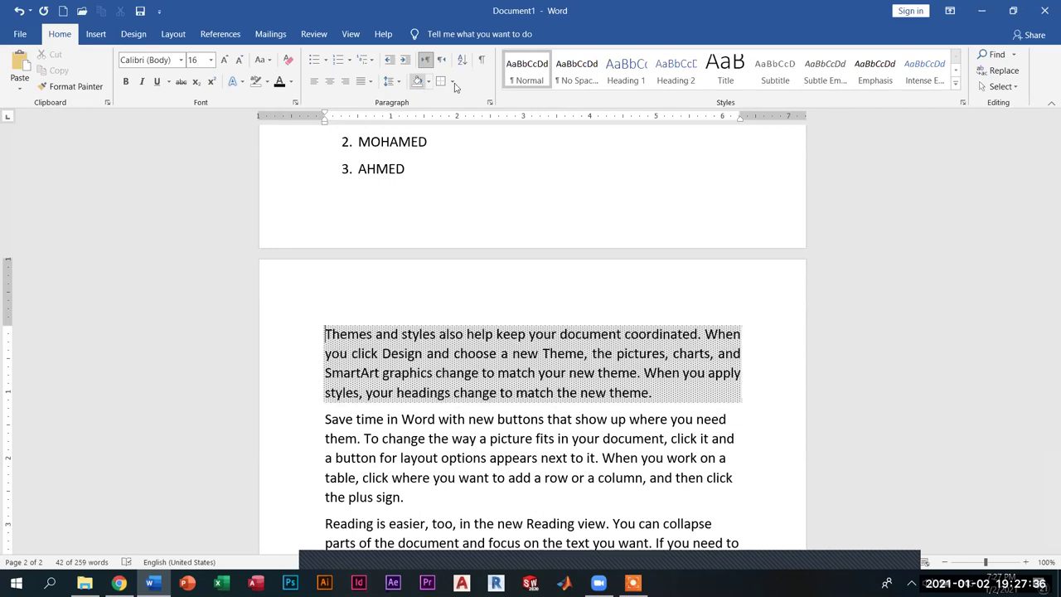
key(ctrl+z)
key(Left)
key(Up)
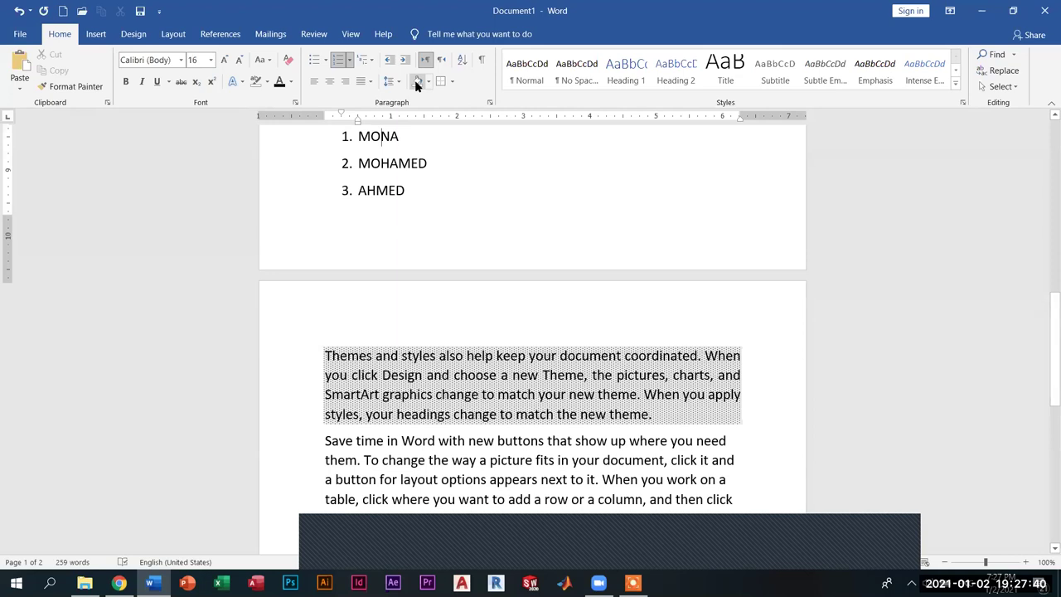
key(Up)
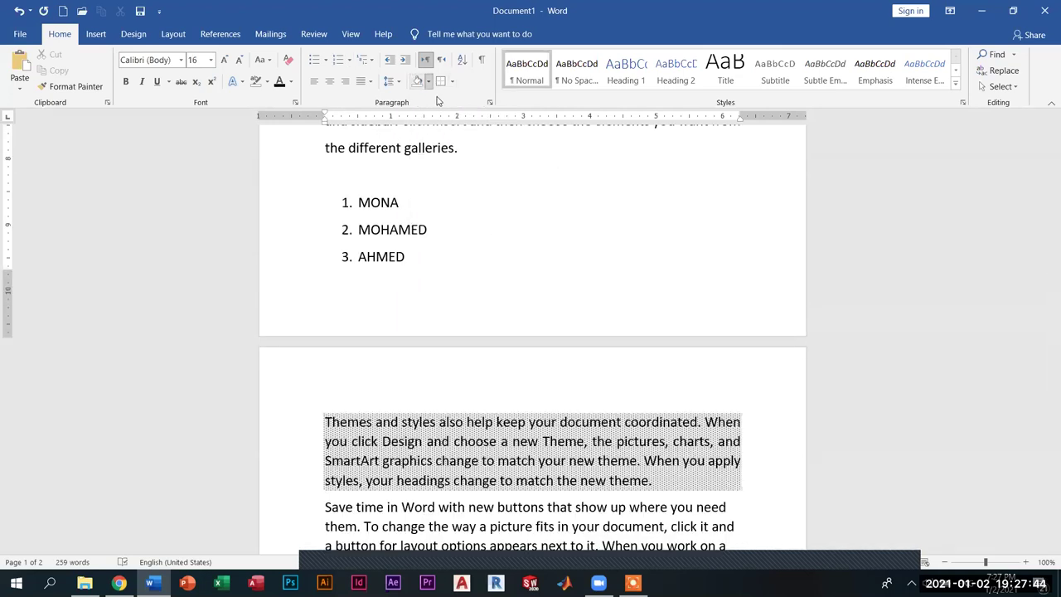
Shade the galleries paragraph with a dark colour
click(429, 82)
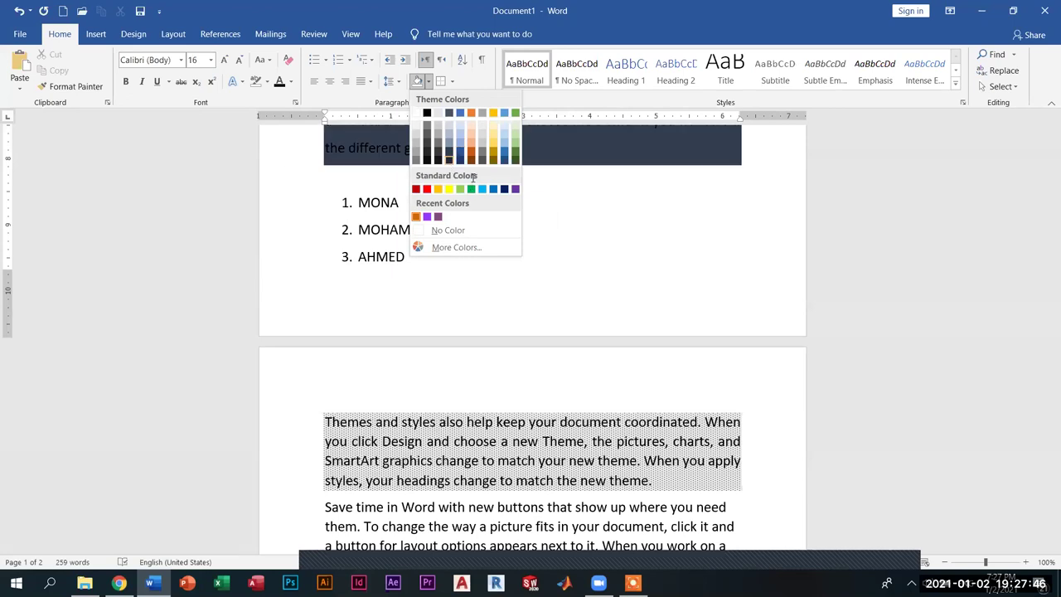
click(450, 162)
scroll(466, 249, up, 3)
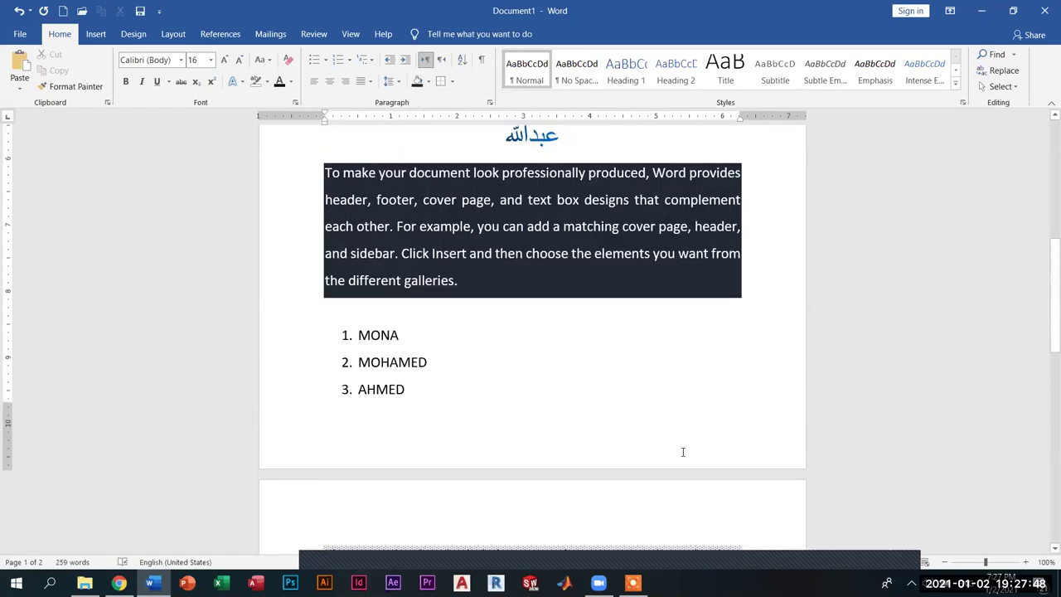
scroll(689, 400, down, 5)
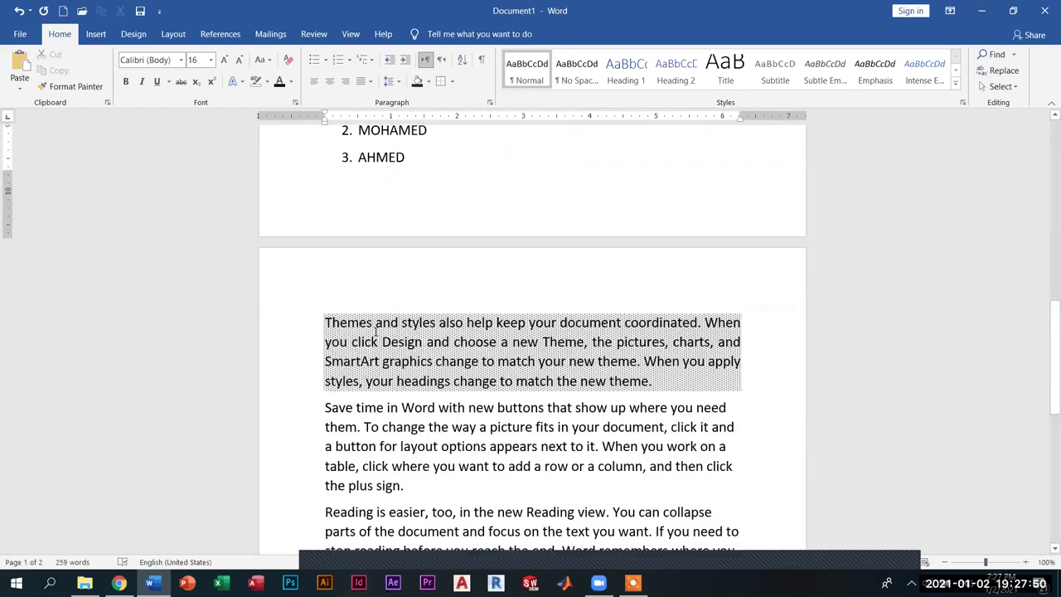
Apply a 45% shading pattern to the Themes and styles paragraph
triple_click(334, 323)
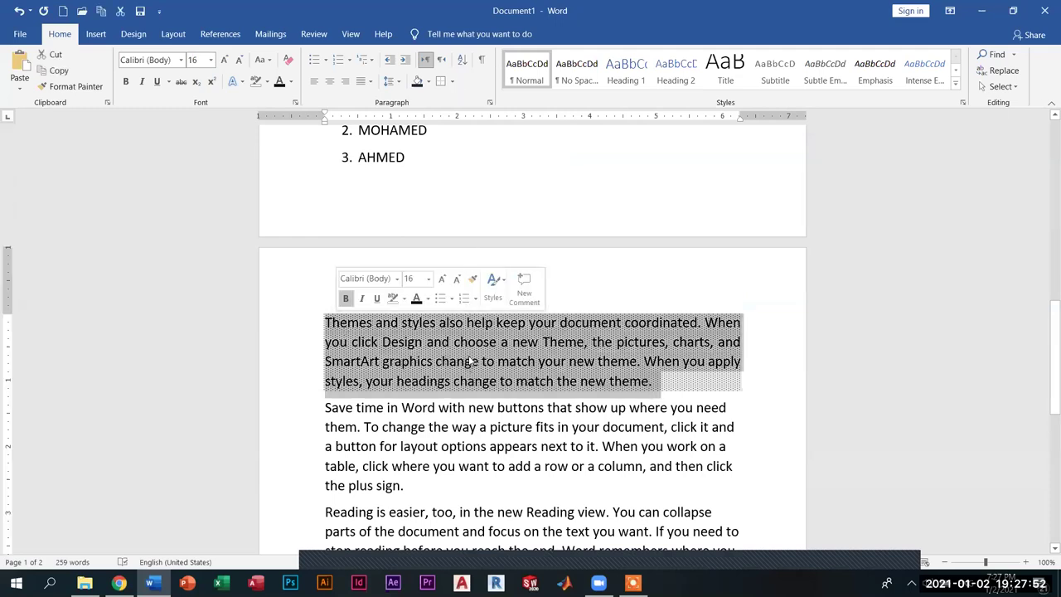
click(440, 81)
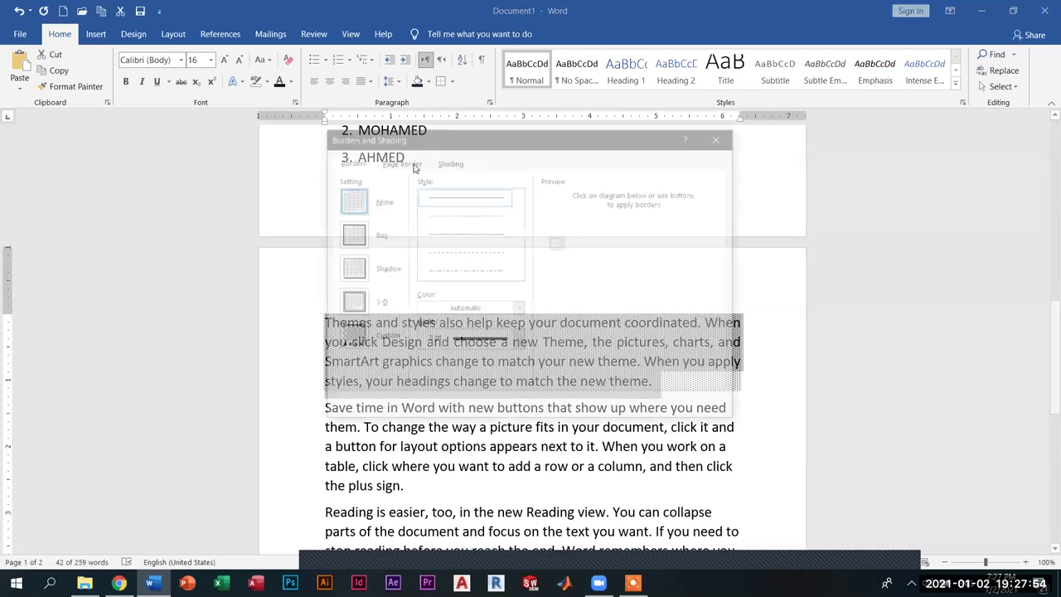
click(449, 161)
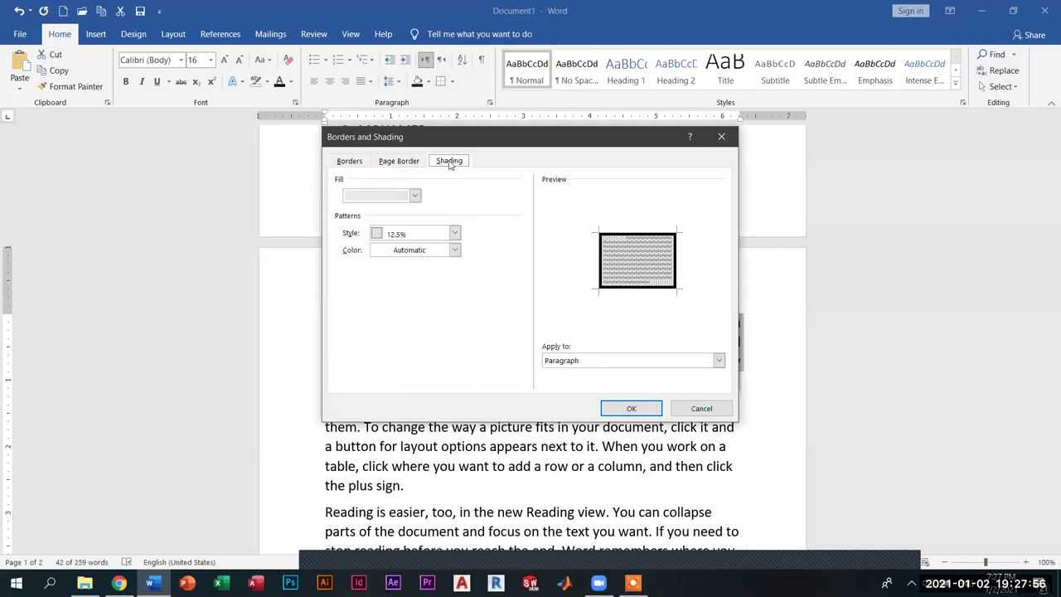
click(415, 196)
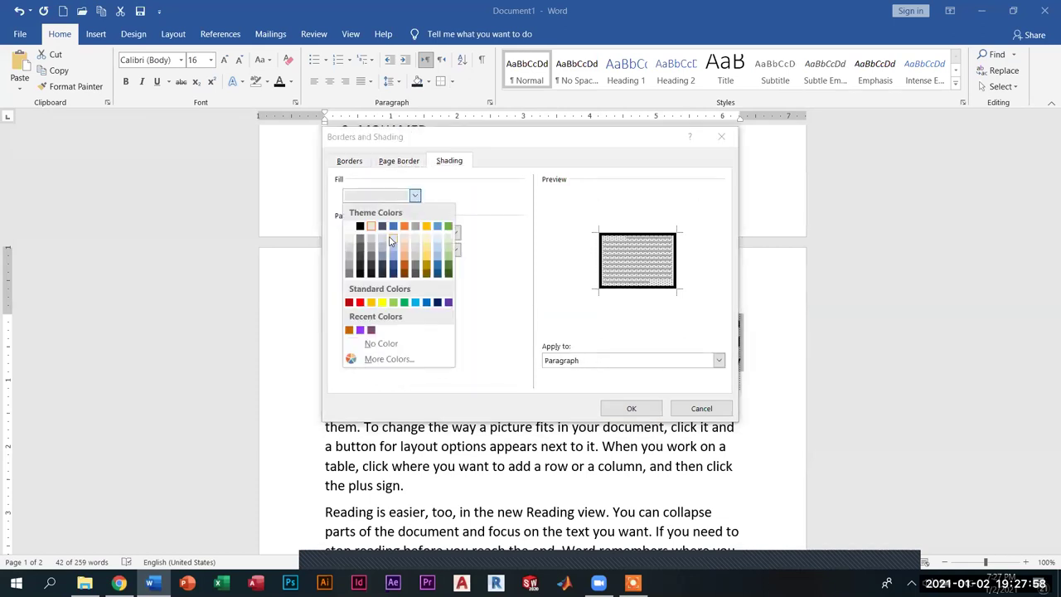
click(455, 233)
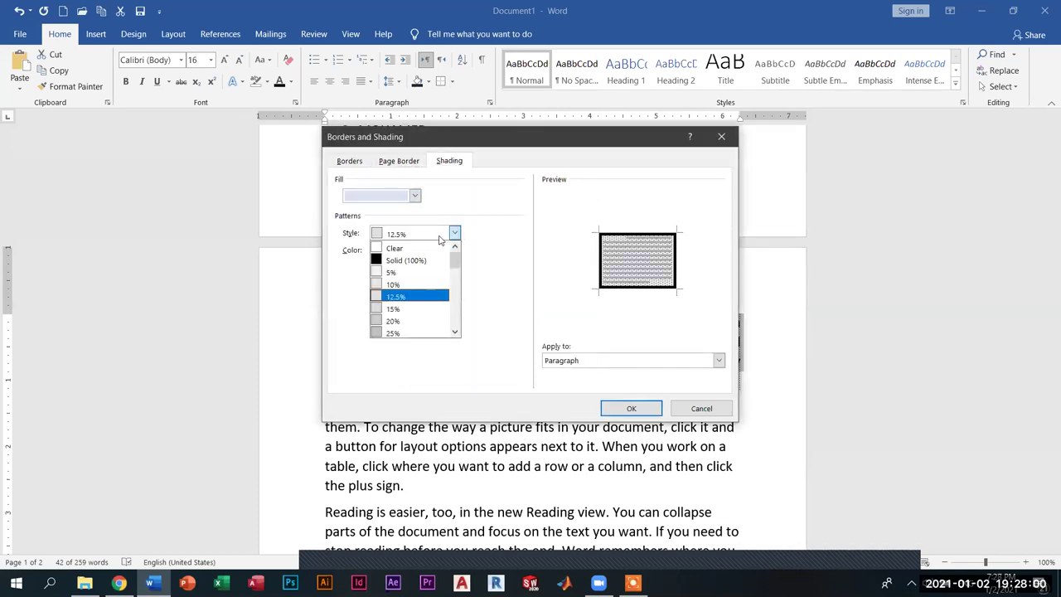
scroll(454, 262, down, 3)
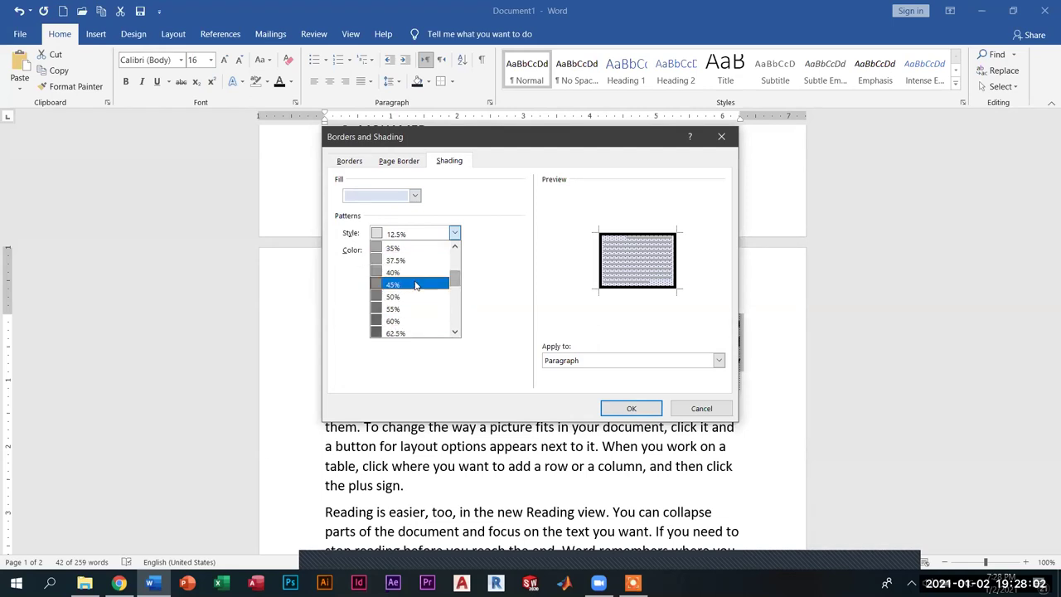
click(443, 285)
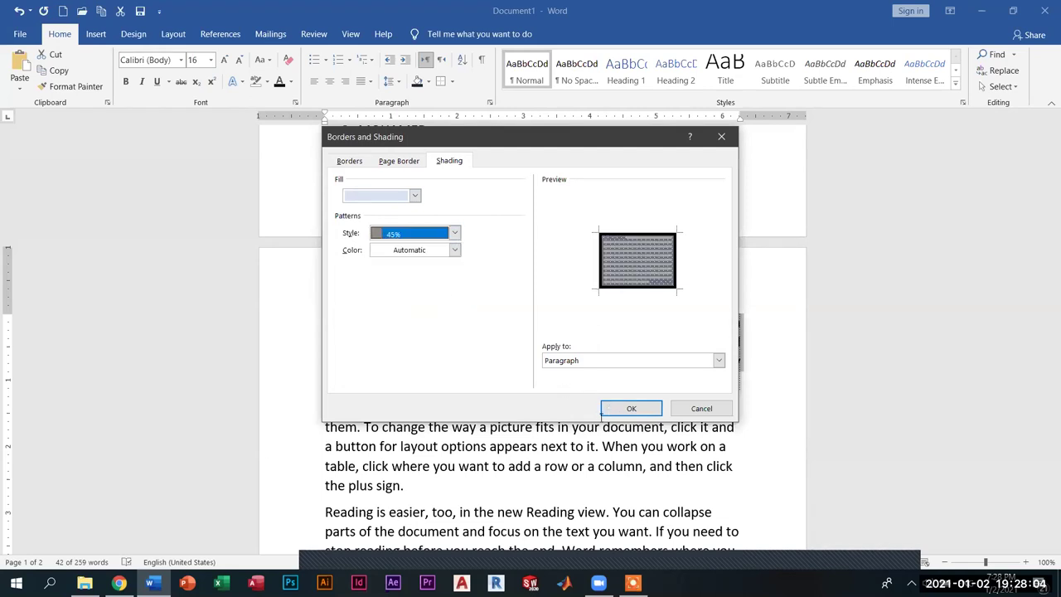
key(Return)
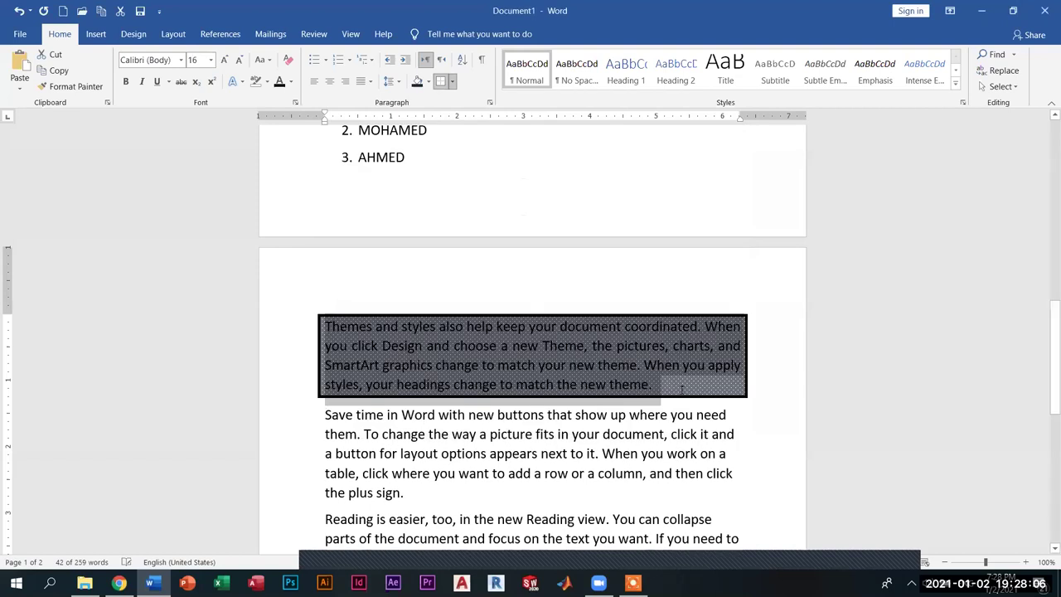
click(682, 390)
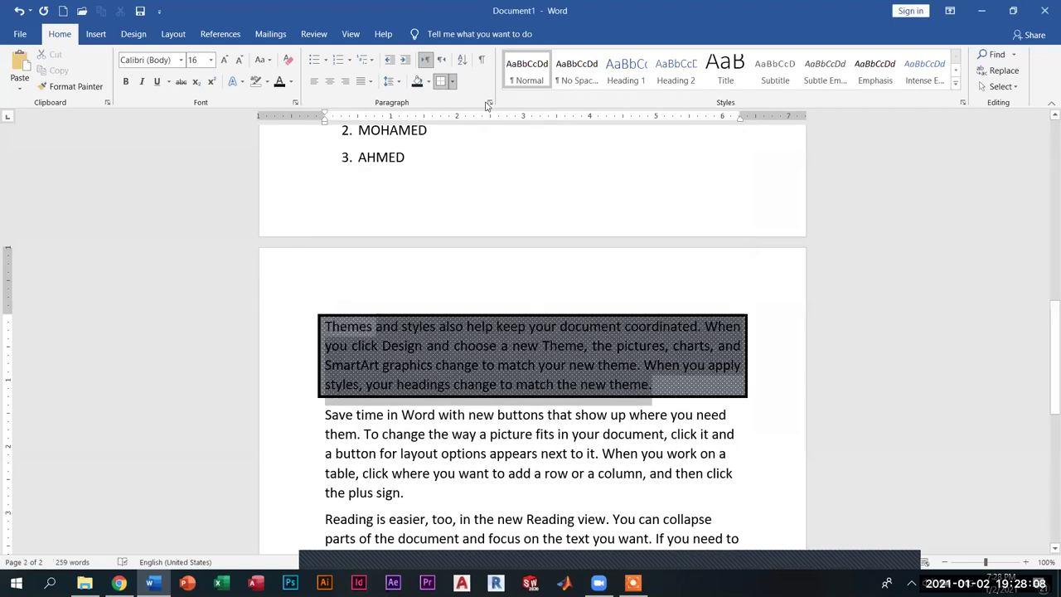
Open the Paragraph settings window, then dismiss it without changes
double_click(281, 113)
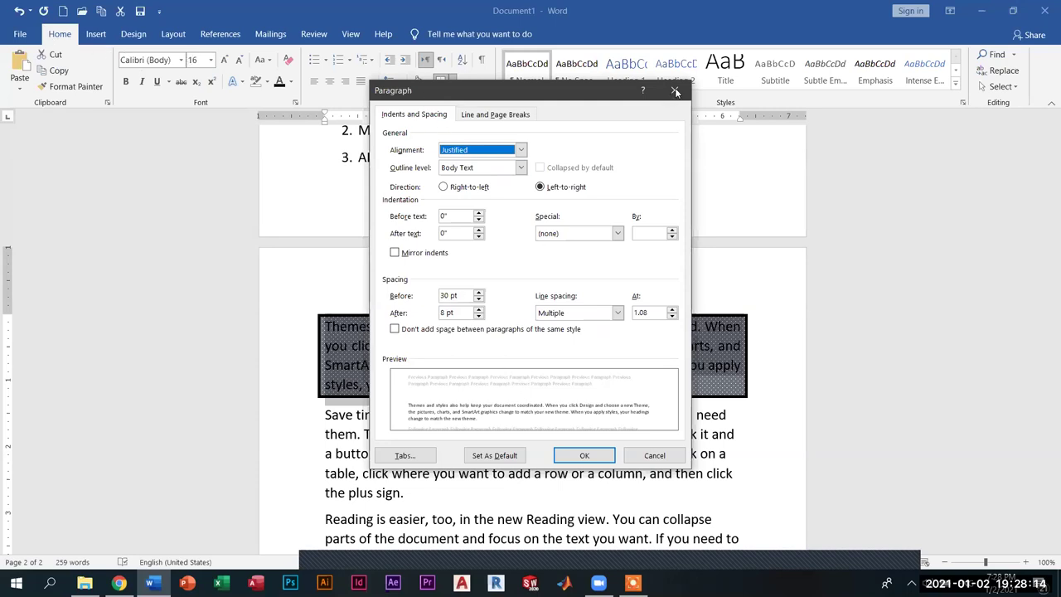
drag(435, 83, 425, 80)
key(Escape)
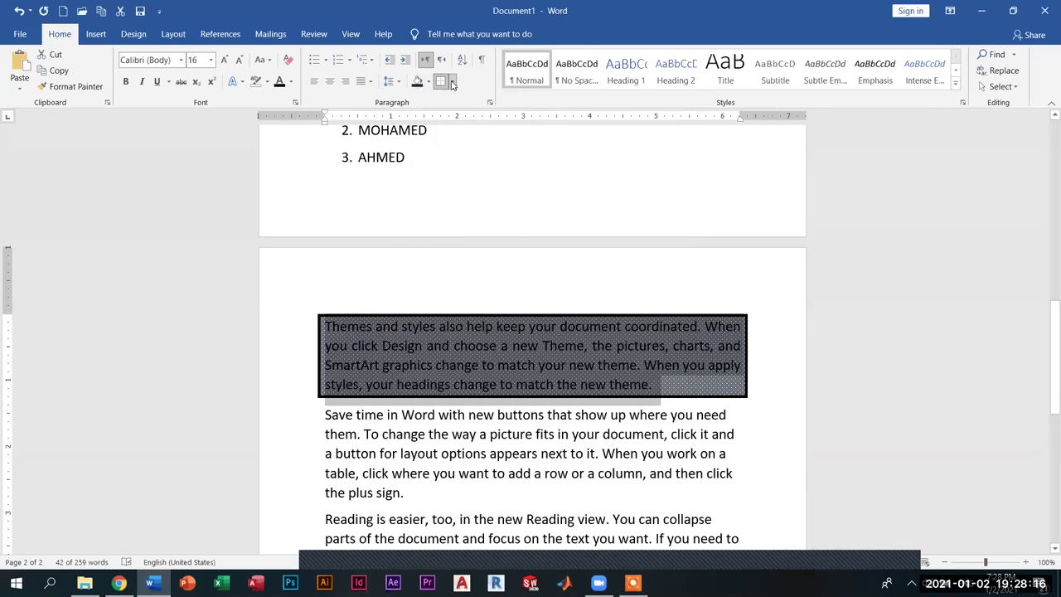
Apply a plain 3 pt Box page border to all pages
click(452, 81)
click(484, 339)
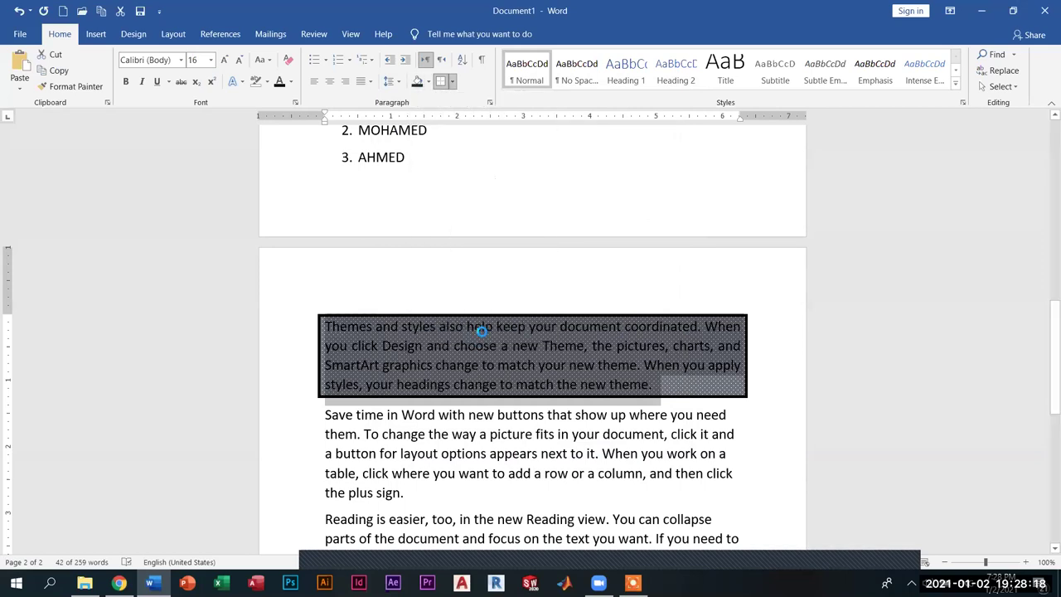
click(393, 162)
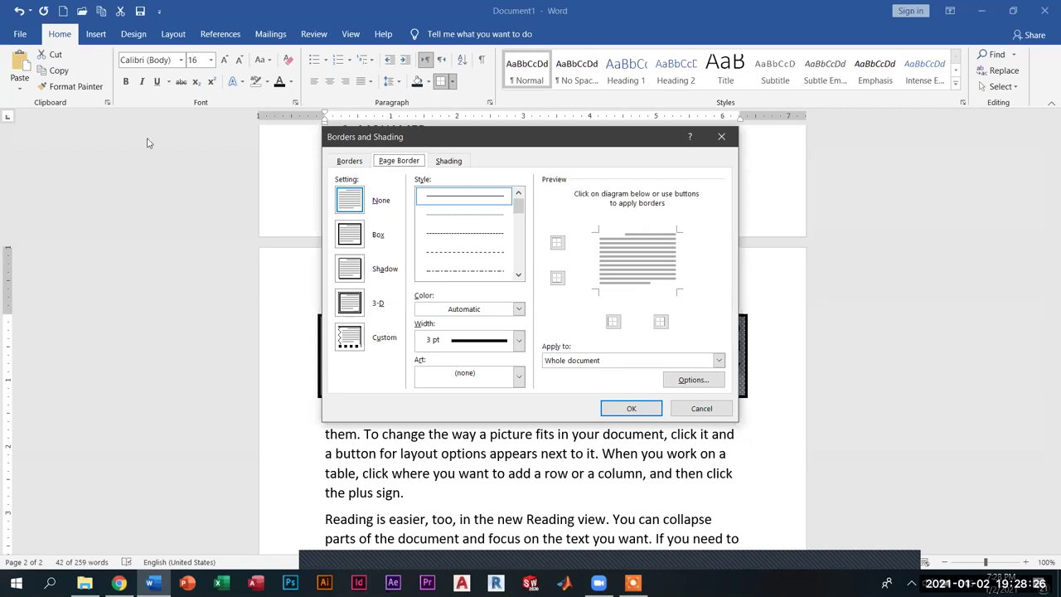
click(349, 235)
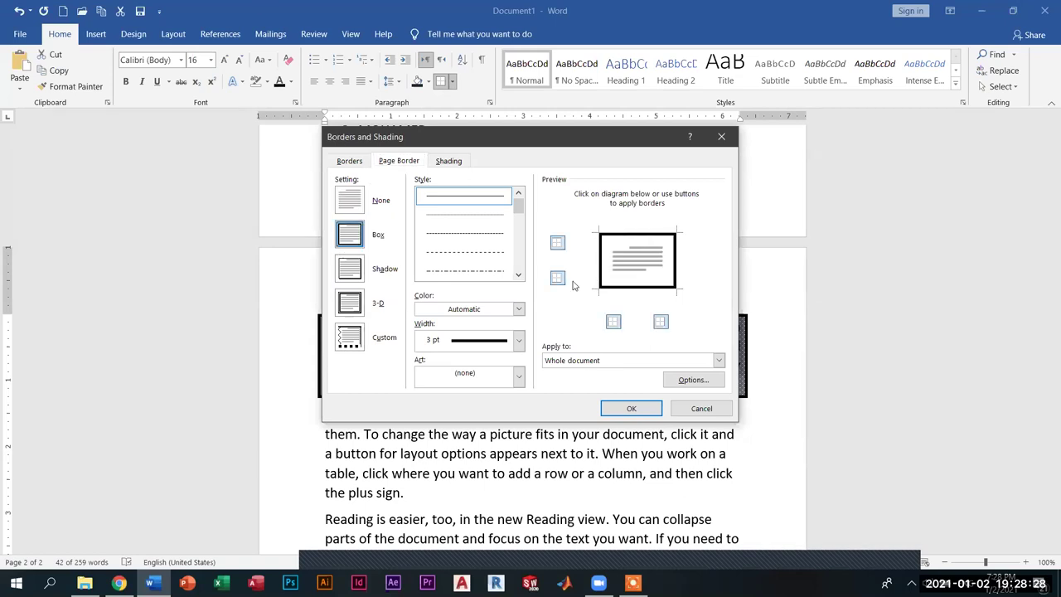
key(ctrl+shift+Tab)
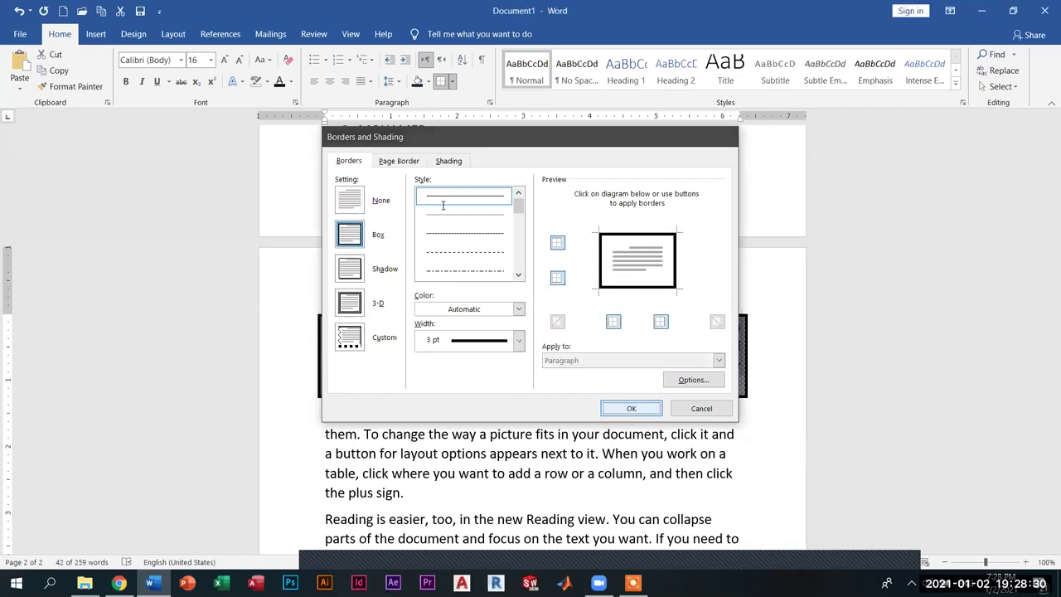
key(Return)
scroll(1047, 361, up, 2)
Try 3-D and thick double-line page borders, then settle on a Shadow page border
scroll(1044, 285, up, 2)
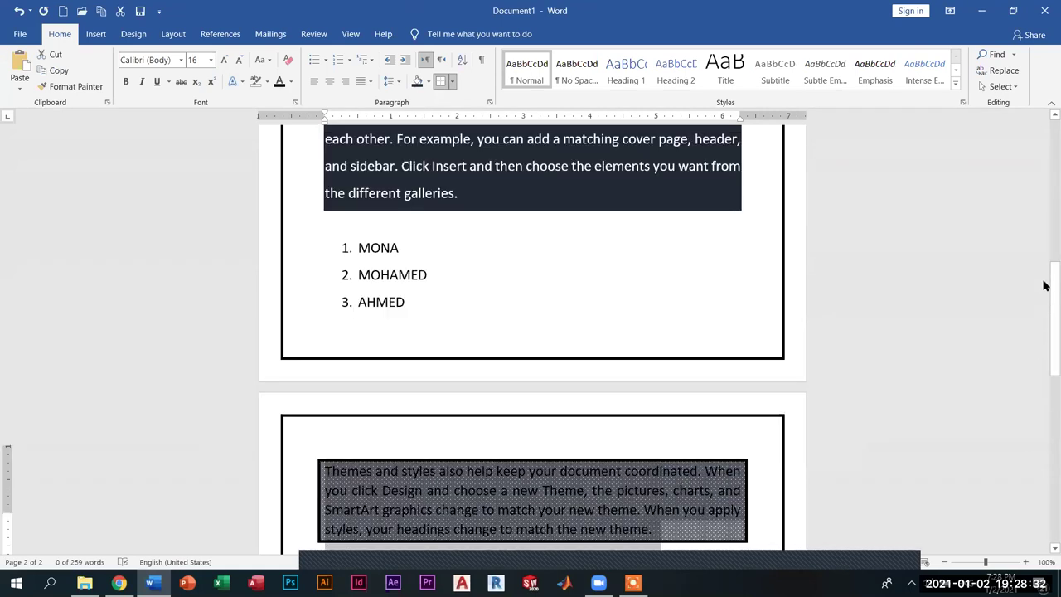
drag(1044, 285, 1044, 170)
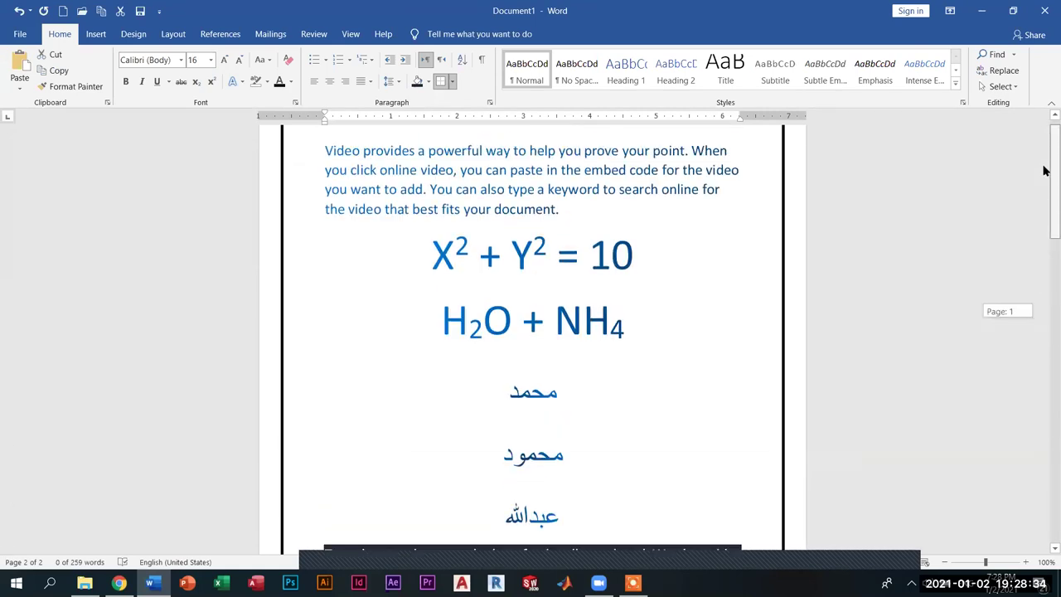
click(453, 82)
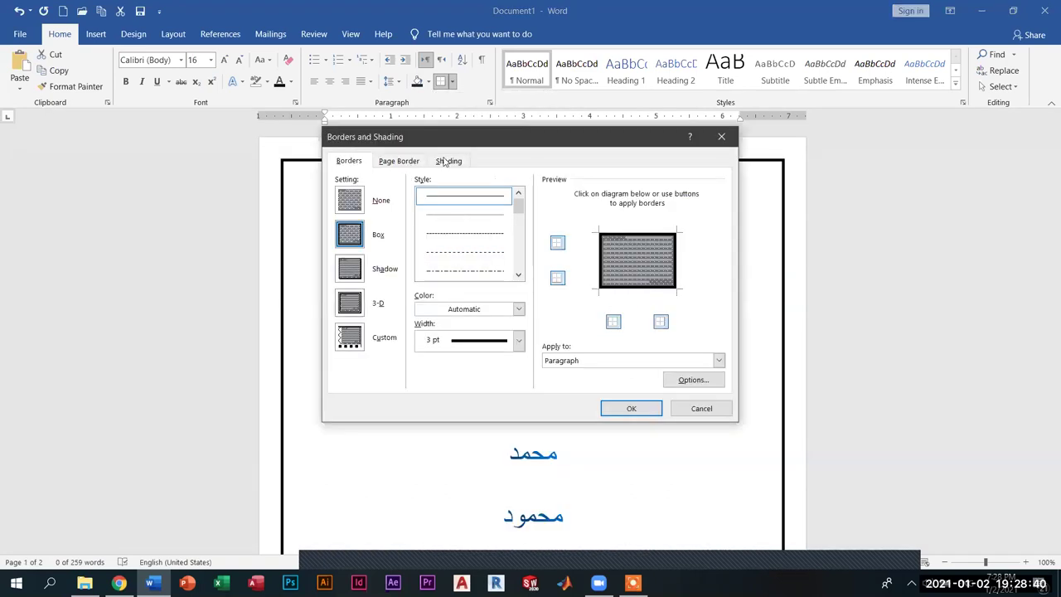
click(399, 160)
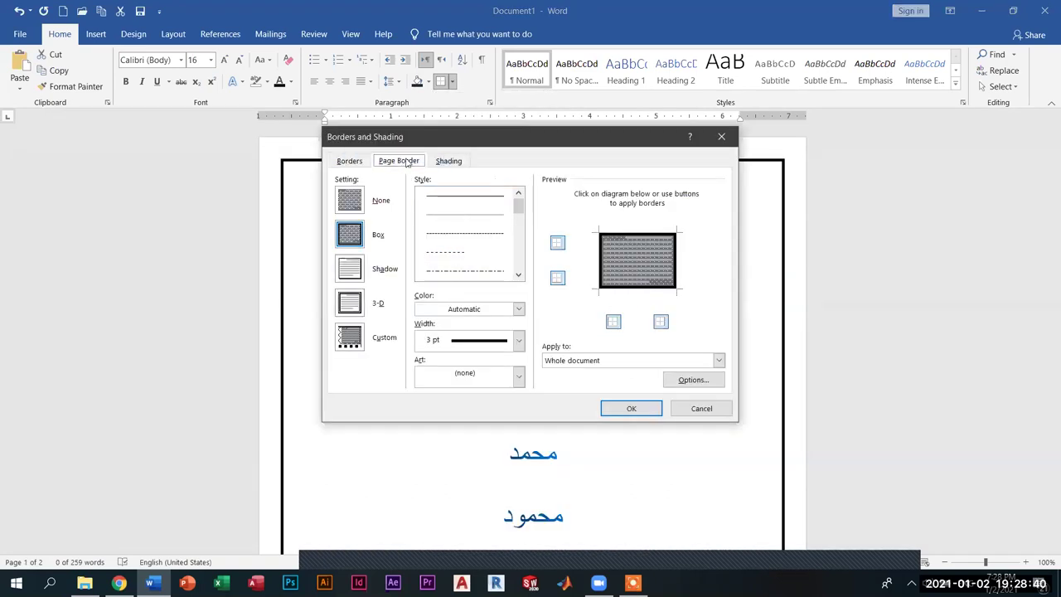
click(351, 266)
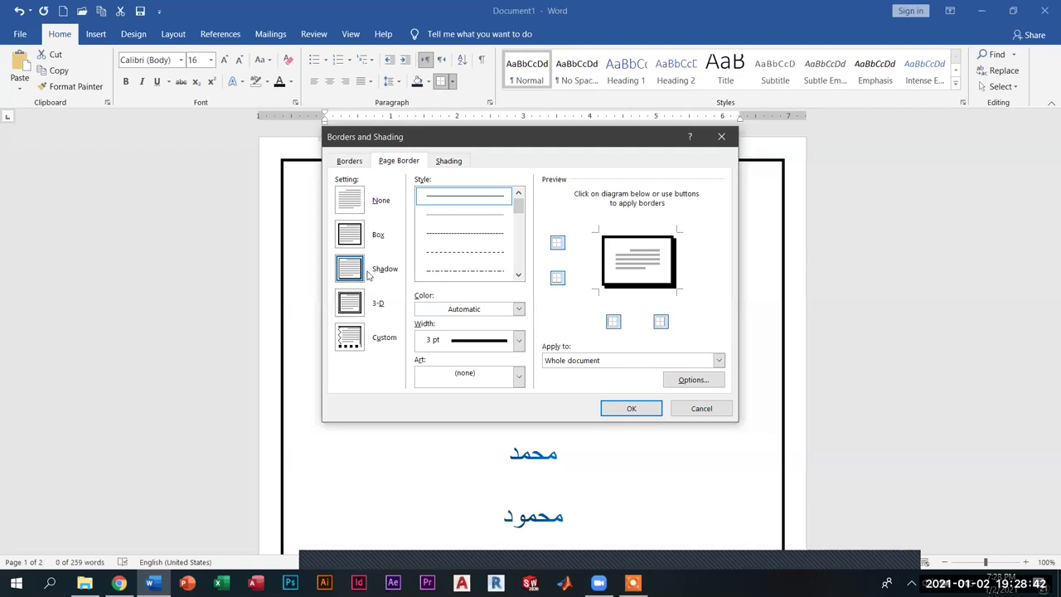
click(360, 309)
drag(519, 205, 511, 235)
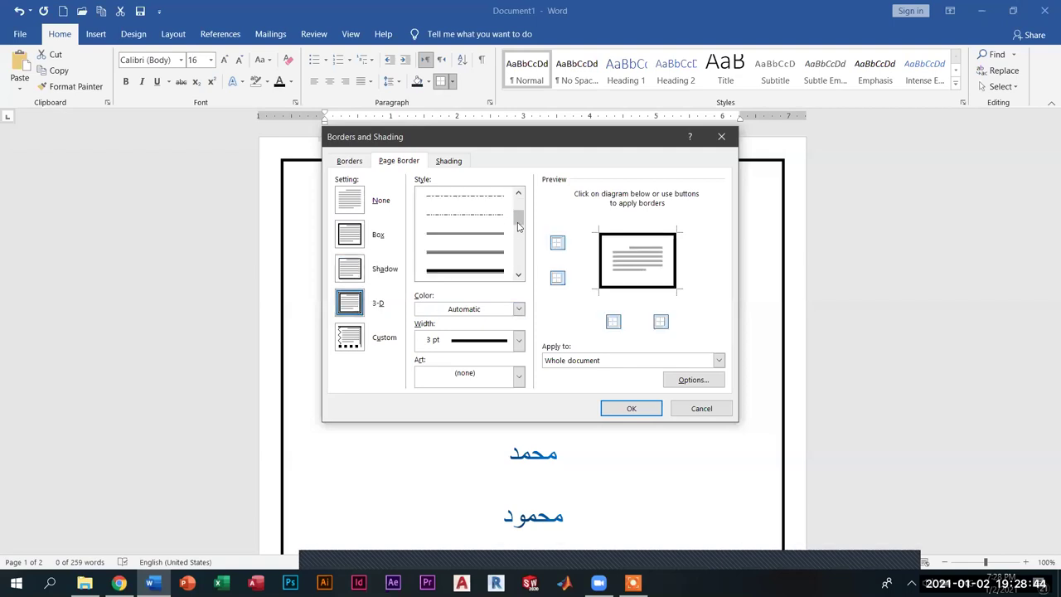
click(477, 205)
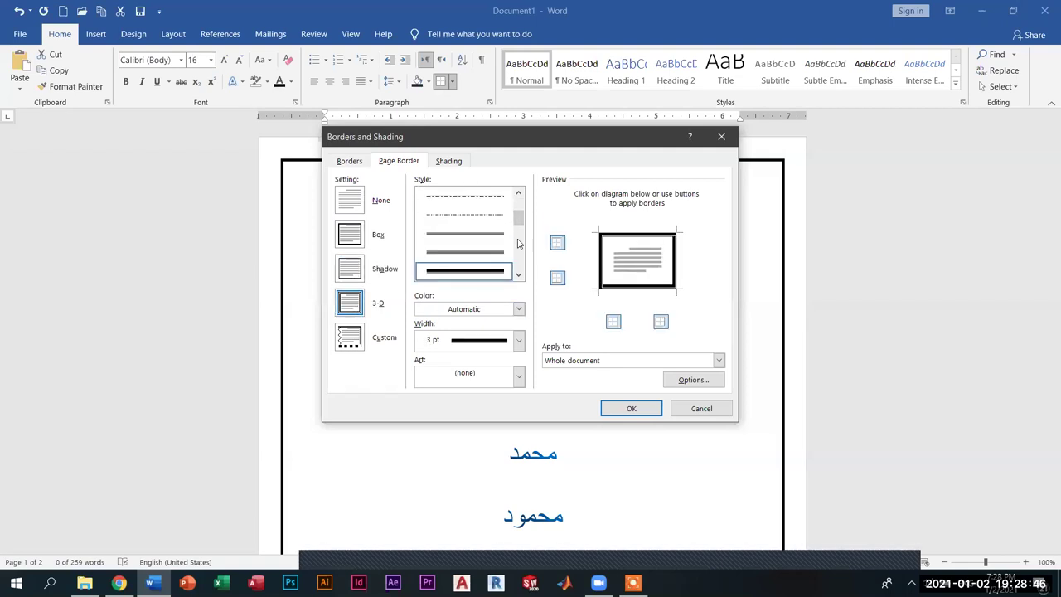
scroll(473, 249, down, 2)
click(469, 263)
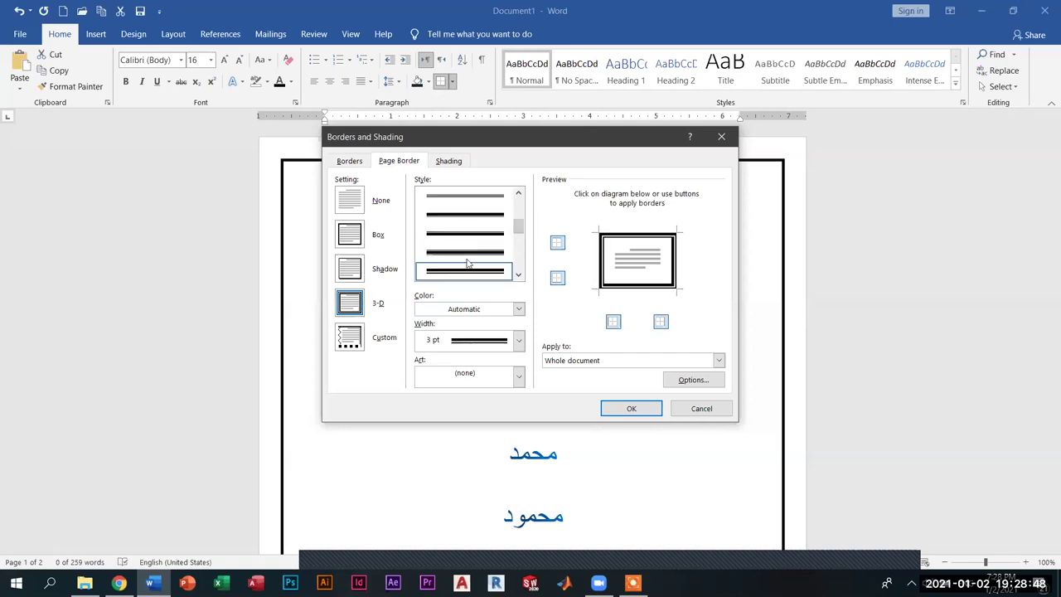
click(346, 267)
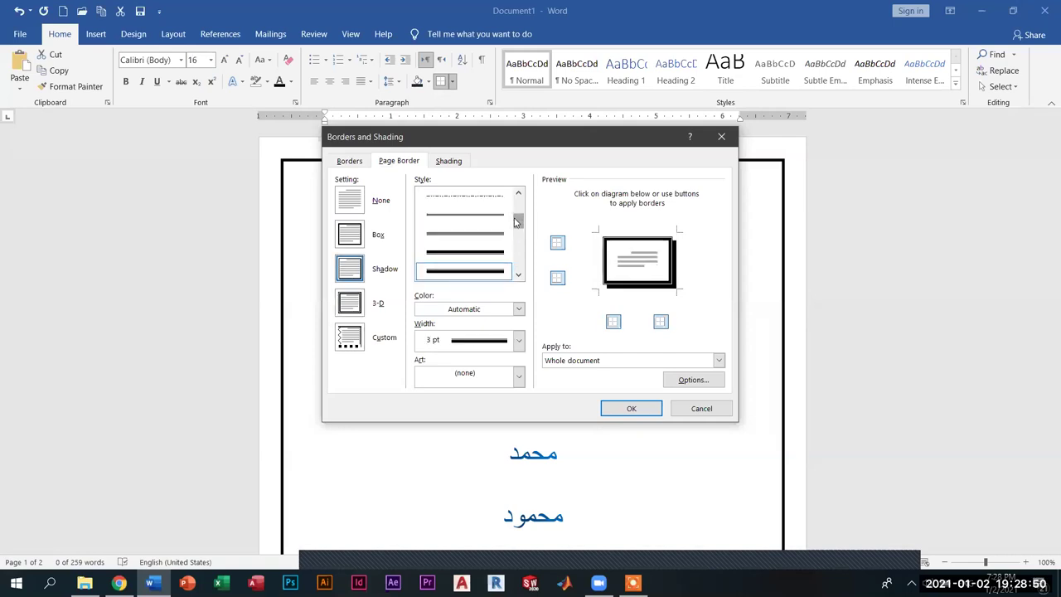
click(631, 408)
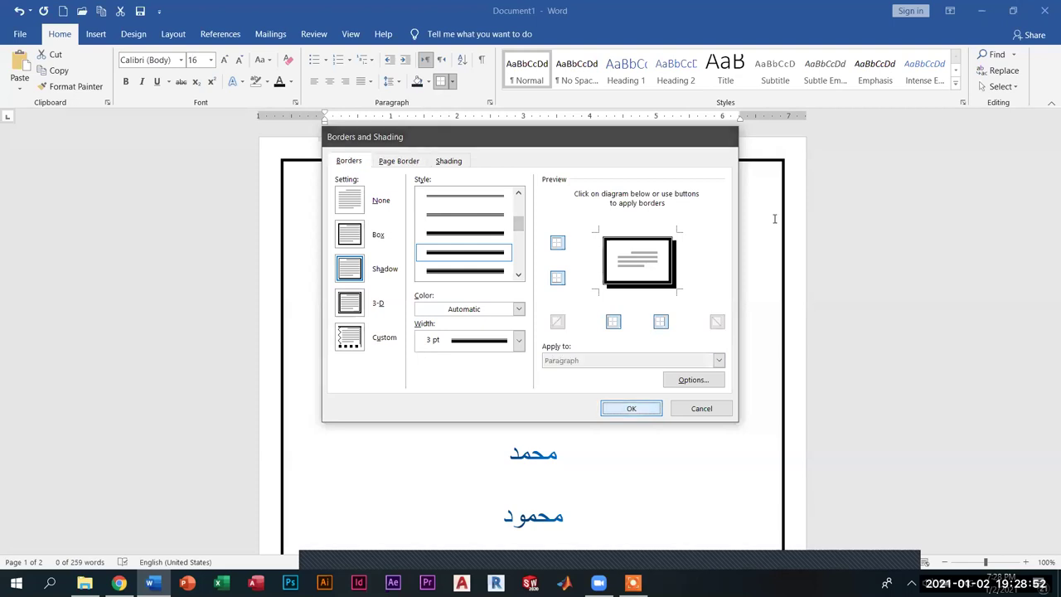
scroll(768, 242, down, 2)
scroll(1044, 265, up, 3)
mouse_move(1045, 265)
mouse_down()
mouse_move(1045, 203)
mouse_move(981, 166)
mouse_up()
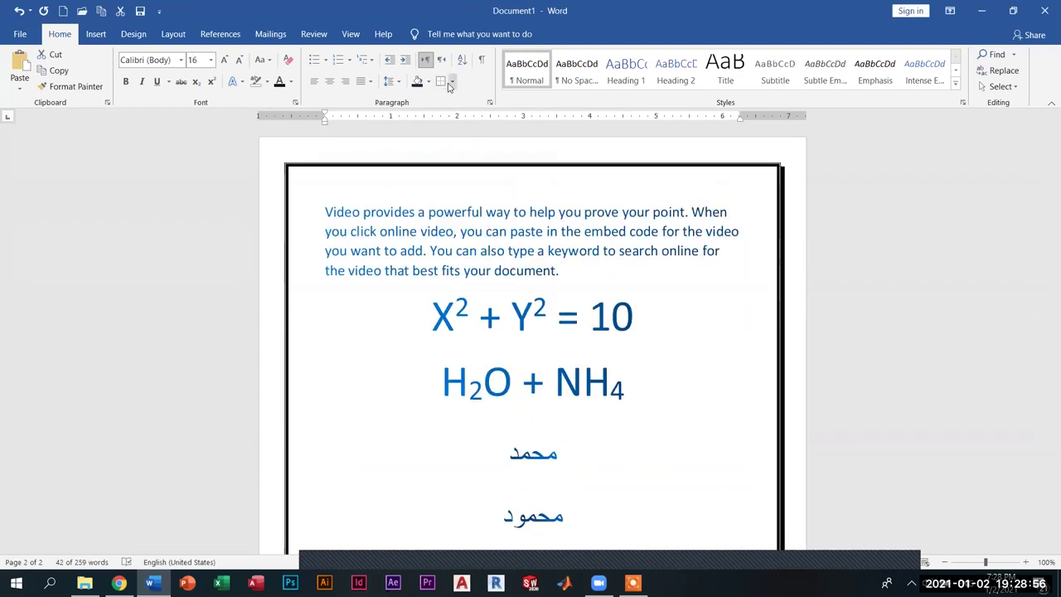
Toggle the paragraph's top, bottom and right borders in Borders and Shading
click(452, 81)
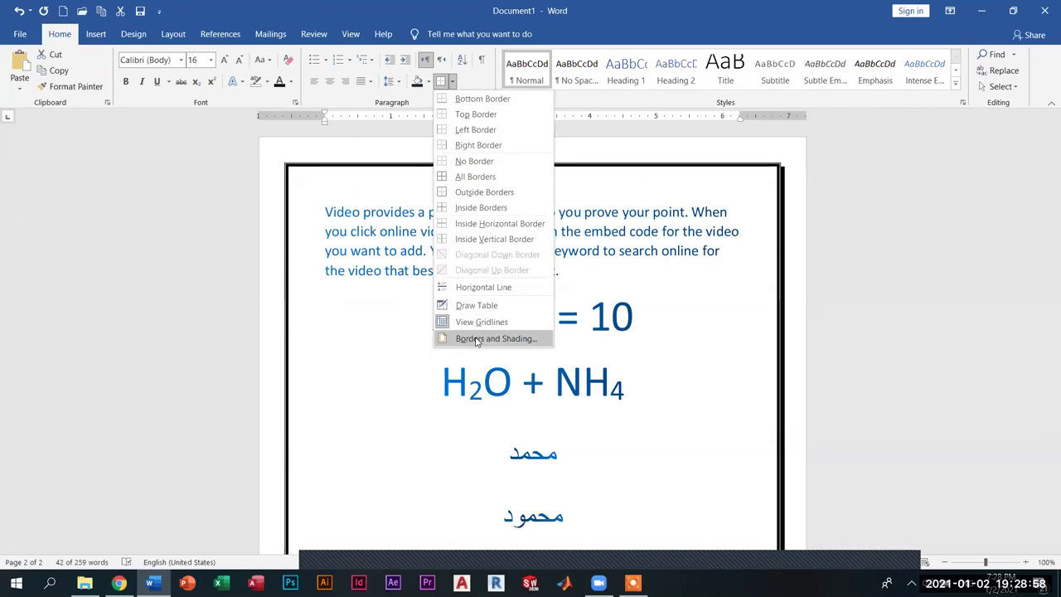
click(470, 338)
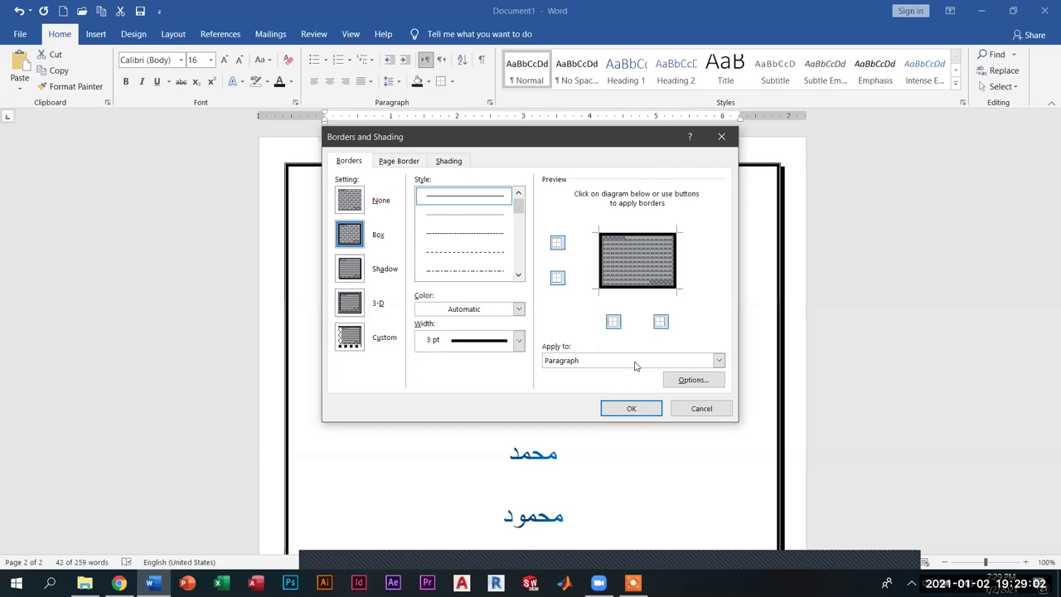
click(557, 280)
click(556, 244)
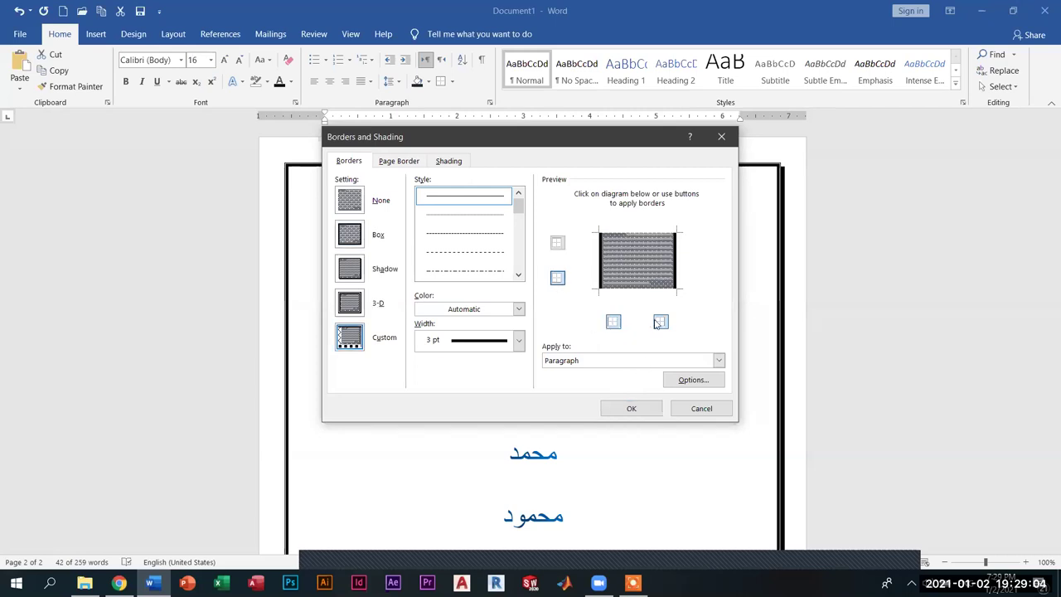
click(555, 246)
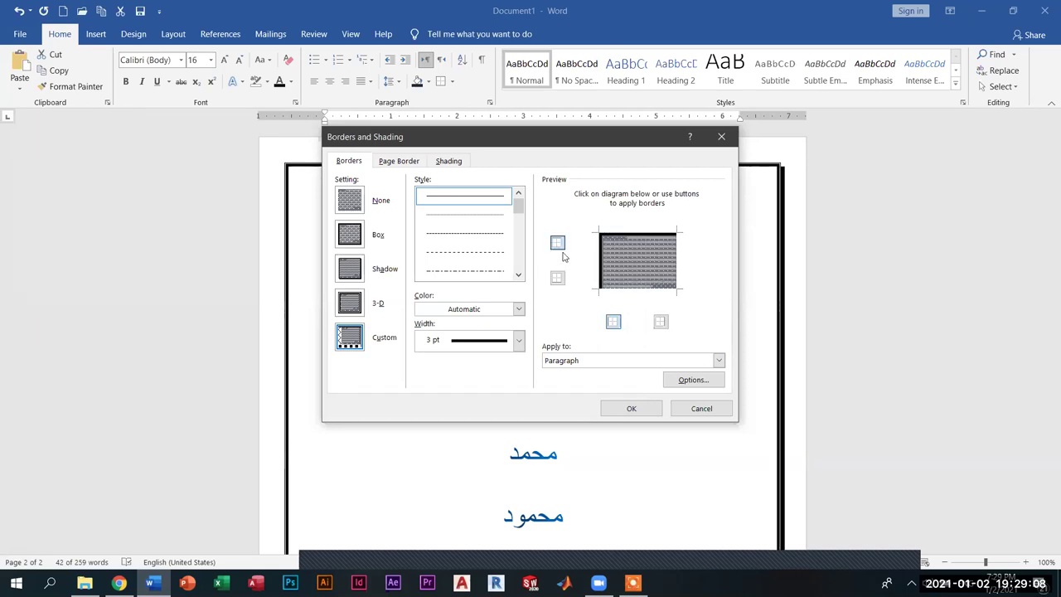
click(558, 244)
click(557, 244)
Clear the paragraph's pattern shading and set its fill to white
click(448, 163)
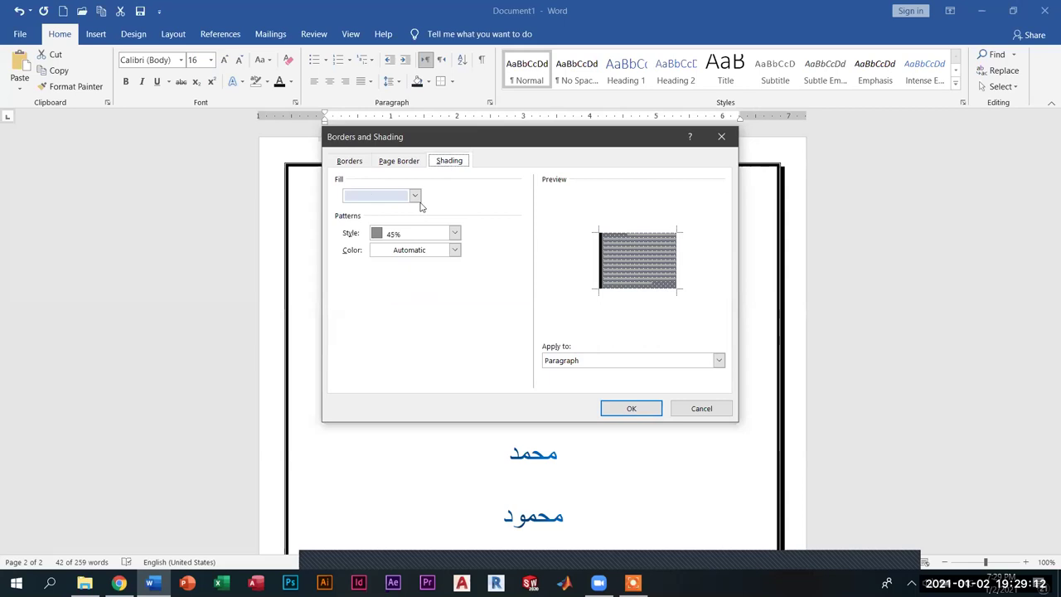
click(455, 233)
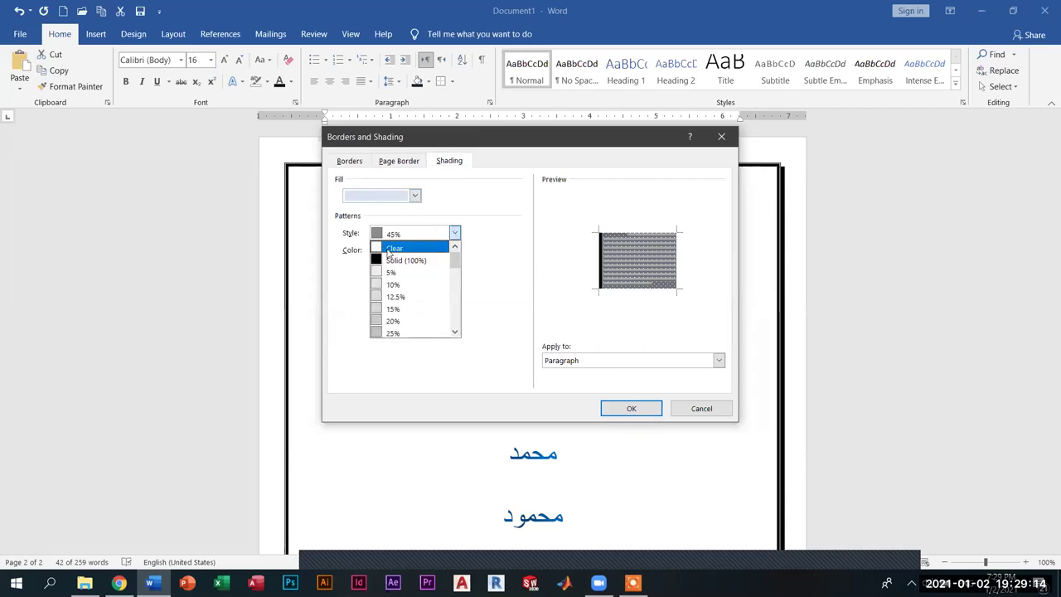
click(390, 249)
click(390, 196)
click(350, 233)
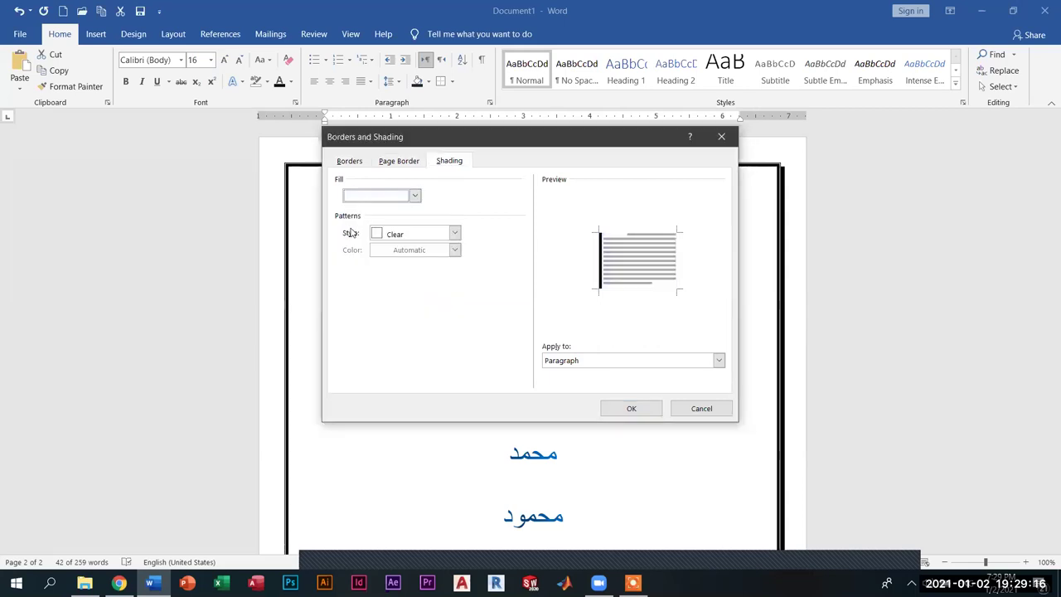
Restore the top, bottom, left and right borders, then close without applying
click(349, 161)
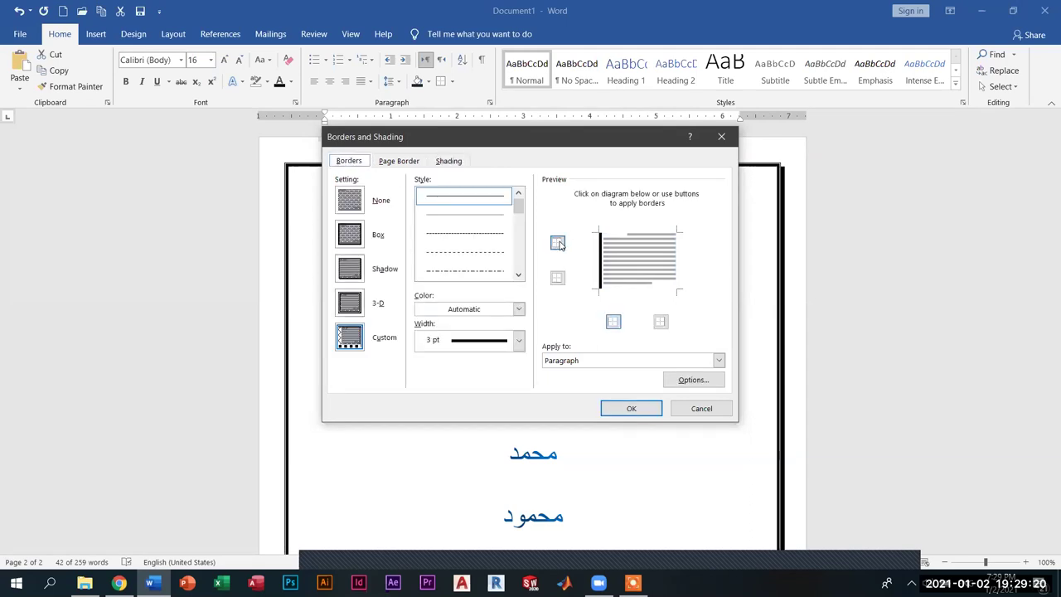
click(558, 243)
click(557, 278)
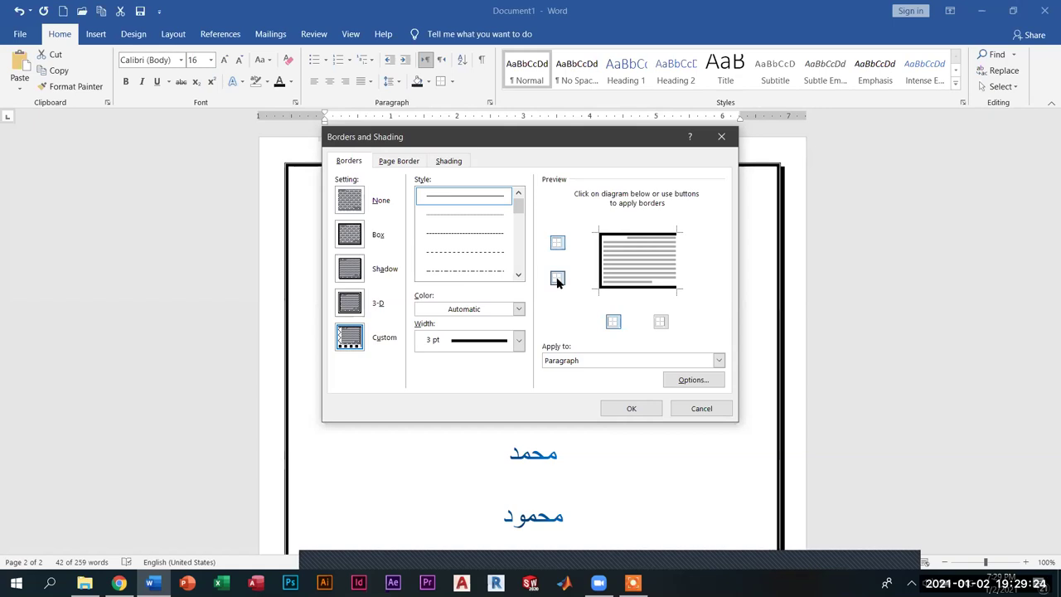
click(612, 328)
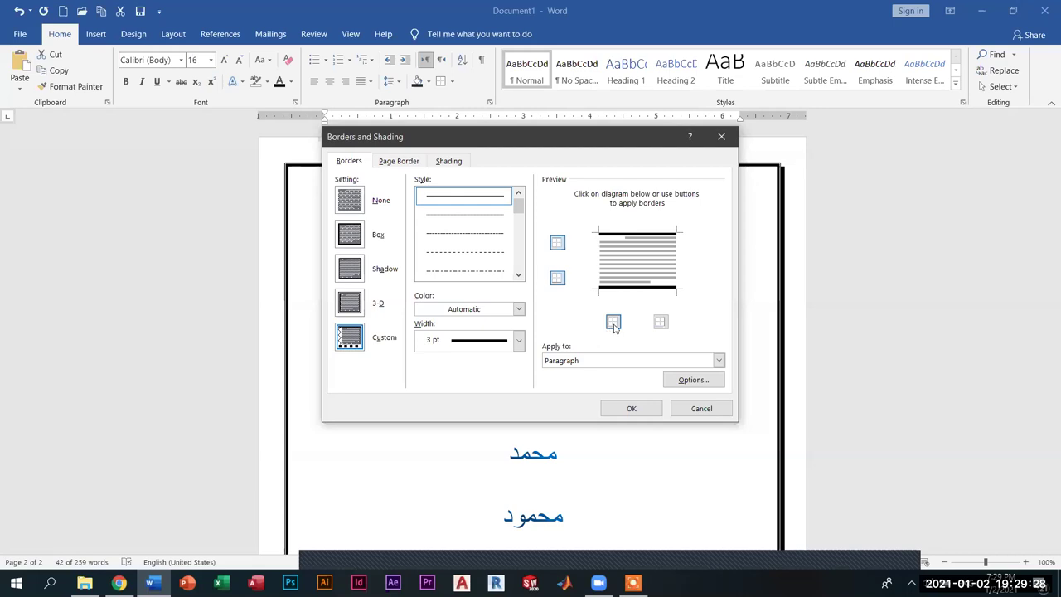
click(614, 323)
click(661, 323)
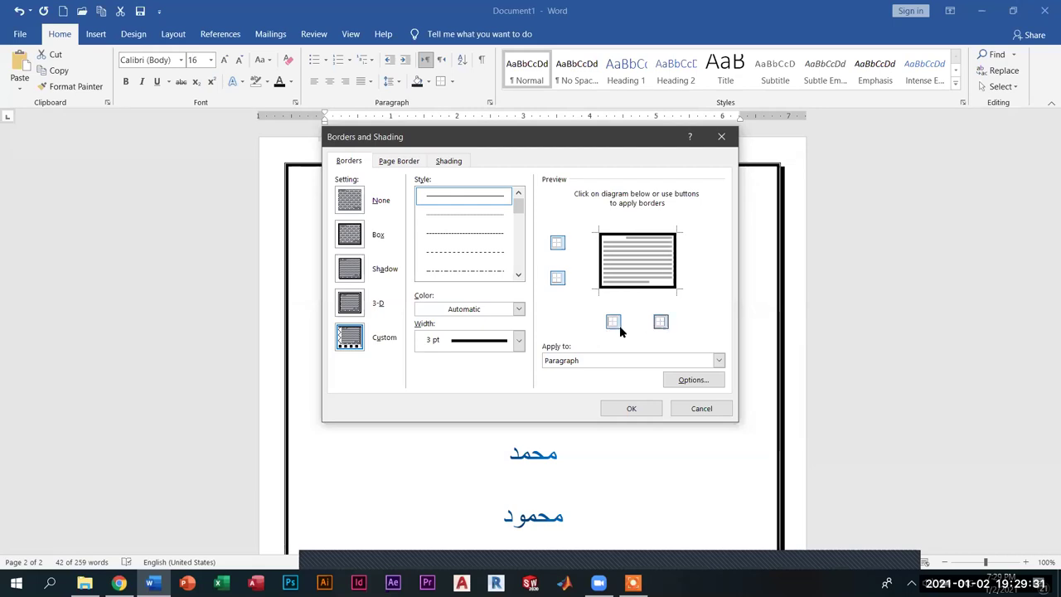
click(719, 138)
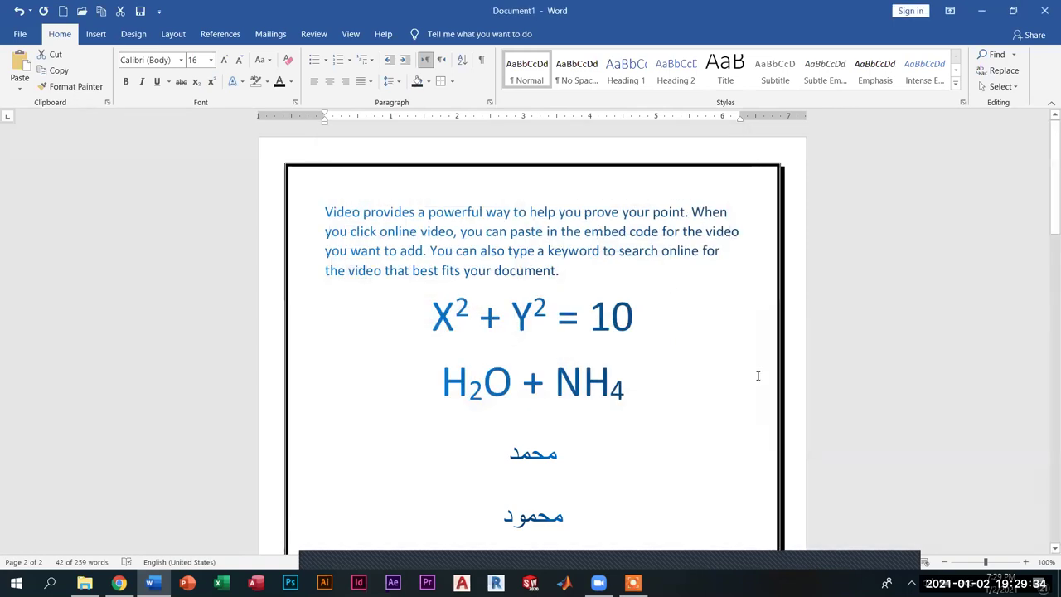
scroll(759, 374, down, 3)
scroll(759, 368, down, 3)
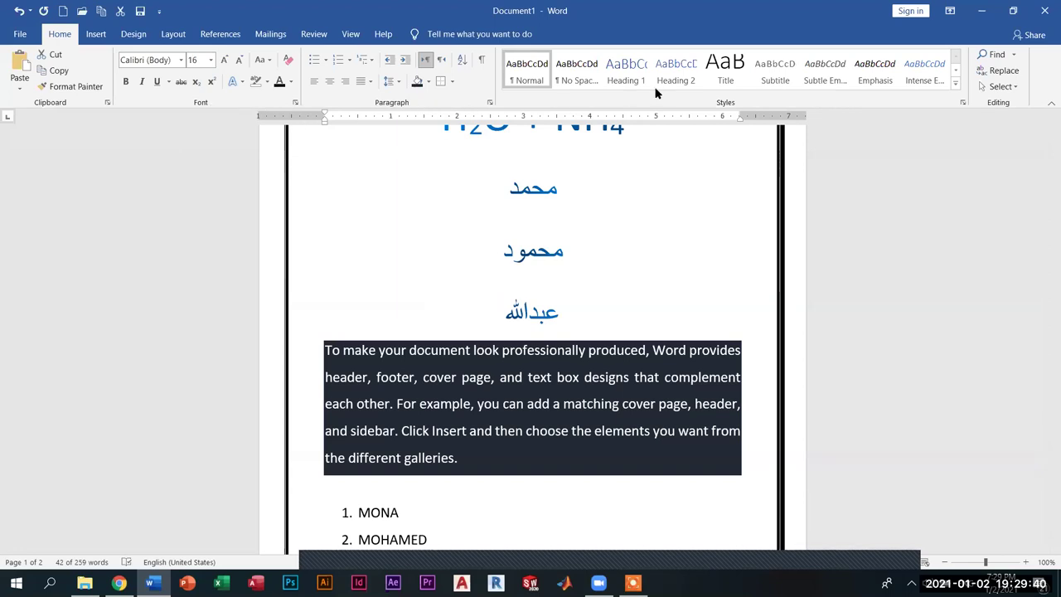
scroll(654, 91, down, 3)
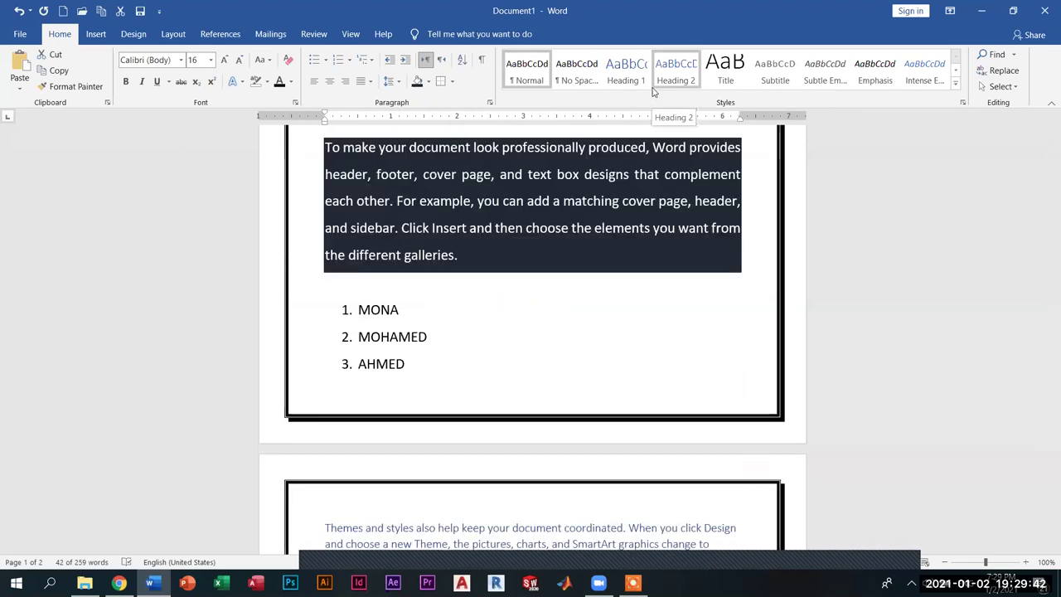
scroll(581, 332, up, 3)
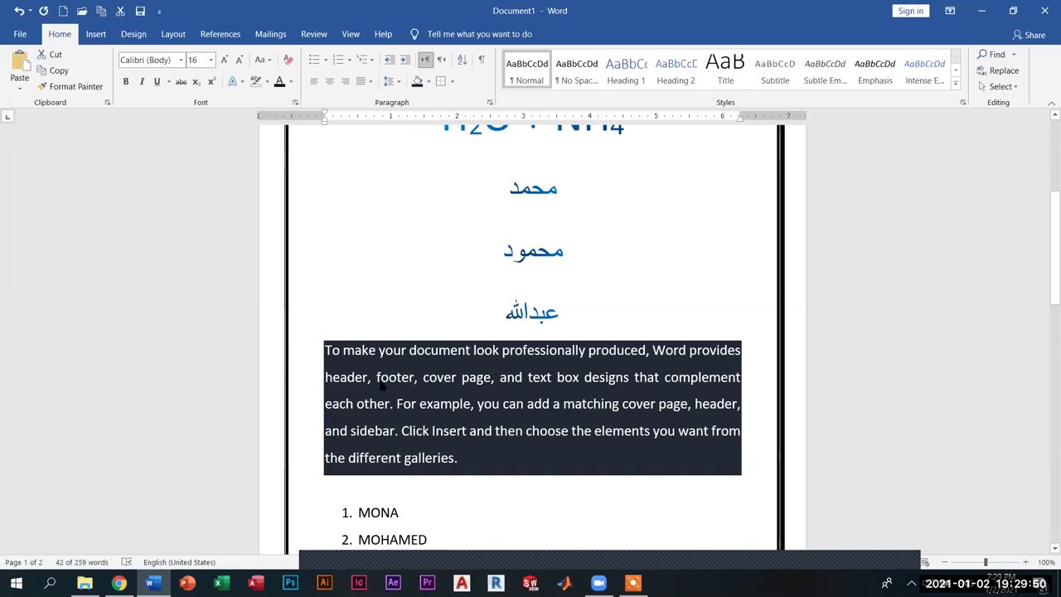
key(super+d)
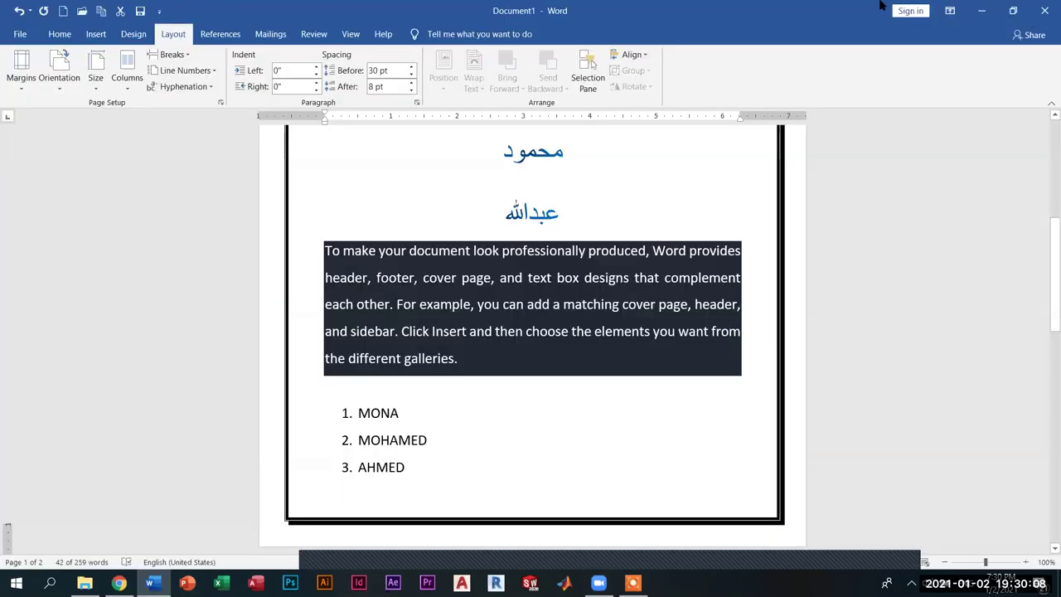
scroll(531, 332, down, 5)
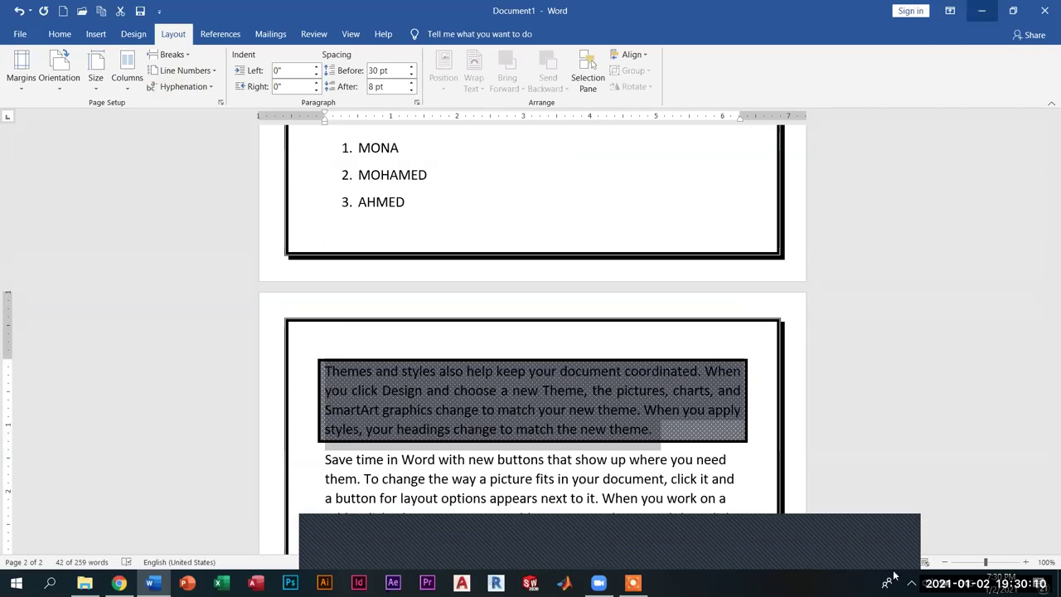
key(super+d)
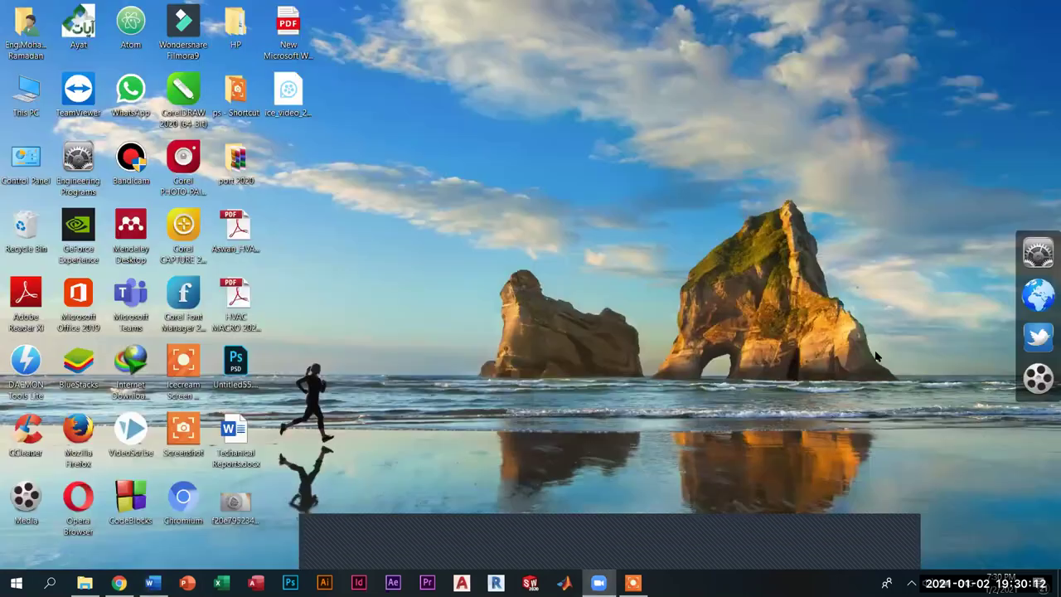
click(637, 157)
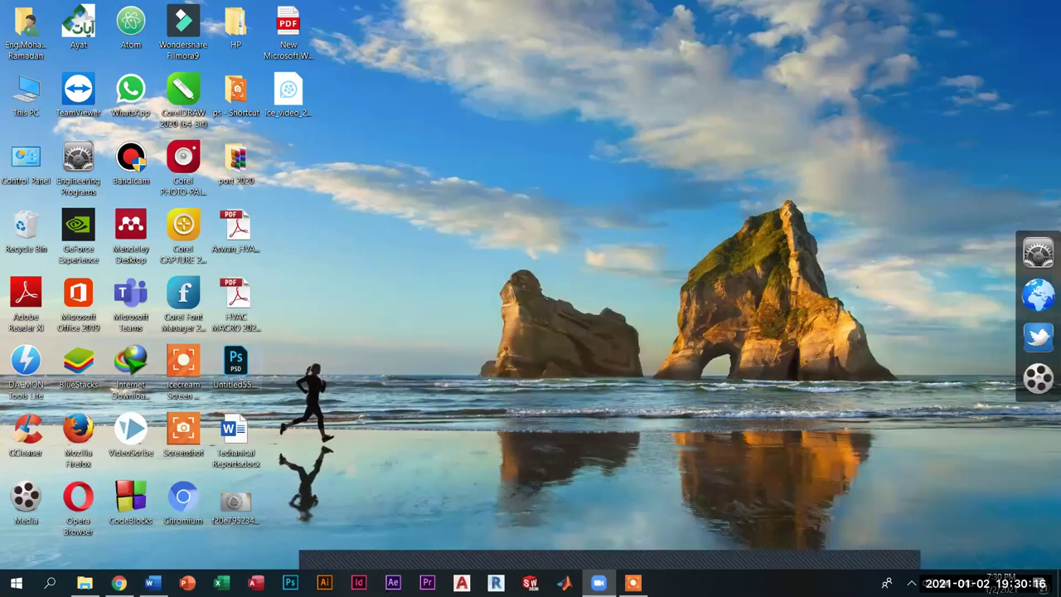
key(super+d)
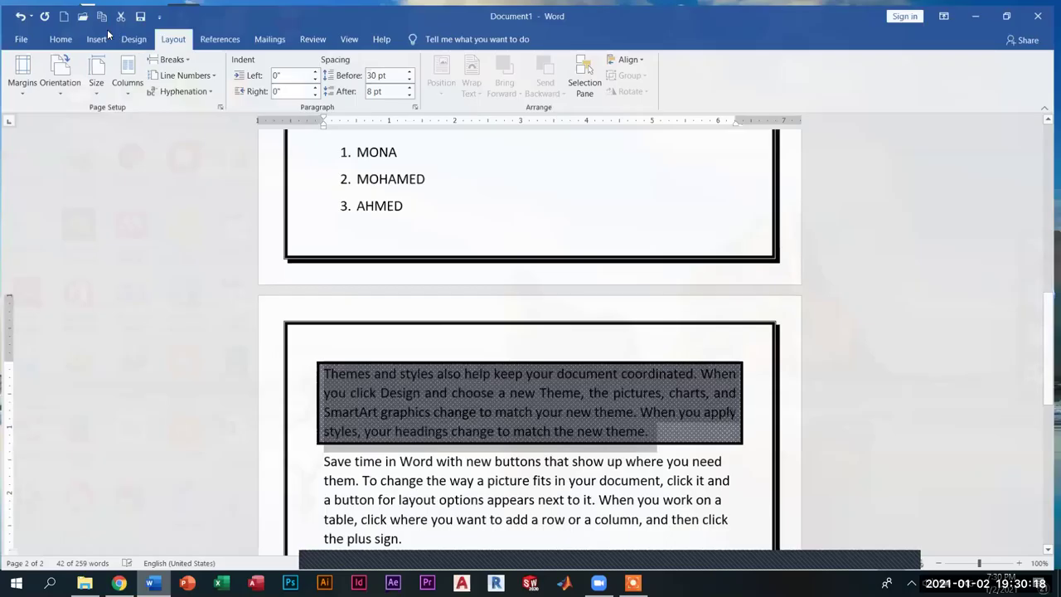
Set the paragraph's shading pattern to Clear
click(70, 33)
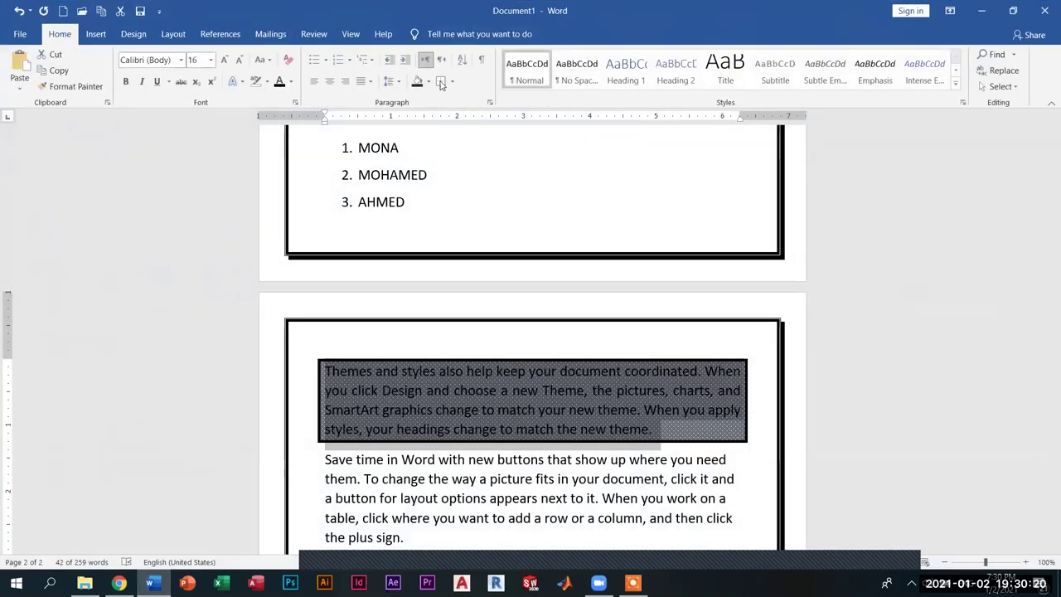
click(453, 83)
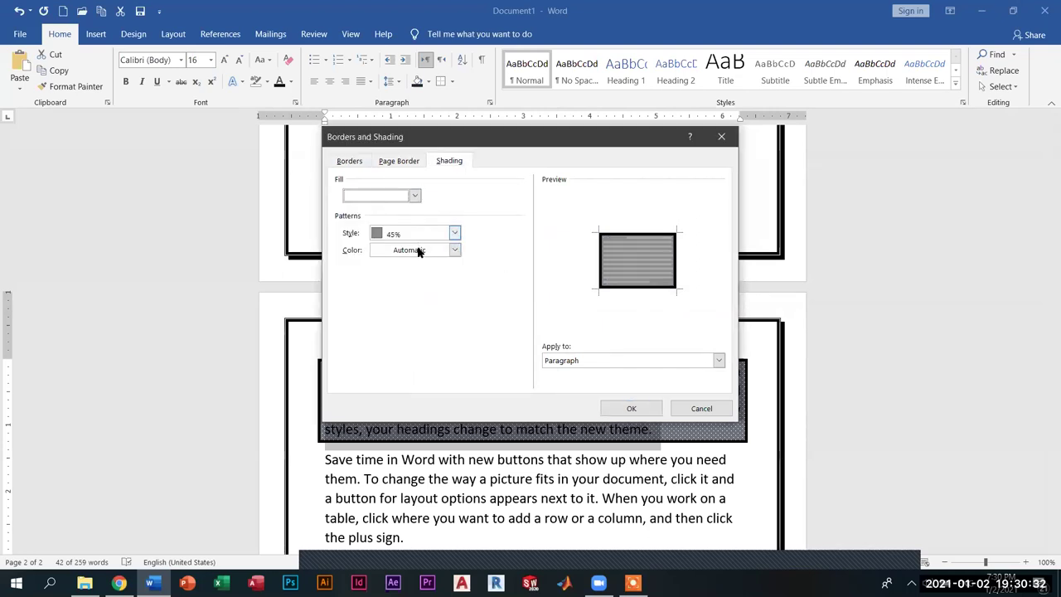
click(454, 233)
click(398, 246)
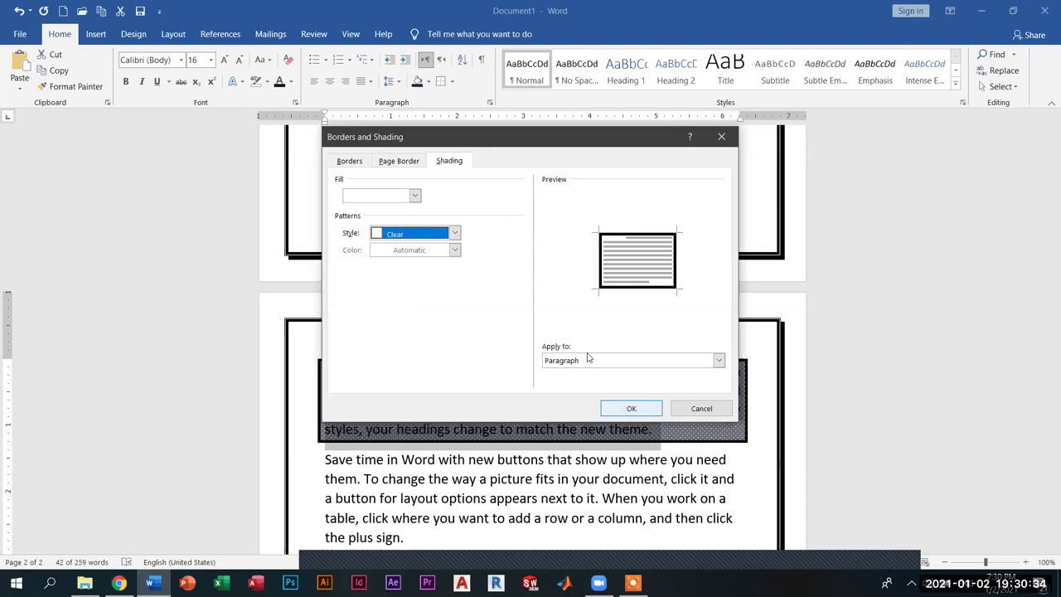
key(Return)
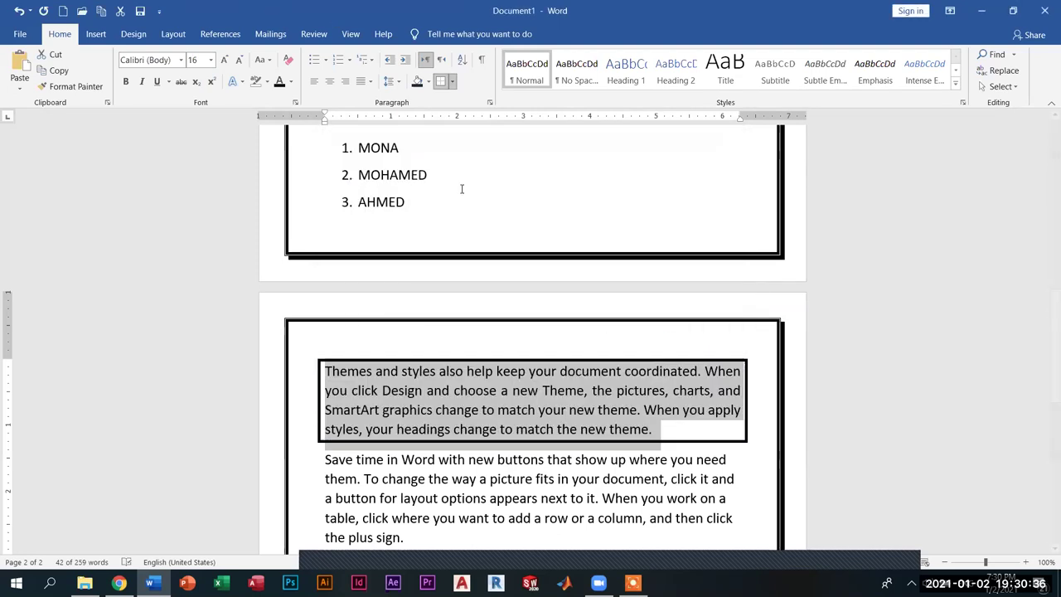
Apply a plain Box page border to the document
click(453, 83)
click(489, 337)
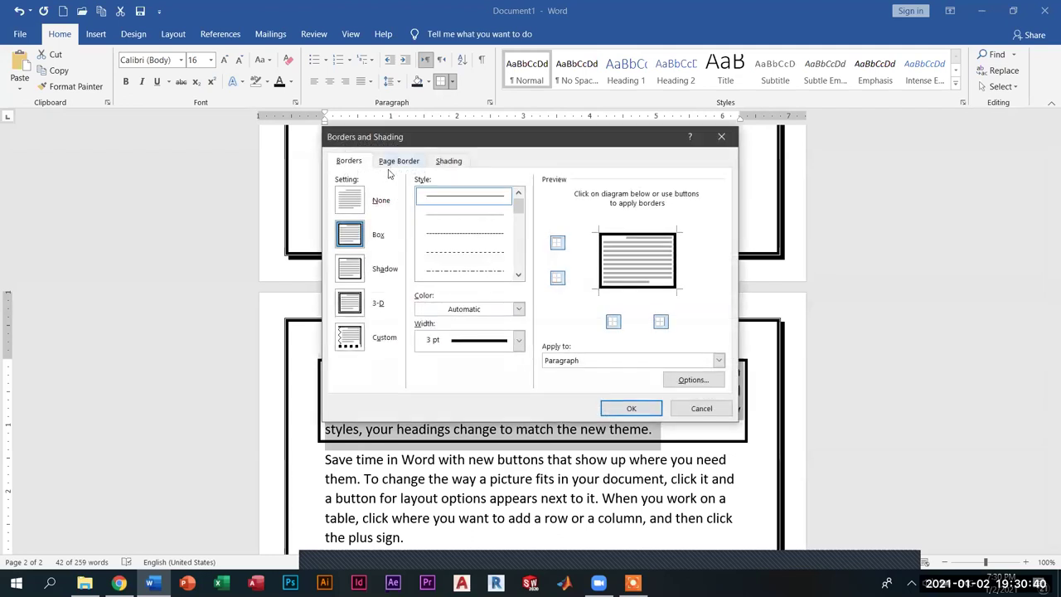
click(398, 161)
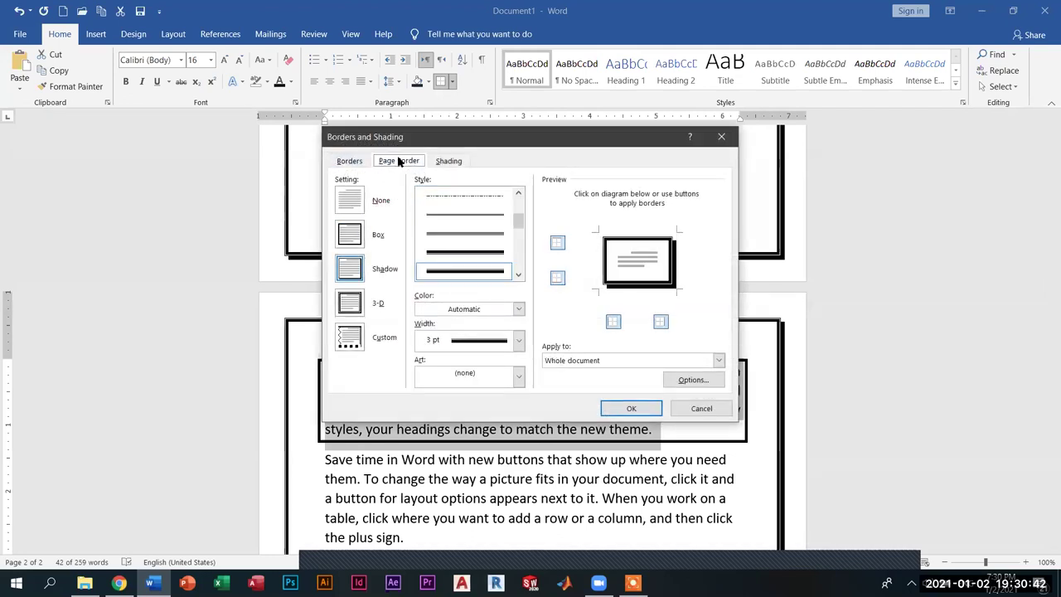
click(358, 239)
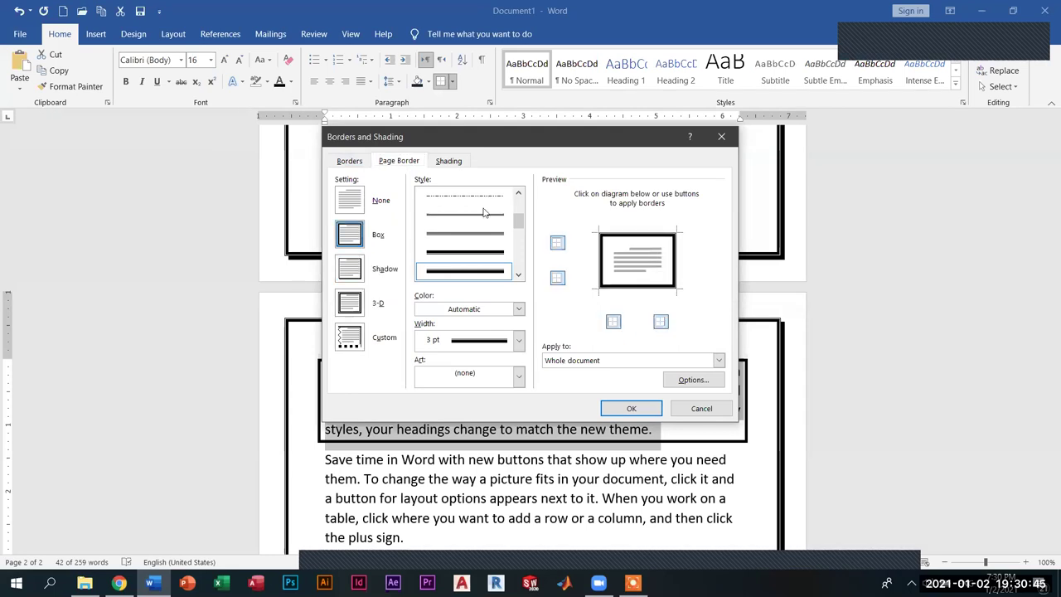
click(632, 411)
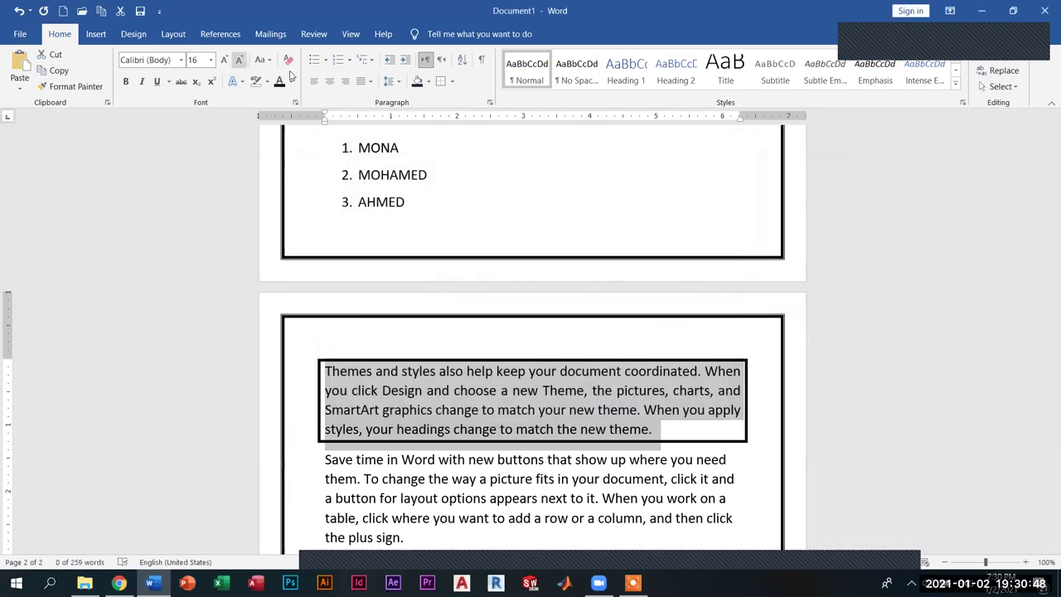
Give the paragraph a thick-line Shadow border
click(452, 81)
click(486, 337)
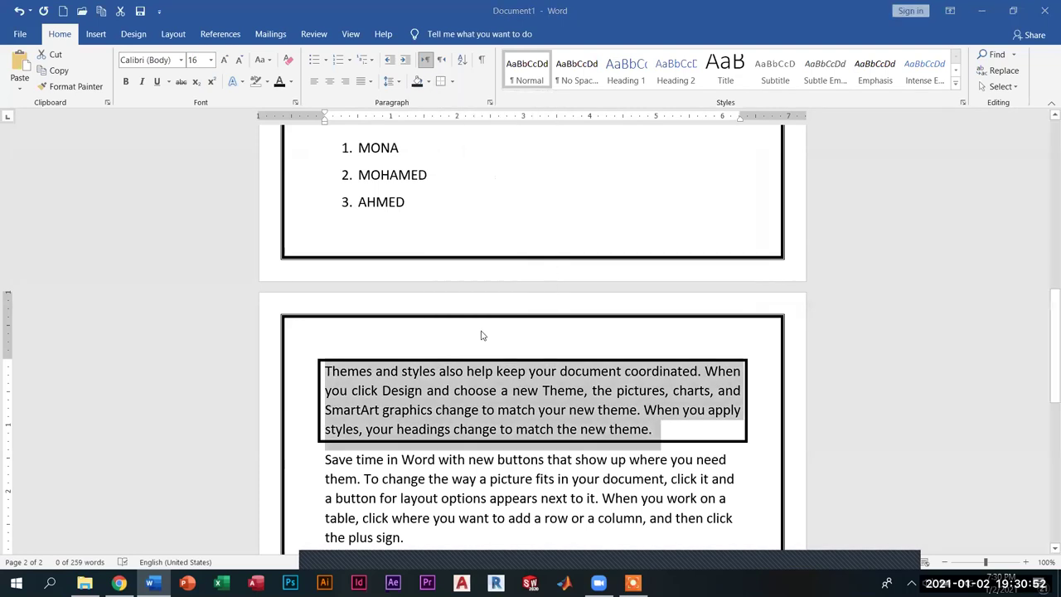
click(362, 277)
drag(512, 209, 495, 238)
click(495, 236)
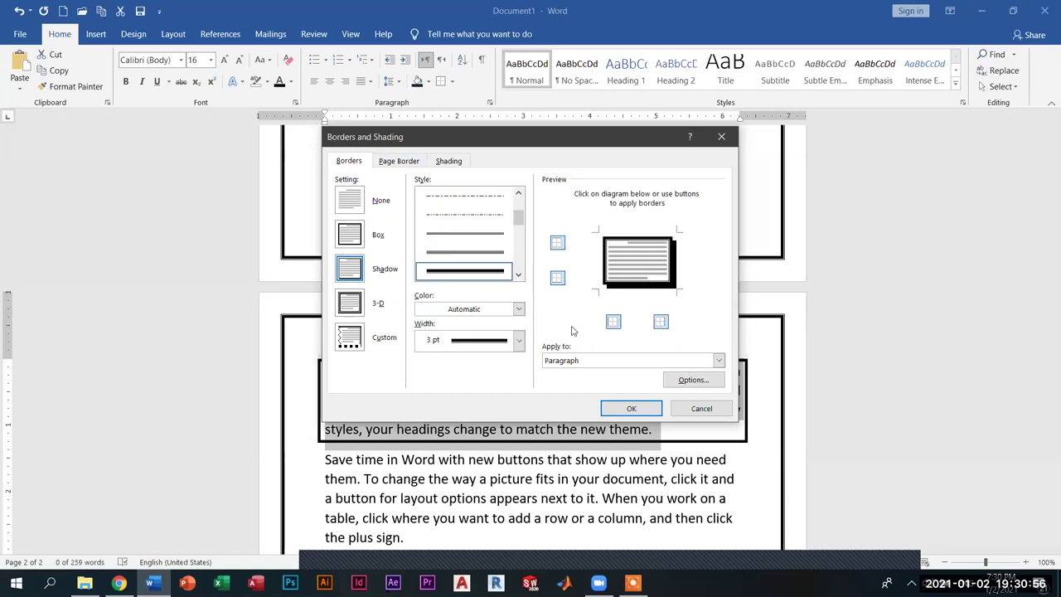
click(626, 409)
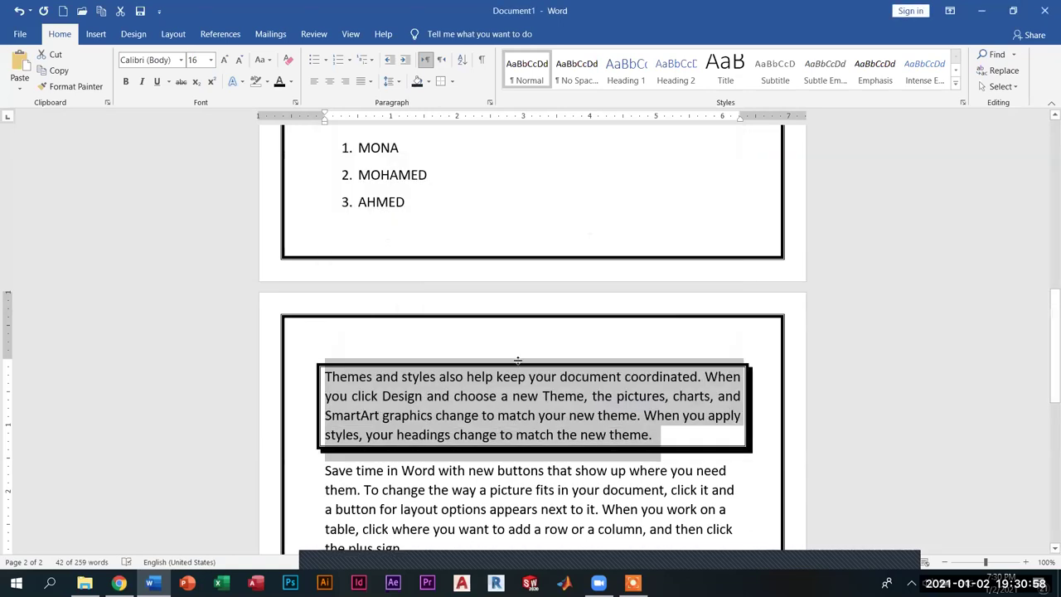
Make the page border a Shadow box again and return to page 1
click(563, 222)
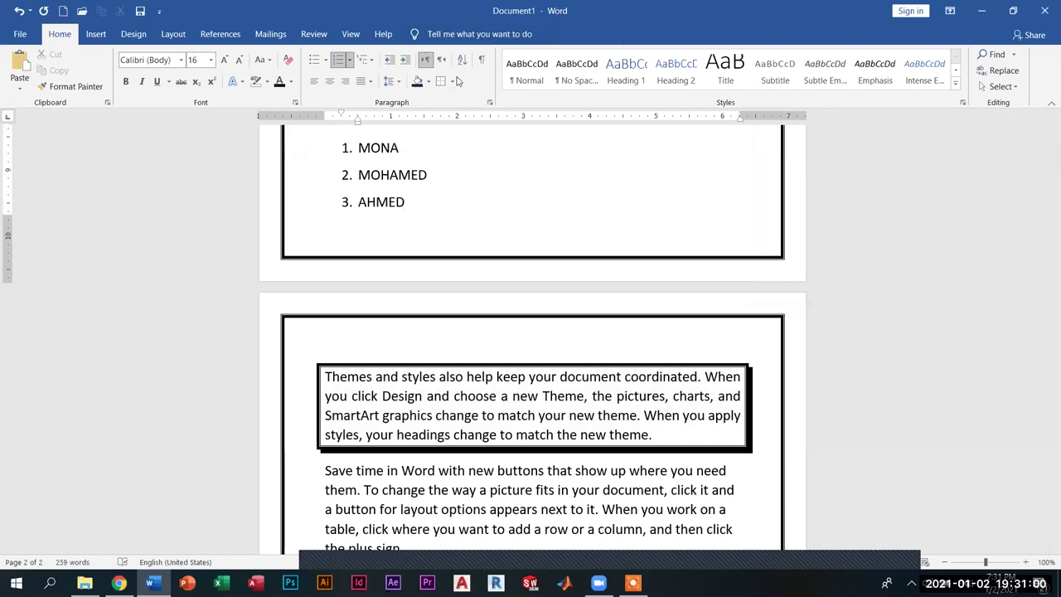
click(451, 80)
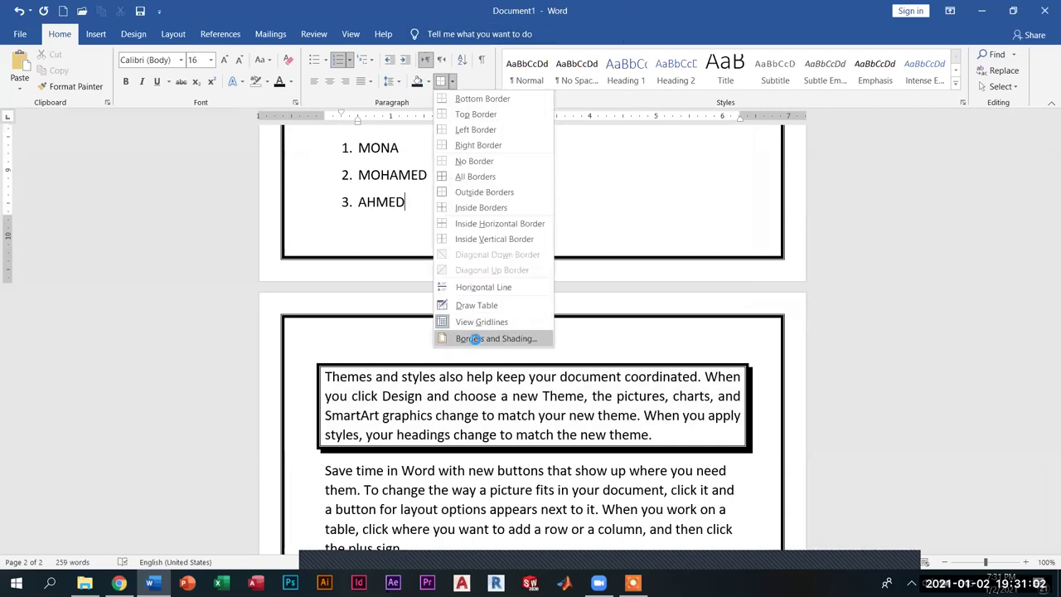
click(475, 339)
click(390, 163)
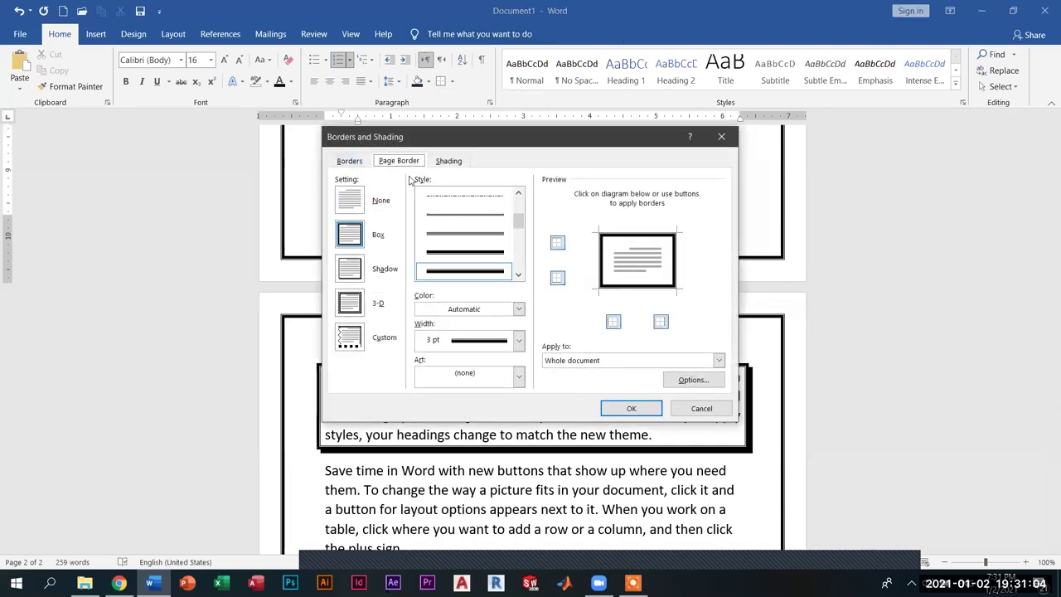
click(353, 270)
click(626, 408)
scroll(534, 275, up, 2)
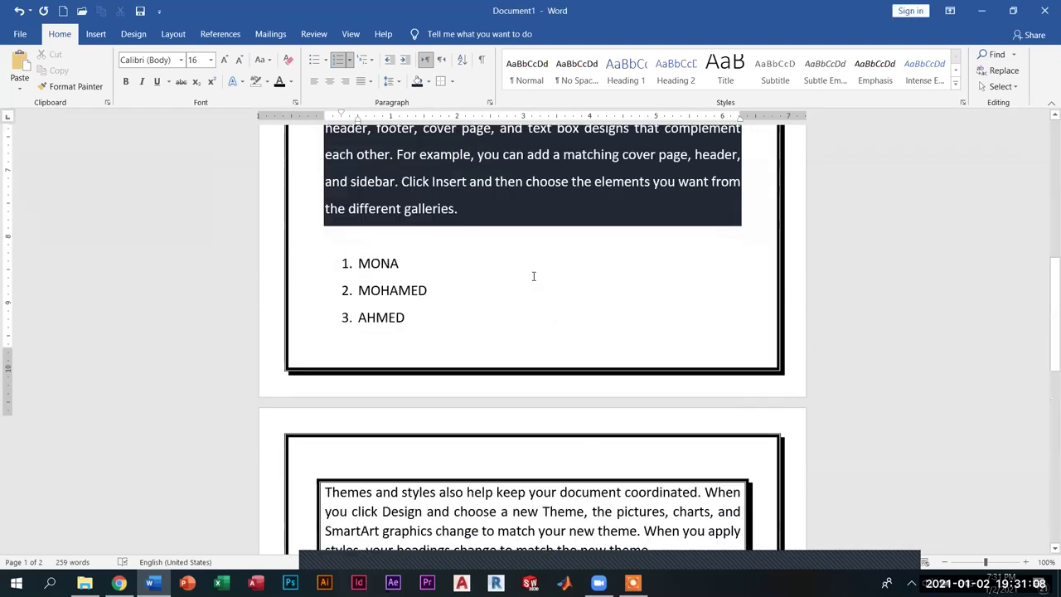
scroll(539, 272, up, 2)
scroll(544, 267, up, 2)
scroll(546, 264, up, 2)
scroll(580, 324, up, 2)
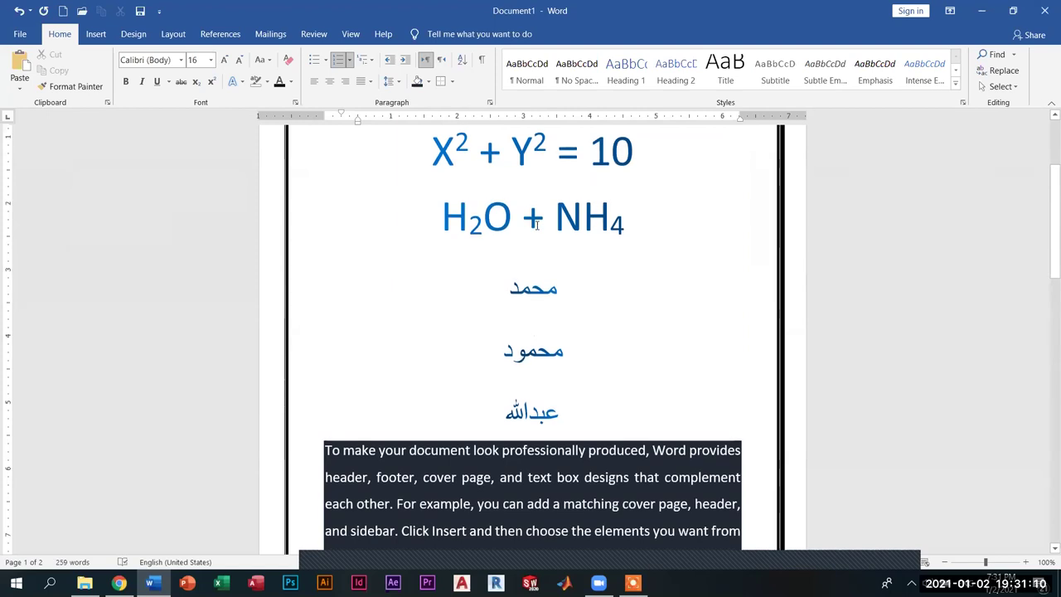
scroll(629, 384, up, 4)
scroll(691, 194, up, 1)
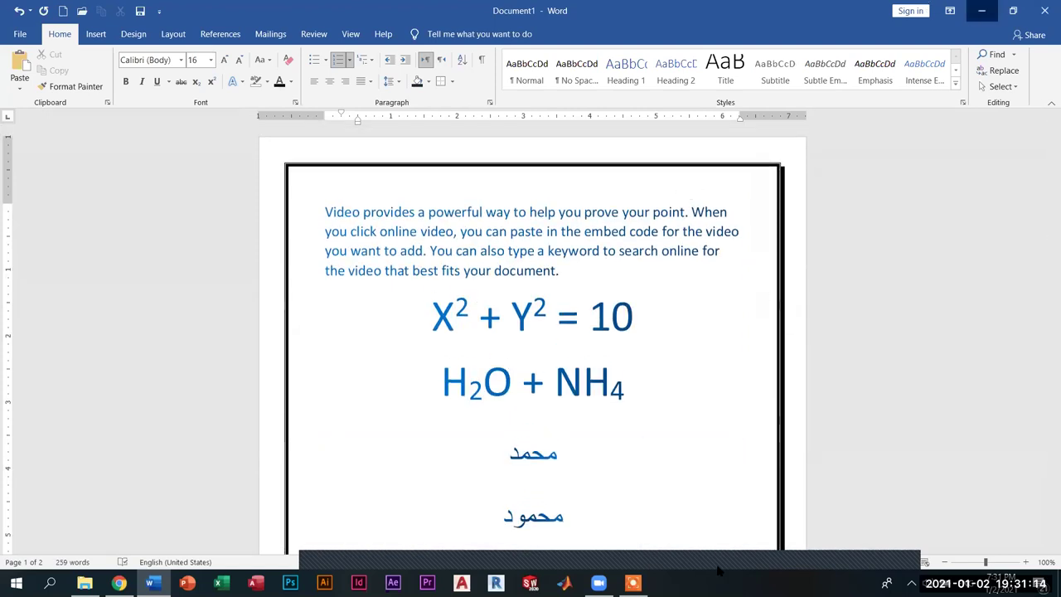
Minimize Word to the desktop, then bring it back and scroll down
click(981, 11)
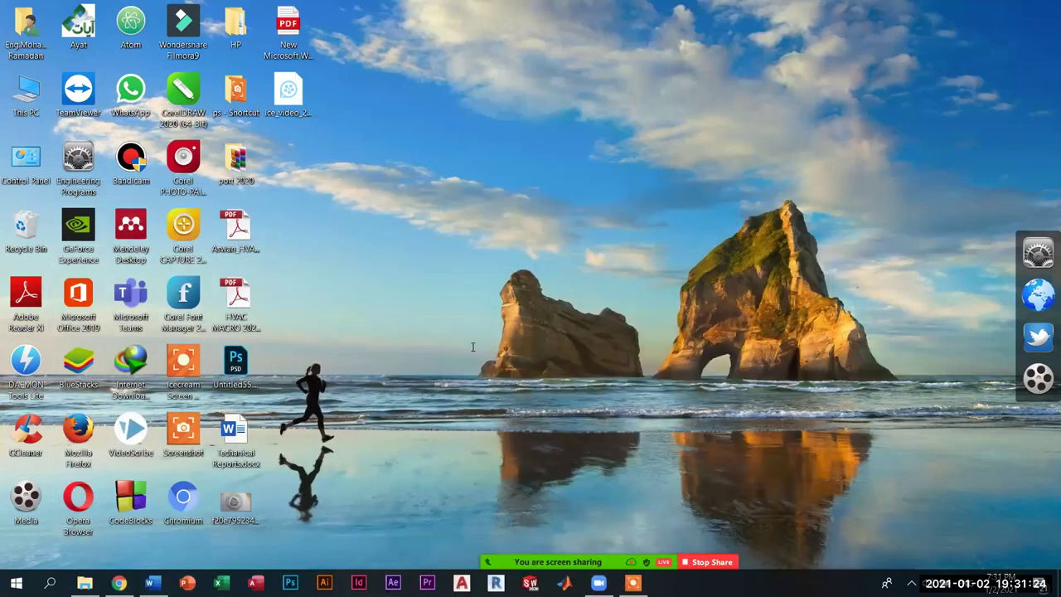
key(alt+Tab)
scroll(859, 350, down, 6)
scroll(859, 350, down, 3)
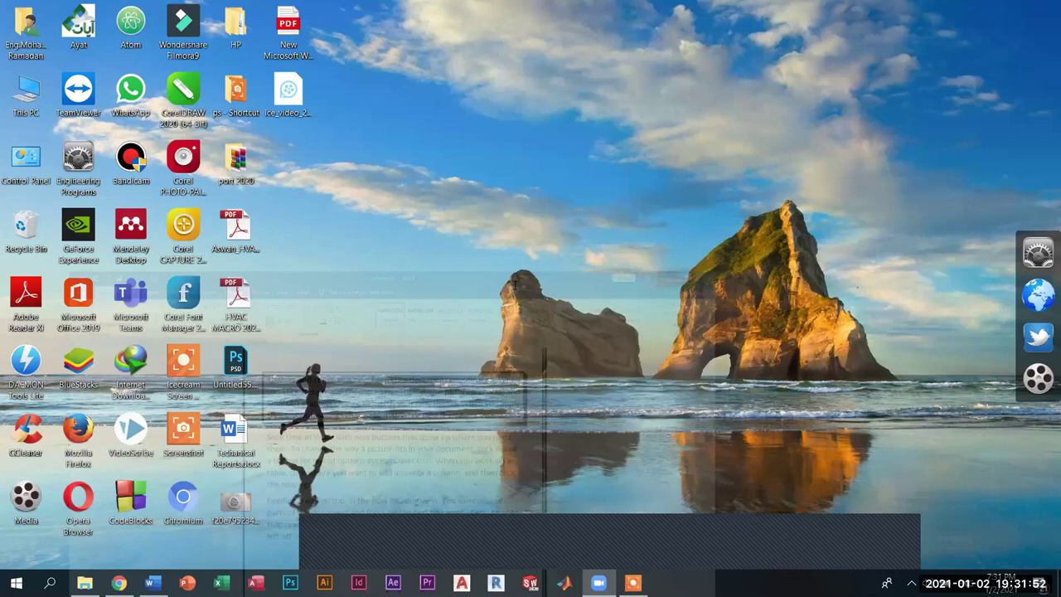
Scroll to the newest Zoom chat messages, then return to Word via the taskbar
scroll(649, 363, down, 2)
scroll(649, 362, down, 2)
scroll(648, 362, down, 2)
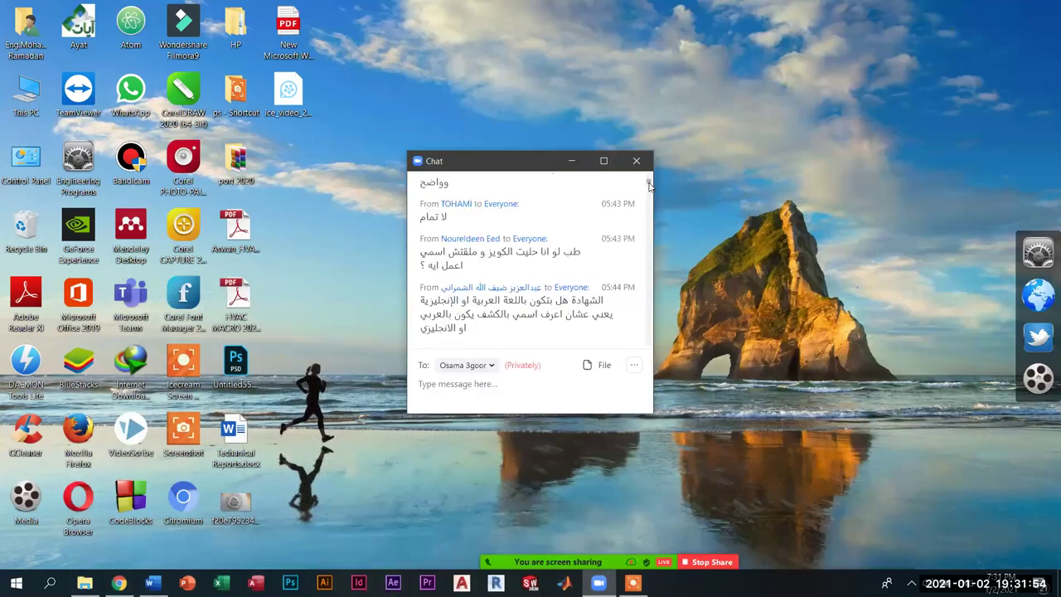
scroll(648, 363, down, 5)
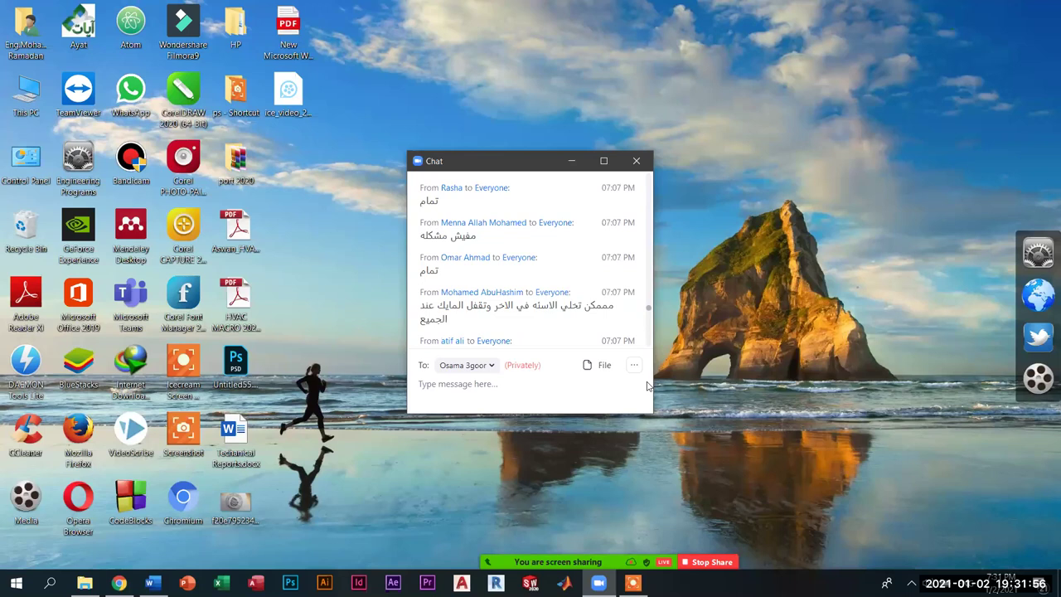
scroll(444, 299, down, 10)
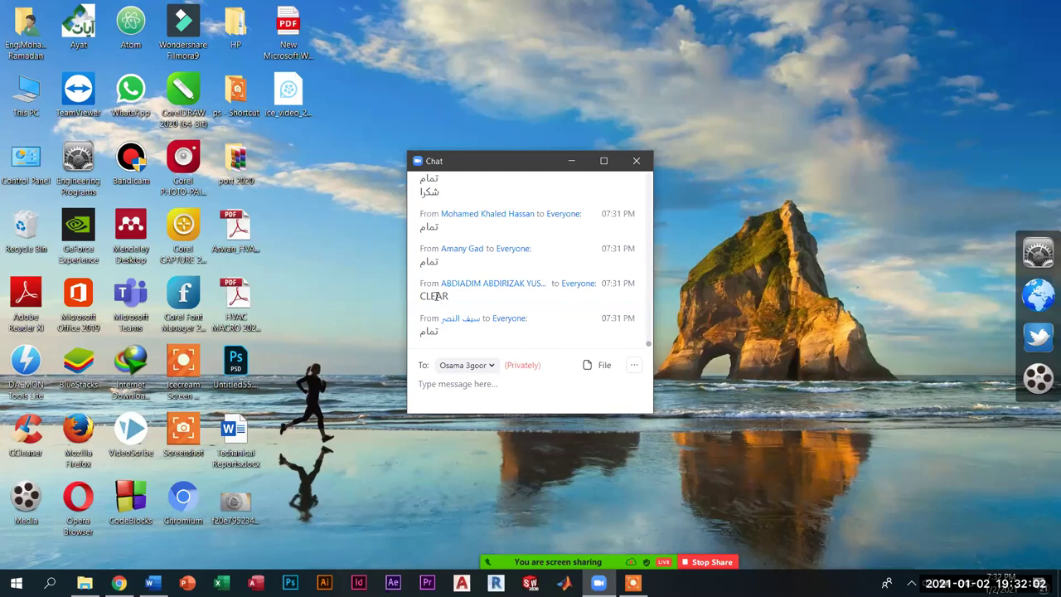
click(151, 582)
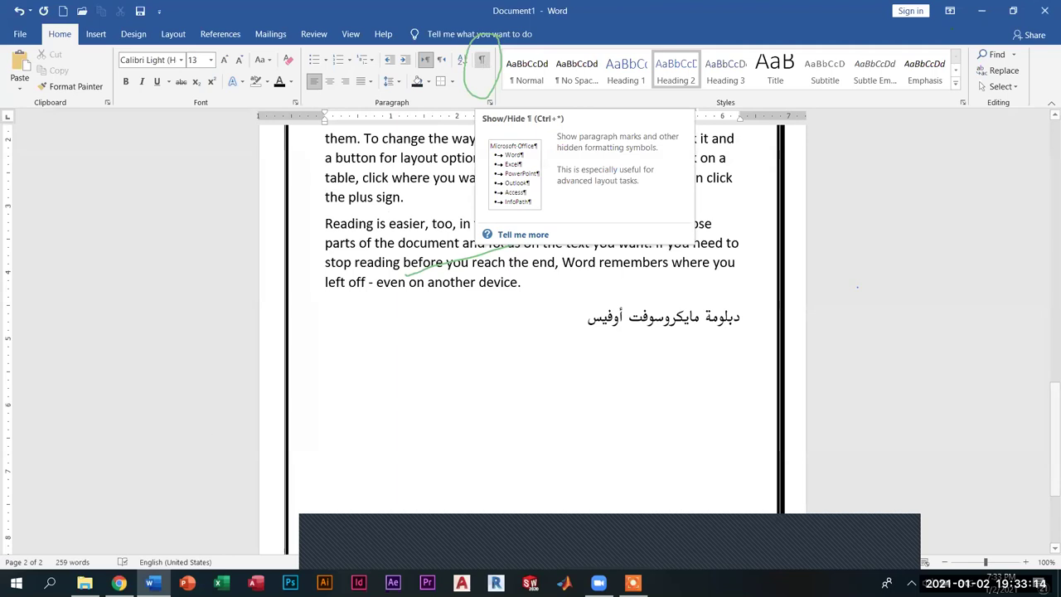
scroll(533, 331, up, 4)
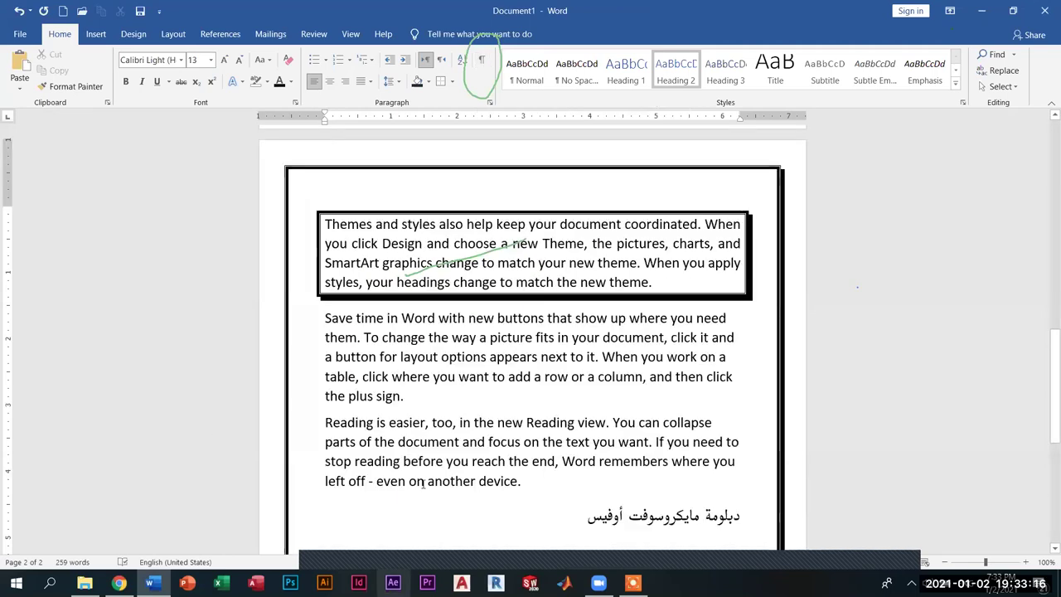
scroll(467, 296, up, 2)
scroll(497, 315, up, 3)
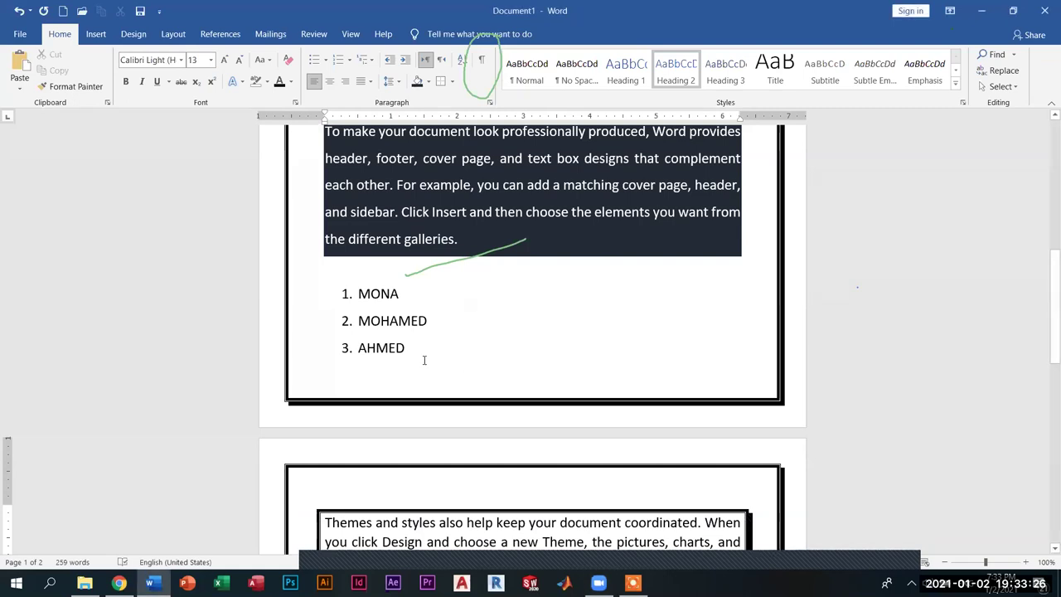
scroll(597, 349, down, 2)
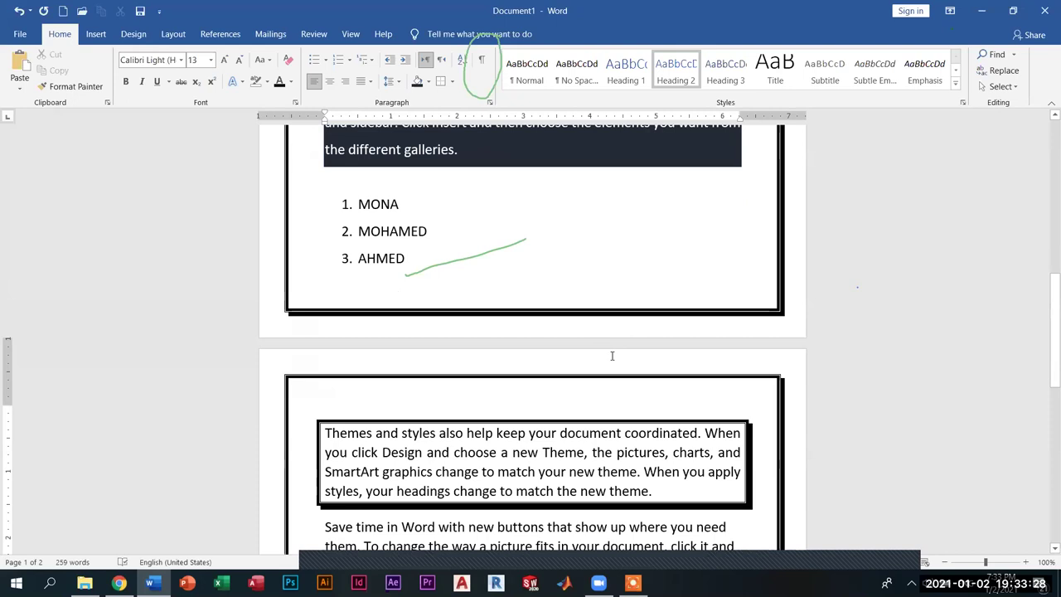
scroll(614, 355, down, 2)
scroll(881, 403, down, 10)
Start a new empty paragraph below the existing text at the end of page 2
click(883, 436)
drag(1045, 487, 1045, 497)
click(765, 419)
key(Return)
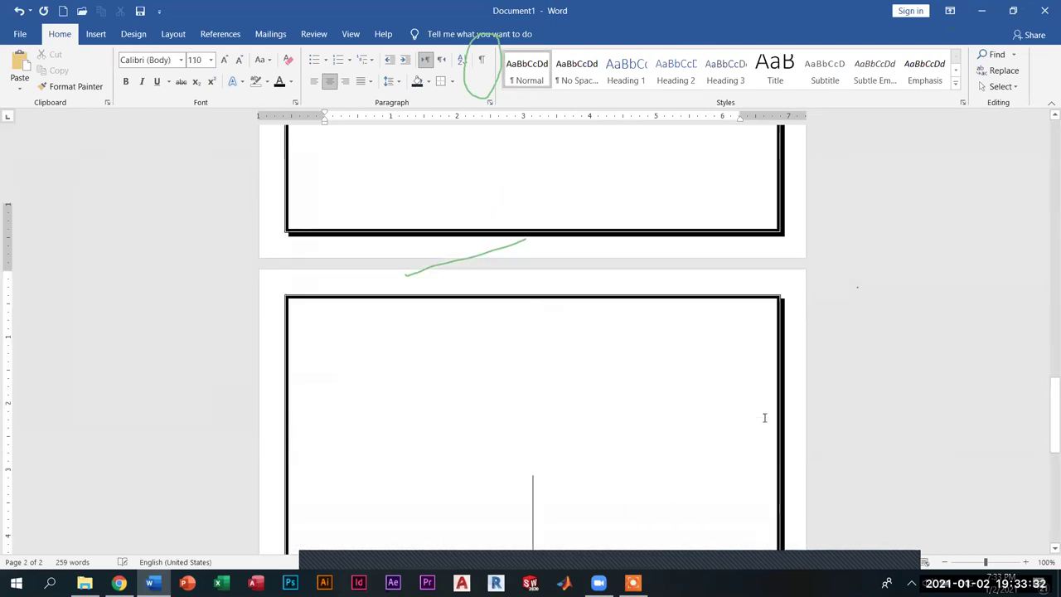
key(BackSpace)
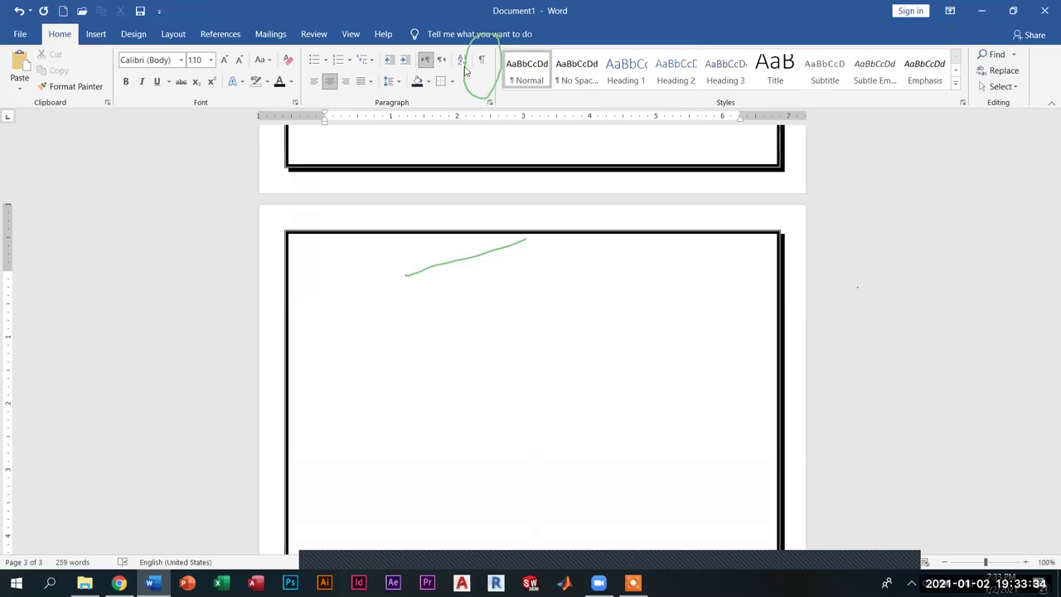
Reduce the font size to 26 and generate sample paragraphs with =RAND()
click(238, 61)
click(238, 61)
click(238, 62)
click(238, 61)
click(238, 62)
click(238, 61)
click(238, 61)
click(238, 61)
text(=)
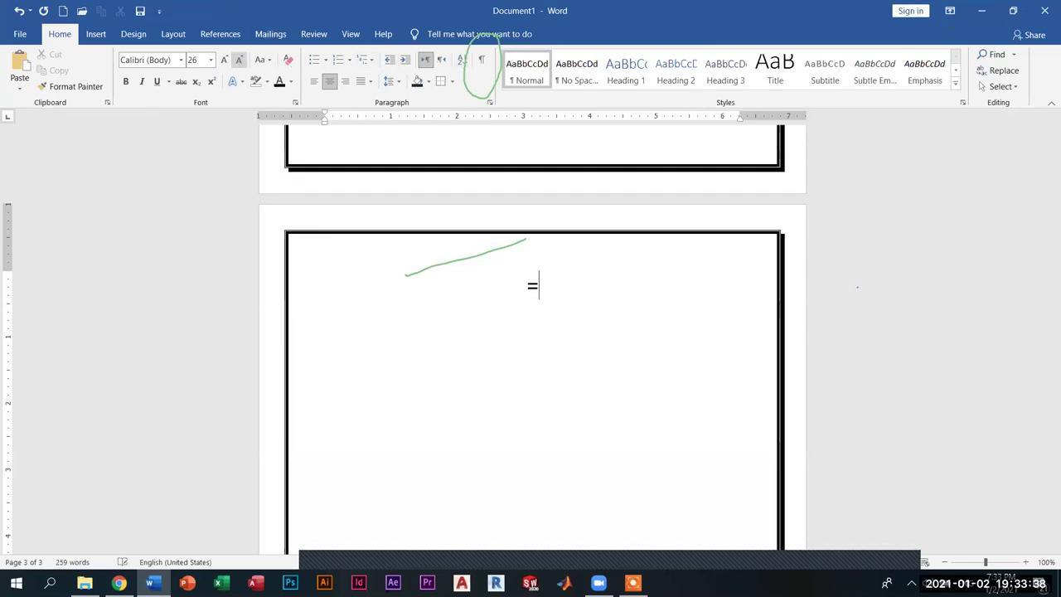
text(RAND)
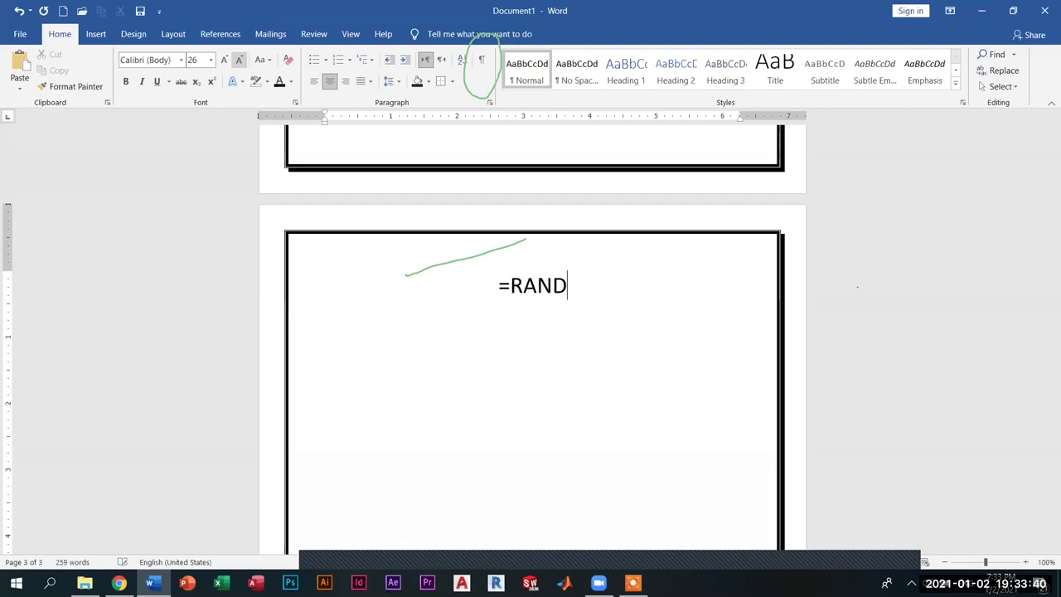
text(())
key(Return)
Select the generated sample paragraphs and scroll through them to review
key(alt+n)
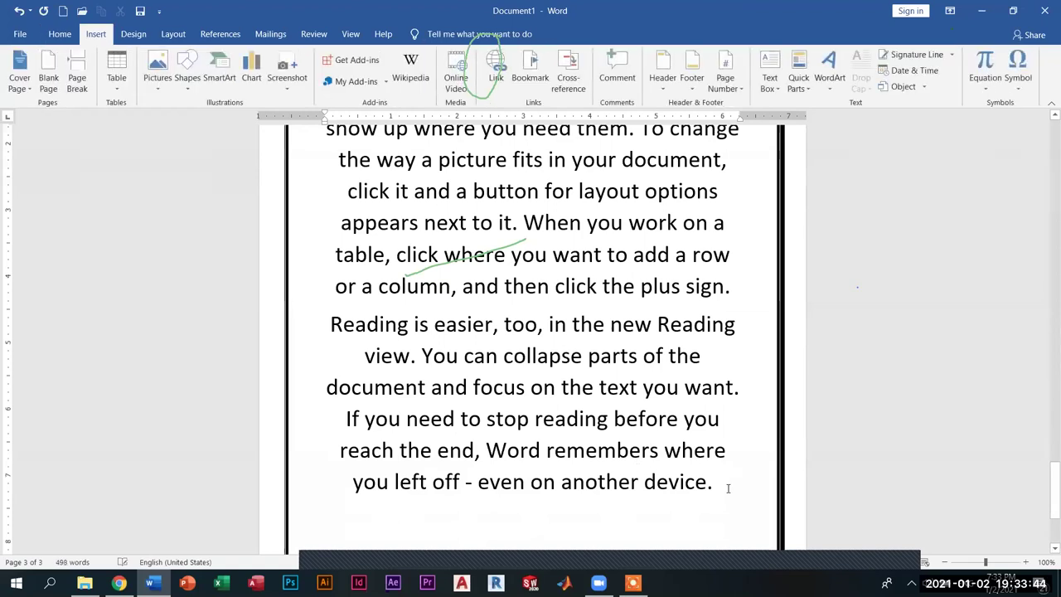
drag(728, 489, 284, 44)
scroll(300, 301, up, 10)
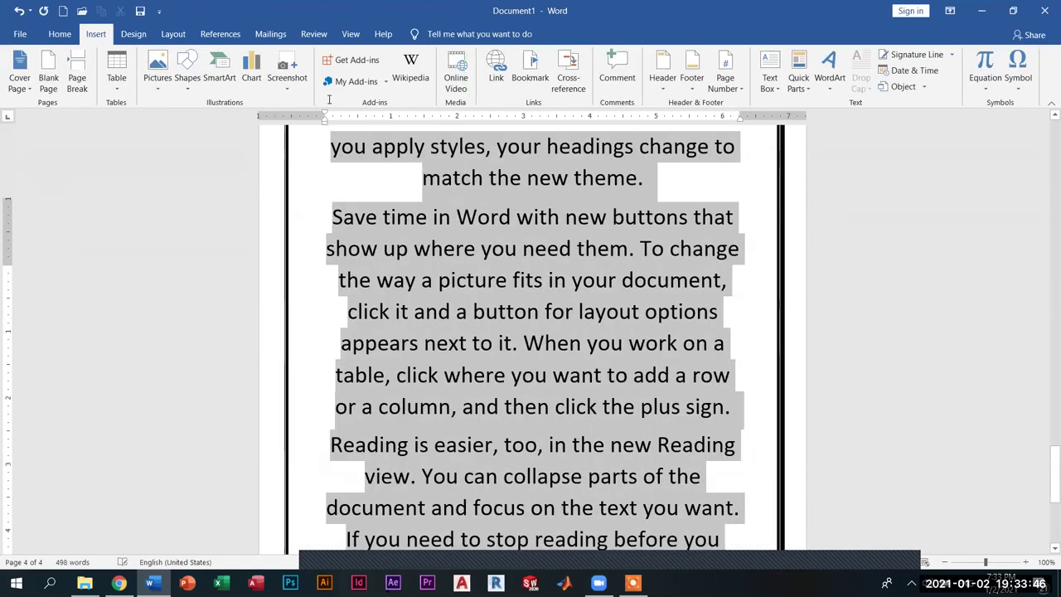
scroll(292, 272, up, 5)
scroll(266, 512, up, 3)
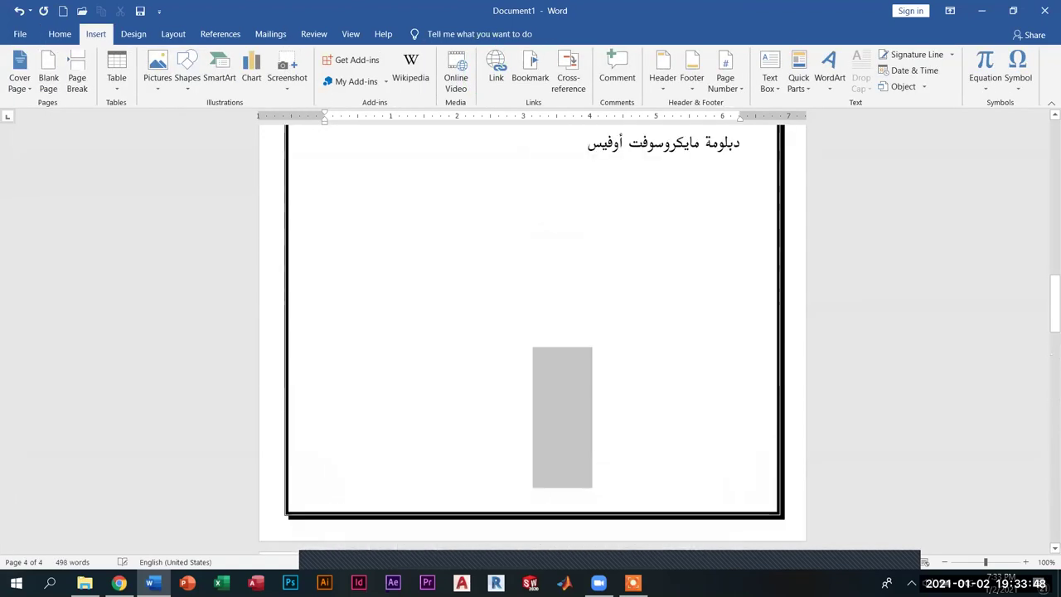
click(393, 270)
scroll(393, 270, down, 3)
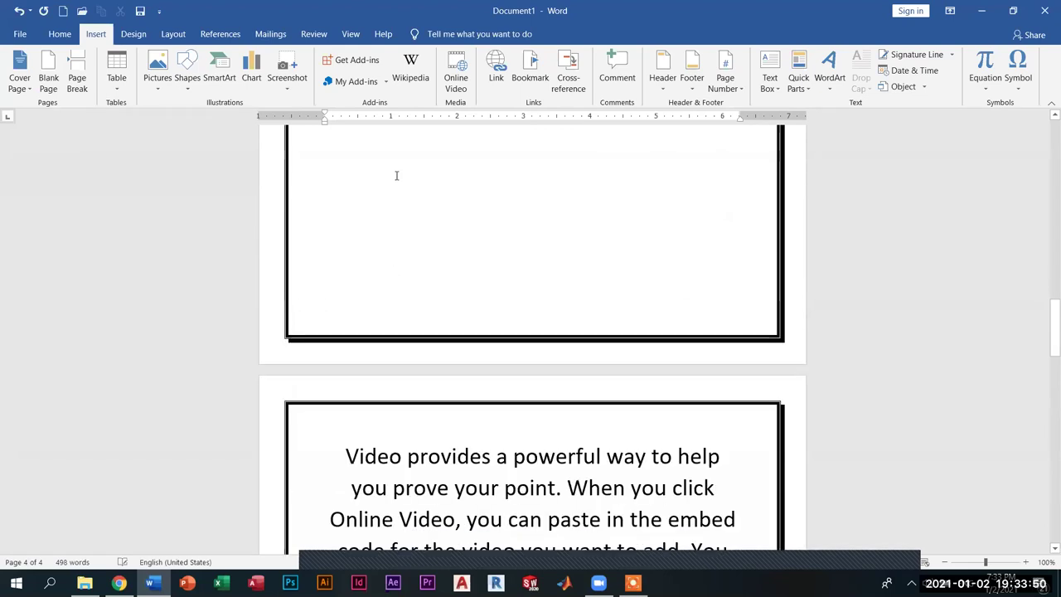
scroll(396, 176, down, 5)
drag(405, 213, 730, 539)
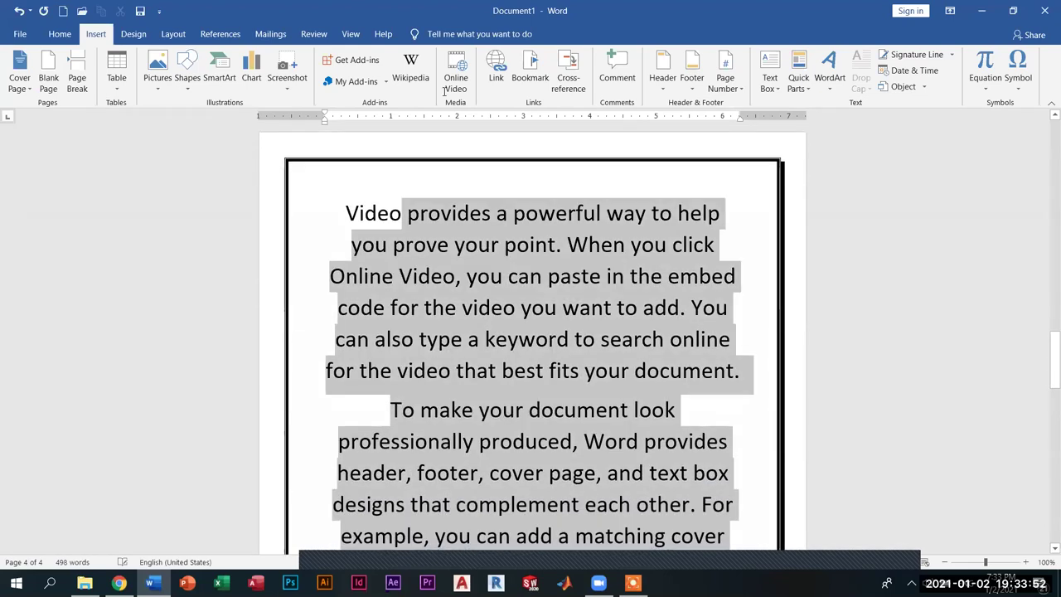
Extend the selection to include 'Video' and shrink the sample text to 22 pt
key(shift+Home)
key(alt+h)
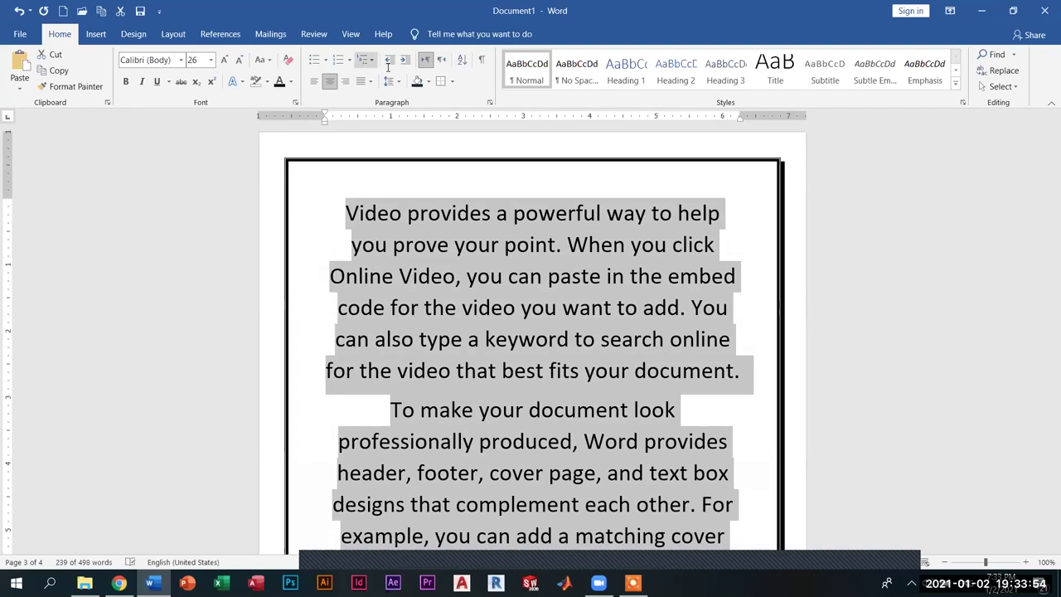
click(239, 60)
click(238, 60)
Show paragraph and space marks and inspect the paragraph ends through the sample text
key(ctrl+shift+8)
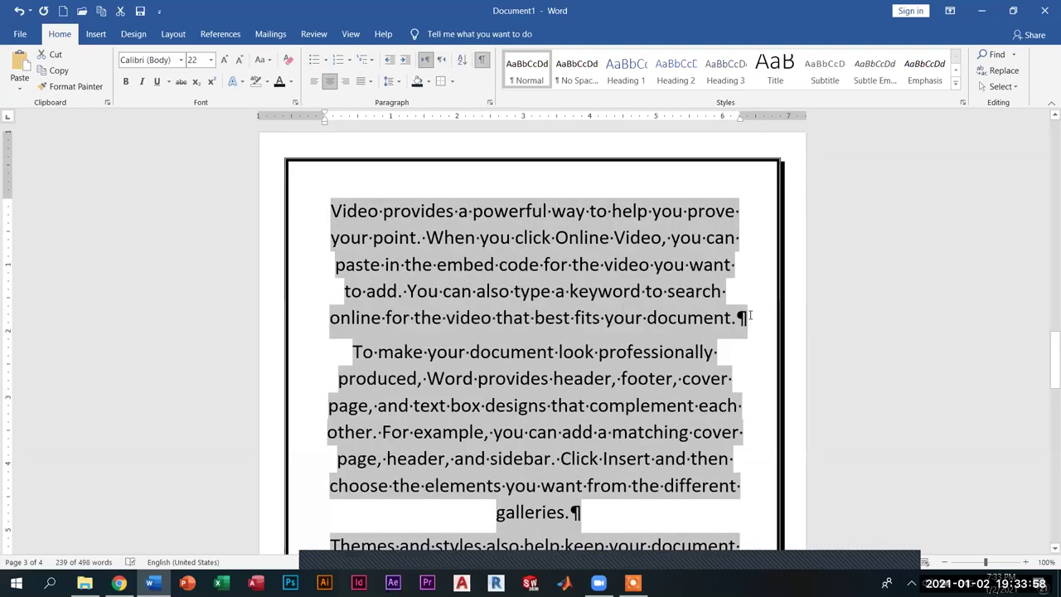
click(751, 315)
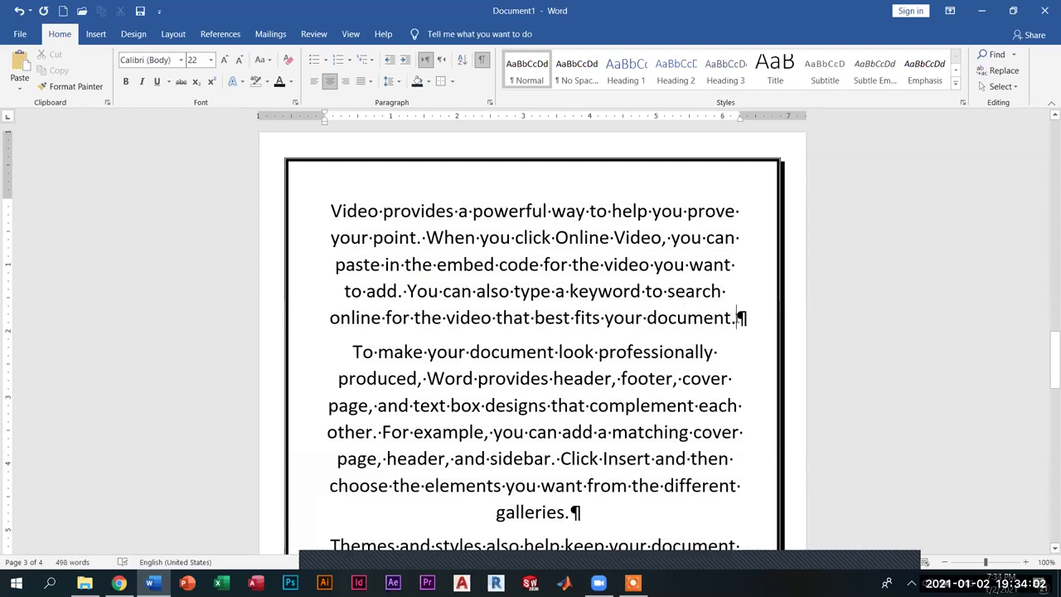
drag(745, 320, 751, 330)
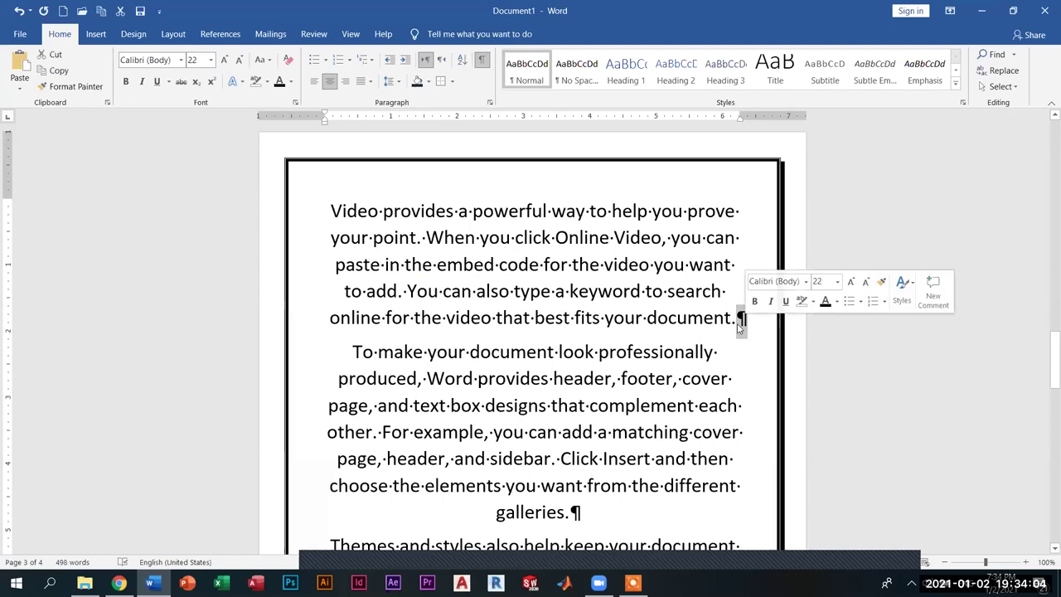
click(724, 317)
scroll(584, 349, down, 3)
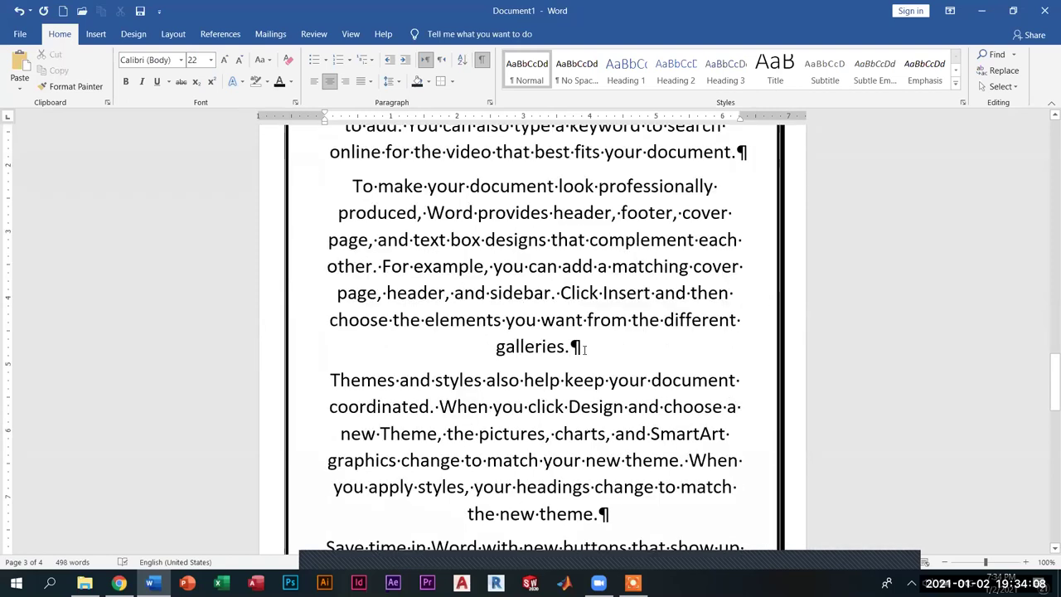
click(571, 346)
scroll(615, 401, down, 3)
scroll(616, 381, down, 3)
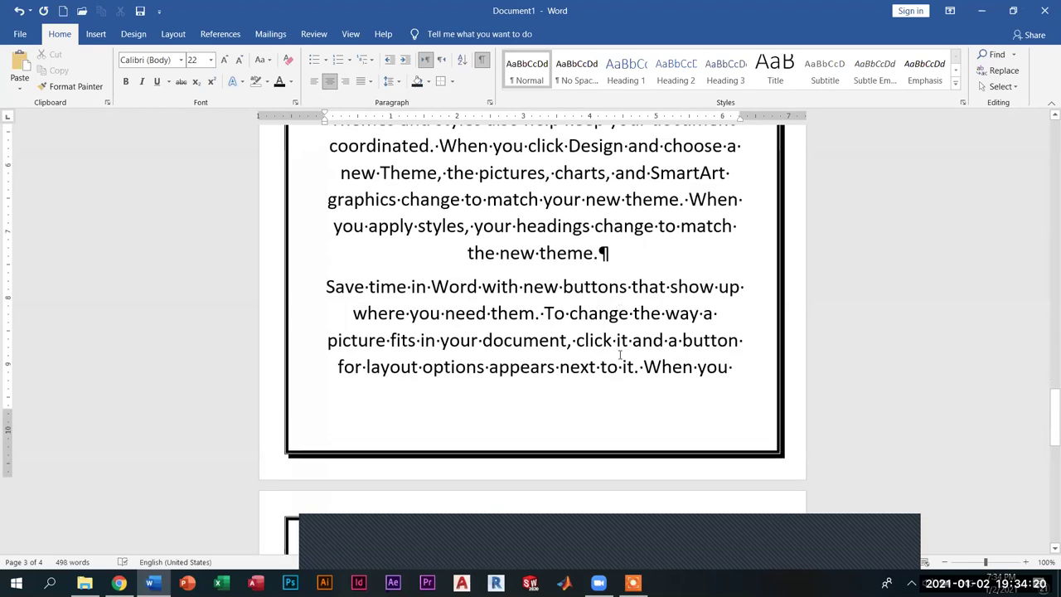
scroll(620, 355, down, 2)
scroll(724, 383, down, 2)
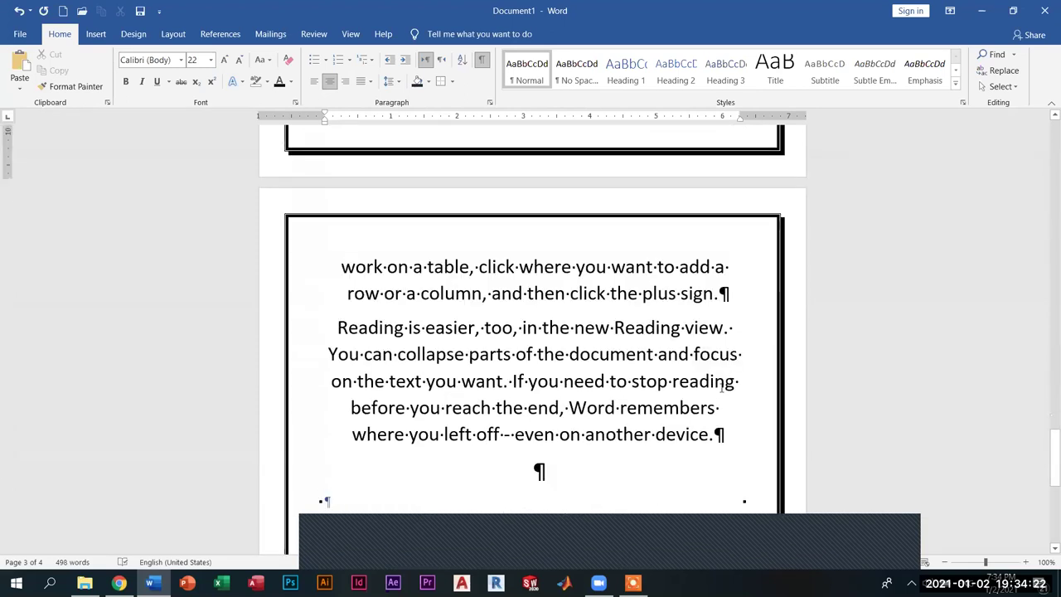
scroll(722, 386, down, 1)
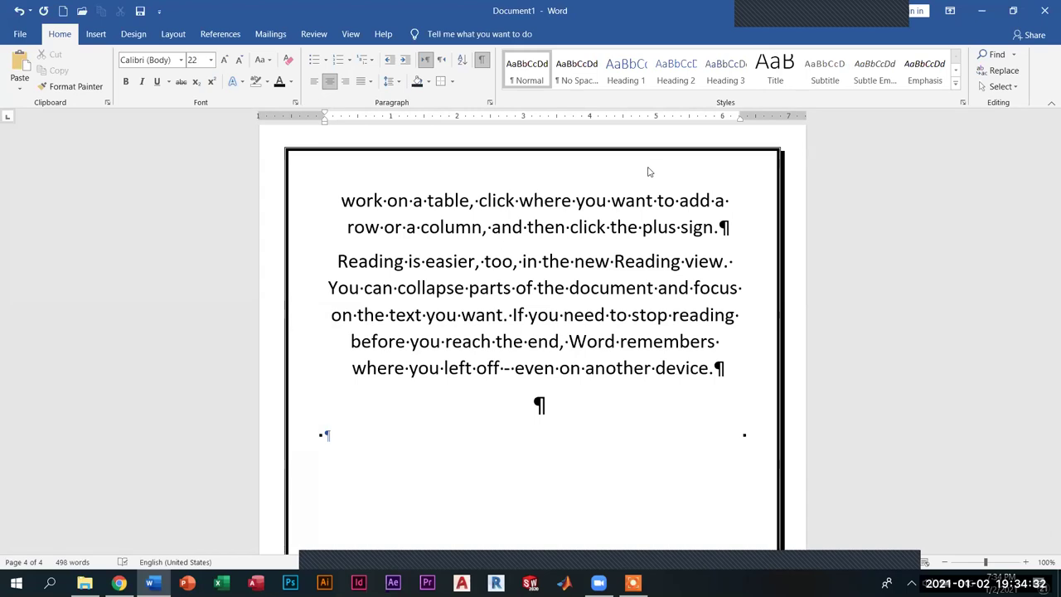
Minimize and restore Word, then hide the paragraph and space marks
key(super+d)
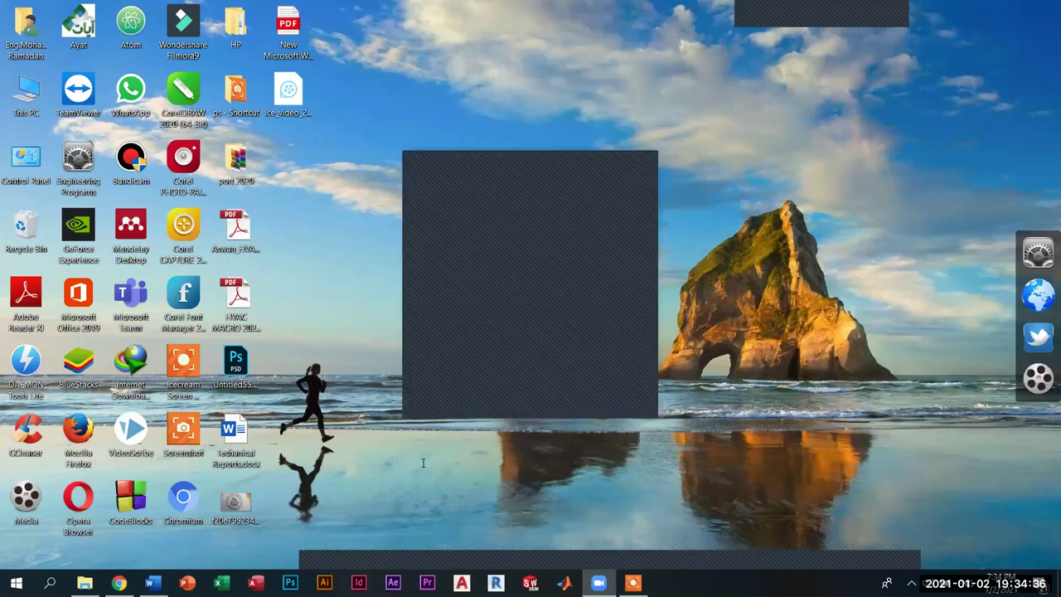
key(super+d)
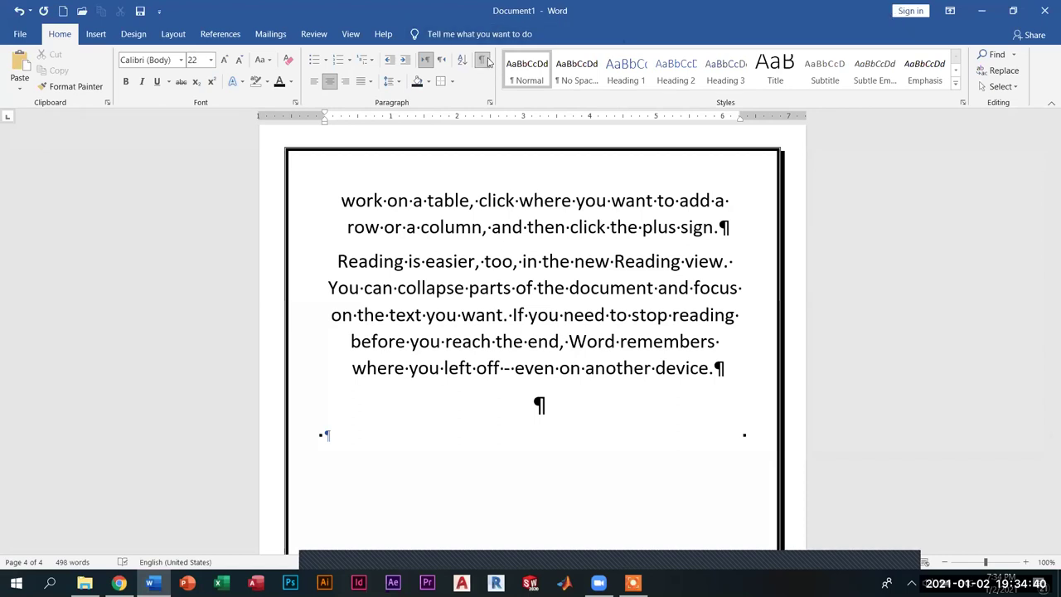
click(483, 60)
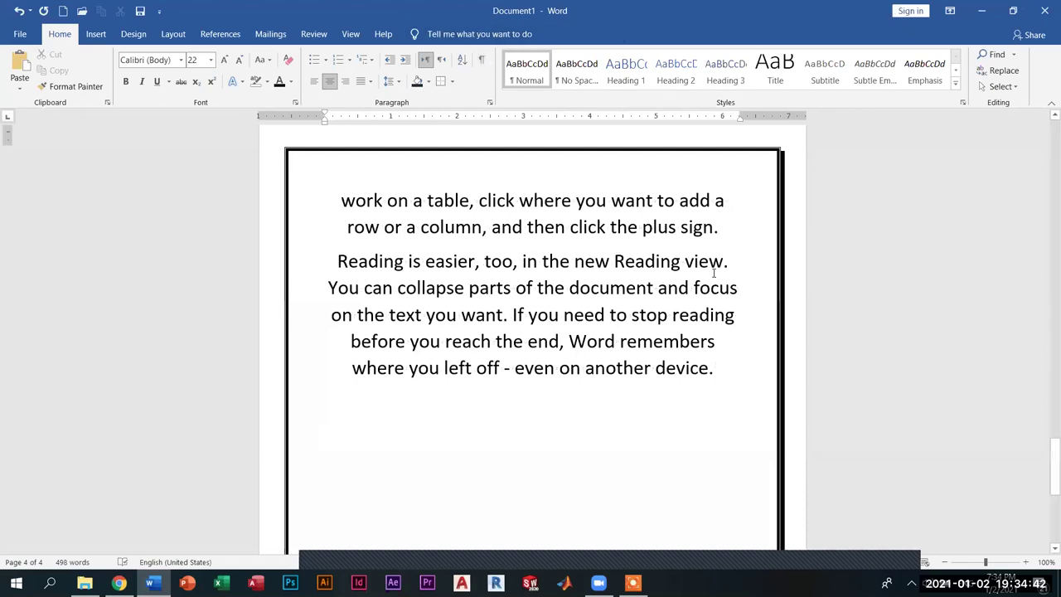
scroll(715, 266, up, 3)
scroll(715, 262, up, 1)
scroll(715, 262, up, 3)
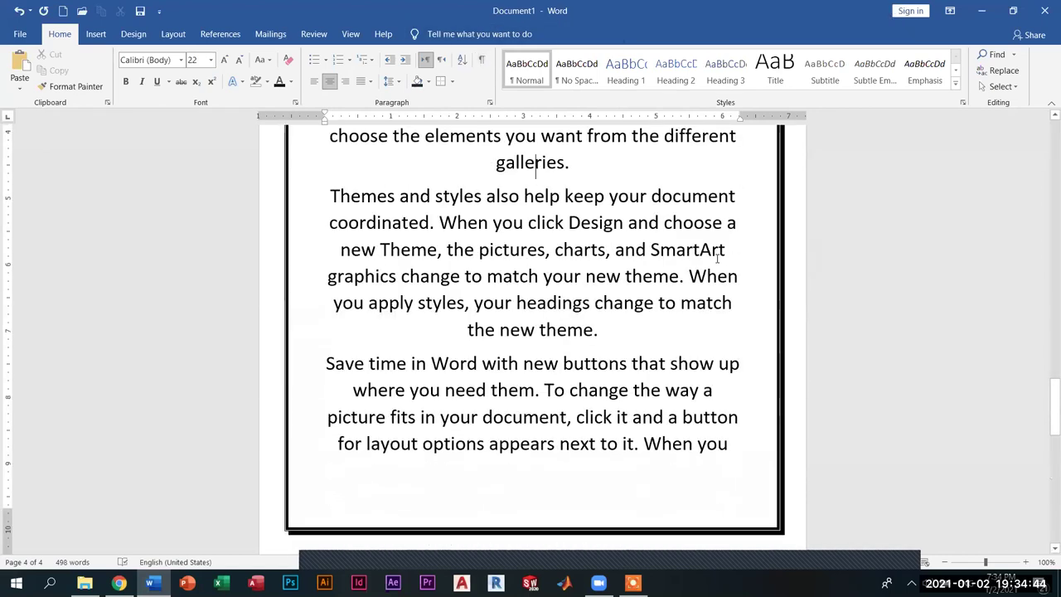
scroll(714, 262, up, 5)
scroll(715, 262, up, 1)
Apply the Emphasis style to the two paragraphs ending at 'galleries.'
scroll(788, 245, down, 1)
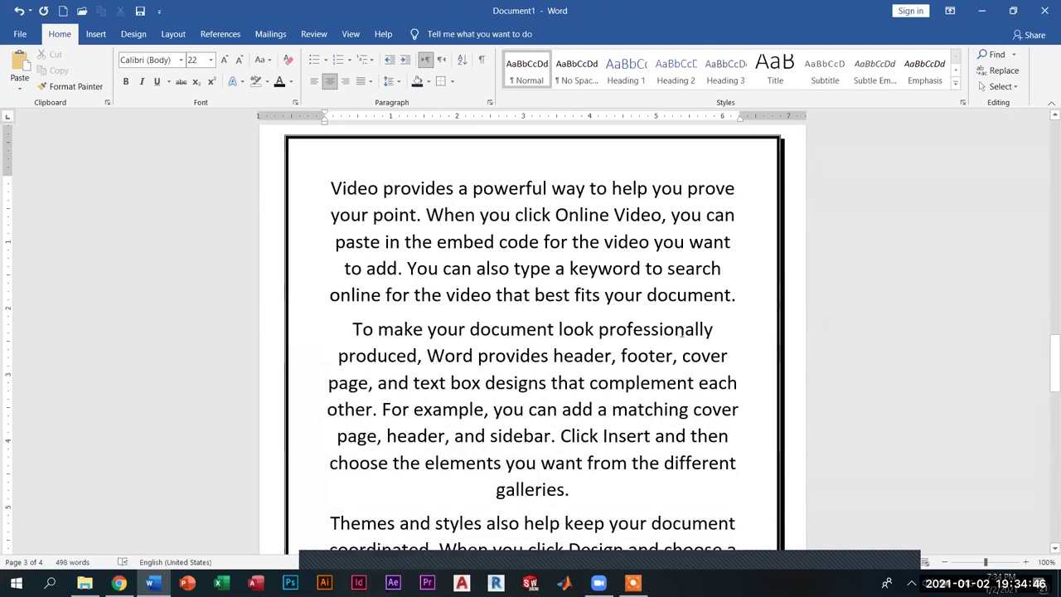
drag(570, 461, 289, 417)
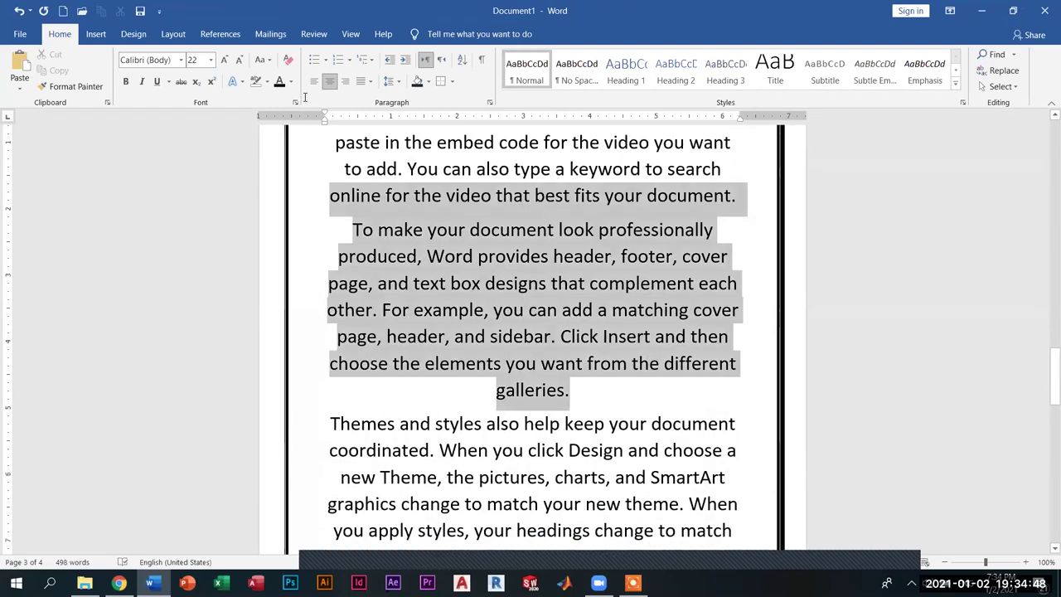
scroll(307, 396, up, 1)
scroll(308, 395, up, 4)
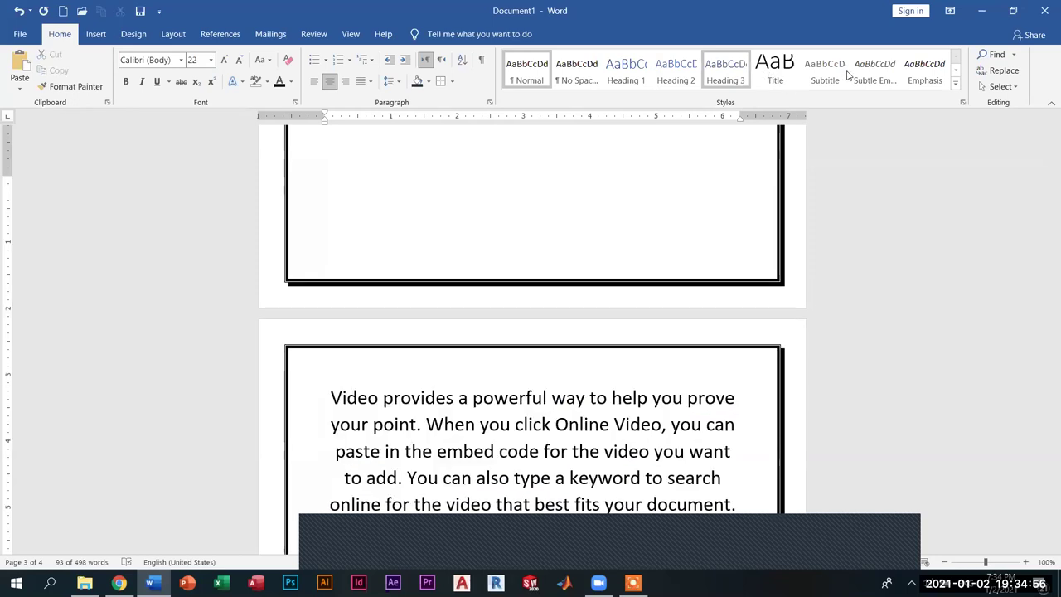
click(935, 83)
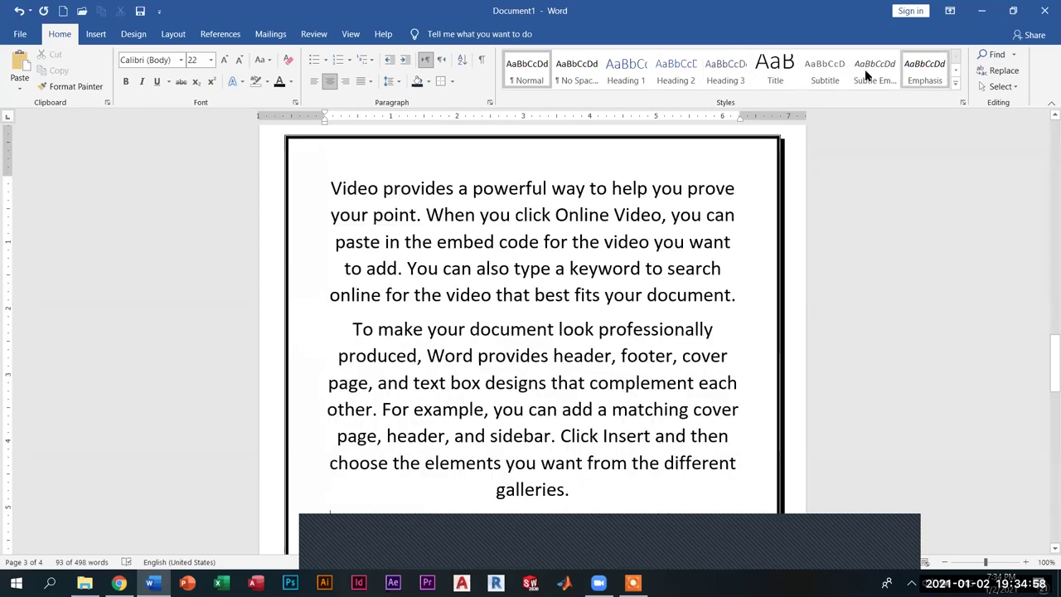
scroll(627, 378, down, 3)
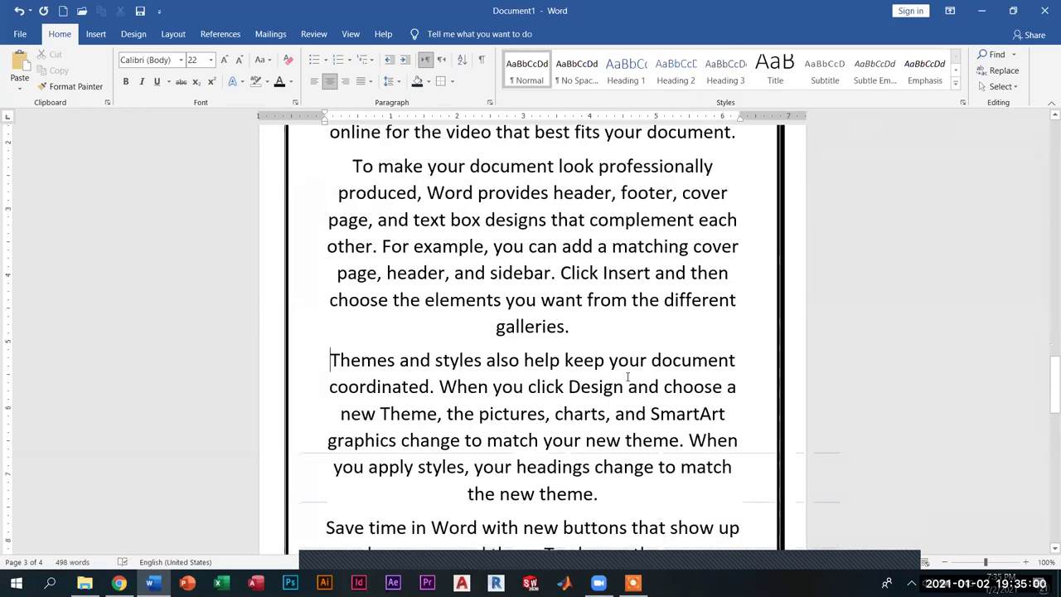
scroll(615, 420, down, 1)
drag(599, 458, 351, 137)
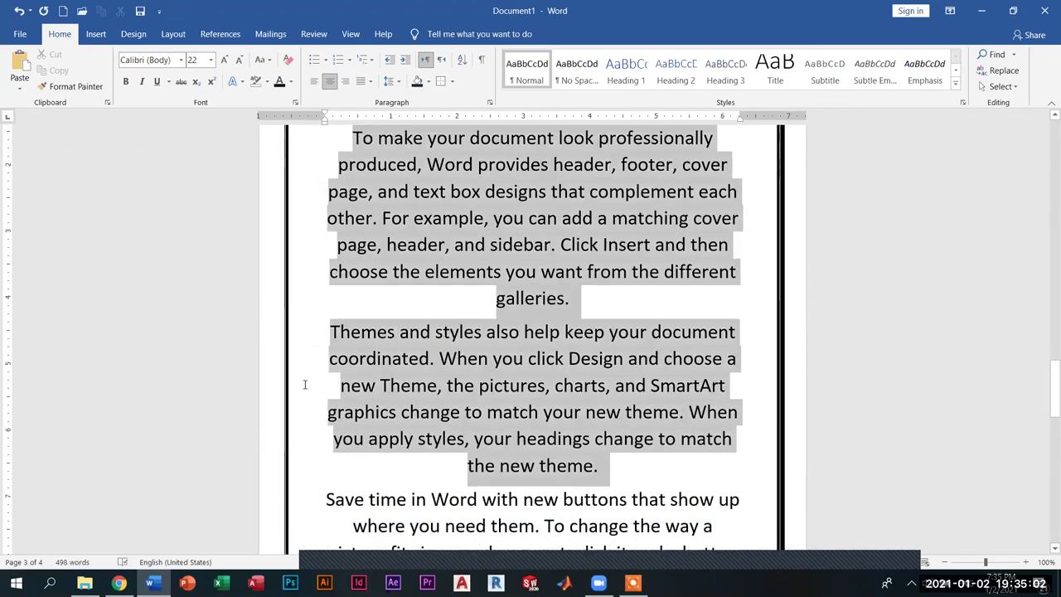
Apply Heading 2 to the paragraph from 'Video provides', preview more styles, and undo Intense Quote
drag(305, 385, 322, 431)
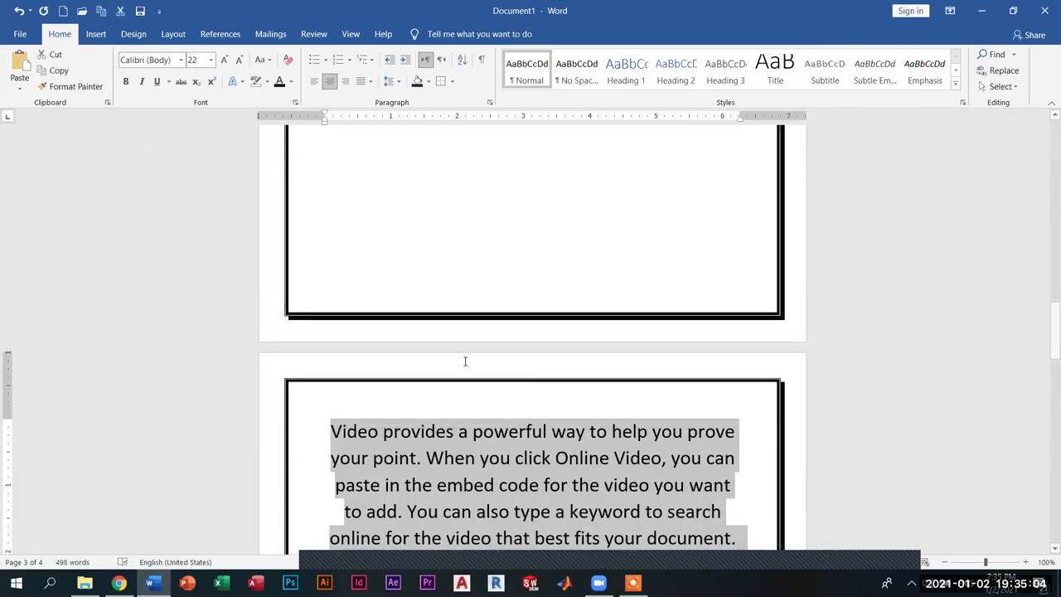
click(676, 71)
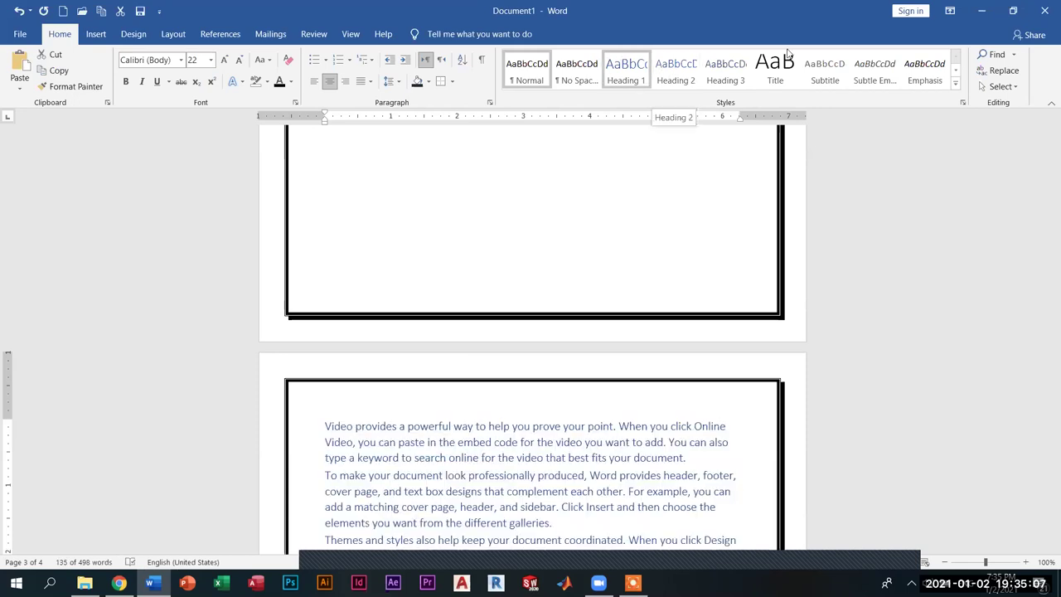
click(956, 69)
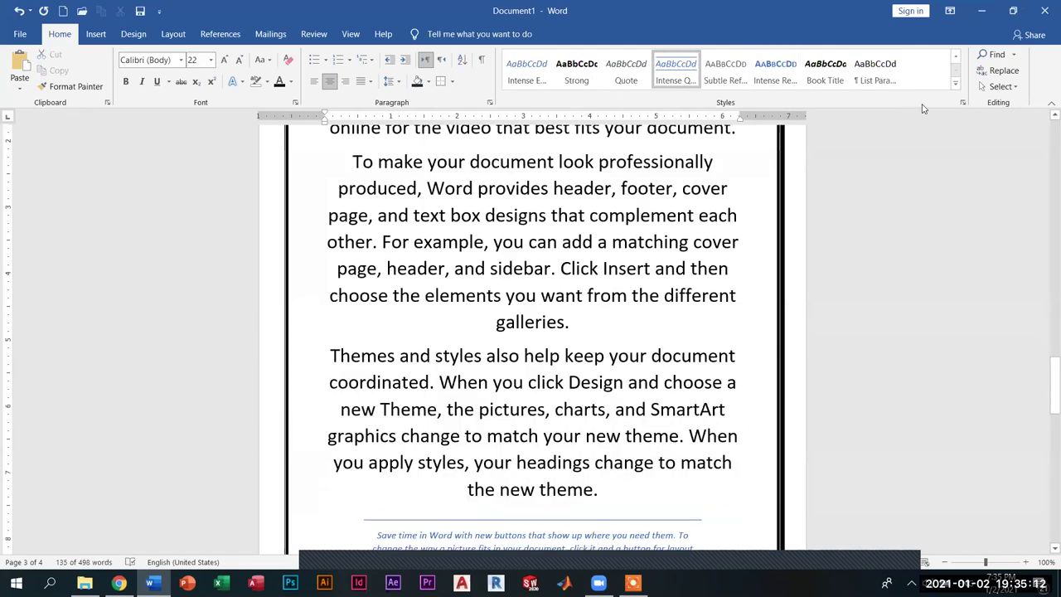
key(ctrl+z)
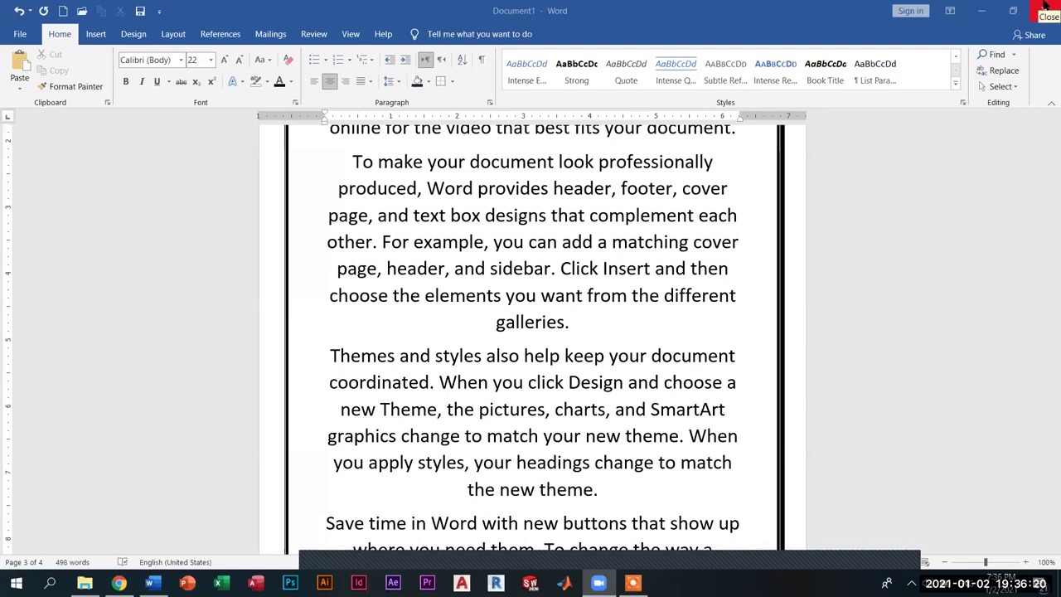
click(238, 123)
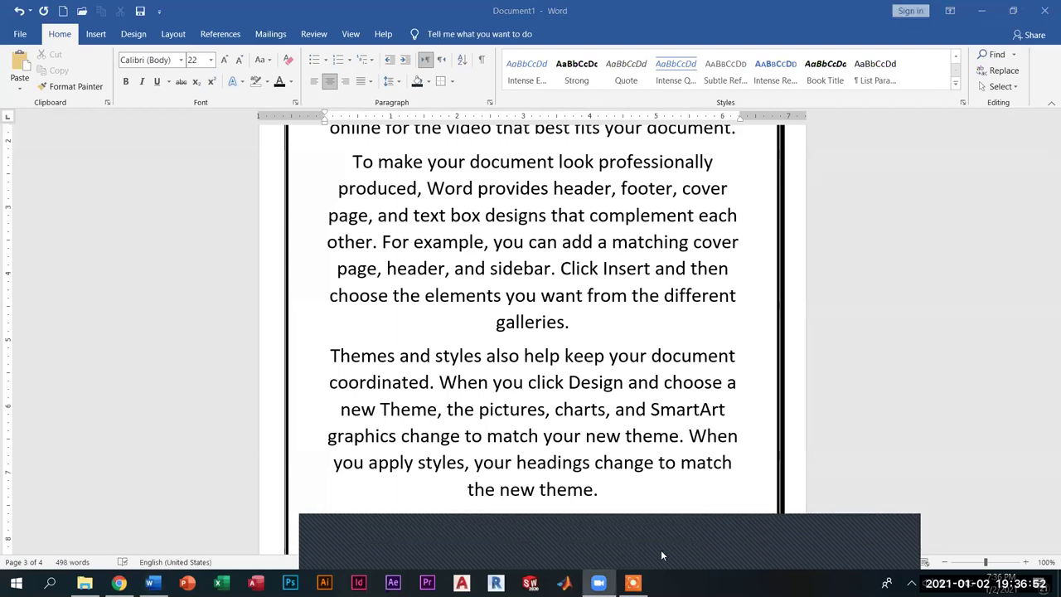
key(super+d)
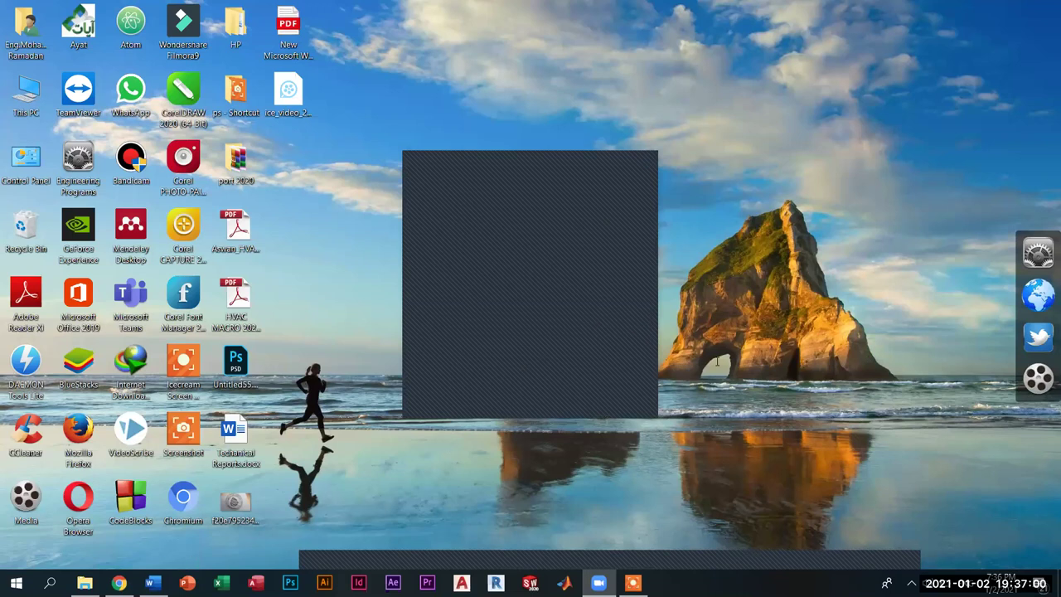
key(alt+Tab)
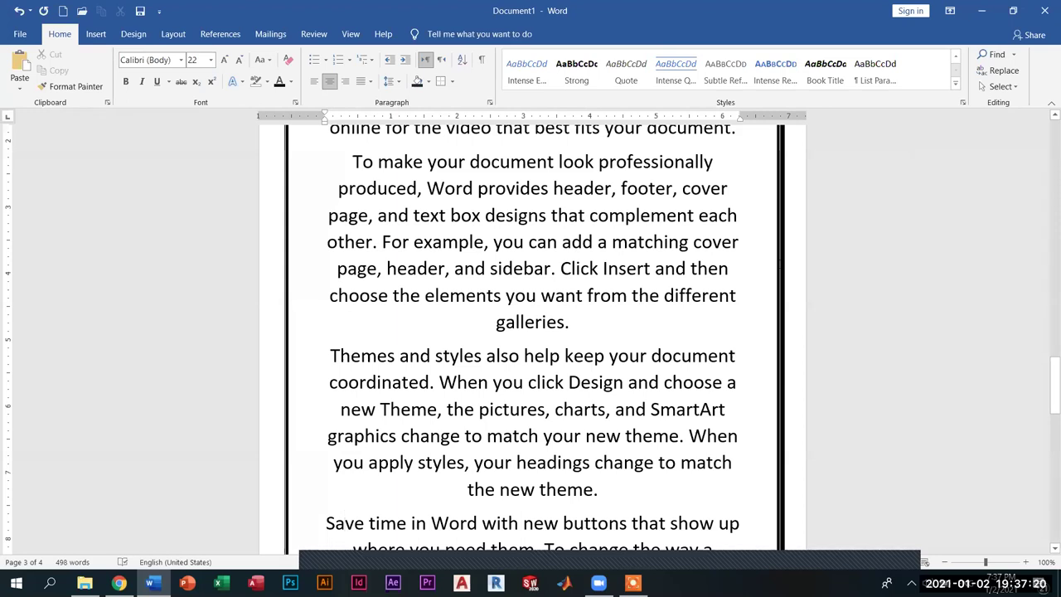
Search the Navigation pane for 'GALLERIES', correcting the mistyped letter
click(999, 55)
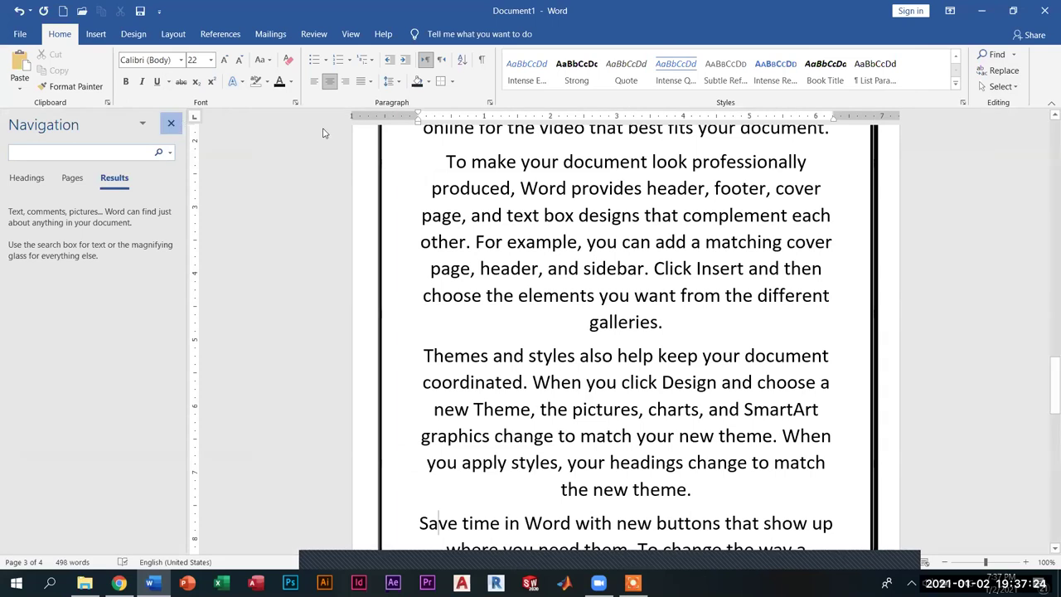
click(1012, 56)
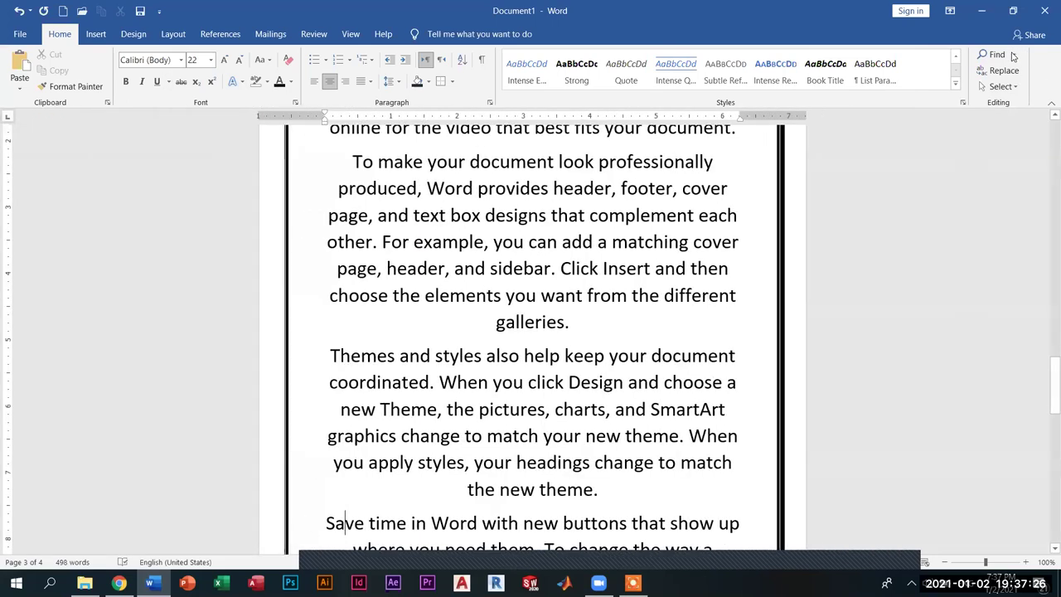
click(1013, 55)
click(991, 73)
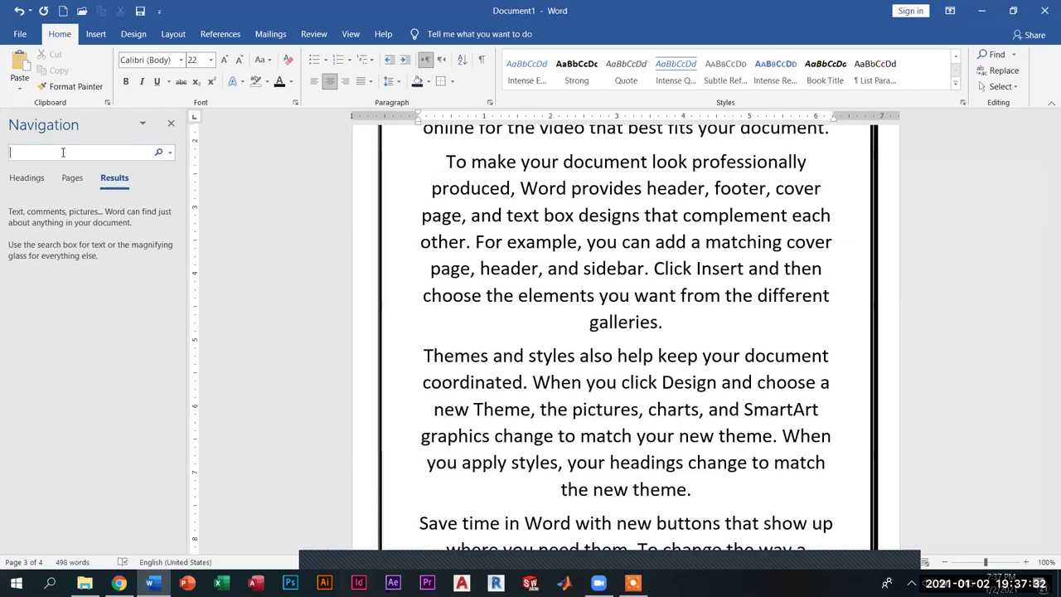
text(G)
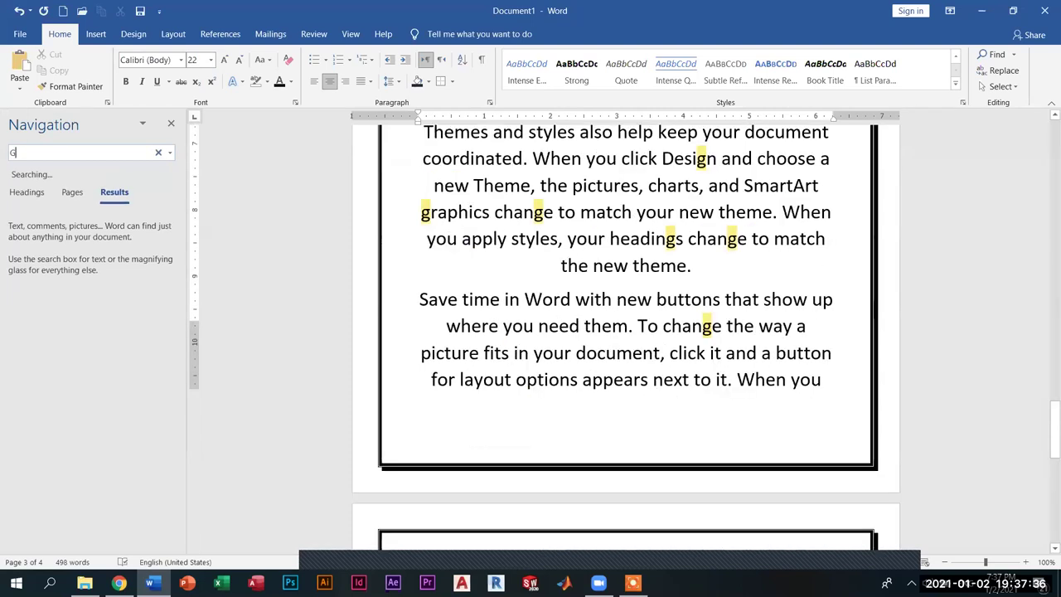
text(A)
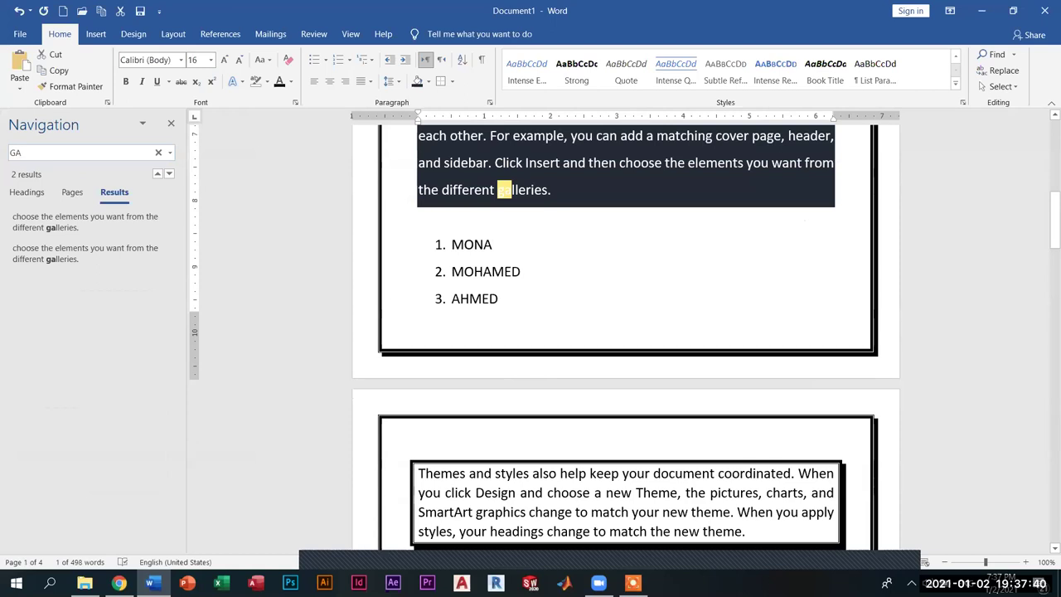
text(LLER)
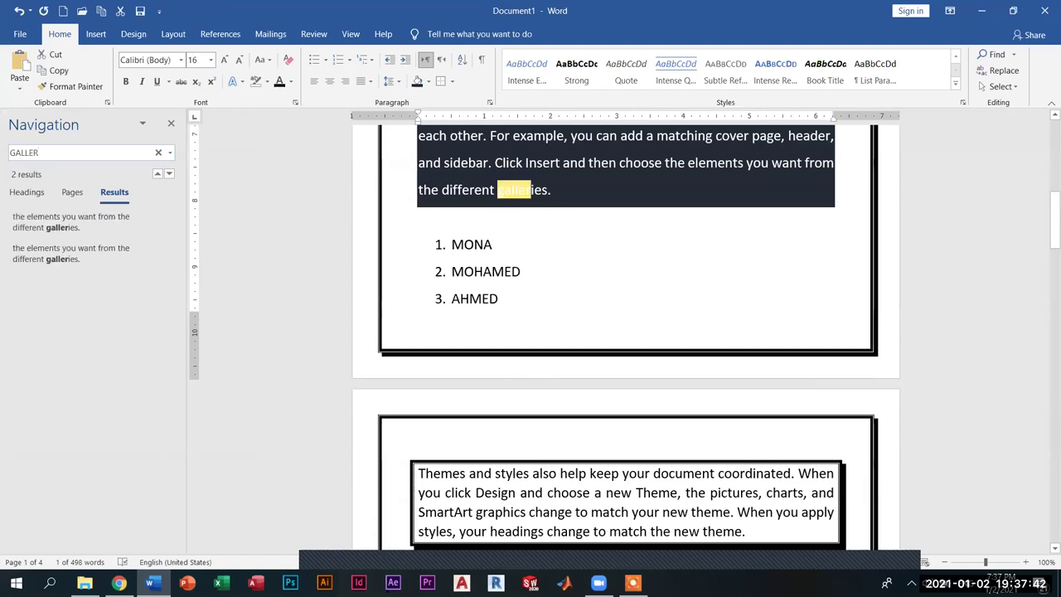
text(IRS)
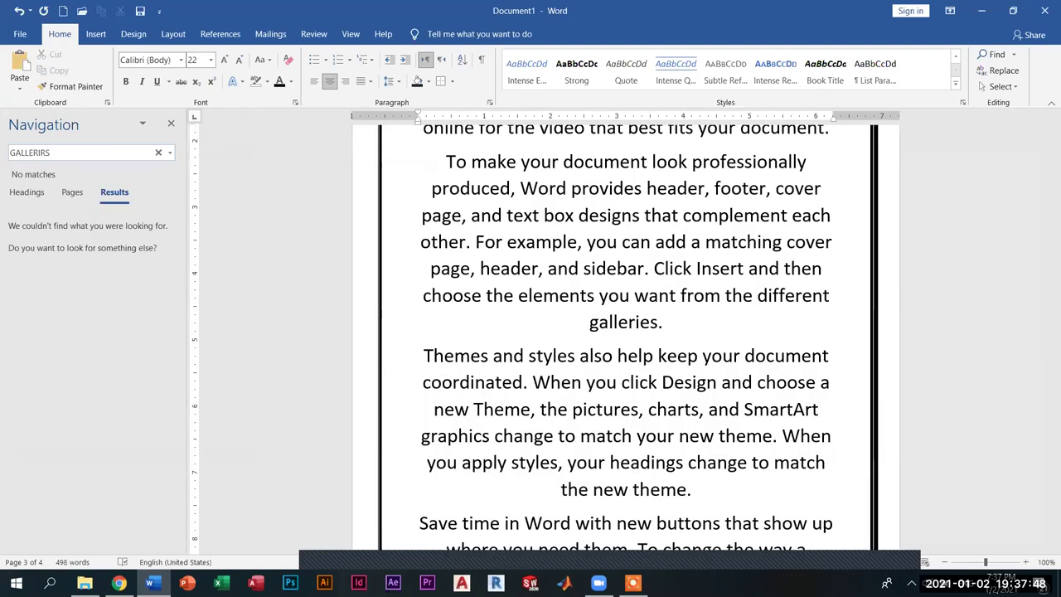
key(BackSpace)
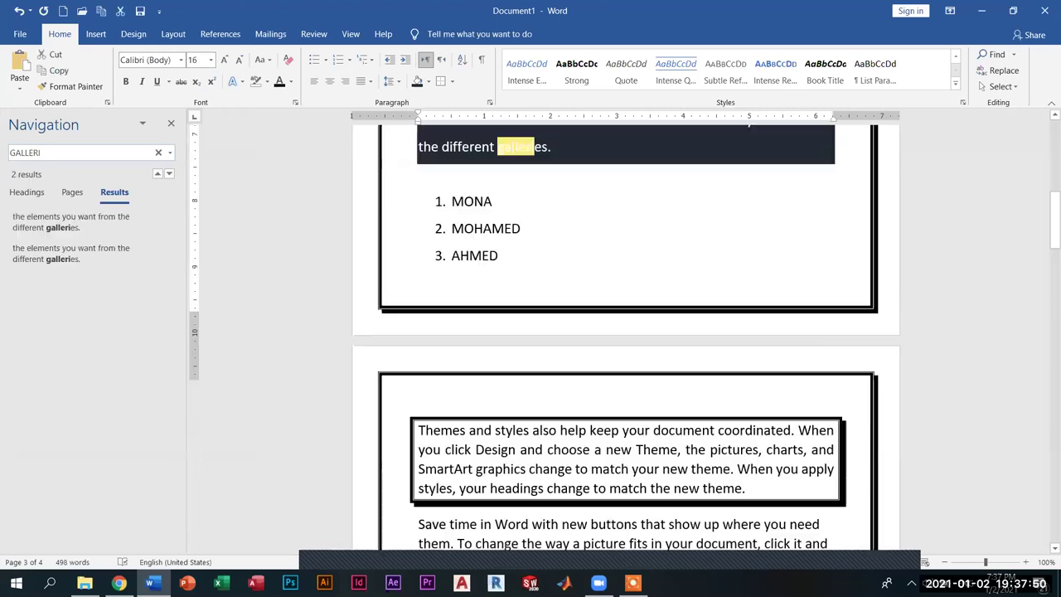
text(ES)
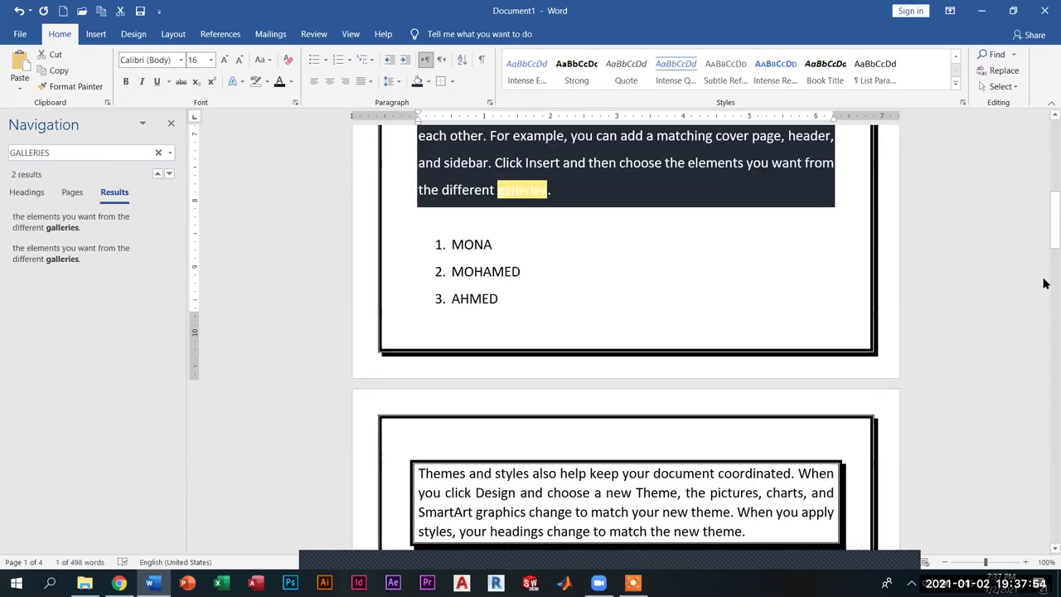
Scroll to the 'galleries' matches and place the cursor inside one
scroll(1044, 173, down, 3)
scroll(1047, 145, down, 5)
scroll(1046, 161, down, 3)
scroll(1047, 232, up, 5)
scroll(1045, 348, up, 10)
scroll(1044, 400, down, 10)
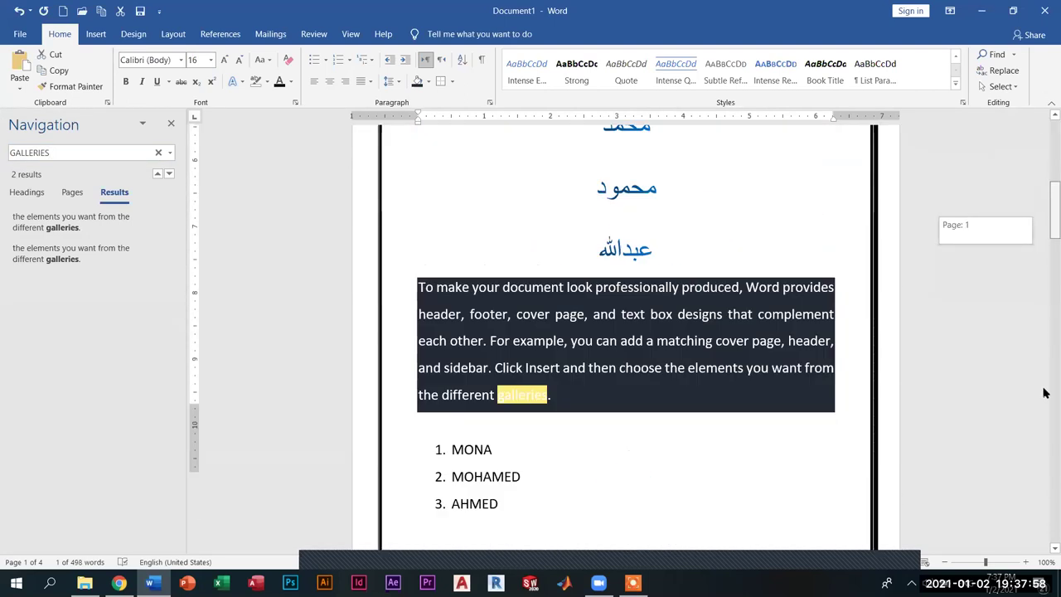
scroll(1045, 394, down, 5)
scroll(1045, 405, down, 5)
scroll(1044, 412, down, 5)
scroll(1045, 412, down, 5)
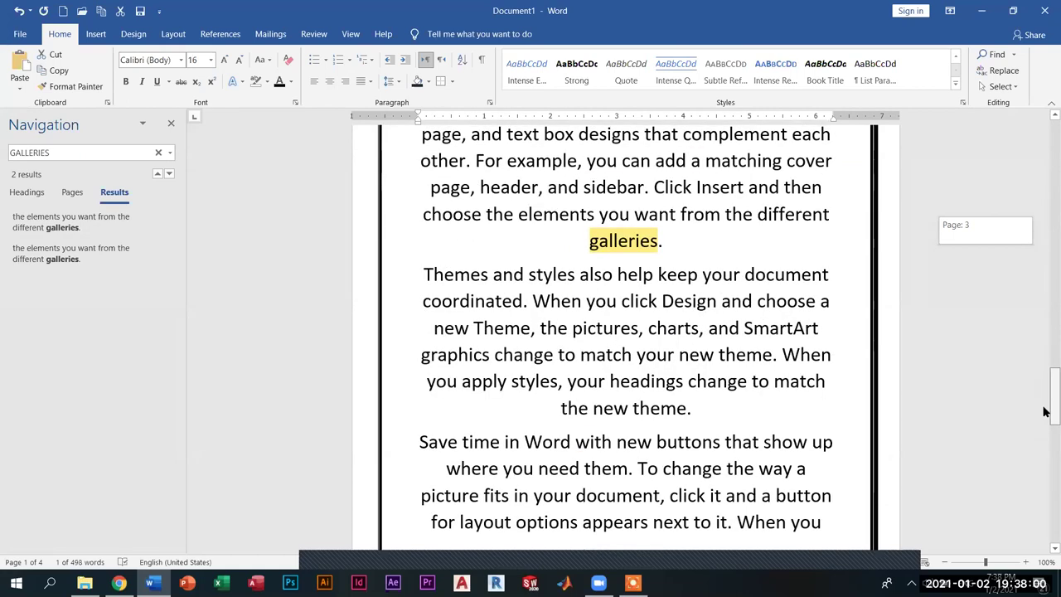
scroll(500, 340, down, 2)
scroll(500, 340, up, 1)
click(635, 266)
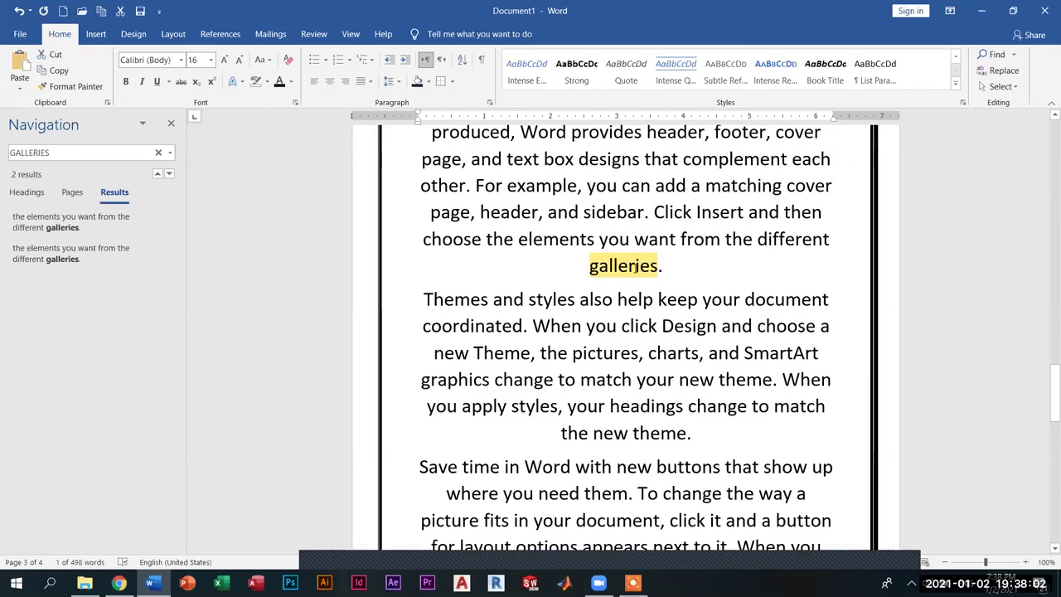
triple_click(635, 269)
click(635, 267)
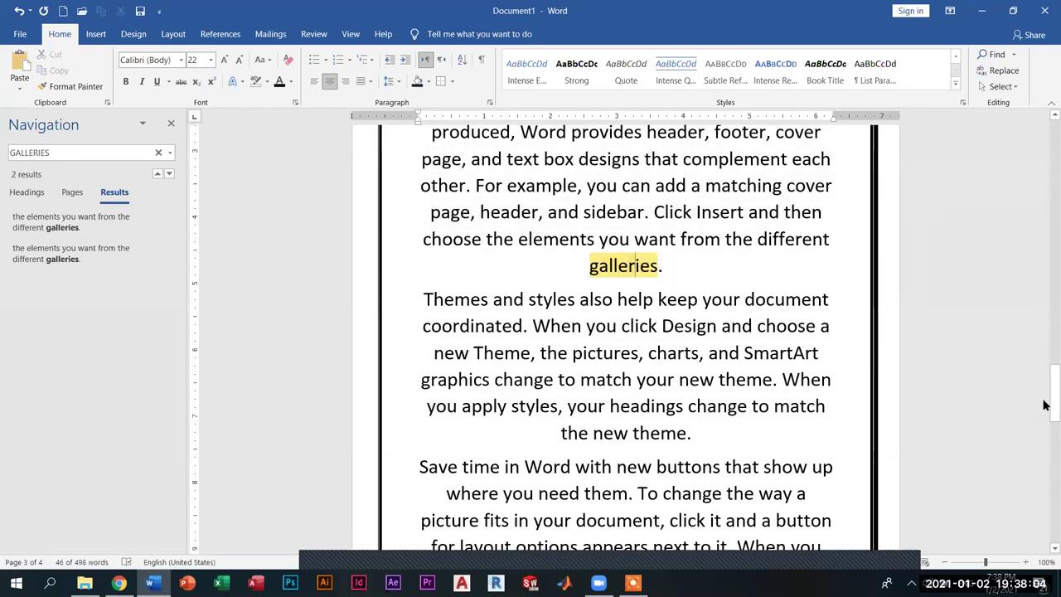
Scroll back up and clear the 'galleries' search highlighting
scroll(1046, 348, down, 5)
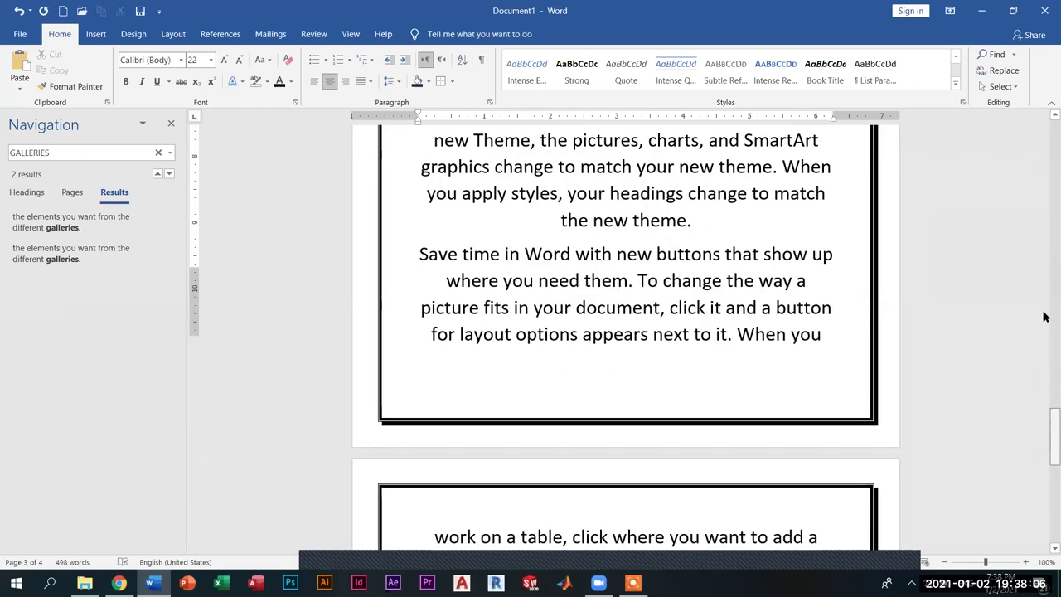
scroll(1045, 290, down, 5)
scroll(1045, 266, up, 5)
scroll(1041, 208, up, 5)
scroll(1041, 207, up, 3)
scroll(630, 249, up, 3)
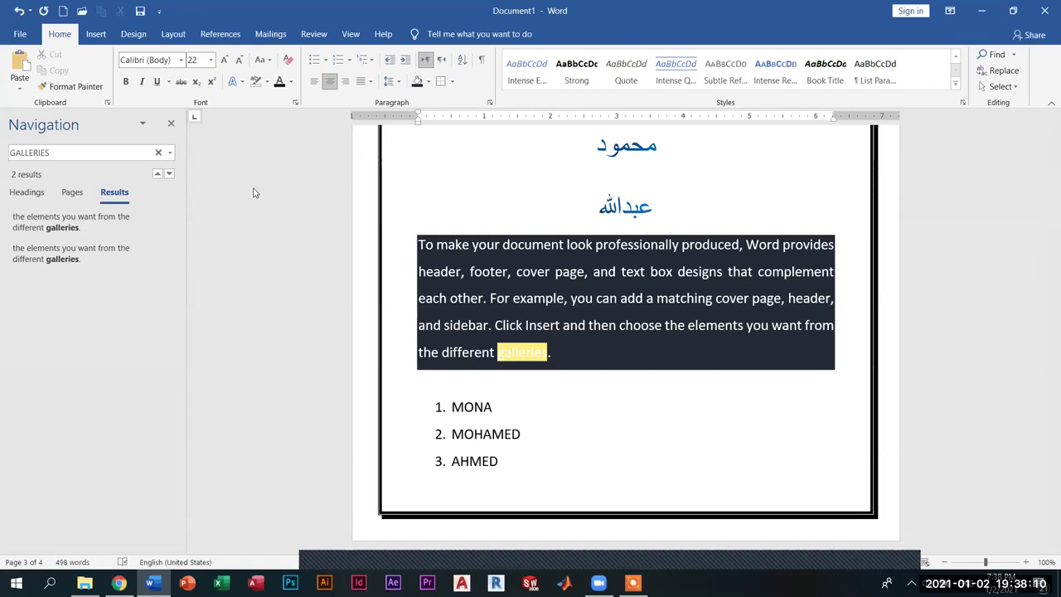
key(Escape)
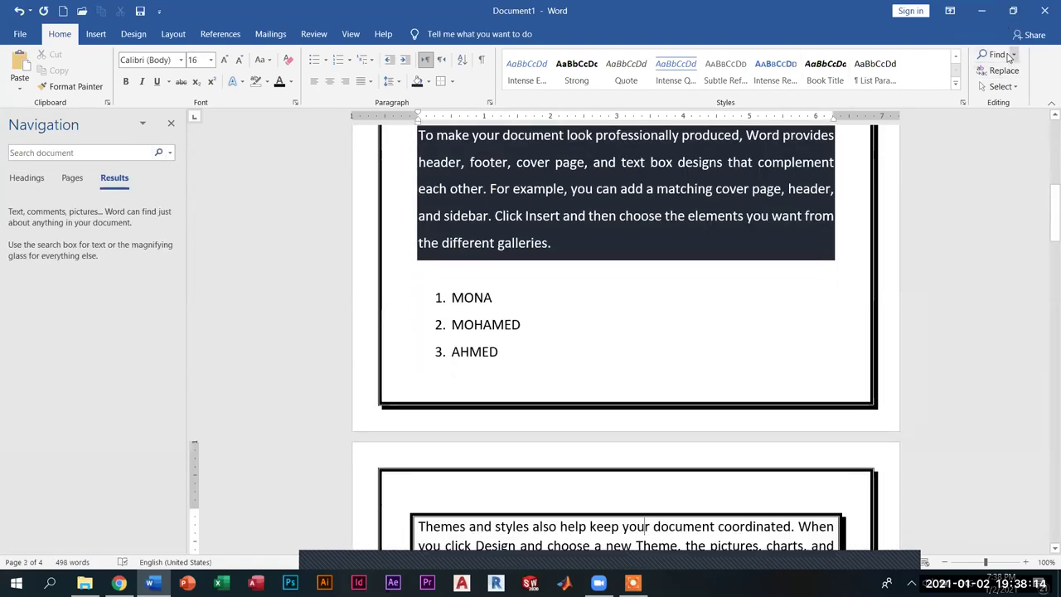
Search the Navigation pane for an Arabic name, click its match on page 1, and close the pane
click(1013, 55)
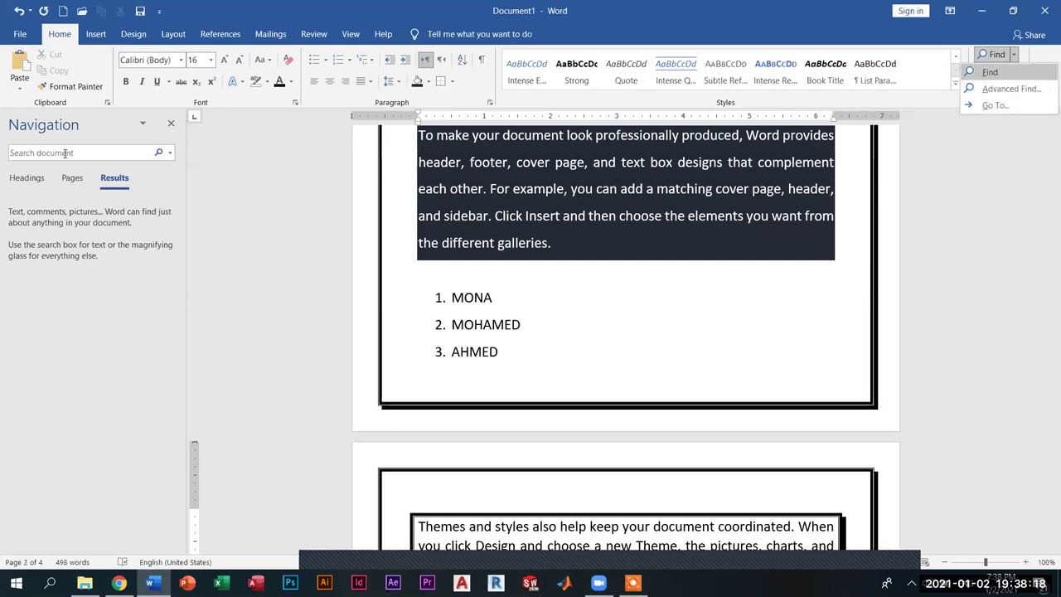
click(998, 79)
click(82, 156)
text(GALLERIES)
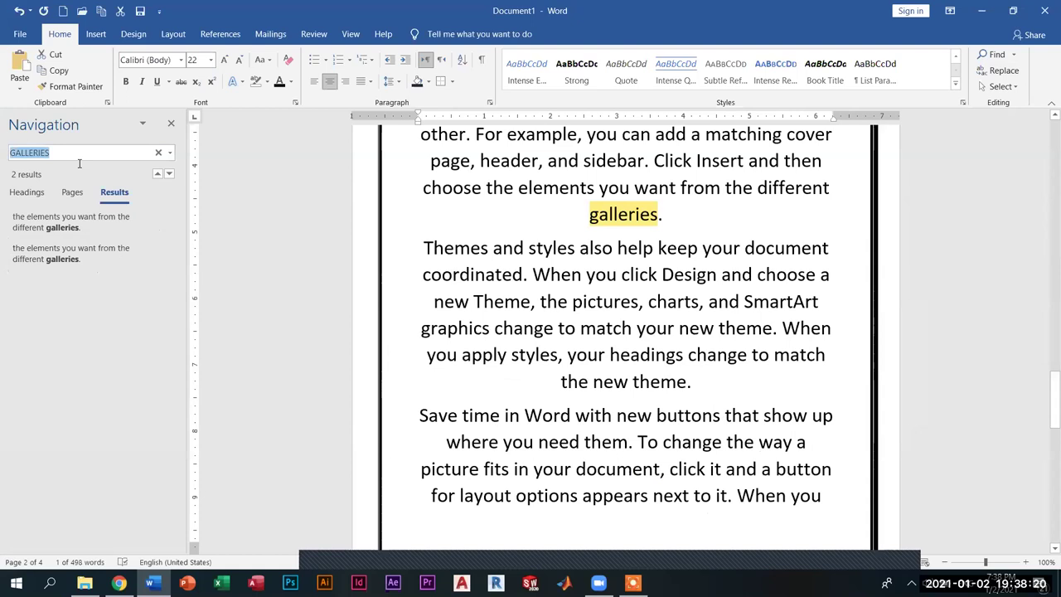
text(l)
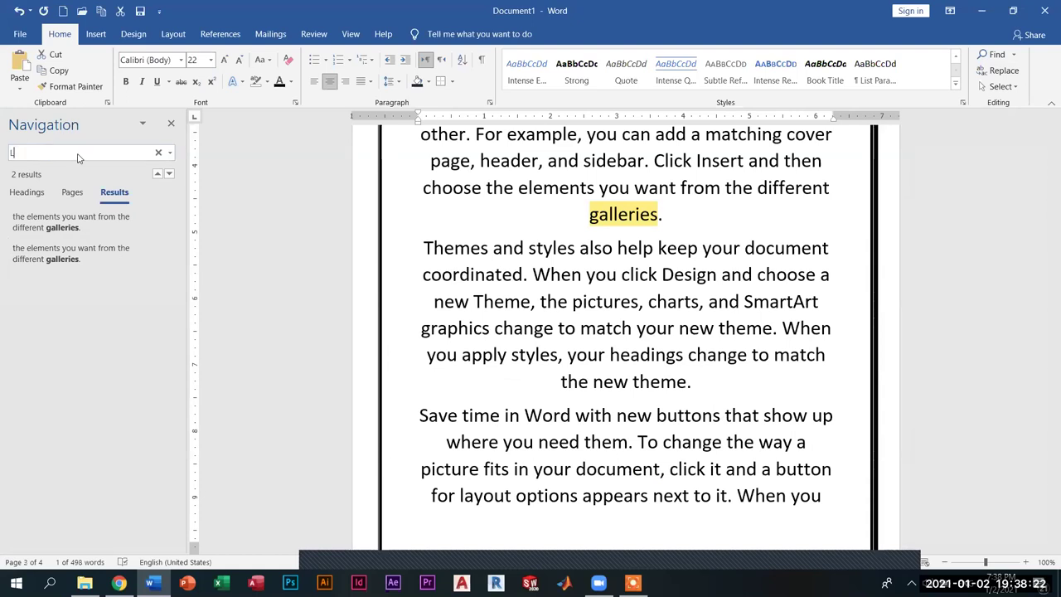
key(alt+space)
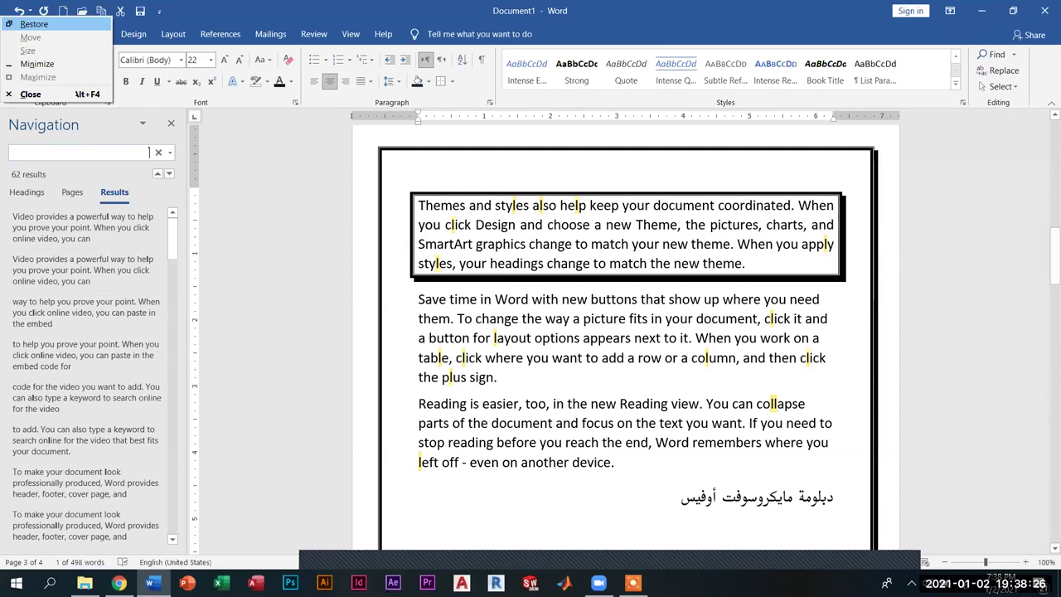
key(Escape)
key(Escape)
text(محمد)
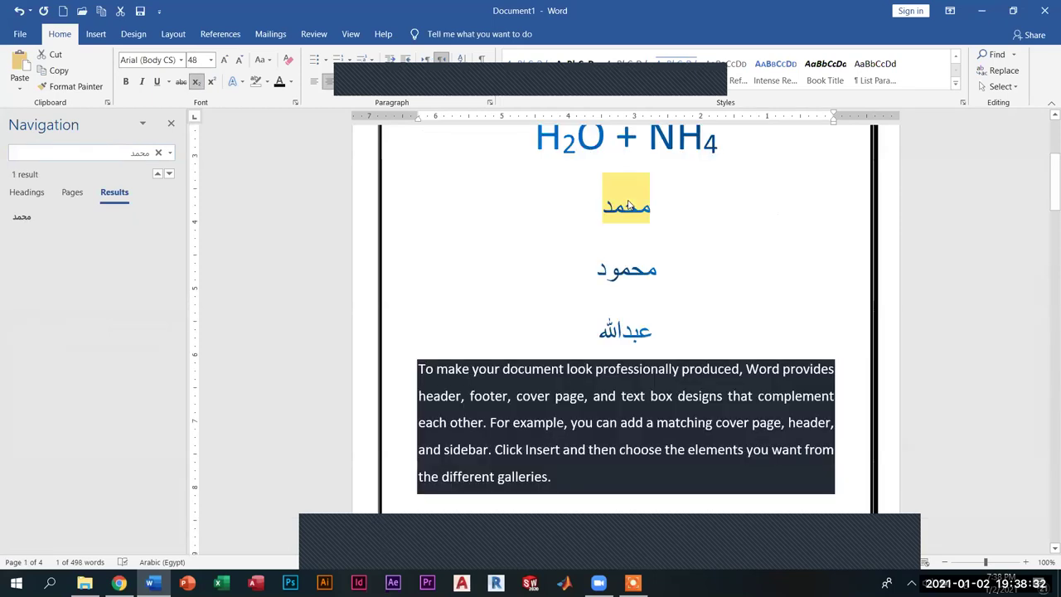
click(714, 198)
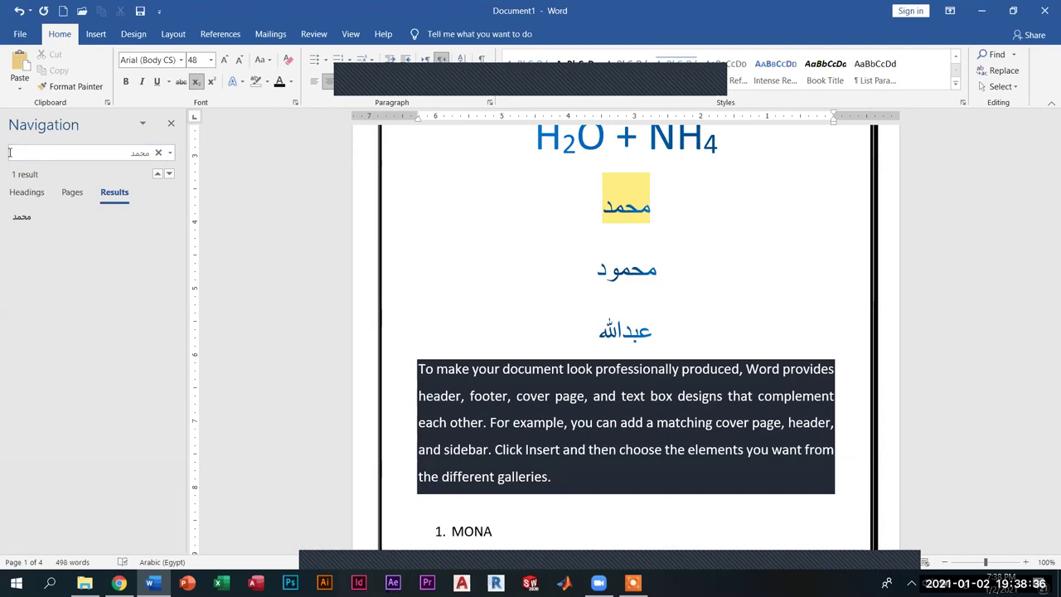
click(58, 85)
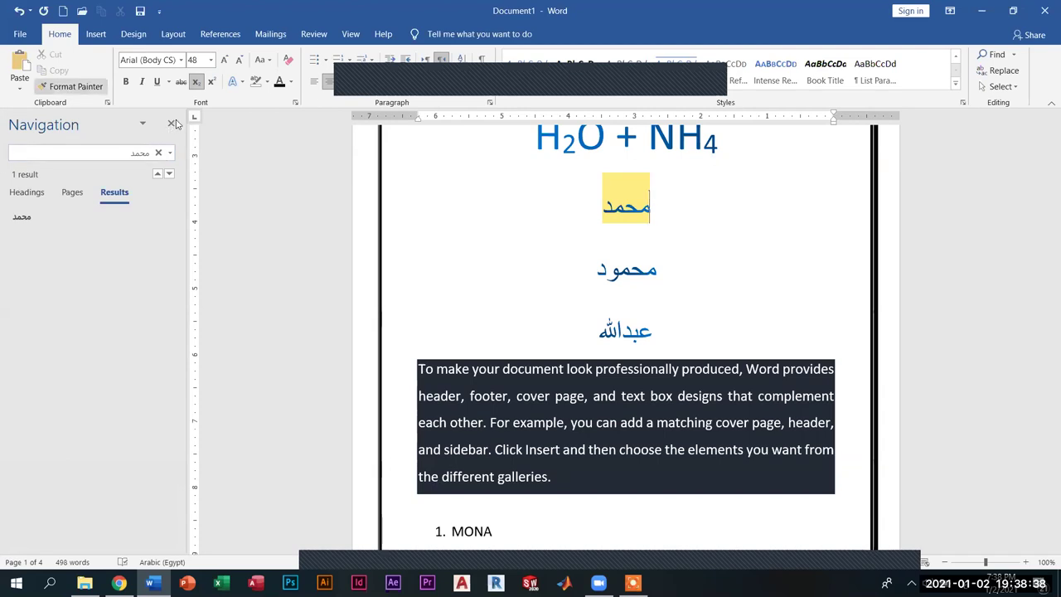
click(995, 72)
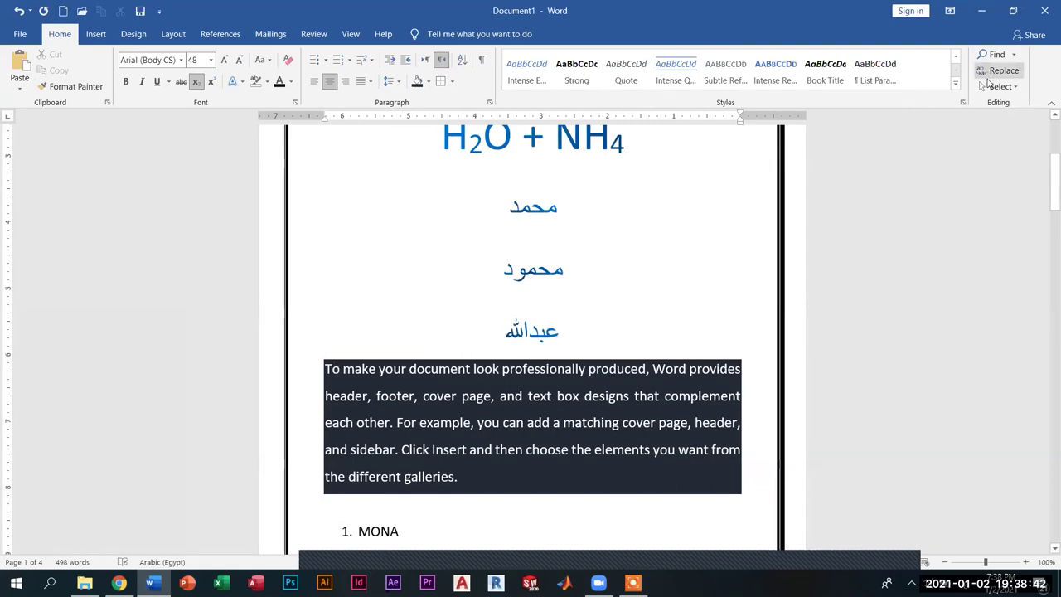
Replace All occurrences of the Arabic first name with a different Arabic name, then close Find and Replace
click(989, 76)
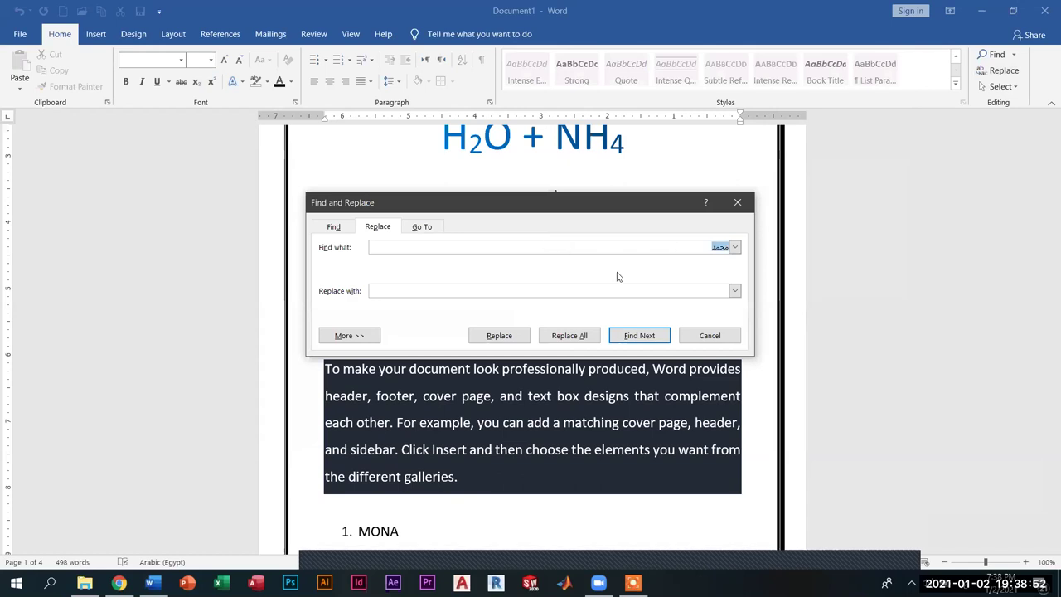
text(ه)
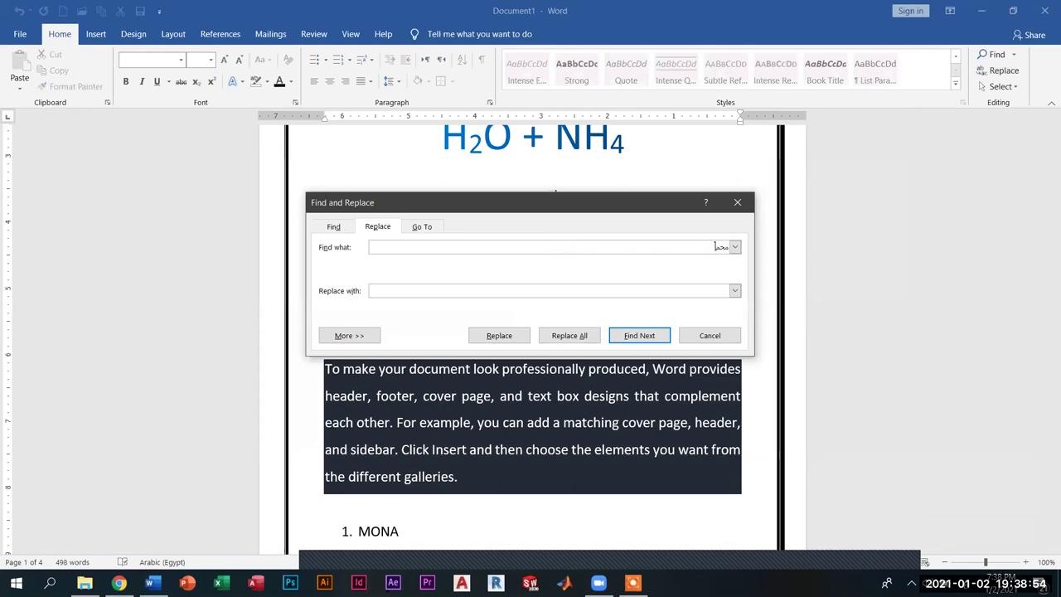
text(د)
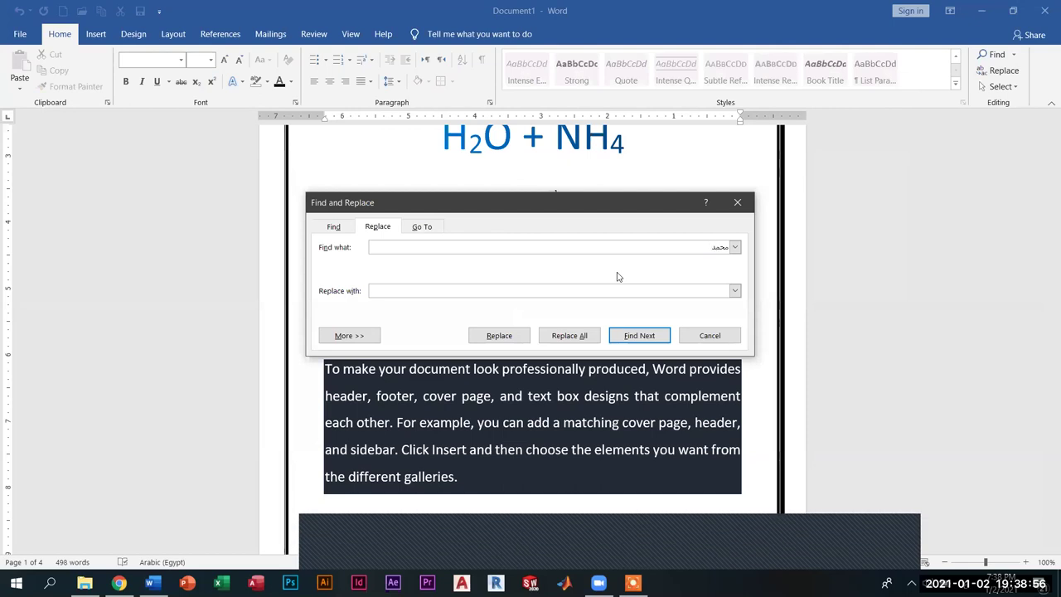
click(700, 292)
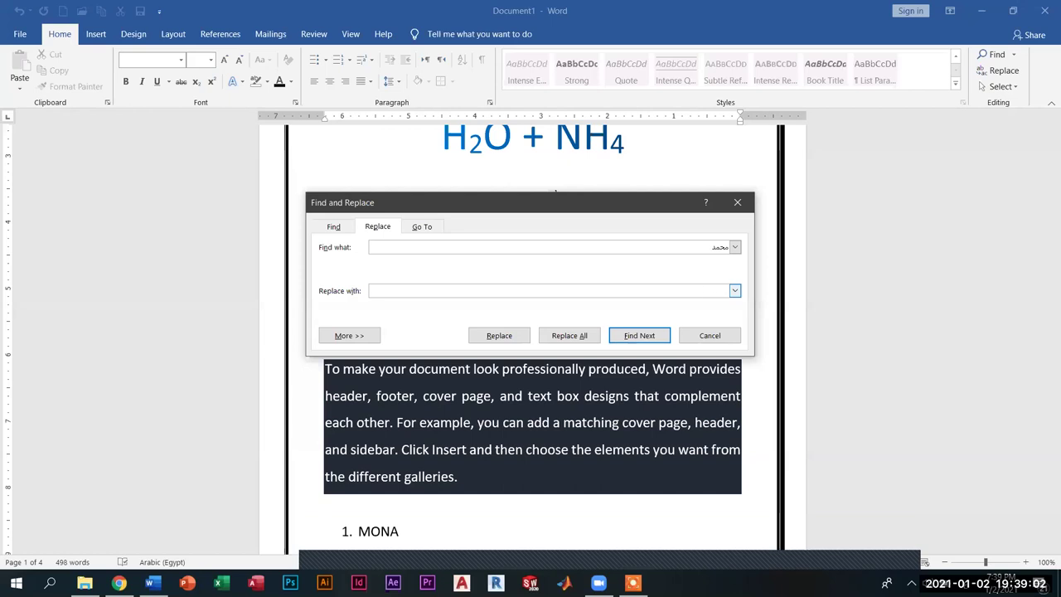
text(مصطفى)
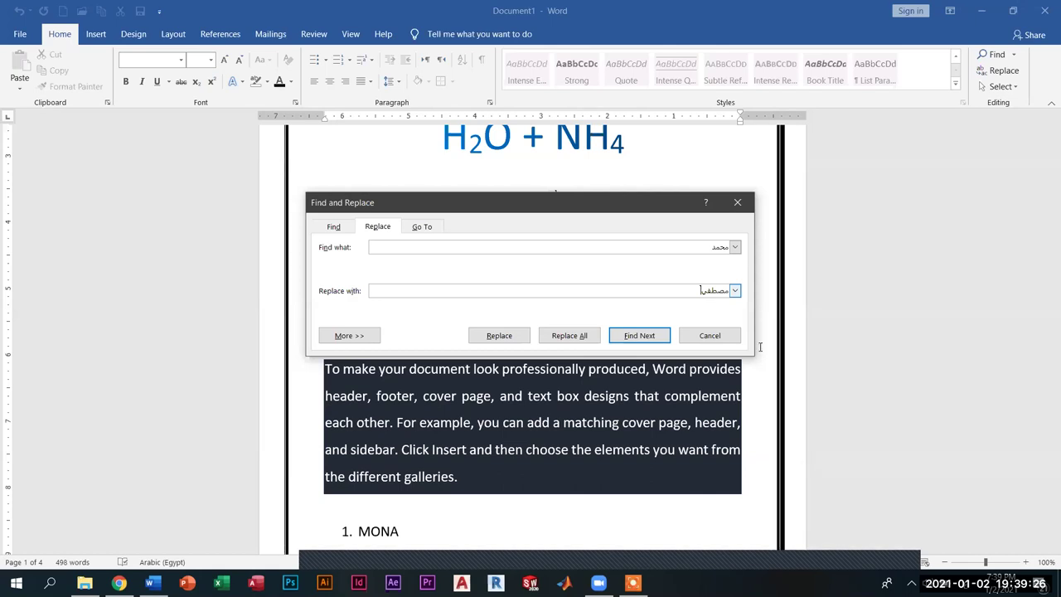
click(567, 336)
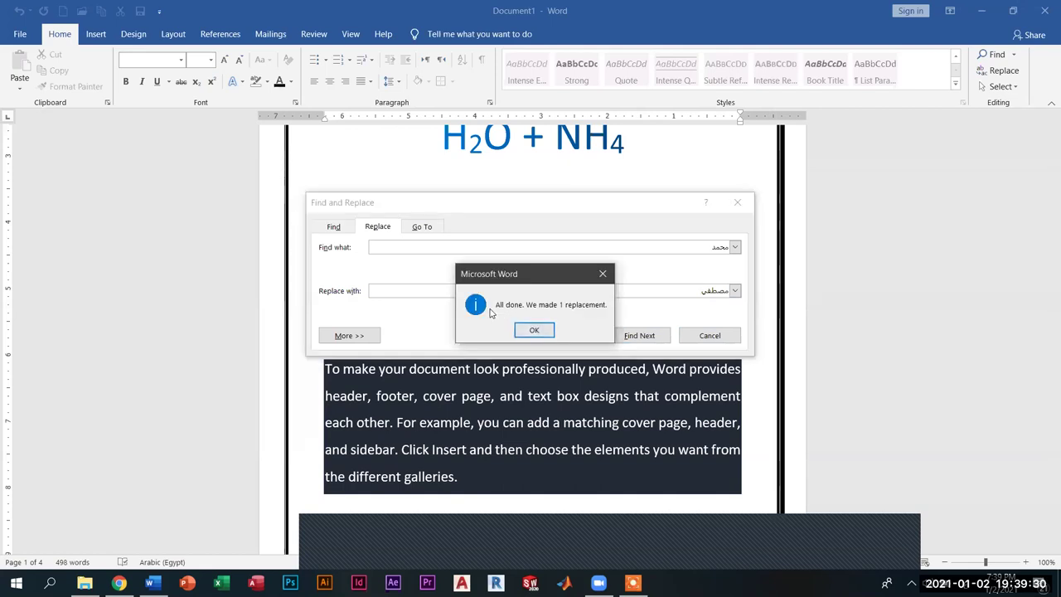
click(534, 330)
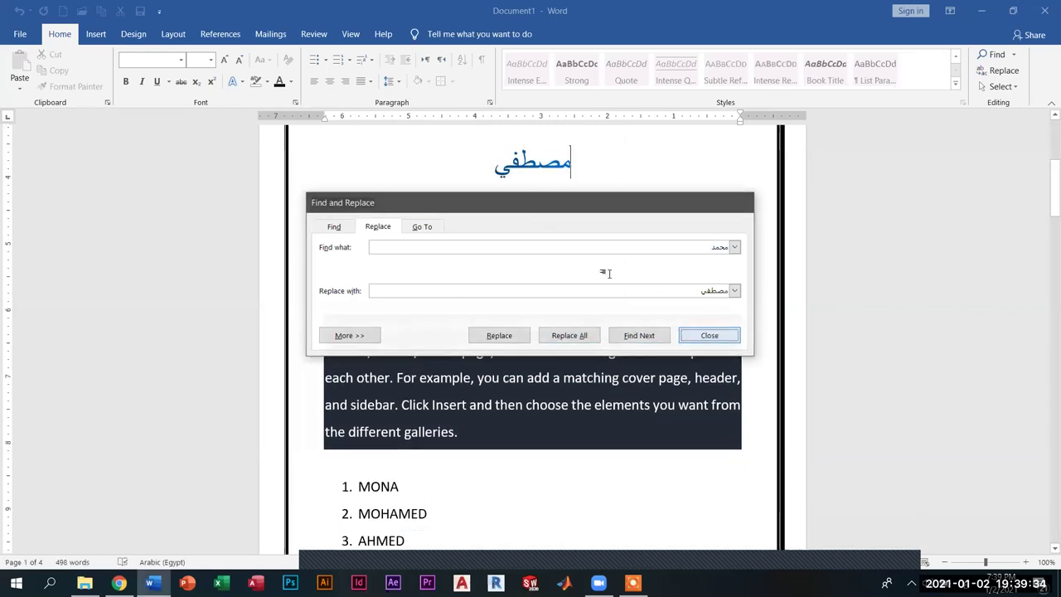
key(Escape)
scroll(543, 265, up, 2)
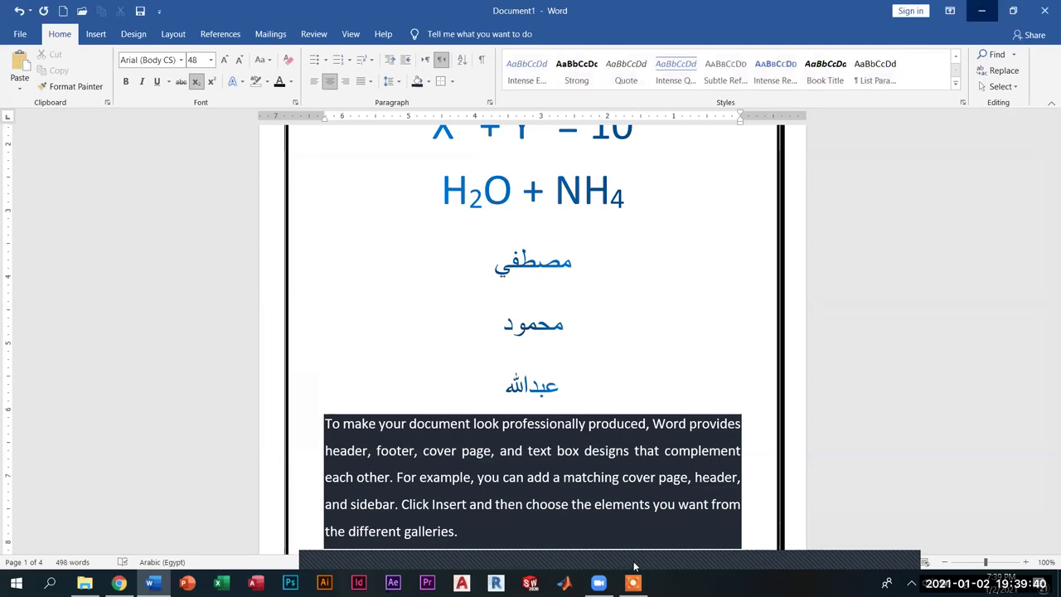
key(super+d)
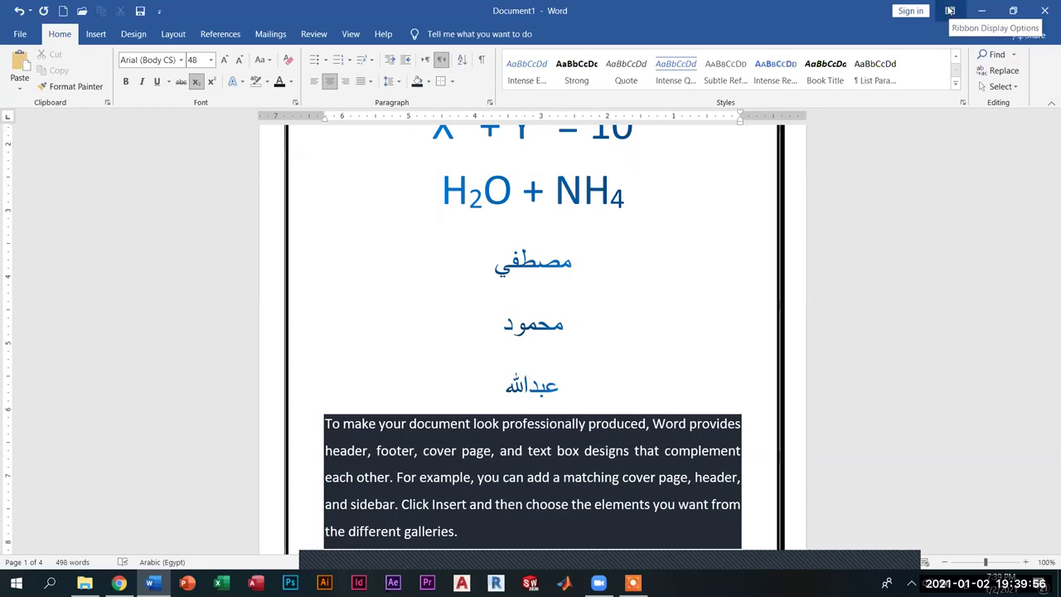
click(951, 11)
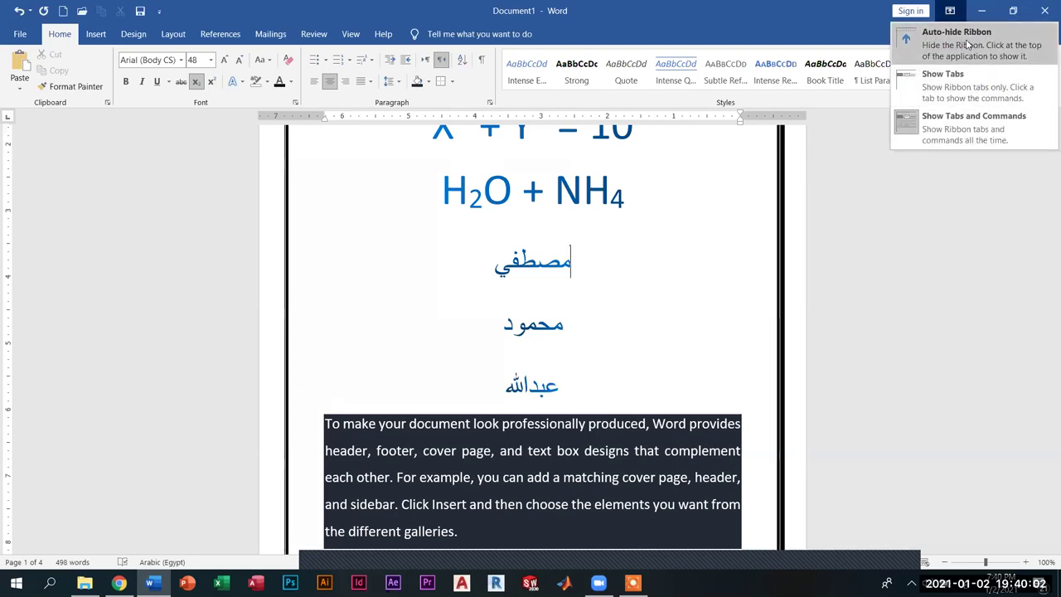
click(948, 48)
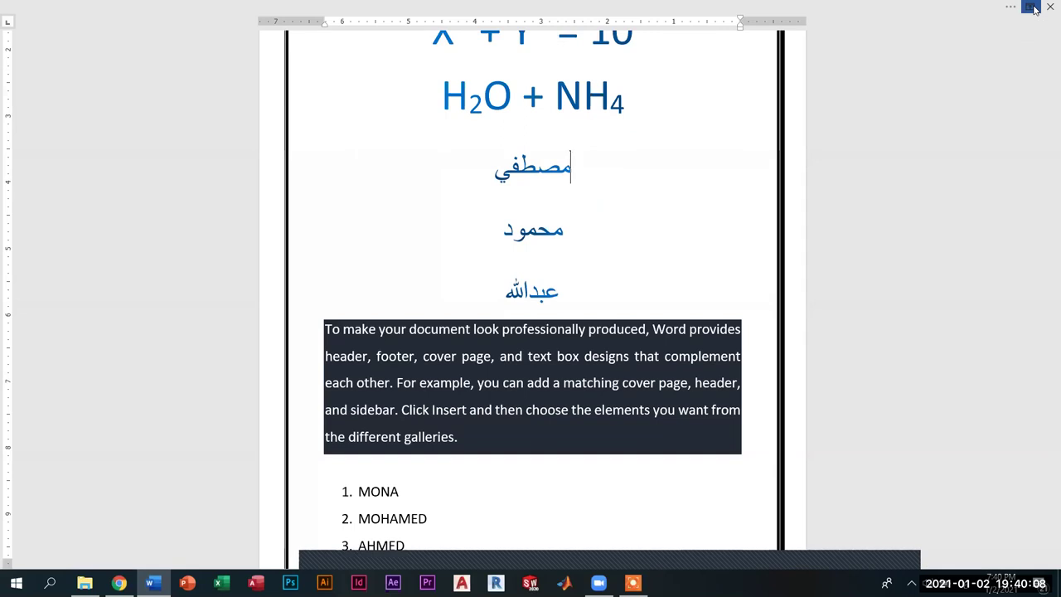
click(1034, 9)
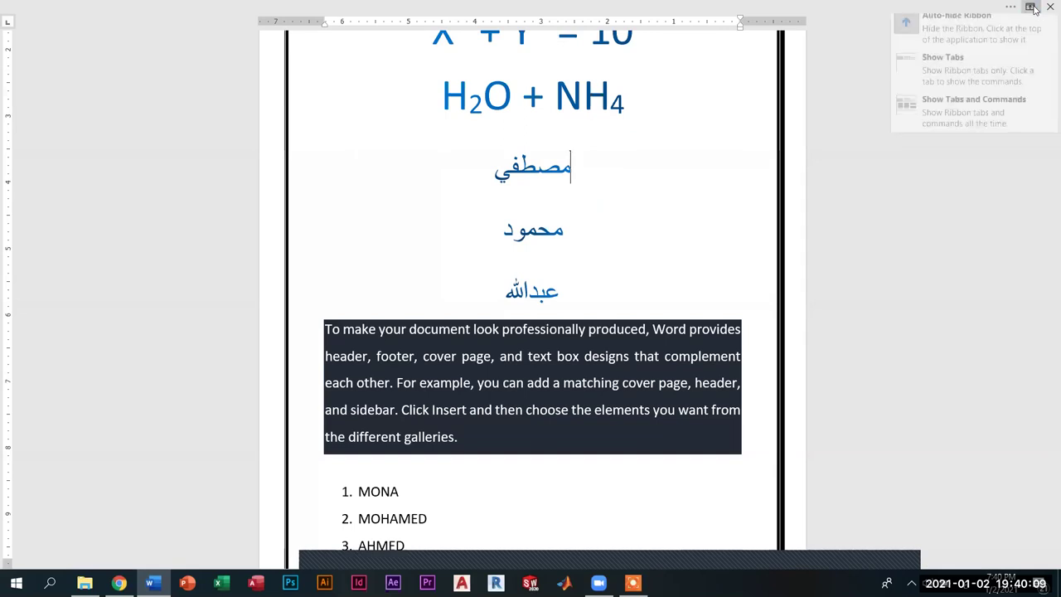
click(940, 72)
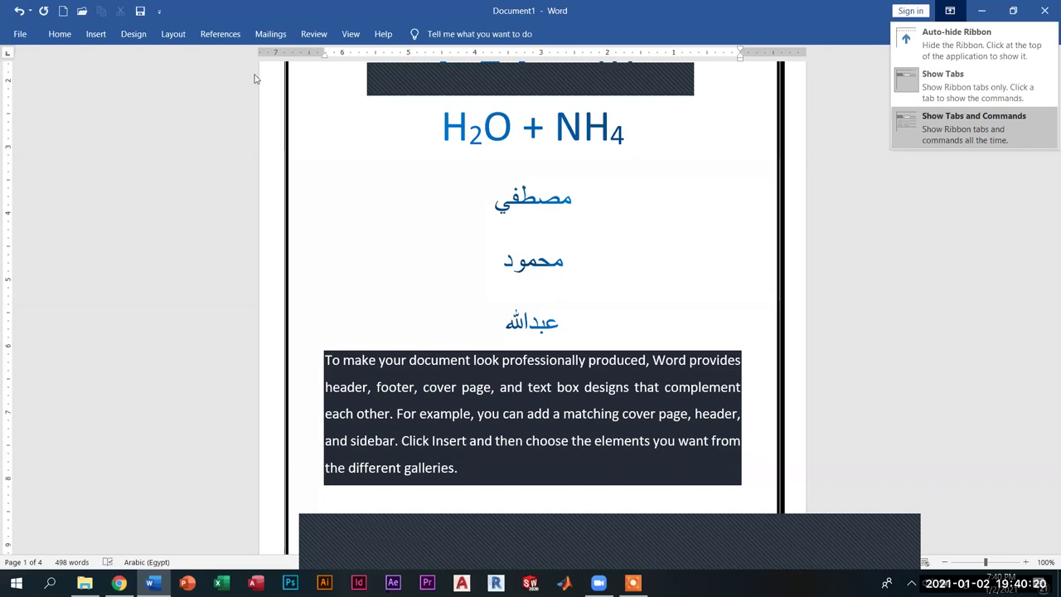
click(937, 126)
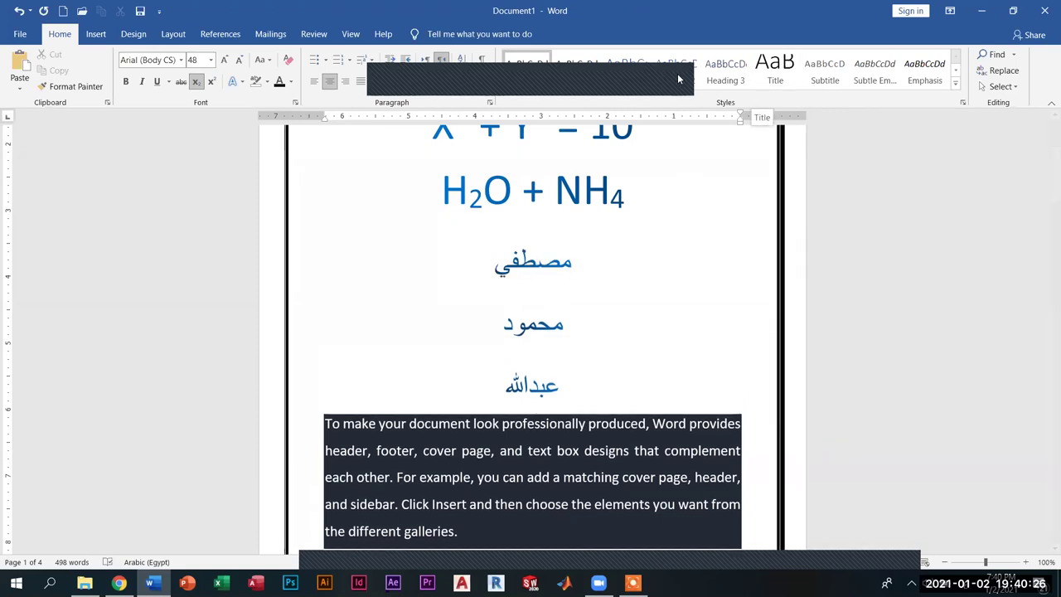
Show the Insert tab commands and scroll down to the blank bordered page 4
click(96, 37)
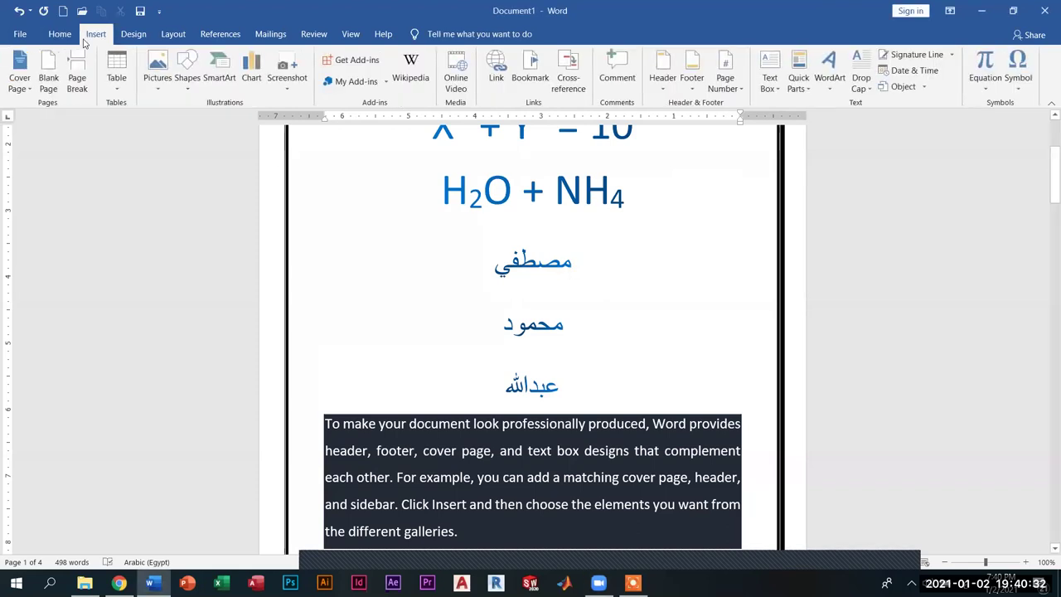
scroll(618, 208, down, 3)
scroll(638, 216, down, 2)
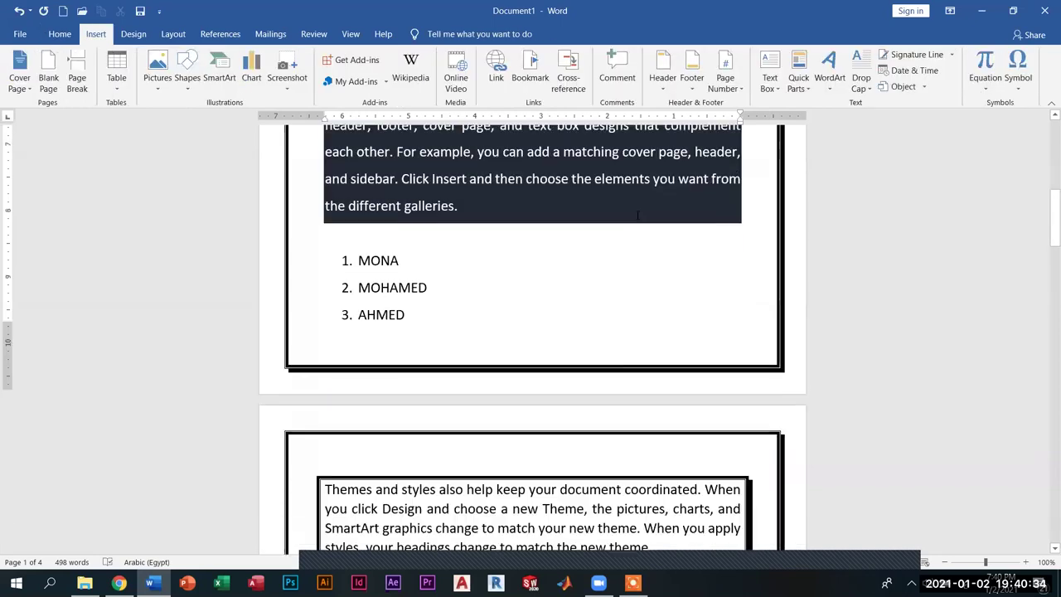
scroll(643, 217, down, 3)
scroll(1045, 276, down, 4)
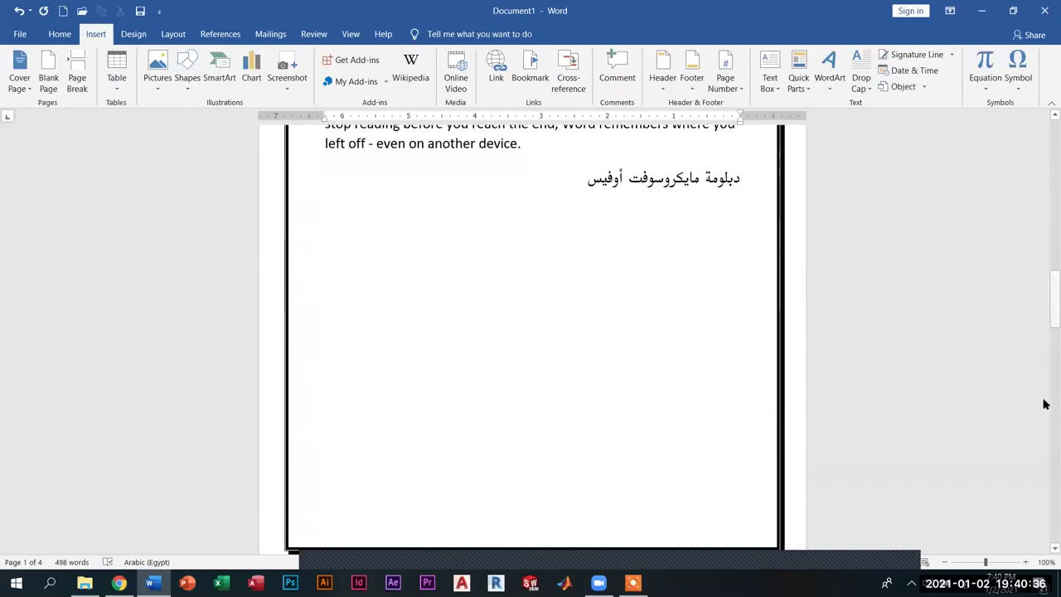
scroll(1044, 277, down, 3)
scroll(1045, 276, down, 3)
scroll(590, 304, down, 4)
scroll(590, 304, down, 3)
scroll(590, 303, down, 5)
scroll(590, 303, down, 2)
Add empty lines onto a new page, remove the extra fifth page, and minimize Word
key(Return)
key(Return)
key(Return)
key(Return)
key(Return)
key(Return)
key(Return)
key(Return)
key(Return)
key(Return)
key(Return)
key(Return)
key(Return)
key(Return)
key(Return)
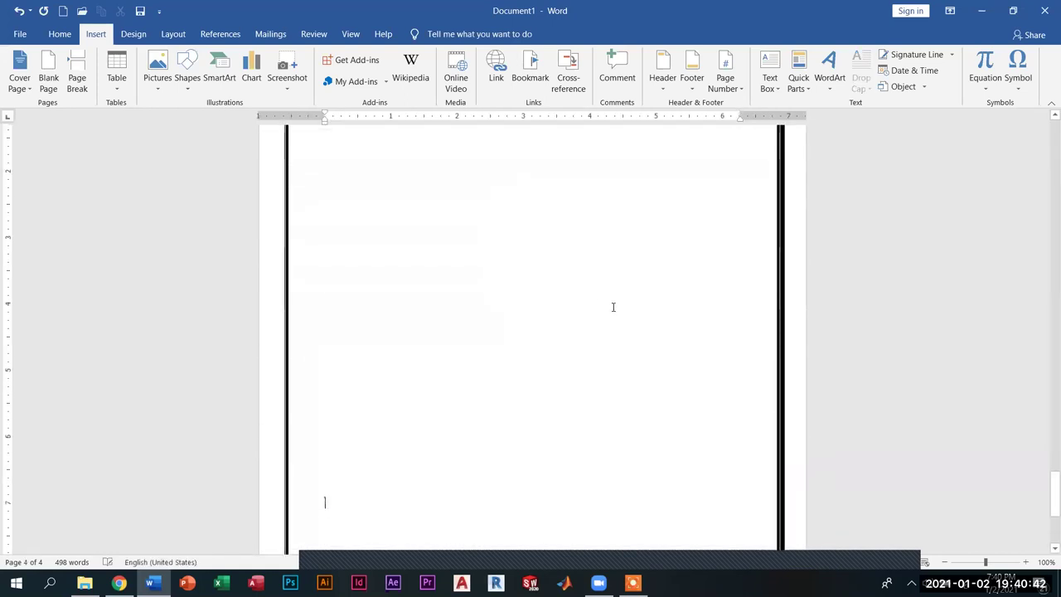
key(Return)
key(Return)
key(Return)
key(Return)
key(Return)
key(Return)
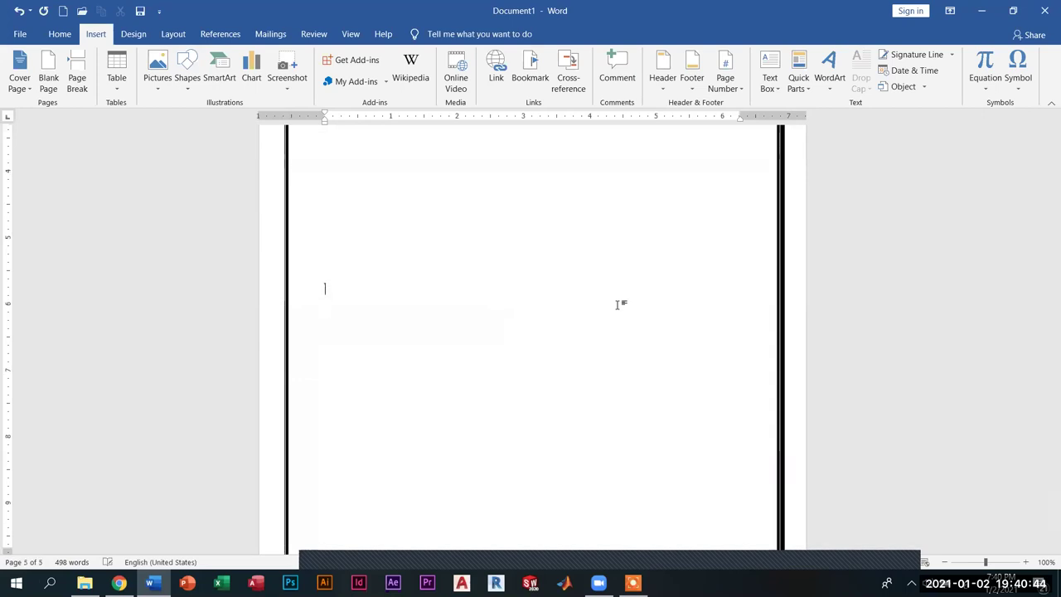
key(BackSpace)
key(BackSpace)
key(BackSpace)
key(BackSpace)
key(BackSpace)
key(BackSpace)
key(BackSpace)
key(BackSpace)
key(BackSpace)
key(BackSpace)
key(BackSpace)
key(BackSpace)
scroll(618, 305, down, 3)
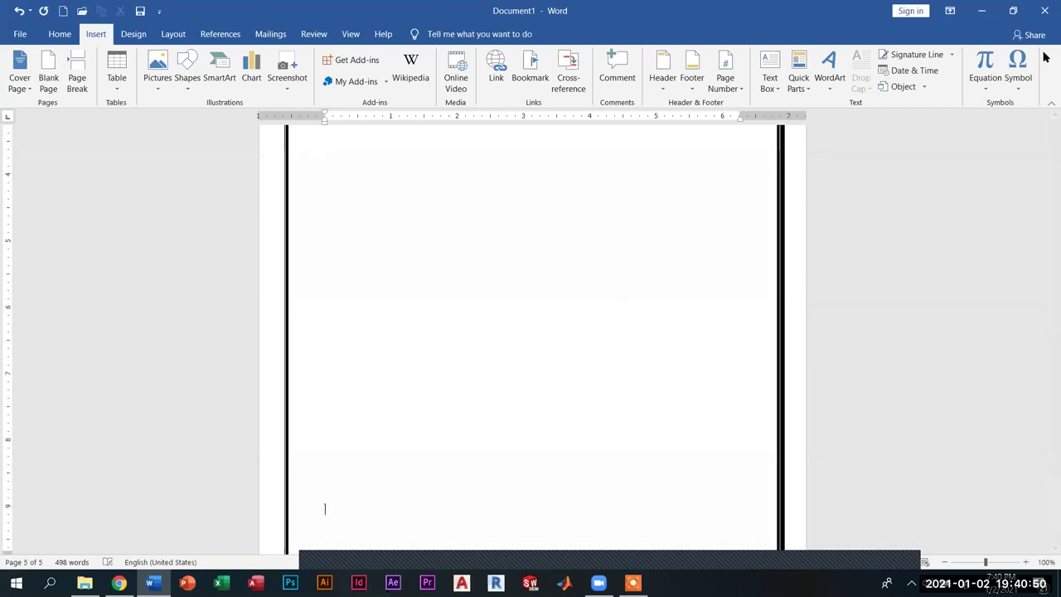
key(alt+shift)
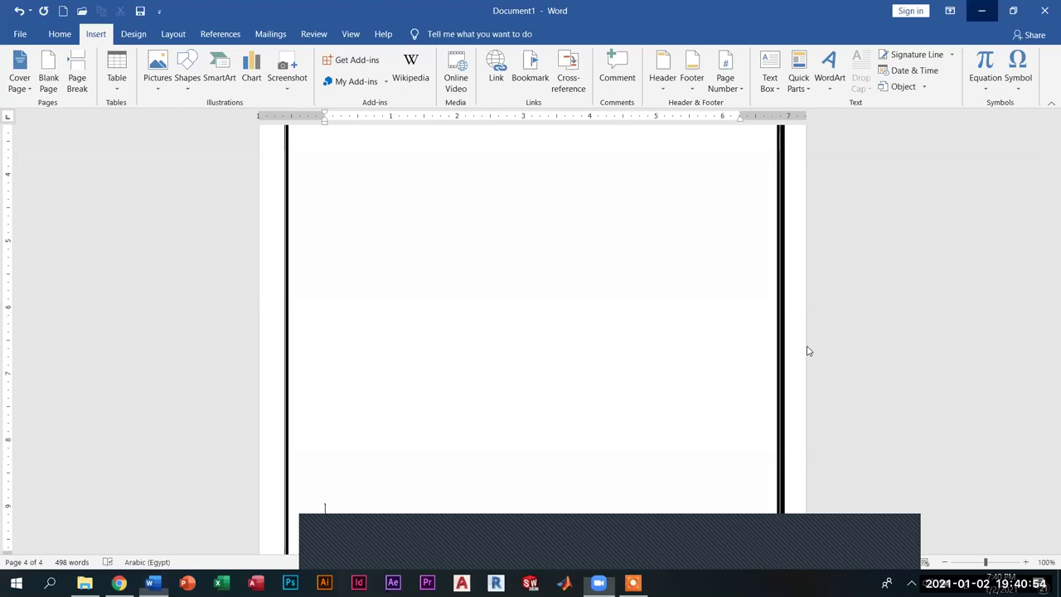
key(super+d)
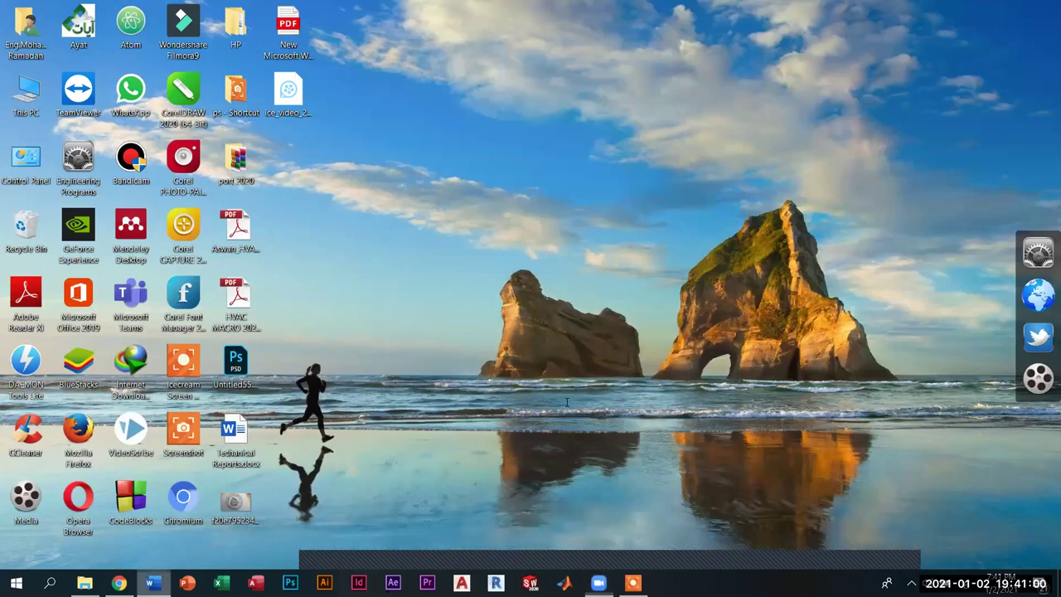
Restore Word from the desktop and open the Ribbon Display Options menu
key(super+d)
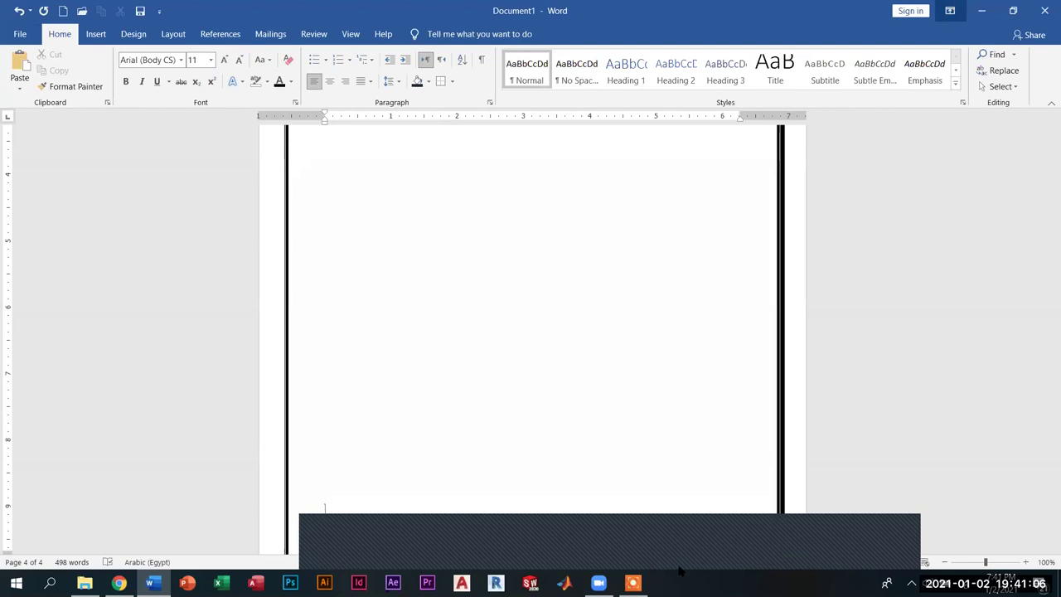
key(super+d)
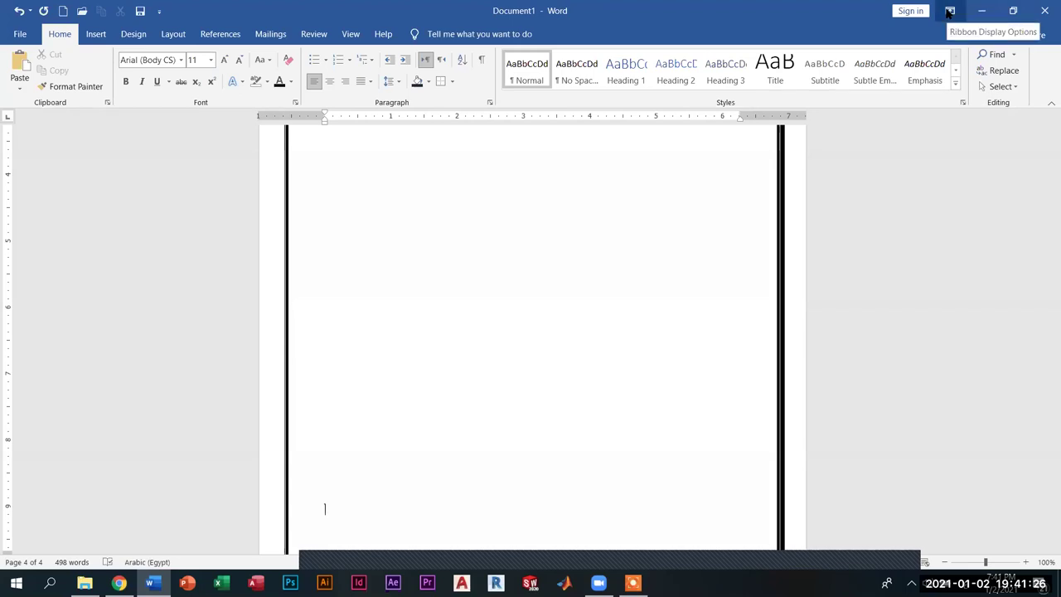
click(950, 12)
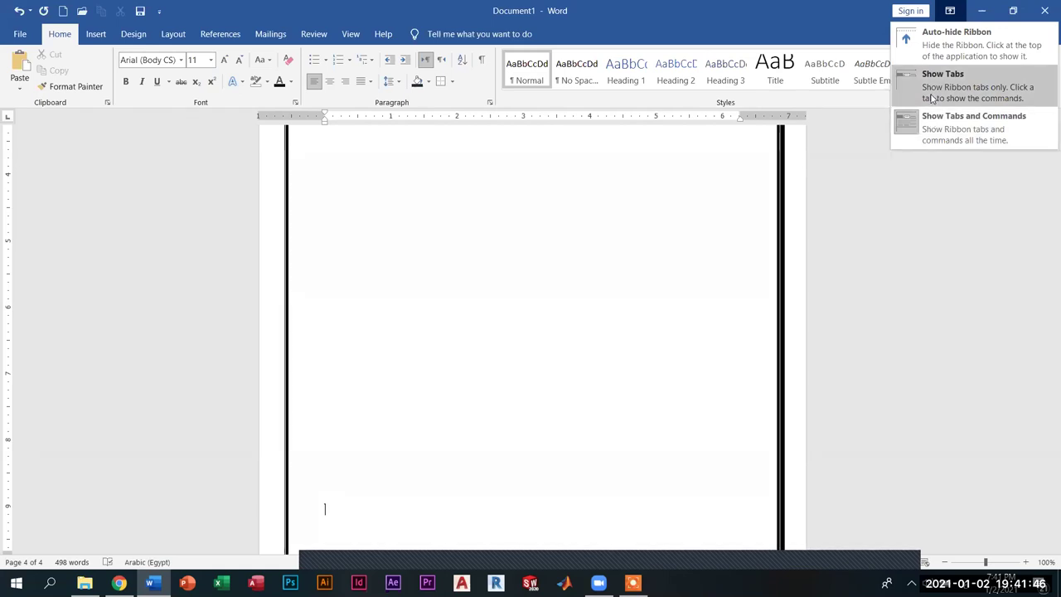
Choose Show Tabs and Commands, then open and close the Navigation search pane
click(934, 117)
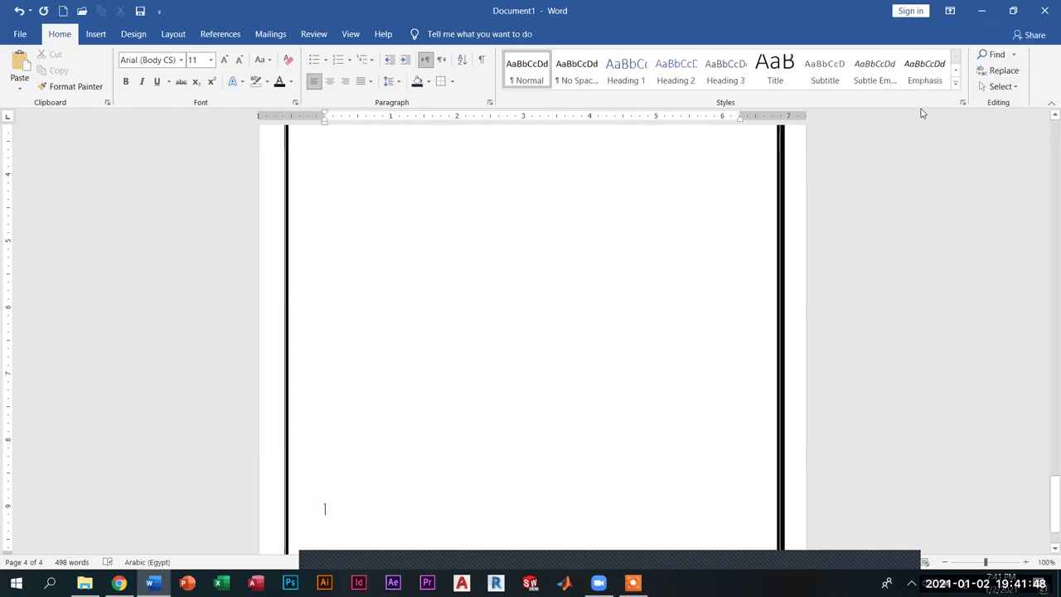
click(1015, 55)
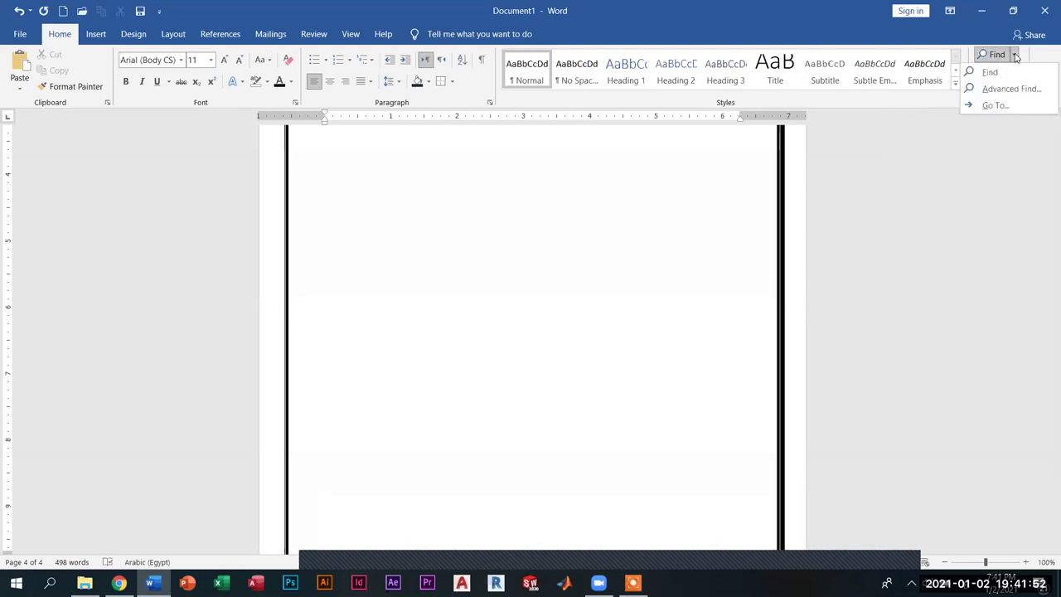
click(995, 75)
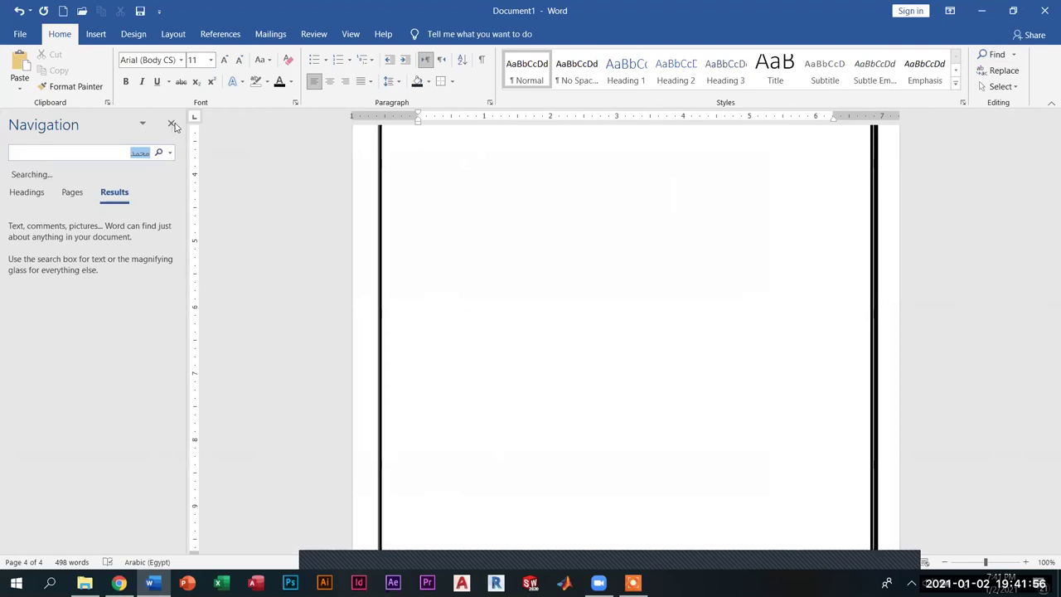
click(171, 124)
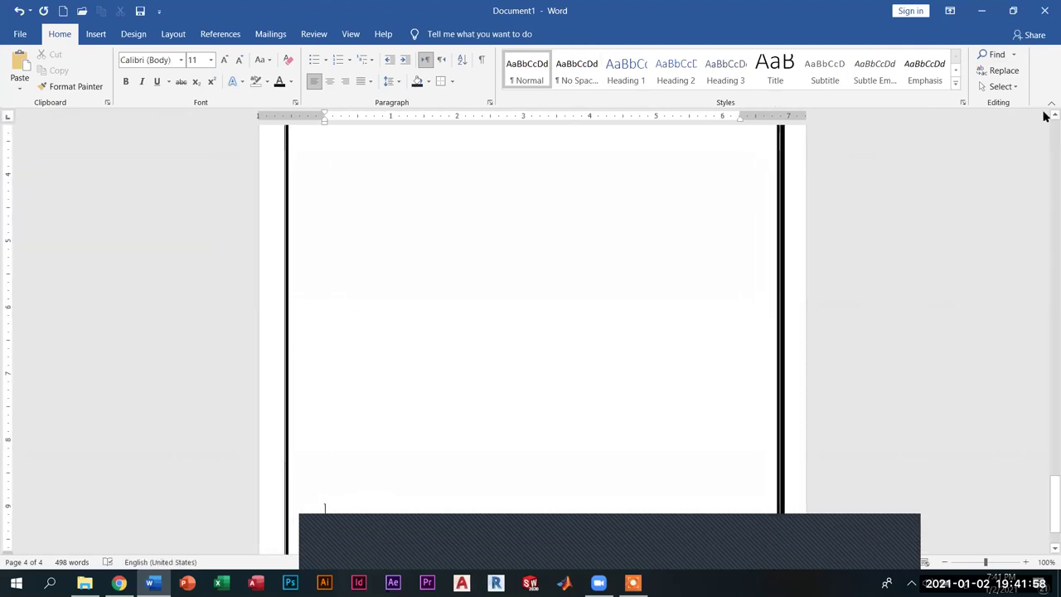
Open Find and Replace, move to the Replace with field, and close the dialog
click(1002, 71)
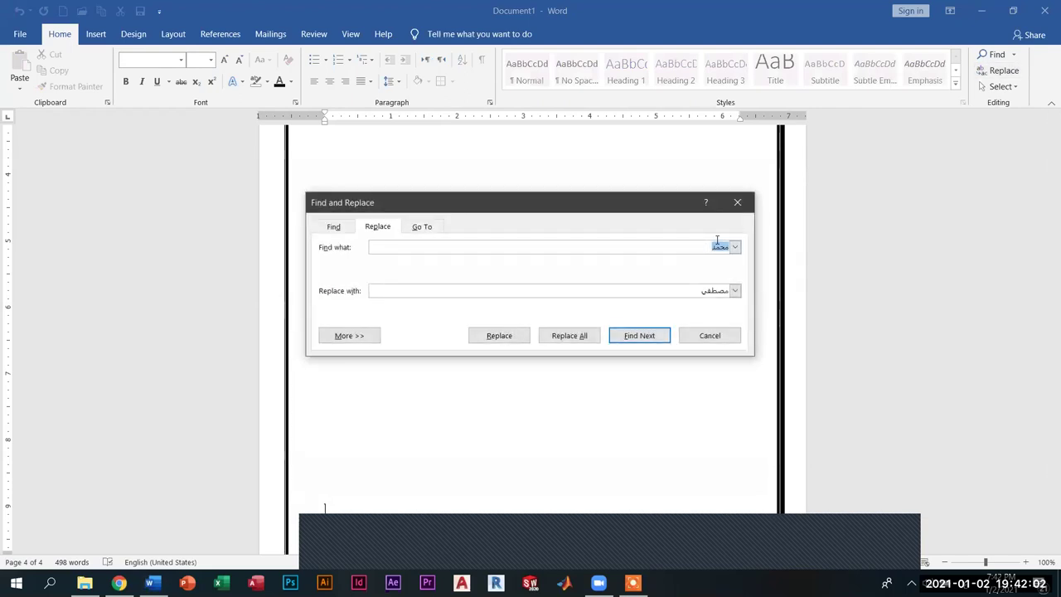
key(Tab)
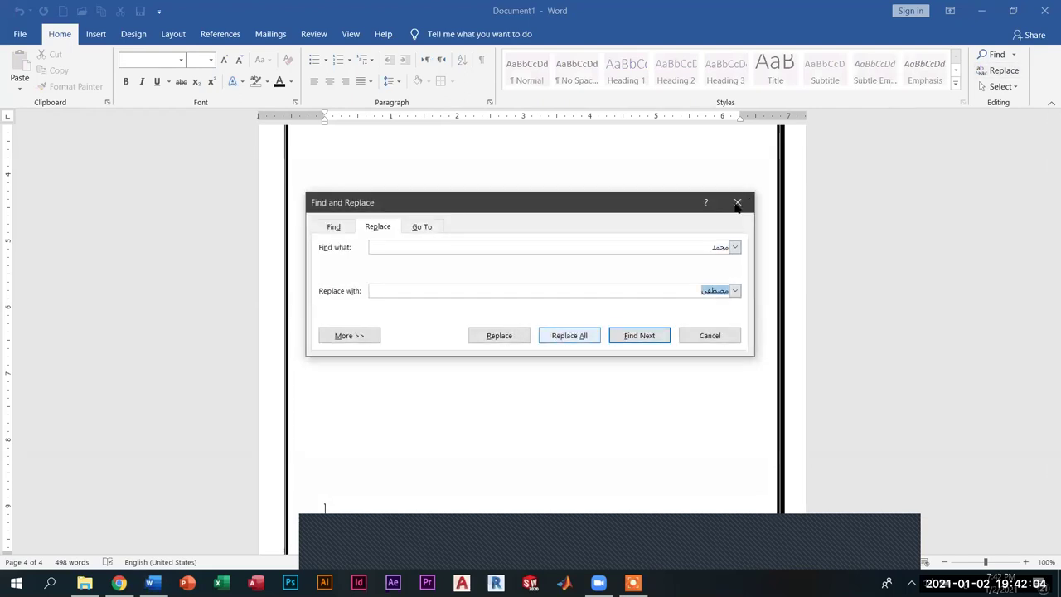
click(738, 203)
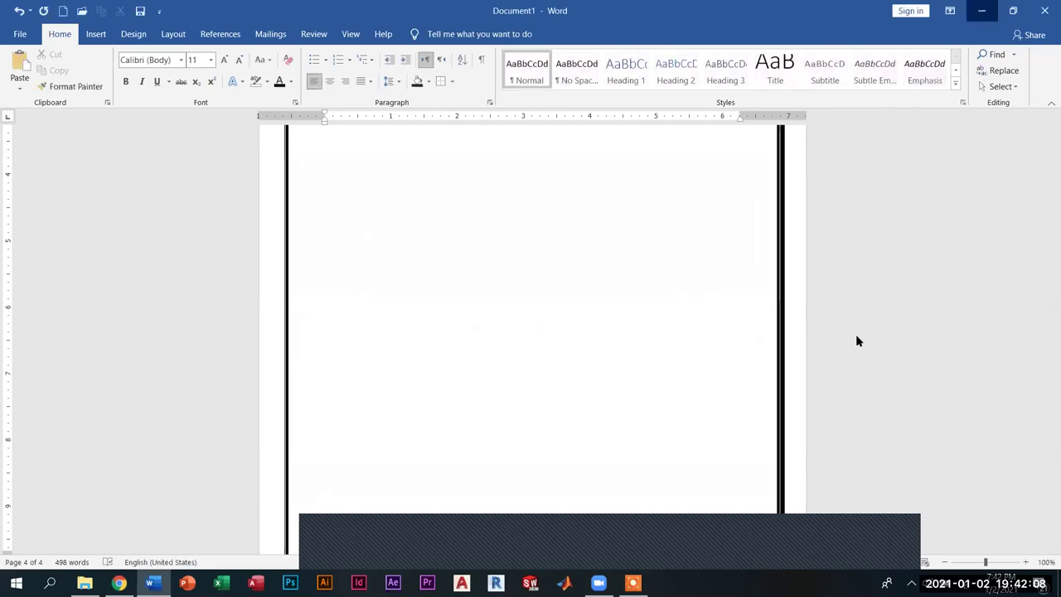
Restore Word from the desktop and try the Select Objects and Select All options under Select
key(super+d)
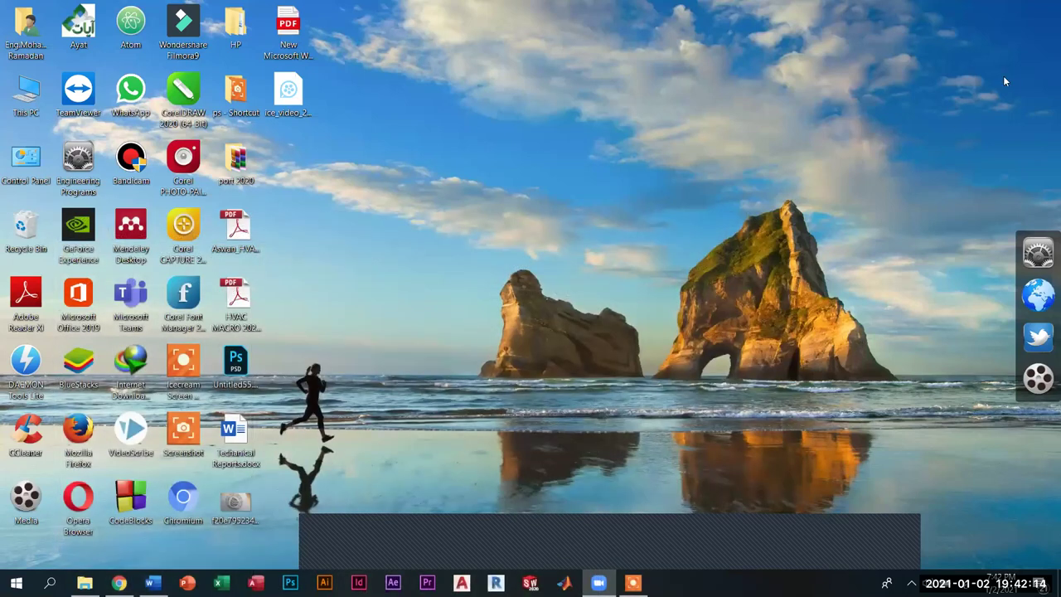
key(super+d)
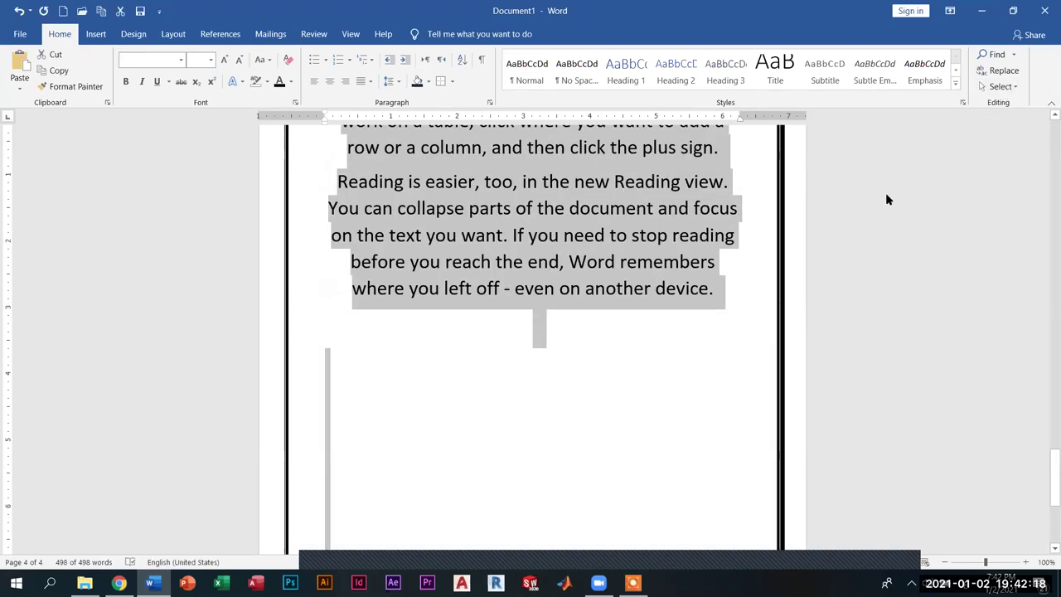
click(995, 86)
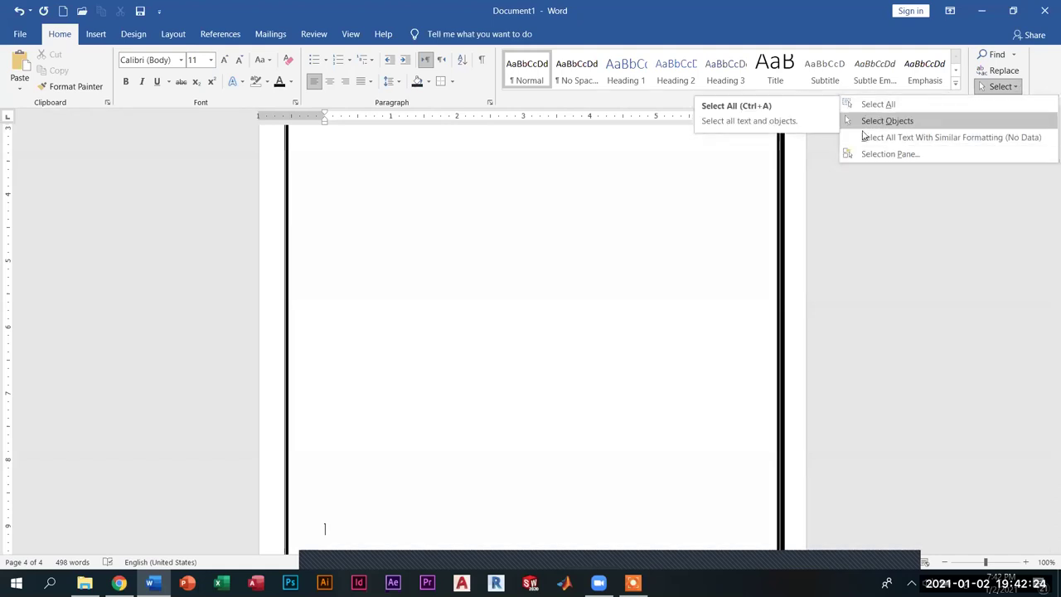
click(868, 121)
click(999, 86)
click(908, 115)
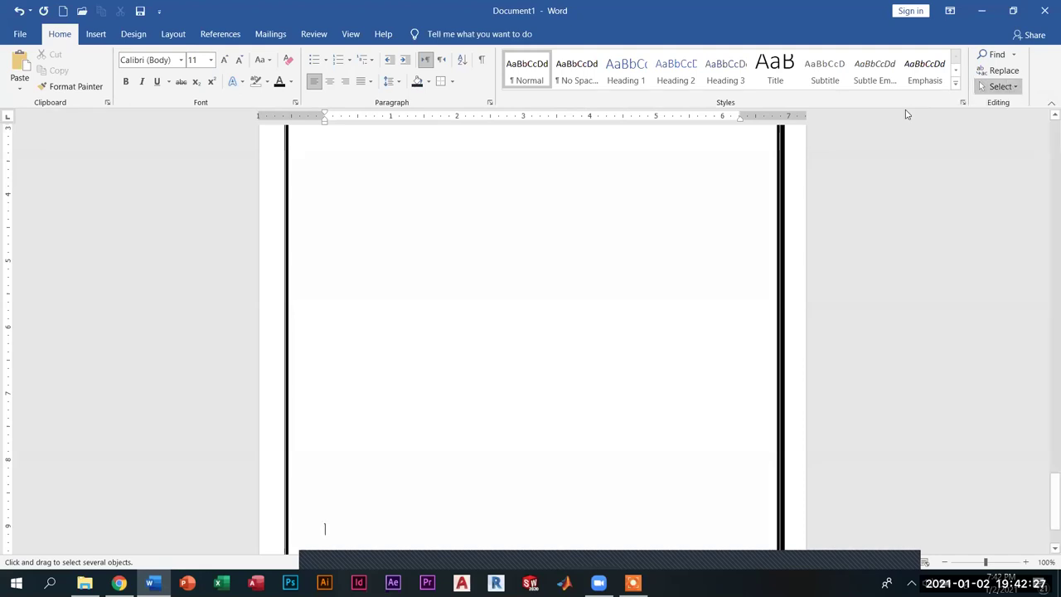
Dismiss the Select menu, clear the selection and scroll up to the Themes and styles paragraph on page 3
click(1006, 88)
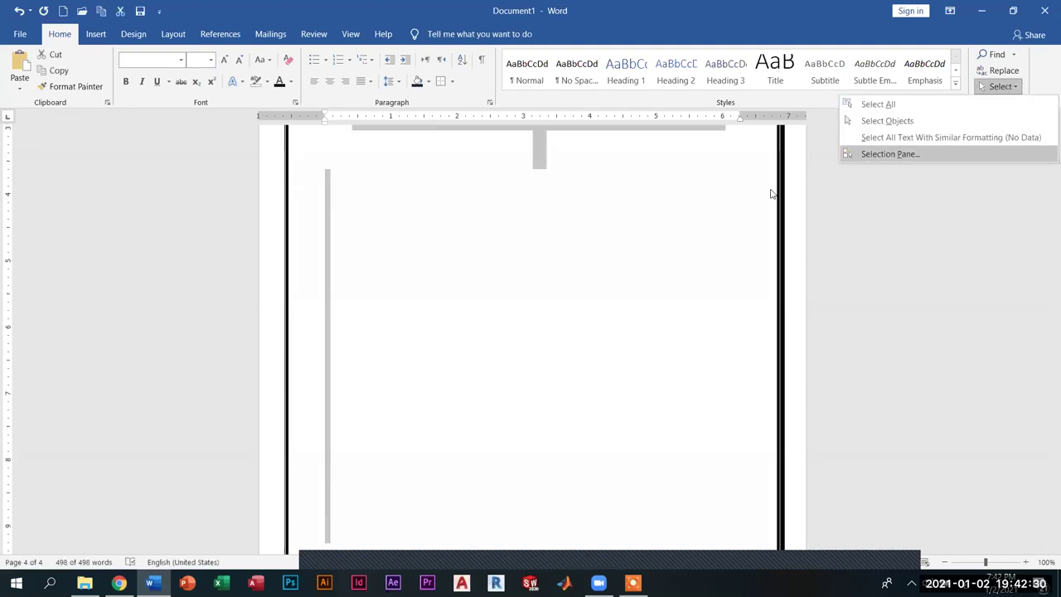
key(Escape)
click(1046, 481)
drag(1053, 498, 1052, 410)
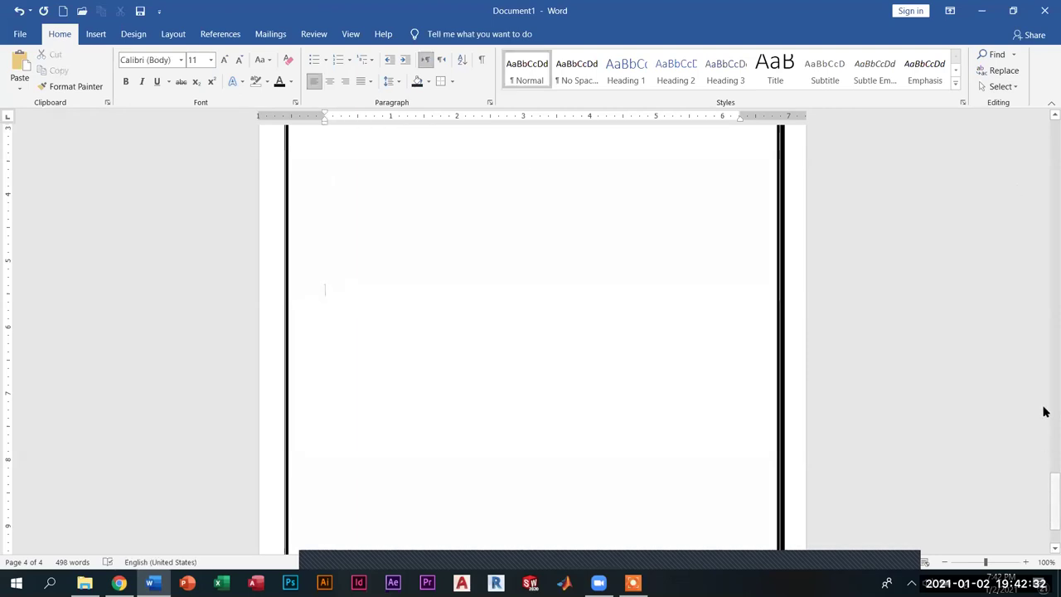
scroll(583, 268, up, 5)
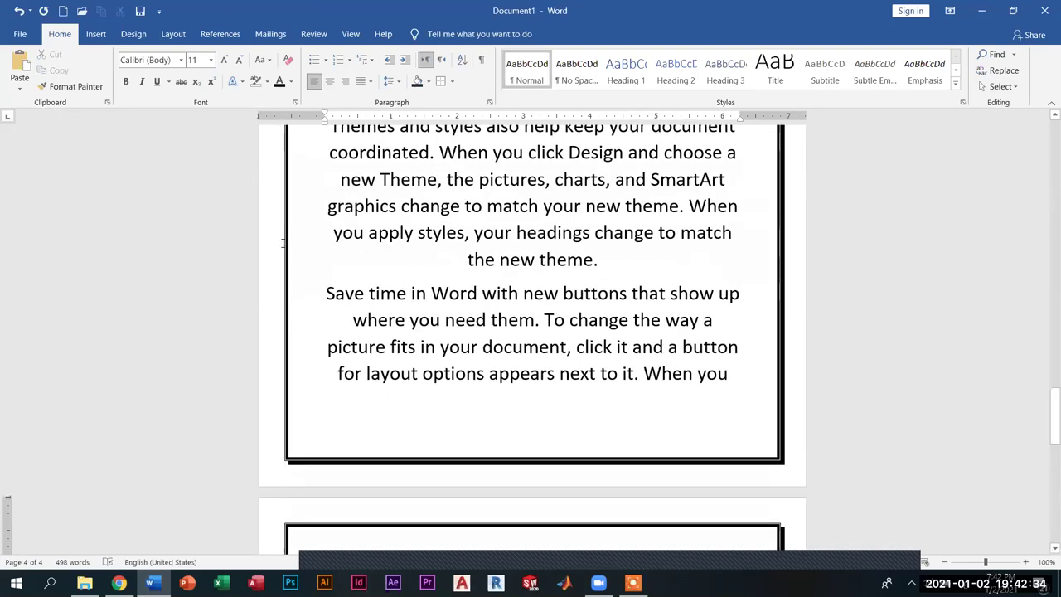
Turn on Select Objects, then open and close the Selection Pane
scroll(314, 385, up, 3)
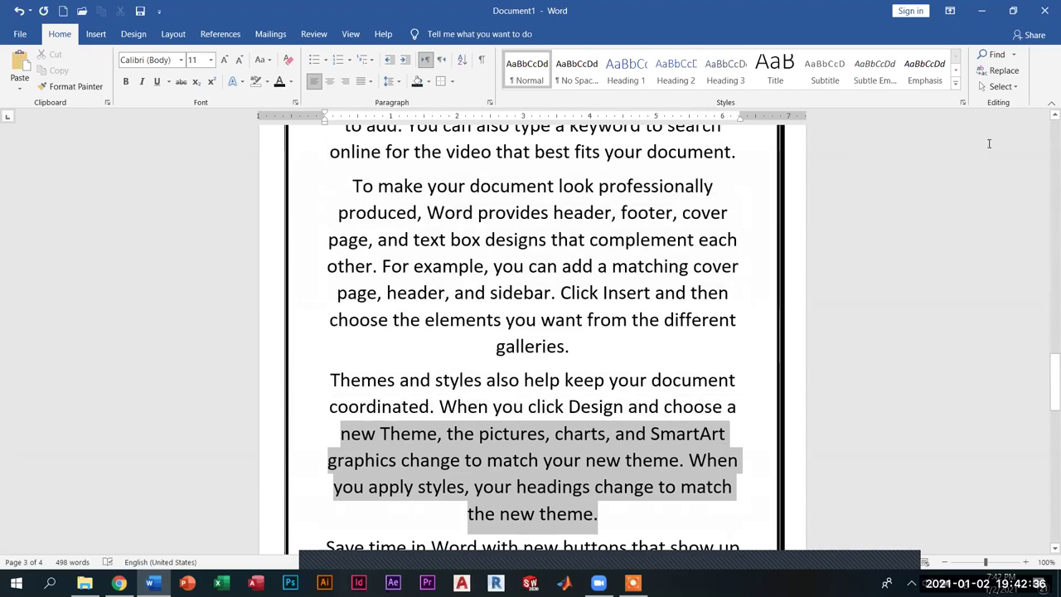
click(1001, 86)
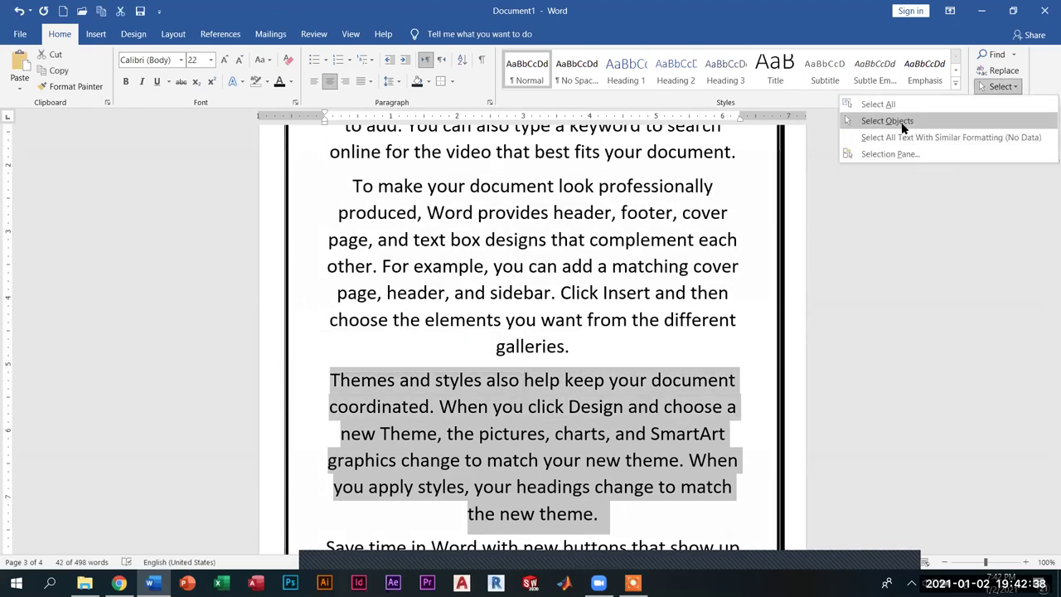
click(902, 122)
click(1001, 87)
click(959, 154)
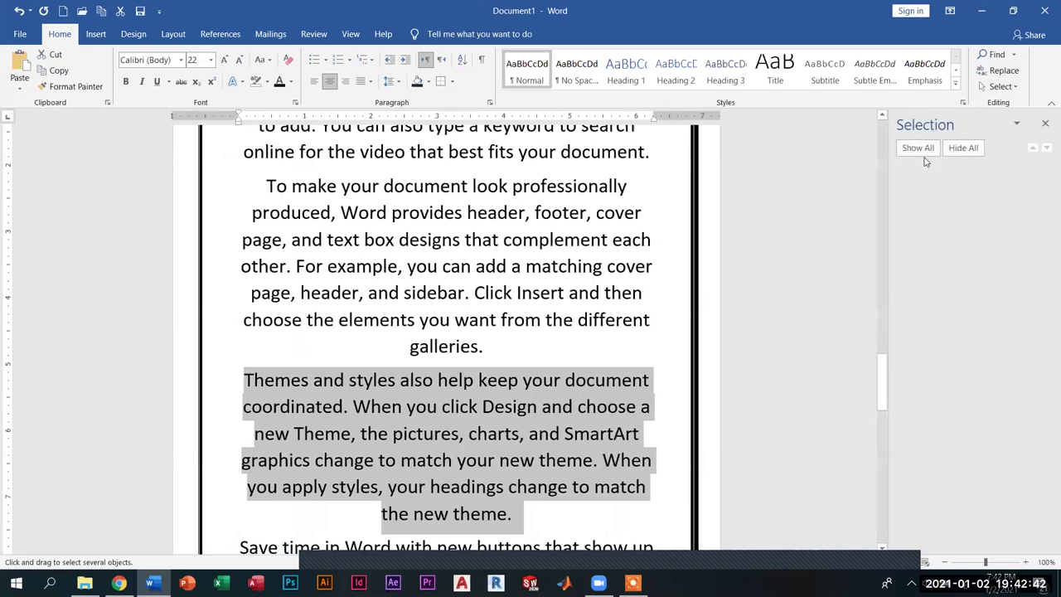
click(1045, 123)
Select all document text with Select All and again with Ctrl+A, deselecting each time
click(1015, 87)
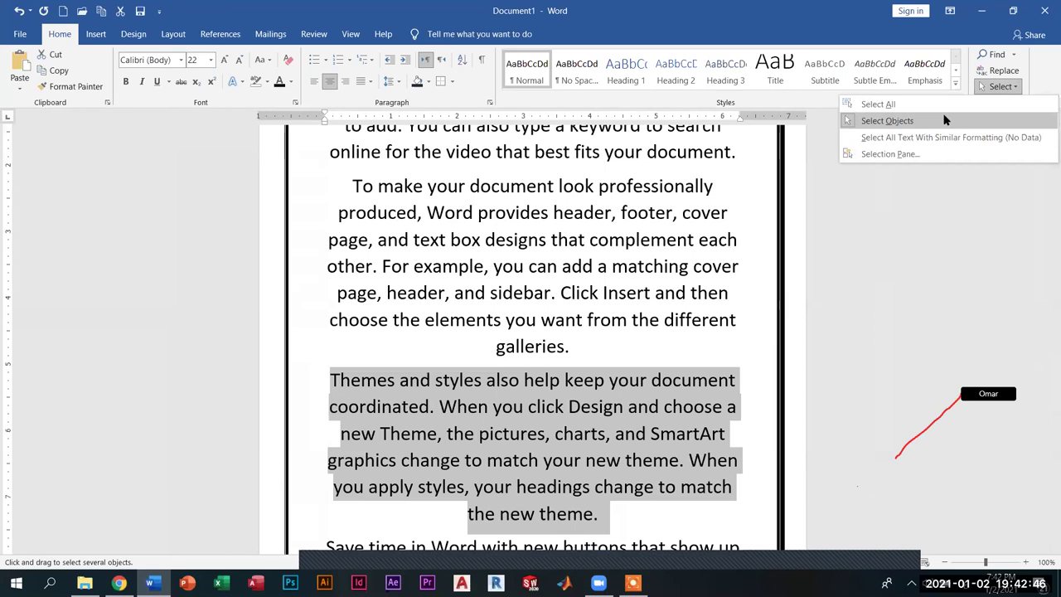
click(903, 107)
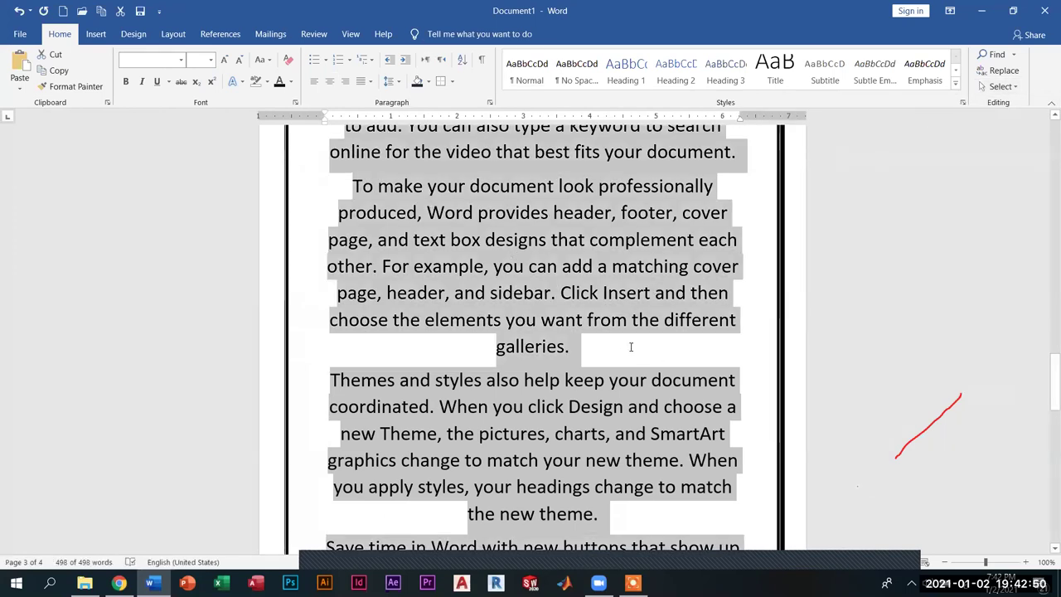
click(658, 358)
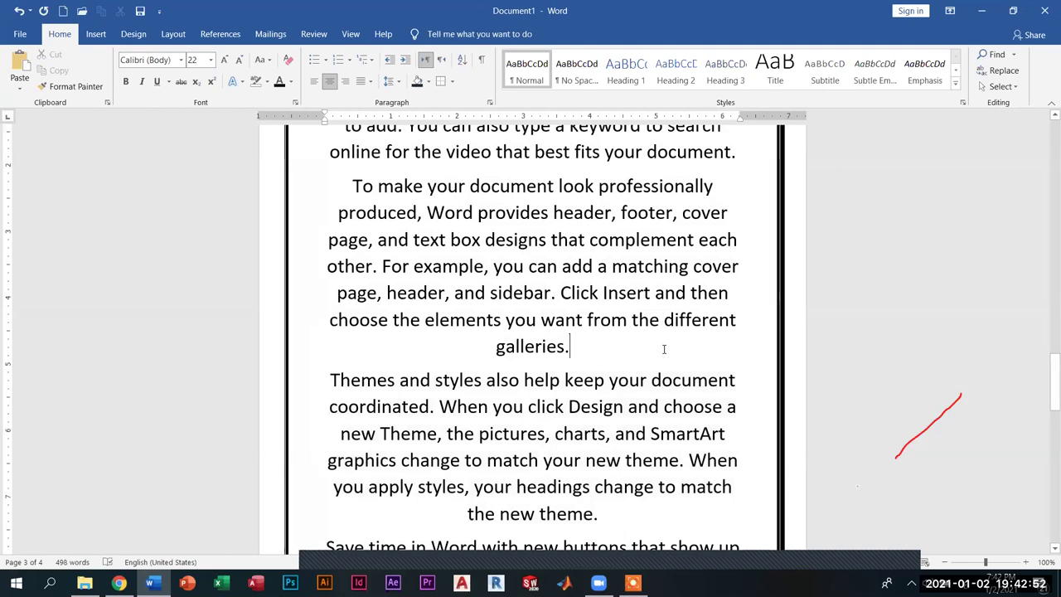
key(ctrl+a)
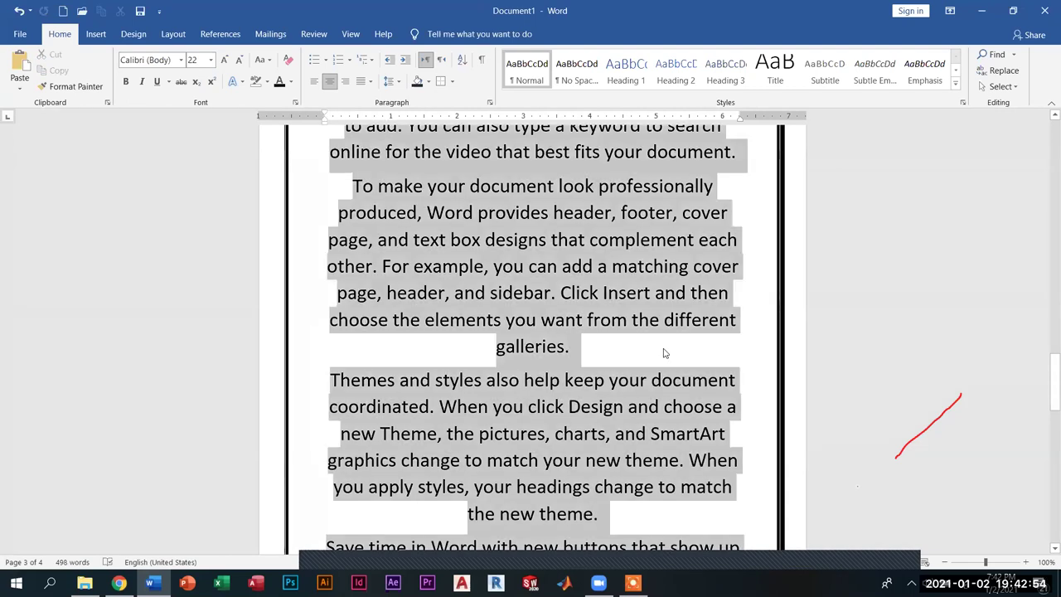
click(586, 360)
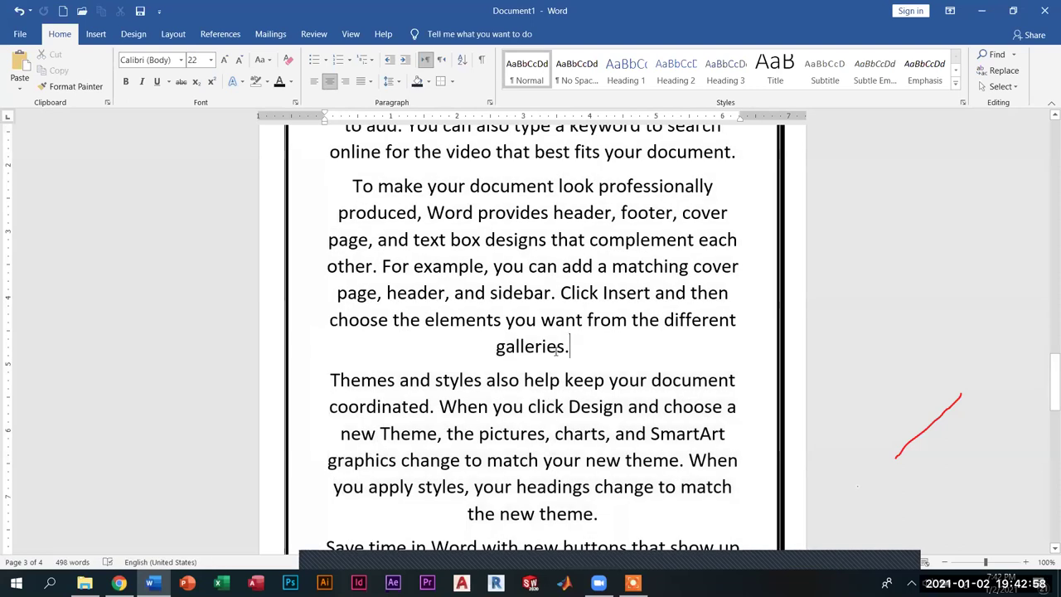
Triple-click to select the entire 'To make your document look professionally produced' paragraph, then minimise Word
drag(558, 350, 339, 193)
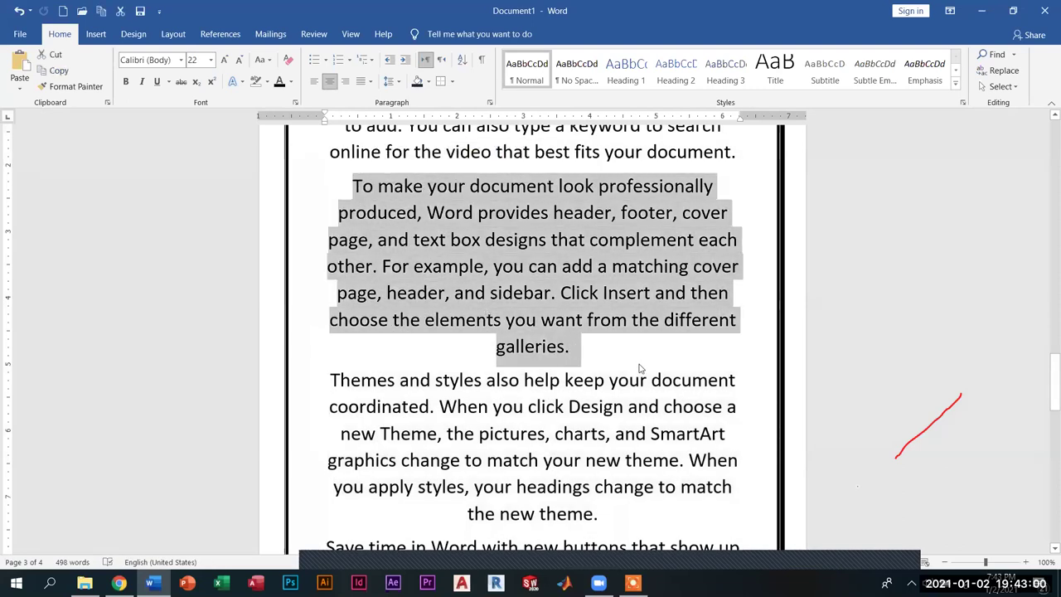
drag(567, 348, 570, 353)
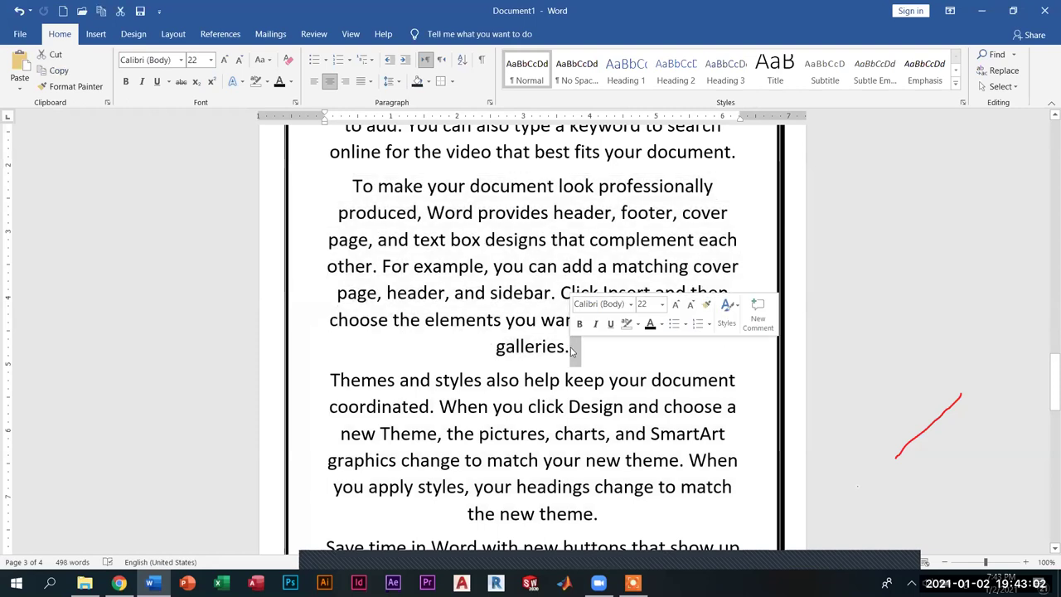
click(576, 351)
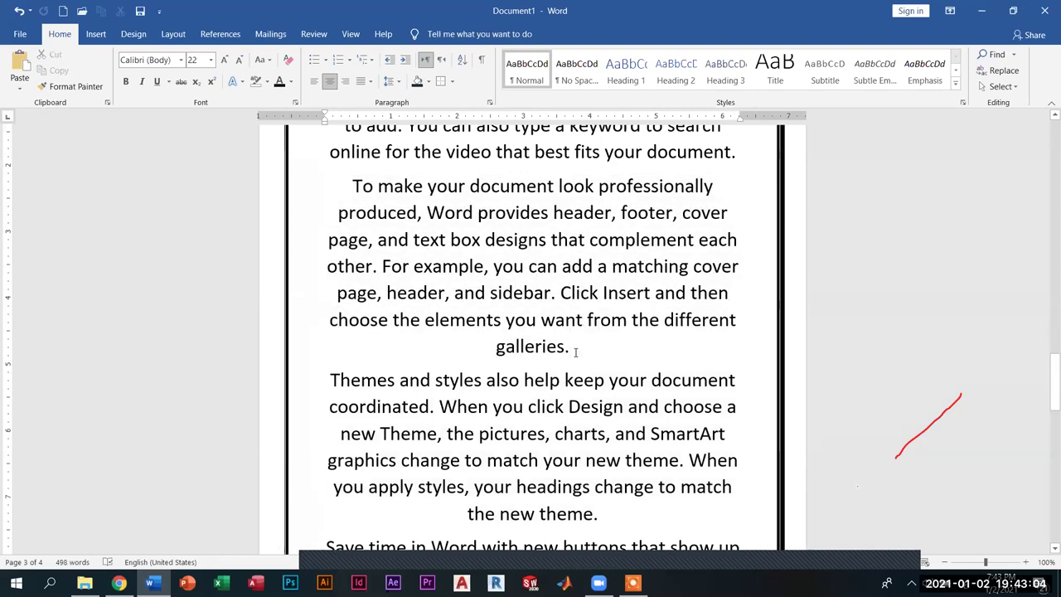
triple_click(573, 353)
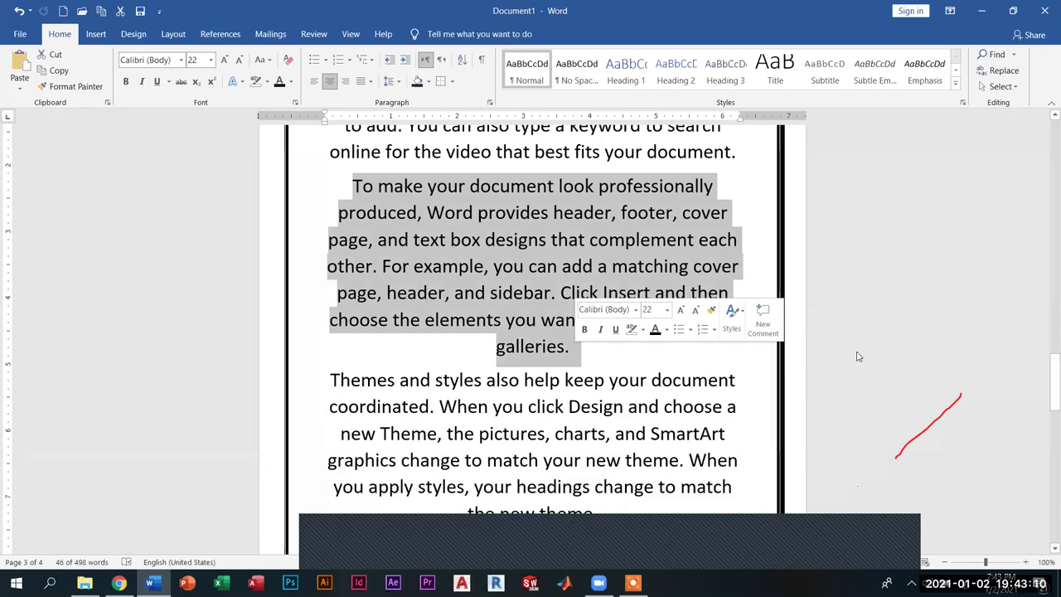
key(super+d)
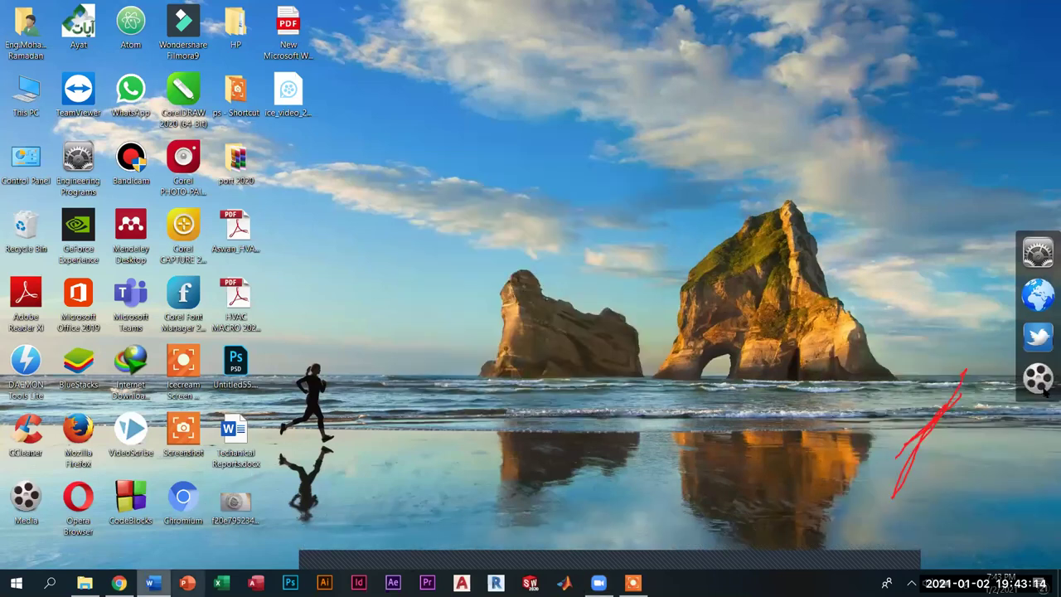
Restore Word, move to the empty page 4 and insert a page break creating page 5
key(super+d)
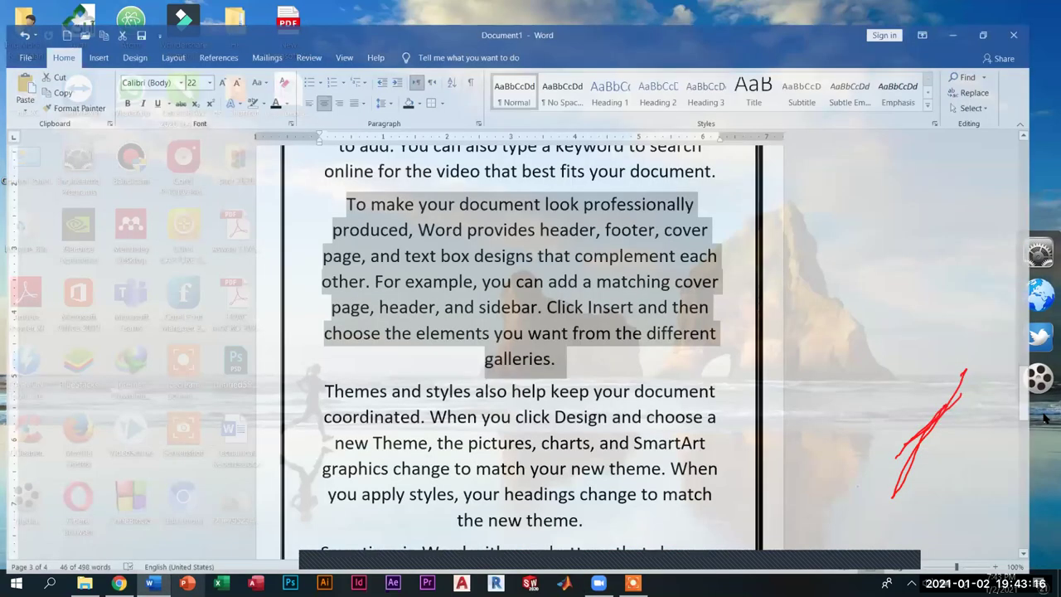
scroll(1038, 549, down, 5)
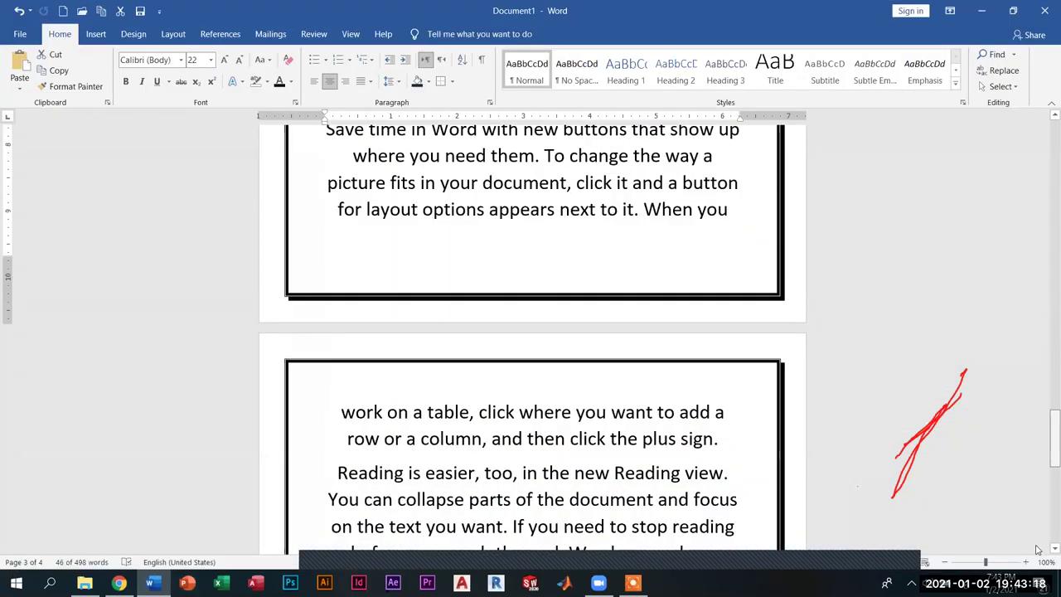
scroll(578, 312, down, 5)
click(576, 311)
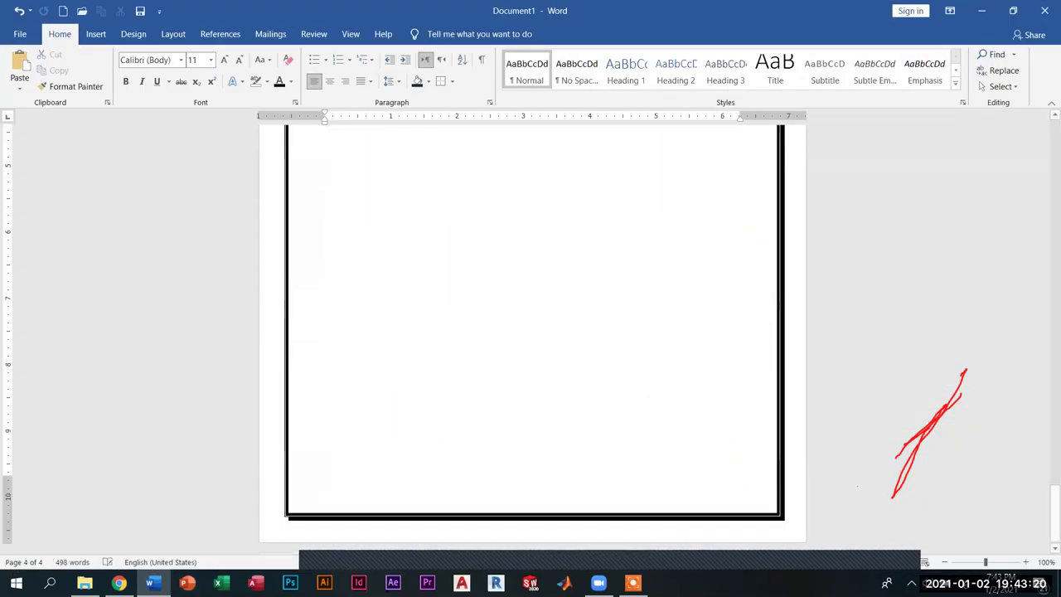
scroll(555, 322, down, 5)
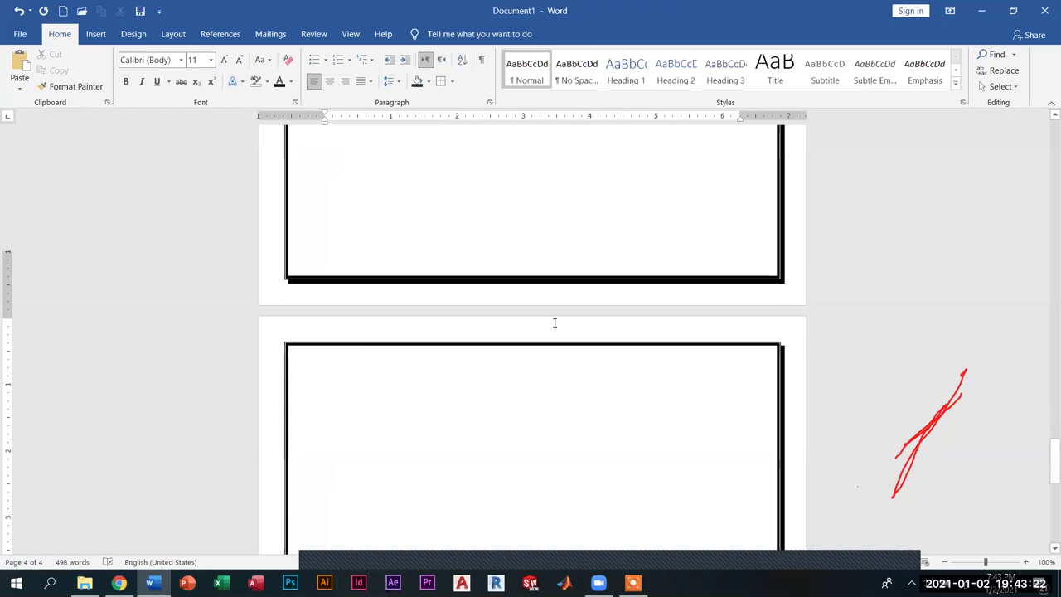
key(ctrl+Return)
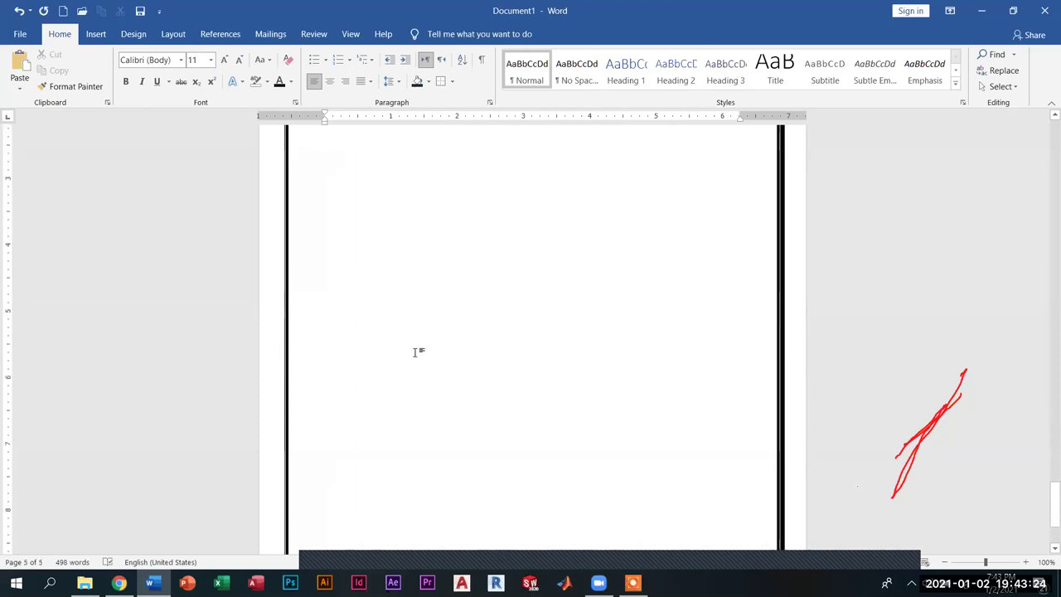
Click-and-type mid-page, then delete the extra page so the document is back to 4 pages
double_click(416, 352)
key(BackSpace)
key(BackSpace)
key(BackSpace)
key(BackSpace)
key(BackSpace)
key(BackSpace)
key(BackSpace)
key(BackSpace)
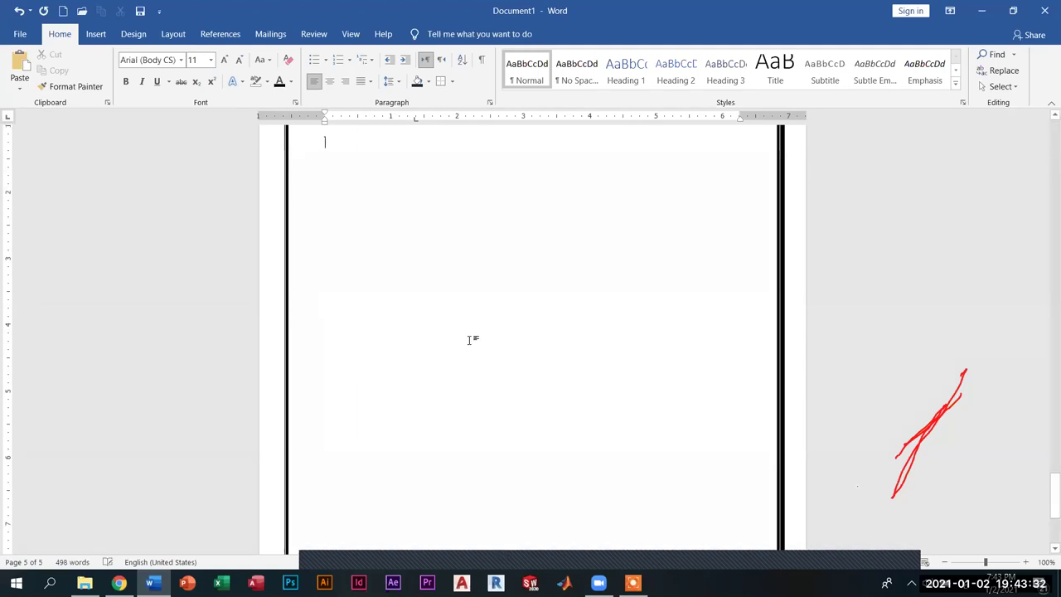
key(BackSpace)
key(BackSpace)
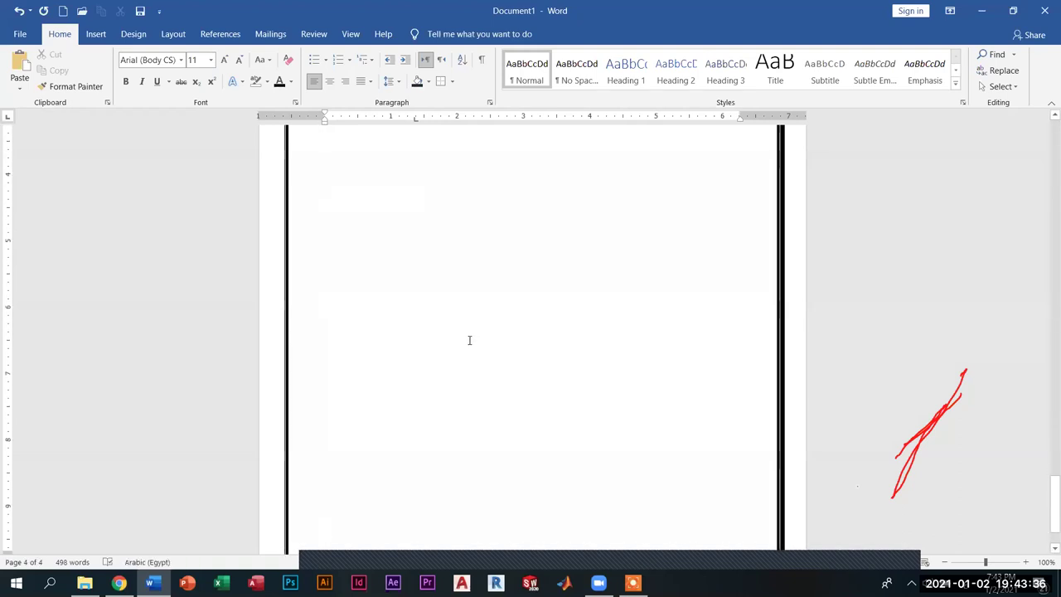
key(Return)
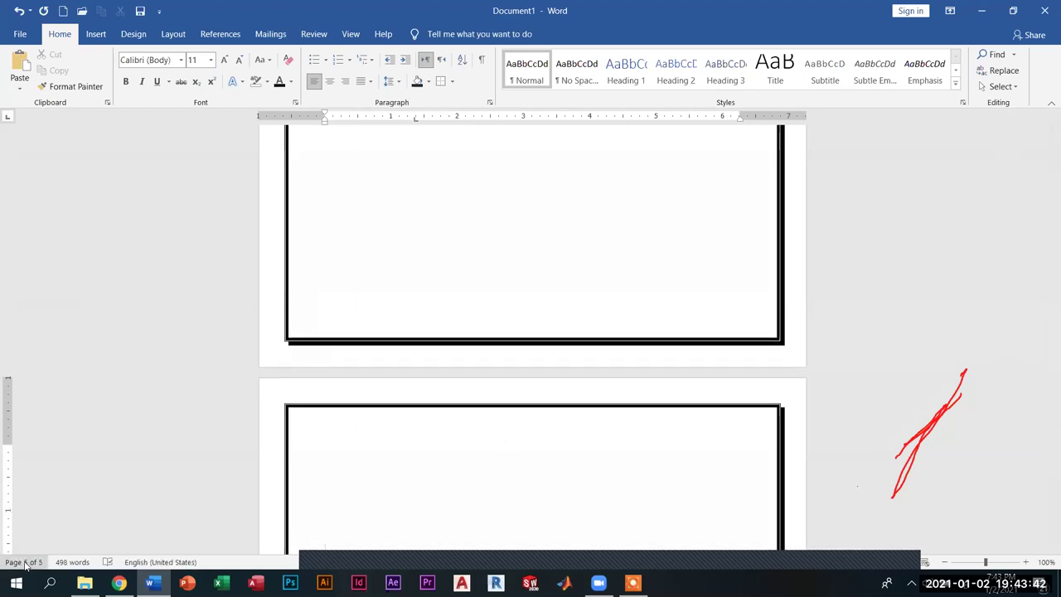
scroll(390, 500, down, 3)
scroll(402, 481, down, 3)
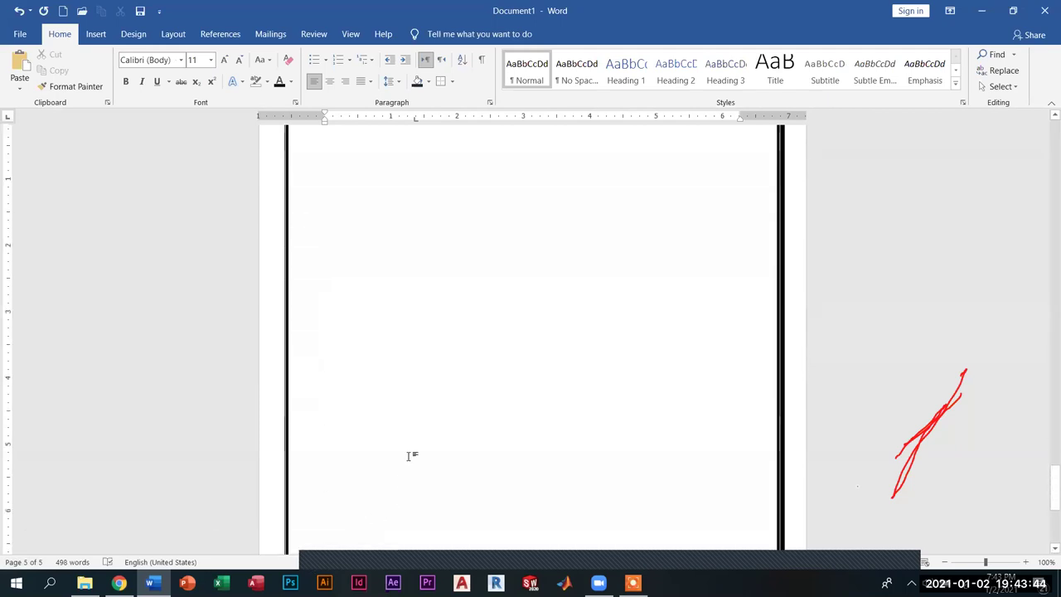
key(Delete)
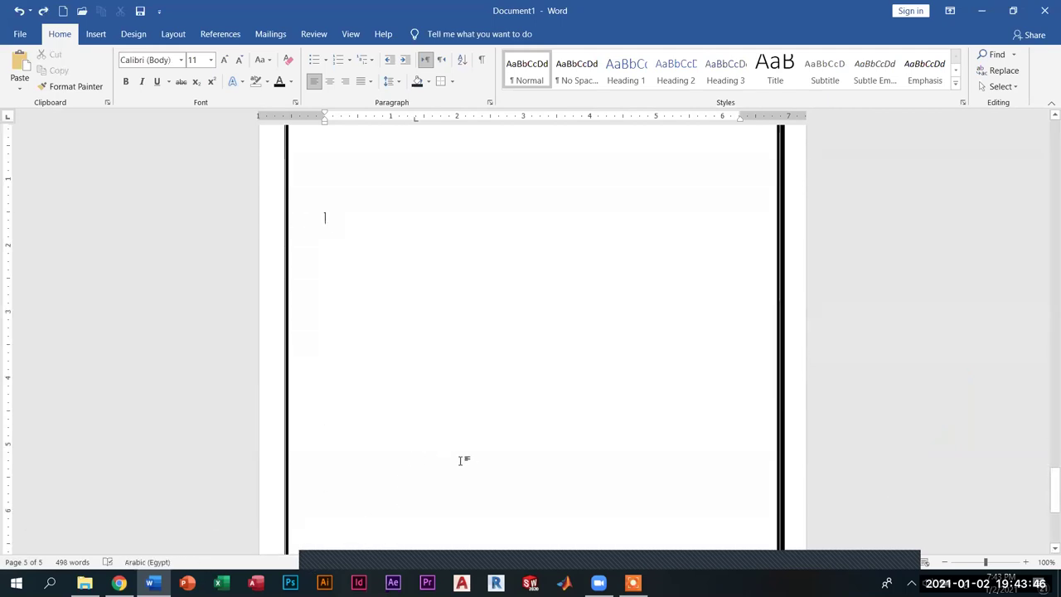
key(BackSpace)
key(BackSpace)
key(BackSpace)
key(BackSpace)
key(BackSpace)
key(BackSpace)
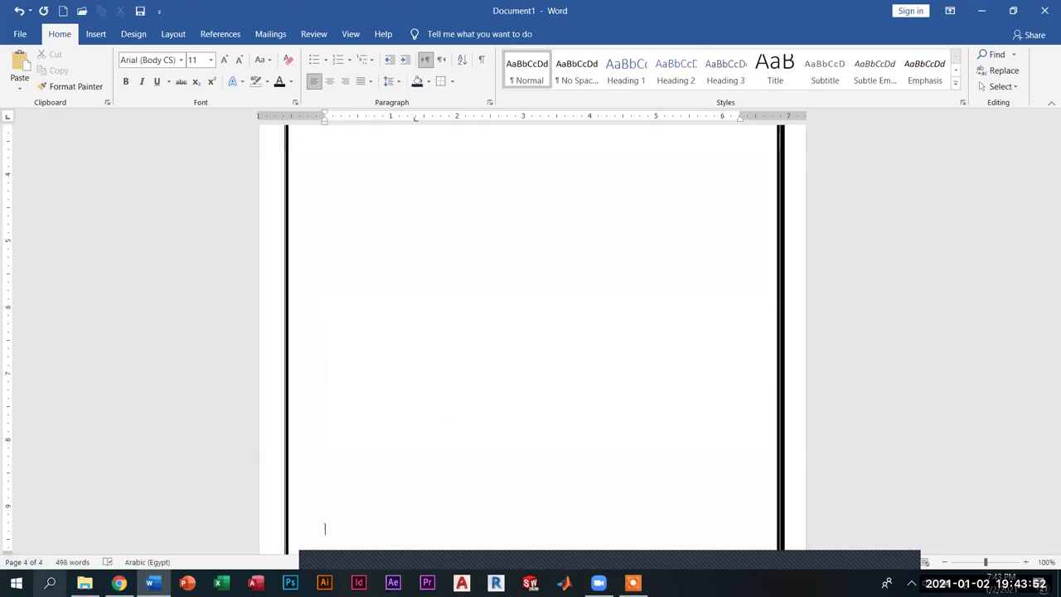
From the Home tab, show the empty Clipboard pane and close it again
click(96, 33)
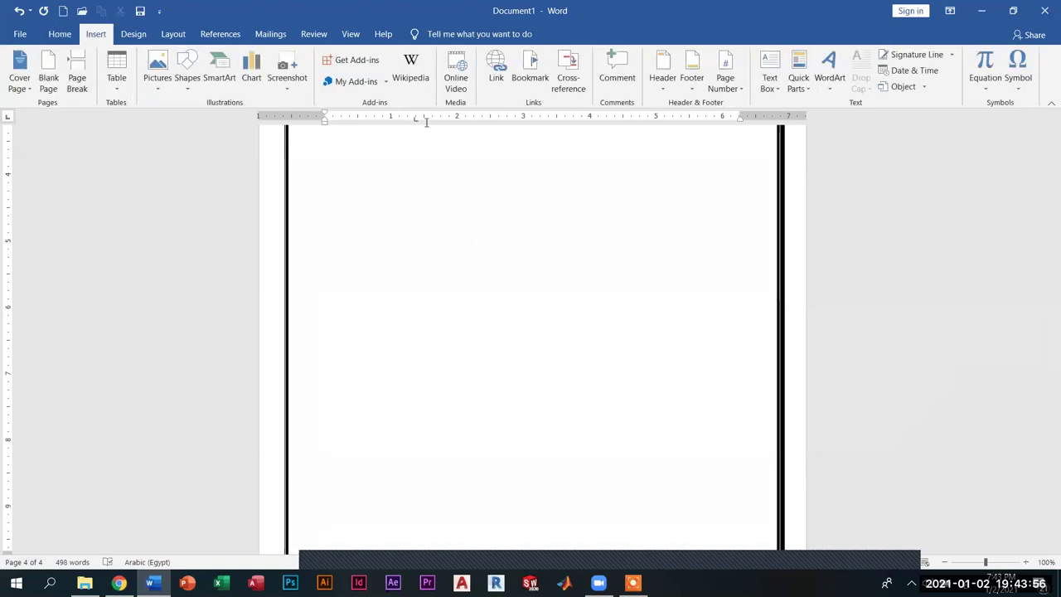
click(58, 35)
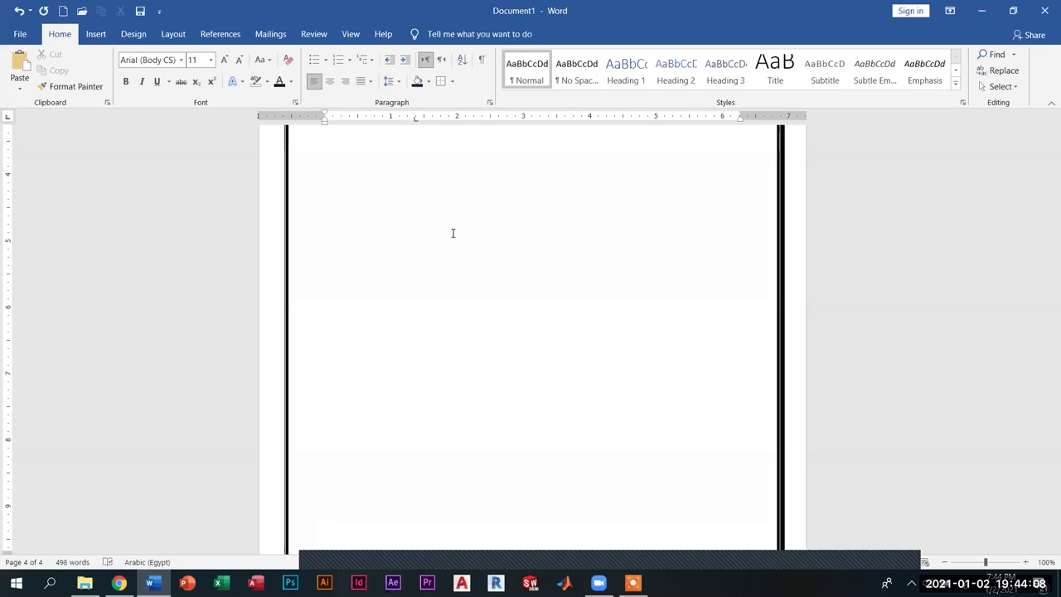
click(106, 106)
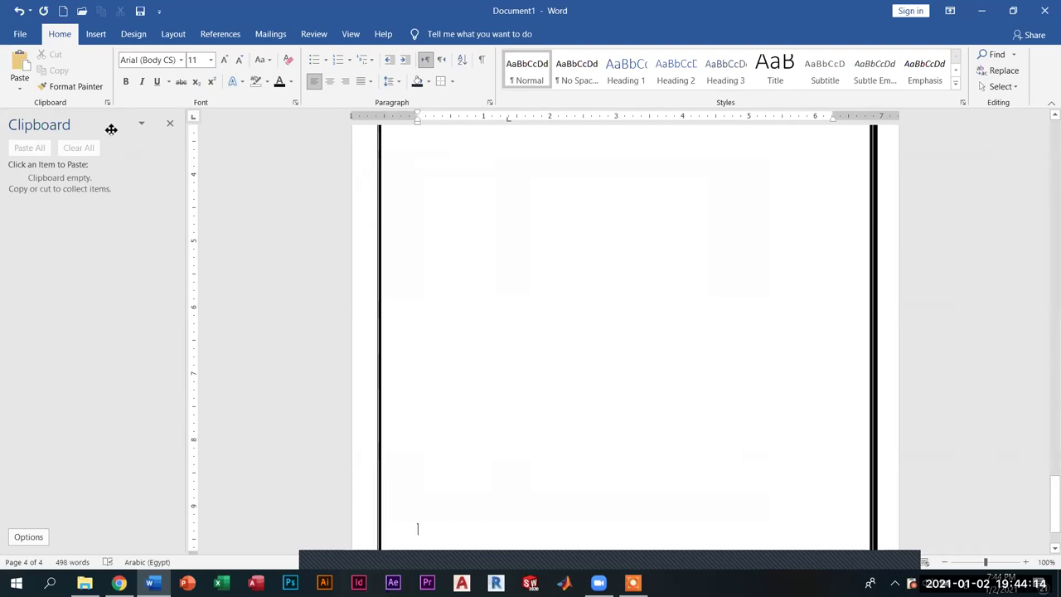
click(171, 125)
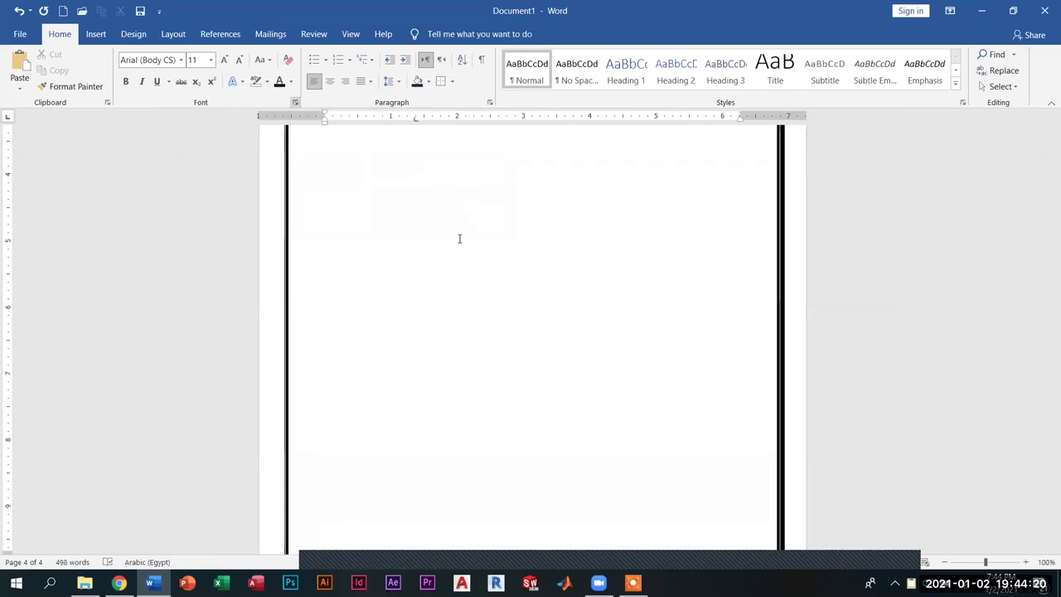
key(ctrl+d)
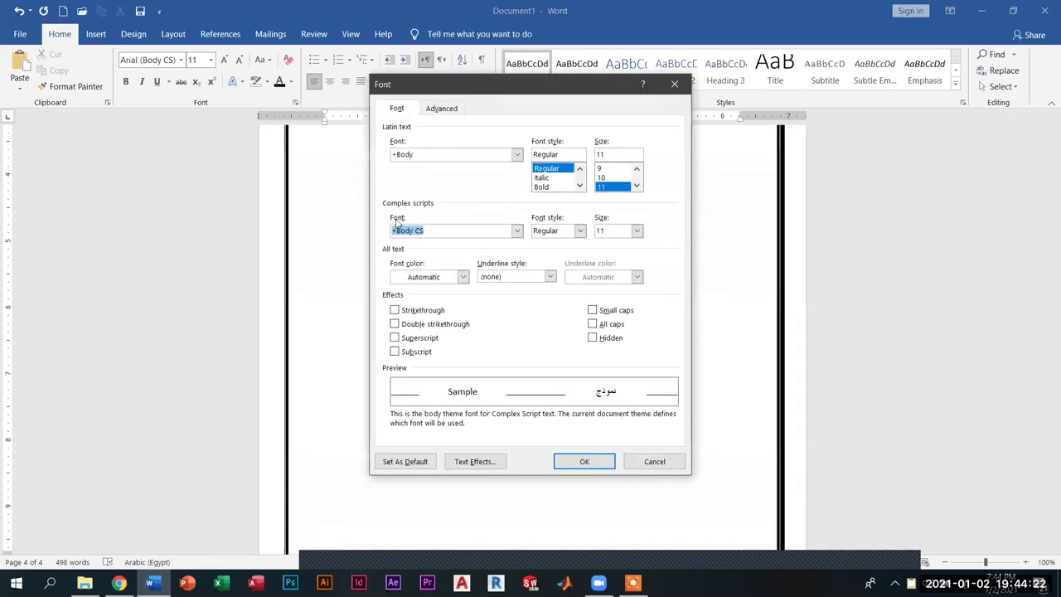
click(518, 230)
click(517, 231)
click(580, 231)
text(000000000000)
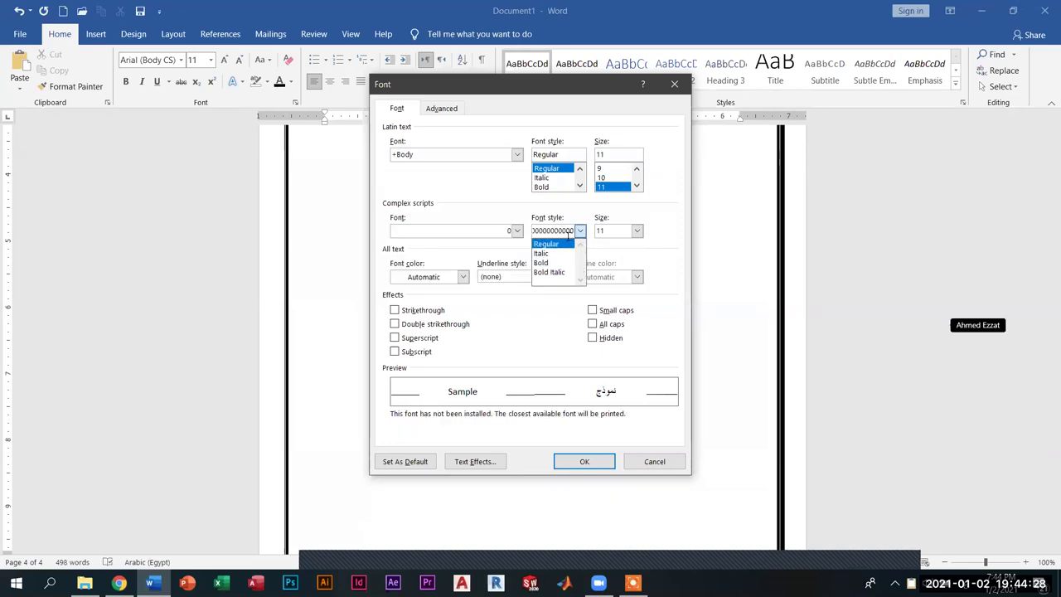
key(BackSpace)
key(BackSpace)
key(BackSpace)
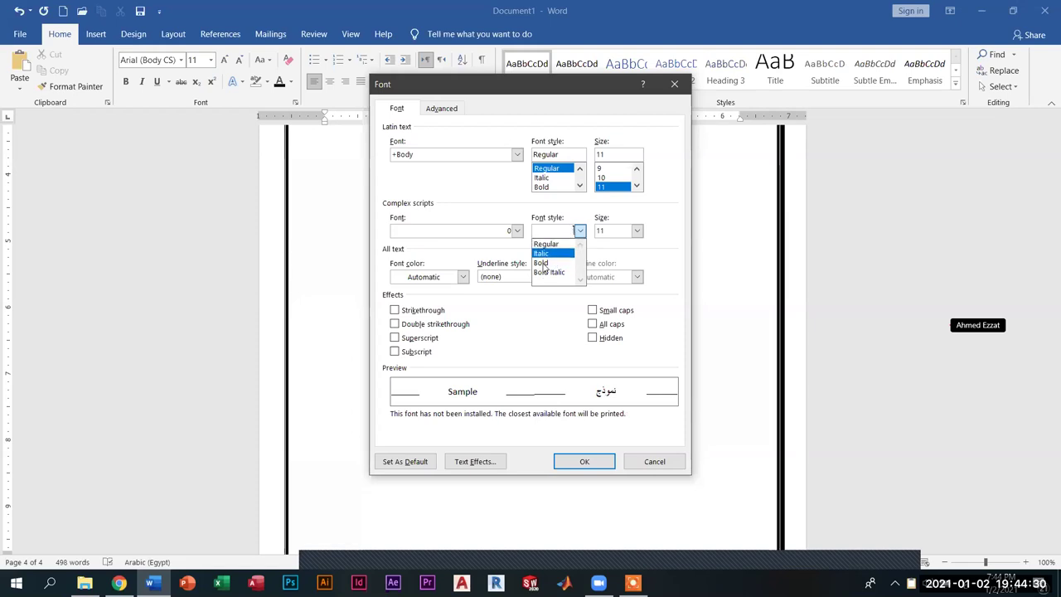
click(636, 233)
click(637, 233)
click(636, 233)
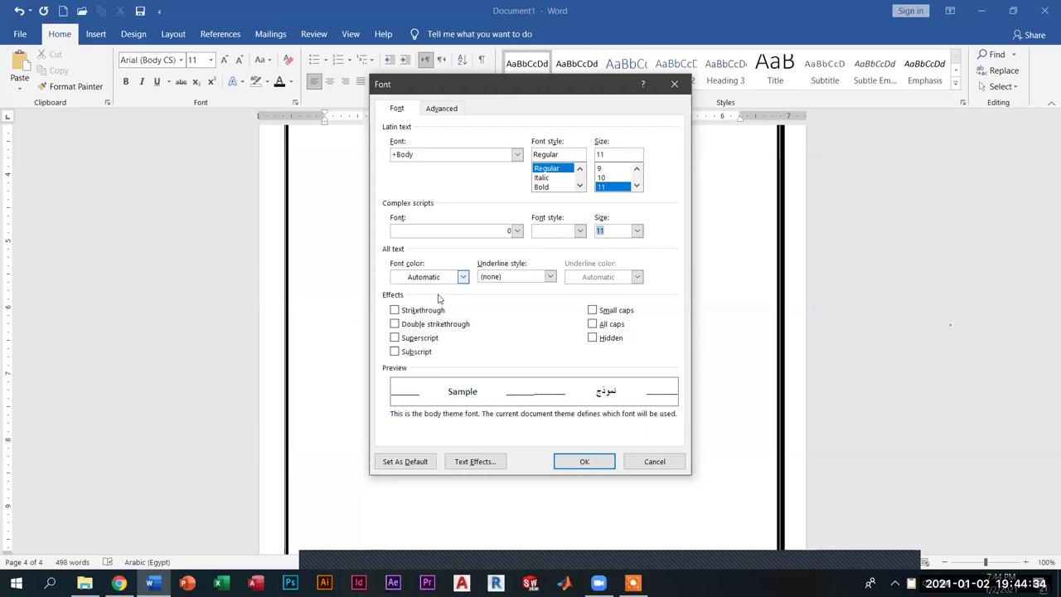
click(462, 277)
click(519, 277)
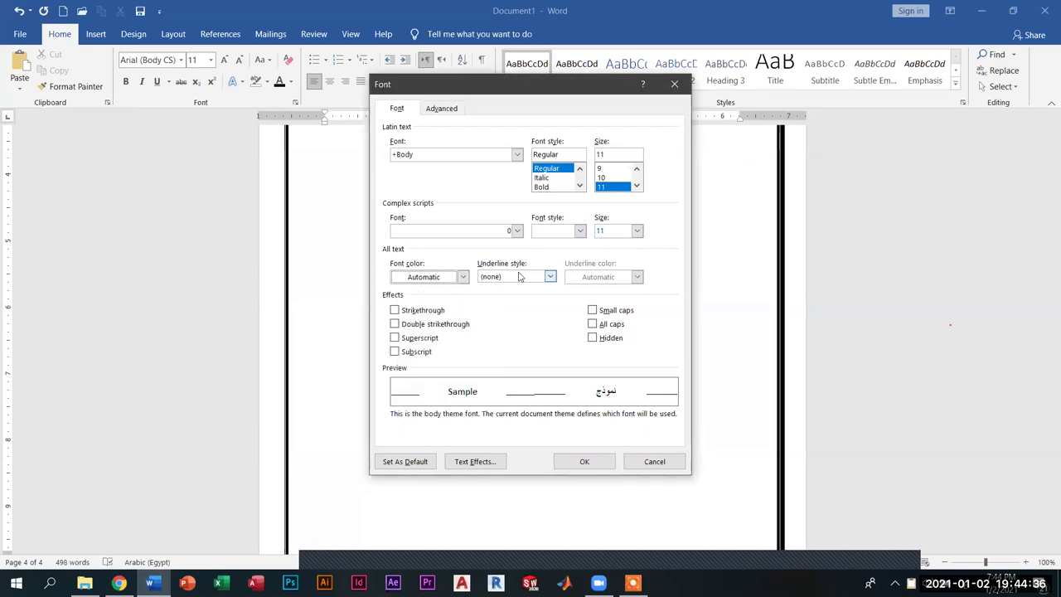
click(550, 279)
click(551, 282)
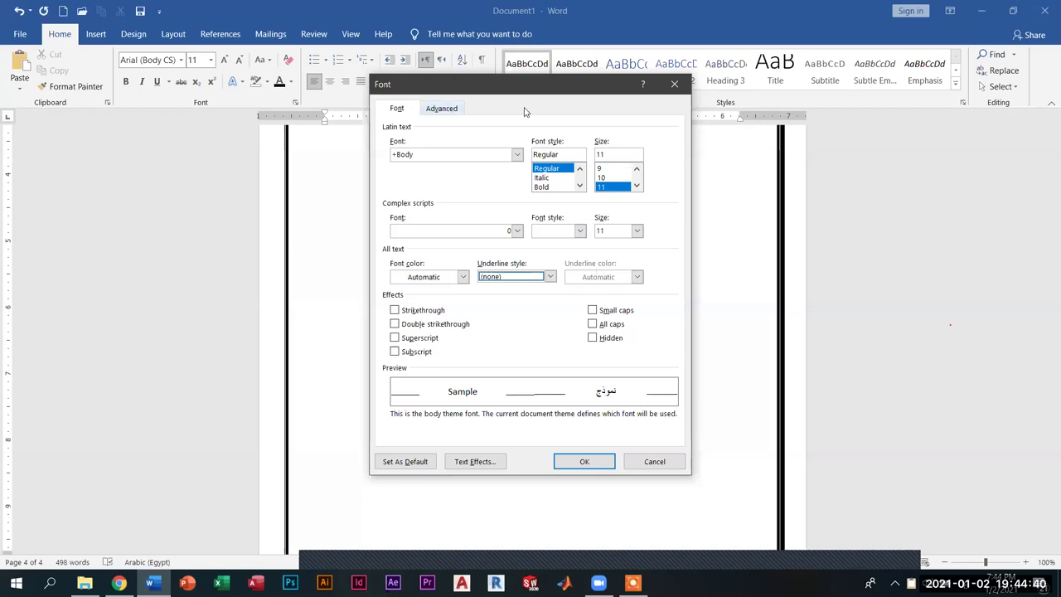
click(674, 85)
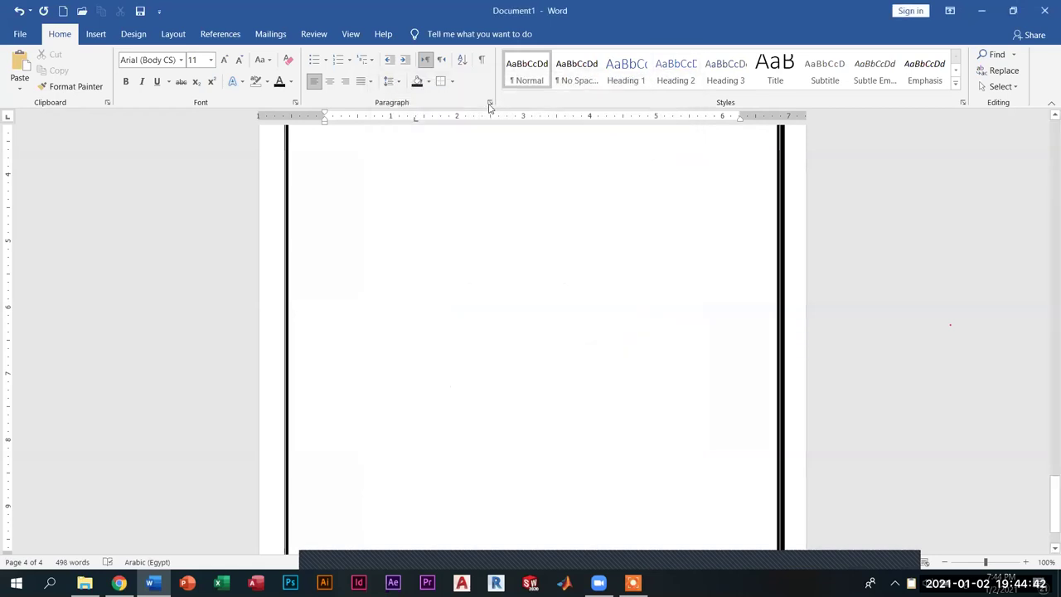
click(490, 103)
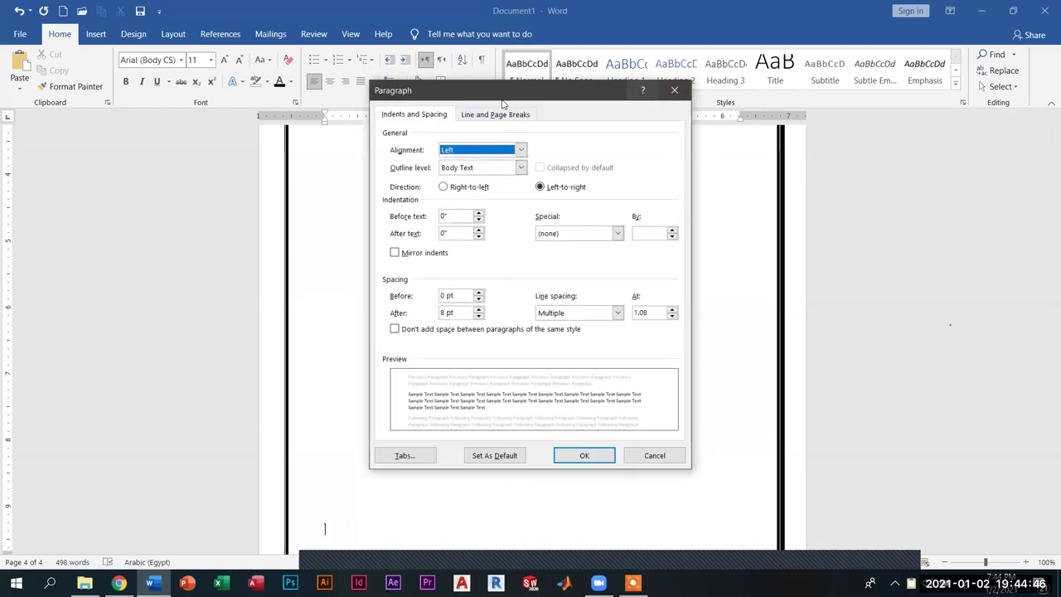
key(alt+Down)
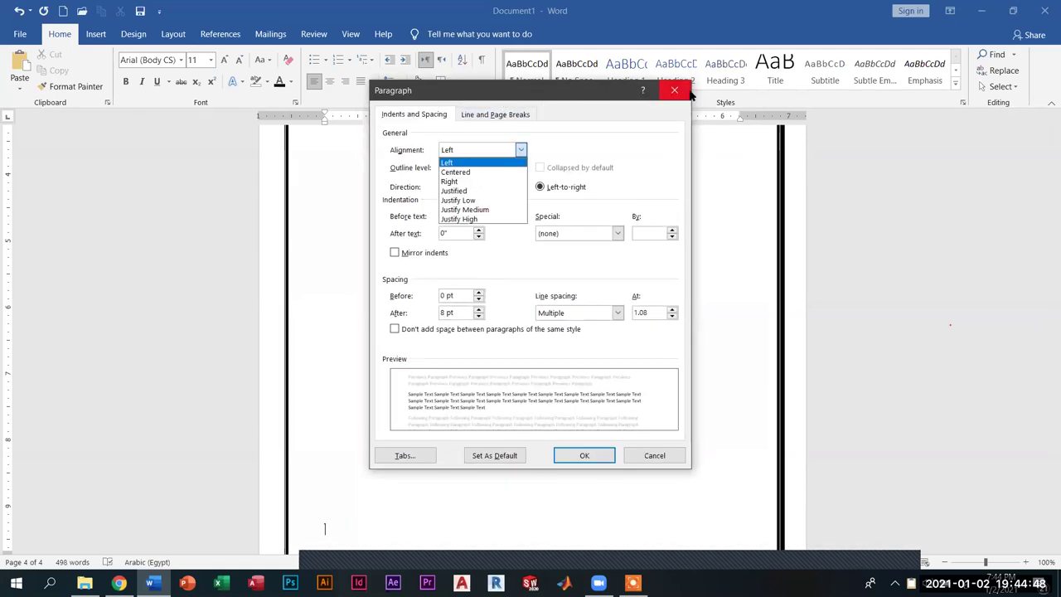
key(alt+Up)
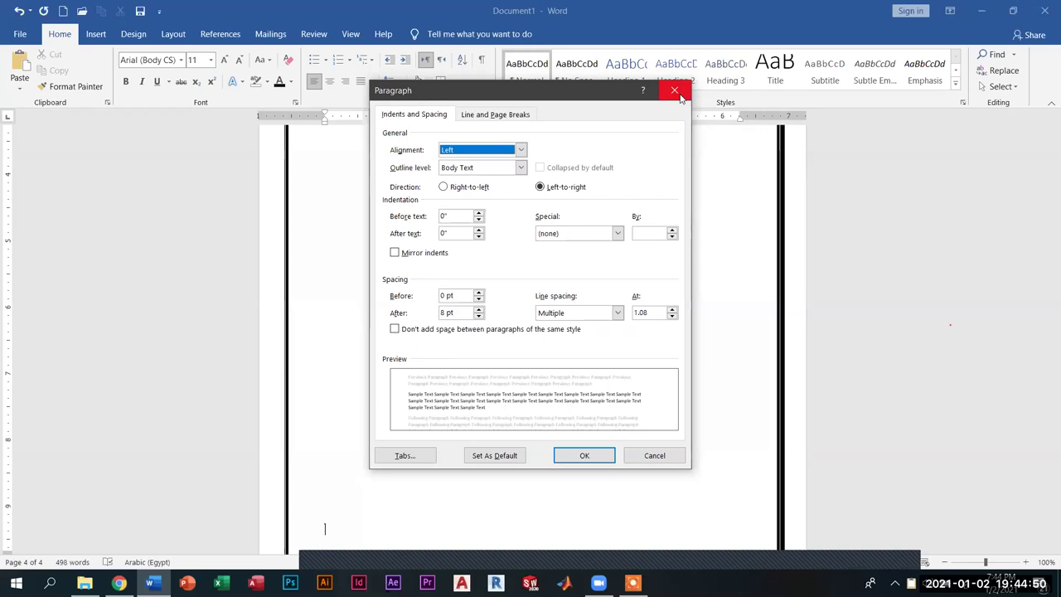
click(676, 91)
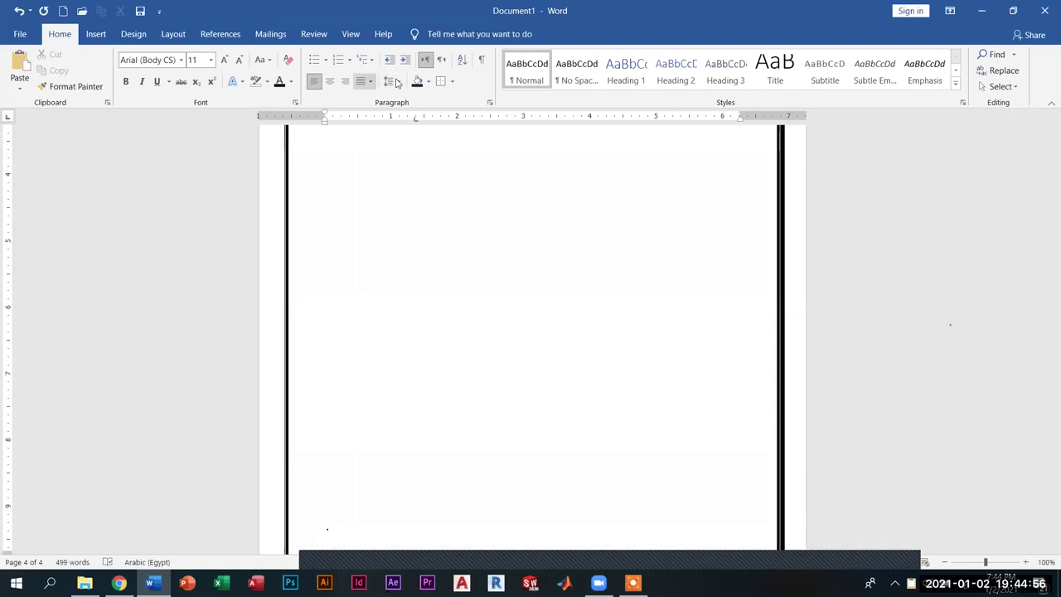
click(416, 192)
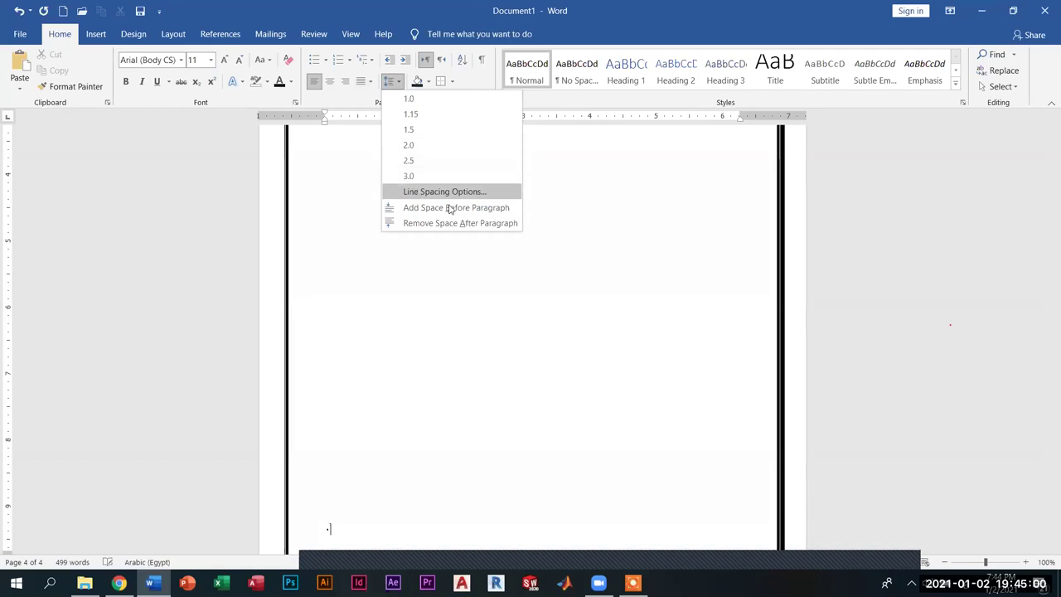
key(Return)
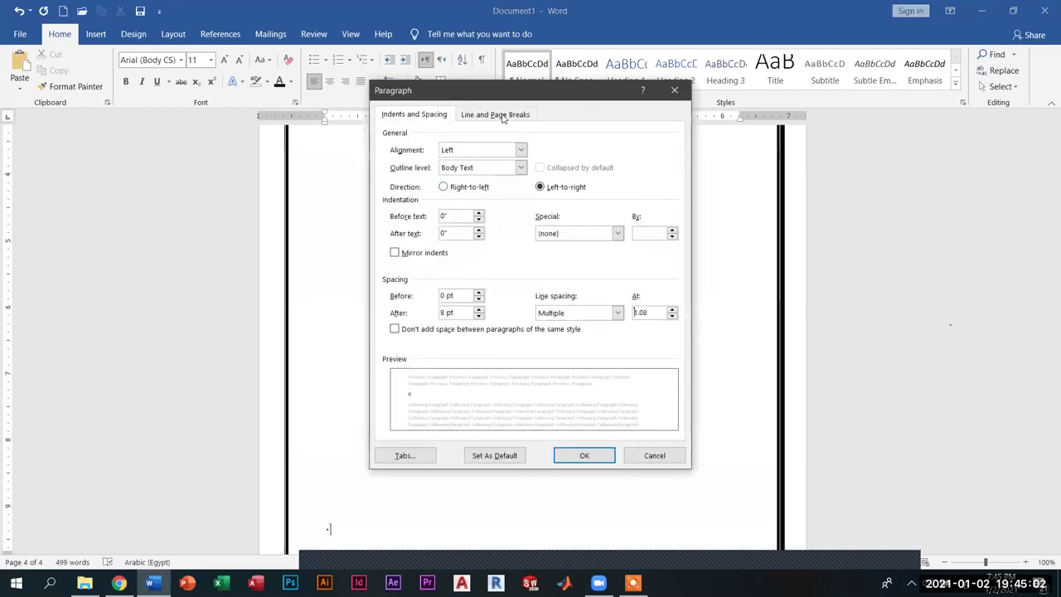
click(505, 116)
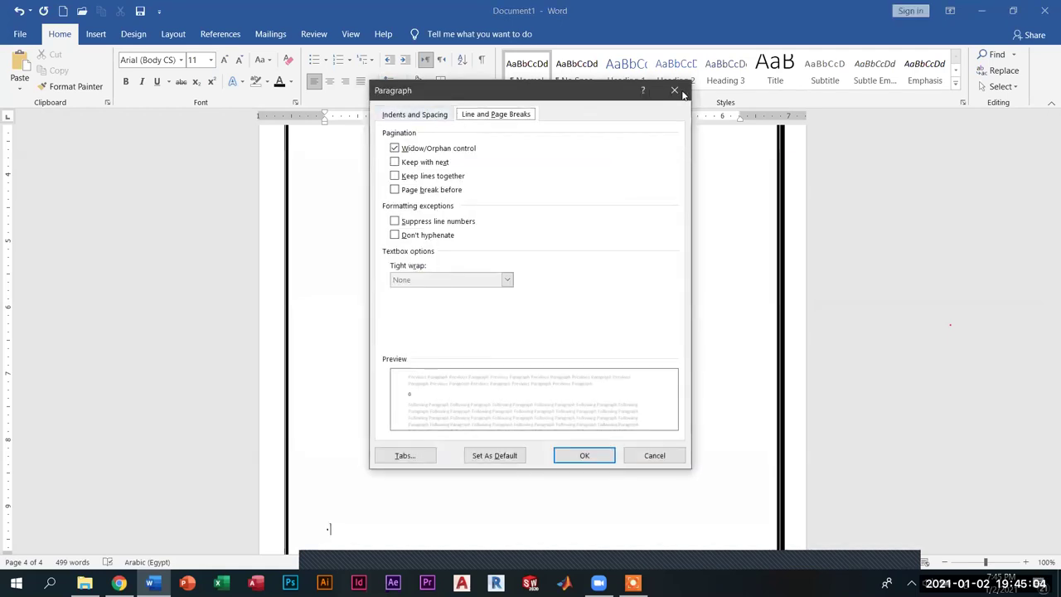
key(Escape)
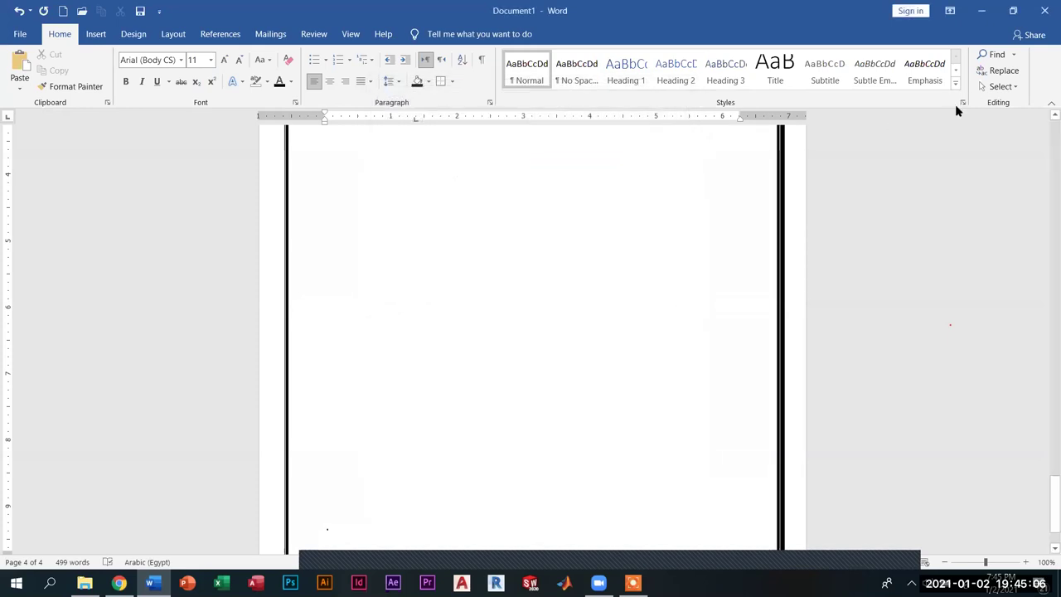
click(963, 104)
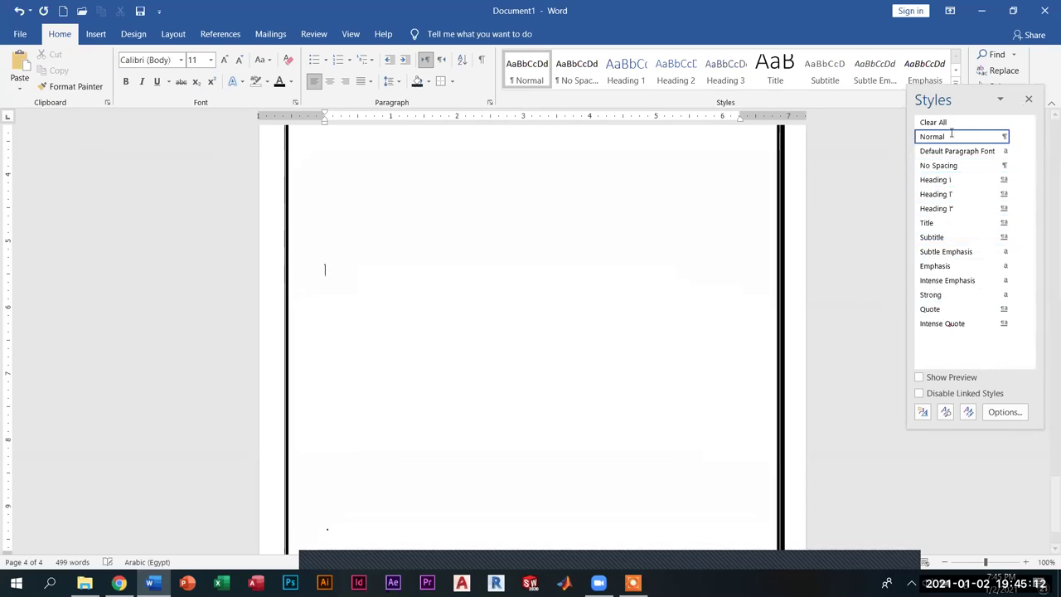
click(1029, 100)
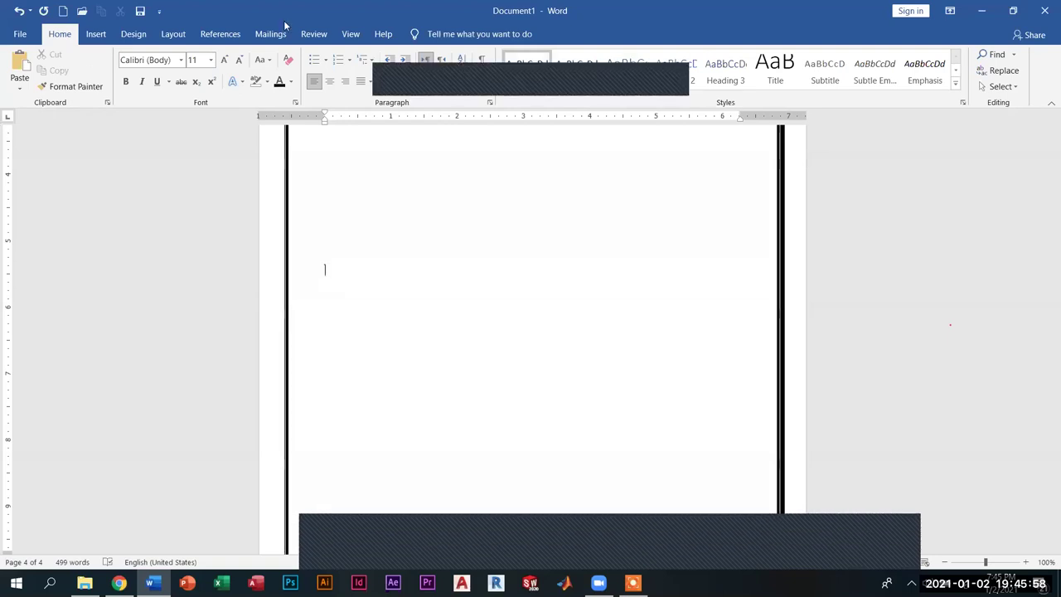
click(982, 10)
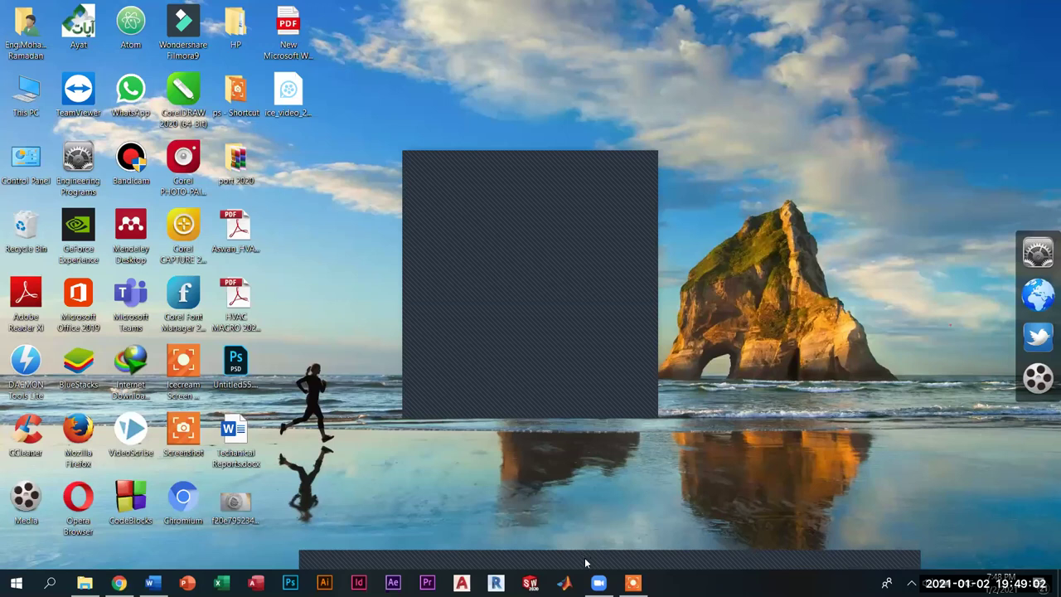
click(152, 583)
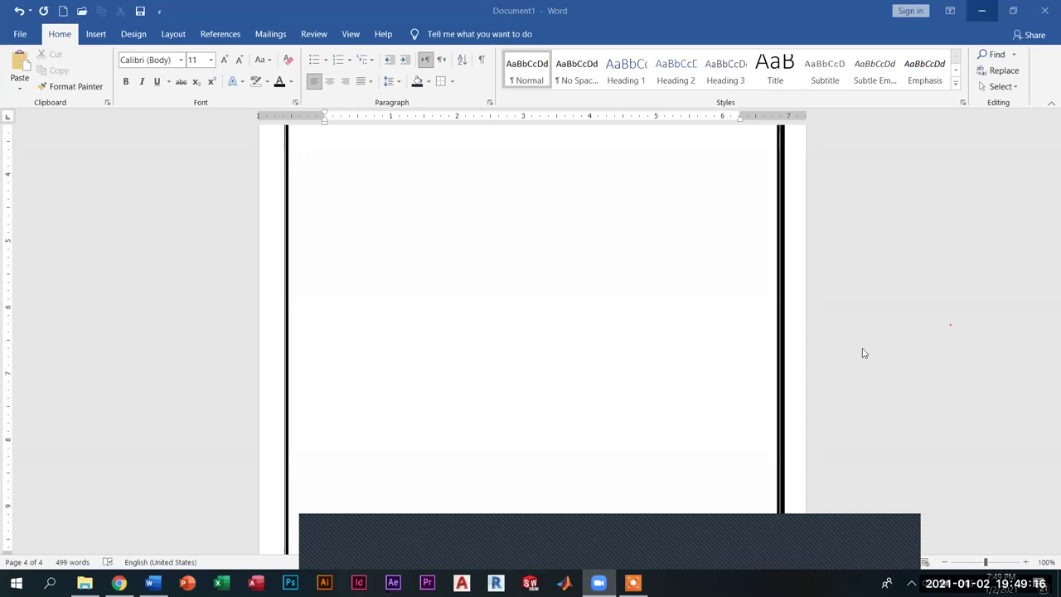
Minimise Word with Windows+D to reveal the desktop, then lower the system volume
key(super+d)
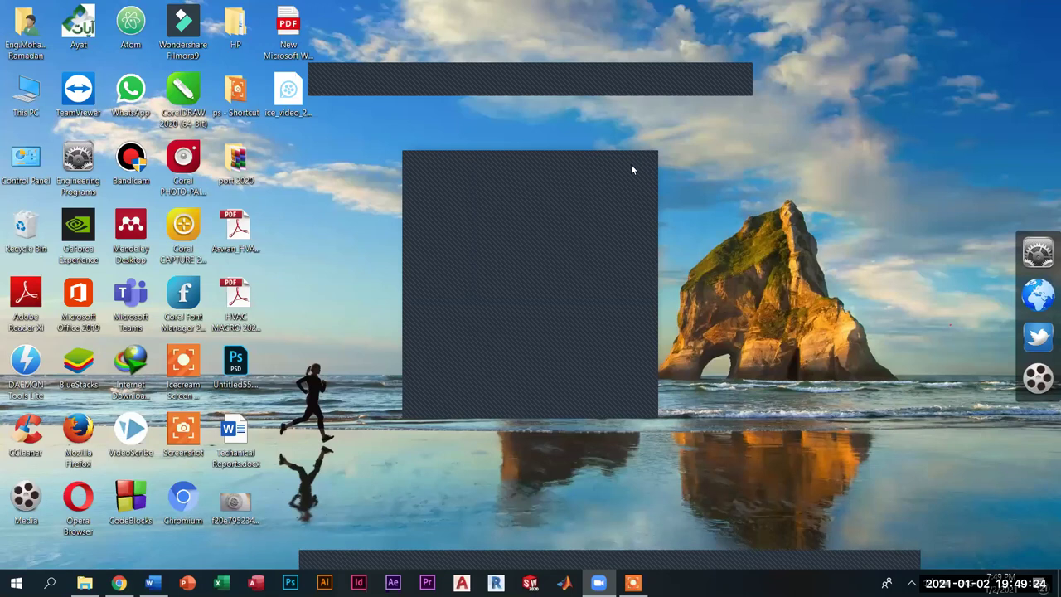
key(XF86AudioLowerVolume)
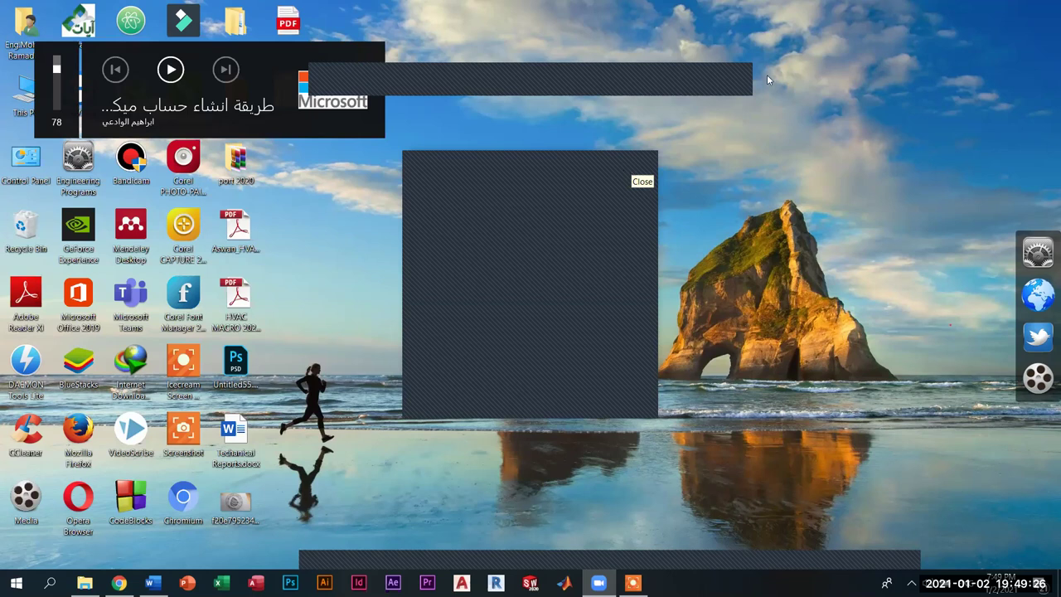